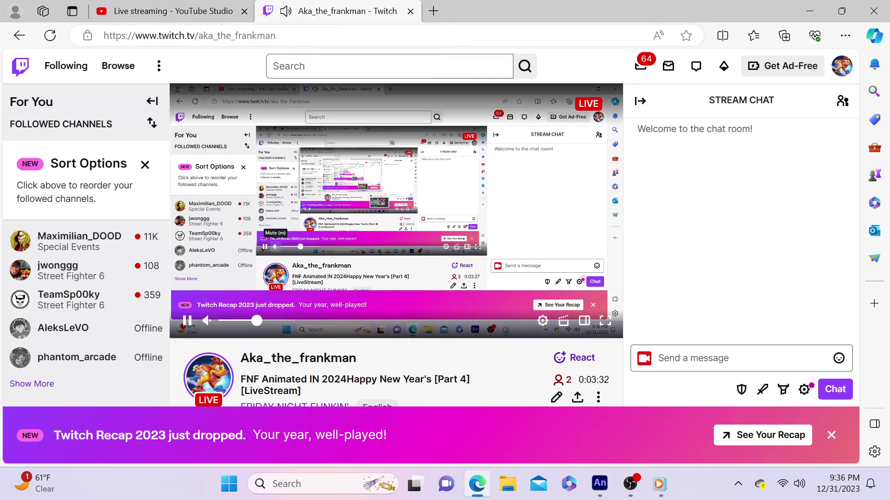
Step: Mute the Twitch stream and minimize the browser to return to the character animation in Adobe Animate
left_click(207, 320)
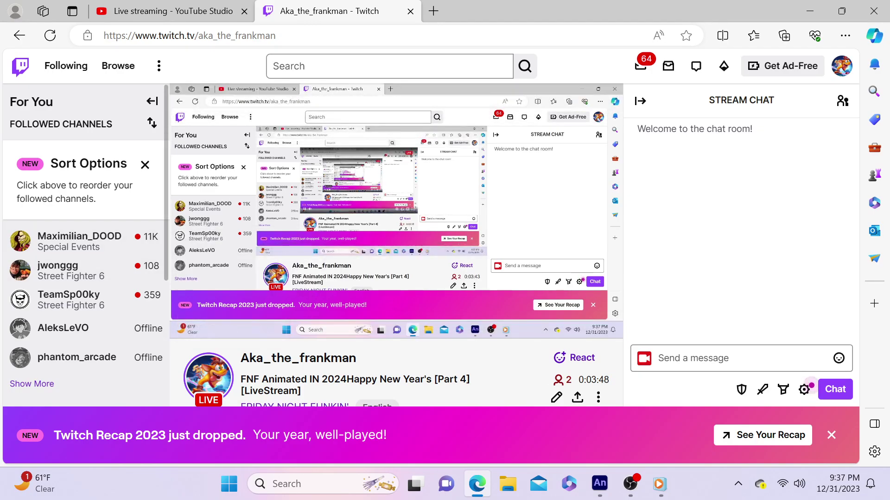
left_click(810, 10)
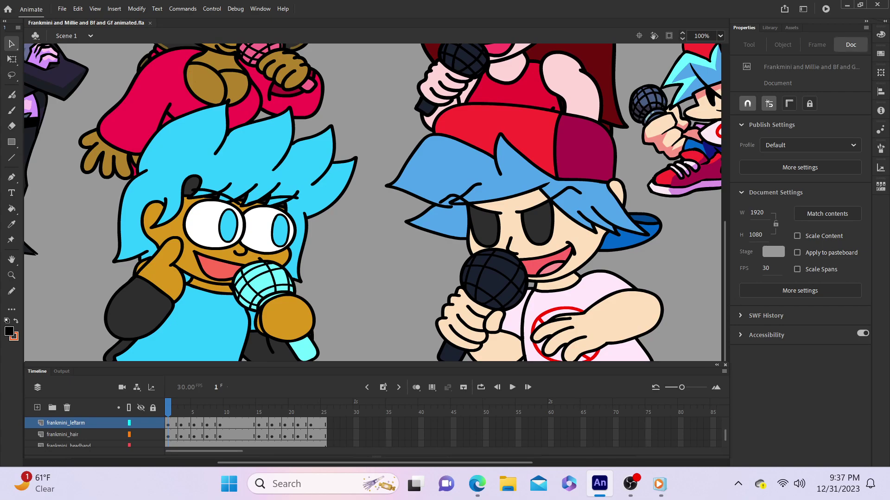
Step: Step through the animation from frame 1 to frame 25 and back to review Frankmini's movement
key("period")
key("period")
key("period")
key("period")
key("period")
key("period")
key("period")
key("period")
key("period")
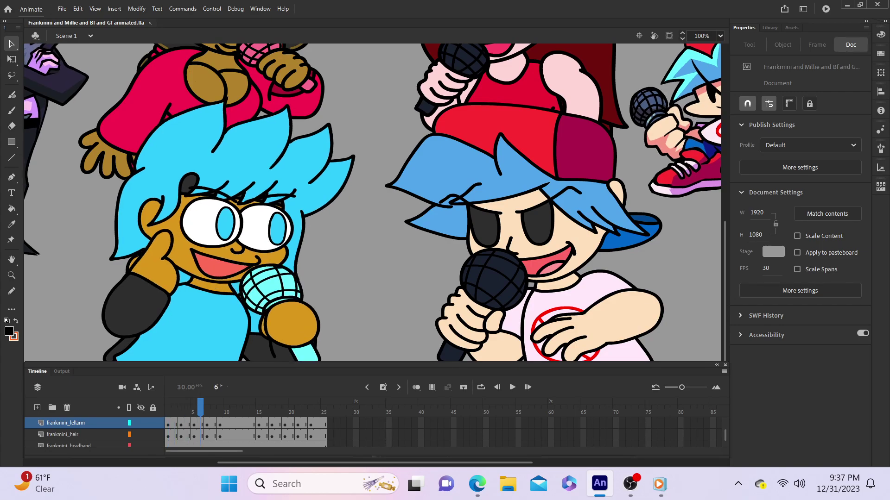
key("period")
key("period")
key("period")
key("period")
key("period")
key("period")
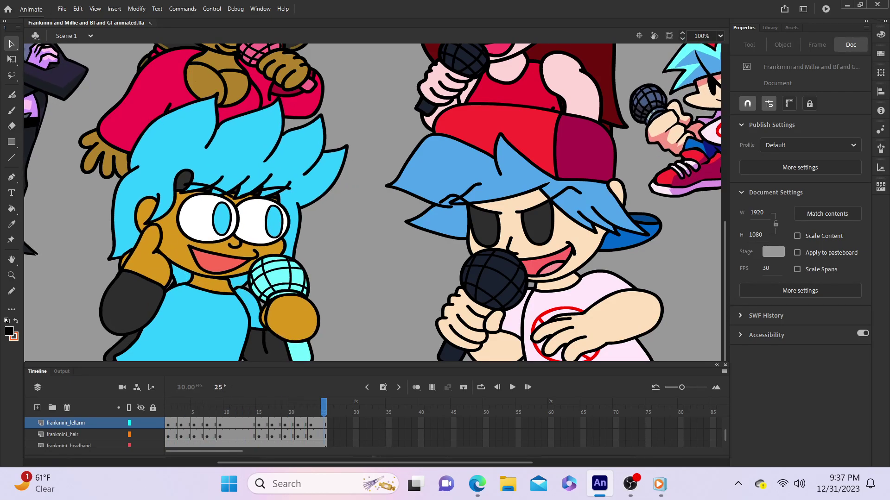
key("comma")
key("comma")
key("comma")
key("comma")
key("comma")
key("comma")
key("comma")
key("comma")
key("comma")
key("comma")
key("comma")
key("comma")
key("comma")
key("comma")
key("comma")
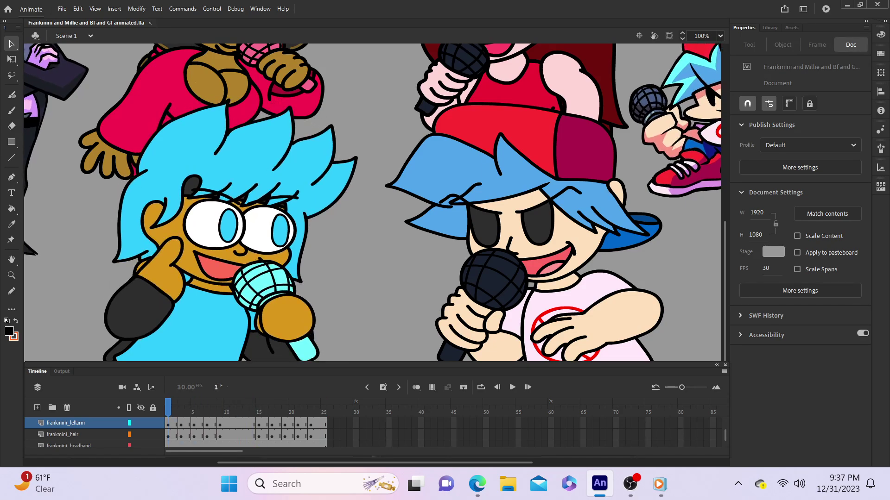
Step: Look through the Millie, Frankmini, Gf and Bf layers and preview the frames to examine which are animated
scroll(94, 432, "down", 4)
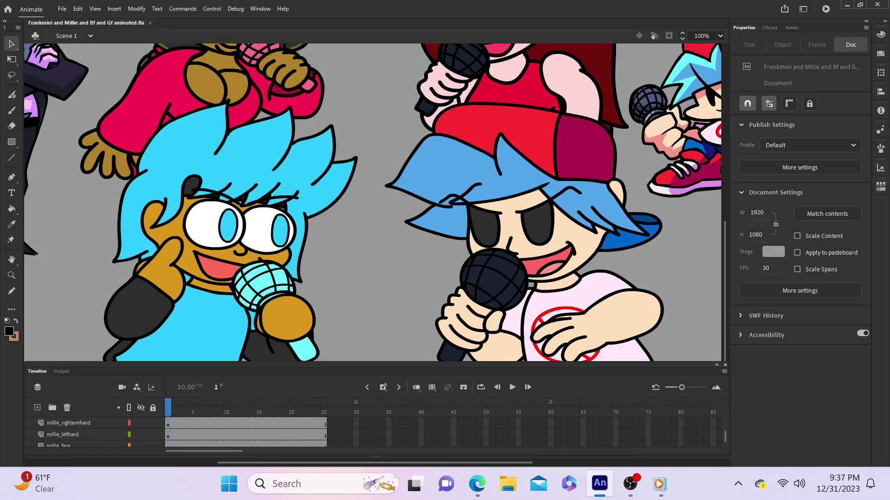
scroll(93, 434, "up", 2)
scroll(93, 434, "up", 4)
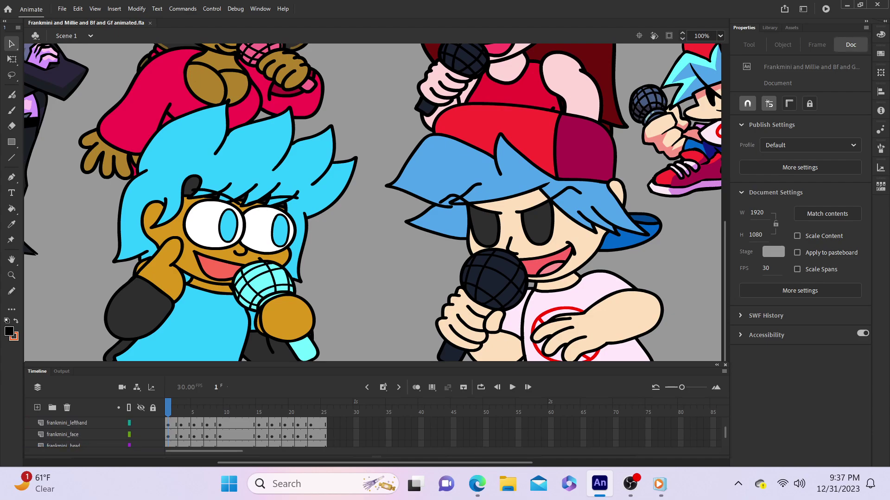
scroll(93, 434, "up", 1)
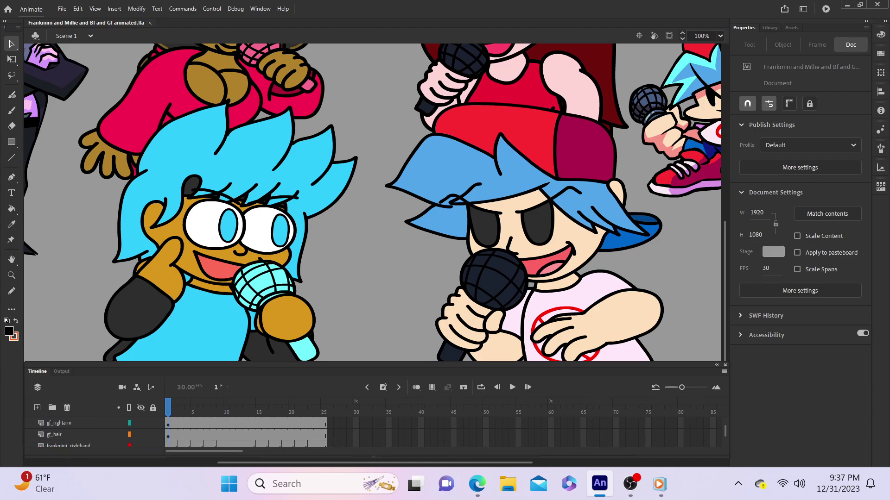
key("period")
key("period")
key("period")
key("period")
key("period")
key("period")
key("period")
key("period")
key("period")
key("period")
key("period")
key("period")
scroll(92, 432, "up", 6)
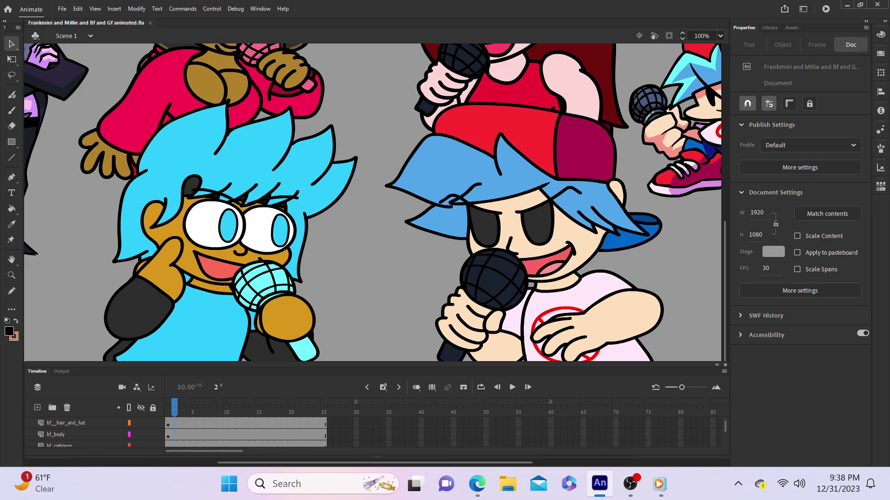
scroll(92, 433, "down", 2)
scroll(93, 433, "down", 1)
scroll(92, 434, "up", 2)
Step: On frame 3, select the artwork of the bf_face, bf_head and bf__hair_and_hat layers for free transformation
key("period")
key("comma")
key("comma")
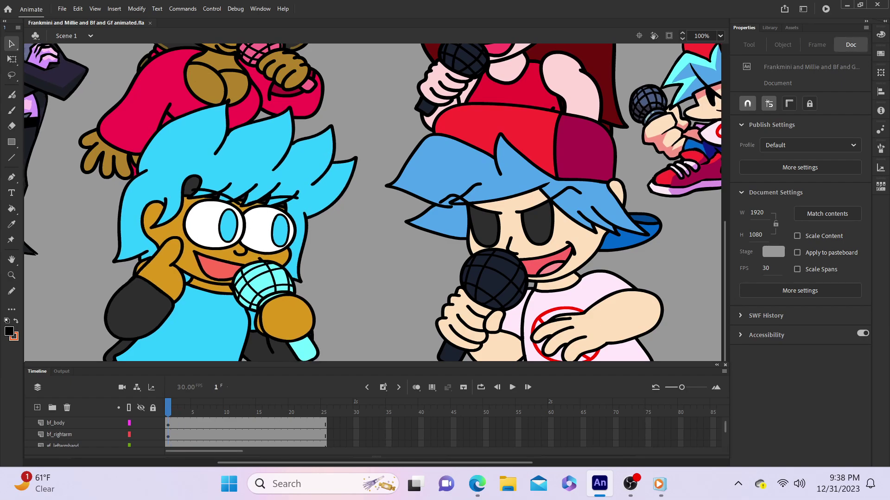
key("period")
key("period")
key("comma")
key("period")
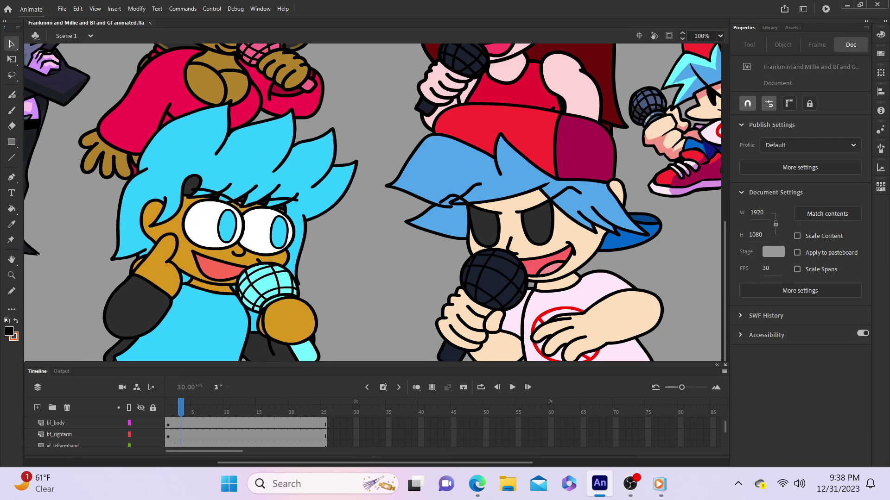
scroll(93, 433, "up", 3)
left_click(181, 435)
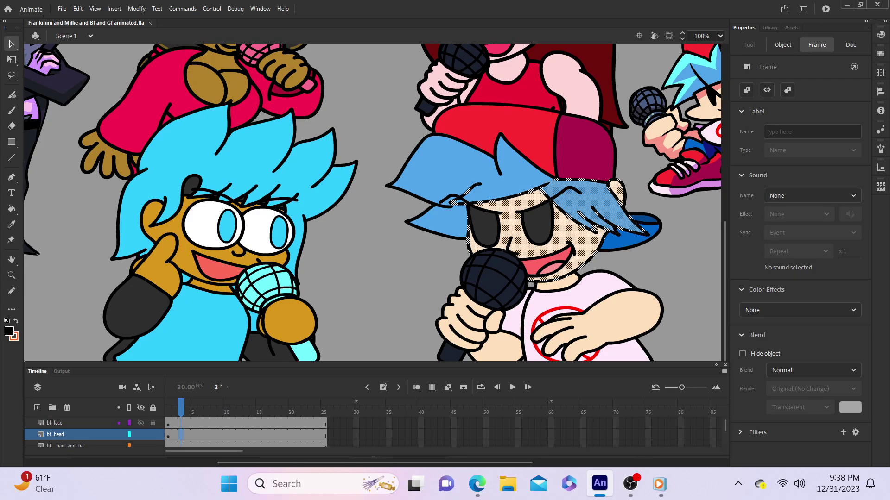
left_click(54, 423, "shift")
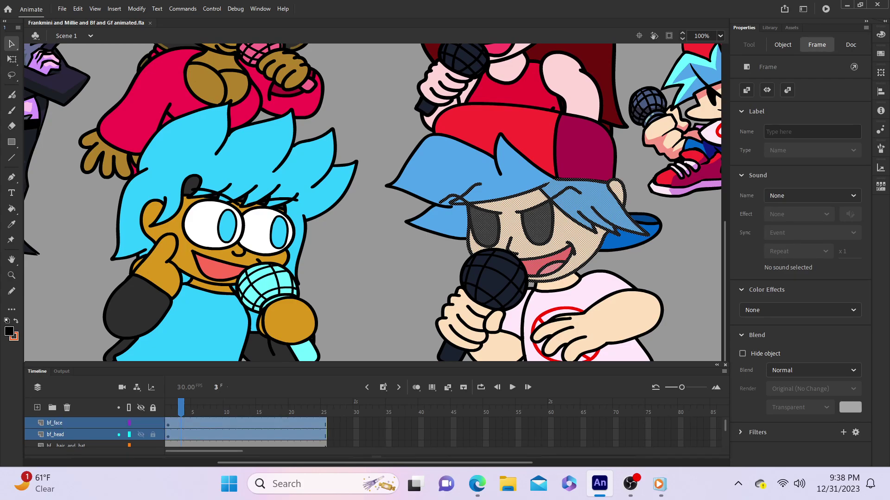
scroll(93, 433, "down", 1)
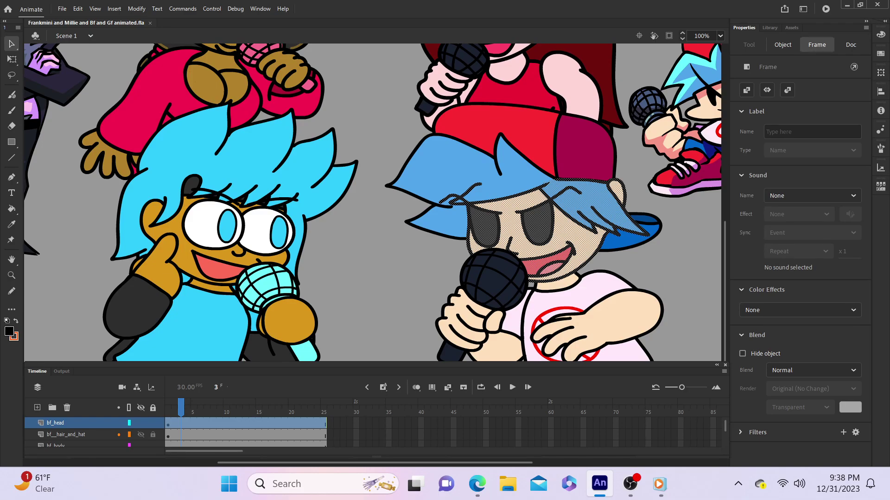
left_click(79, 434, "shift")
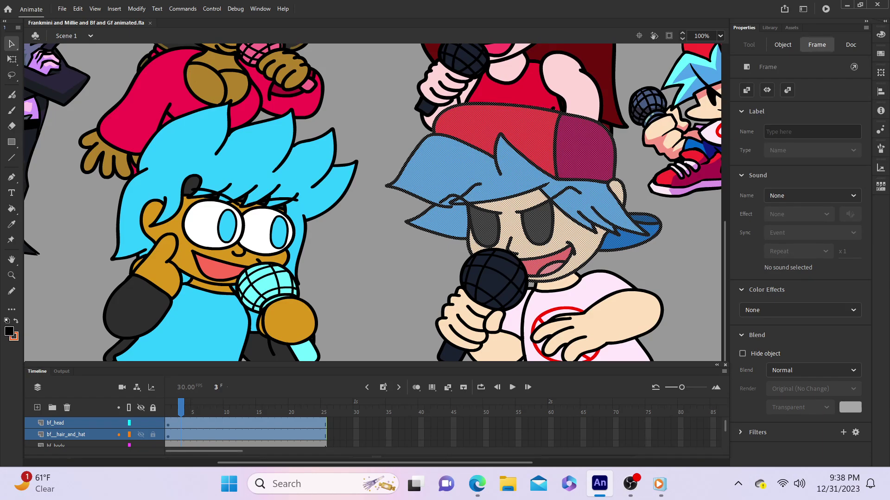
scroll(93, 434, "up", 2)
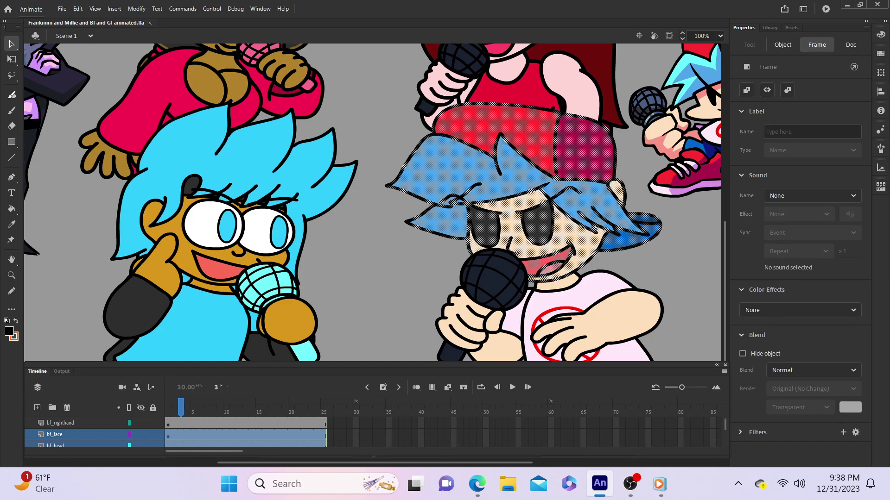
left_click(11, 59)
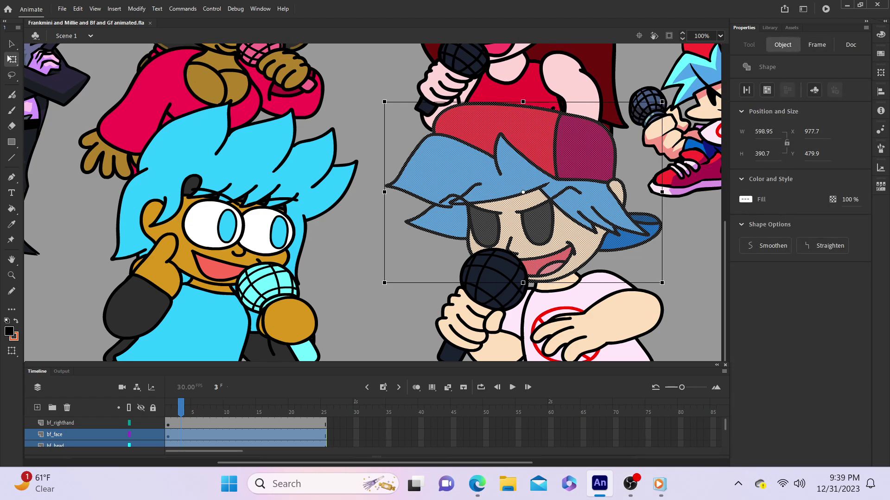
Step: Try to skew and rotate Bf's selected head, face and hat on frame 3, undoing each change
left_click_drag(662, 192, 662, 134)
key("ctrl+z")
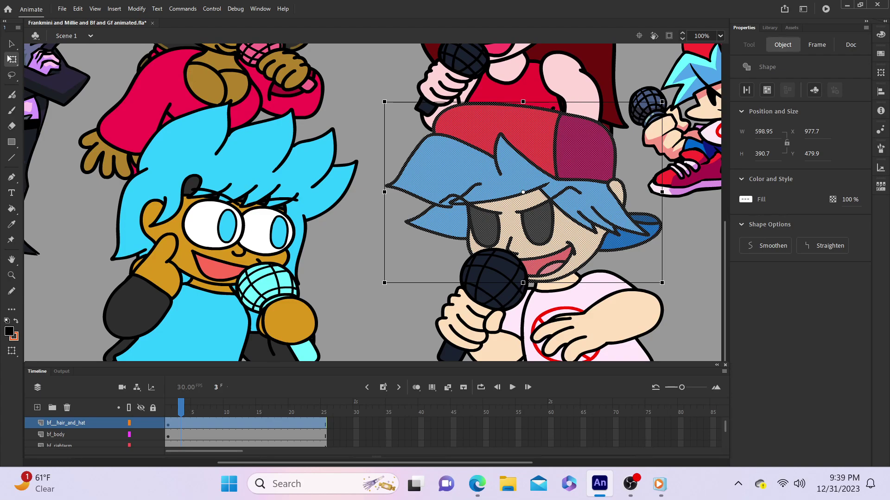
key(".")
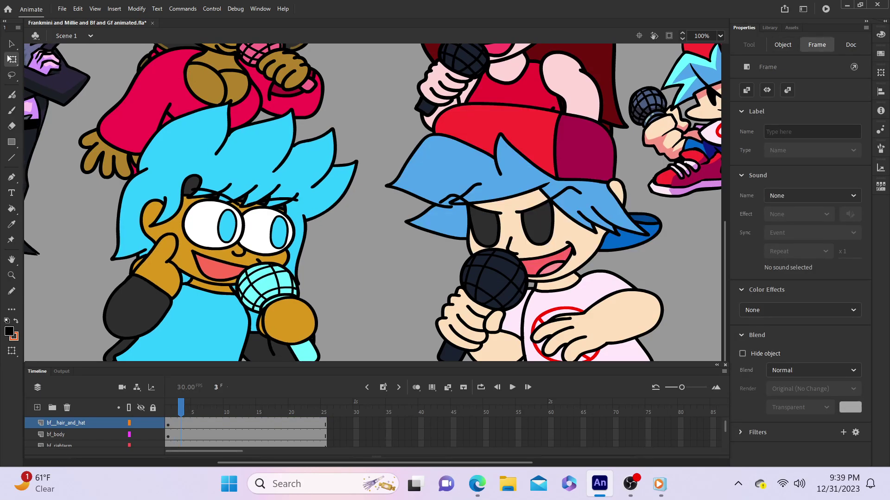
key(".")
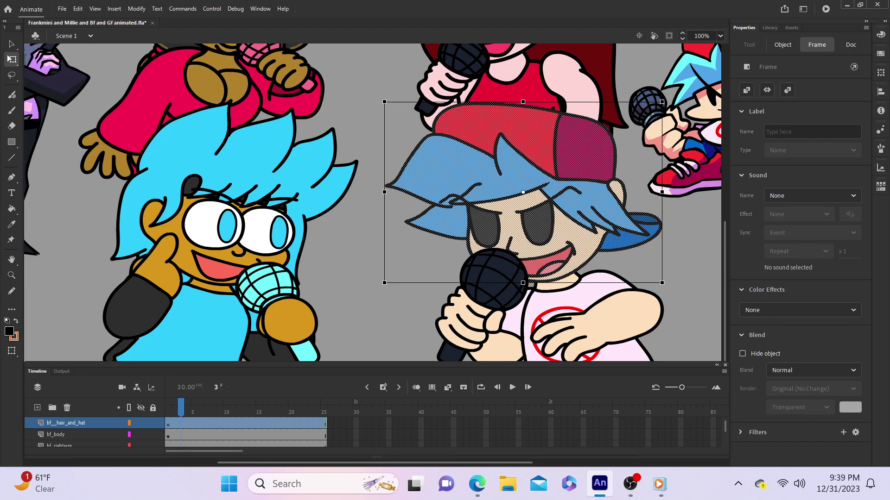
scroll(373, 202, "right", 5)
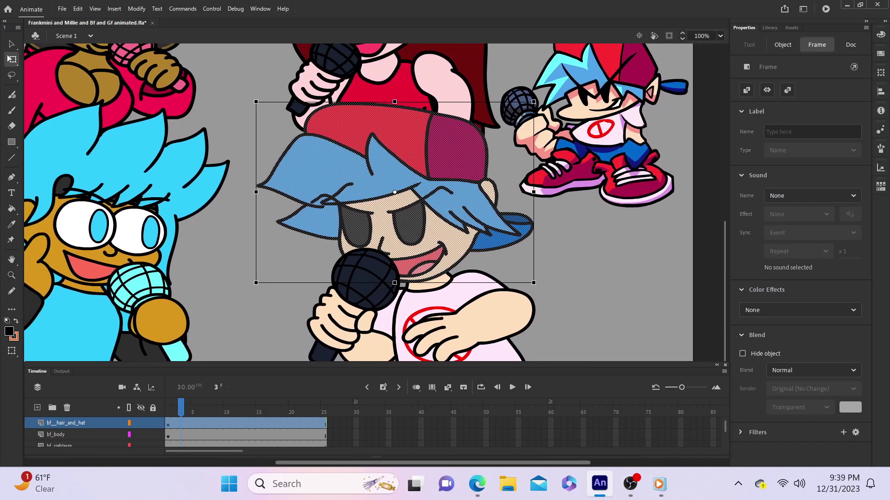
scroll(372, 203, "up", 2)
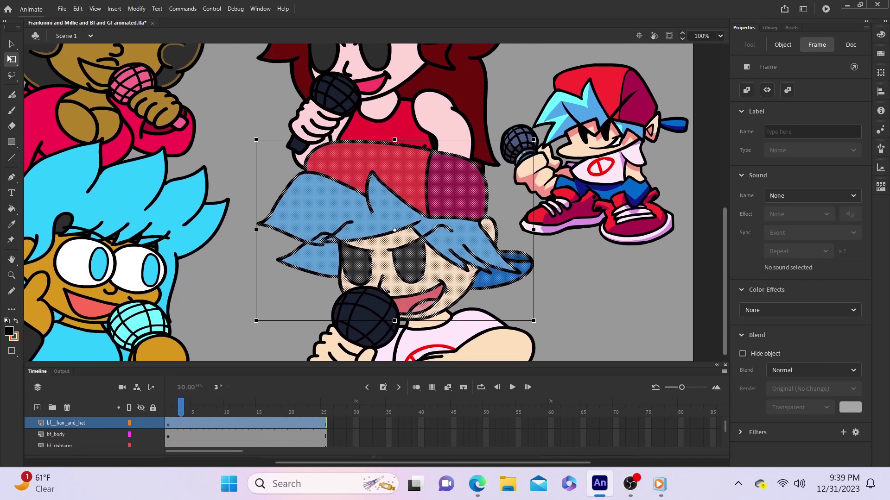
scroll(373, 203, "down", 1)
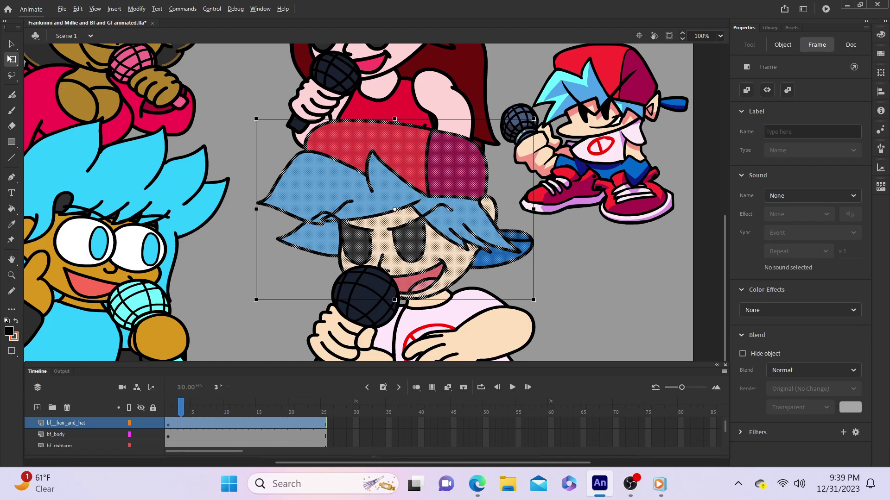
left_click_drag(254, 117, 247, 127)
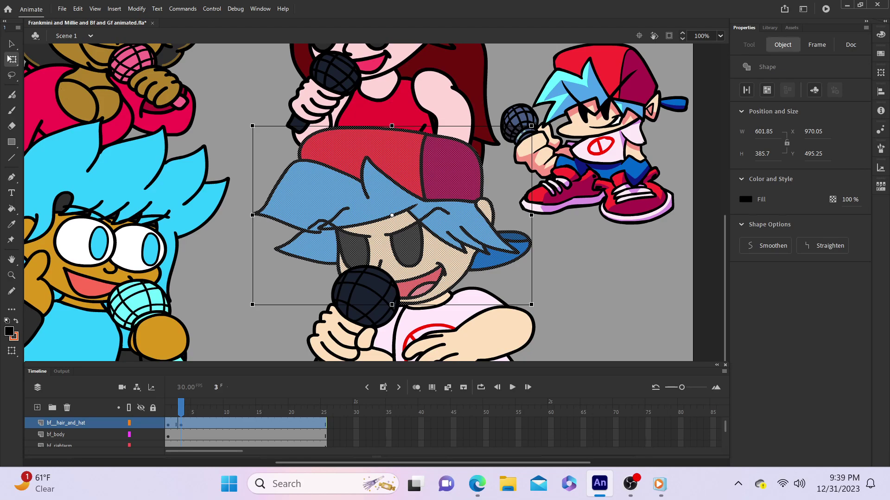
key("ctrl+z")
Step: Enable onion skinning and try rotating Bf's head slightly counterclockwise on frame 3
left_click(416, 387)
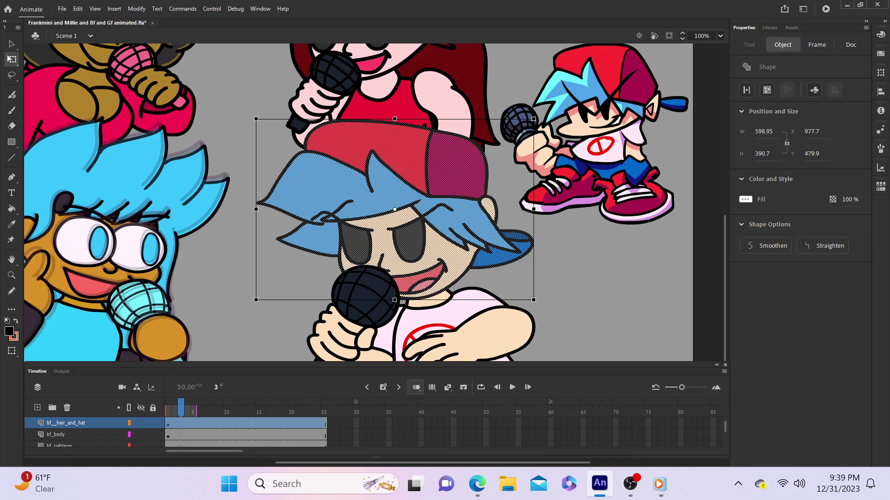
left_click_drag(256, 119, 248, 132)
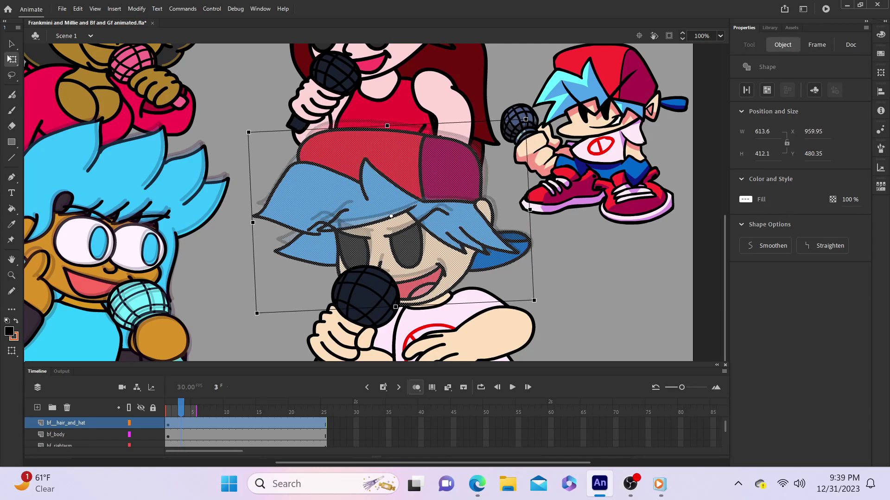
key("Delete")
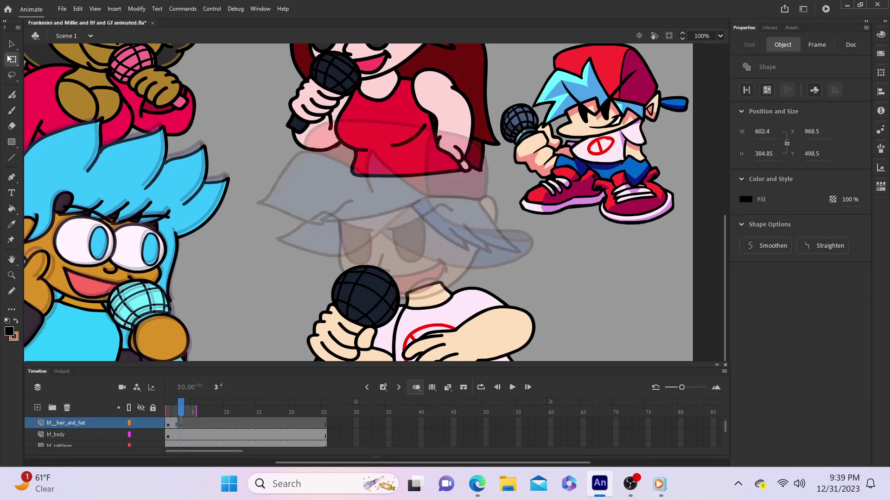
key("ctrl+z")
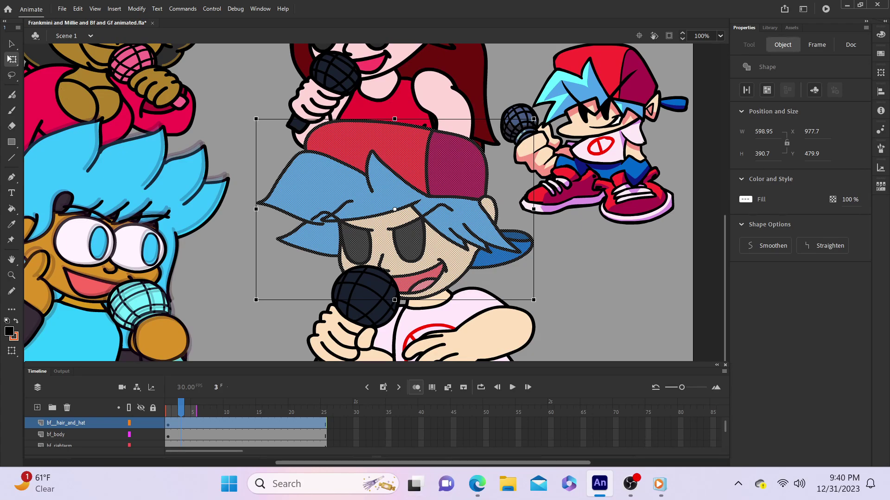
Step: Rotate Bf's head, face, hair and hat slightly counterclockwise into a lowered pose on a frame 3 keyframe
mouse_move(416, 462)
left_mouse_down()
mouse_move(401, 463)
mouse_move(413, 463)
left_mouse_up()
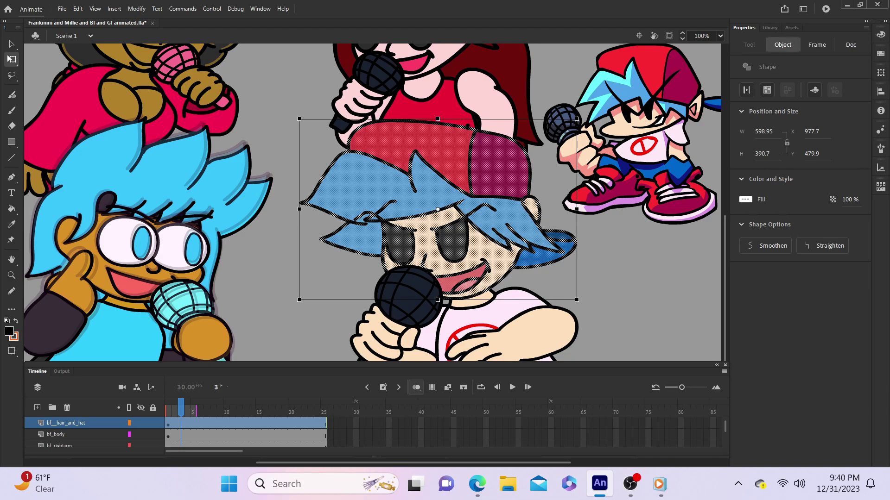
key("F8")
key("Return")
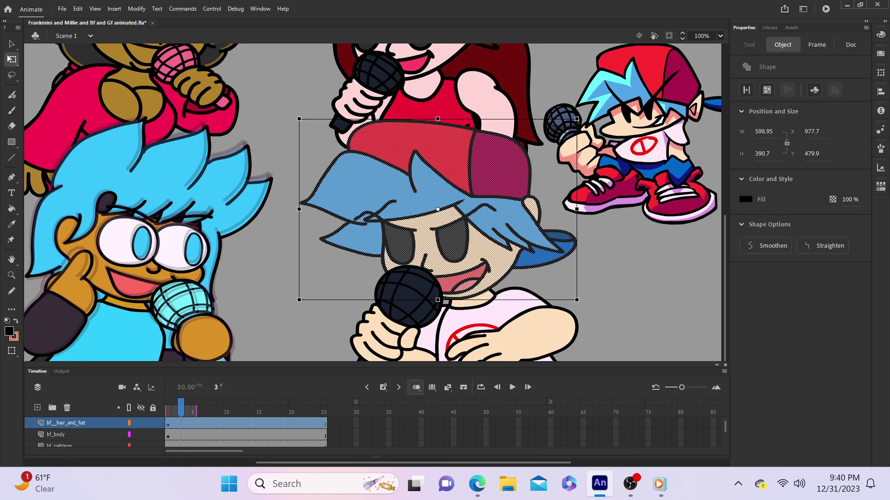
left_click_drag(298, 118, 294, 122)
key("ctrl+z")
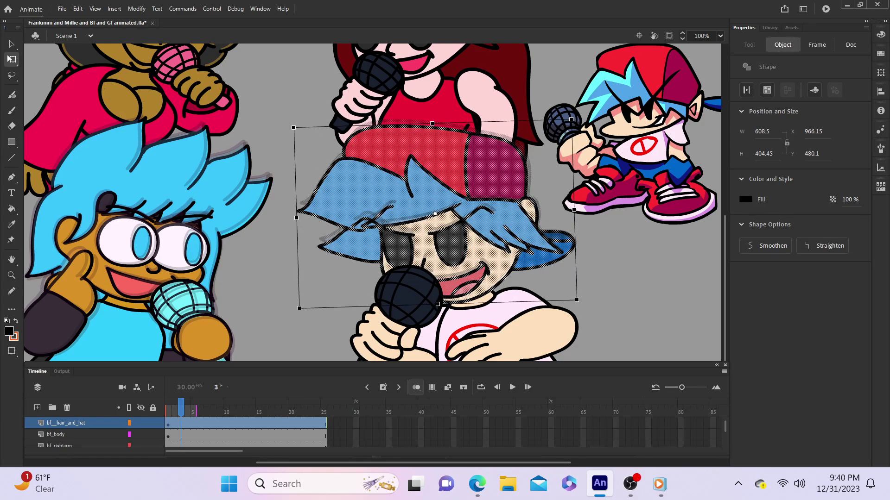
key("ctrl+z")
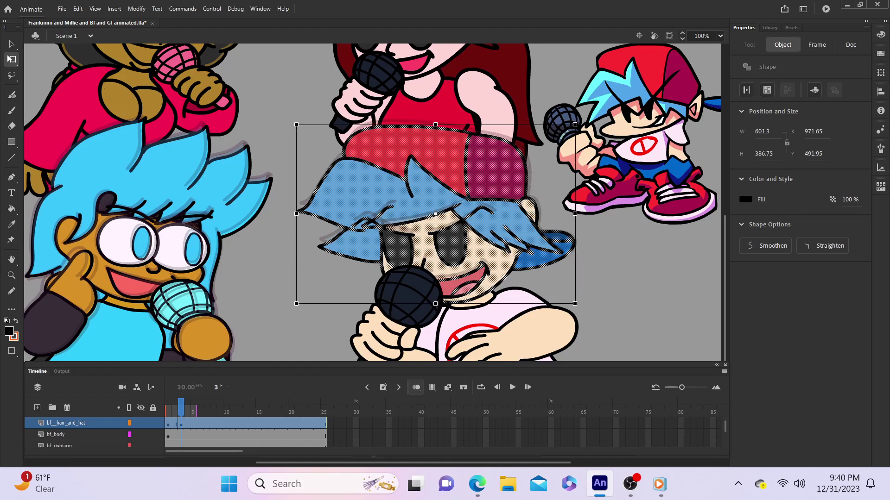
Step: Step back and forth between frames 1 and 5 to check Bf's head movement against the onion skins
key("period")
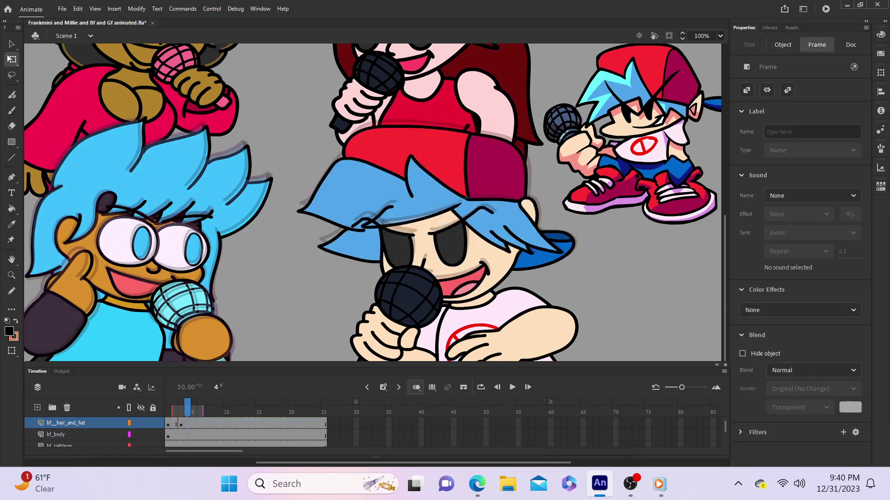
key("period")
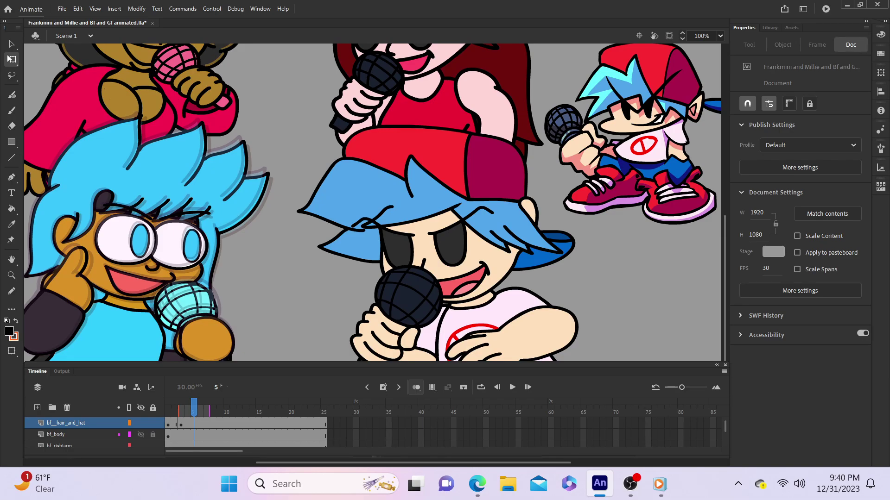
key("comma")
key("comma")
key("comma")
key("comma")
key("period")
key("period")
key("period")
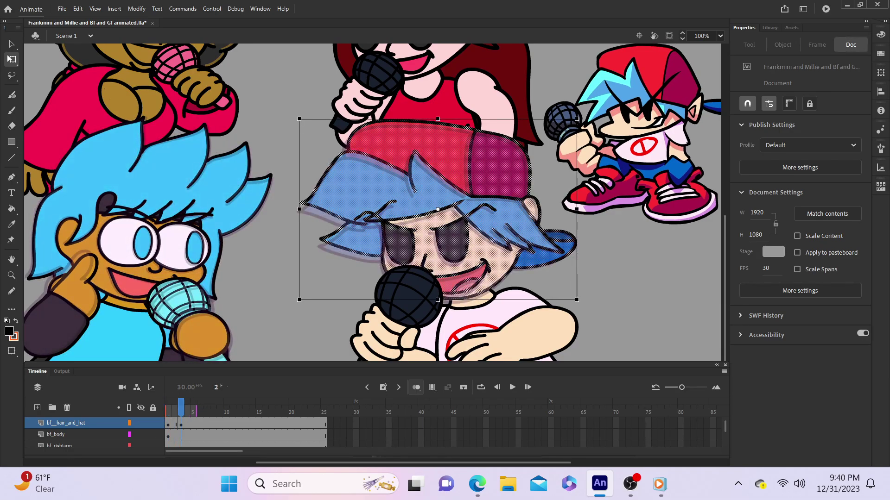
Step: Step repeatedly through frames 1 to 5 to compare Bf's head drop with the blue-haired character's movement
key("comma")
key("comma")
key("comma")
key("period")
key("period")
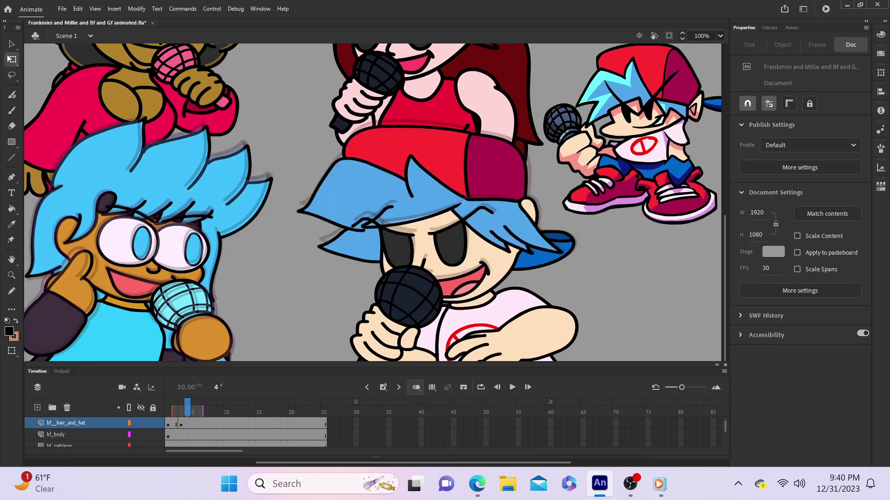
key("Home")
key("period")
key("period")
key("period")
key("comma")
key("comma")
key("comma")
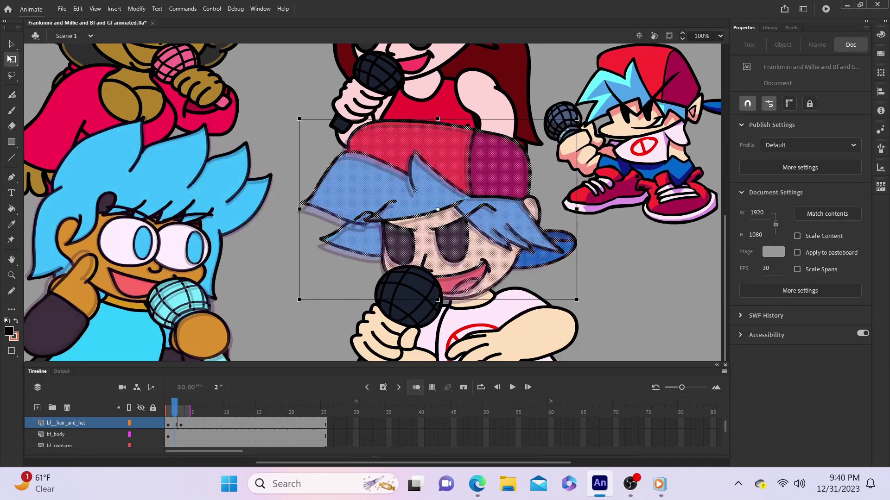
key("period")
key("period")
key("period")
key("comma")
key("period")
key("period")
key("period")
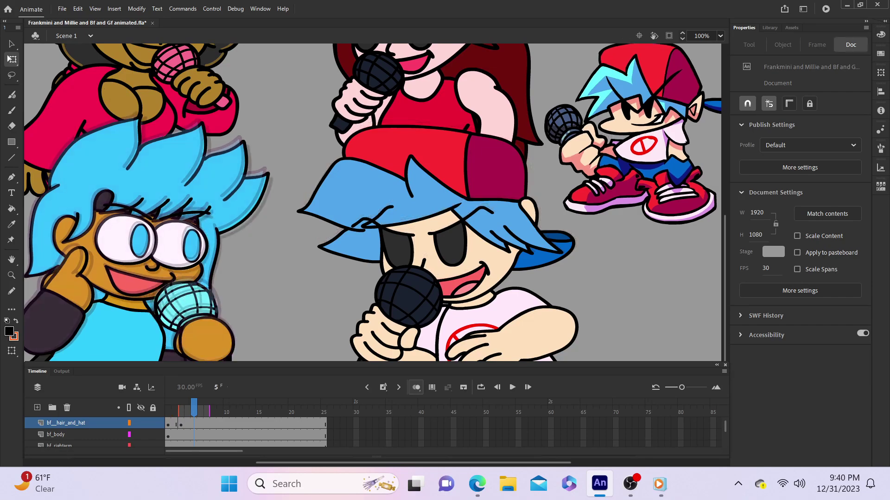
key("comma")
key("comma")
key("period")
Step: Select the contents of Bf's face, head, and hair and hat layers together on frame 5
scroll(93, 433, "up", 2)
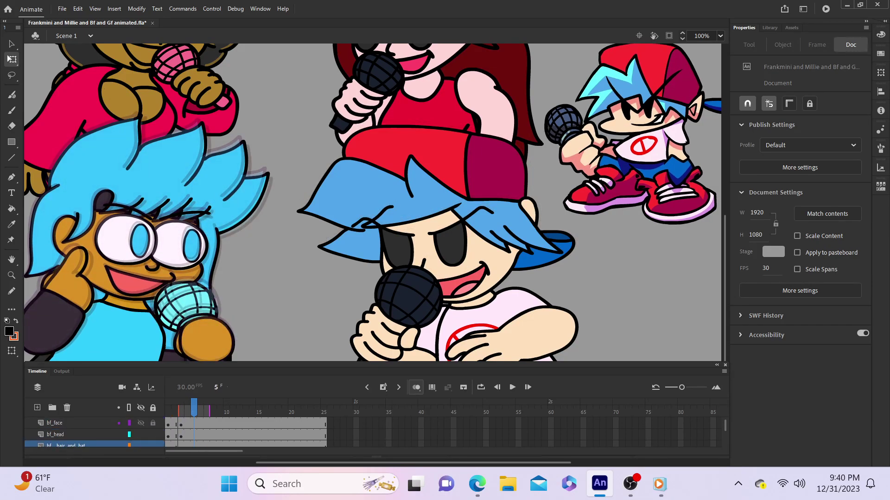
left_click(84, 434)
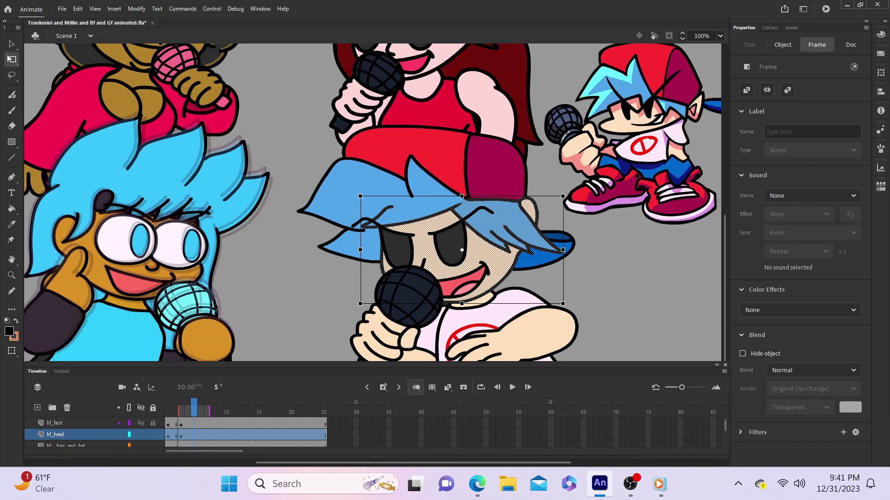
left_click(83, 423, "shift")
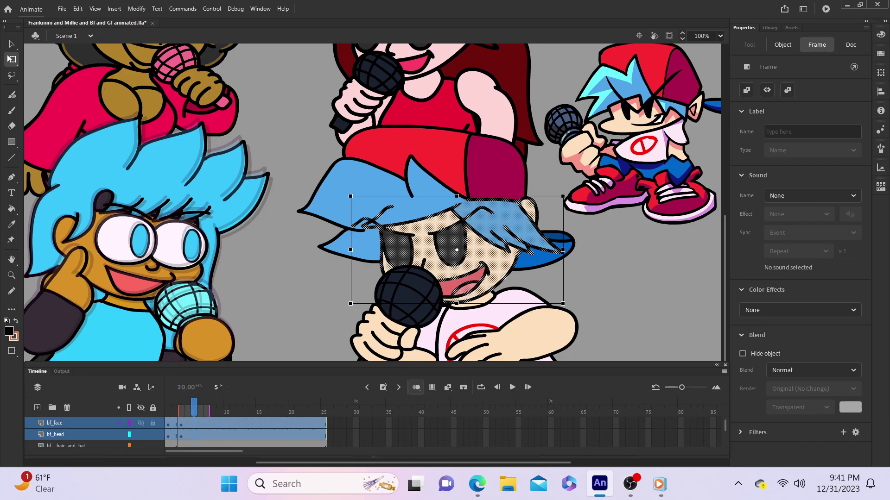
scroll(83, 423, "up", 1)
scroll(83, 435, "down", 2)
left_click(84, 435, "shift")
scroll(83, 435, "up", 1)
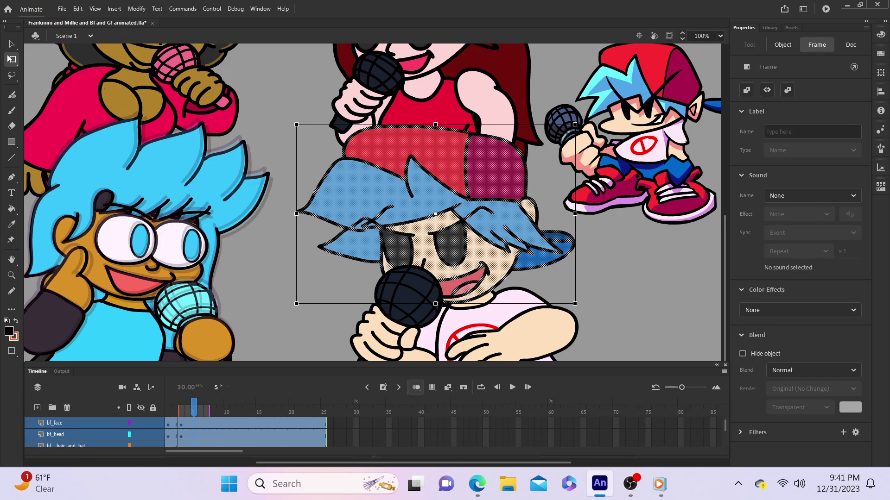
Step: Step between frames 3 and 8 to examine the timing of the other characters' bob, and clear the artwork selection
key("comma")
key("comma")
key("comma")
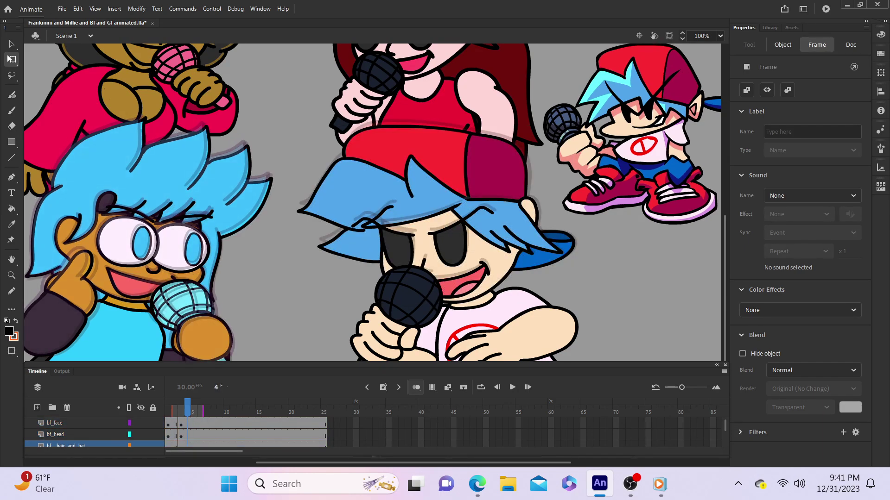
key("period")
key("period")
key("period")
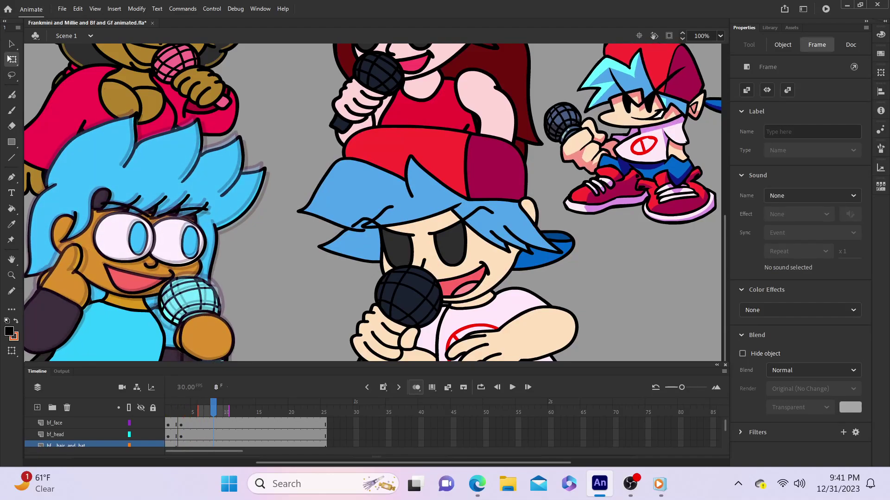
key("period")
key("comma")
key("comma")
key("comma")
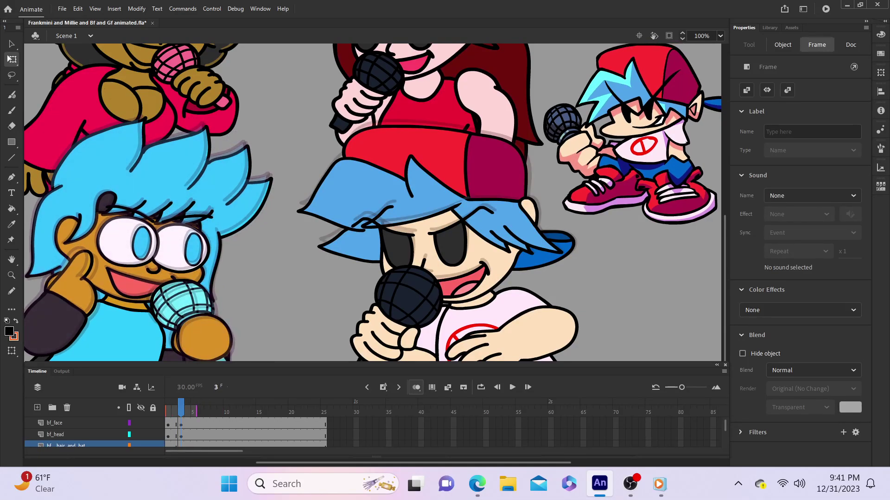
key("period")
key("period")
key("period")
key("ctrl+shift+a")
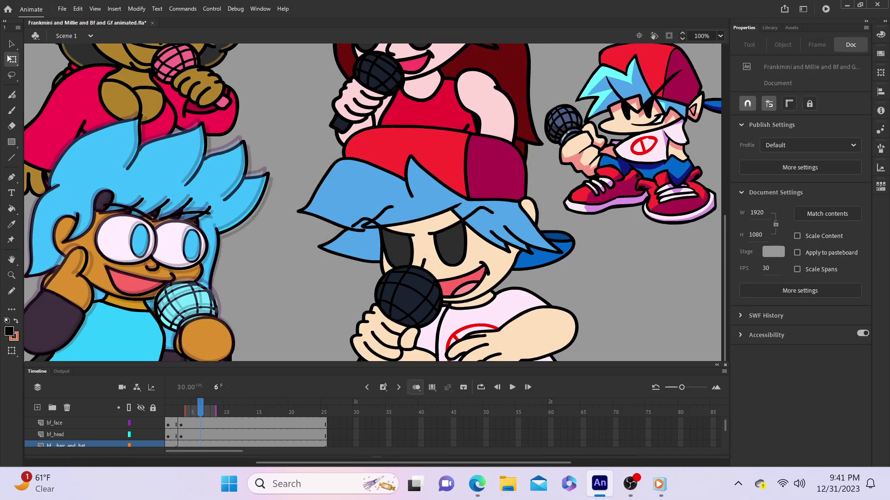
key("comma")
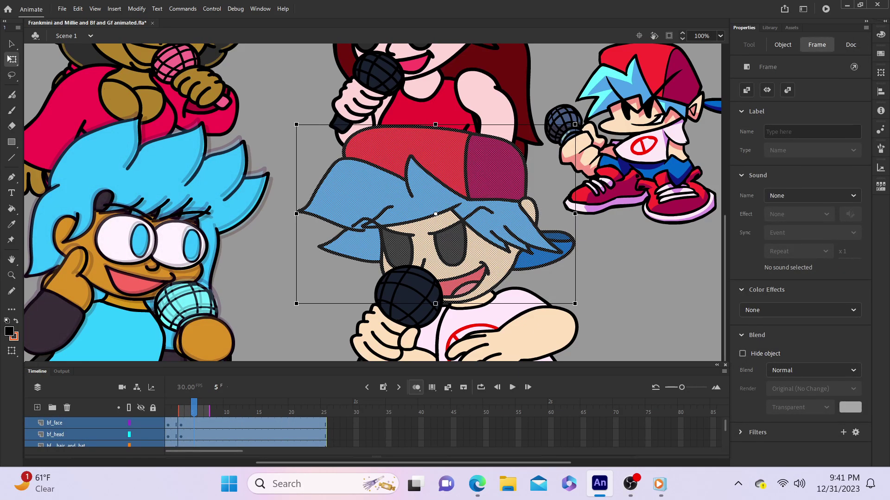
key("ctrl+shift+a")
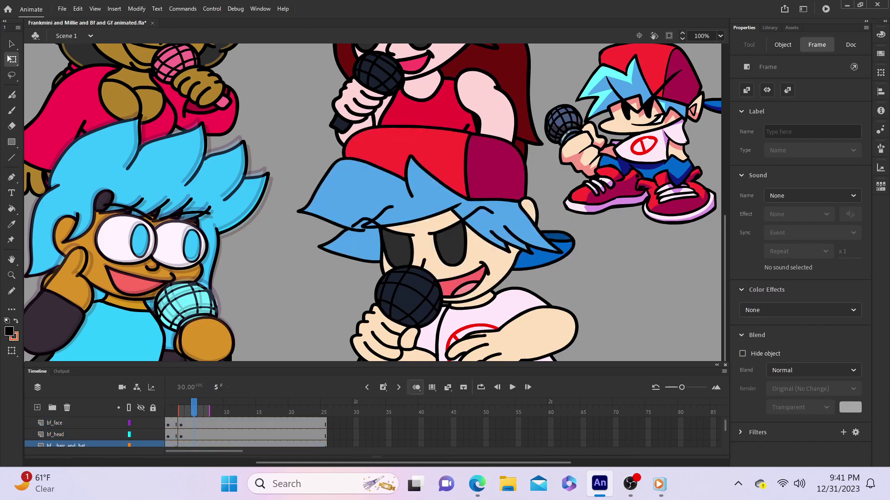
Step: Step between frames 1 and 7 to examine Bf's transition from the raised to the lowered head pose
key("comma")
key("comma")
key("period")
key("period")
key("comma")
key("comma")
key("comma")
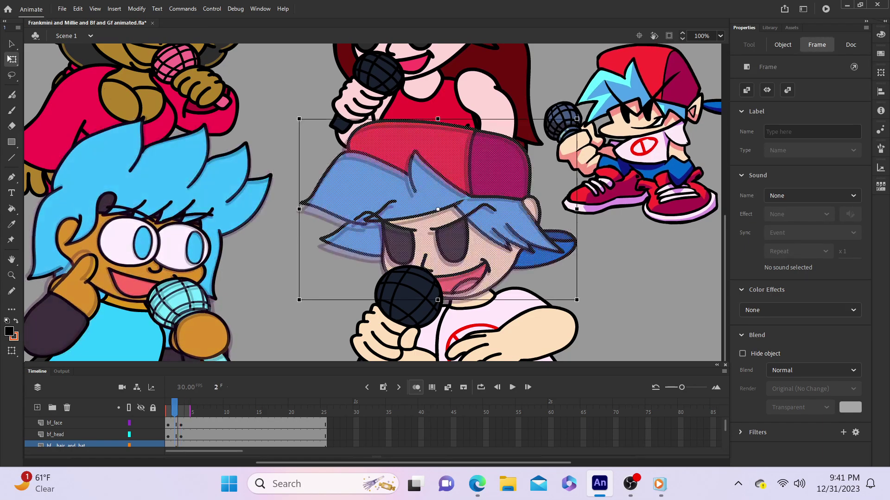
key("period")
key("period")
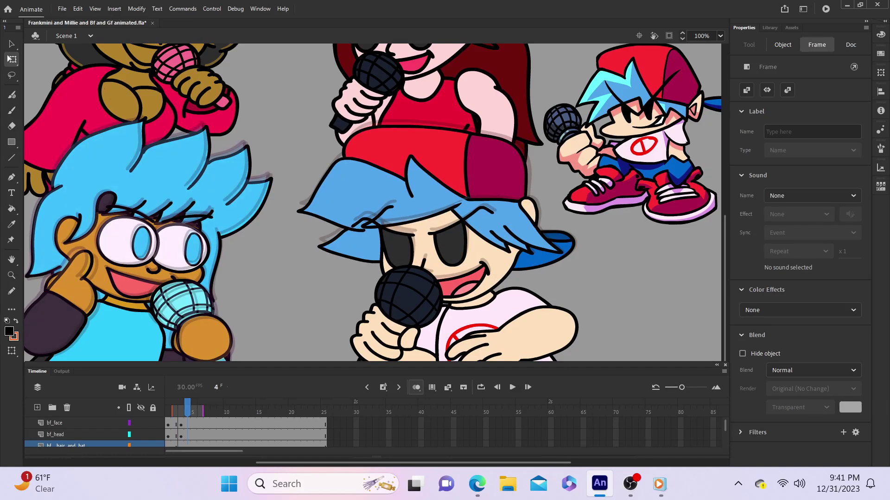
key("period")
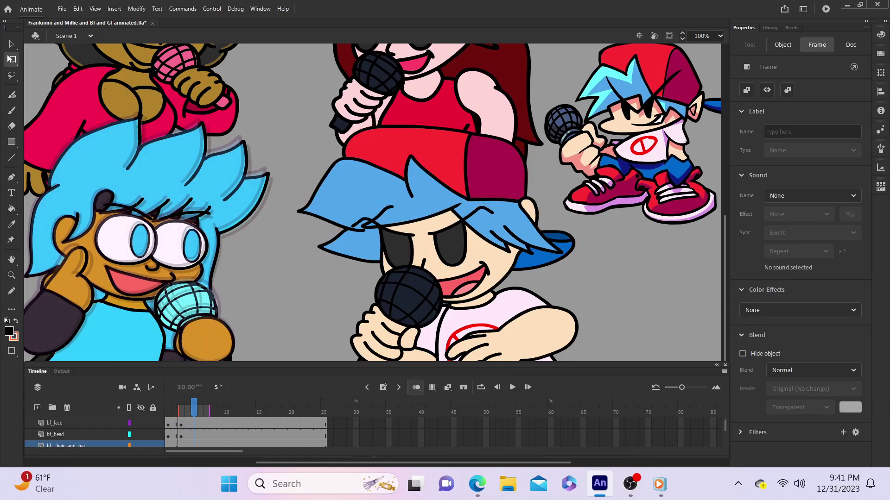
key("comma")
key("comma")
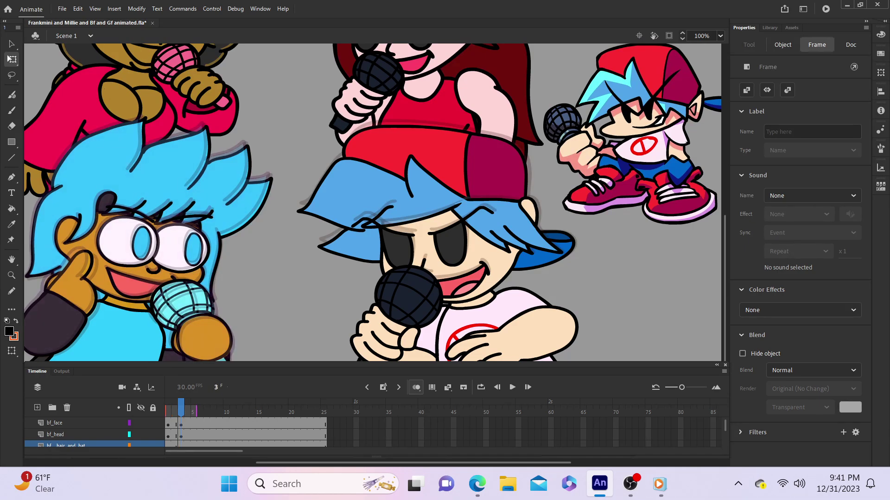
key("period")
key("period")
key("period")
key("period")
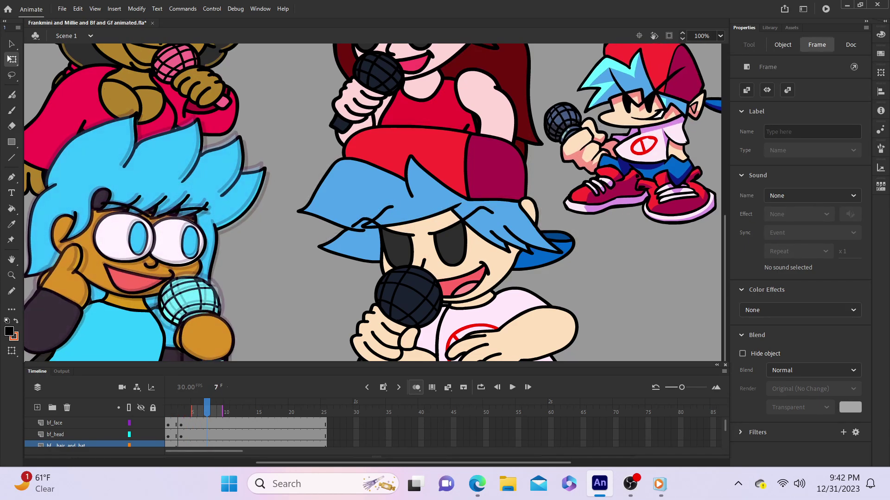
key("comma")
key("comma")
key("comma")
key("comma")
key("comma")
key("comma")
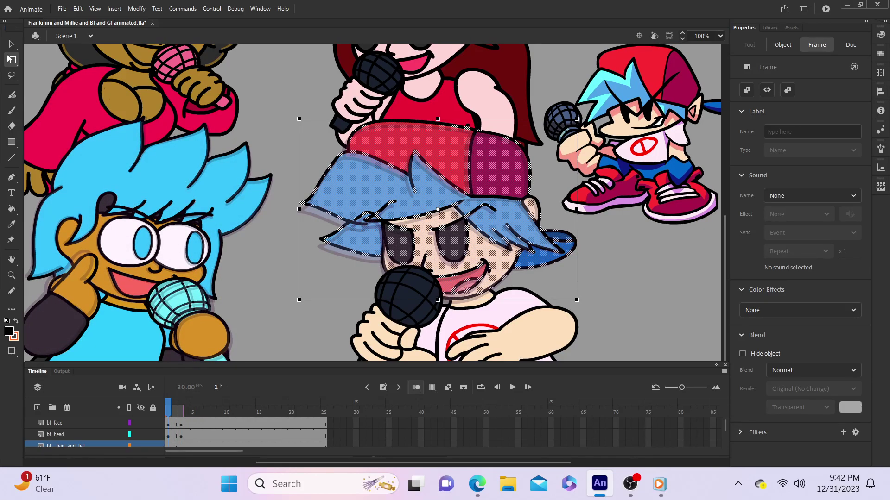
key("period")
key("period")
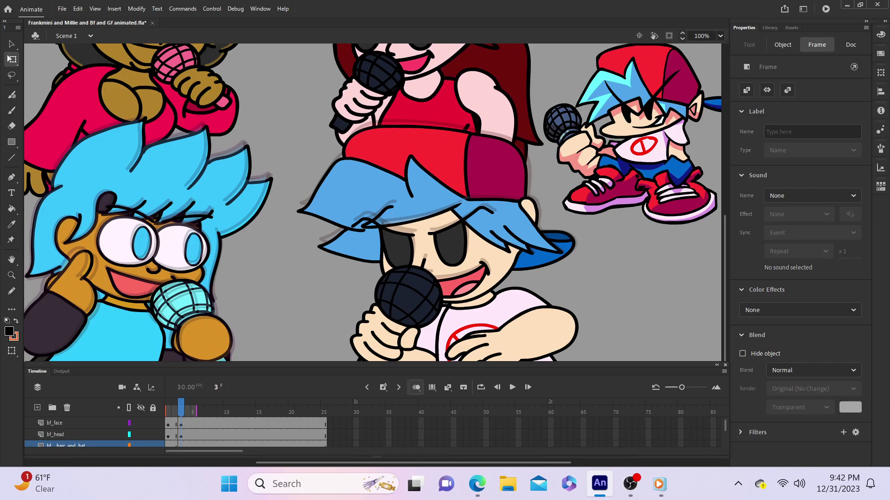
Step: Undo Bf's lowered head pose and its frame 3 keyframes on the face, head, and hair and hat layers
key("ctrl+shift+a")
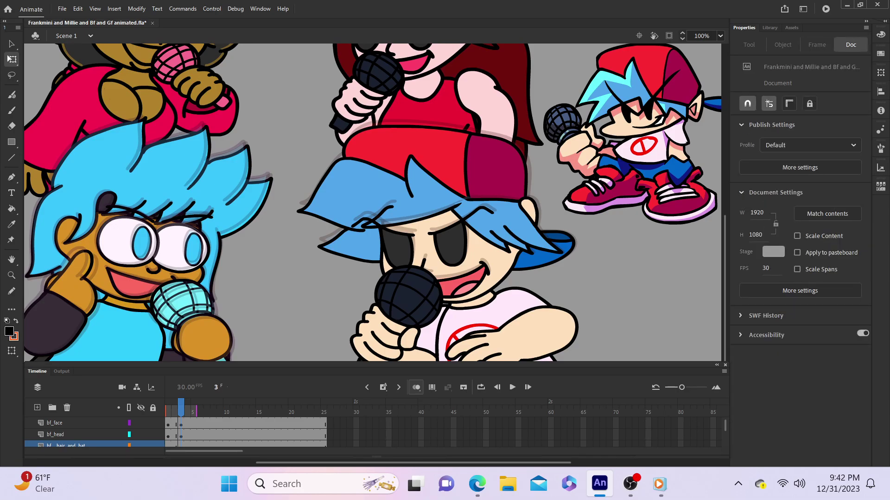
left_click_drag(194, 424, 194, 444)
key("ctrl+shift+a")
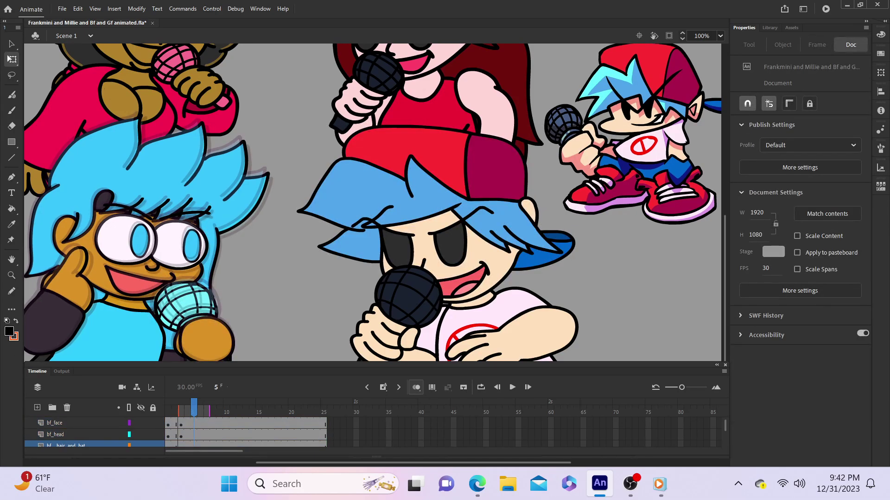
key("comma")
key("comma")
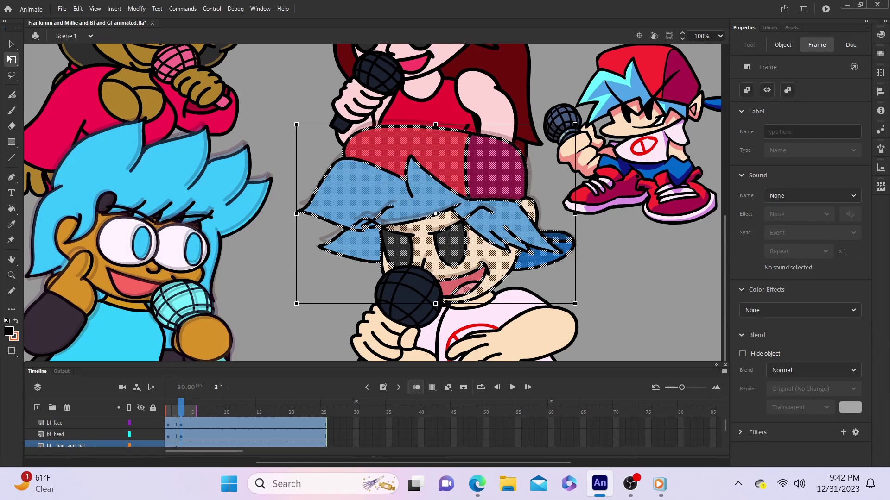
key("ctrl+z")
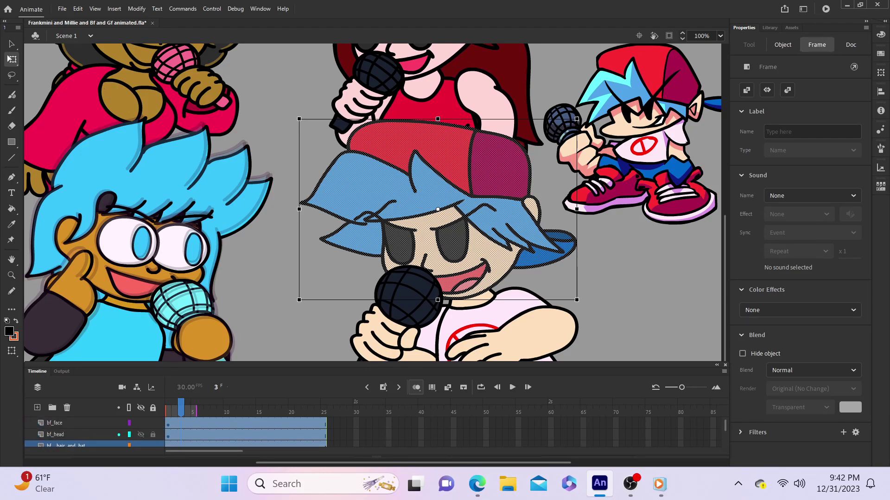
Step: Select Bf's face, head, and hair and hat layers together on frame 3, and deselect their artwork
left_click(79, 435)
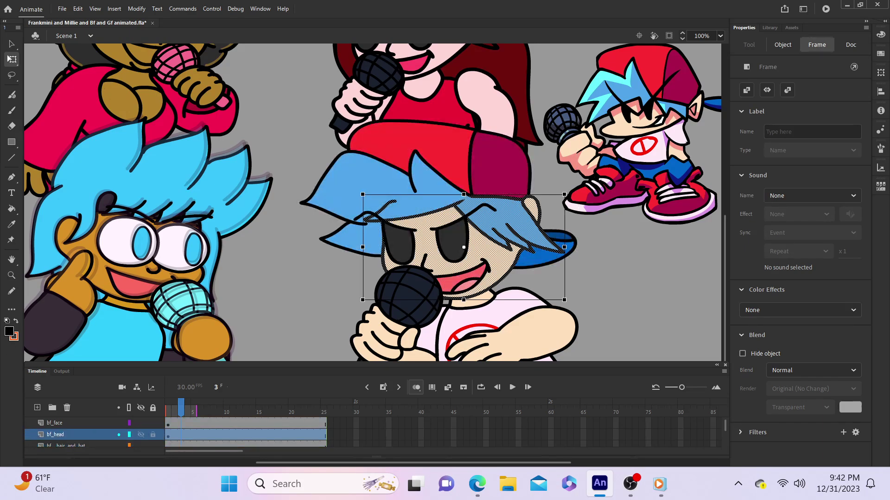
left_click(78, 423)
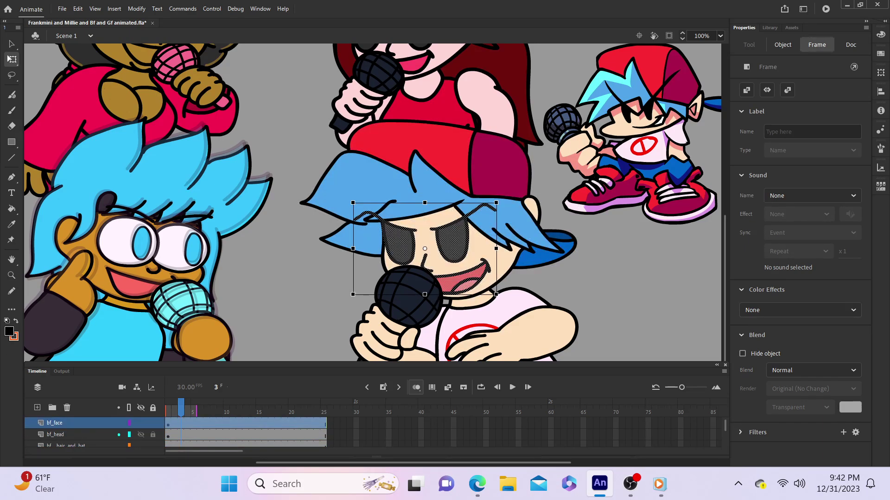
left_click(78, 435, "shift")
left_click(79, 445, "shift")
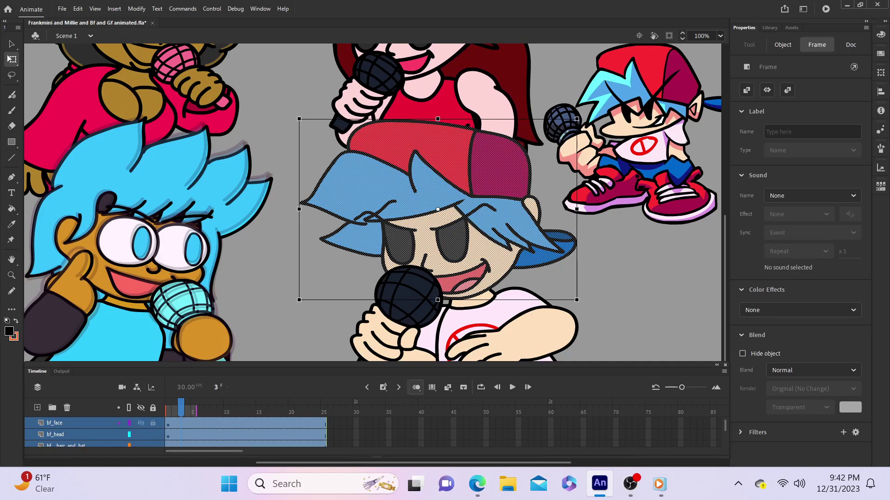
key("ctrl+shift+a")
Step: Step back and forth between frames 1 and 4 to study the blue-haired character's bob as reference for Bf
key("comma")
key("comma")
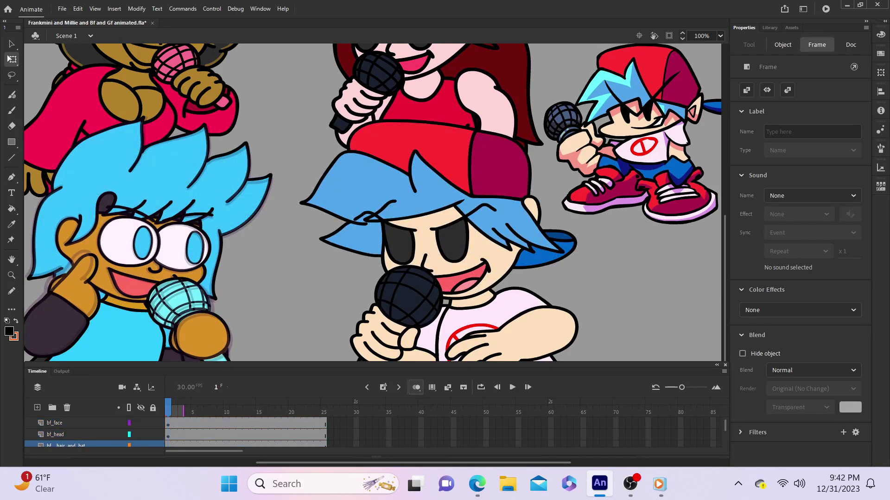
key("period")
key("period")
key("period")
key("comma")
key("comma")
key("comma")
key("period")
key("period")
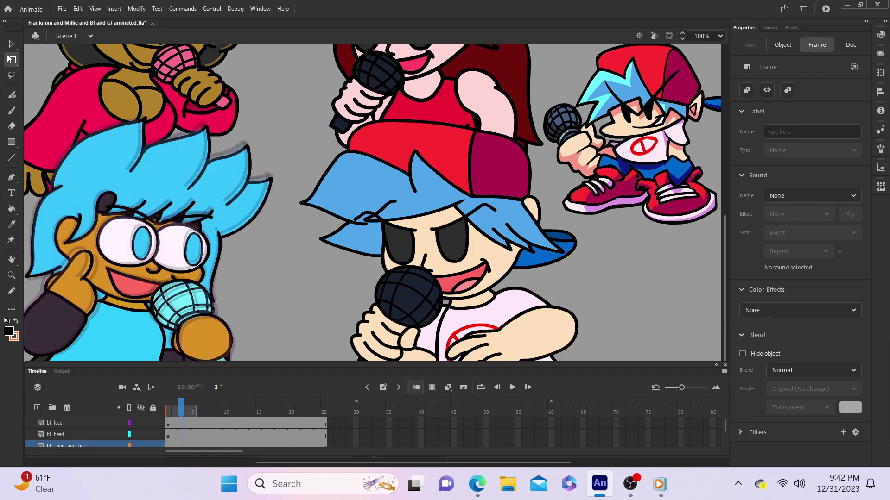
key("comma")
key("comma")
key("period")
key("period")
key("comma")
key("period")
key("period")
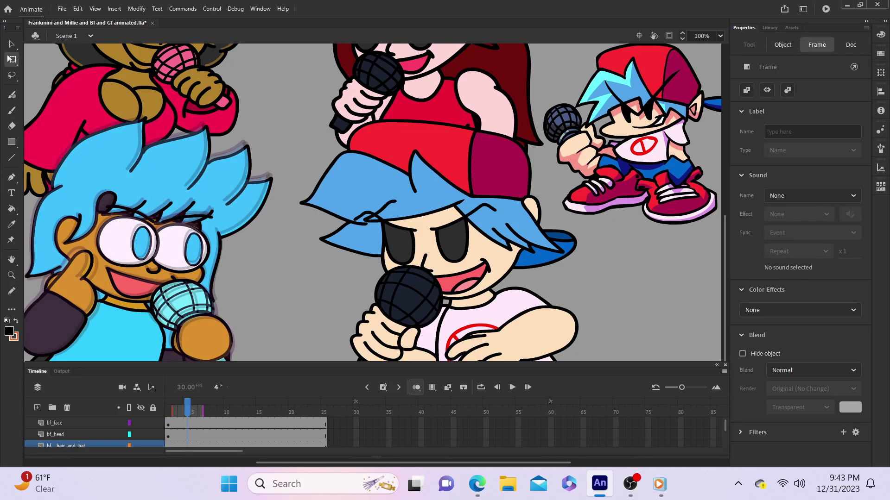
key("comma")
key("comma")
key("period")
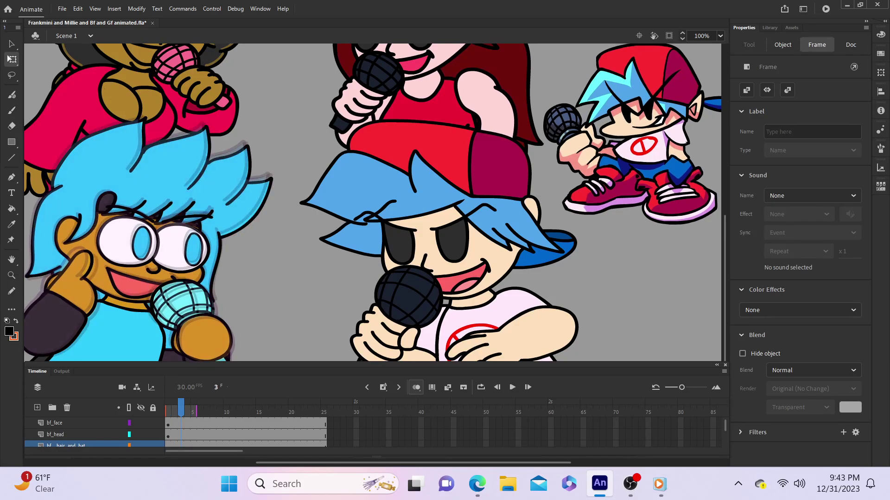
Step: Reselect Bf's face, head, and hair and hat layers as a group with the playhead on frame 3
key("ctrl+shift+a")
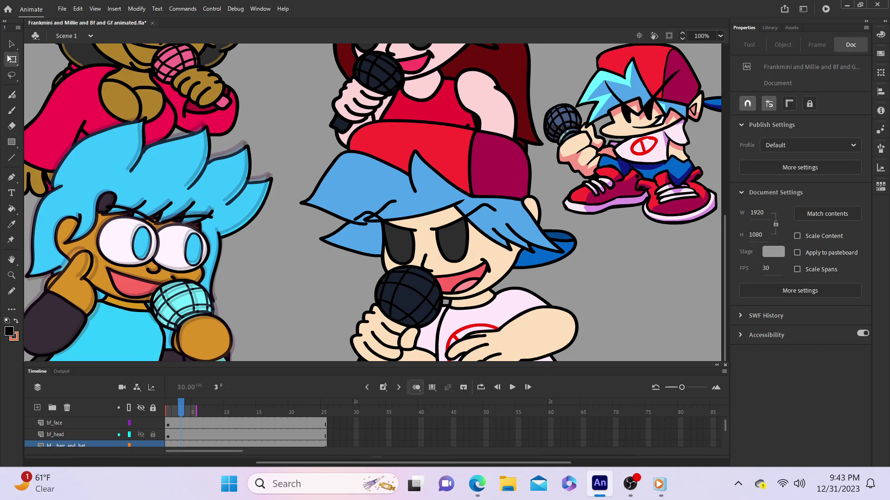
left_click(55, 434, "shift")
left_click(55, 423, "shift")
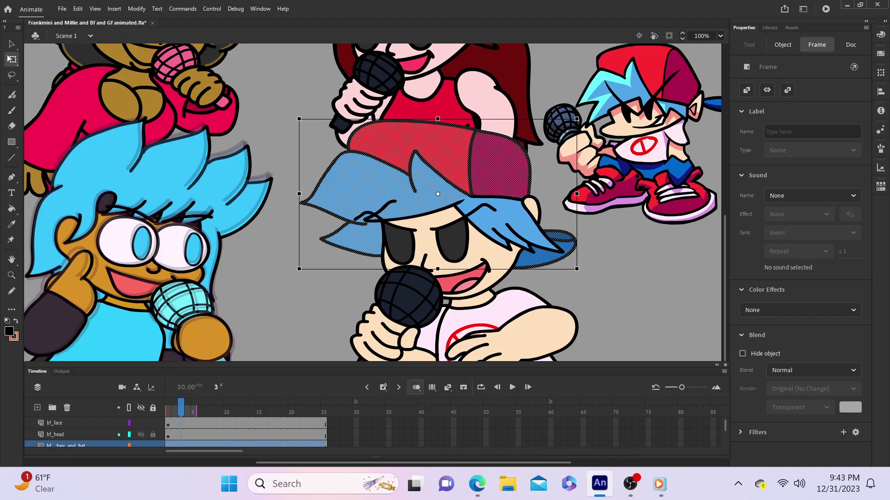
left_click(84, 423, "shift")
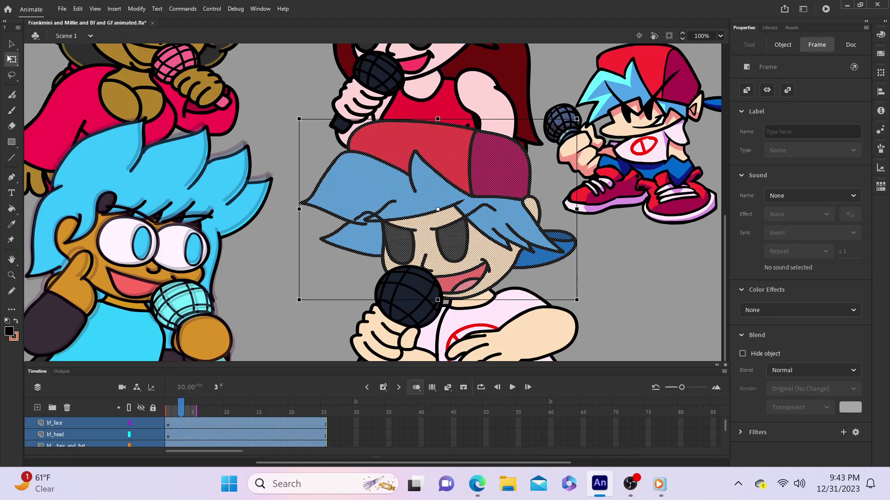
left_click(168, 410)
left_click_drag(167, 410, 181, 410)
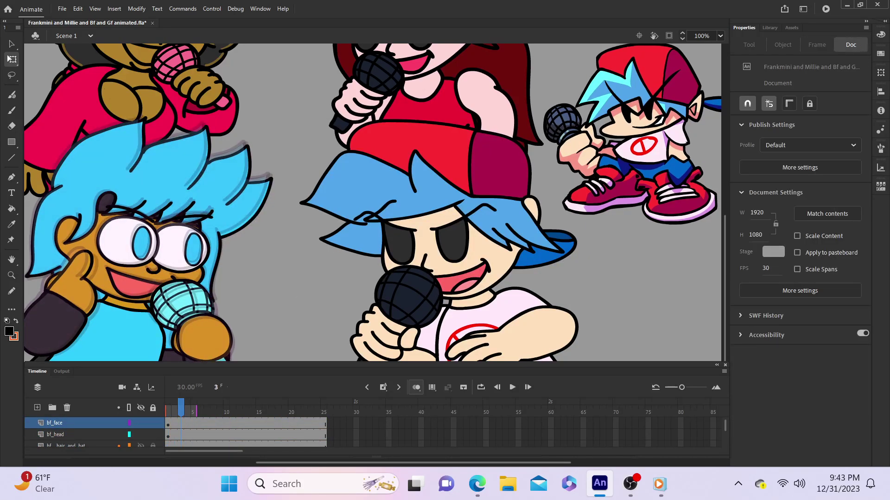
left_click(83, 444)
left_click(83, 434, "shift")
left_click(83, 422, "shift")
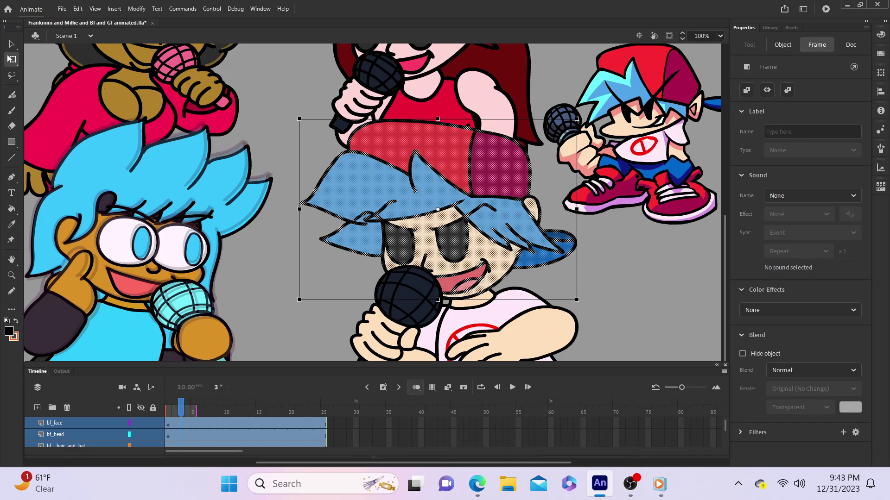
Step: Step through frames 1 to 8 to compare the blue-haired character's bob timing with Bf's pose
key("comma")
key("comma")
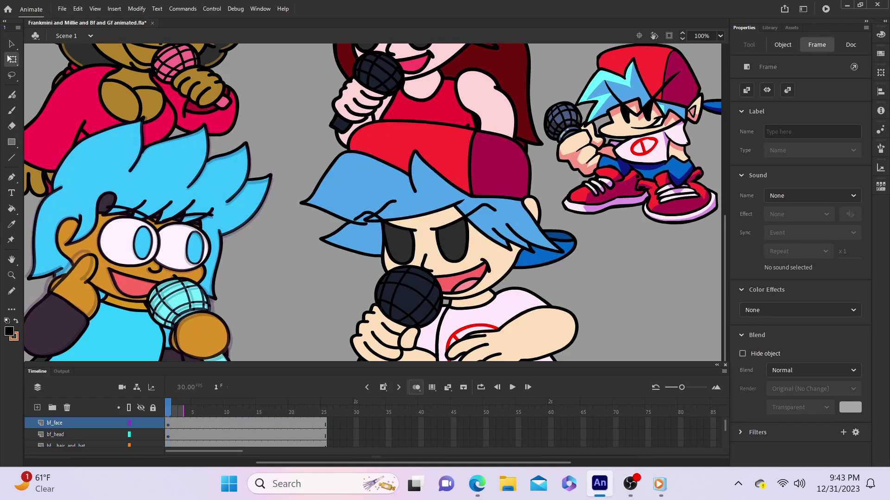
key("period")
key("period")
key("period")
key(".")
key(".")
key(".")
key(".")
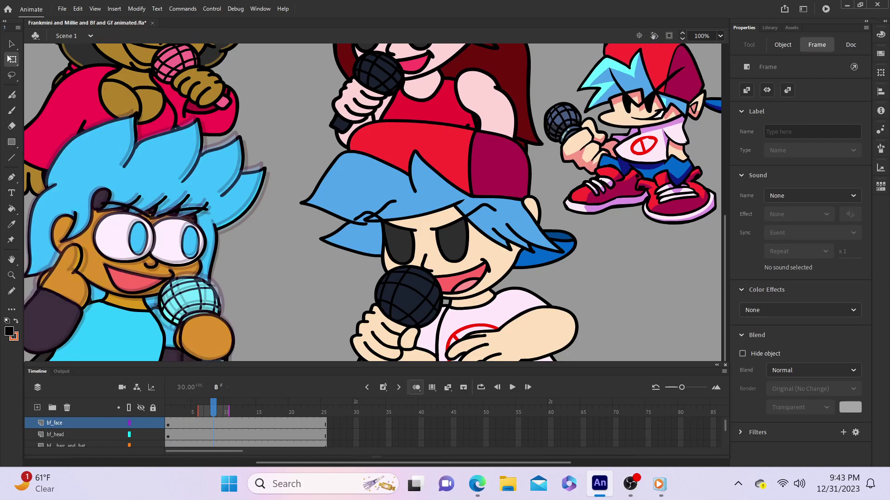
key("comma")
key("comma")
key("comma")
key("comma")
key("comma")
key("comma")
key("comma")
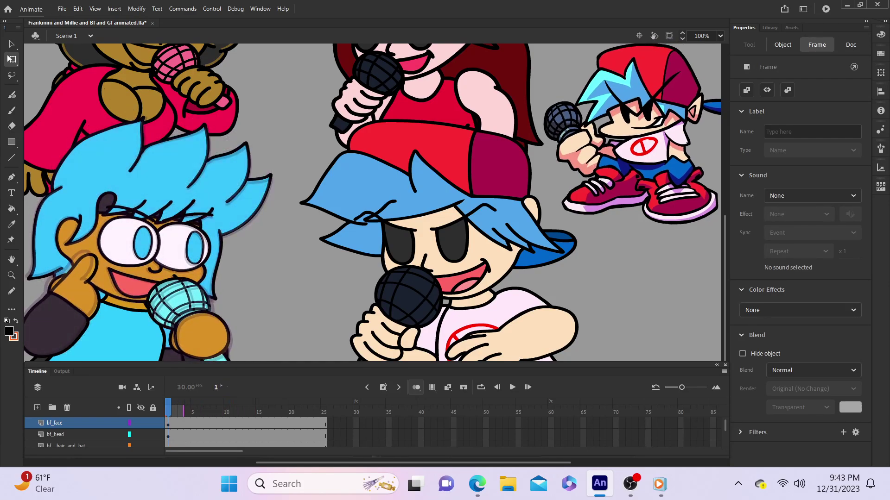
key(".")
key(".")
key("comma")
key("comma")
key(".")
key(".")
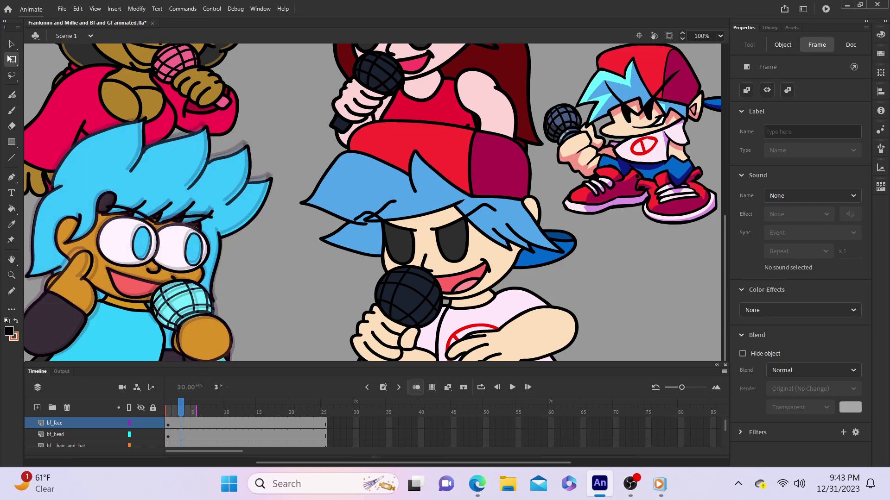
Step: Show the parenting view in the timeline and highlight Bf's layers in their layer colors
key("Escape")
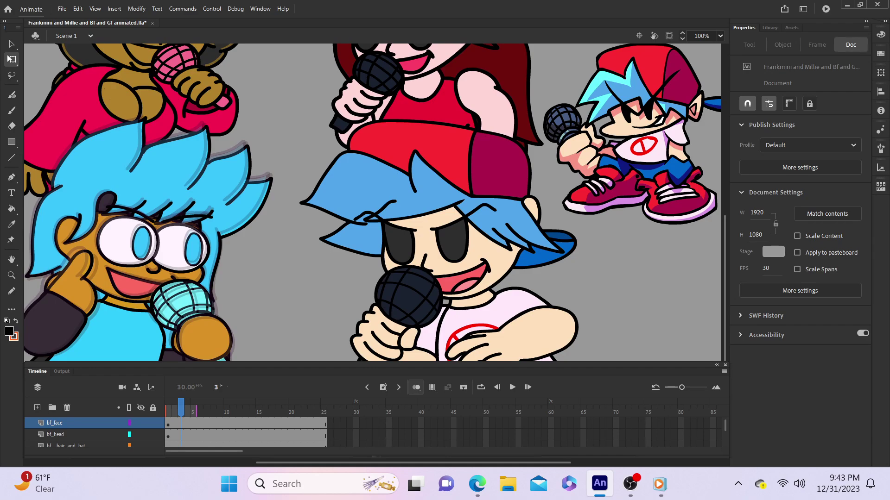
left_click(181, 423)
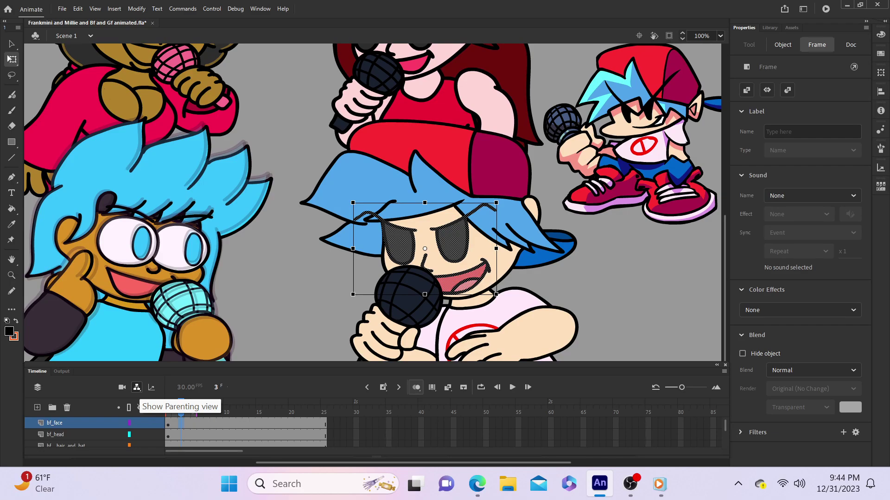
left_click(136, 387)
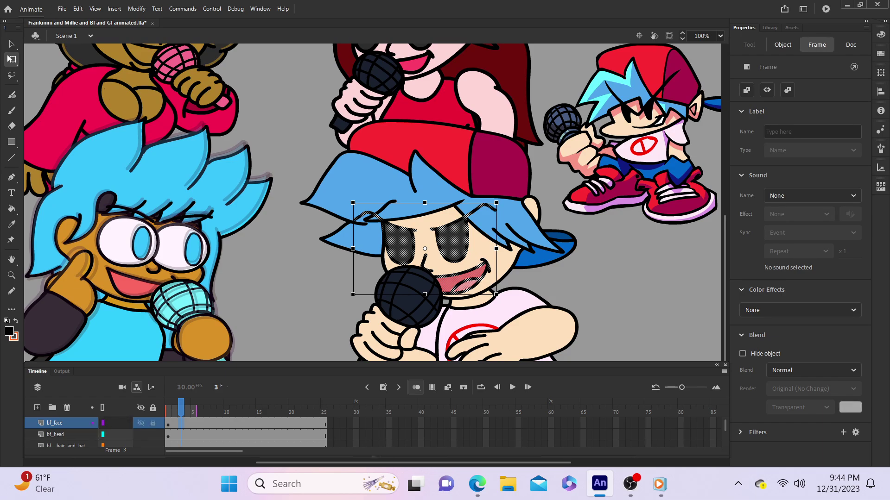
left_click(116, 423)
key("Escape")
left_click(92, 423)
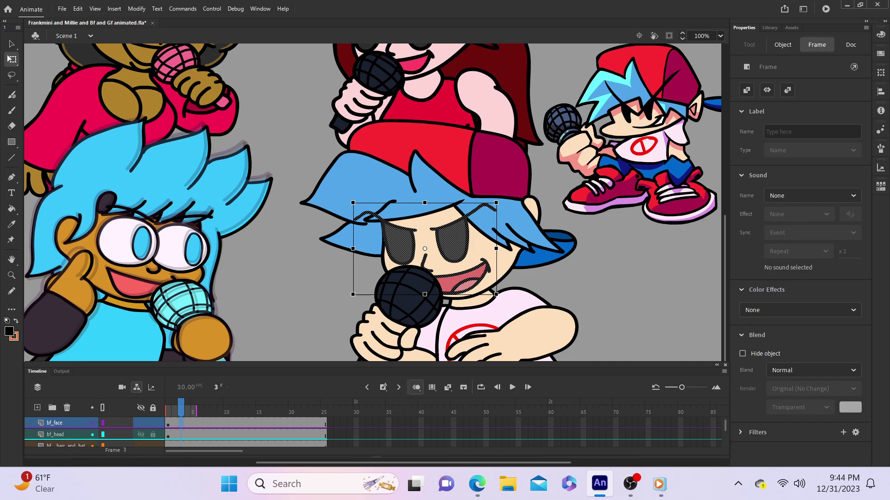
Step: Step between frames 2 and 3 to examine Bf's highlighted face, head, and hair and hat layers
scroll(93, 436, "down", 1)
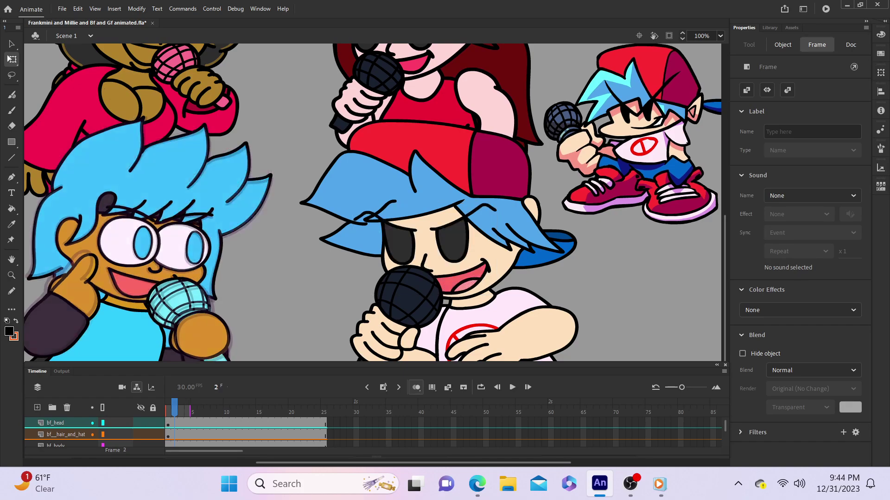
key(".")
key(".")
key(".")
key(".")
key(".")
key("Escape")
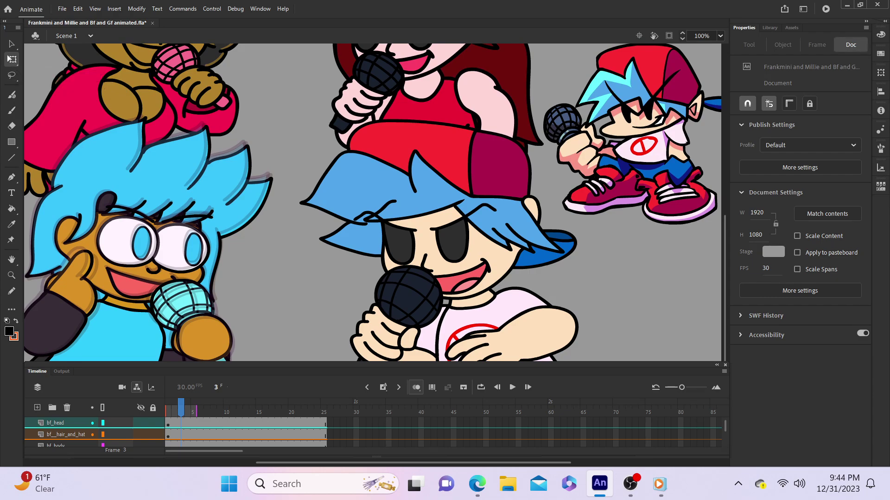
scroll(65, 429, "up", 1)
left_click(65, 423)
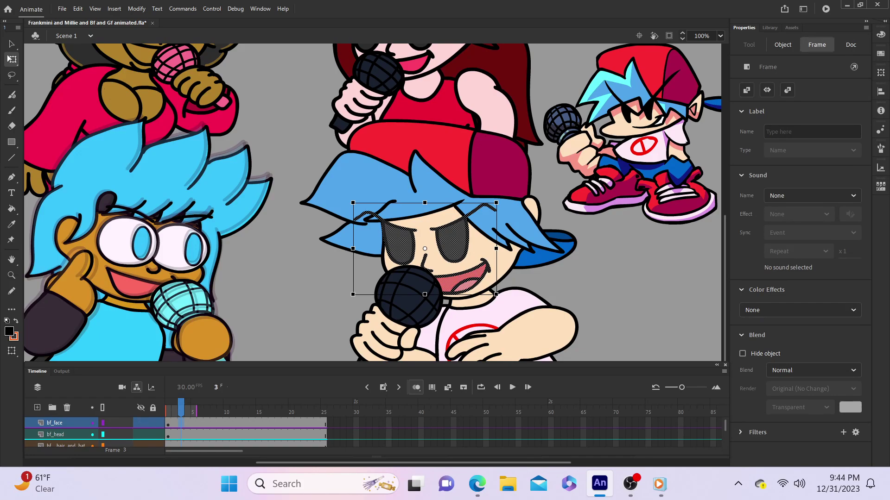
key("Escape")
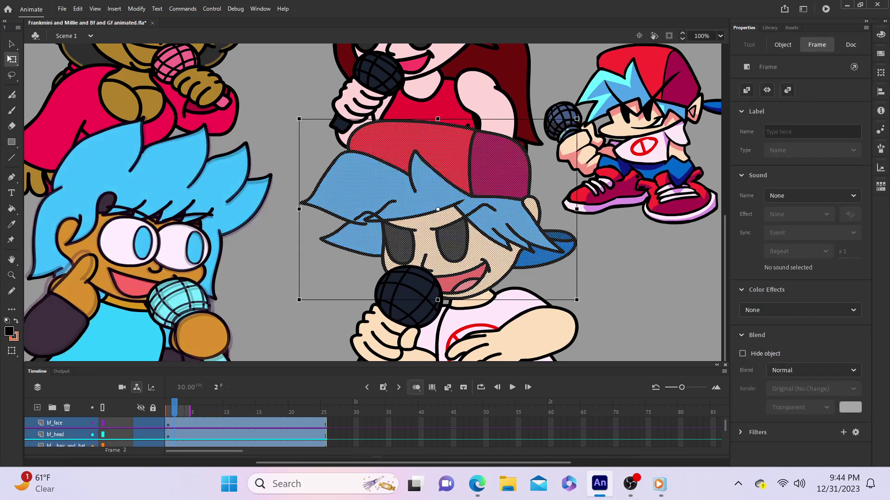
key(".")
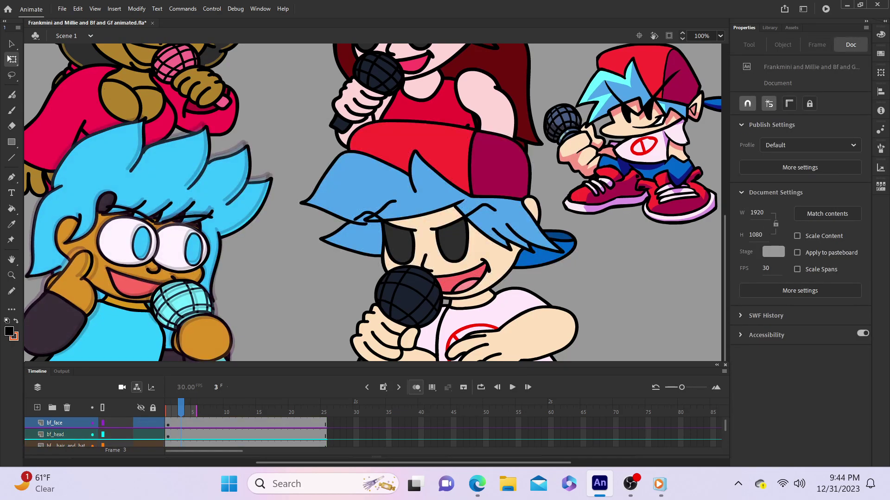
Step: Switch the timeline's parenting view on and off repeatedly, leaving it hidden
left_click(137, 388)
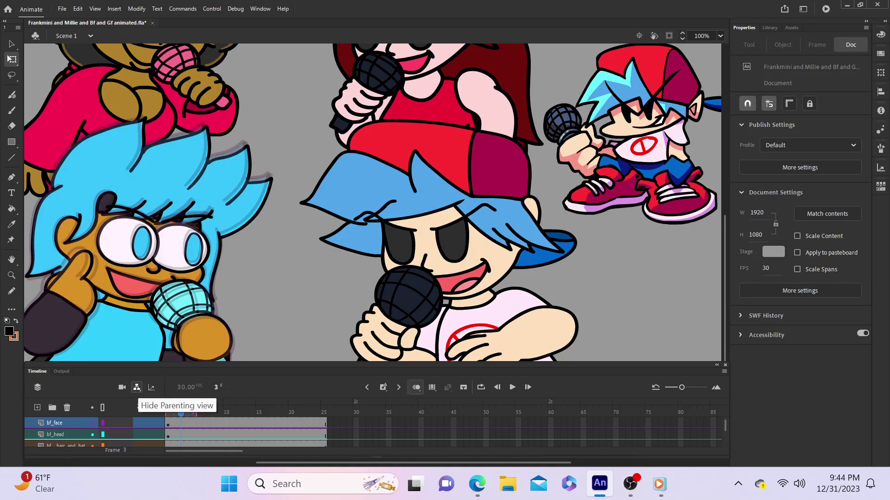
left_click(137, 387)
left_click(137, 388)
left_click(136, 388)
left_click(137, 387)
left_click(137, 388)
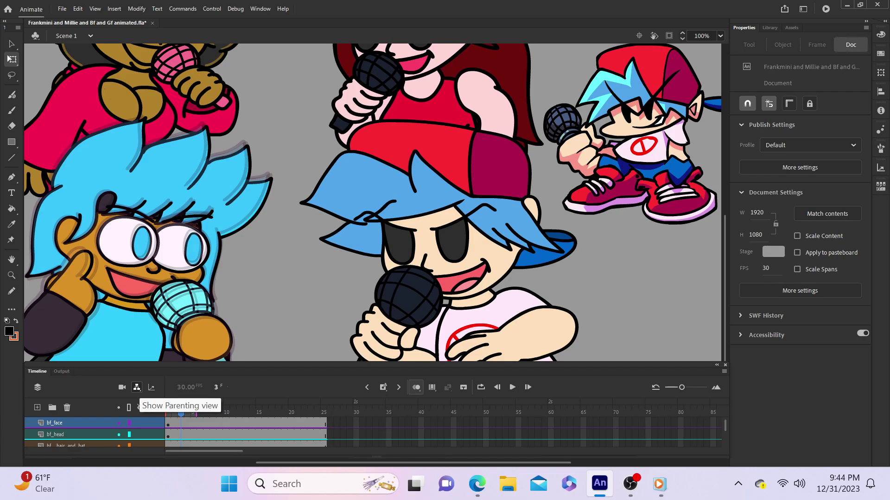
left_click(129, 408)
left_click(129, 407)
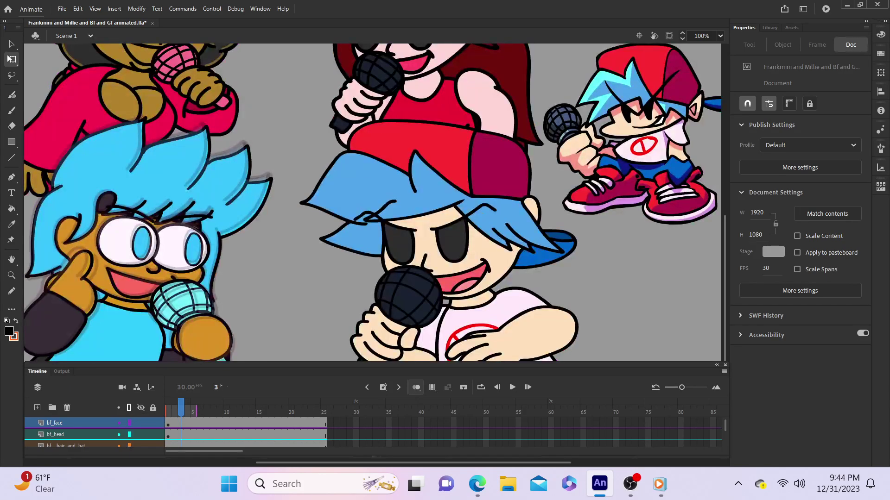
left_click(136, 388)
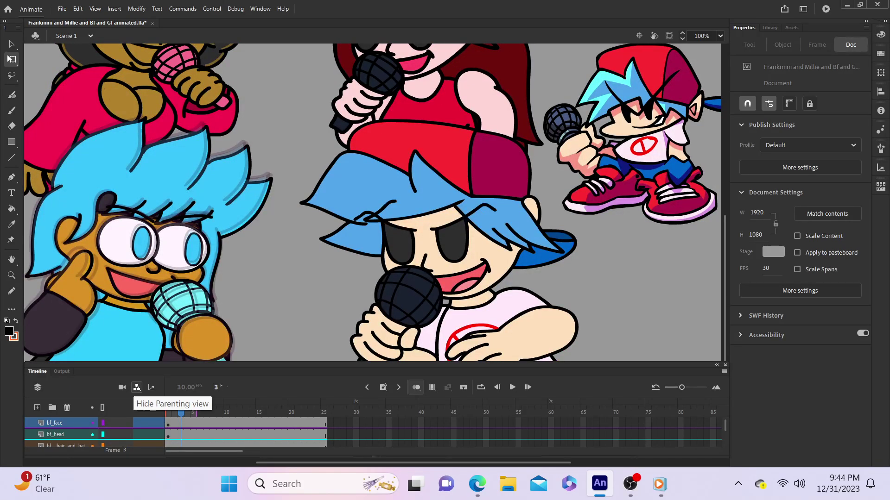
left_click(137, 387)
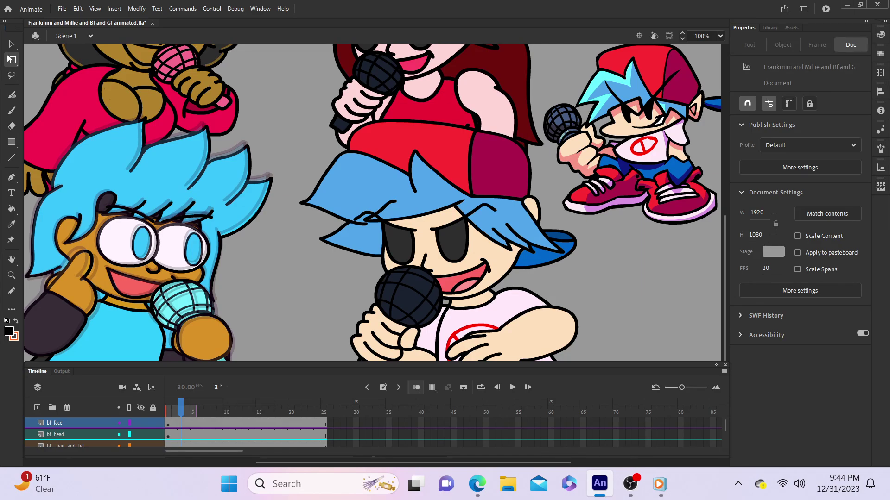
Step: Display all layers as outlines and switch them back to full artwork
left_click(129, 408)
left_click(129, 408)
scroll(153, 423, "down", 2)
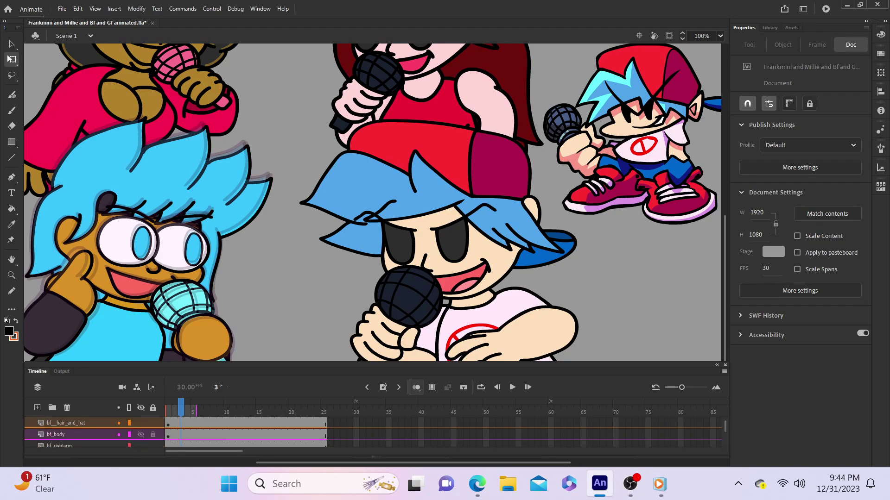
scroll(153, 429, "up", 2)
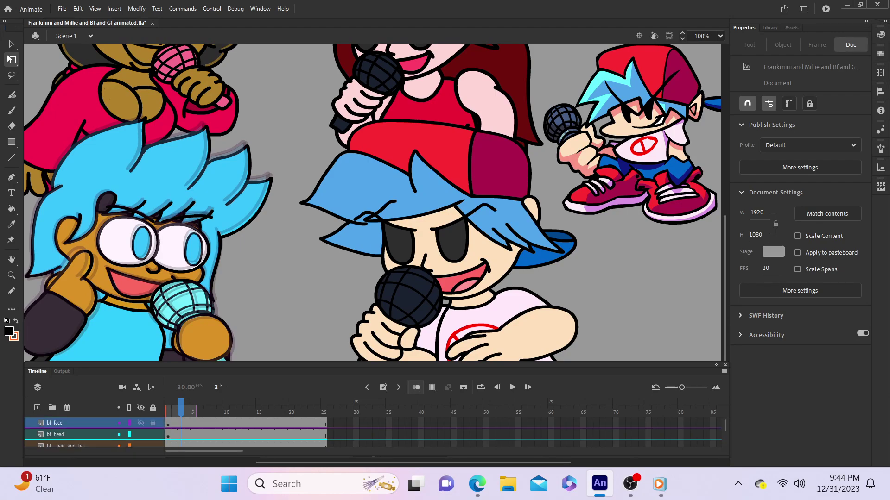
left_click(129, 407)
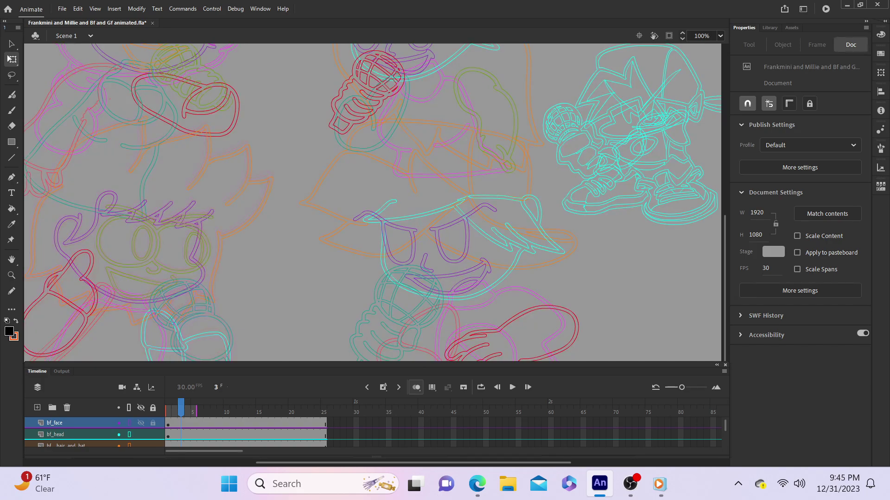
left_click(129, 407)
left_click(129, 407)
left_click(129, 407)
Step: Select Bf's head layer artwork on frame 3 after undoing the last change
left_click(65, 445, "shift")
key("Escape")
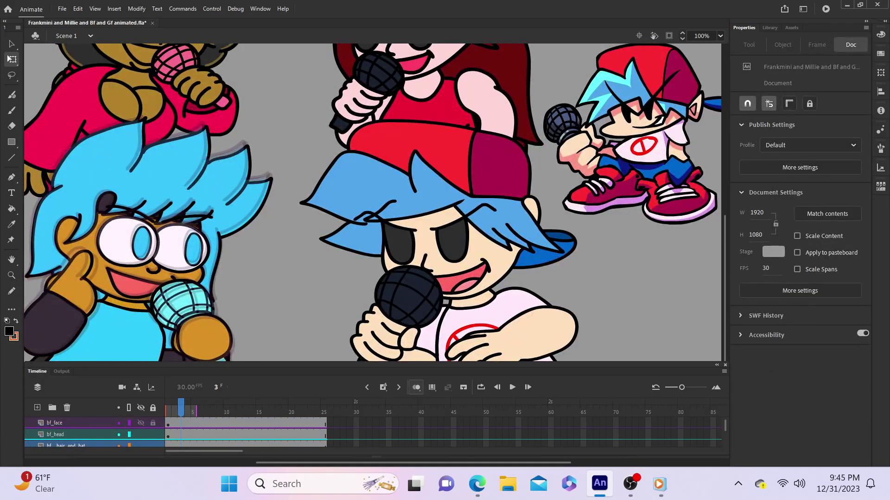
key("ctrl+z")
key(".")
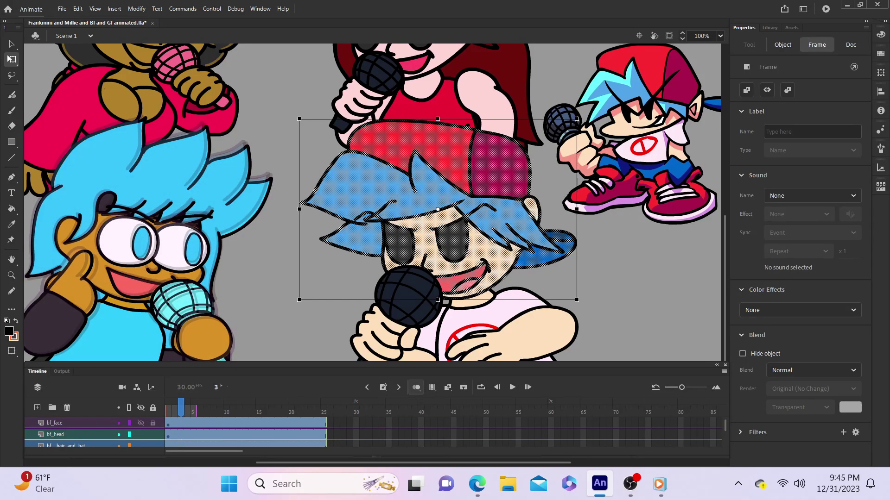
left_click(180, 434)
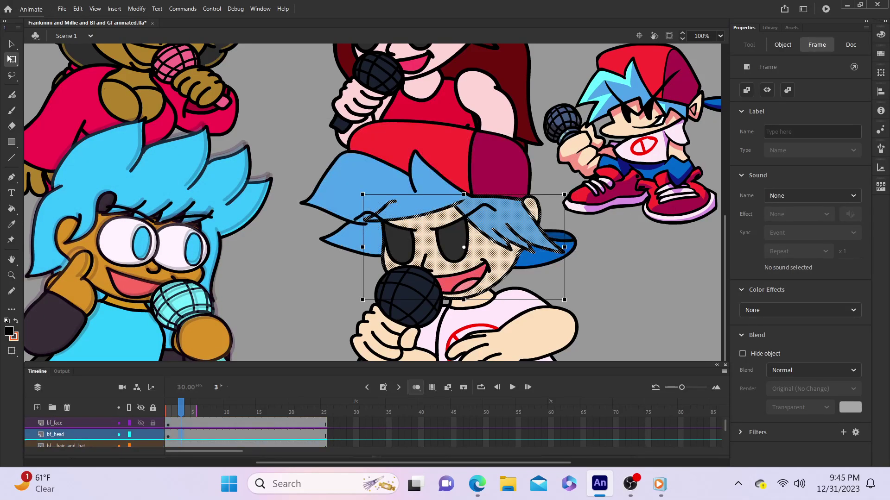
Step: Deselect the head artwork, return to Bf's layers in the timeline, and show the parenting view
left_click(62, 319)
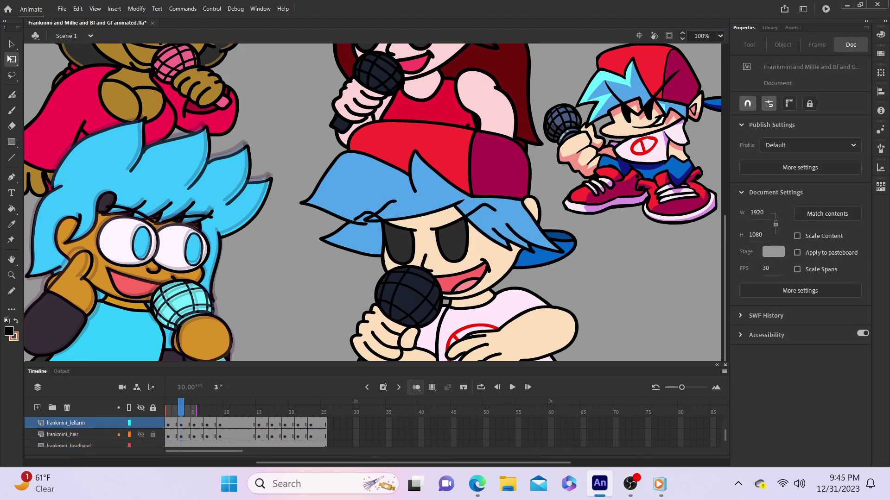
scroll(92, 433, "down", 4)
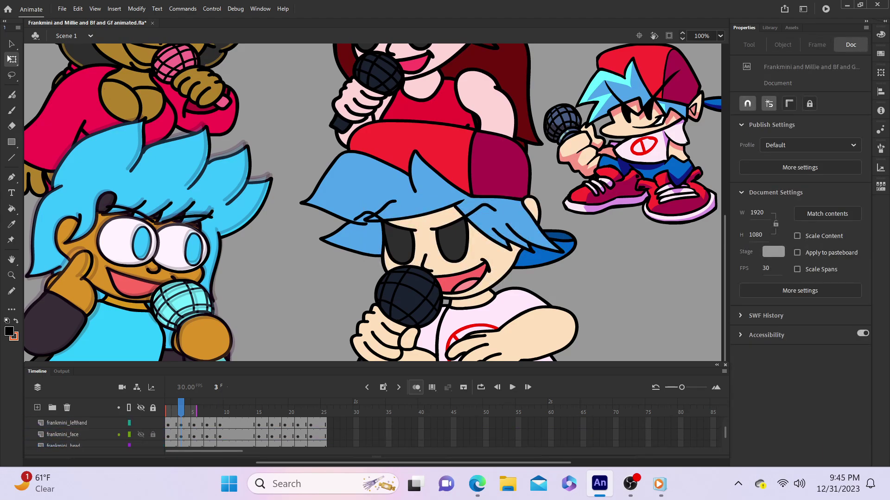
scroll(93, 433, "down", 6)
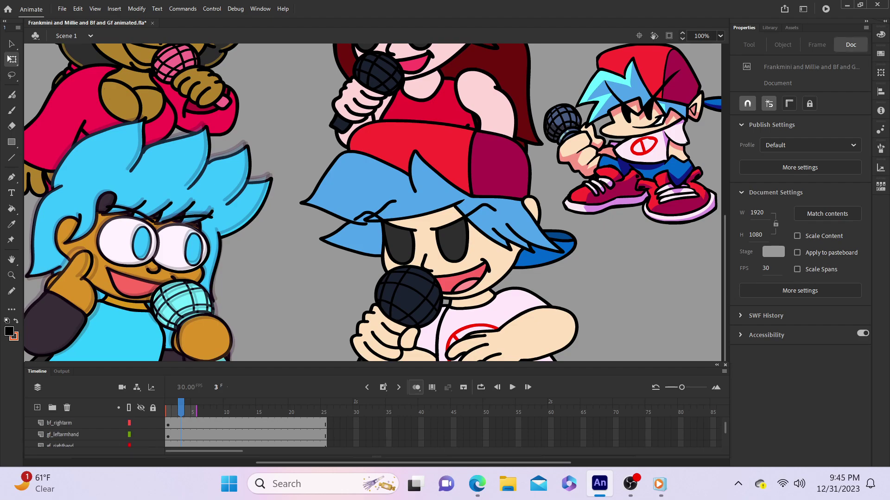
scroll(92, 433, "up", 3)
scroll(93, 433, "down", 3)
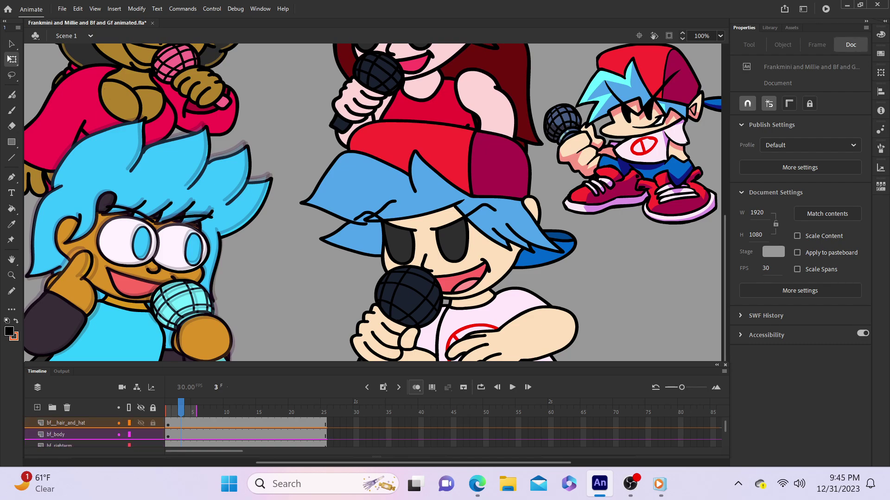
scroll(93, 433, "up", 1)
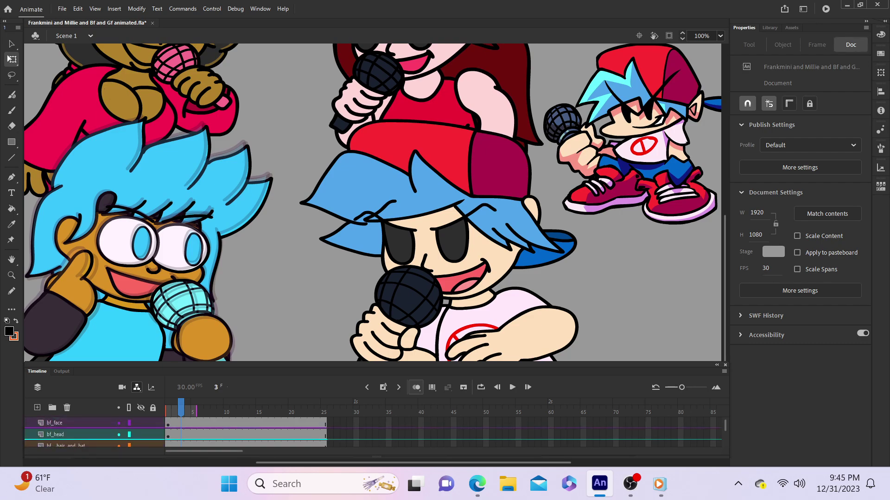
left_click(137, 387)
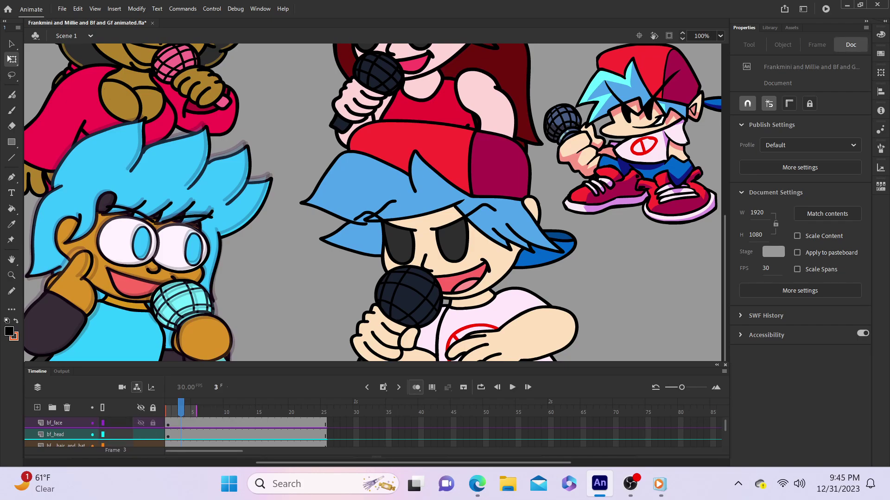
Step: Parent the bf_face layer to bf_head and the bf_head layer to bf__hair_and_hat on frame 3
scroll(92, 433, "up", 1)
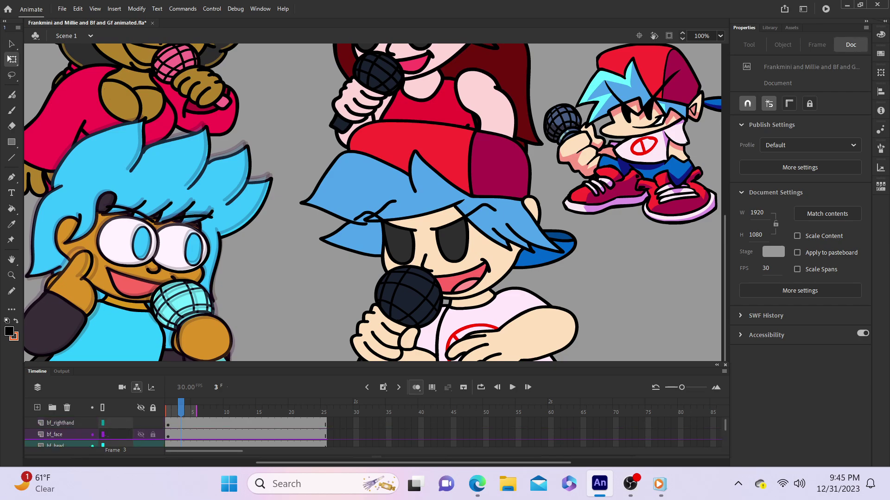
scroll(103, 438, "down", 3)
scroll(103, 423, "up", 1)
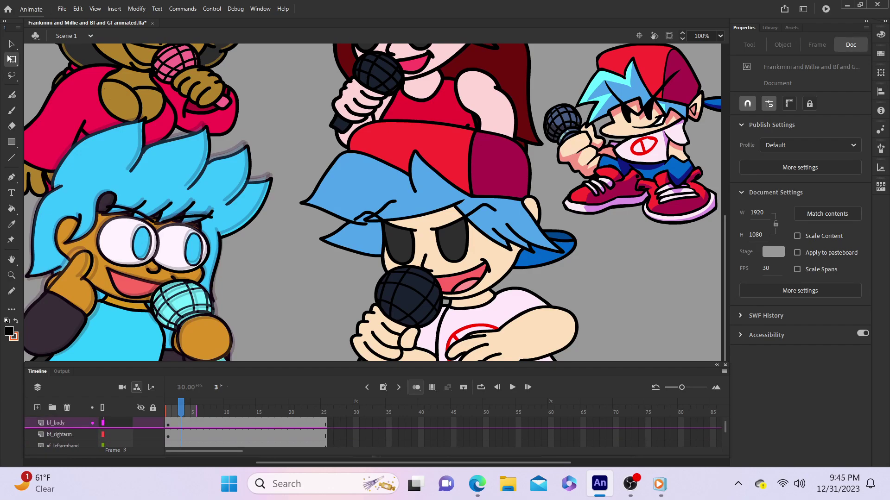
scroll(93, 433, "up", 2)
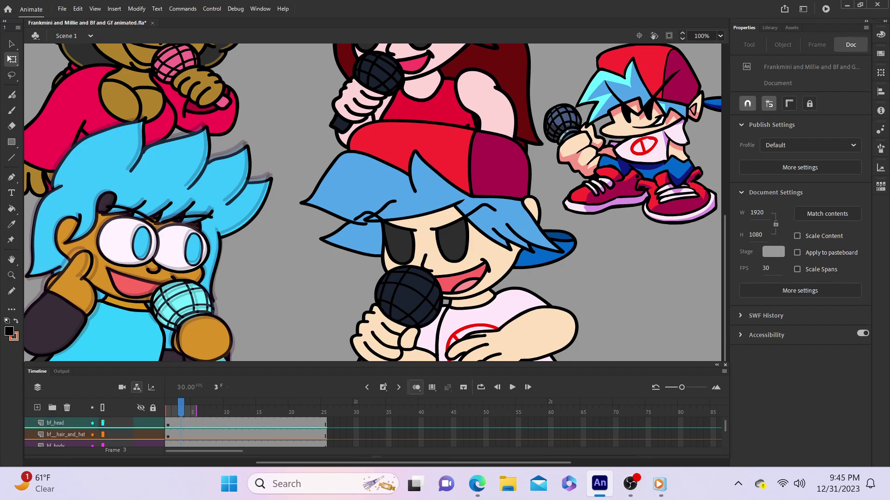
left_click_drag(102, 418, 110, 423)
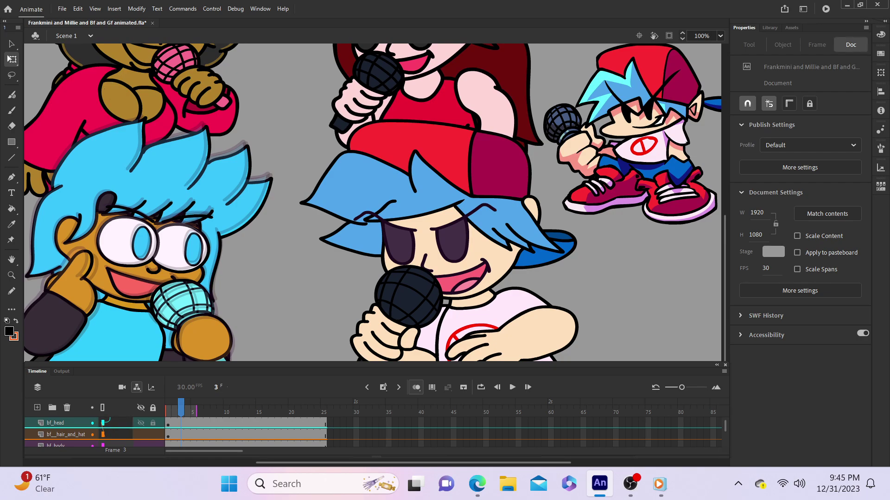
left_click_drag(110, 419, 102, 434)
scroll(102, 432, "up", 1)
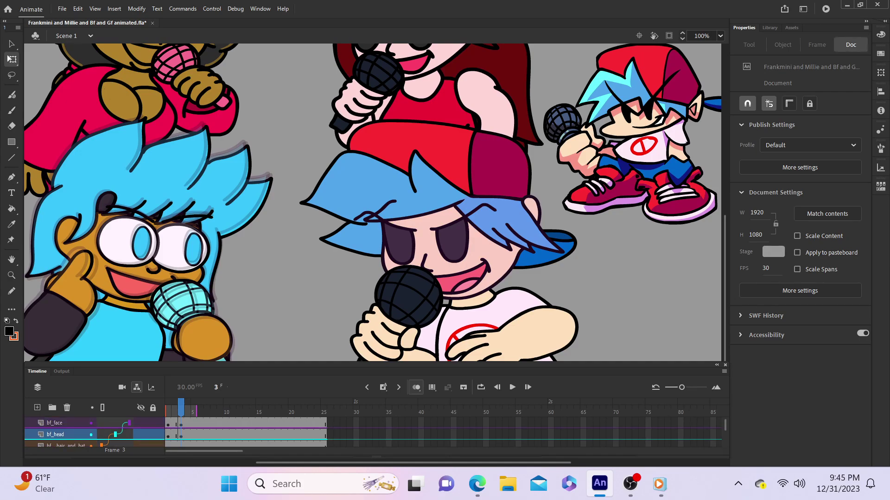
Step: Step back and forth through the opening frames to check Bf's parented head layers against the other characters' movement
key("comma")
key("comma")
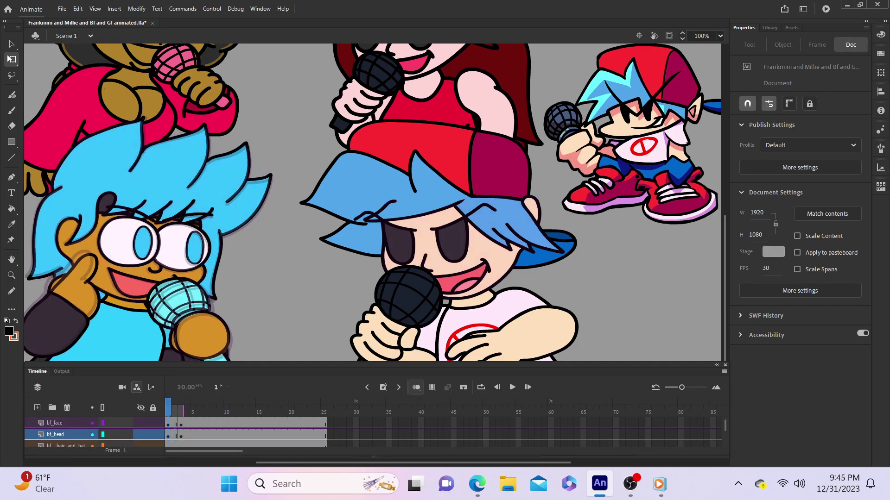
key("period")
key("period")
key("period")
key("period")
key("period")
key("period")
key("period")
key("comma")
key("comma")
key("comma")
key("comma")
key("comma")
key("comma")
key("comma")
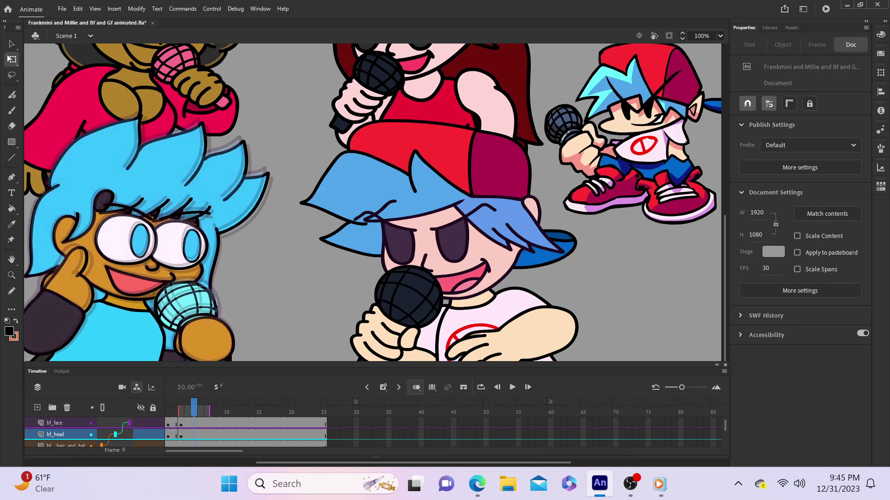
key("period")
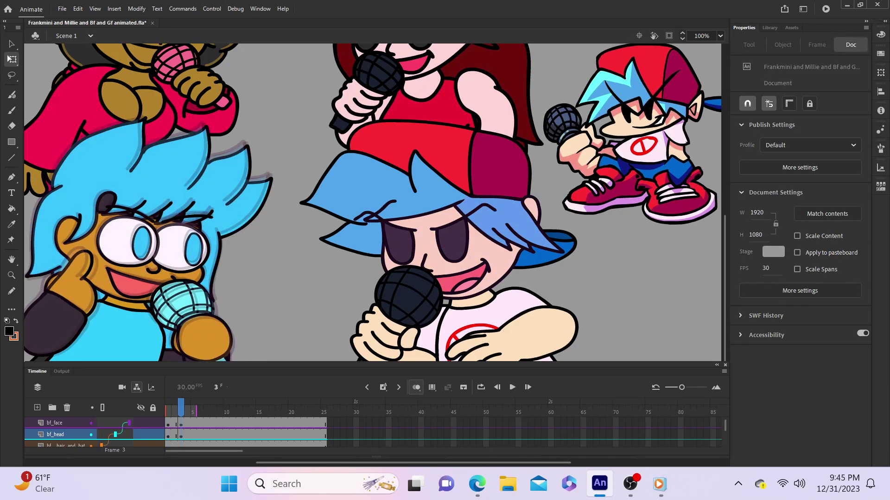
scroll(92, 433, "down", 1)
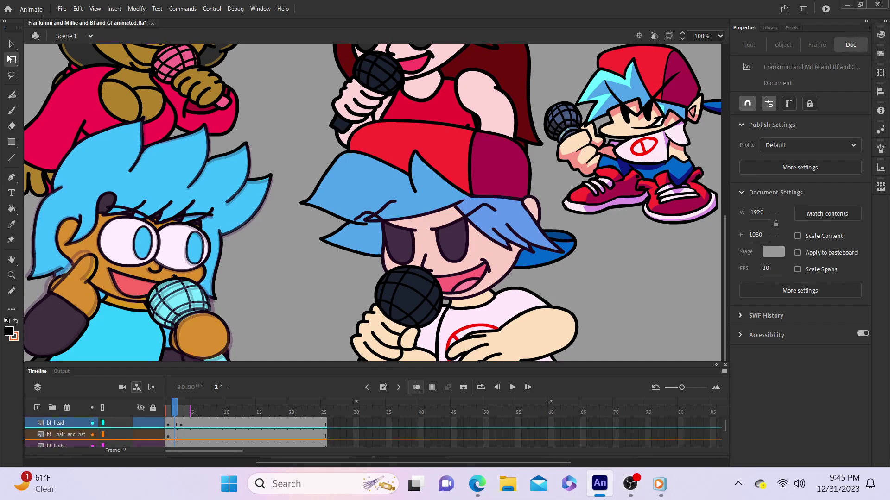
key("period")
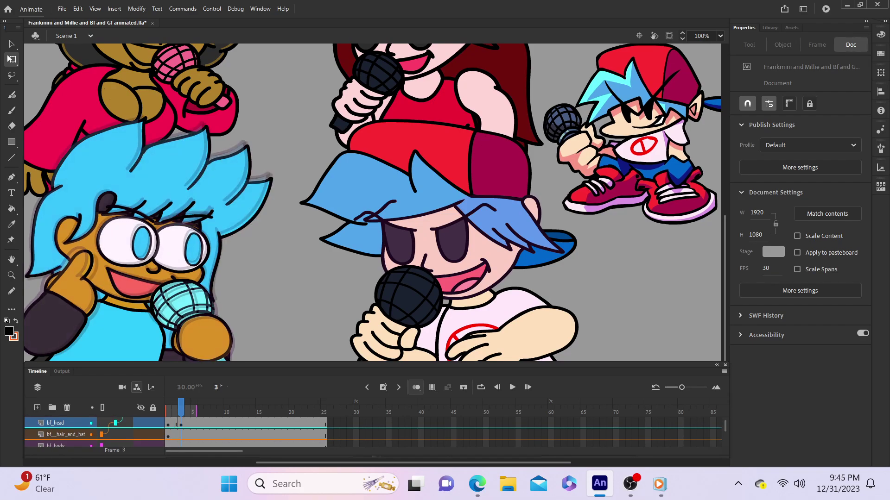
Step: Undo the last parenting of bf_head and parent it to the bf__hair_and_hat layer again on frame 3
key("ctrl+z")
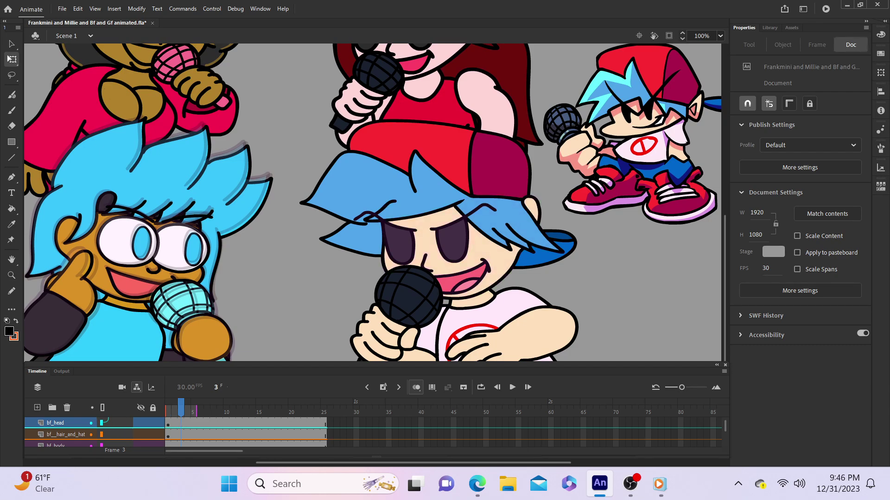
scroll(115, 423, "up", 1)
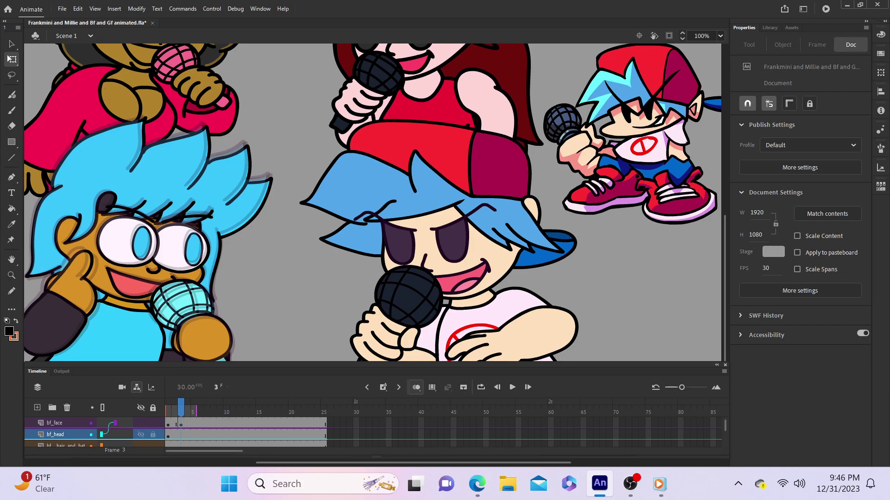
scroll(116, 435, "down", 5)
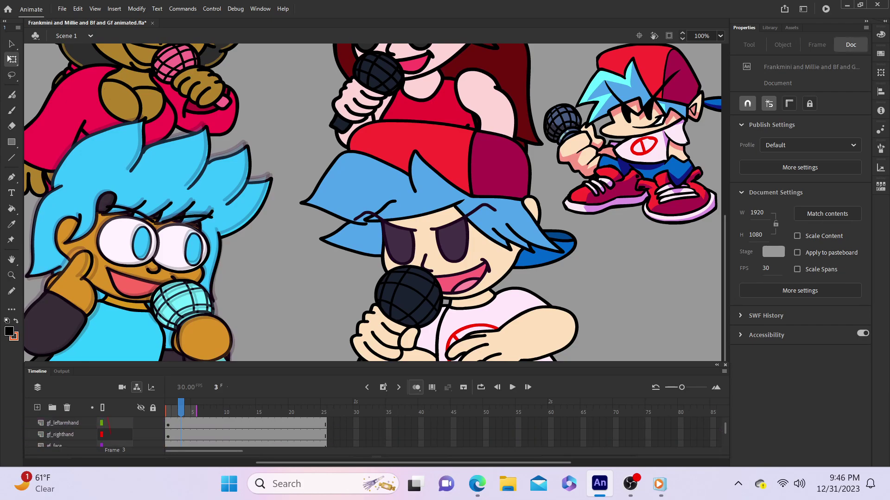
scroll(116, 423, "up", 1)
scroll(93, 433, "up", 4)
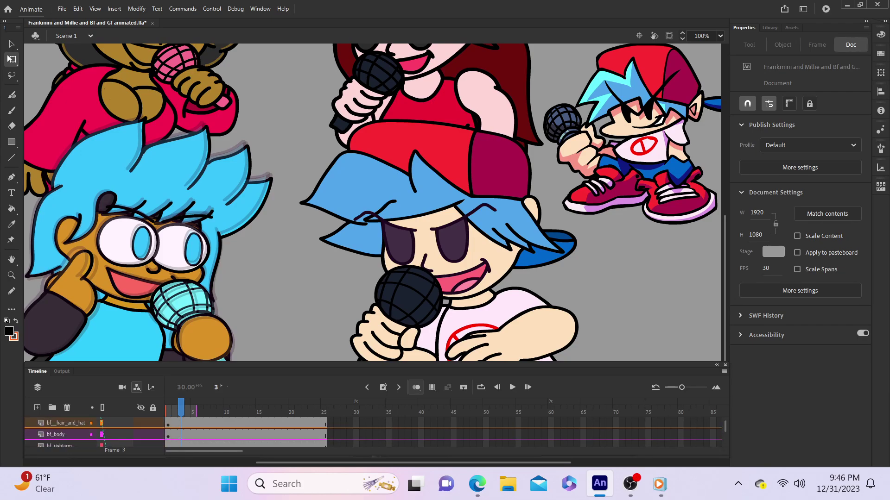
key("F6")
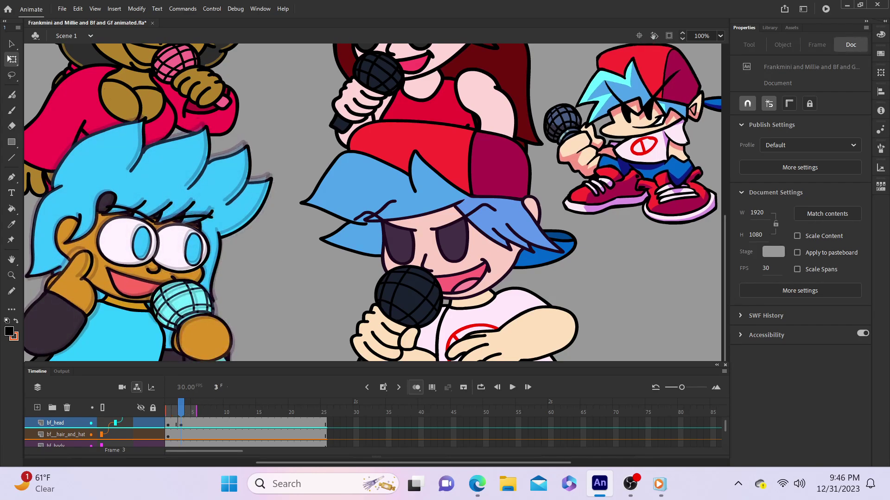
Step: Try skewing Bf's face artwork vertically on frame 3 and undo the change
scroll(93, 433, "up", 2)
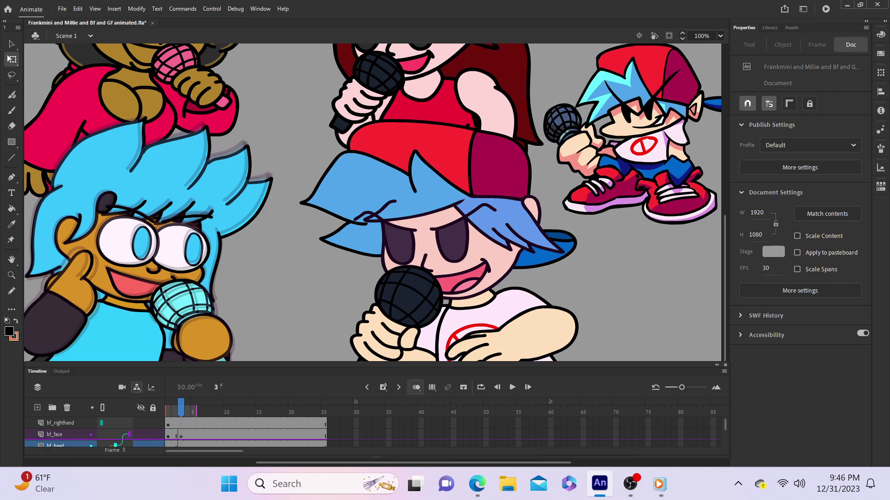
left_click(180, 435)
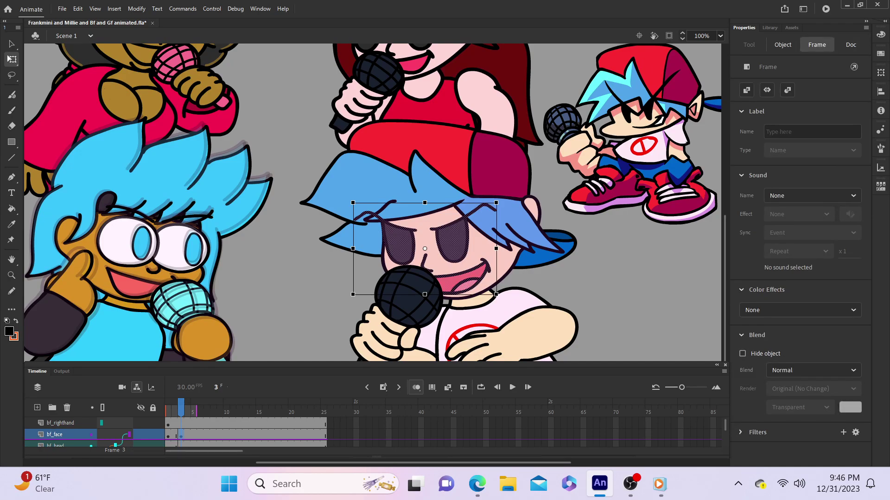
scroll(93, 434, "down", 1)
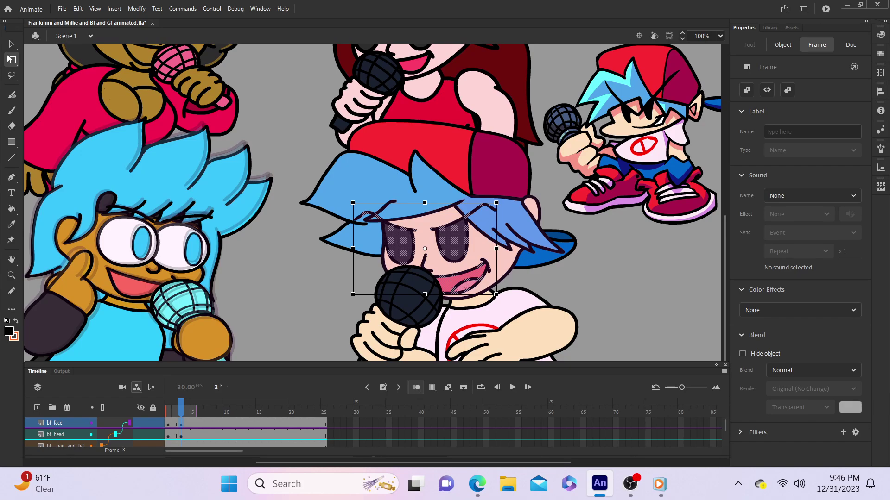
left_click_drag(497, 226, 496, 210)
key("ctrl+z")
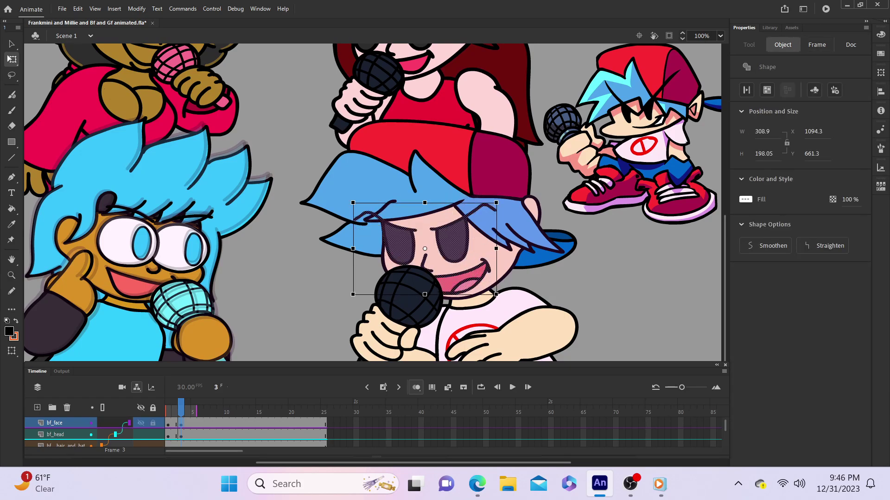
Step: Select the bf_head layer and hide the parenting view in the timeline
left_click(65, 423)
left_click(65, 435)
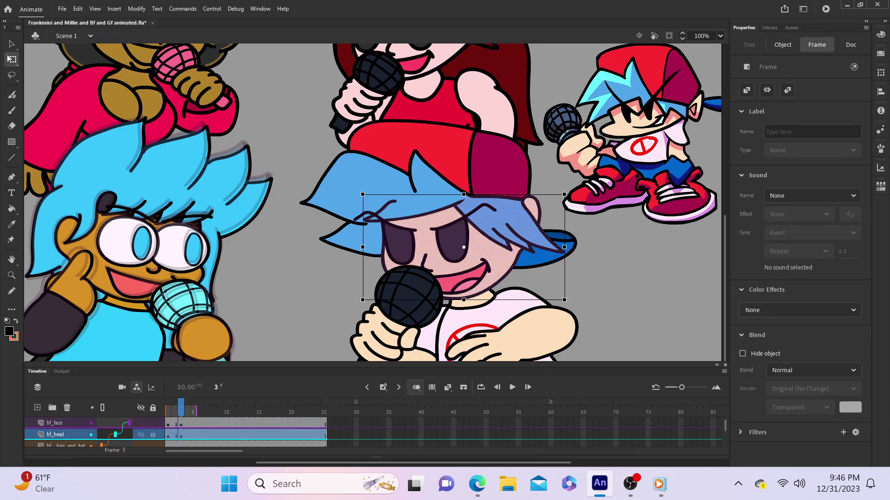
left_click(137, 387)
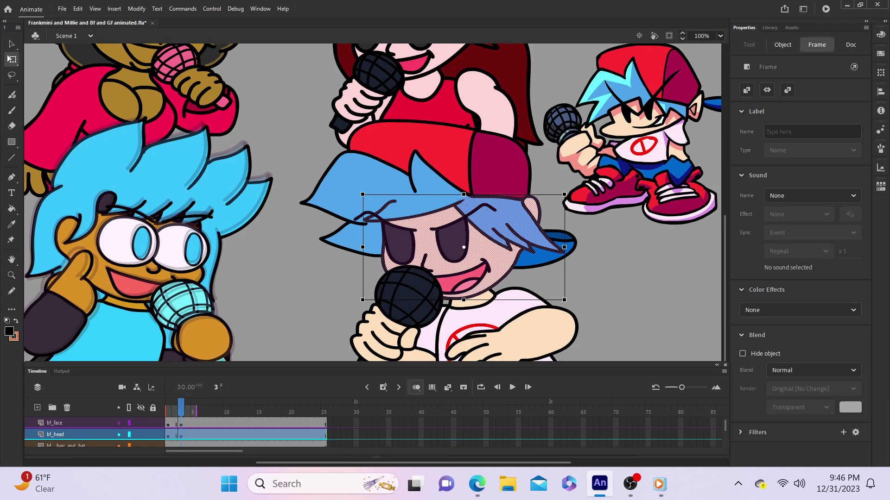
Step: Select the bf_rightarm and bf_body layers in turn to identify their artwork and look through the neighbouring layers
scroll(146, 434, "down", 2)
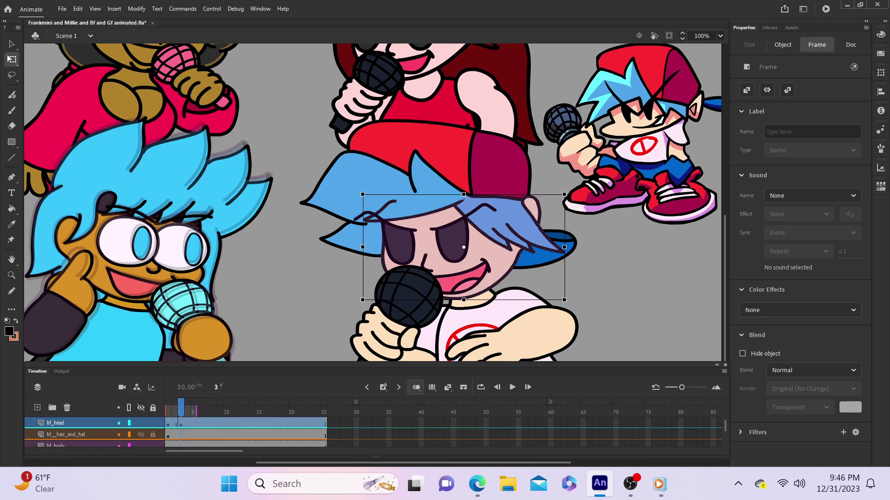
scroll(146, 434, "down", 1)
left_click(59, 435)
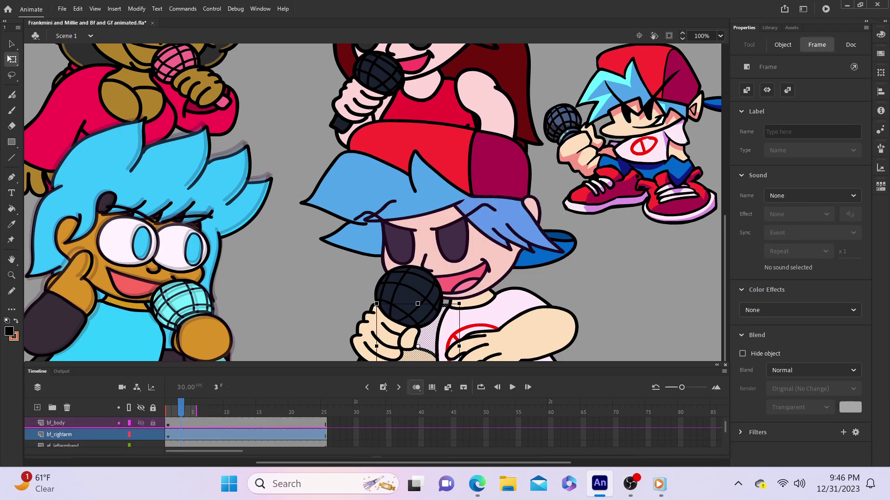
left_click(56, 423)
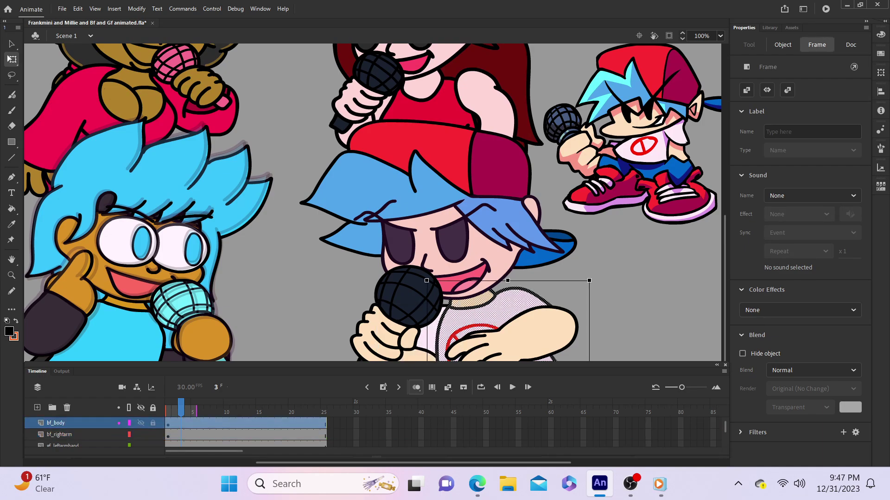
scroll(94, 433, "up", 2)
scroll(95, 433, "down", 2)
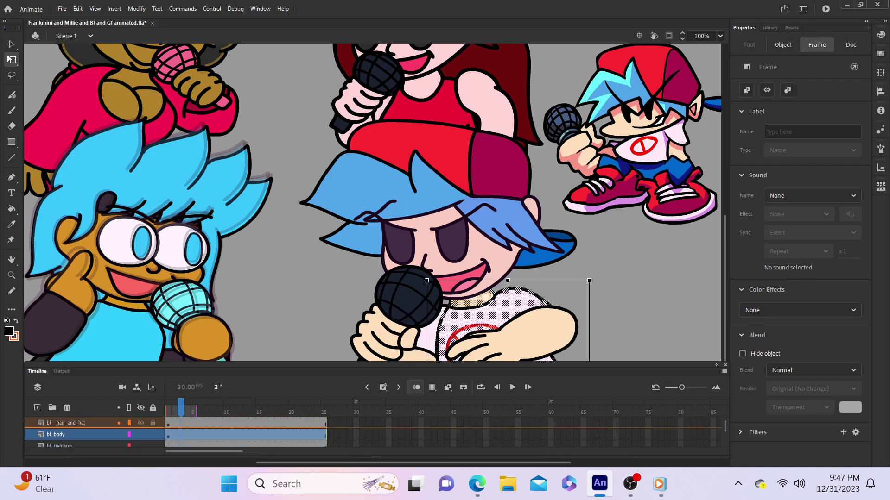
scroll(93, 434, "down", 3)
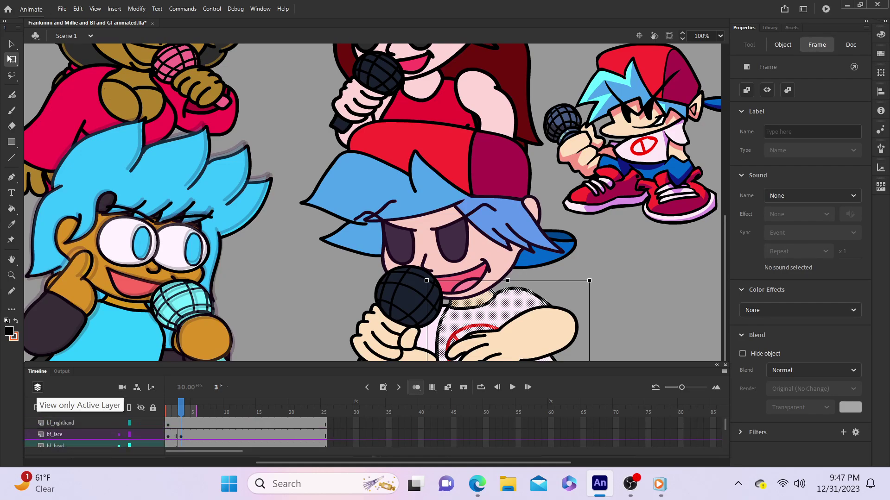
Step: Switch the timeline between the active layer only and all layers twice, leaving all layers displayed
left_click(37, 388)
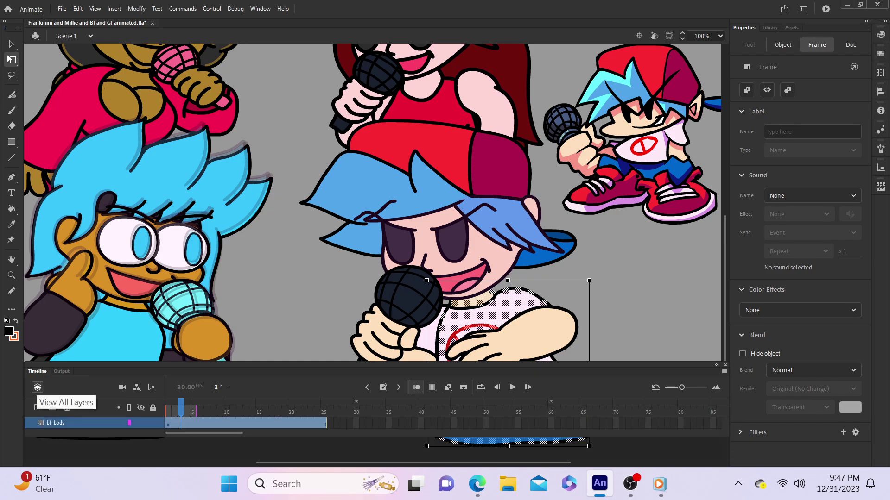
left_click(38, 387)
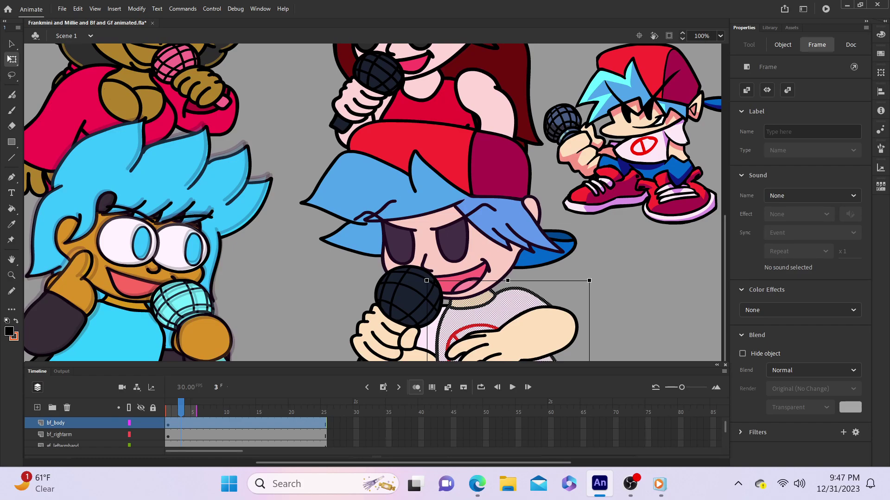
left_click(38, 388)
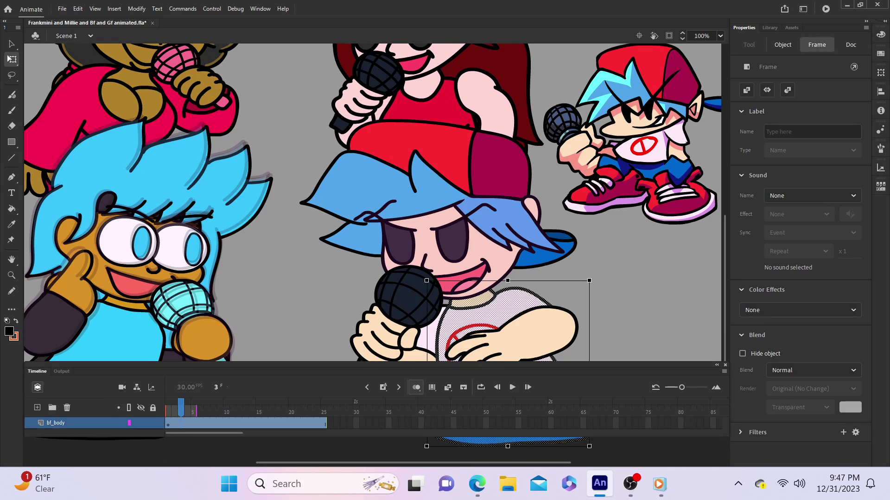
left_click(37, 388)
Step: Select the bf_lefthand, bf_righthand and bf_face layers in turn to check their artwork, finishing on bf_righthand
scroll(93, 435, "up", 1)
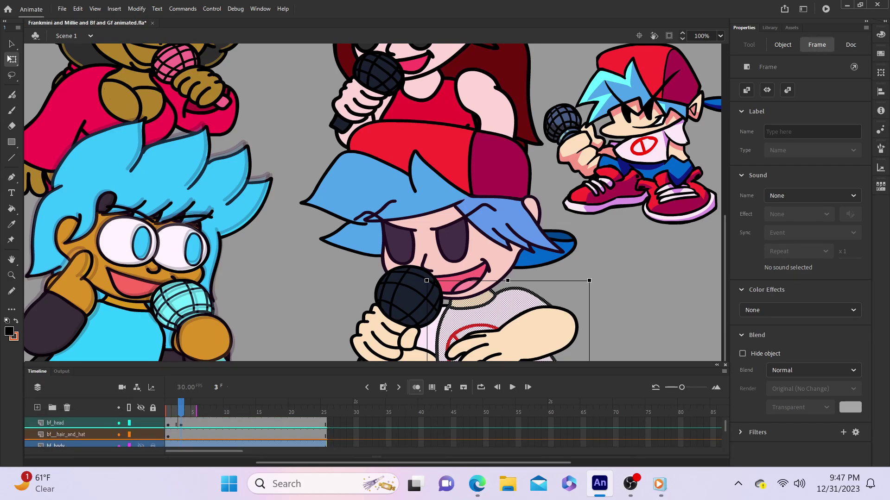
scroll(93, 434, "up", 3)
left_click(84, 423)
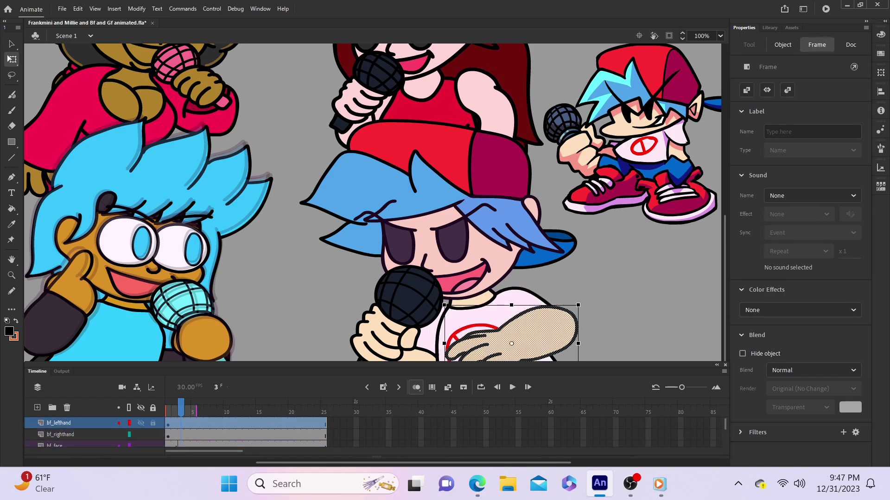
left_click(83, 434)
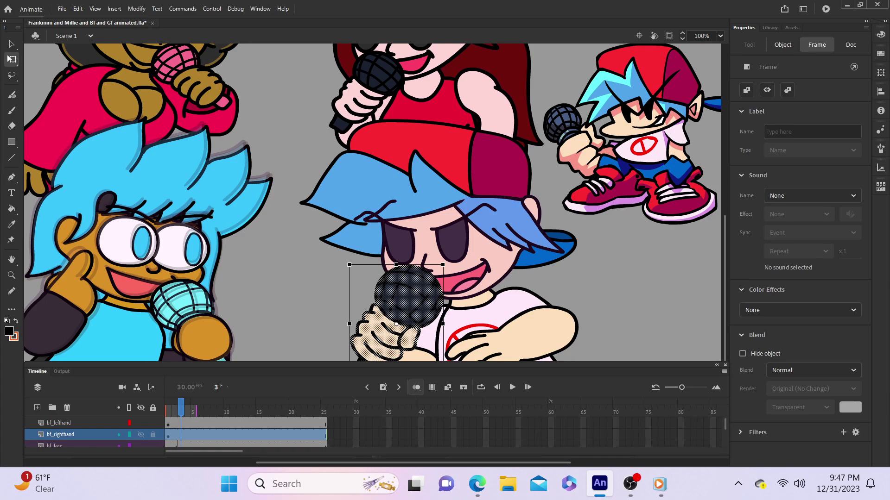
left_click(59, 423)
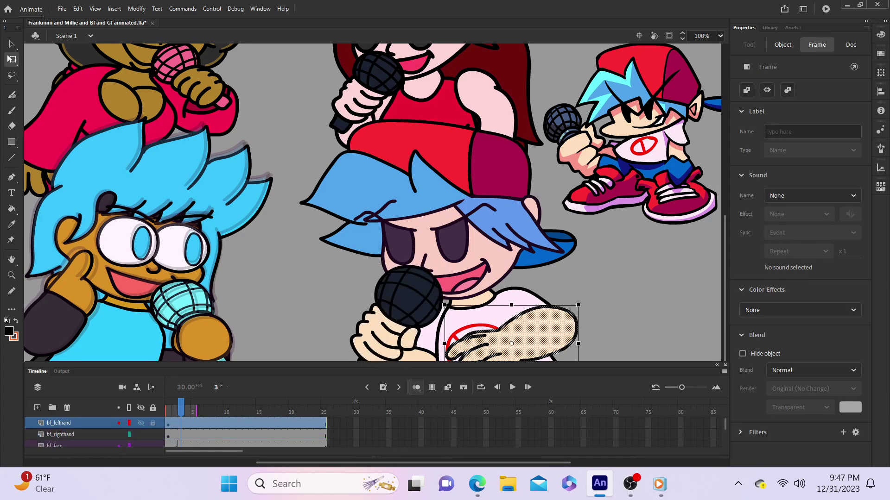
scroll(69, 433, "down", 1)
double_click(58, 435)
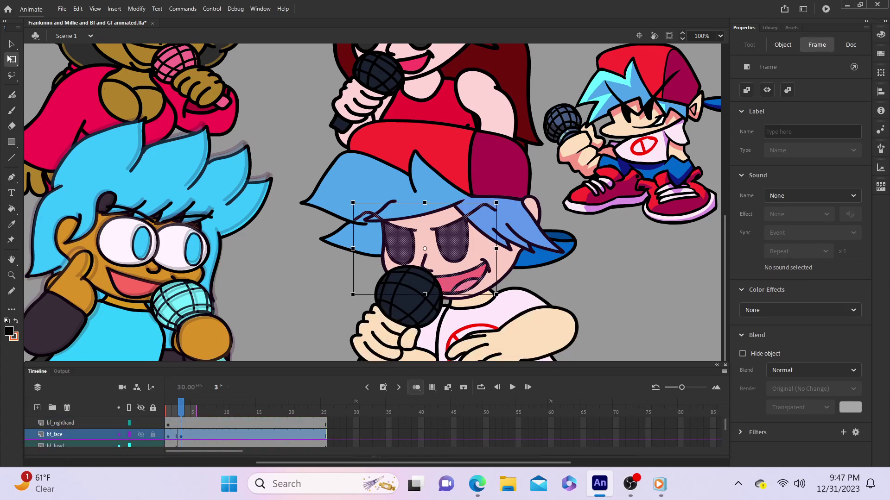
key("Return")
left_click(60, 423)
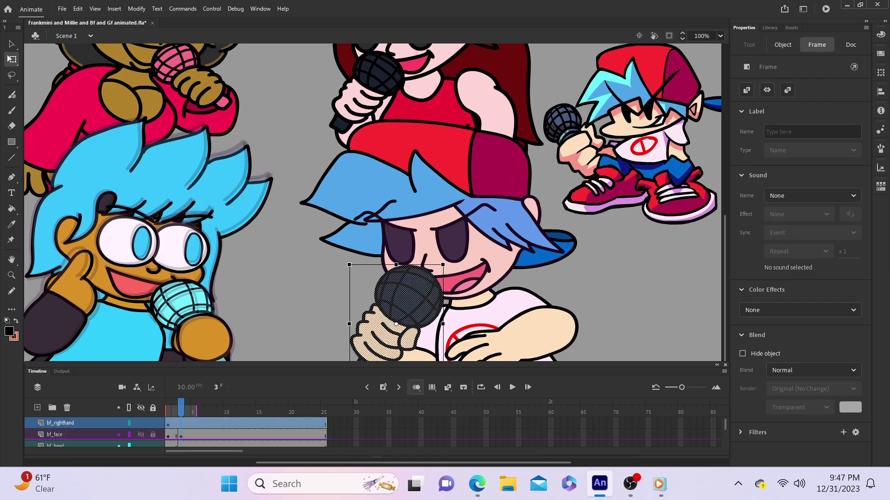
Step: Lock and unlock the bf_face layer, and look through the neighbouring bf layers
left_click(152, 434)
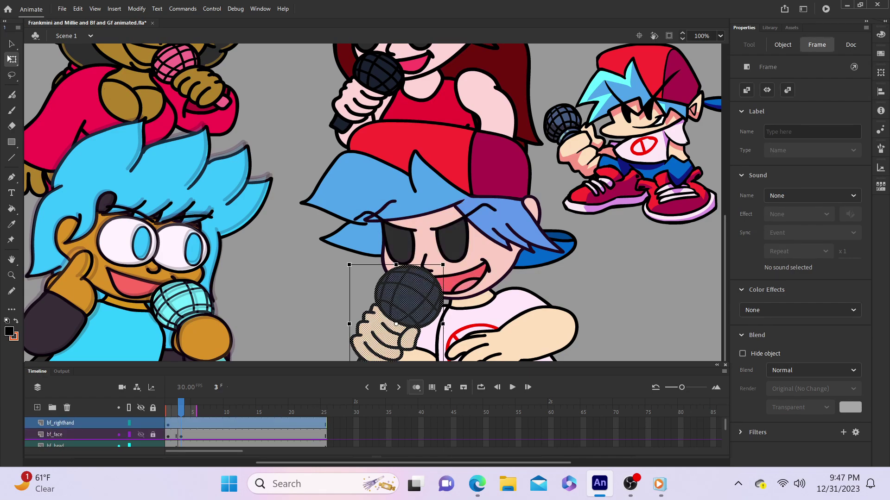
left_click(153, 435)
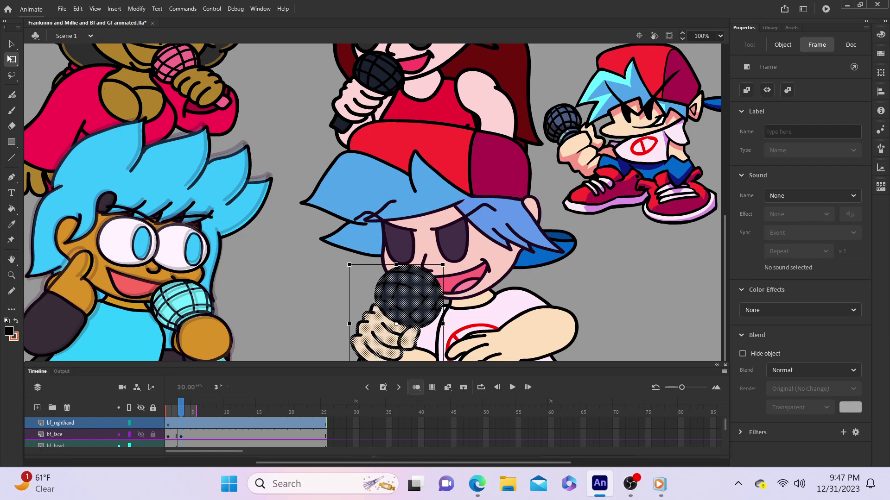
scroll(93, 434, "down", 2)
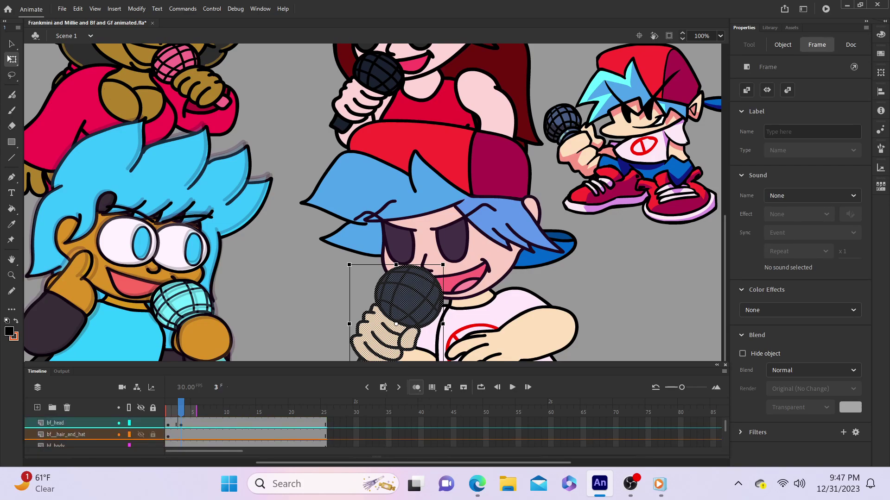
scroll(92, 433, "down", 1)
scroll(93, 433, "up", 2)
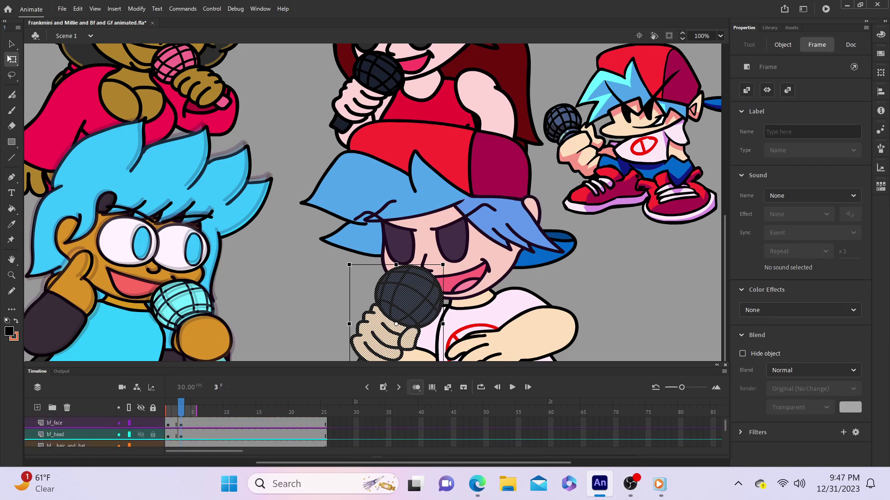
scroll(93, 433, "up", 1)
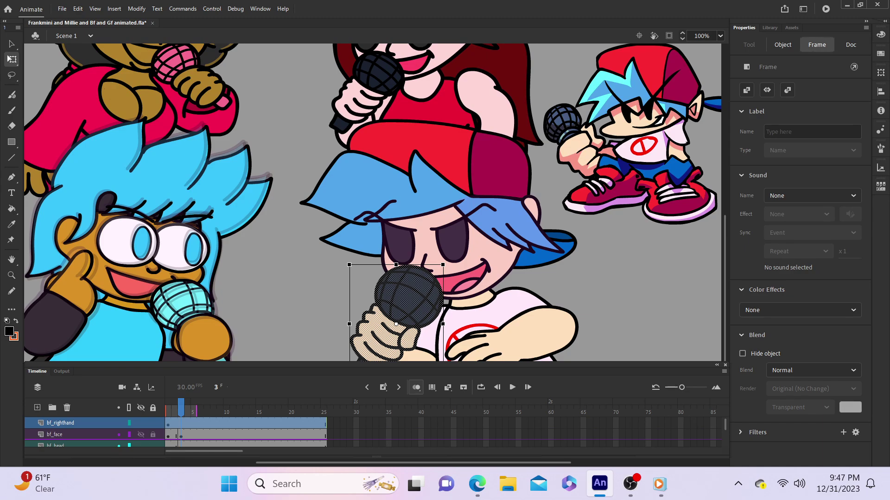
scroll(92, 433, "down", 3)
Step: Select the bf_body and bf_hair_and_hat layers in turn to identify their artwork
left_click(84, 434)
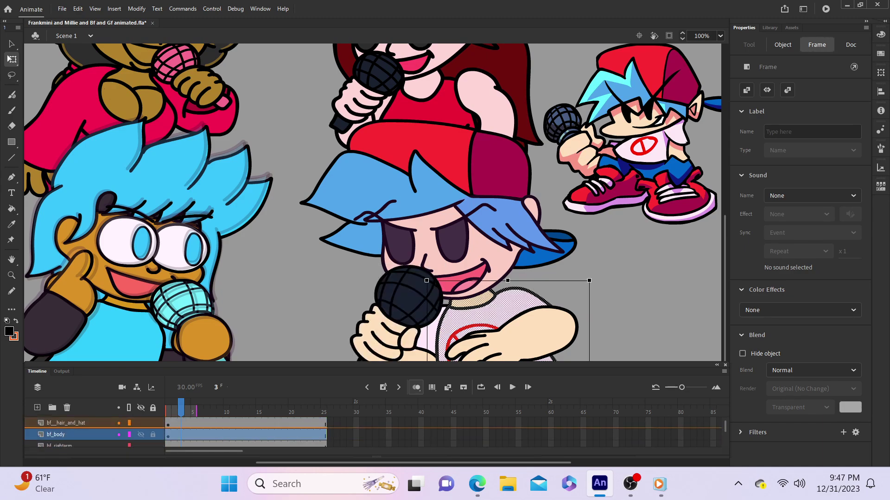
left_click(84, 423)
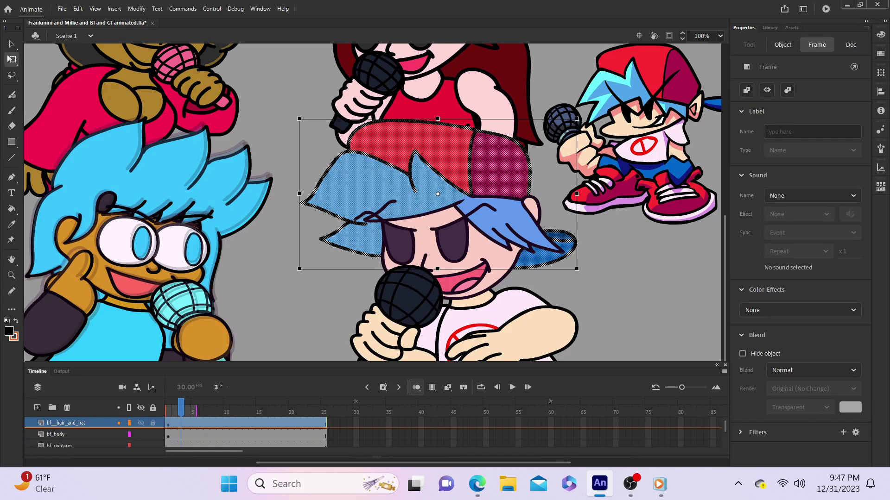
scroll(93, 433, "up", 2)
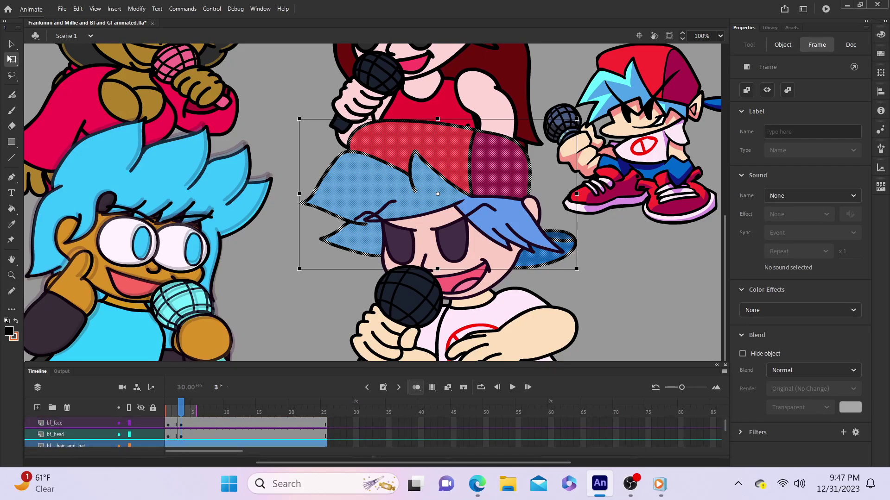
scroll(93, 433, "down", 4)
left_click(200, 435)
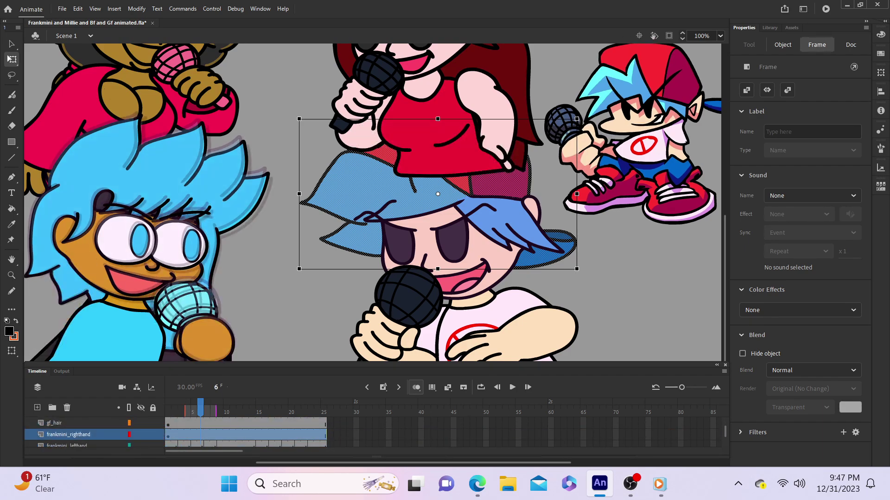
key("ctrl+z")
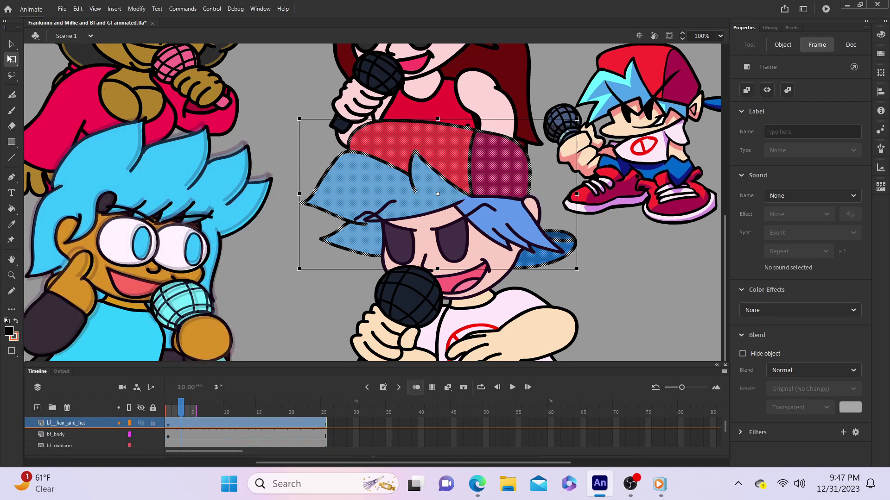
Step: Turn off the highlighting of all layers in the timeline and look over the bf layers
scroll(93, 432, "up", 1)
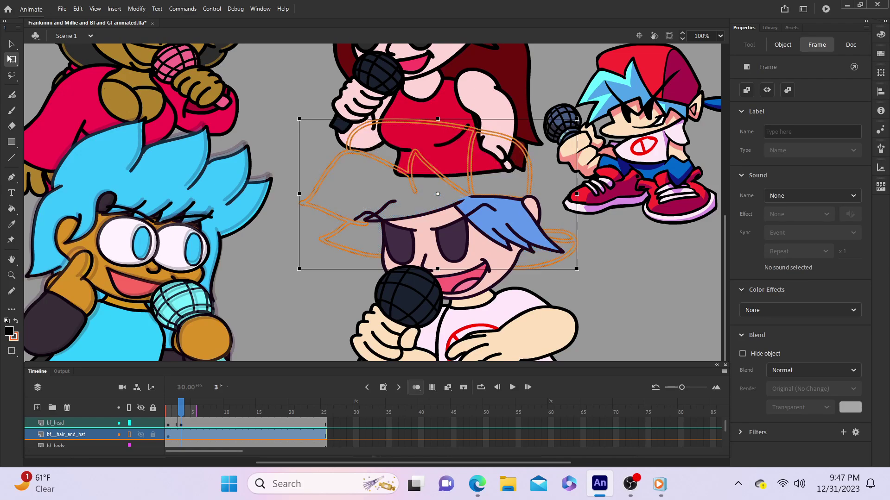
scroll(93, 435, "up", 1)
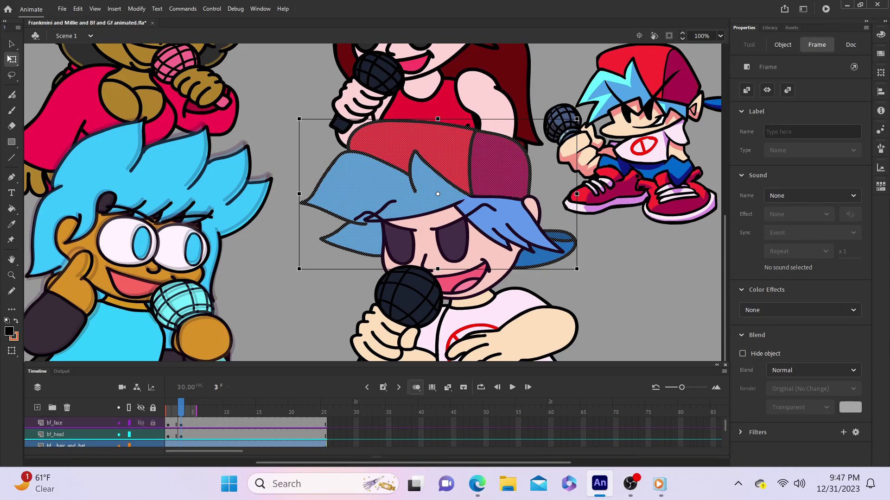
left_click(118, 408)
left_click(119, 408)
left_click(119, 408)
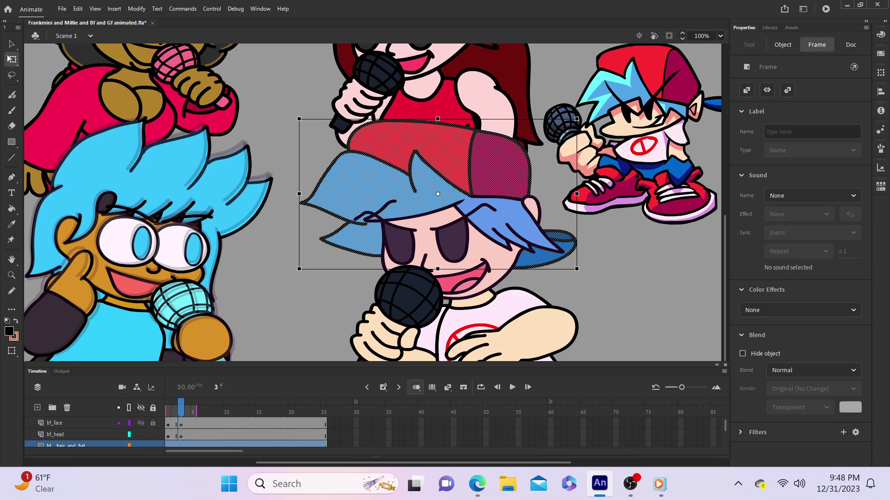
scroll(93, 429, "up", 3)
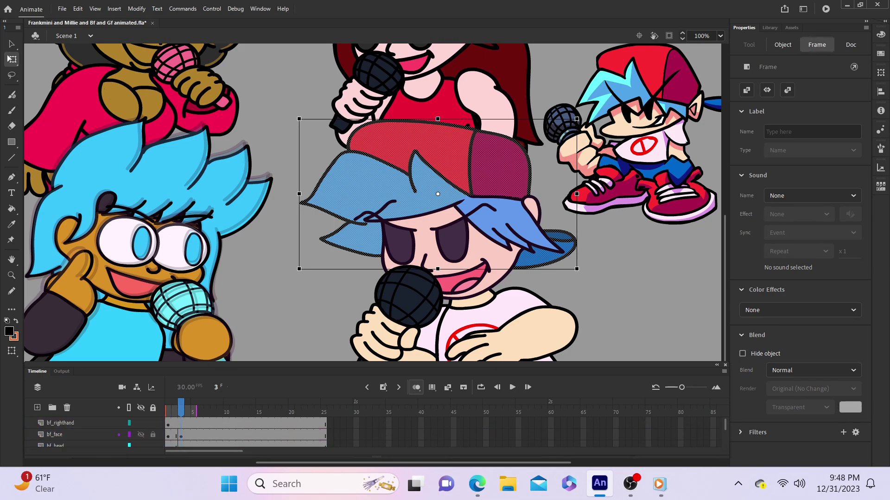
scroll(93, 434, "down", 3)
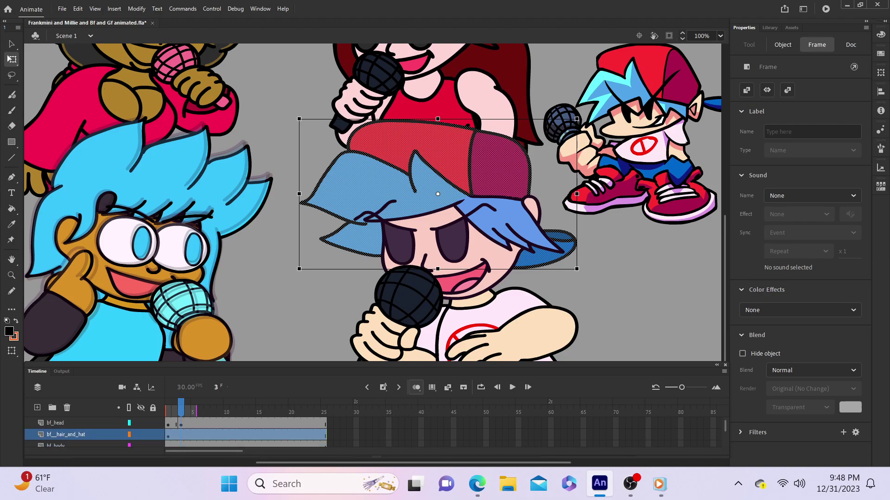
Step: Highlight all layers to look through the bf and gf layers, and turn the highlighting off again
left_click(118, 408)
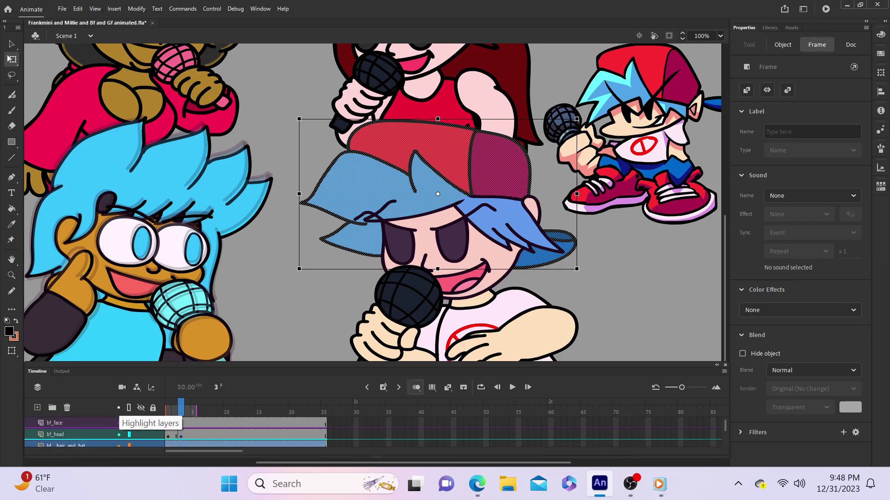
scroll(93, 435, "down", 5)
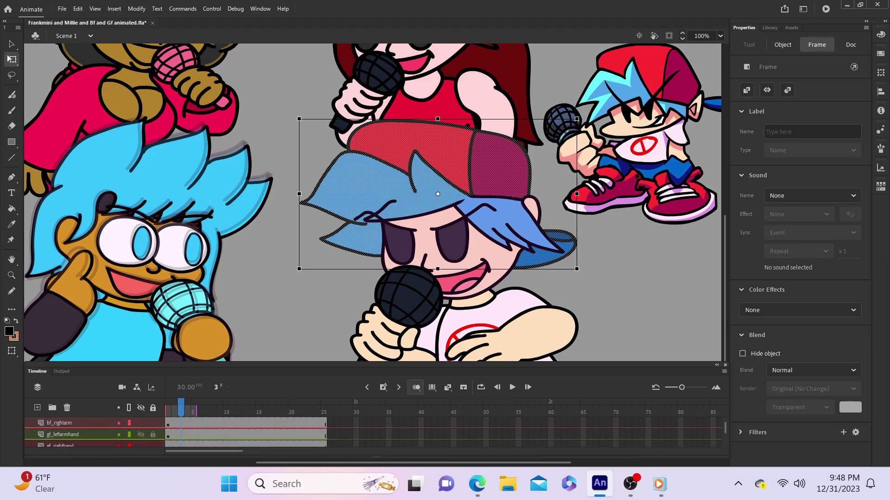
scroll(93, 434, "down", 2)
left_click(118, 408)
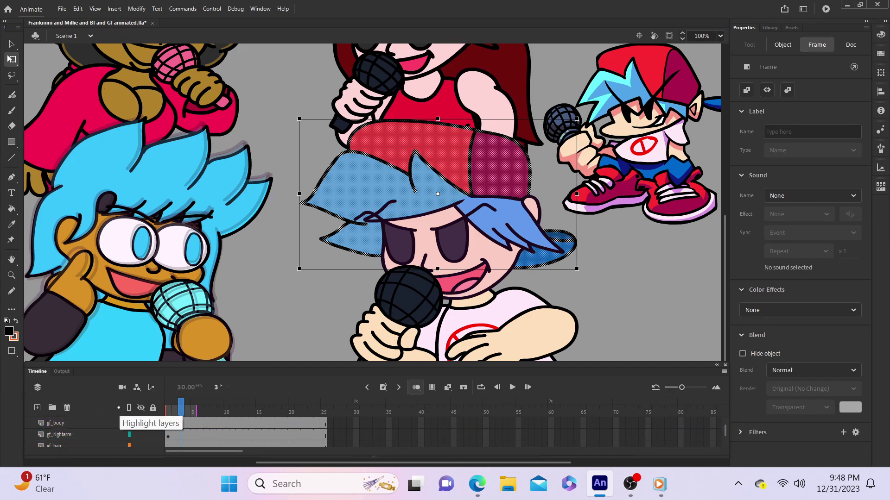
scroll(118, 434, "up", 5)
scroll(93, 434, "up", 10)
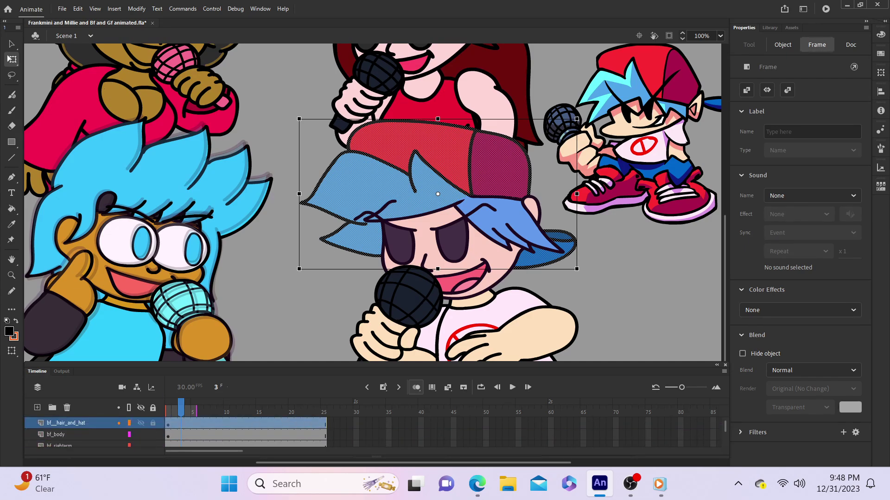
Step: Select the bf_head and bf_hair_and_hat layers in turn, and show the hair and hat as outlines and back
left_click(93, 434)
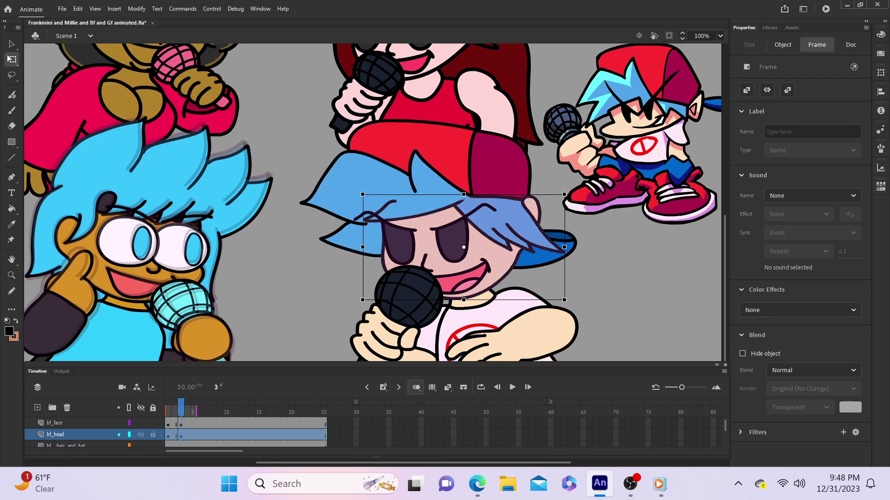
scroll(93, 435, "up", 1)
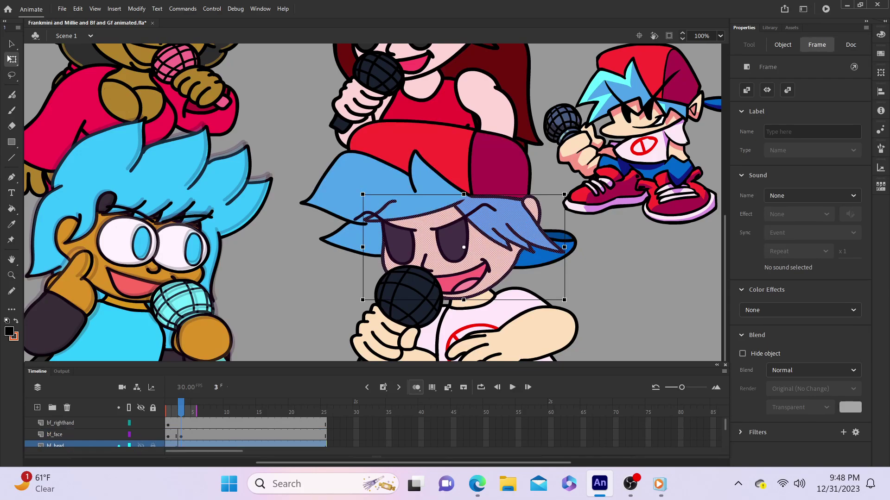
scroll(92, 434, "down", 1)
left_click(92, 445)
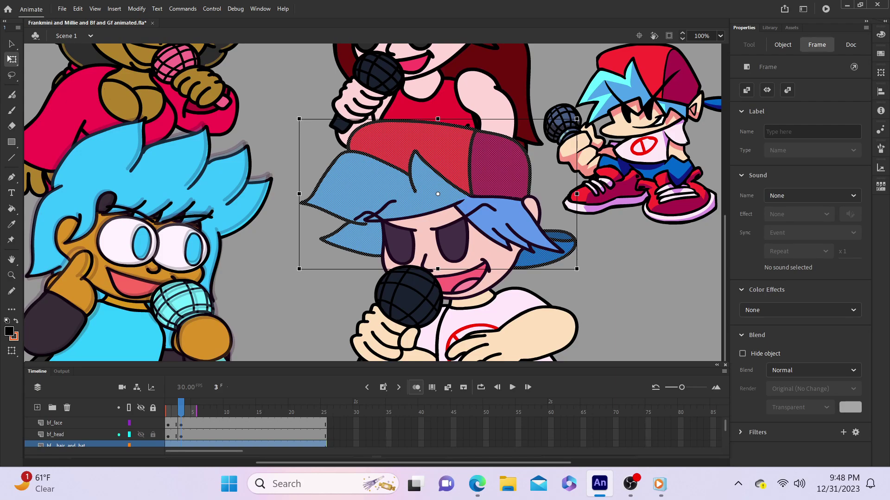
left_click(128, 446)
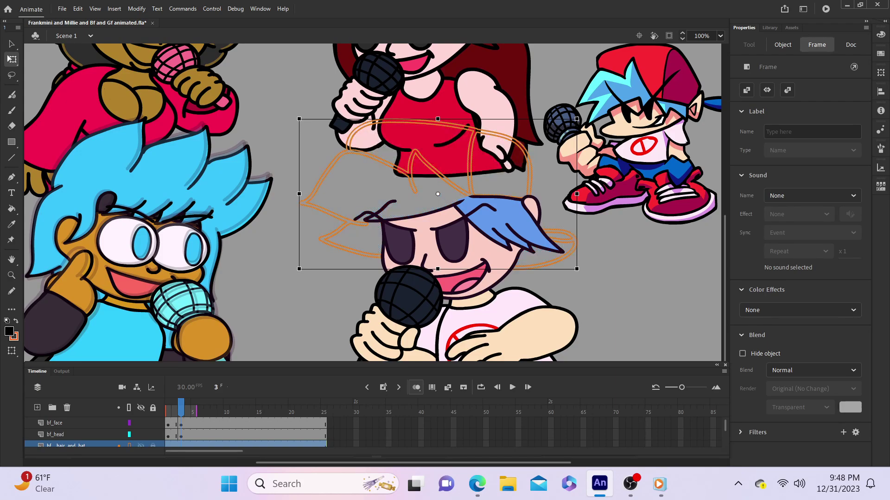
left_click(129, 446)
Step: Select the bf_righthand layer, lock and unlock the bf_face layer, and select bf_face to check its frames
scroll(92, 434, "up", 1)
left_click(93, 423)
left_click(153, 434)
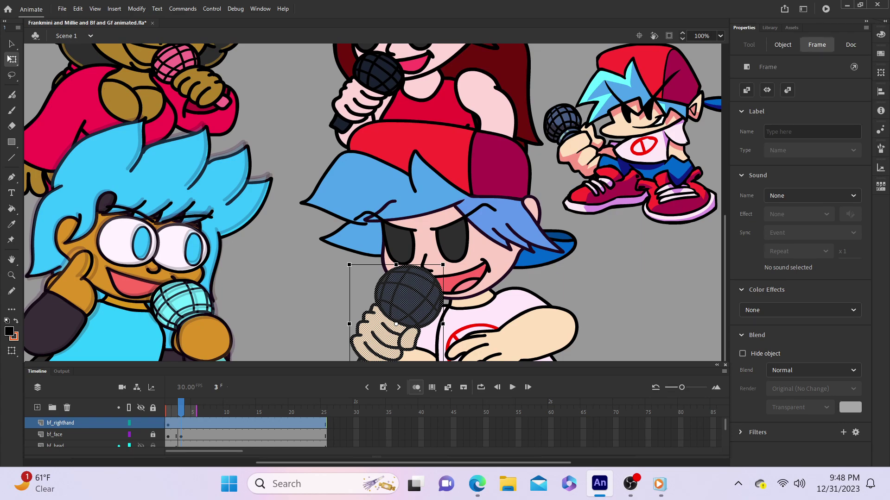
left_click(152, 435)
left_click(92, 435)
left_click(168, 435)
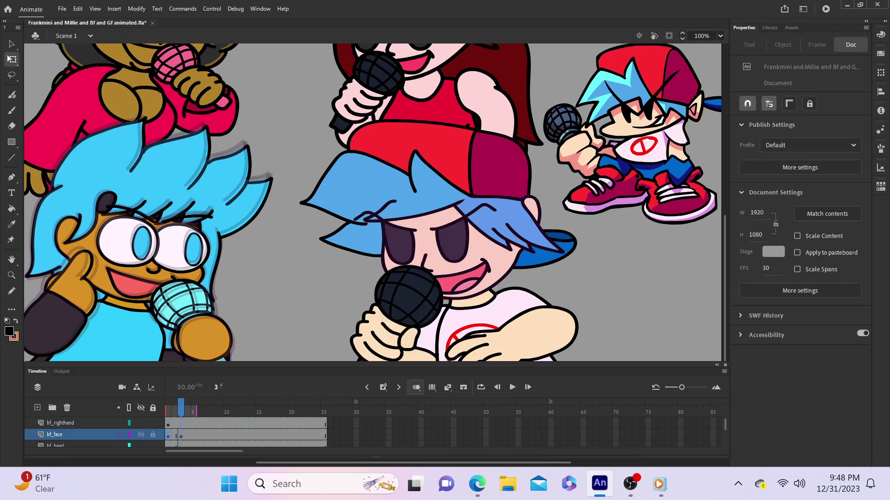
left_click(93, 434)
Step: Select the bf_body layer to check its artwork, and select frame 3 of the bf_face layer
scroll(93, 435, "down", 2)
left_click(93, 423)
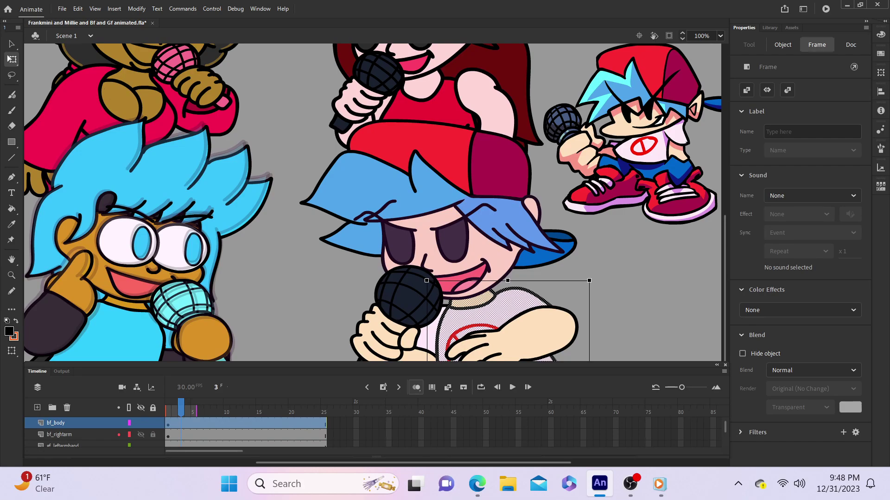
scroll(93, 435, "up", 3)
scroll(92, 434, "down", 1)
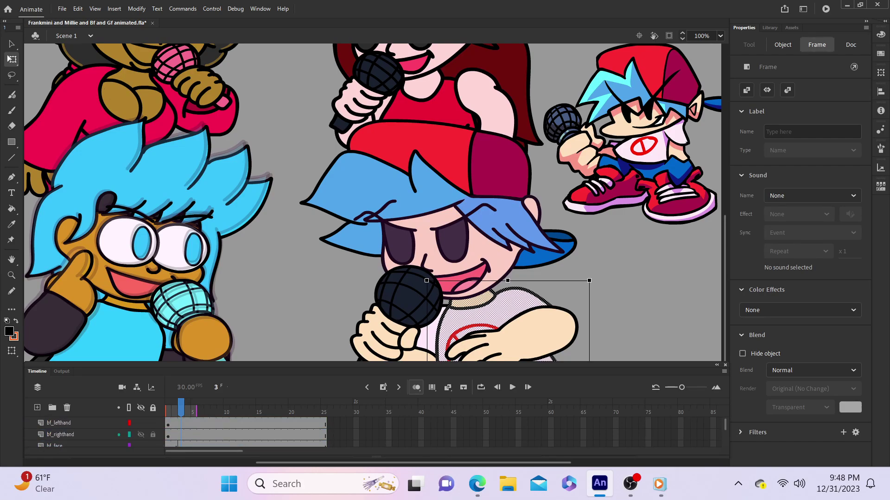
scroll(92, 434, "down", 2)
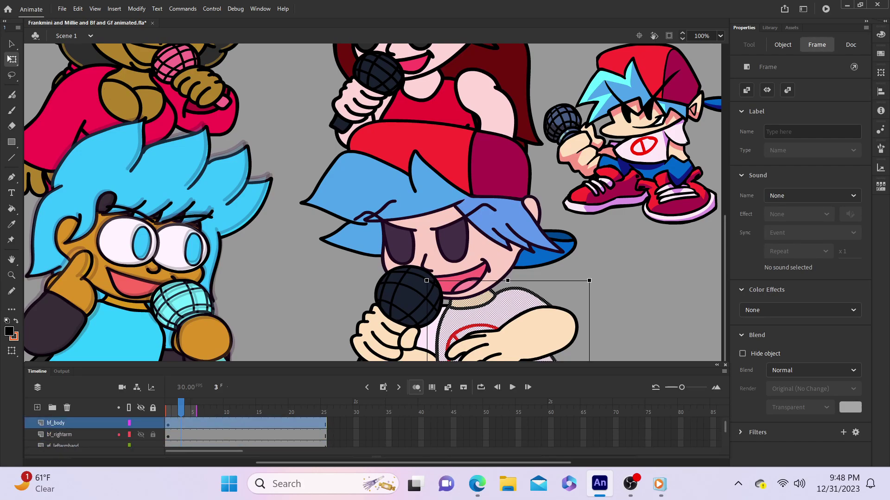
scroll(93, 434, "up", 1)
left_click(180, 423)
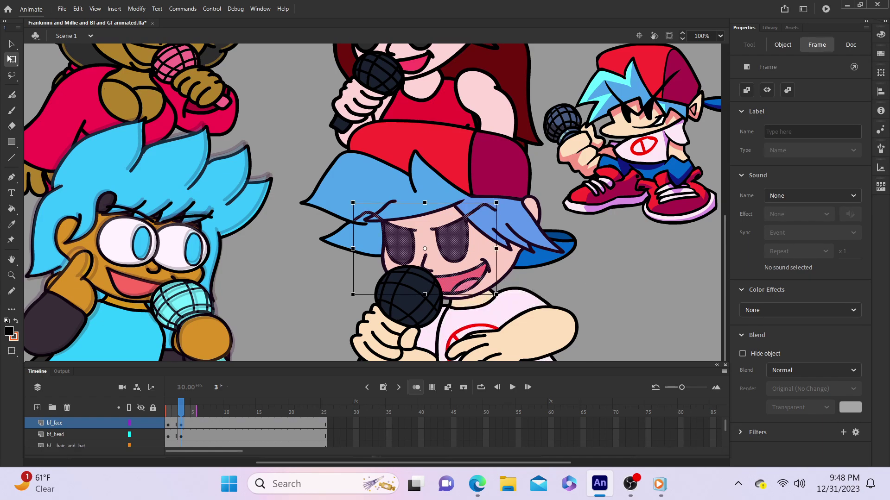
Step: Undo the frame 3 keyframes on the bf_face and bf_head layers
scroll(93, 434, "up", 1)
scroll(93, 434, "down", 1)
left_click(93, 434)
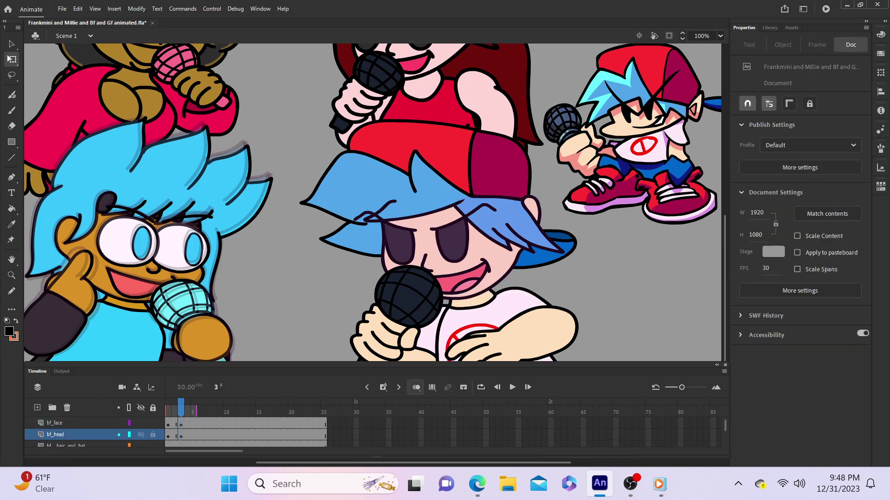
key("ctrl+z")
key("ctrl+z")
key("ctrl+z")
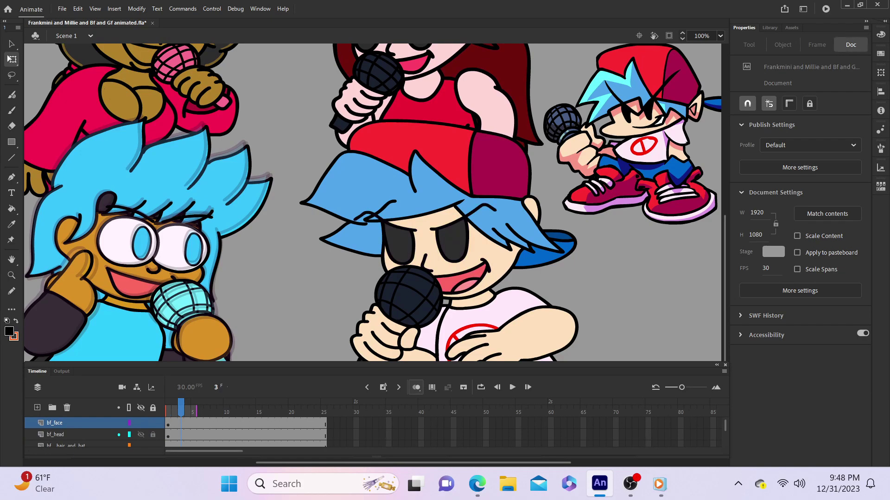
Step: Look through the bf, gf and frankmini layers and check which actions can be undone and redone
scroll(139, 428, "up", 3)
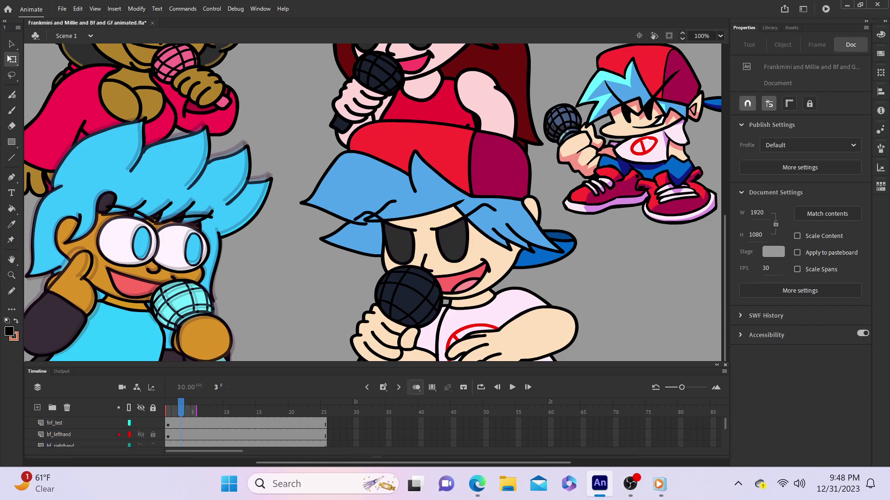
scroll(139, 429, "down", 5)
scroll(92, 428, "up", 3)
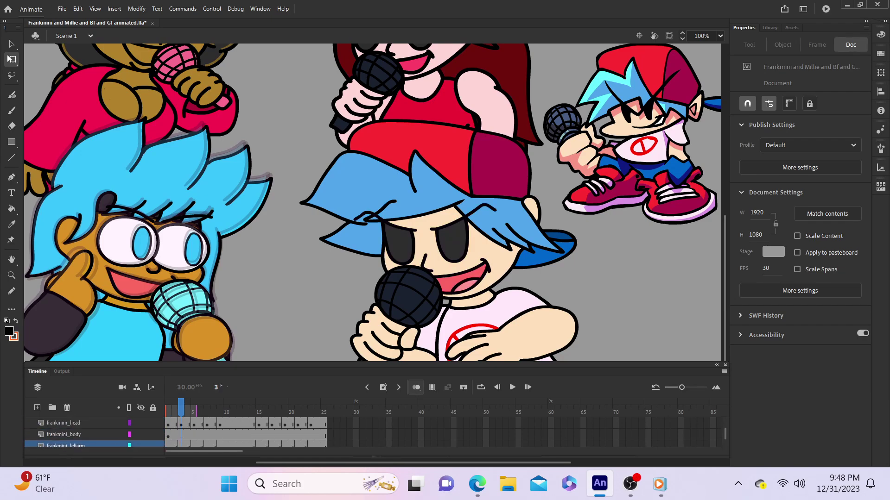
left_click(78, 8)
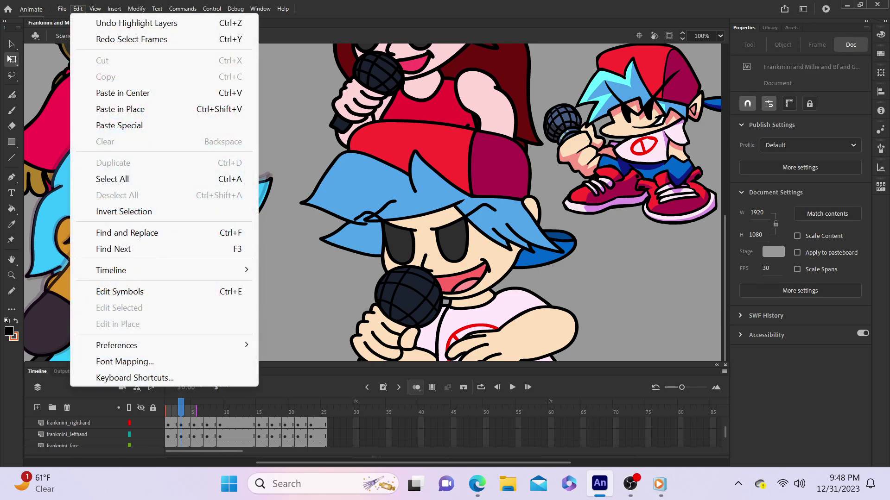
left_click(78, 9)
scroll(92, 429, "down", 6)
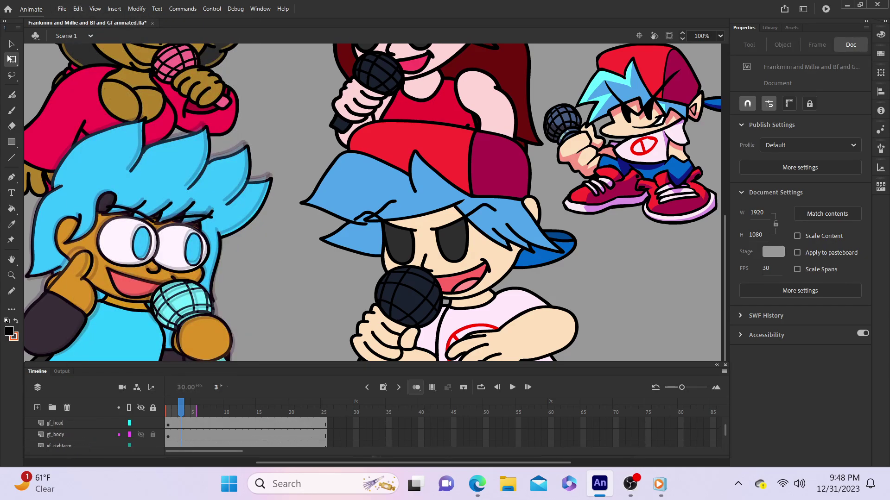
Step: Select the bf__hair_and_hat, bf_head and bf_face layers together so Bf's whole head is selected
scroll(92, 428, "up", 1)
scroll(92, 431, "down", 3)
left_click(66, 445)
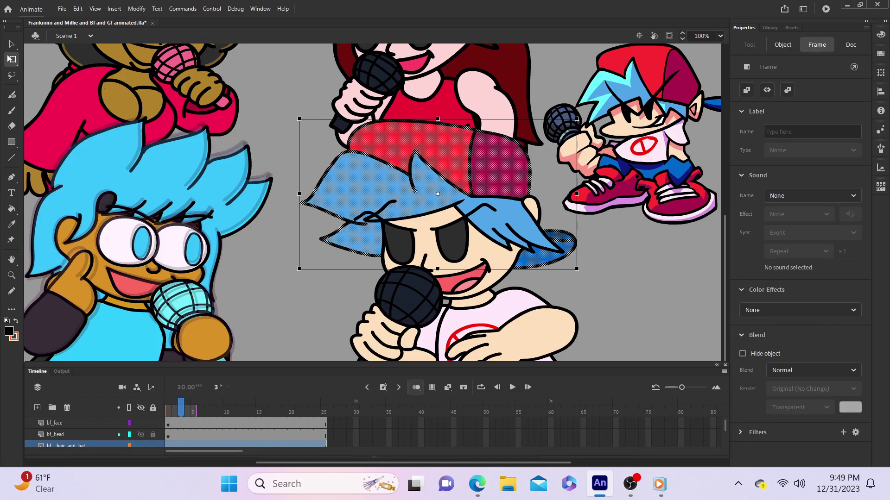
left_click(65, 434)
left_click(66, 445)
left_click(92, 434, "shift")
left_click(92, 422, "shift")
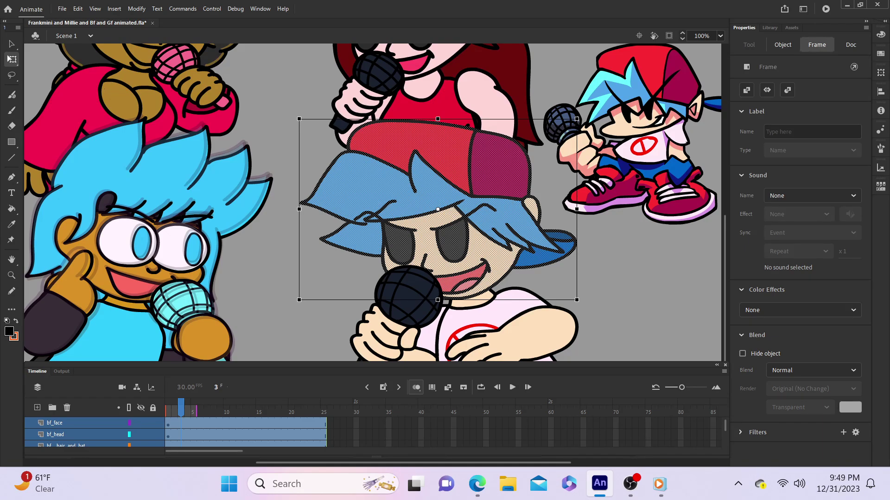
Step: Step back and forth through frames 1 to 3 to compare Bf's still head with the other character's movement
key("comma")
key("comma")
key("period")
key("period")
key("period")
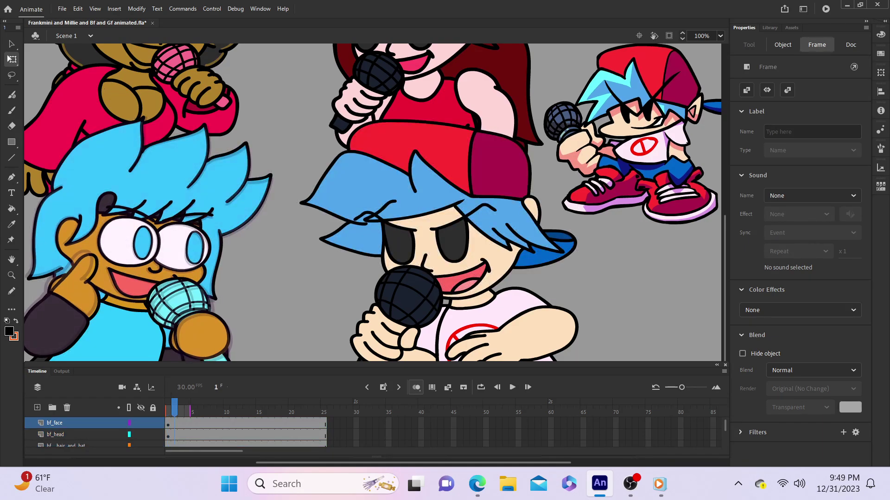
key("comma")
key("comma")
key("comma")
key("period")
key("period")
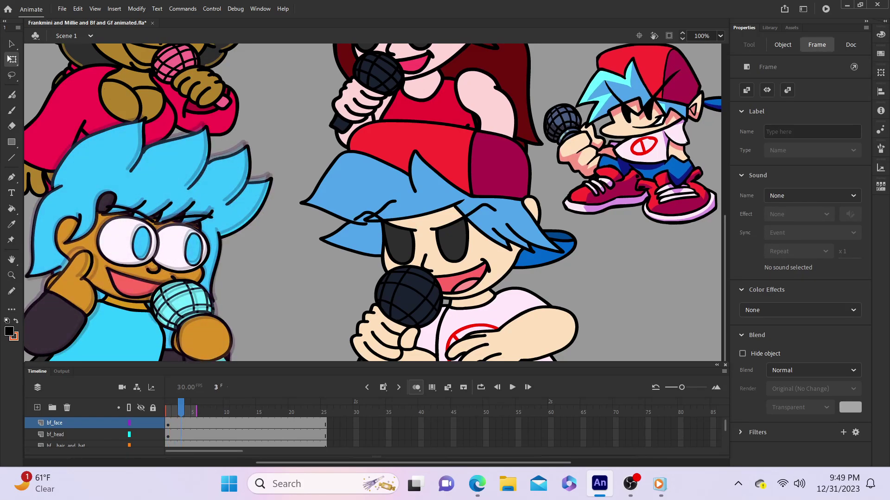
key("comma")
key("period")
key("period")
key("comma")
key("comma")
key("period")
key("period")
key("comma")
key("comma")
key("comma")
key("period")
key("period")
key("period")
key("comma")
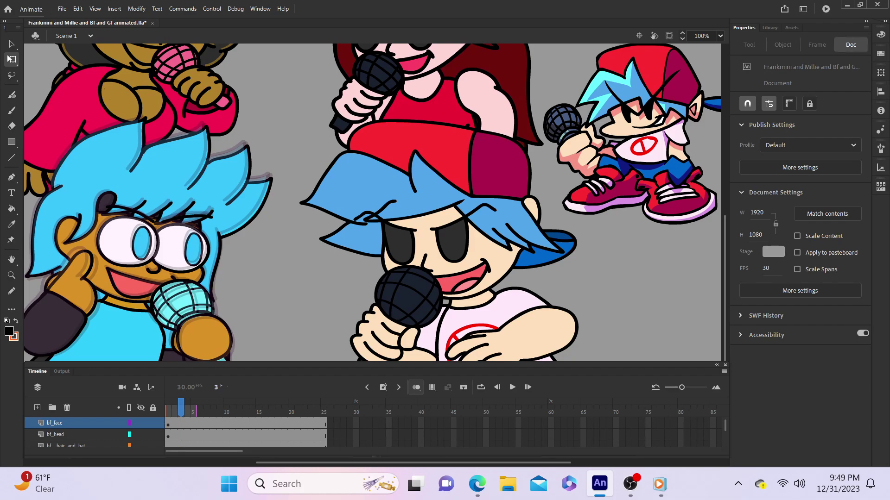
Step: Switch to Windows Media Player Legacy, restart the Absorbent.mp3.mpeg track from the beginning, and minimize the player
left_click(659, 484)
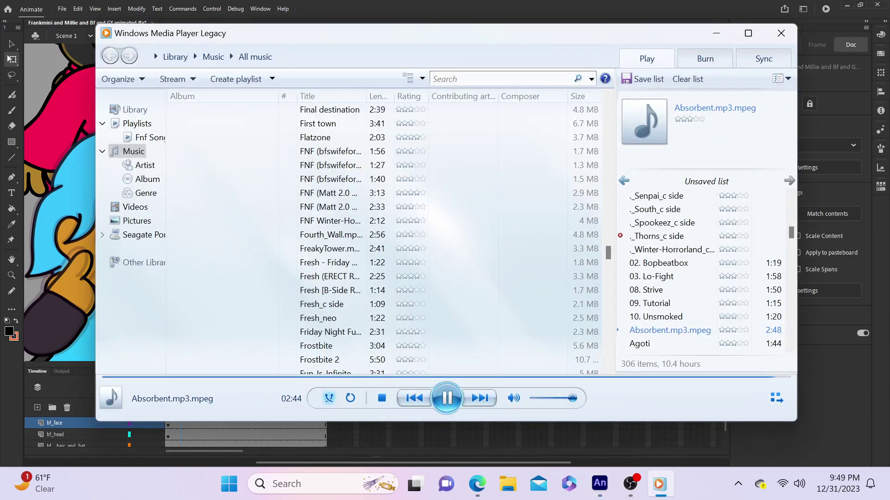
left_click(446, 398)
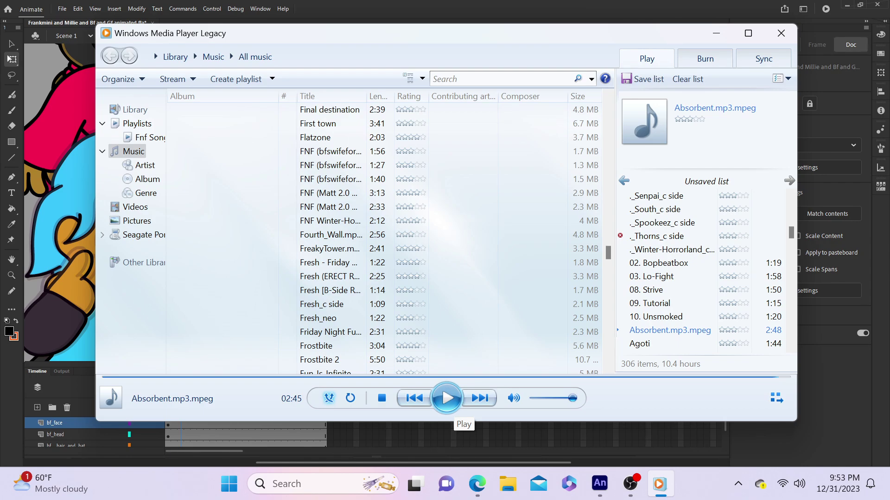
left_click(447, 398)
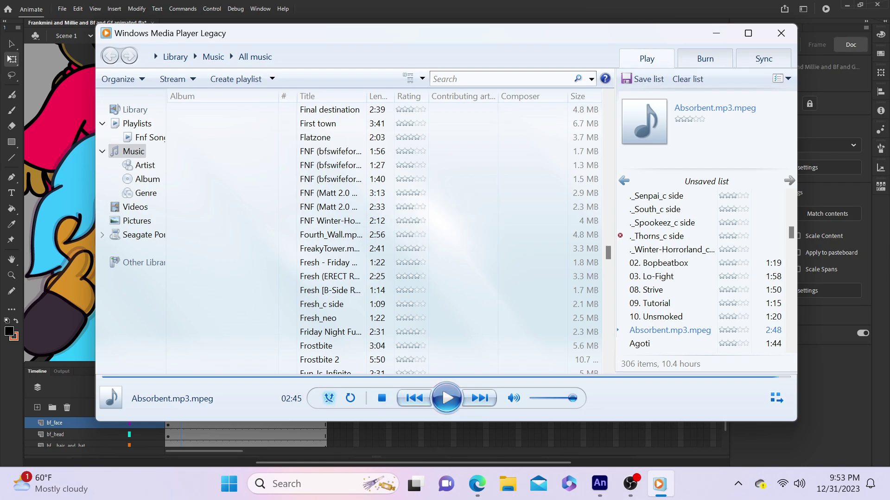
left_click(414, 398)
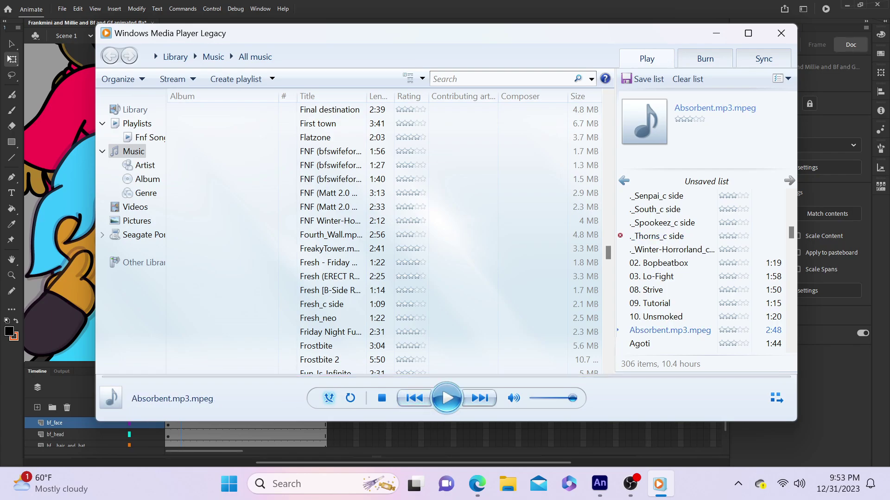
left_click(446, 399)
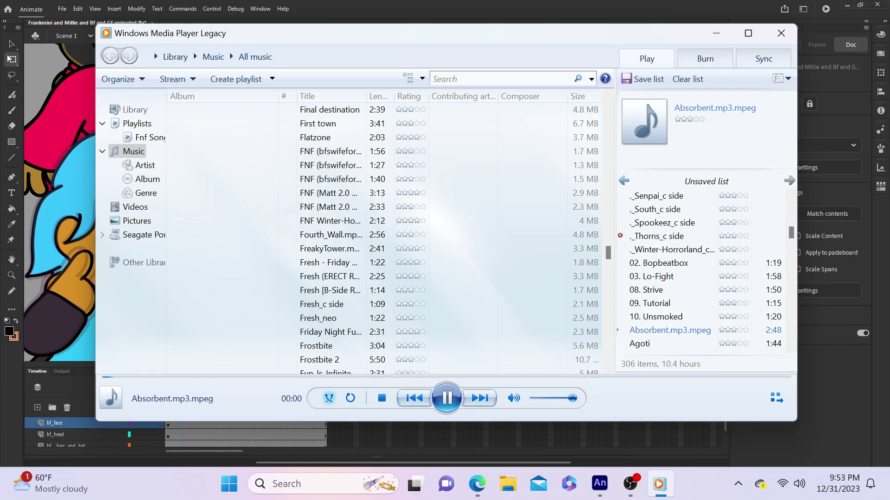
left_click(716, 33)
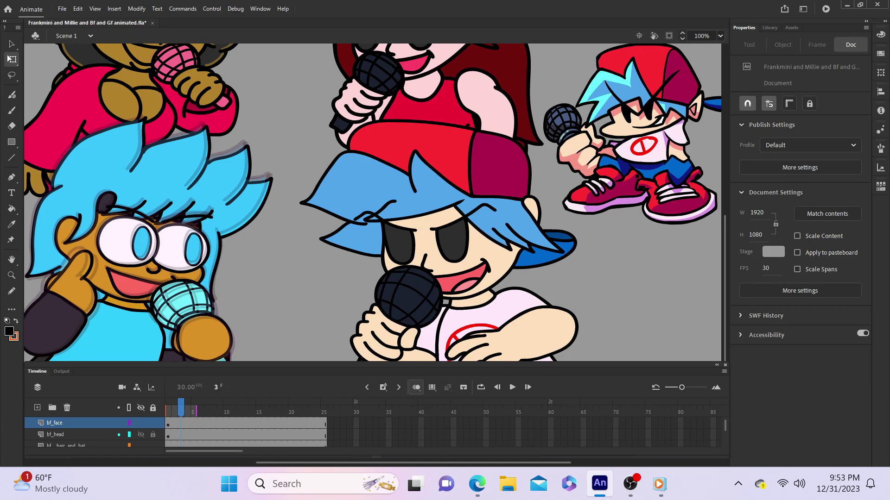
Step: Look through the gf and frankmini layers' keyframes, and select the bf_head layer at frame 3
scroll(93, 434, "down", 10)
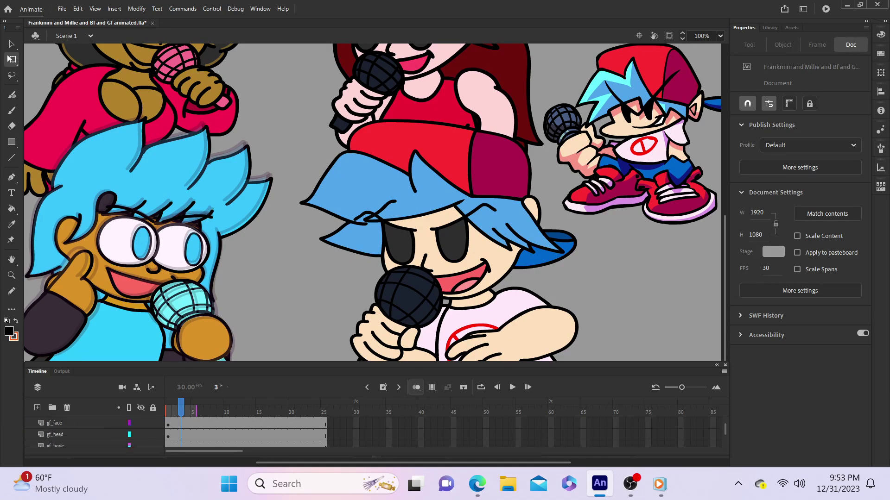
scroll(92, 434, "down", 5)
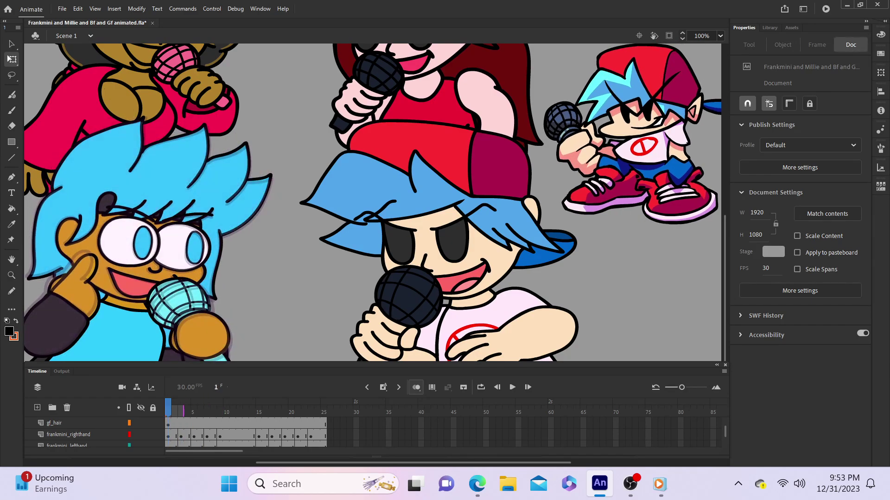
scroll(92, 434, "up", 15)
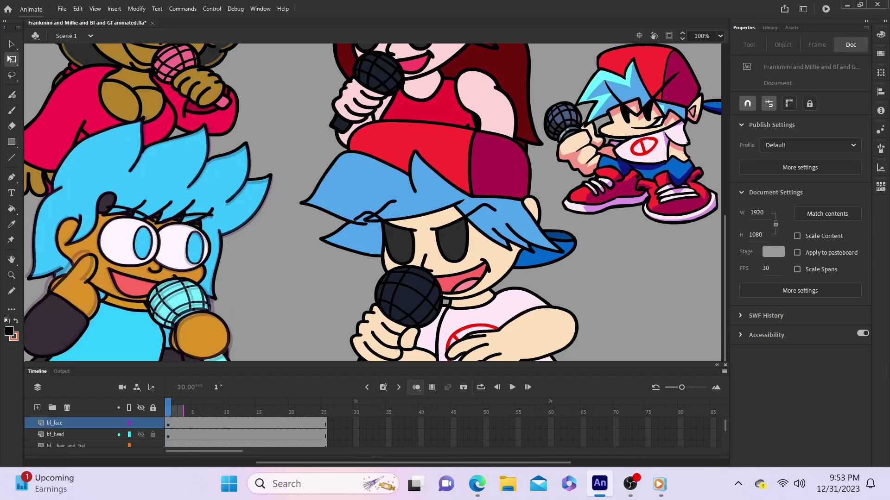
left_click(55, 435)
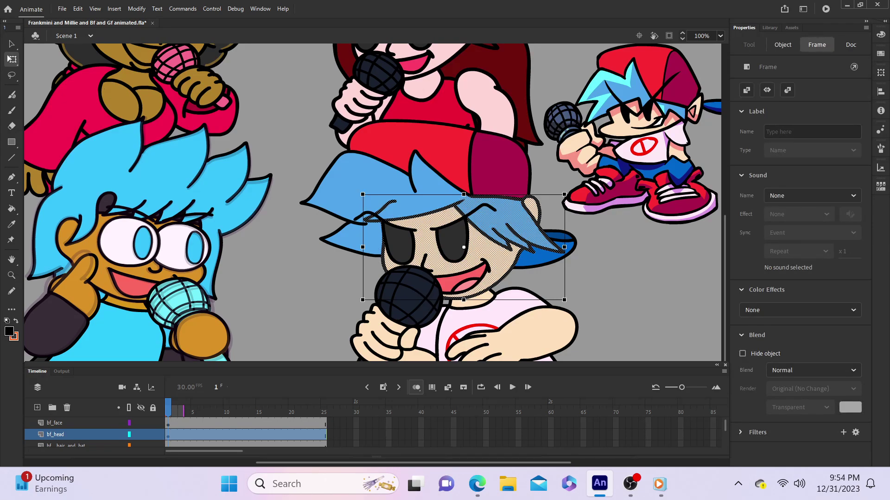
key("period")
key("period")
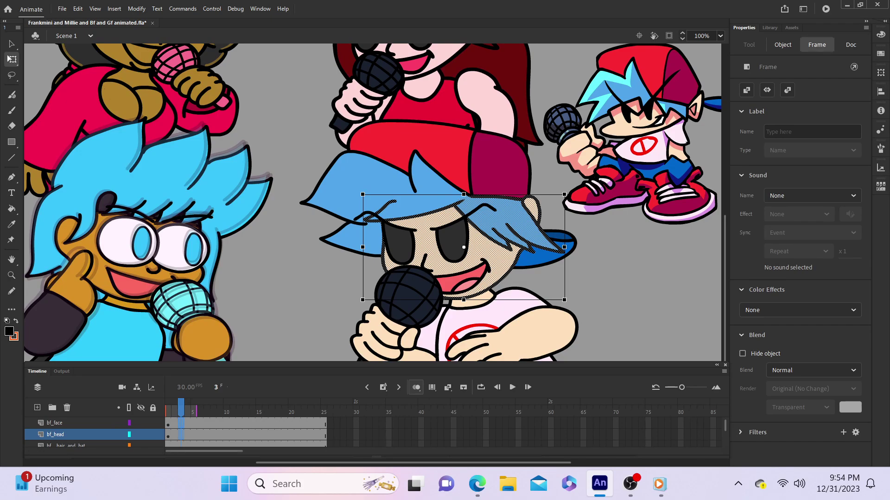
Step: Try a blank keyframe at frame 3 of the bf_face layer and undo it
left_click(181, 424)
key("F7")
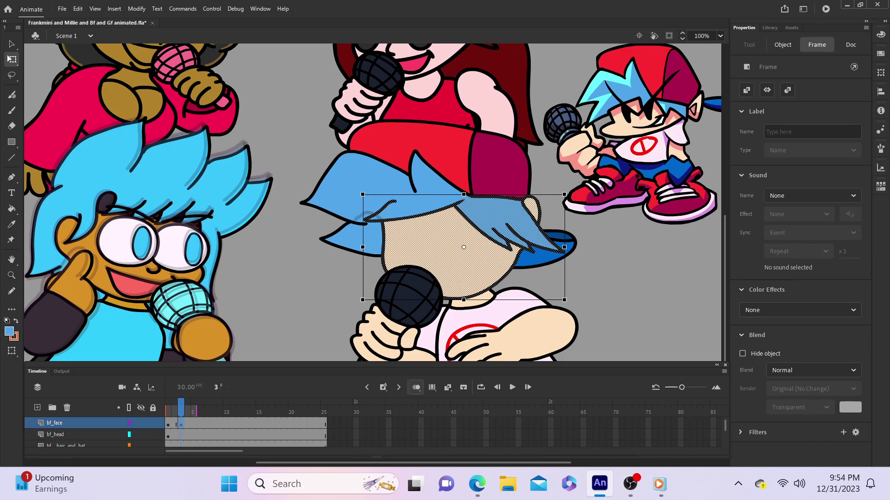
key("ctrl+z")
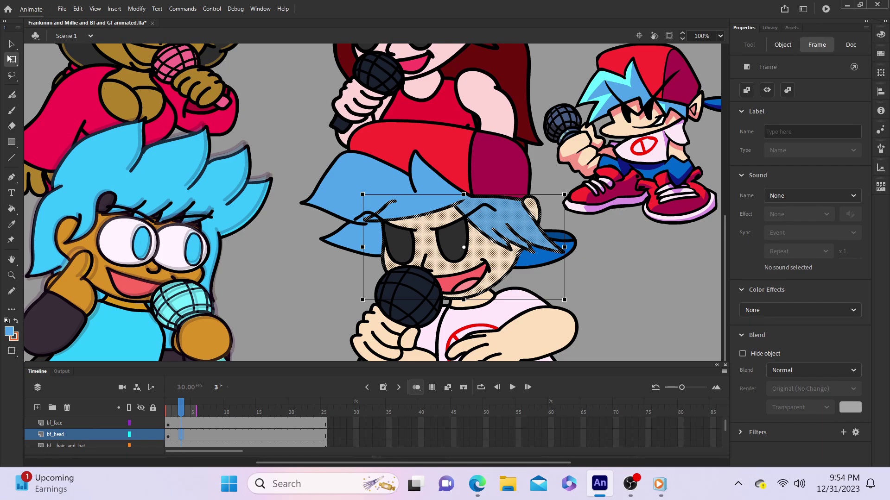
Step: Try selecting frame 3 across the bf_head, bf_face and bf__hair_and_hat layers, and drop the artwork selection
left_click(181, 423, "shift")
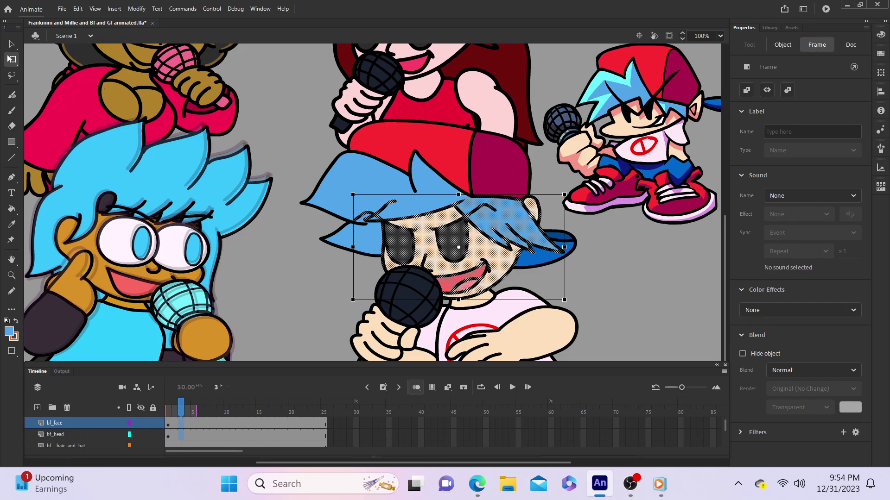
scroll(93, 433, "down", 1)
left_click(181, 435, "shift")
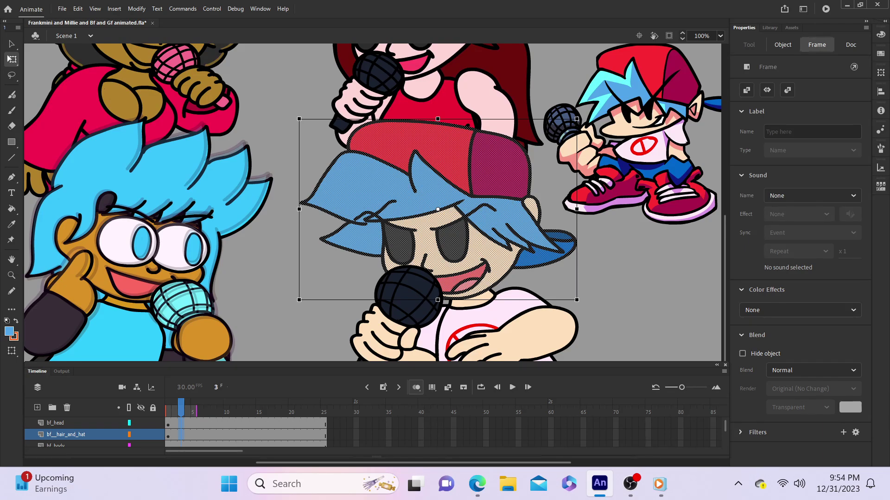
key("Escape")
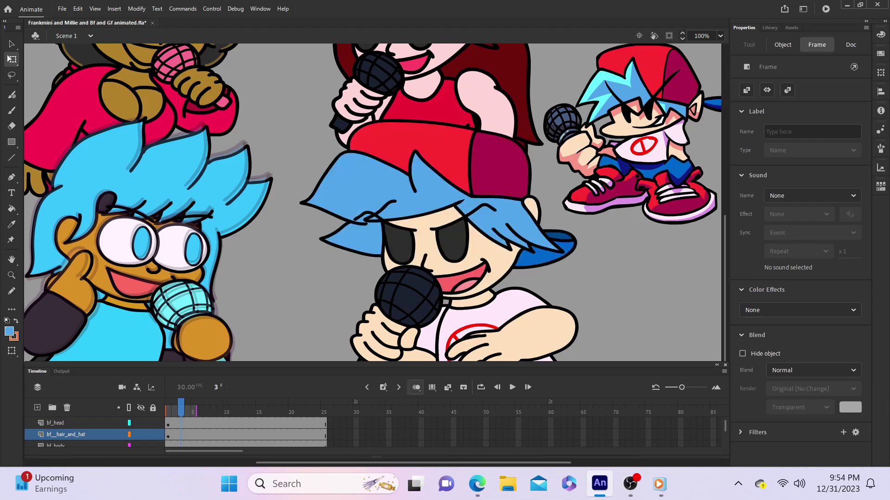
Step: Flip repeatedly between the first three frames to judge how Bf's head should move at frame 3
key("comma")
key("comma")
key("period")
key("period")
key("comma")
key("comma")
key("period")
key("period")
key("comma")
key("comma")
key("period")
key("period")
key("period")
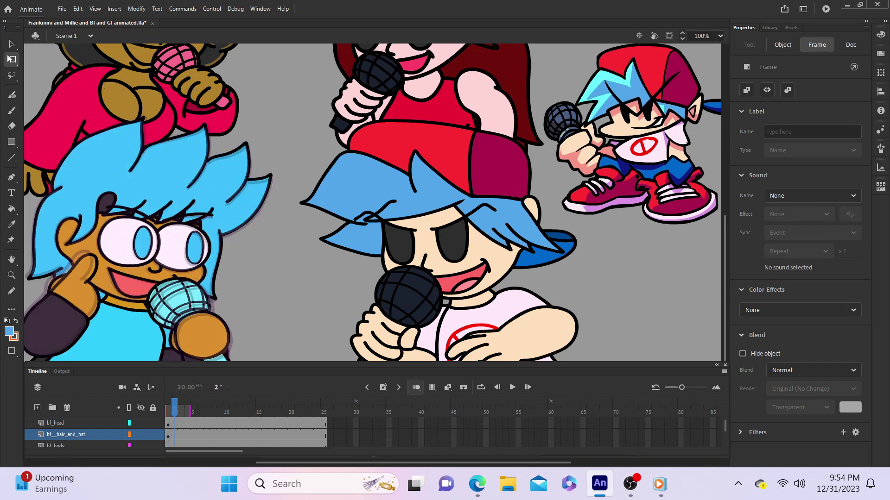
key("comma")
key("comma")
key("period")
key("period")
key("comma")
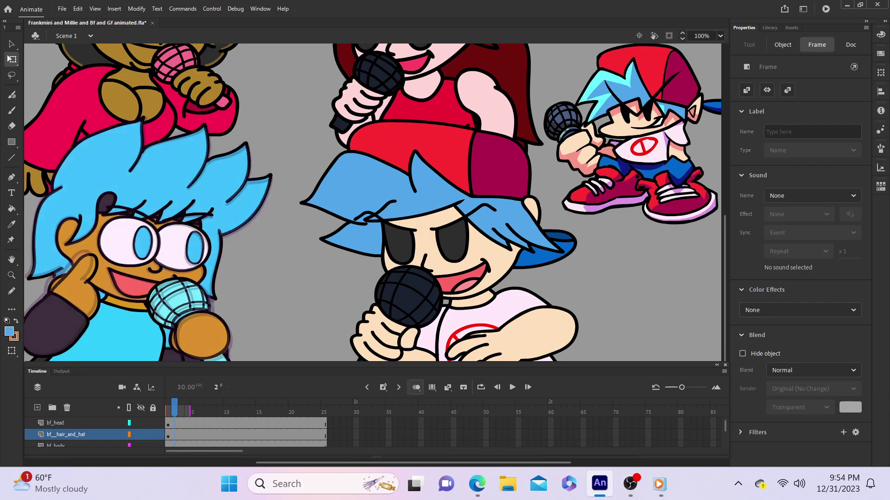
key("comma")
key("period")
key("period")
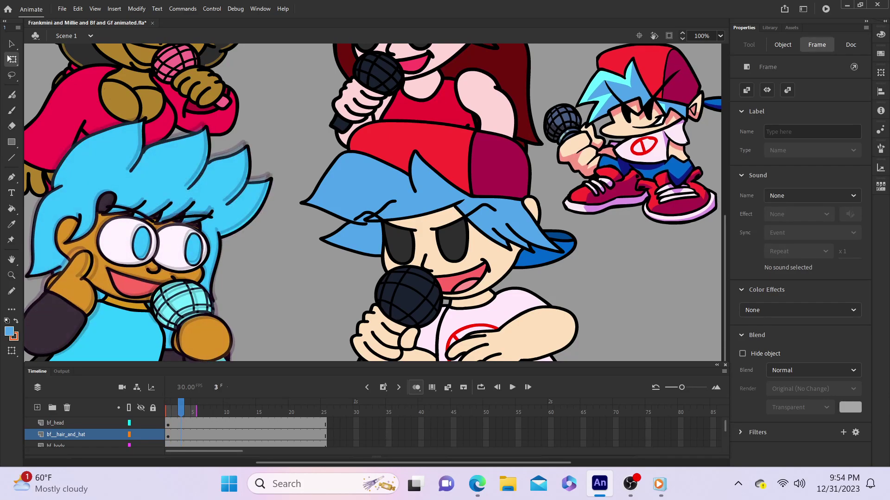
key("ctrl+shift+a")
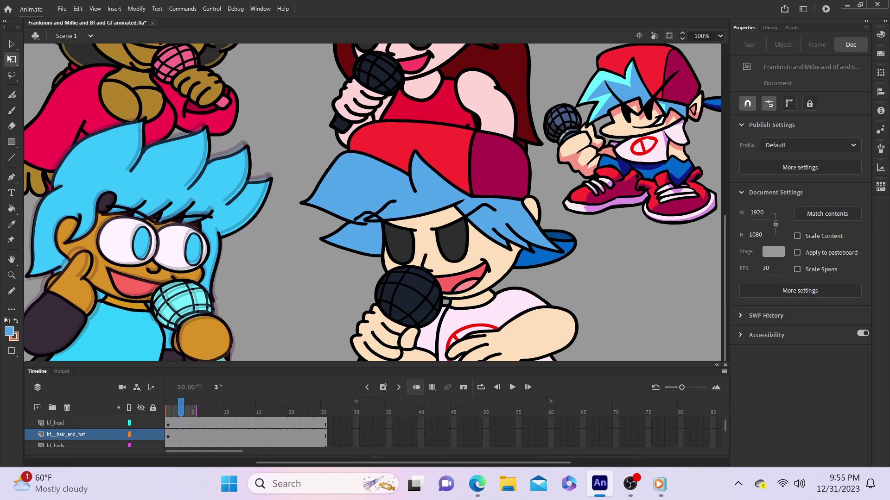
key("comma")
key("period")
key("comma")
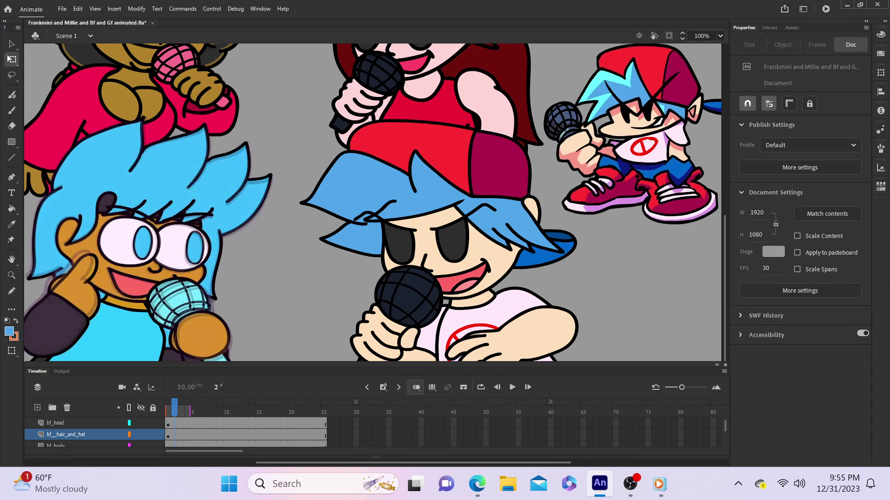
key("period")
key("comma")
key("period")
key("comma")
key("period")
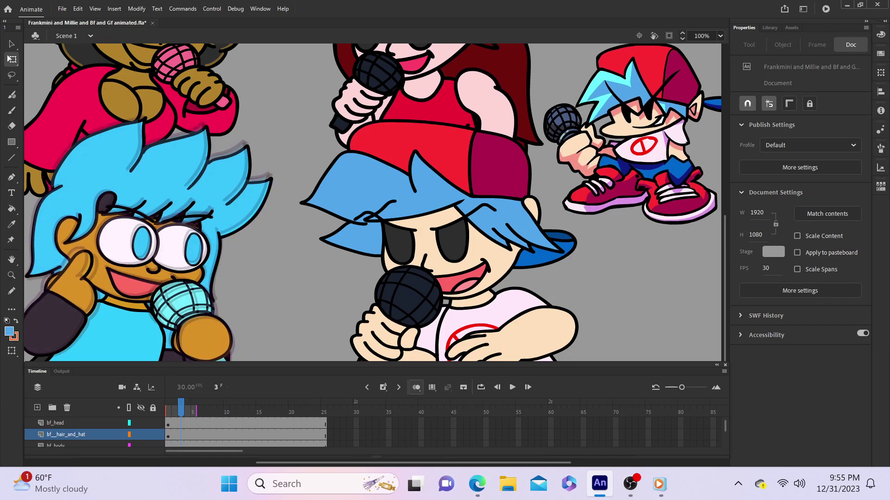
key("comma")
key("period")
key("comma")
key("period")
Step: Insert keyframes at frame 3 on the bf__hair_and_hat, bf_head and bf_face layers together
left_click(74, 423, "shift")
scroll(74, 423, "up", 1)
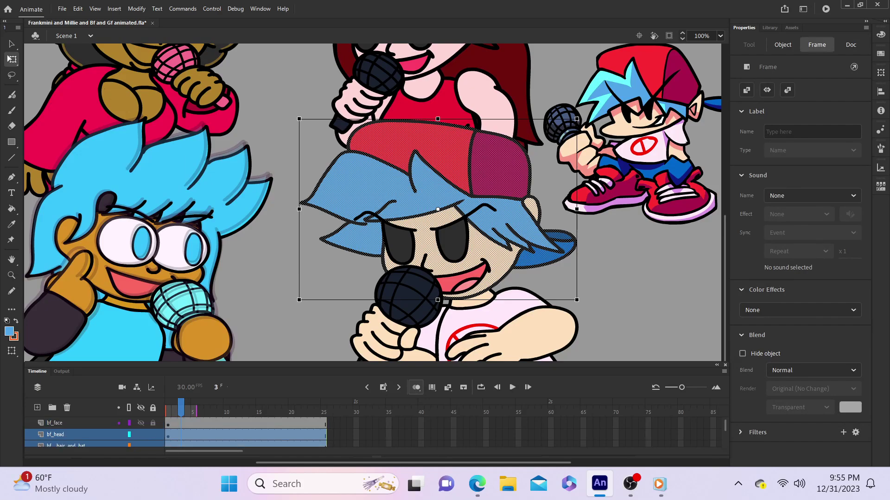
left_click(74, 423, "shift")
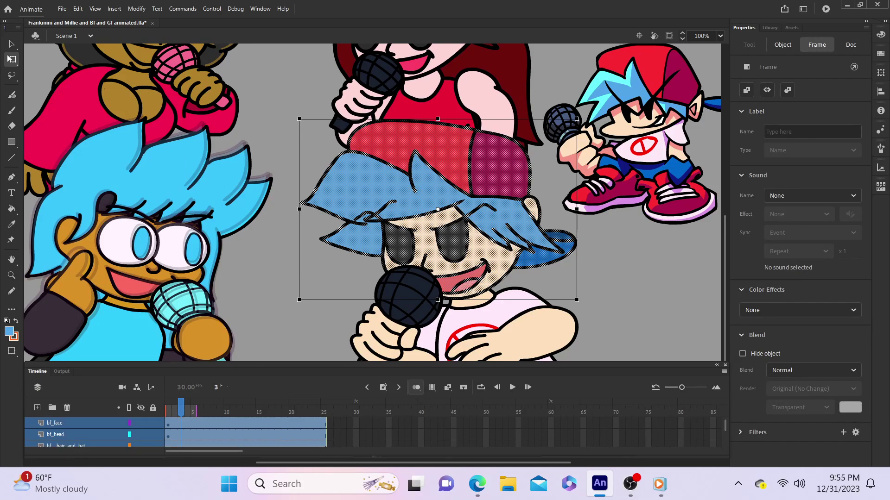
key("F6")
Step: Nudge Bf's face, head, hair and hat four increments to the right on frame 3
key("Right")
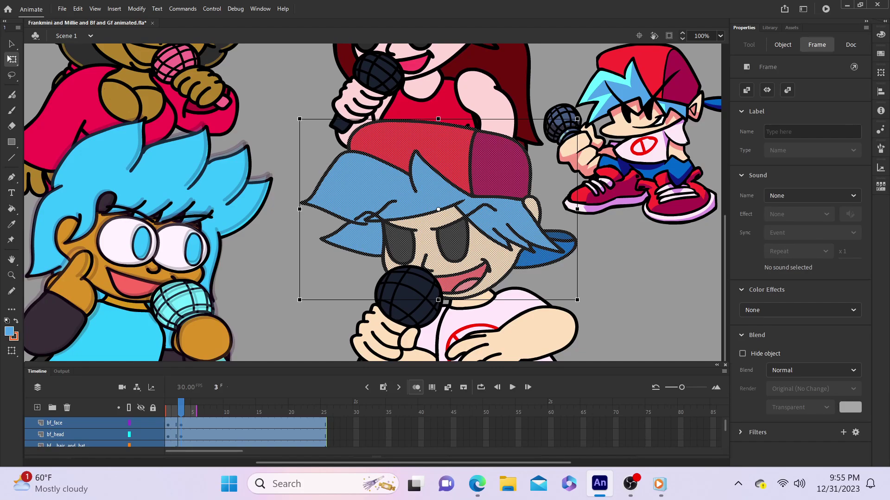
key("Right")
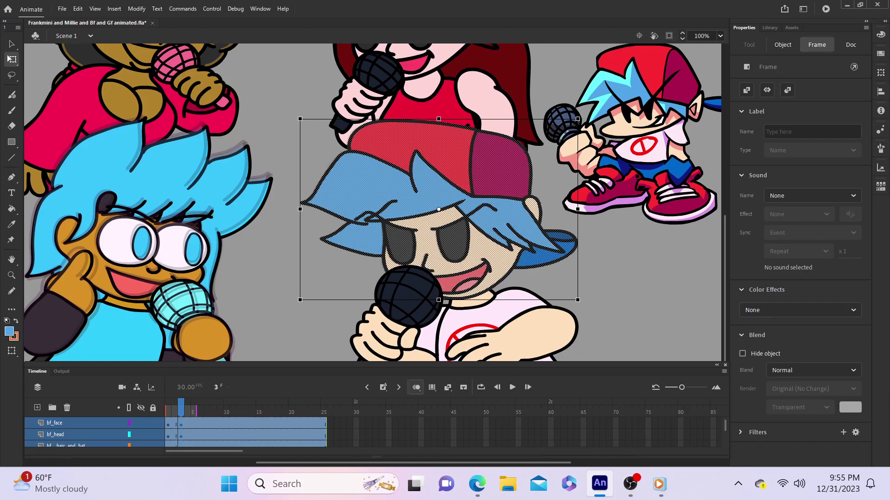
key("Right")
key("Right")
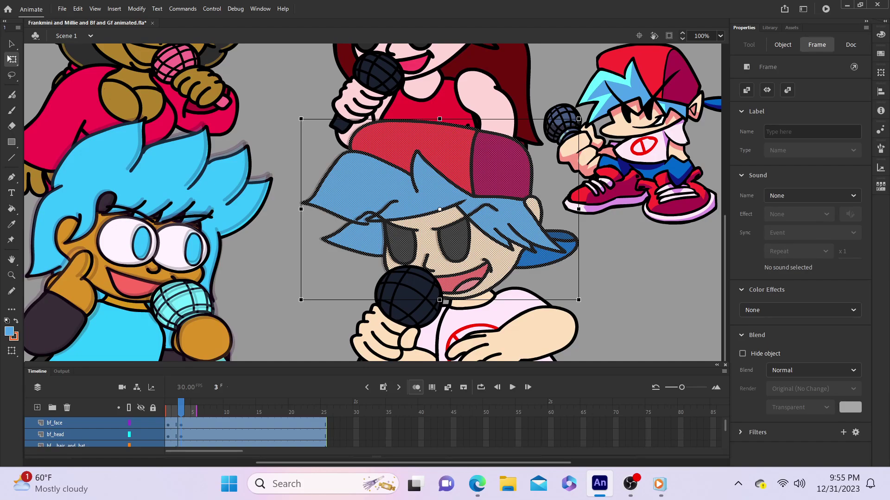
Step: Undo a trial vertical skew of Bf's head on frame 3, and rotate the whole head slightly counterclockwise instead
left_click_drag(301, 181, 301, 188)
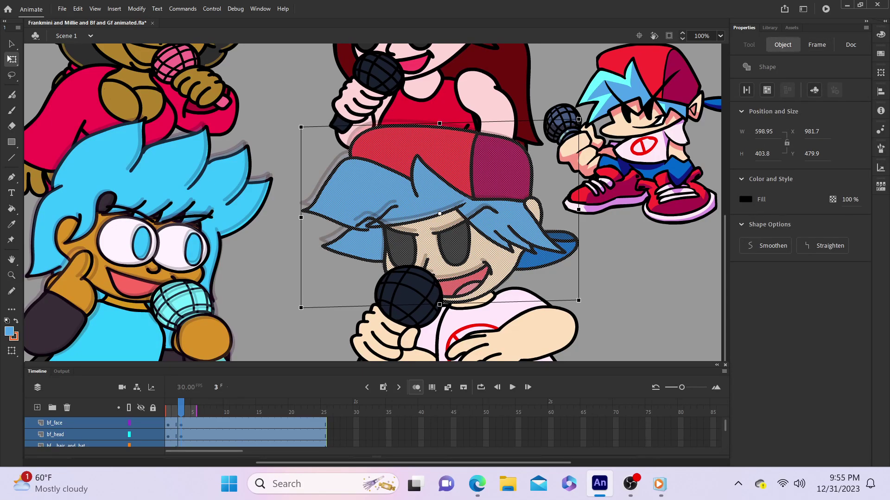
key("ctrl+z")
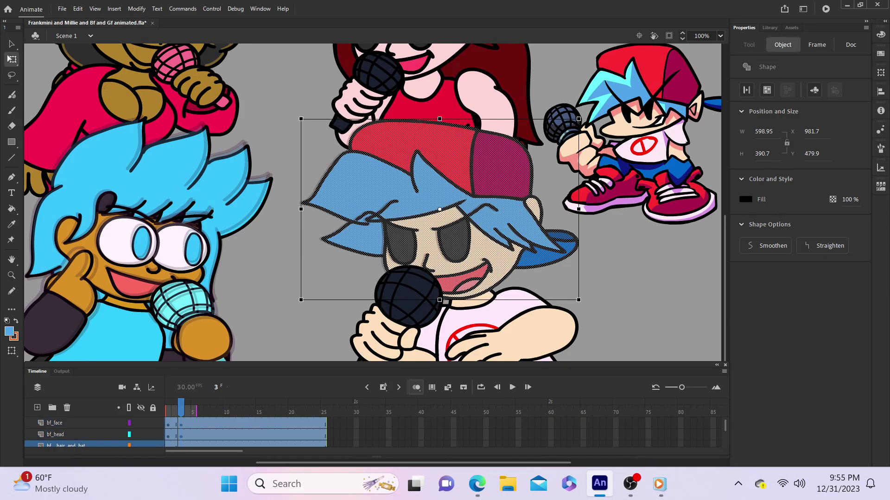
left_click_drag(301, 120, 296, 128)
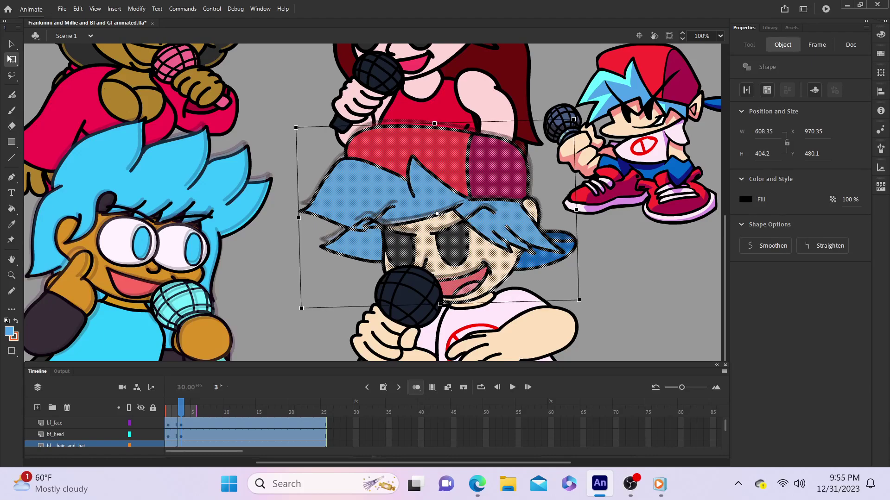
Step: Undo the previous head rotation on frame 3 and tilt Bf's whole head slightly counterclockwise with a slightly lower height
key("ctrl+z")
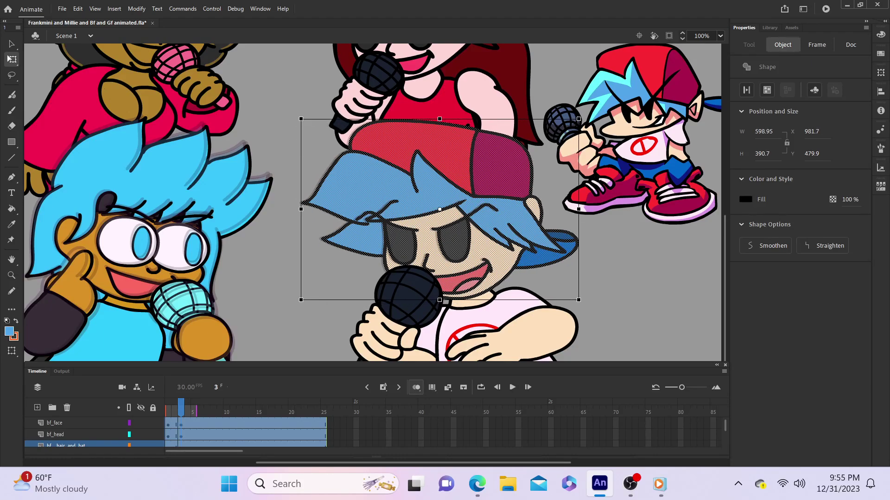
key("ctrl+z")
key("ctrl+z")
key("ctrl+z")
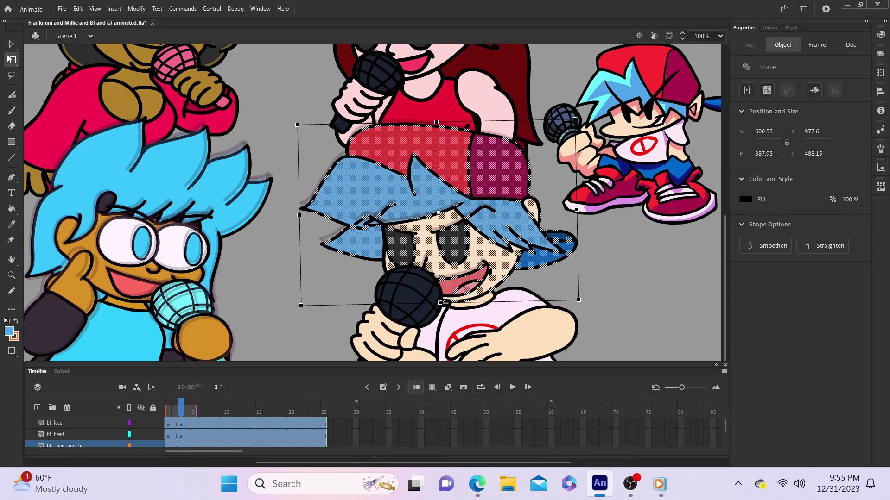
Step: Try Bf's head two increments higher on frame 3, lower it by two again, and nudge it one to the right
key("Up")
key("Up")
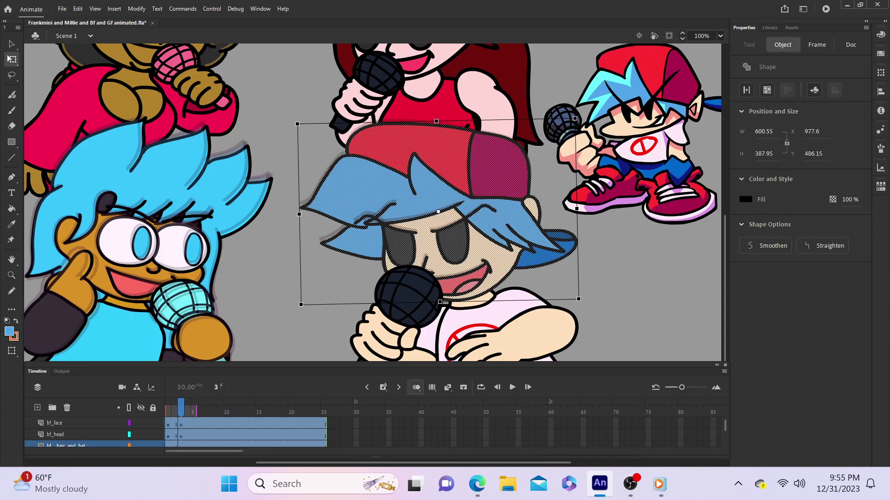
key("Down")
key("Down")
key("Right")
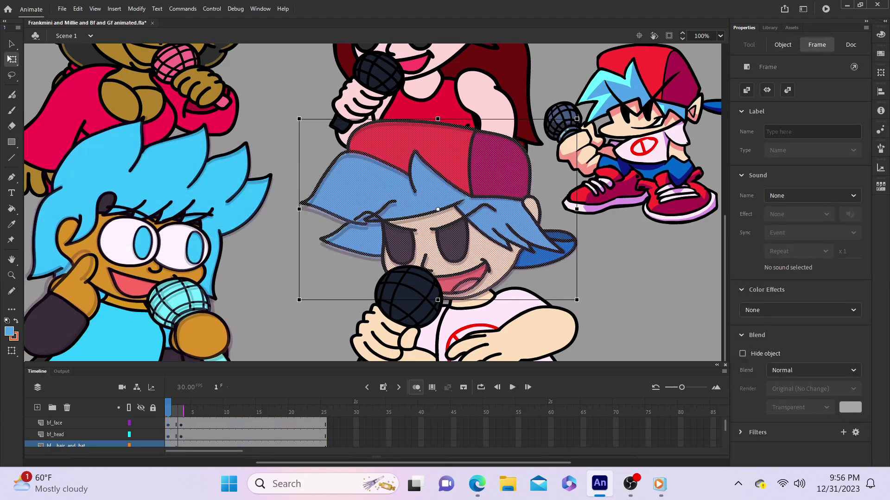
Step: Flip repeatedly through frames 1 to 5 to examine how Bf's head moves into the frame 3 pose
key(".")
key("comma")
key("period")
key("comma")
key("period")
key("period")
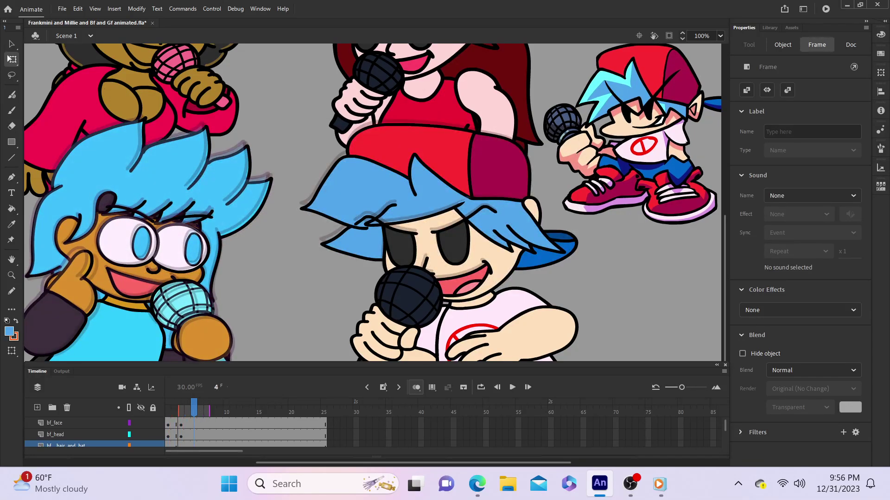
key("comma")
key("comma")
key("comma")
key("comma")
key("period")
key("period")
key("period")
key("period")
key("period")
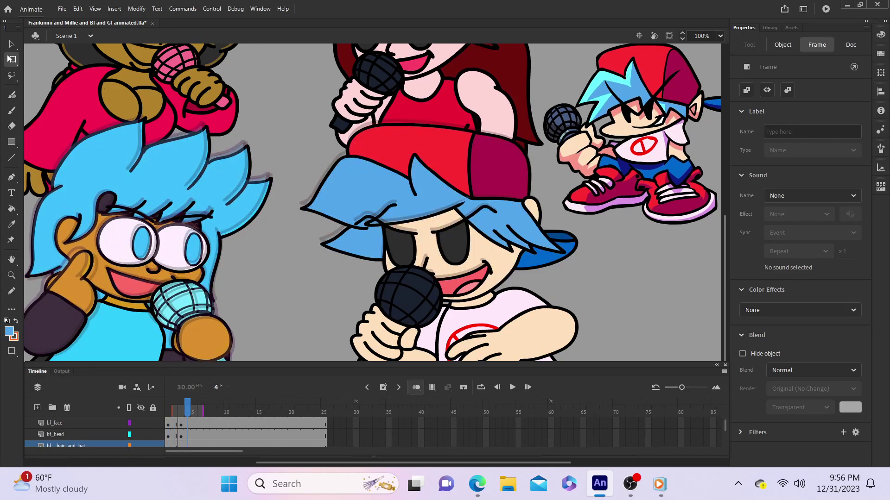
key("comma")
key("comma")
key("comma")
key("comma")
key("comma")
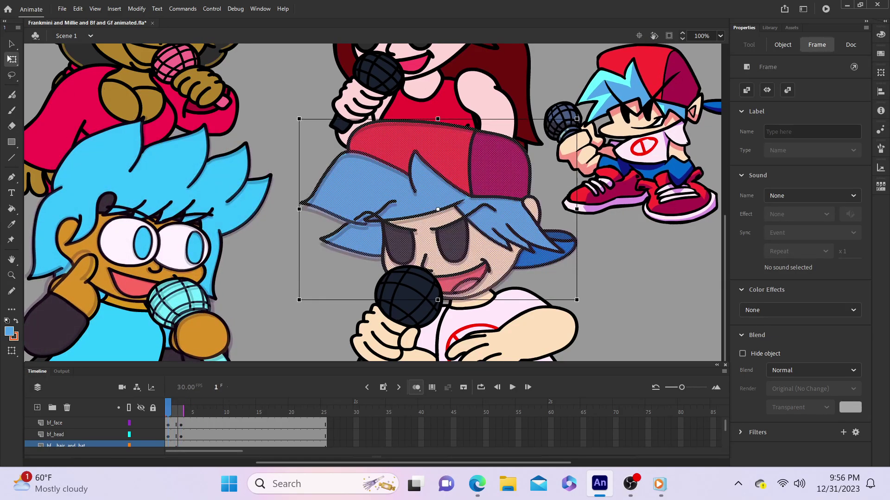
key("period")
key("period")
key("period")
key("period")
key("comma")
key("comma")
key("comma")
key("comma")
key("period")
key("period")
key("period")
key("period")
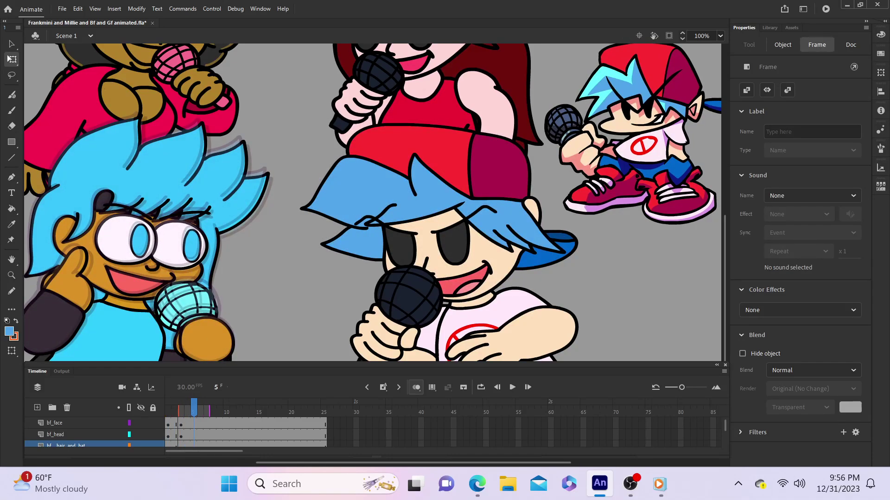
key("comma")
key("comma")
key("comma")
key("period")
key("period")
key("period")
key("comma")
key("comma")
key("comma")
key("comma")
key("period")
key("period")
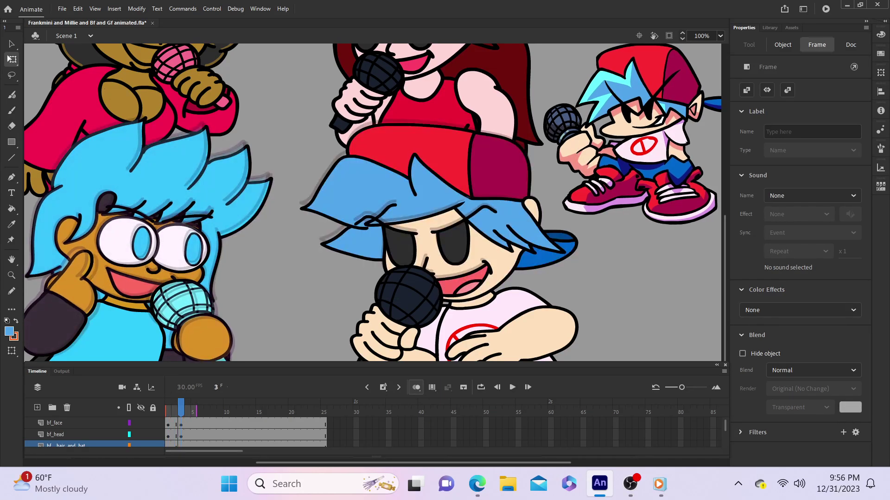
key("comma")
key("comma")
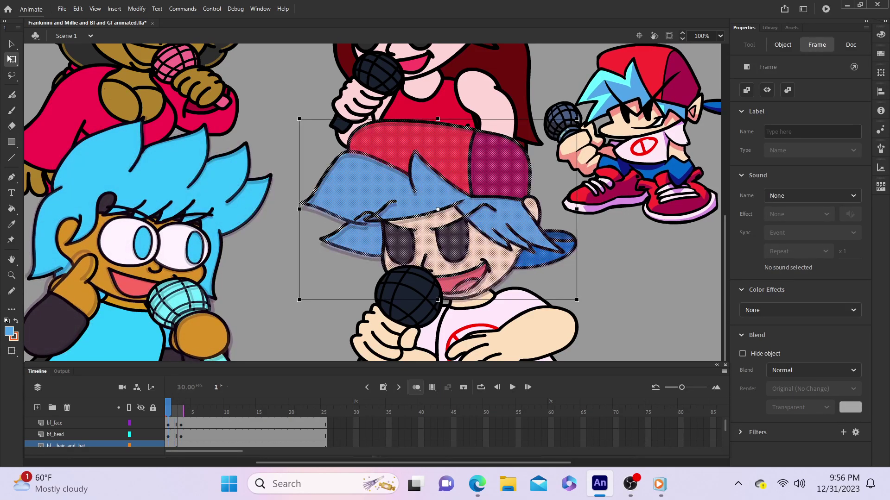
key("period")
key("period")
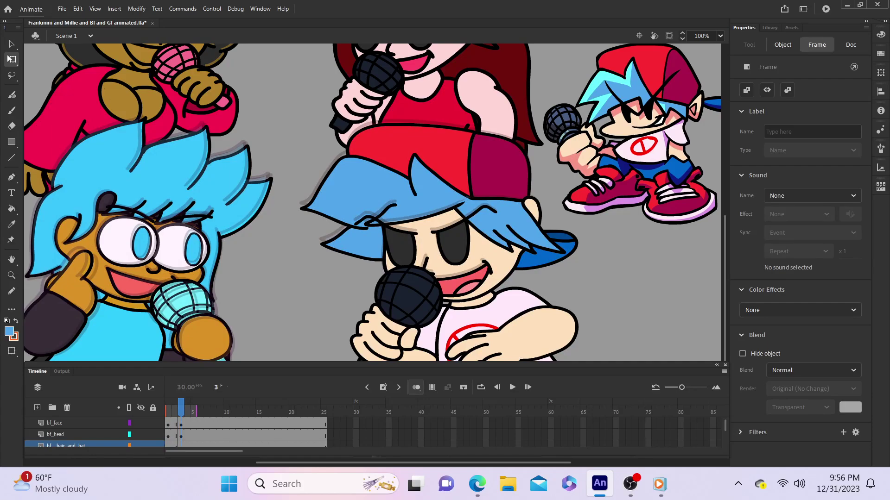
key("comma")
key("comma")
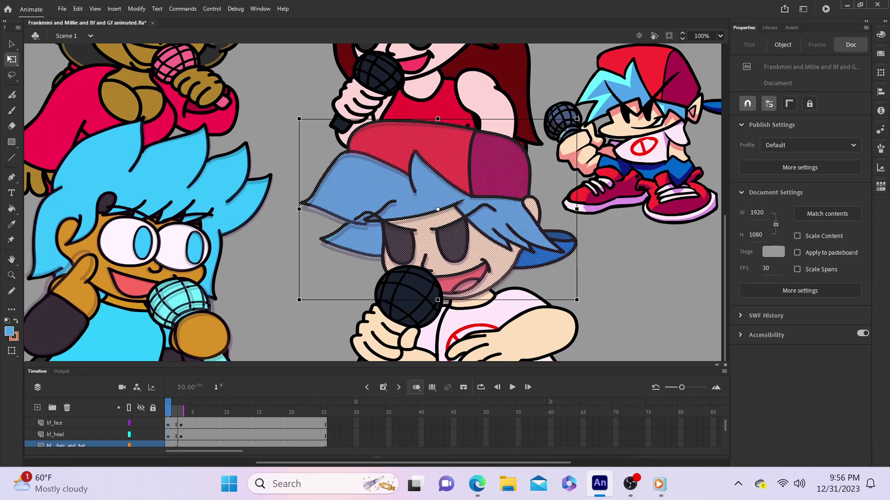
left_click(659, 483)
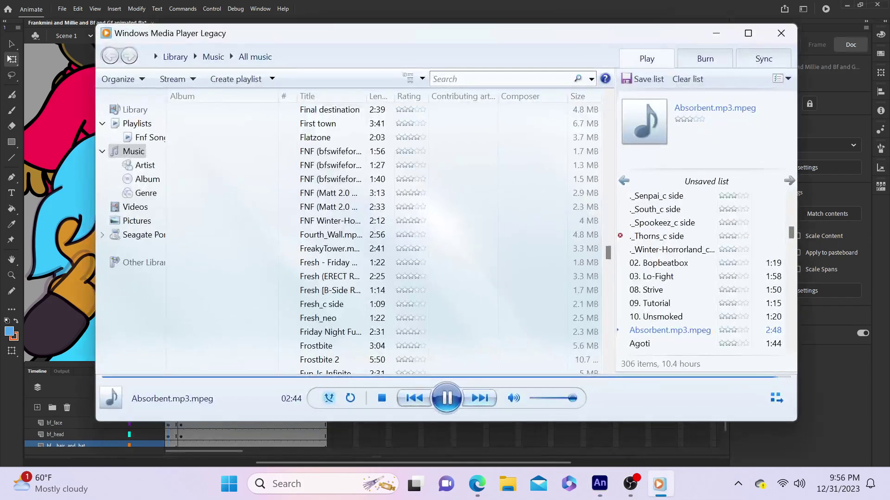
left_click(716, 33)
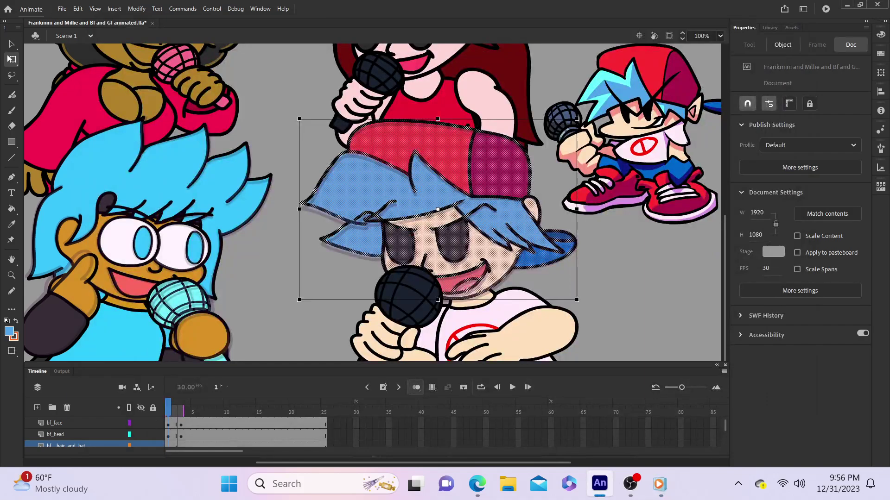
Step: Compare Bf's head on frames 1 and 3 by stepping back and forth between them
key("period")
key("period")
key("comma")
key("comma")
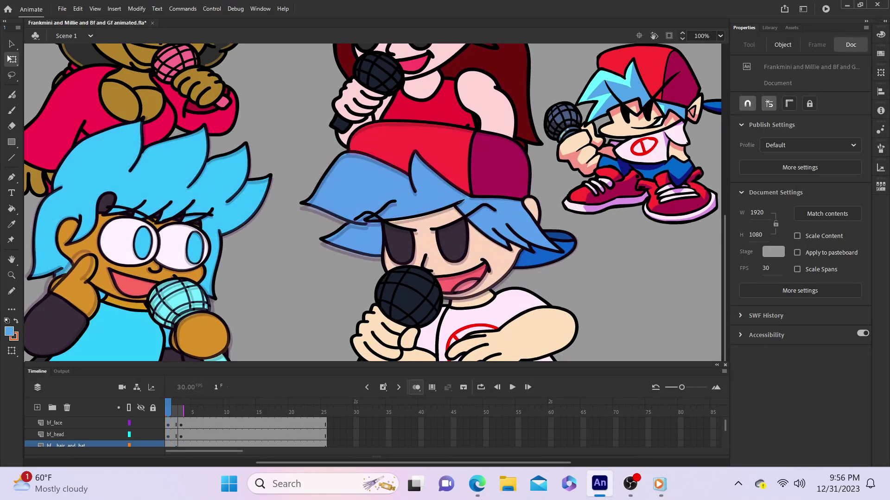
key("period")
key("period")
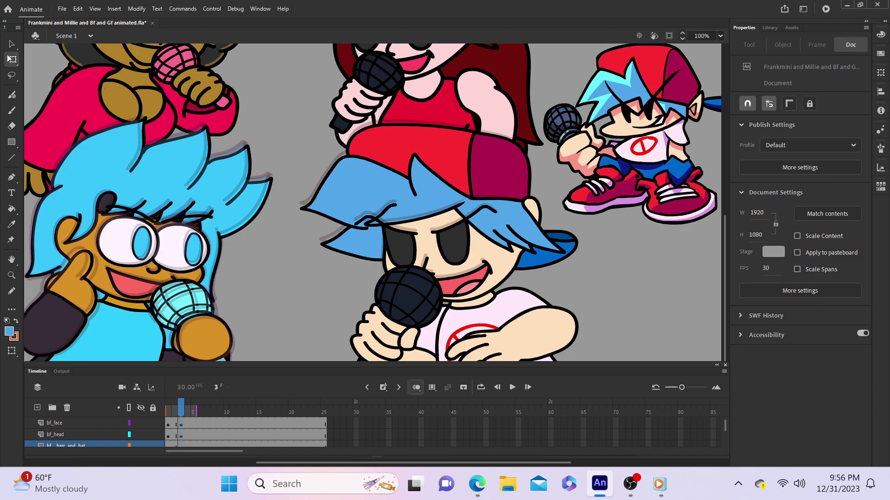
key("comma")
key("comma")
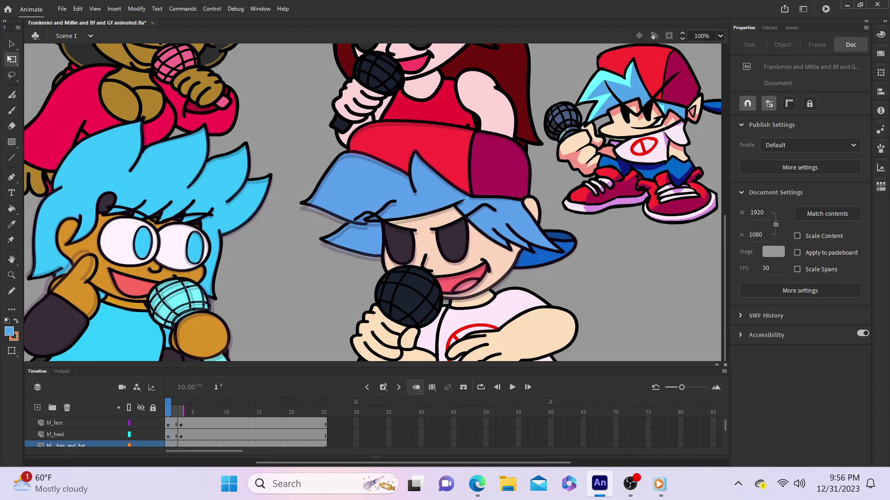
key("period")
key("period")
left_click(78, 435, "shift")
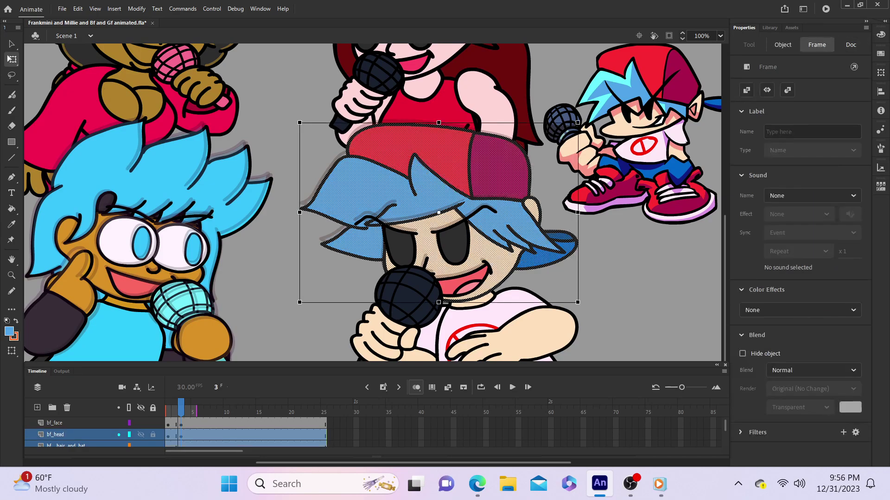
left_click(79, 423, "shift")
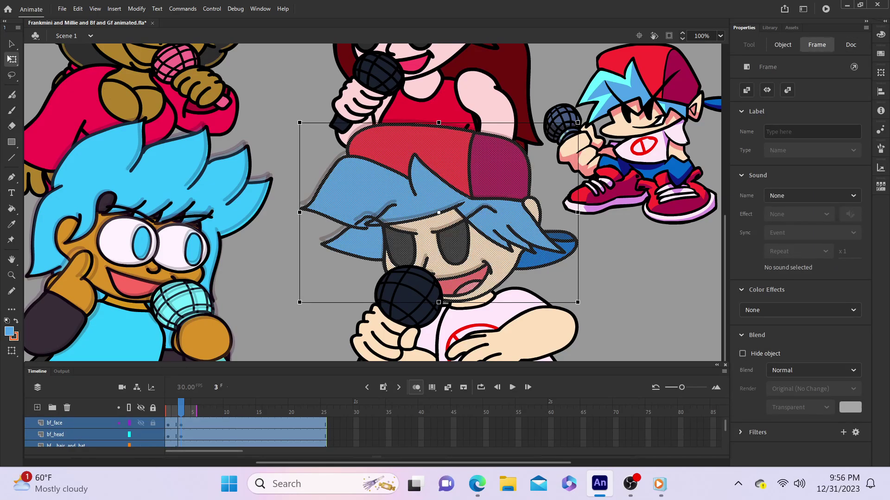
scroll(94, 432, "down", 1)
scroll(94, 432, "up", 2)
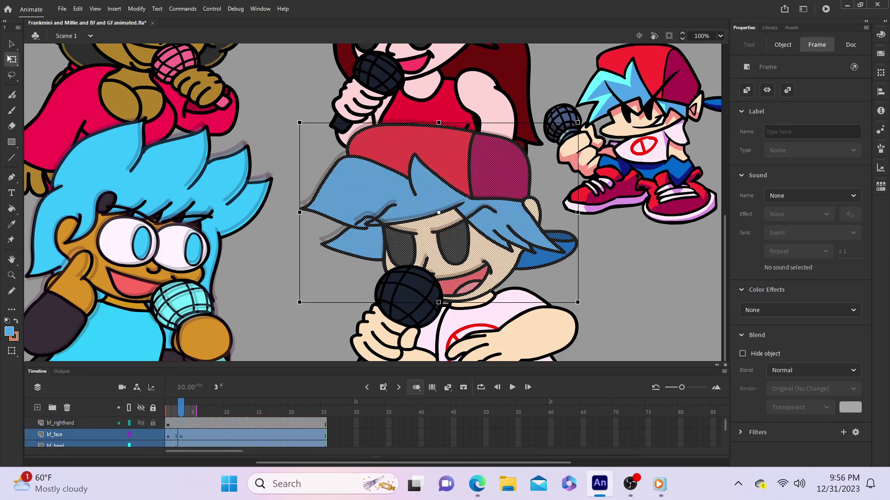
scroll(93, 429, "down", 1)
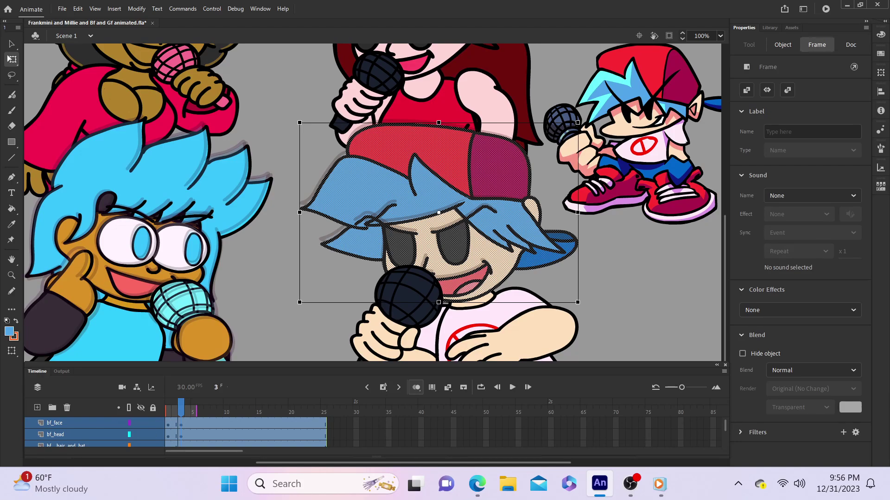
Step: Flip between frame 1 and the frames around frame 3 to recheck the start of Bf's head bob
key("comma")
key("comma")
key("period")
key("period")
key("period")
key("comma")
key("comma")
key("comma")
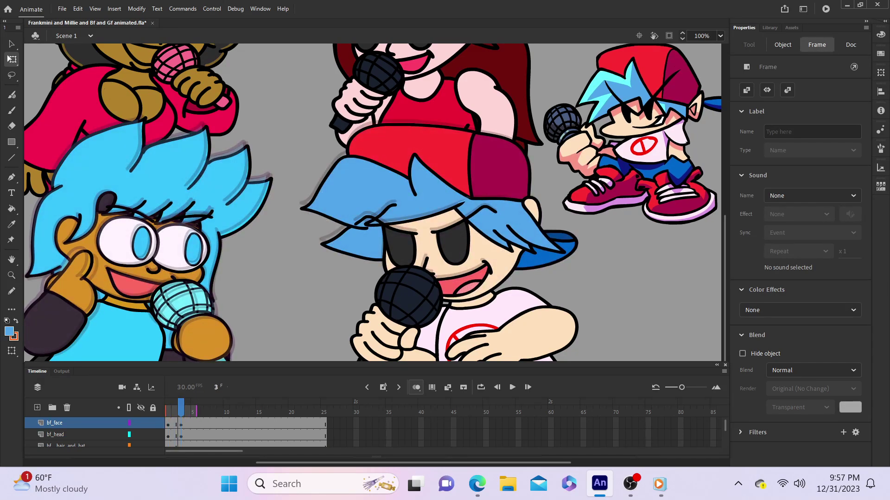
key("period")
key("period")
key("period")
key("period")
key("comma")
key("comma")
key("comma")
key("comma")
key("comma")
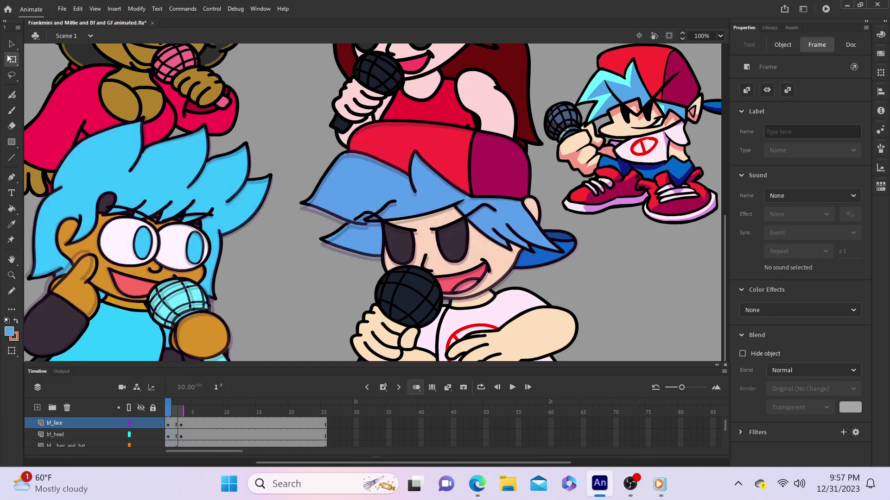
key("period")
key("period")
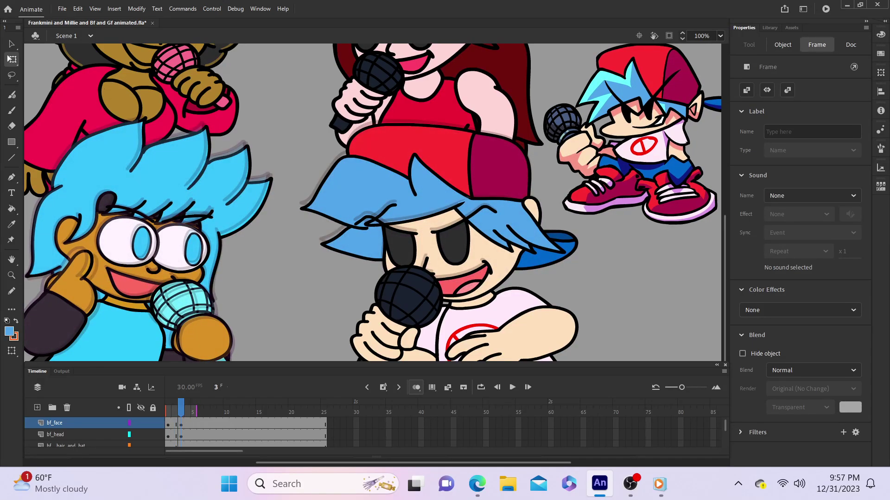
Step: Step between frames 3, 4 and 5 to examine the other characters' motion for timing Bf's next head pose
key("period")
key("period")
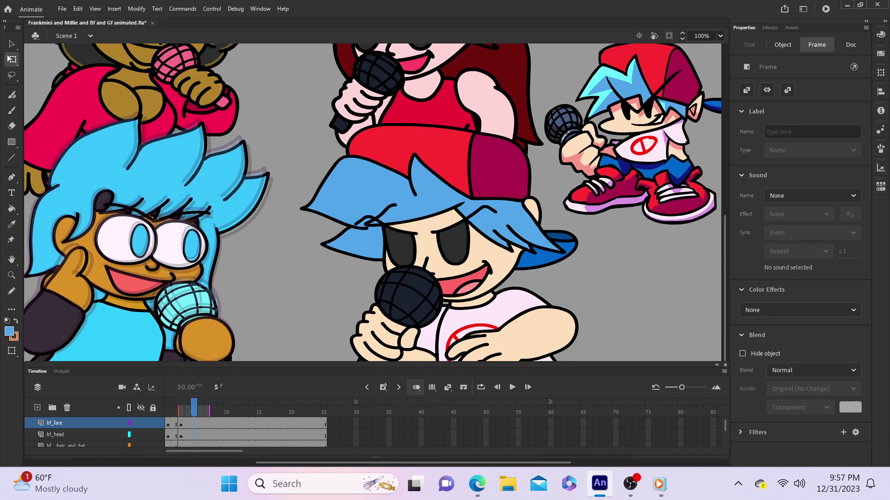
key("comma")
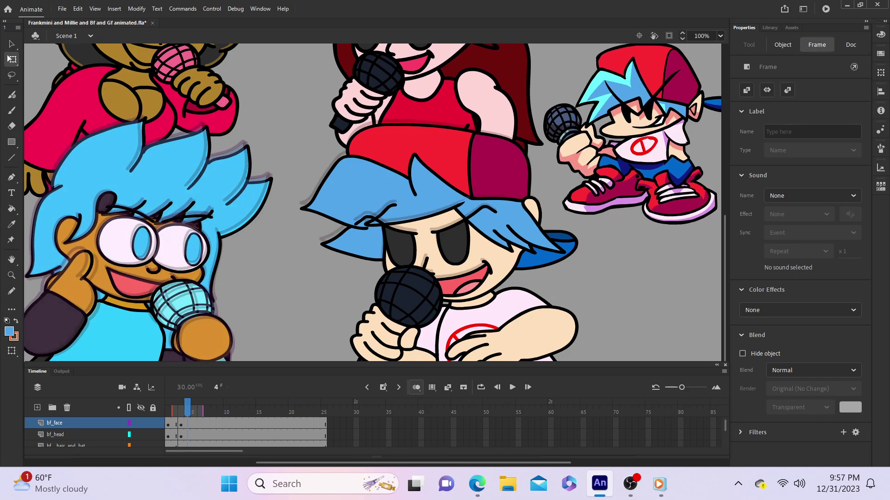
key("period")
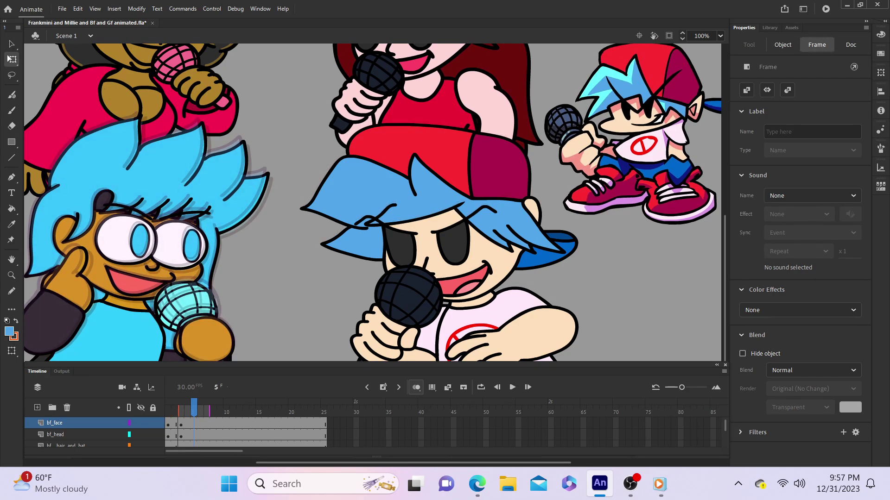
key("comma")
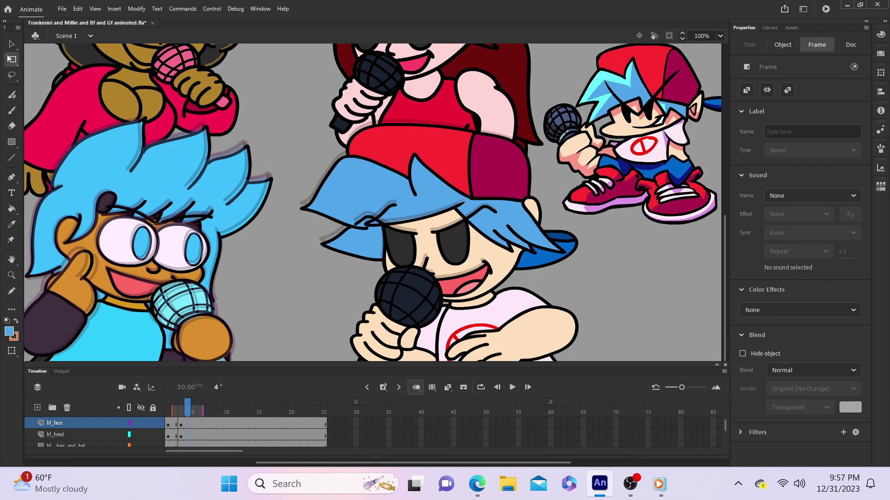
key("comma")
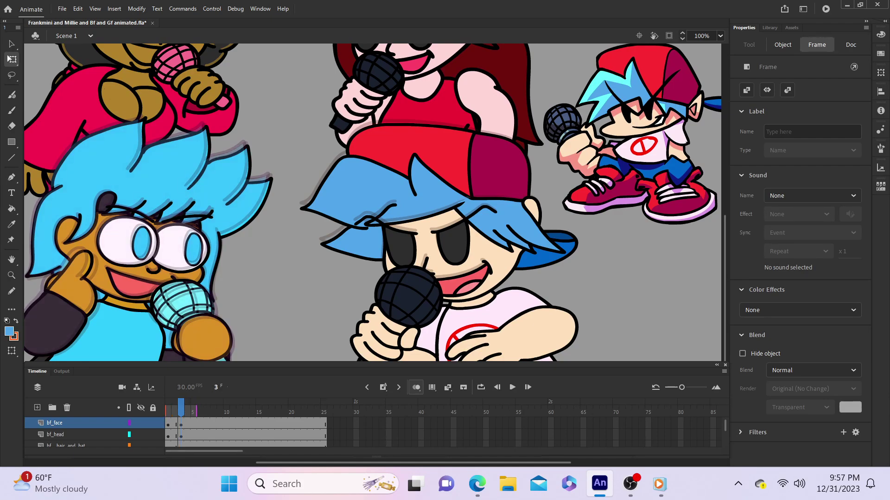
key("period")
left_click(527, 383)
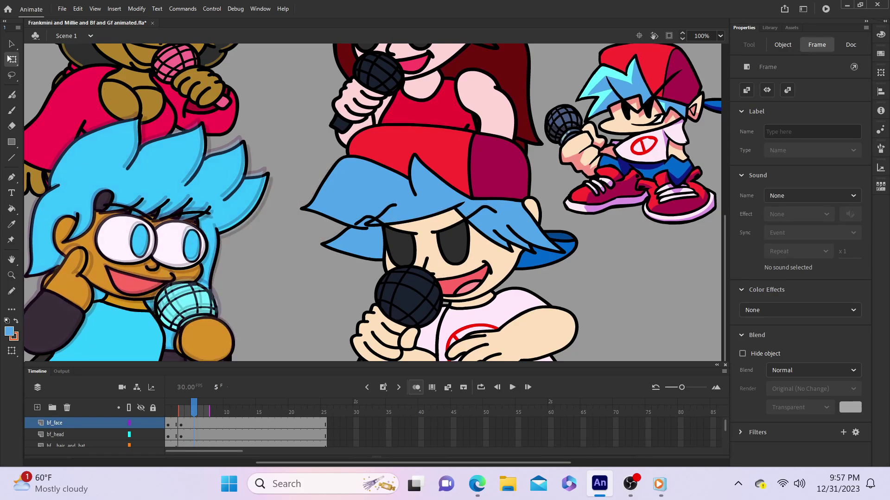
key("comma")
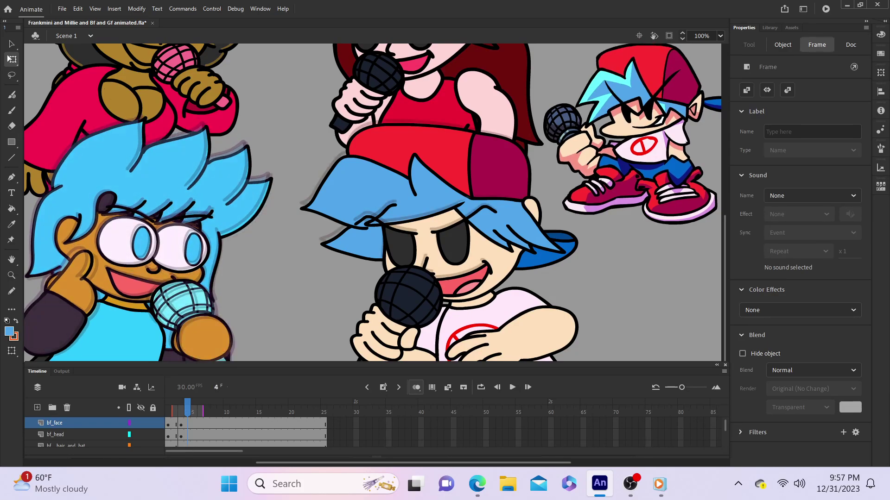
key("period")
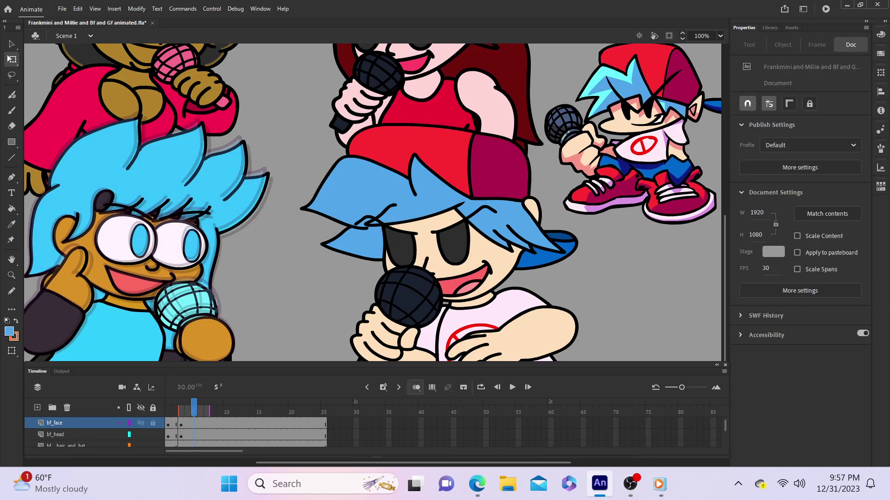
Step: Keyframe Bf's face, head and hair-and-hat layers at frame 5 and rotate them together slightly clockwise to about 598.85 by 390.75
left_click(55, 434)
left_click(55, 423)
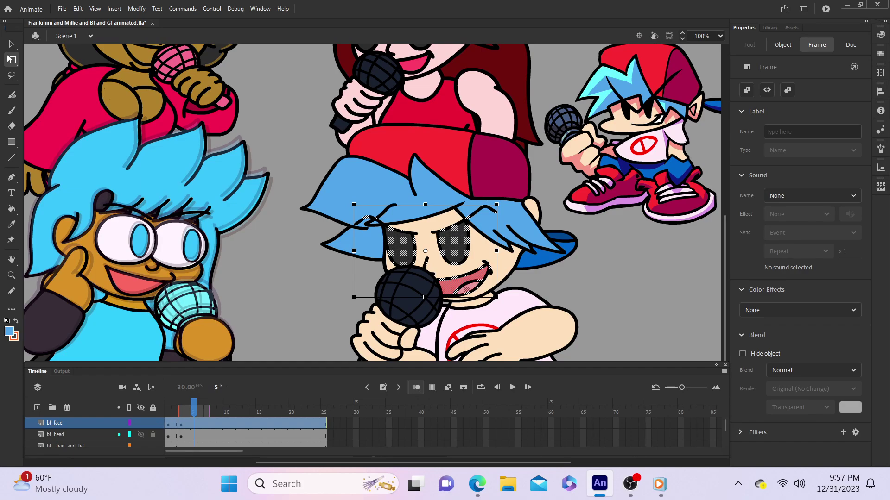
left_click(55, 435, "shift")
key("ctrl+shift+a")
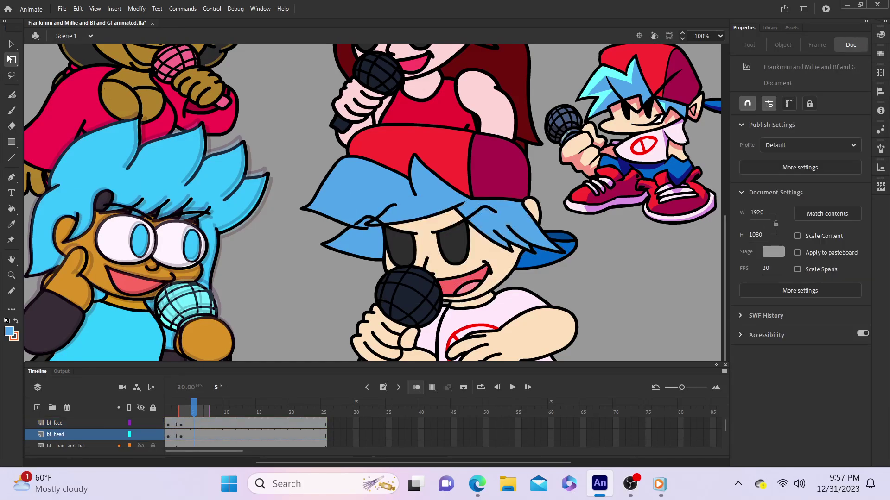
left_click(65, 444)
left_click(55, 435, "shift")
left_click(55, 423, "shift")
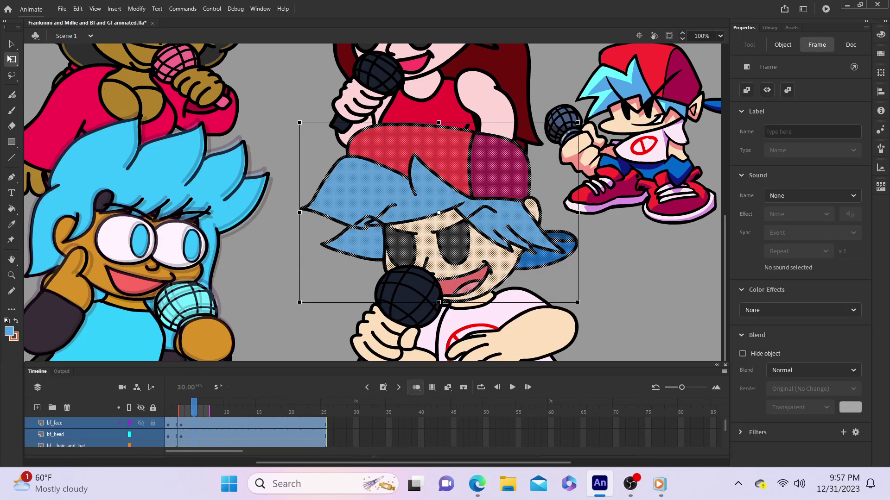
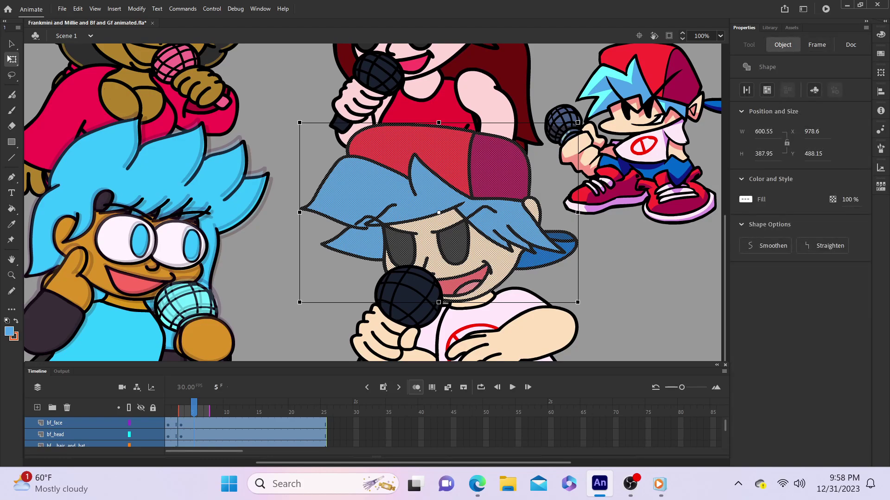
left_click_drag(297, 120, 300, 114)
key("F6")
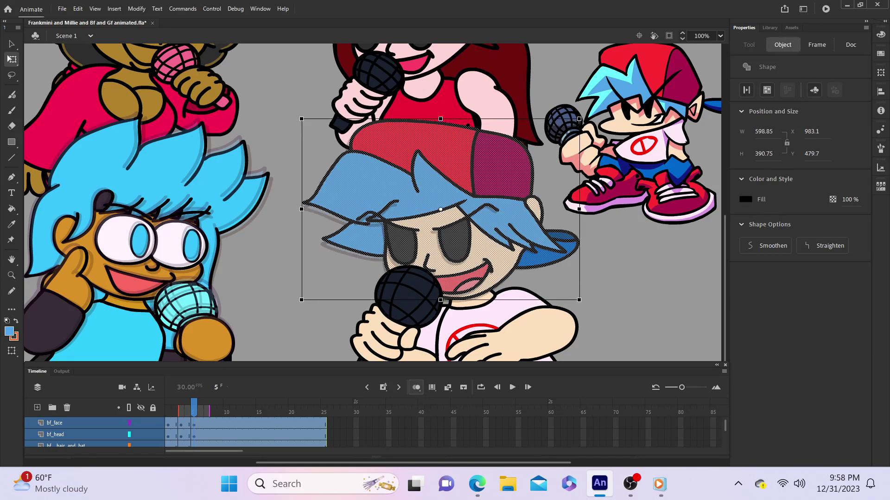
Step: Flip through frames 1 to 5 to examine how Bf's head moves into the frame 5 pose
left_click_drag(193, 408, 168, 408)
key("period")
key("period")
key("period")
key("period")
key("period")
key("period")
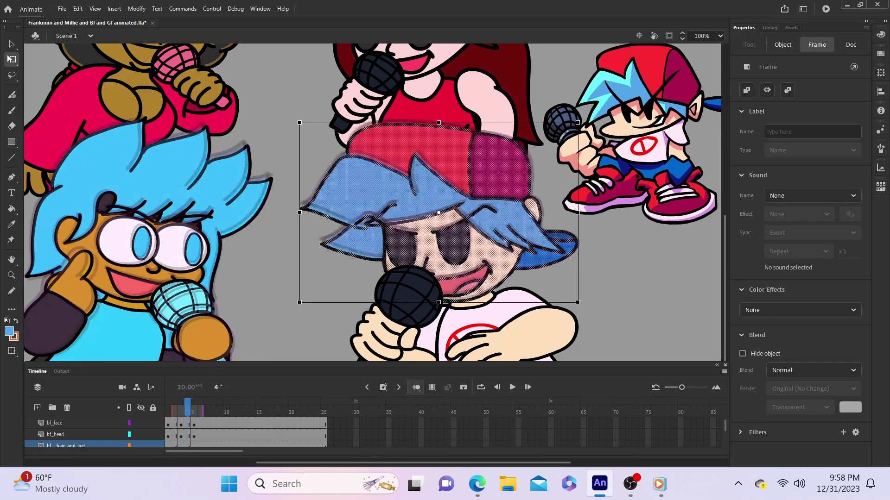
key("comma")
key("comma")
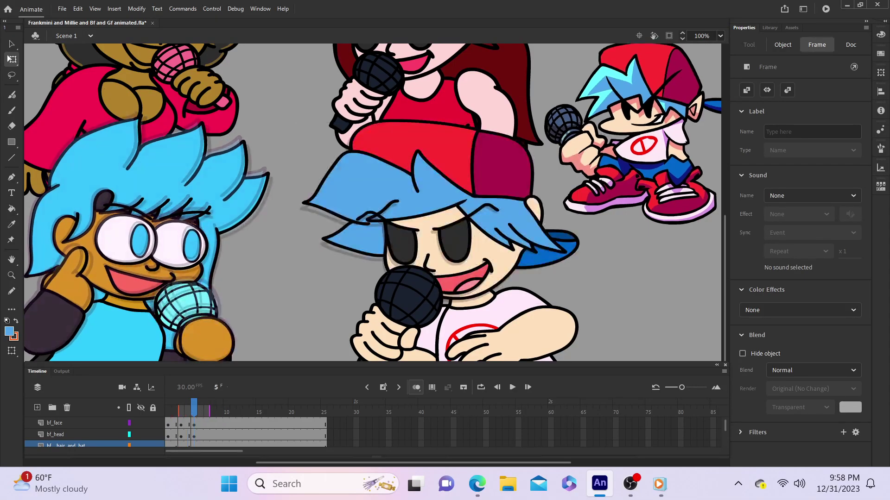
key("period")
key("ctrl+shift+a")
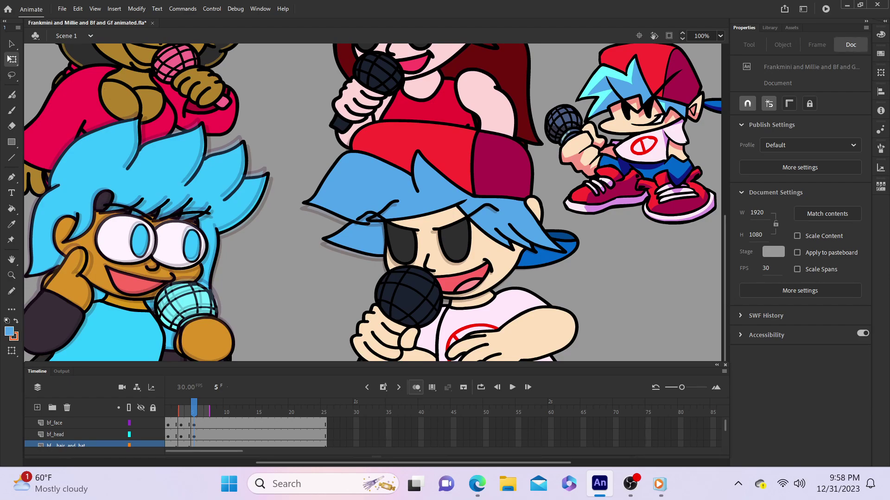
Step: Keyframe Bf's face, head and hair-and-hat layers at frame 7 and rotate them together slightly clockwise to about 596.5 by 394.2
key(".")
key(".")
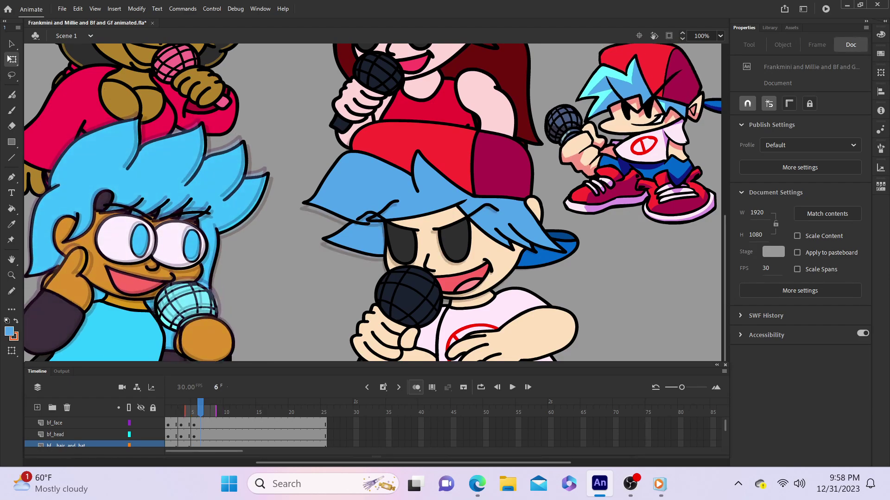
key(".")
key(".")
key("comma")
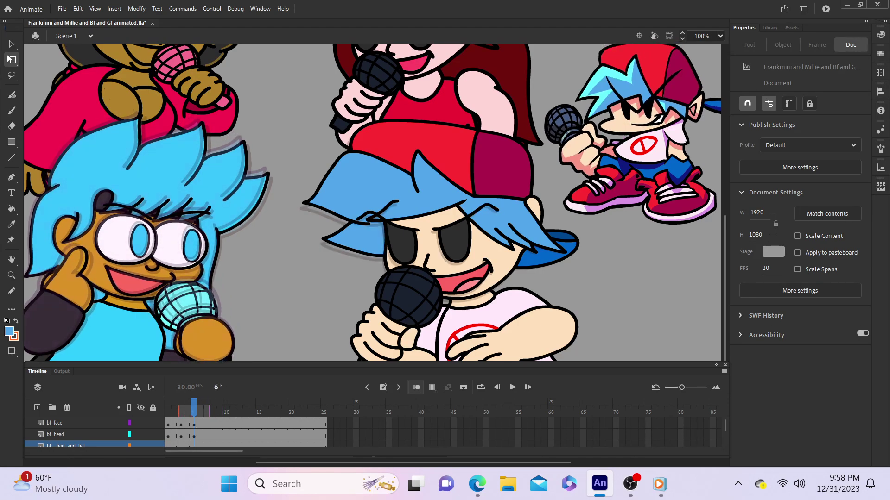
key("period")
key("period")
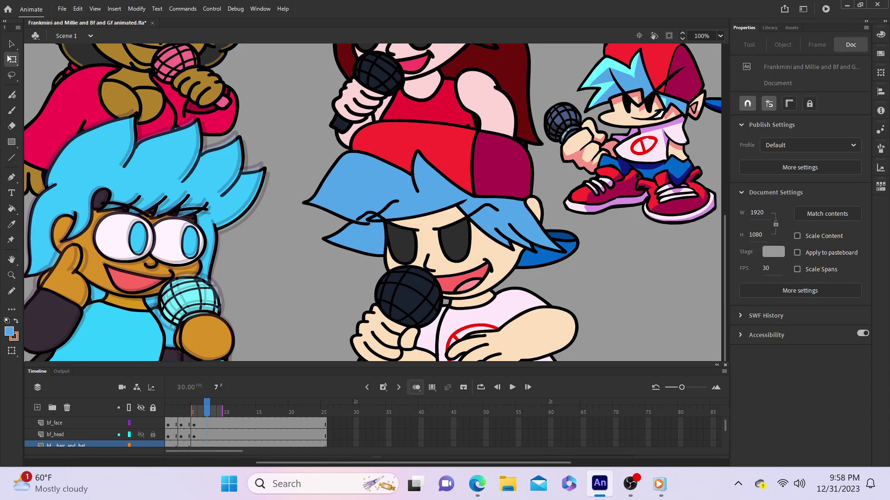
left_click(55, 434, "shift")
left_click(54, 423, "shift")
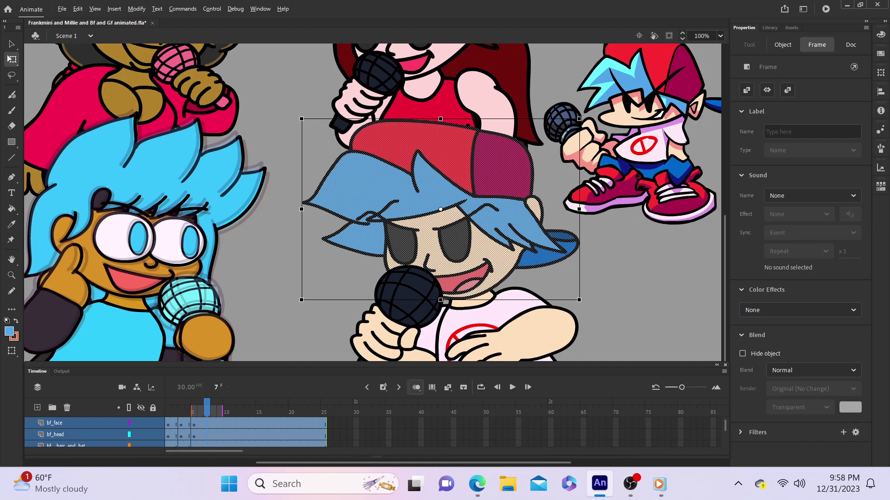
left_click_drag(298, 115, 303, 109)
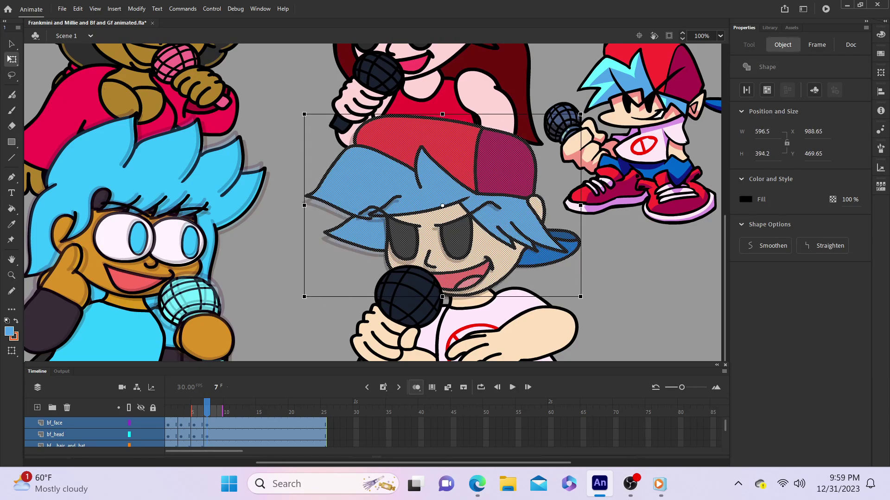
left_click_drag(207, 408, 187, 407)
key("period")
key("period")
key("period")
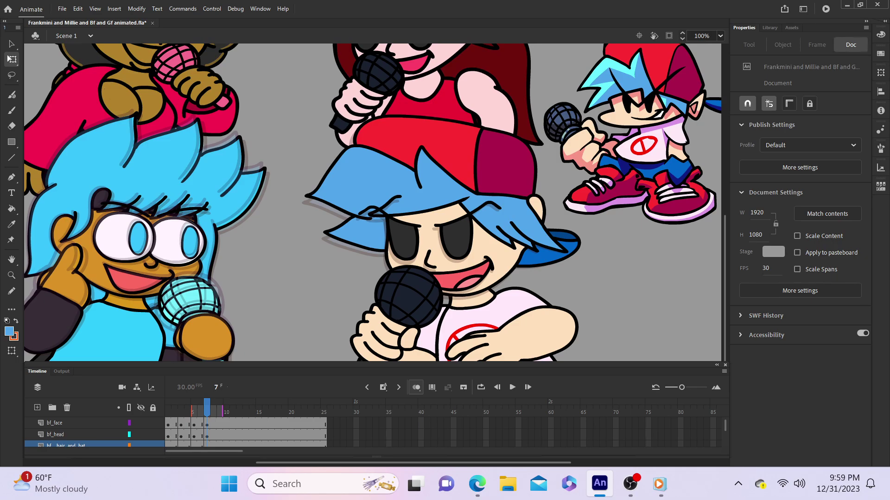
Step: Switch to Windows Media Player, skip three tracks ahead and minimize the player
left_click(659, 484)
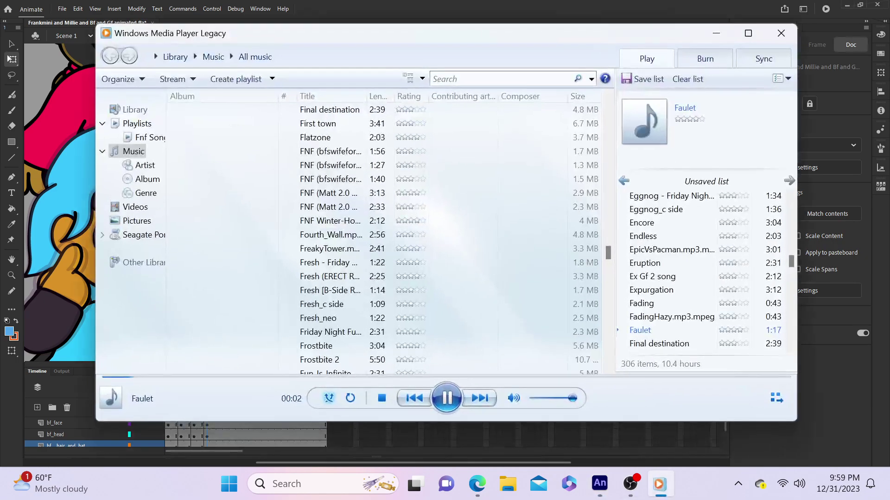
left_click(480, 398)
left_click(480, 398)
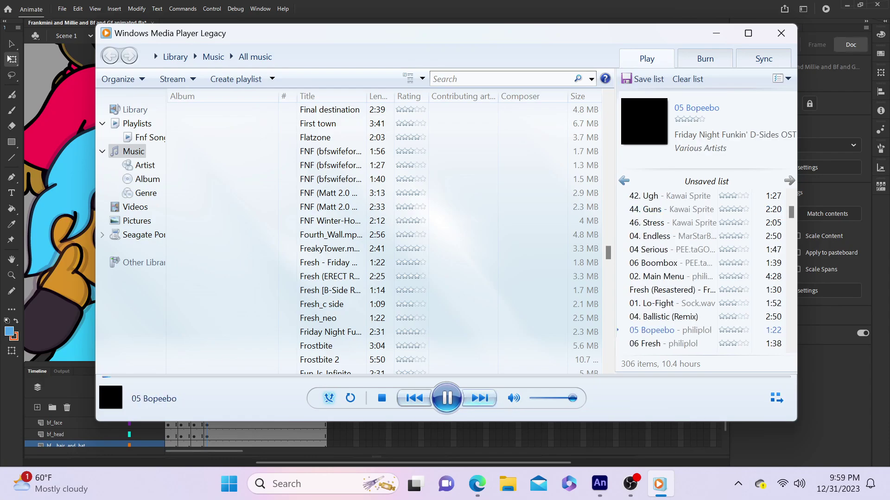
left_click(480, 398)
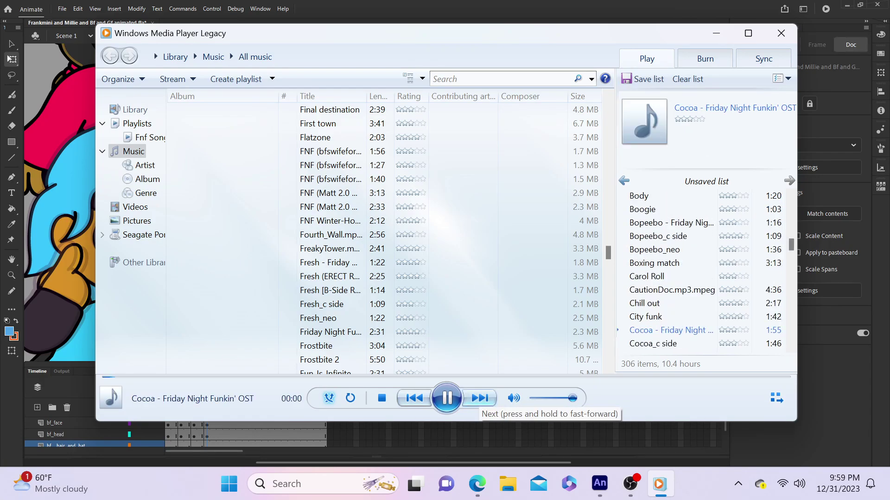
left_click(715, 33)
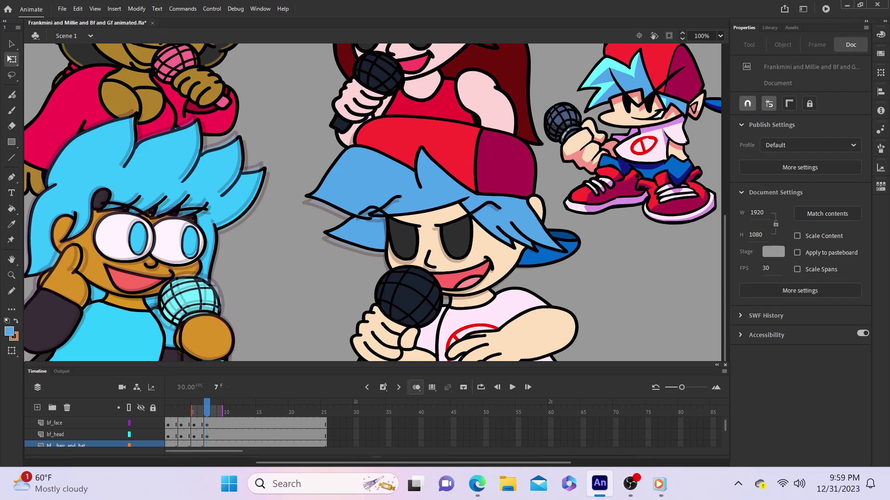
Step: Step between frames 7 and 10 to examine the other characters' motion for timing Bf's next head pose
key("period")
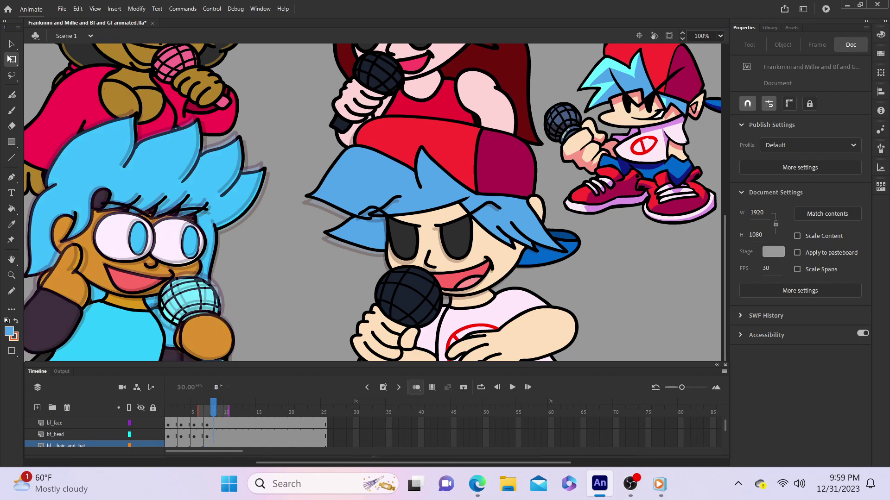
key("period")
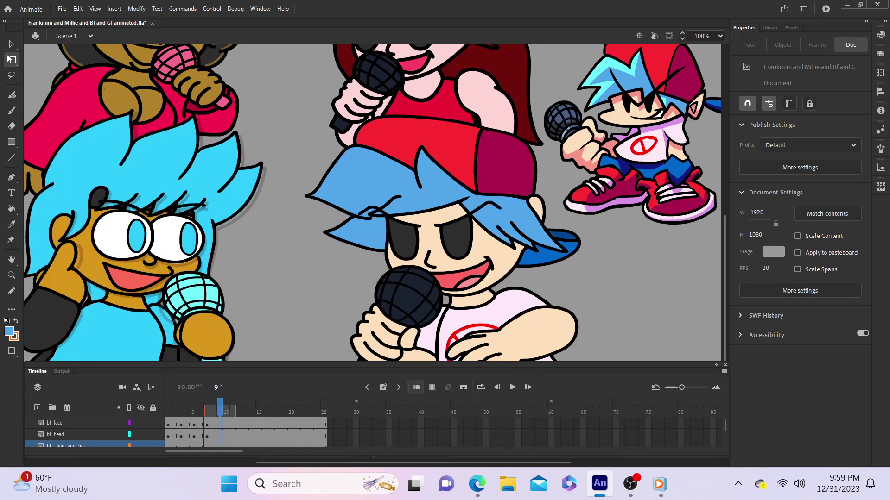
key("comma")
key("period")
key("comma")
key("period")
key("period")
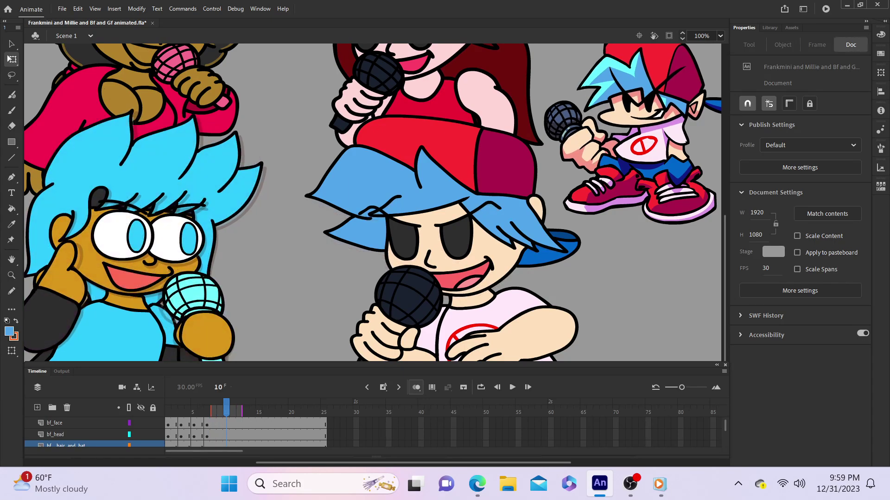
key("comma")
key("comma")
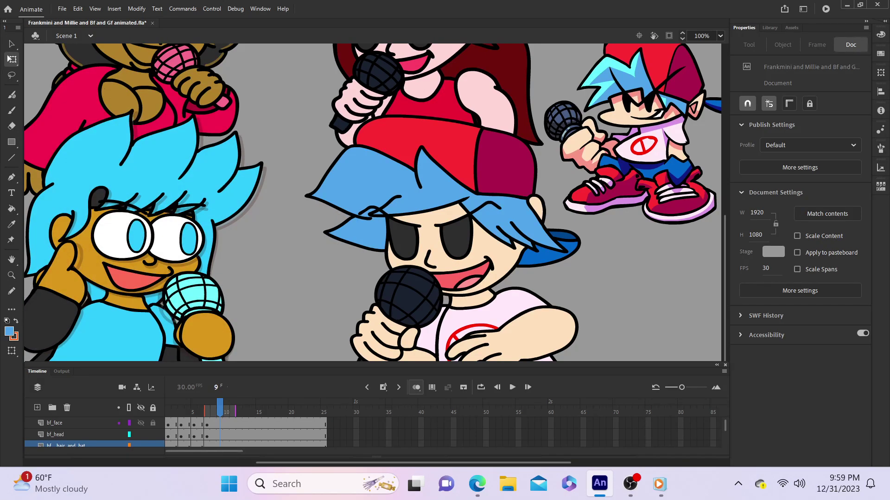
Step: Keyframe Bf's face, head and hair-and-hat layers at frame 9 and rotate them together slightly clockwise to about 593.75 by 397.6
left_click(55, 434)
left_click(65, 444)
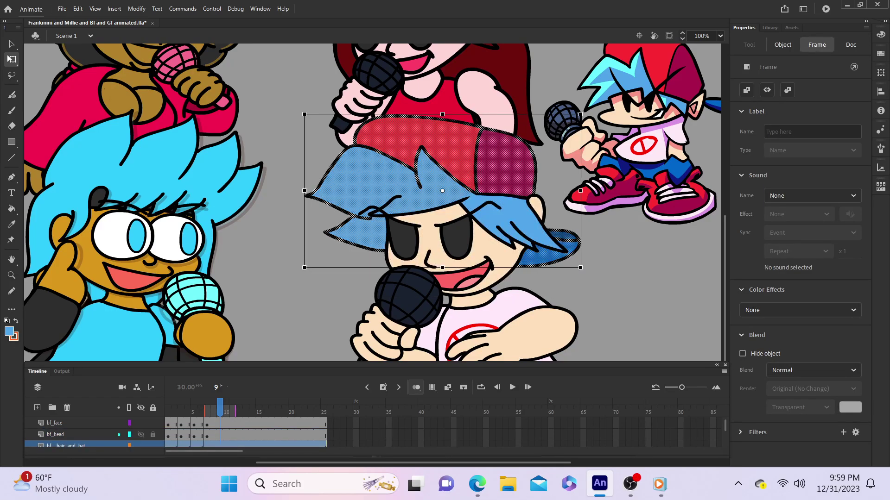
left_click(55, 434, "shift")
left_click(55, 423, "shift")
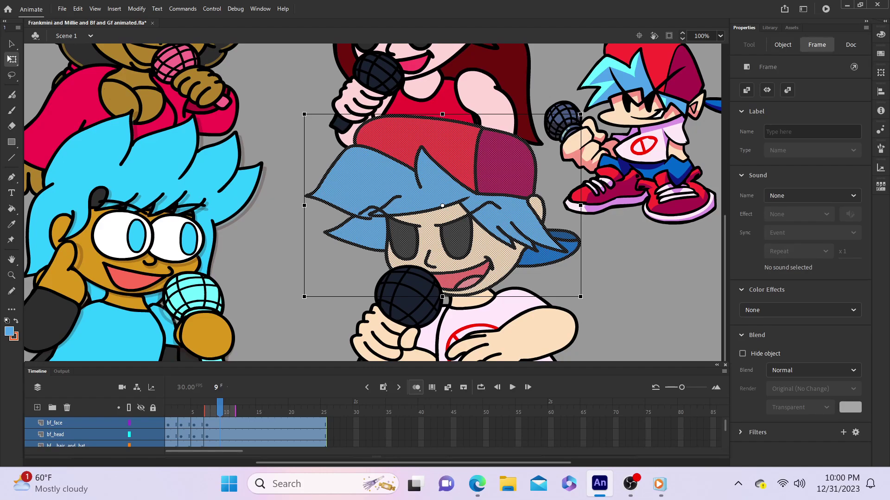
left_click_drag(304, 114, 306, 107)
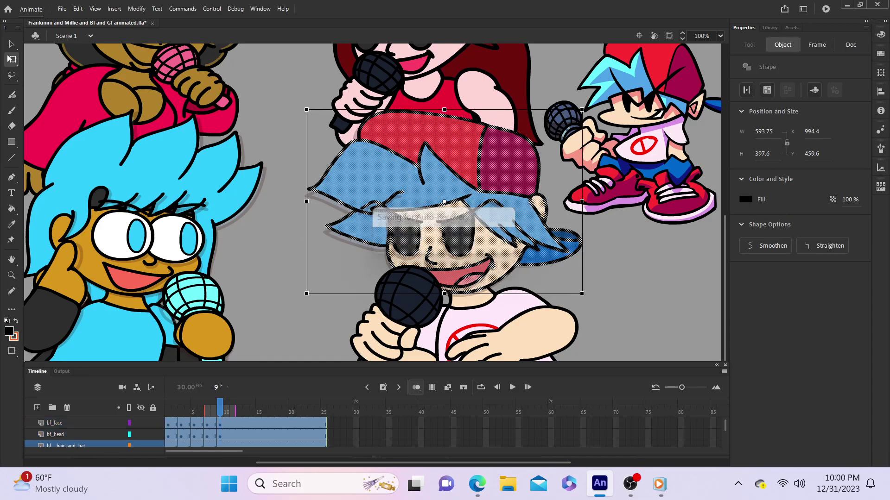
Step: Flip repeatedly back and forth through frames 1 to 10 to examine Bf's head bob up to the frame 9 pose
key("comma")
key("comma")
key("comma")
key("comma")
key("comma")
key("comma")
key("comma")
key("period")
key("period")
key("period")
key("period")
key("period")
key("period")
key("period")
key("period")
key("period")
key("period")
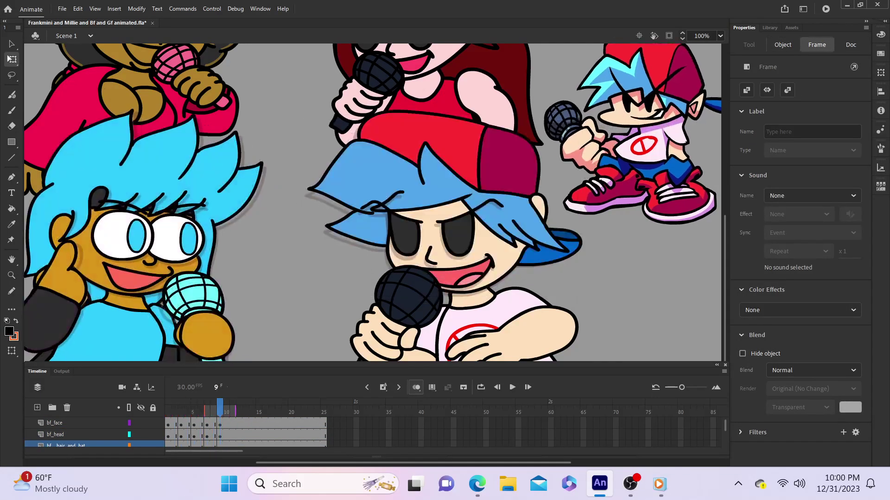
key("comma")
key("comma")
key("comma")
key("comma")
key("comma")
key("comma")
key("comma")
key("comma")
key("period")
key("period")
key("period")
key("period")
key("period")
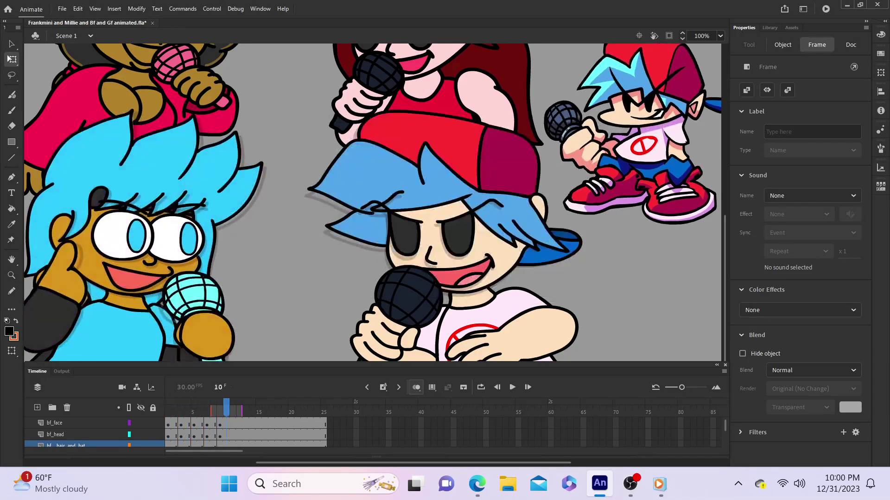
key("comma")
key("comma")
key("comma")
key("comma")
key("comma")
key("comma")
key("comma")
key("comma")
key("comma")
key("period")
key("period")
key("period")
key("period")
key("period")
key("period")
key("period")
key("period")
key("period")
key("period")
key("period")
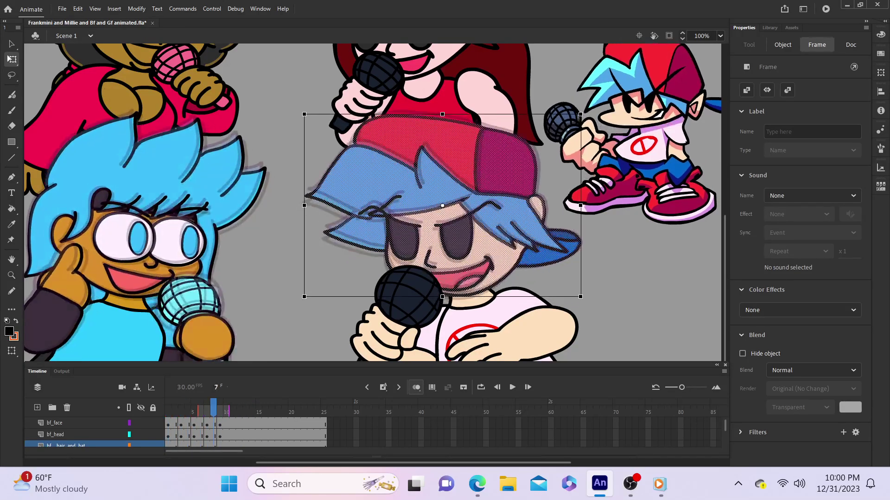
key("comma")
key("comma")
key("comma")
key("comma")
key("comma")
key("comma")
key("comma")
key("comma")
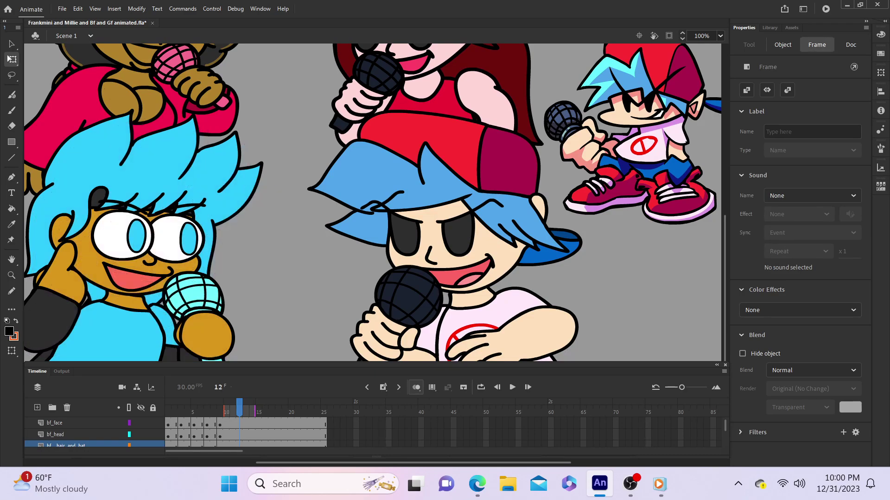
Step: Step between frames 12 and 16 to examine where the other characters start their next bob
key("period")
key("period")
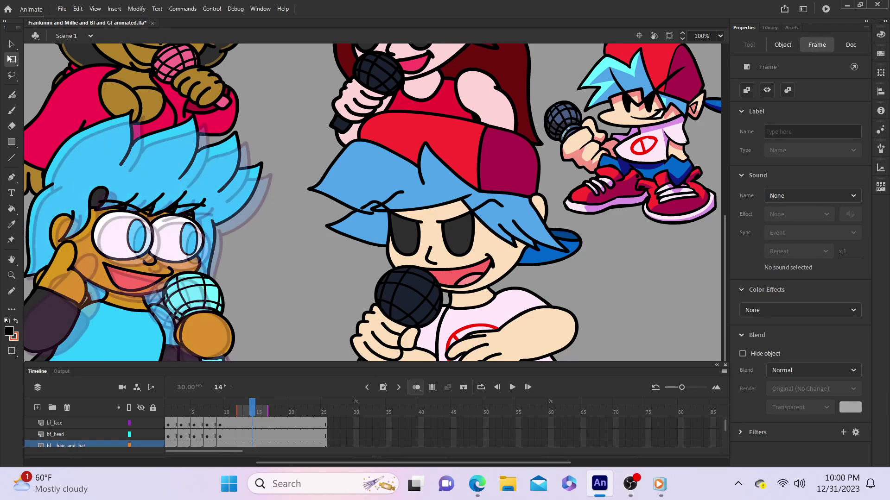
key("comma")
key("comma")
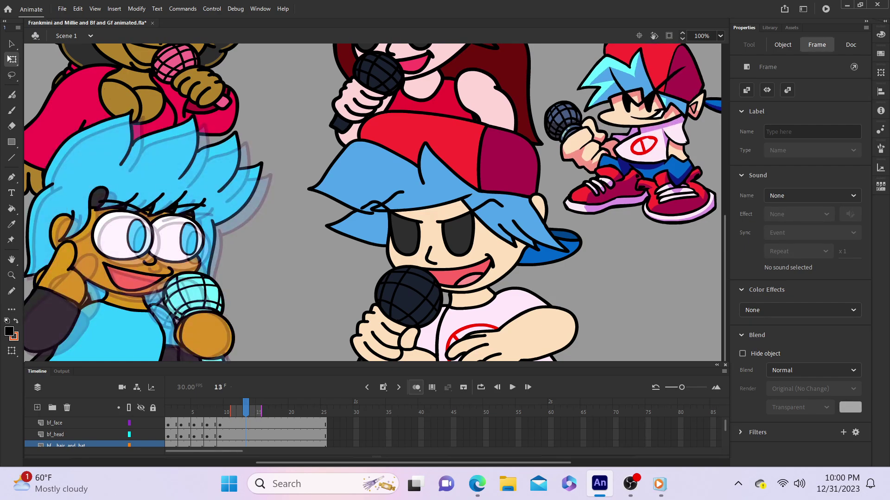
key("period")
key("period")
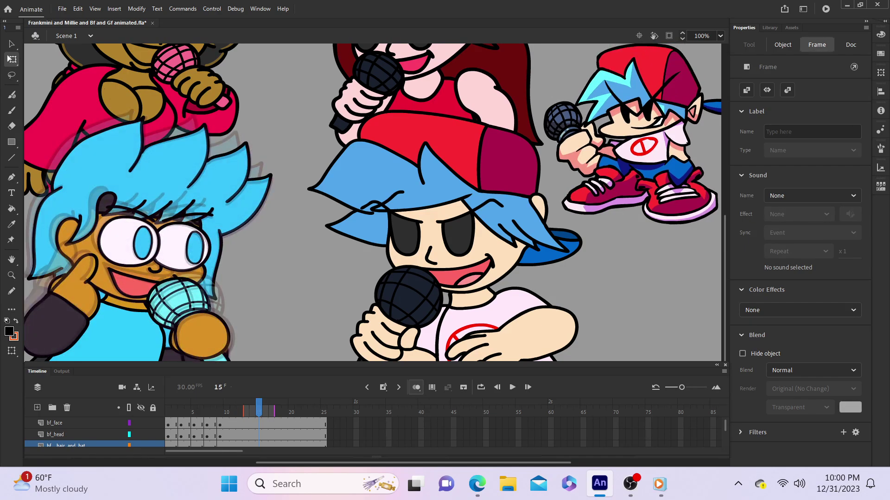
key("comma")
key("comma")
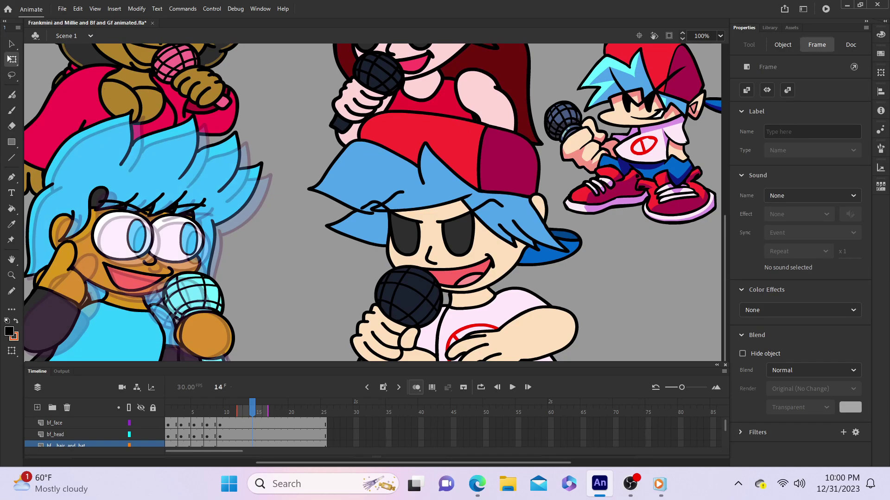
key("period")
key("comma")
key("comma")
key("period")
key("period")
key("period")
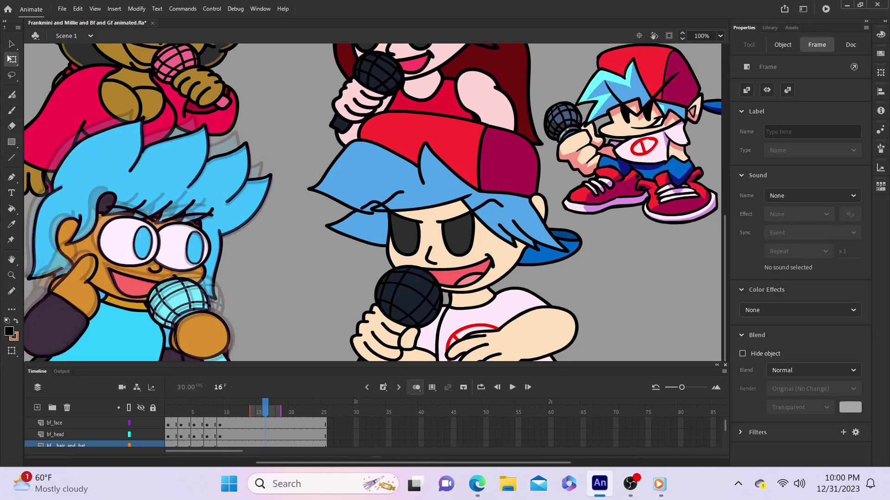
key("comma")
key("comma")
key("period")
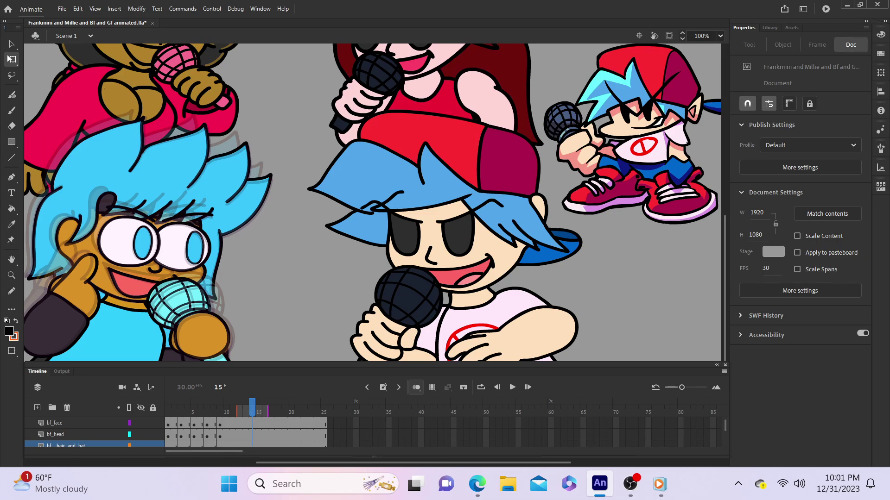
Step: Advance to frame 15, switch to Windows Media Player to skip to the following track, and return to the animation
key(".")
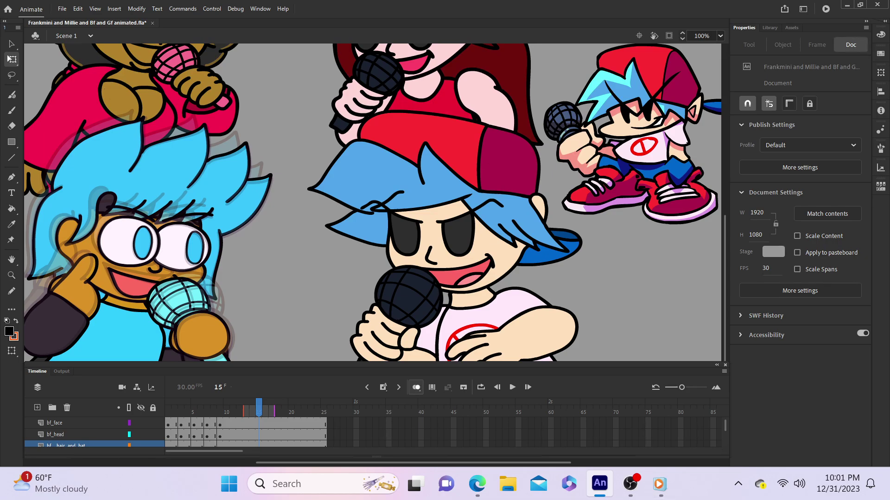
left_click(659, 484)
left_click(480, 398)
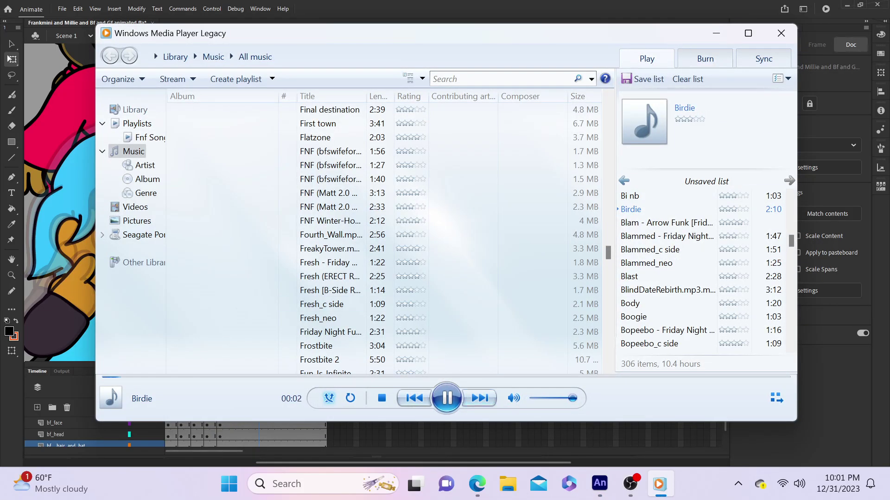
left_click(716, 33)
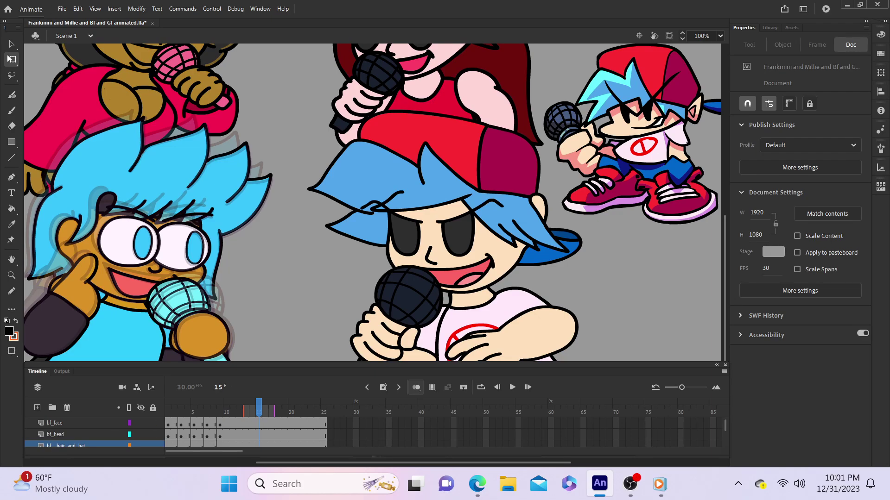
Step: Copy the bf_face keyframe from frame 1 and paste it at frame 15 of the same layer
left_click(168, 424)
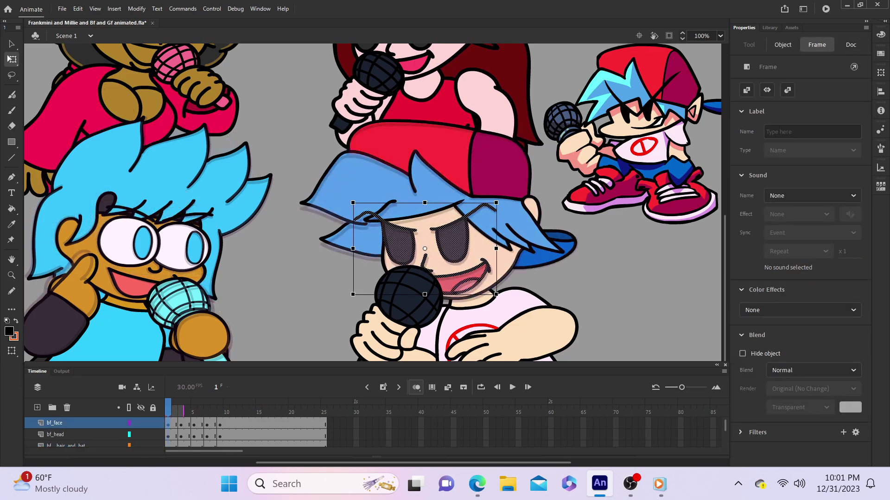
right_click(168, 423)
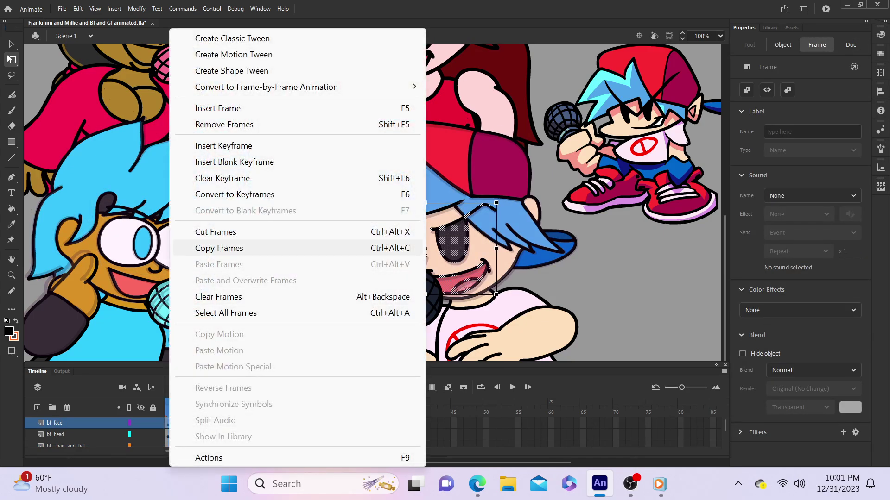
left_click(219, 248)
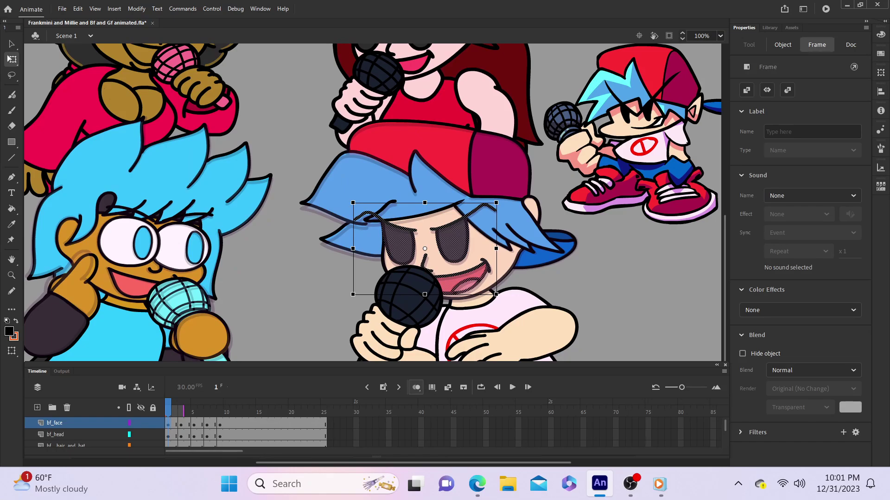
left_click(259, 423)
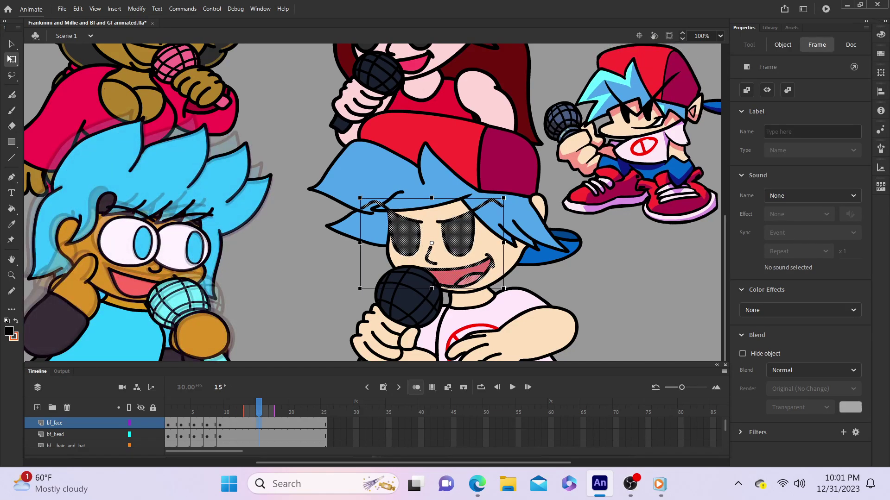
key("comma")
key("comma")
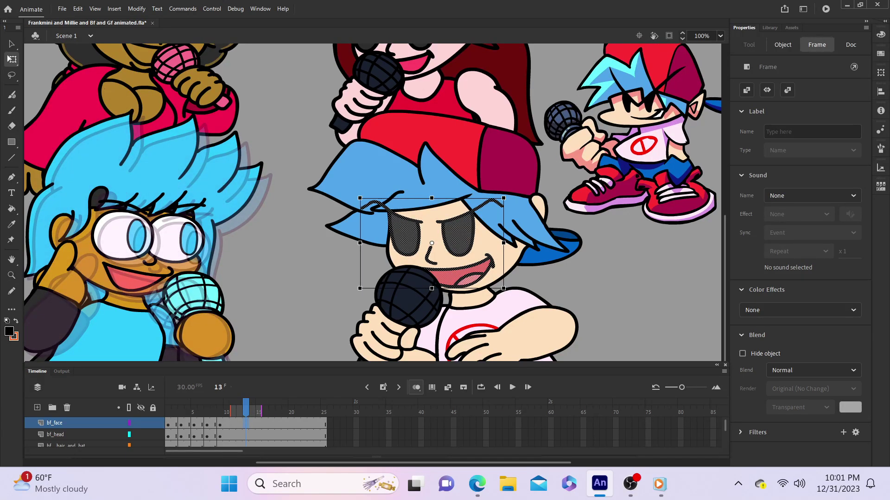
key("period")
key("period")
right_click(258, 423)
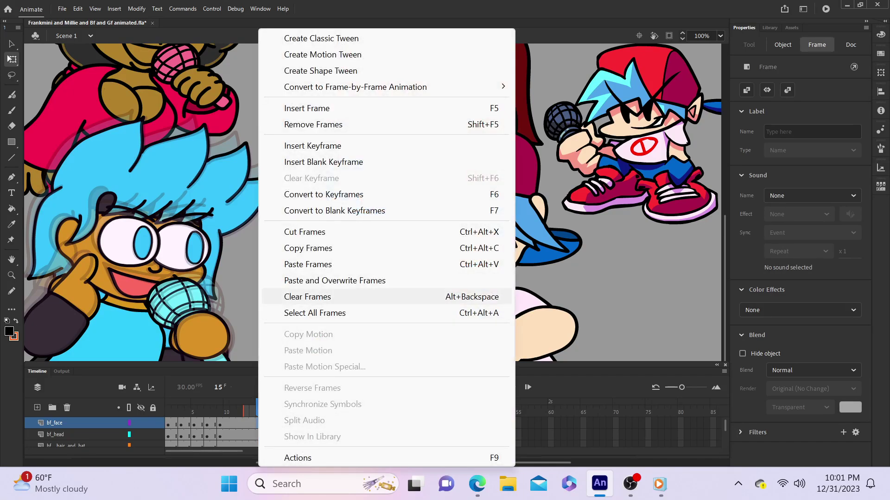
left_click(307, 264)
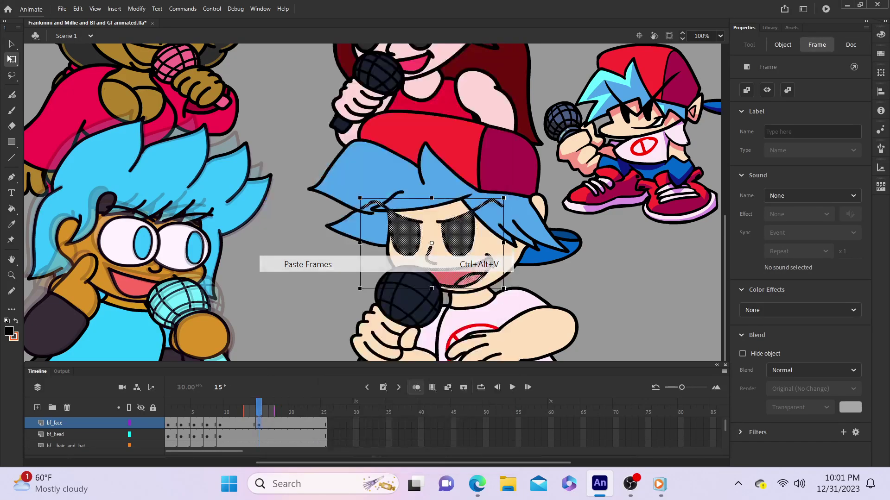
Step: Step back and forth between frames 13 and 16 to examine the face pose pasted at frame 15
key("comma")
key("comma")
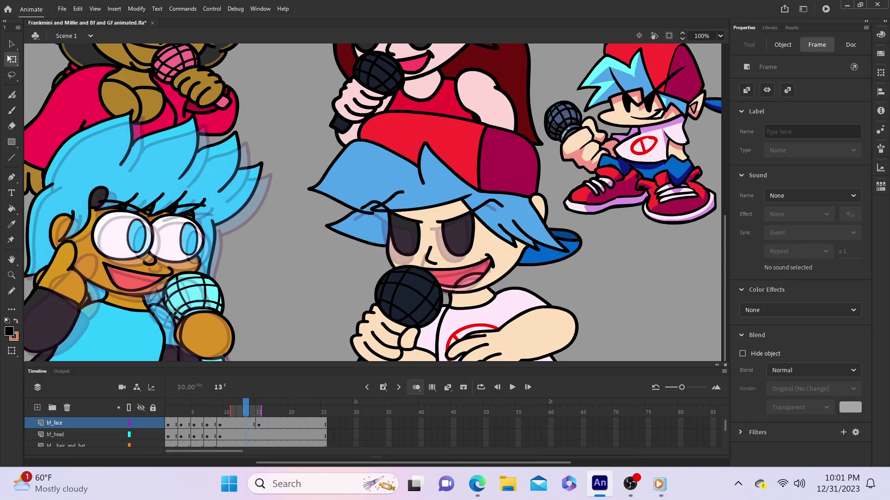
key("period")
key("period")
key("period")
key("comma")
key("comma")
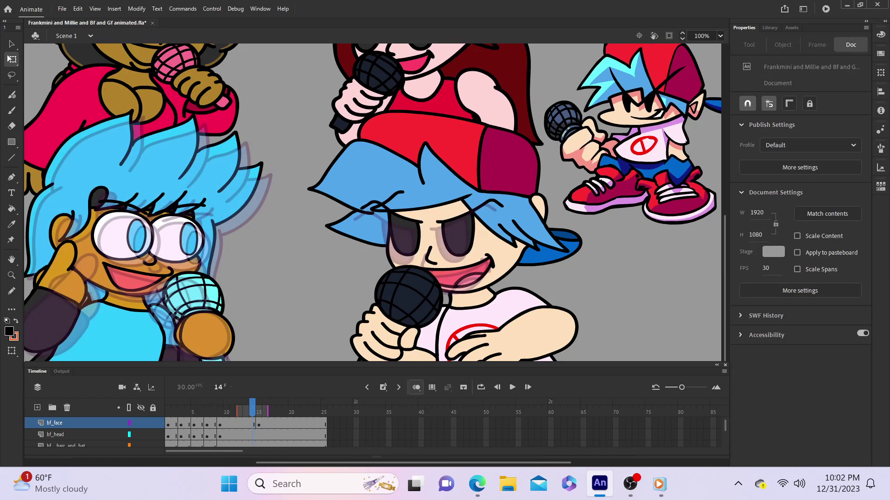
Step: Copy the bf_head keyframe from frame 1 and paste it at frame 15 of the same layer
key("shift+comma")
left_click(168, 435)
right_click(168, 435)
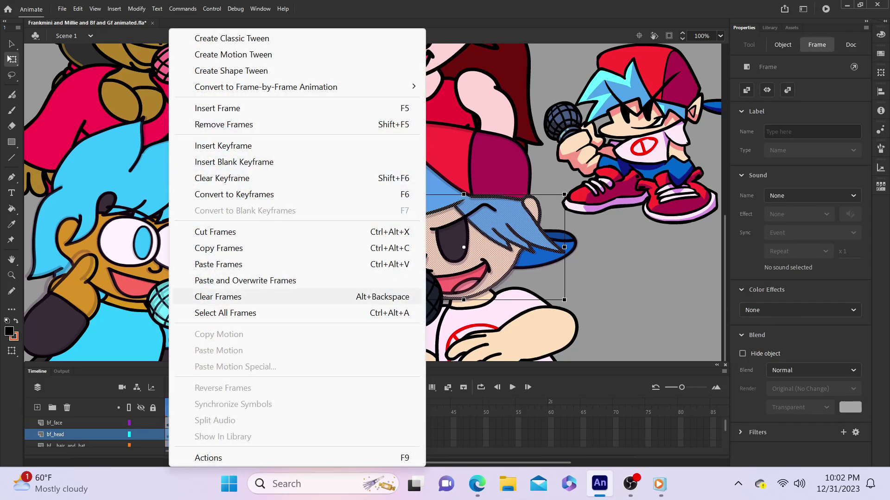
left_click(218, 248)
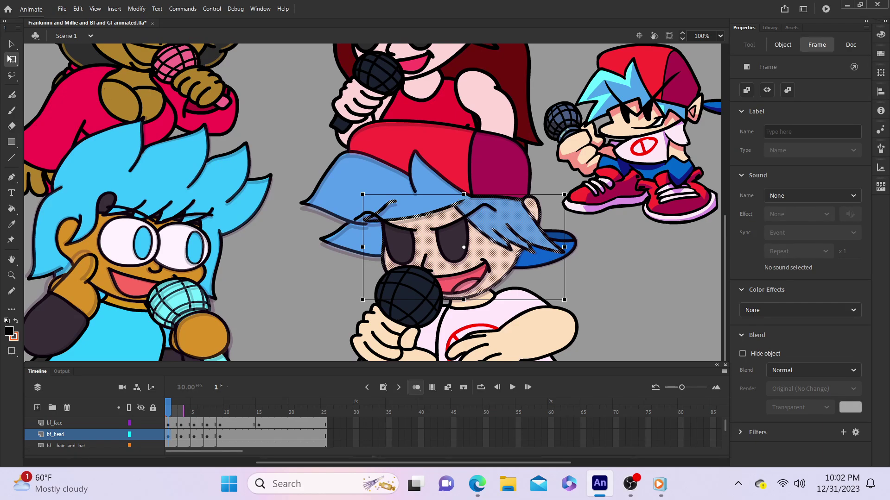
scroll(93, 431, "down", 1)
scroll(93, 431, "up", 1)
right_click(259, 434)
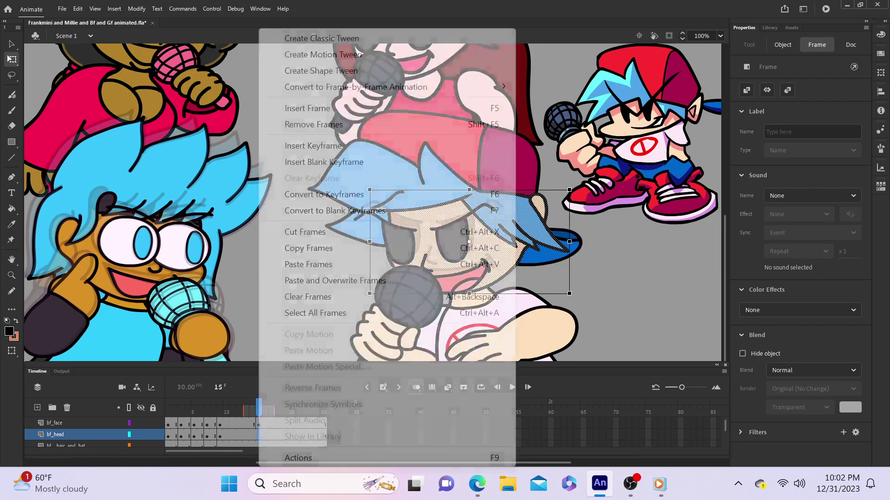
left_click(297, 265)
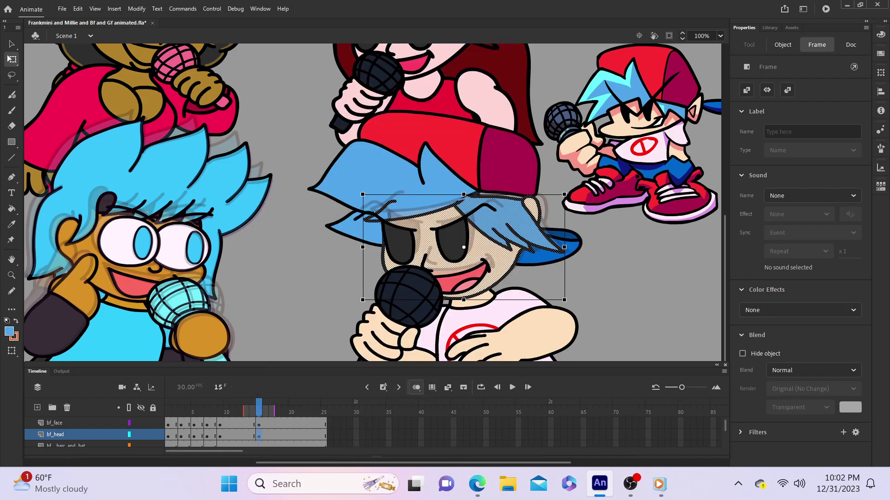
Step: Copy the hair-and-hat layer's frame 1 keyframe and paste it at frame 15 of the same layer
scroll(92, 431, "down", 1)
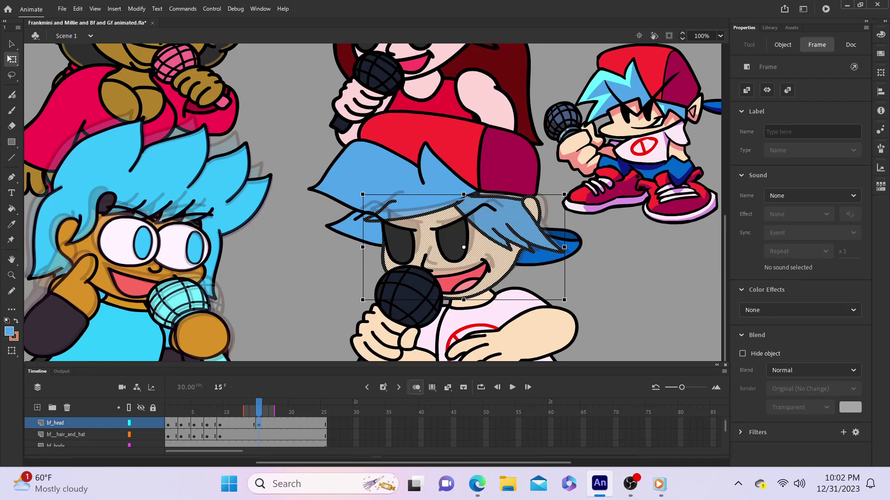
right_click(168, 434)
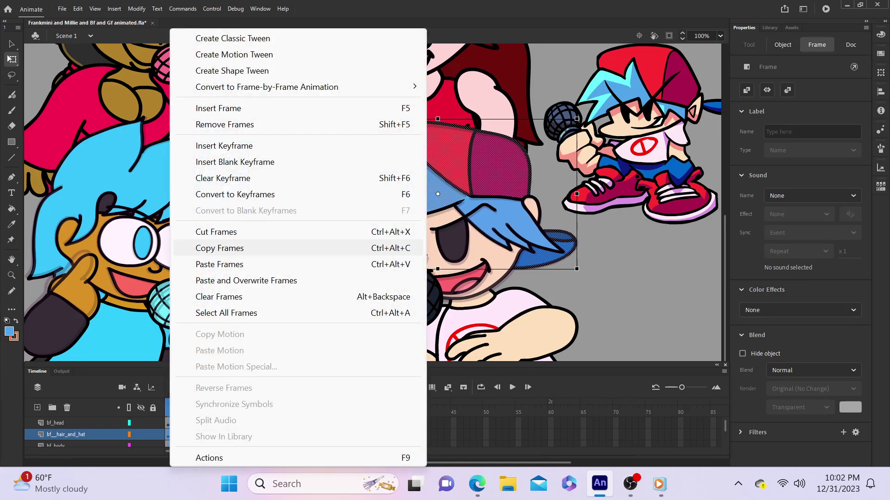
left_click(220, 248)
right_click(258, 435)
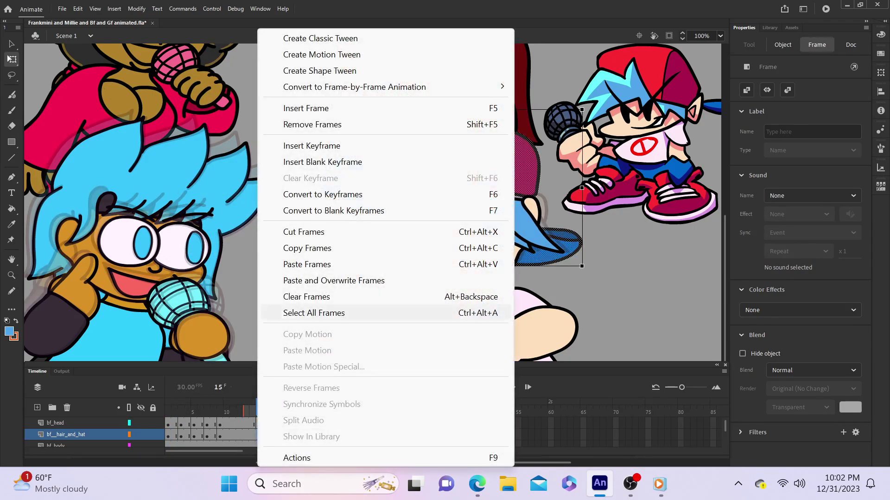
left_click(316, 261)
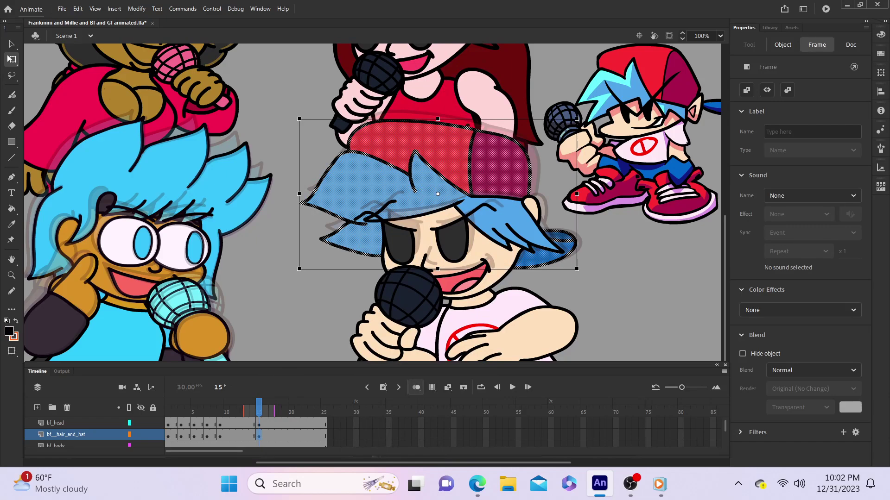
Step: Copy the bf_face keyframe from frame 3 and paste it at frame 17 of the same layer
scroll(93, 435, "up", 1)
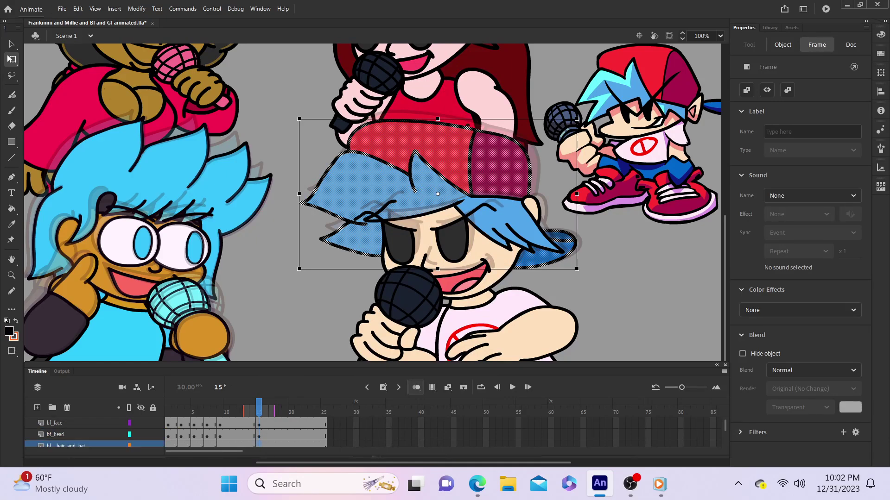
scroll(93, 434, "up", 1)
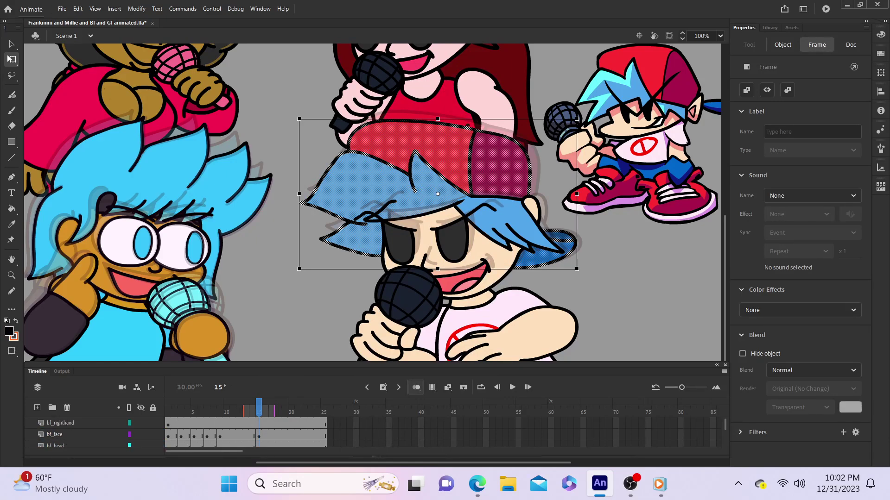
right_click(181, 435)
left_click(232, 248)
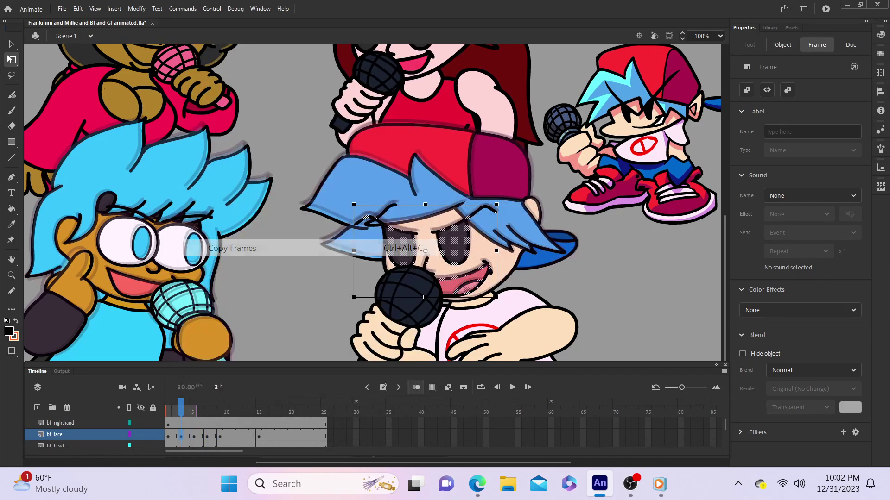
right_click(270, 435)
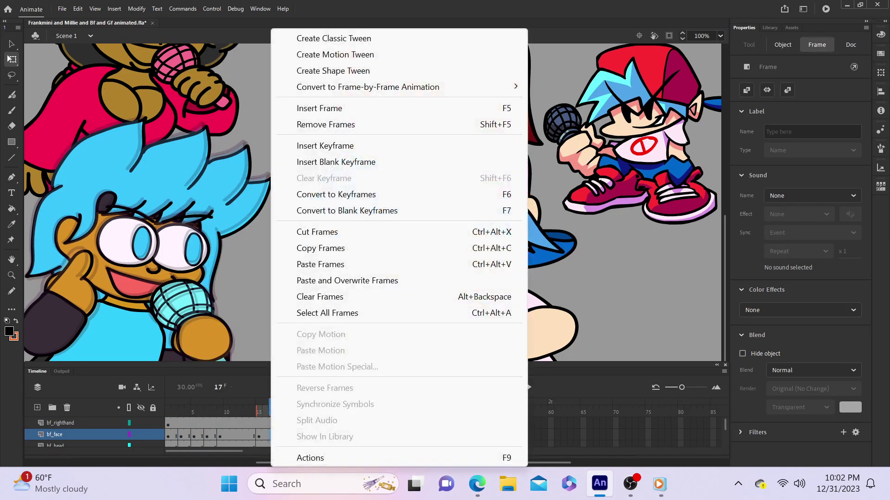
left_click(321, 264)
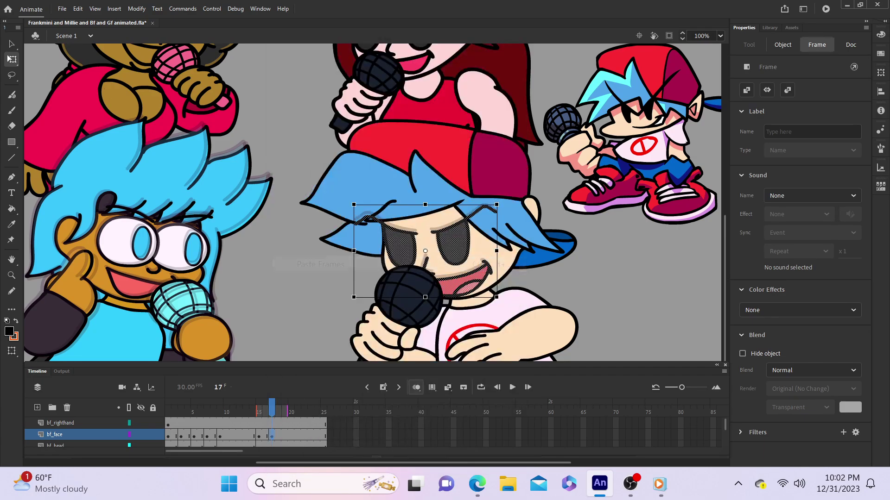
Step: Copy the bf_head keyframe from frame 3 and paste it at frame 17 of the same layer
scroll(292, 432, "down", 1)
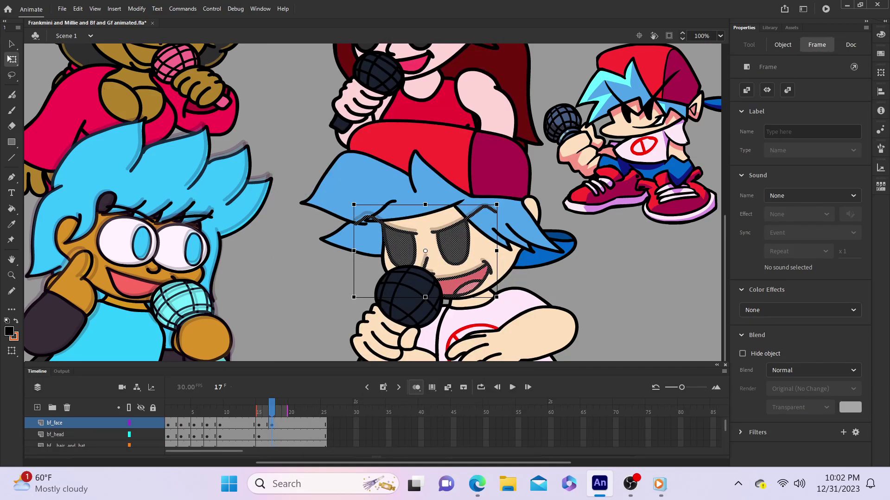
right_click(181, 434)
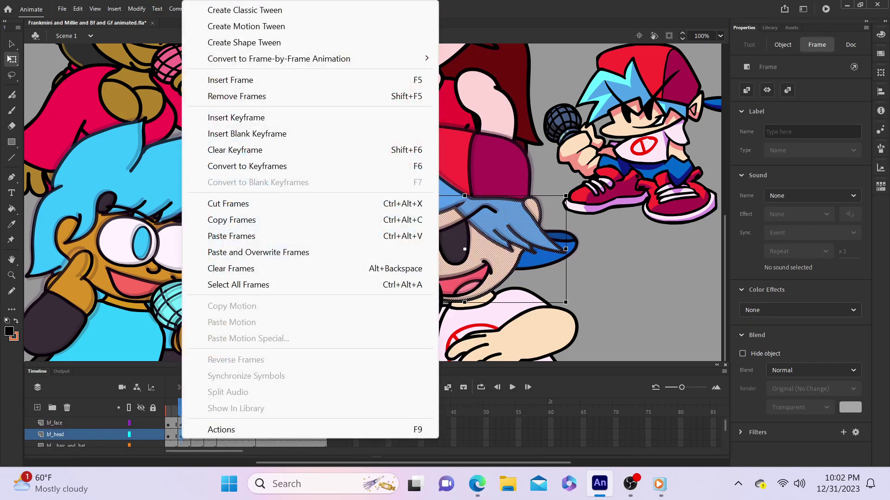
left_click(231, 219)
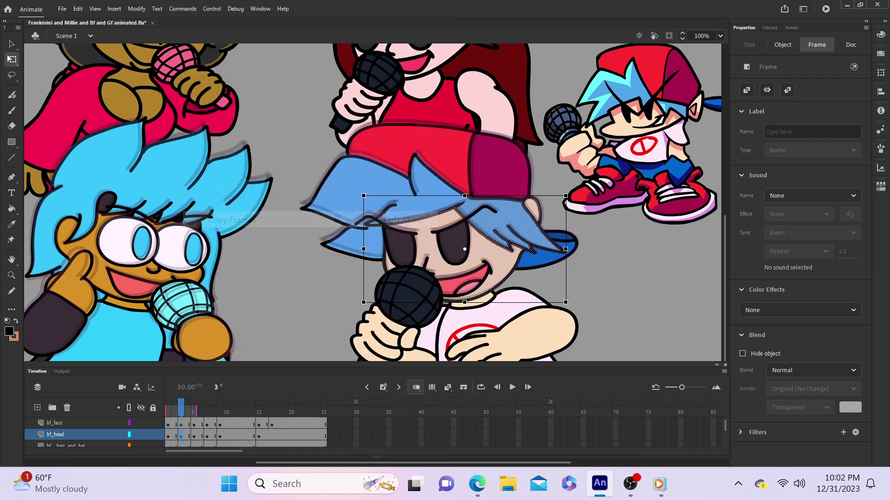
right_click(271, 434)
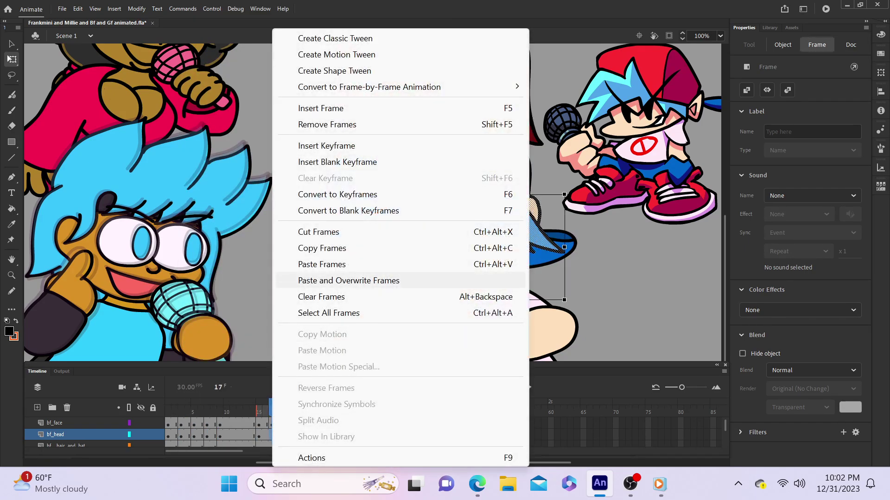
left_click(325, 264)
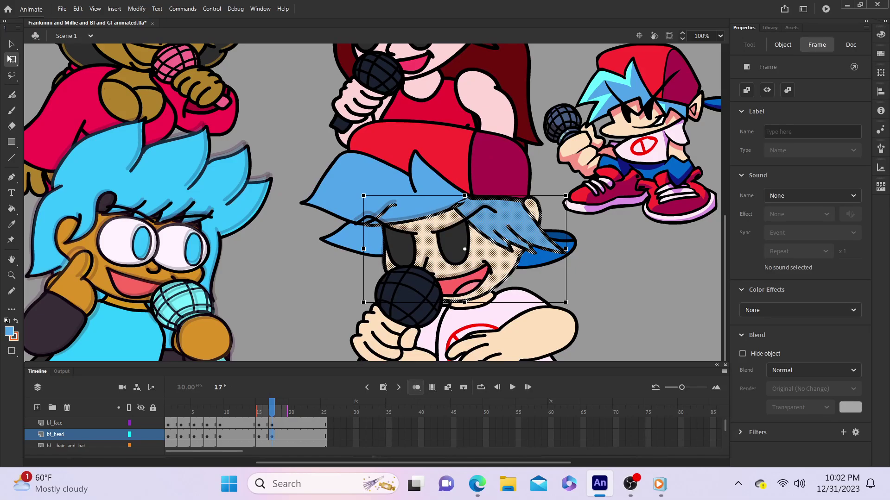
scroll(94, 428, "down", 1)
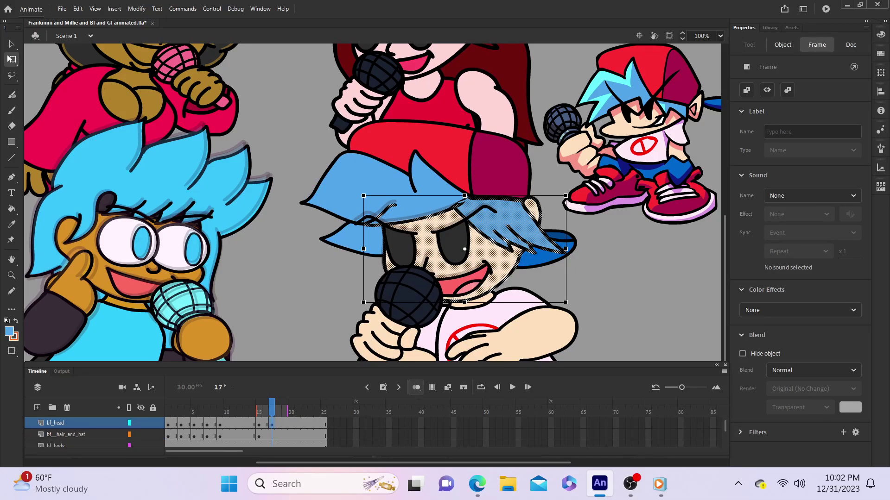
Step: Copy the bf__hair_and_hat keyframe at frame 3 and paste it at frame 17 of the same layer
right_click(180, 435)
left_click(185, 246)
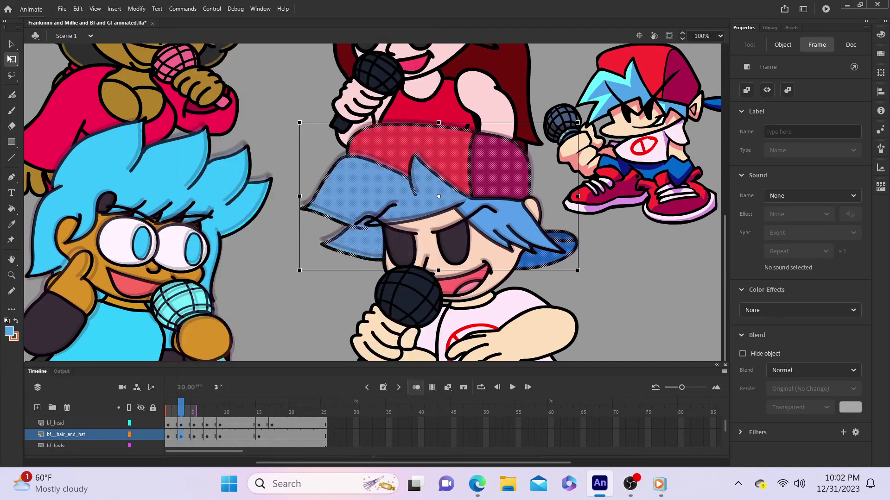
right_click(272, 434)
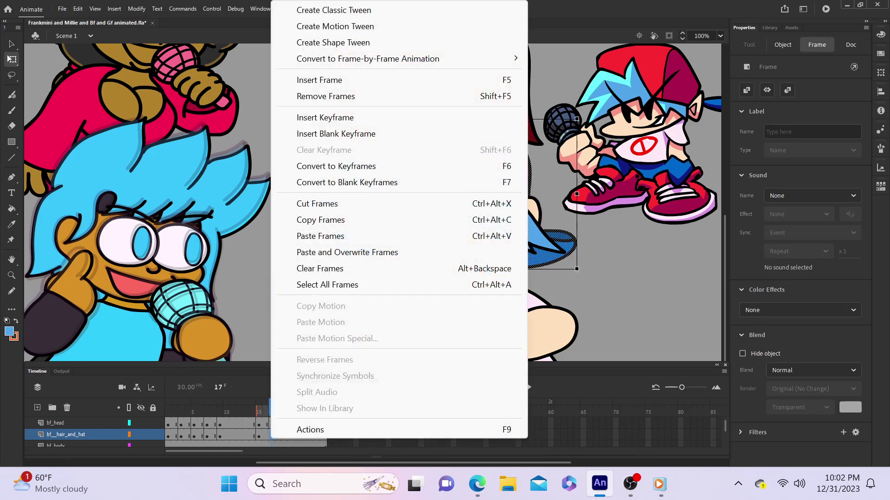
left_click(325, 235)
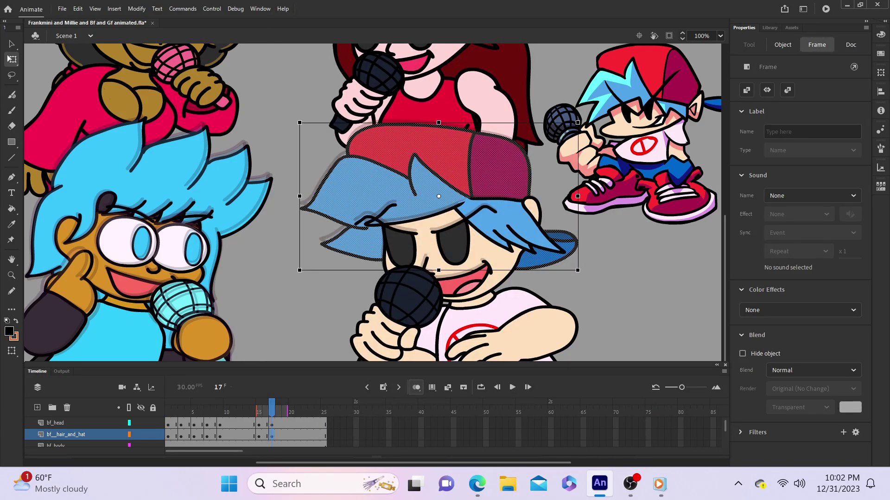
Step: Copy the bf_face keyframe at frame 5 and paste it at frame 19 of the same layer
scroll(93, 435, "up", 2)
scroll(93, 435, "down", 1)
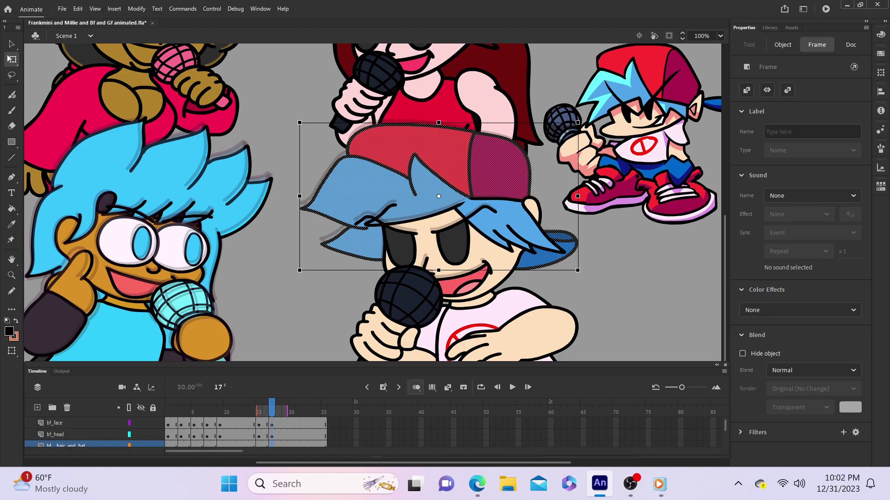
scroll(93, 434, "up", 1)
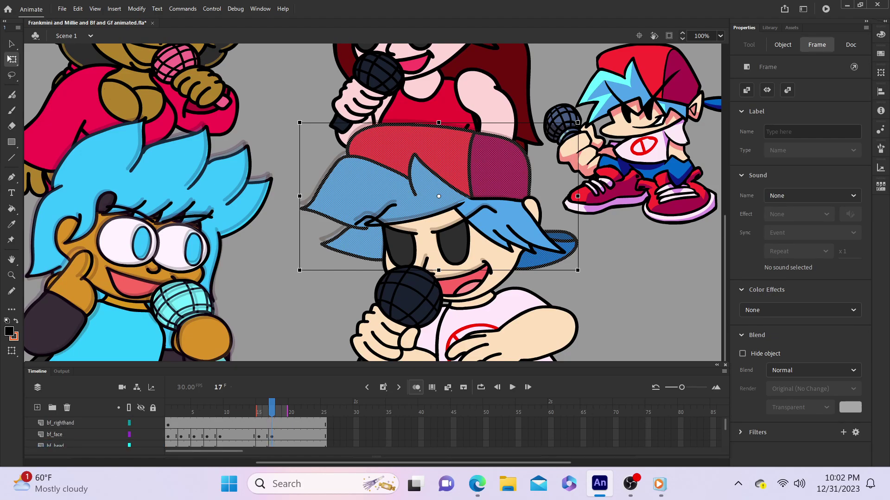
right_click(195, 434)
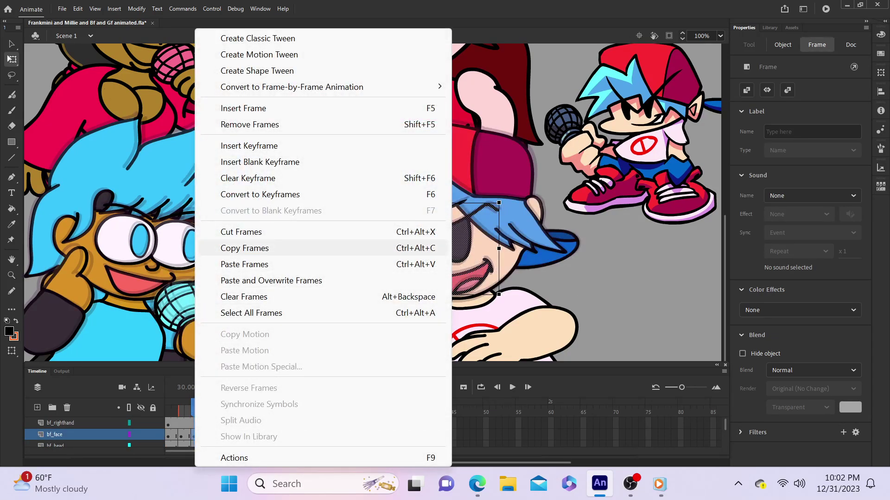
left_click(244, 248)
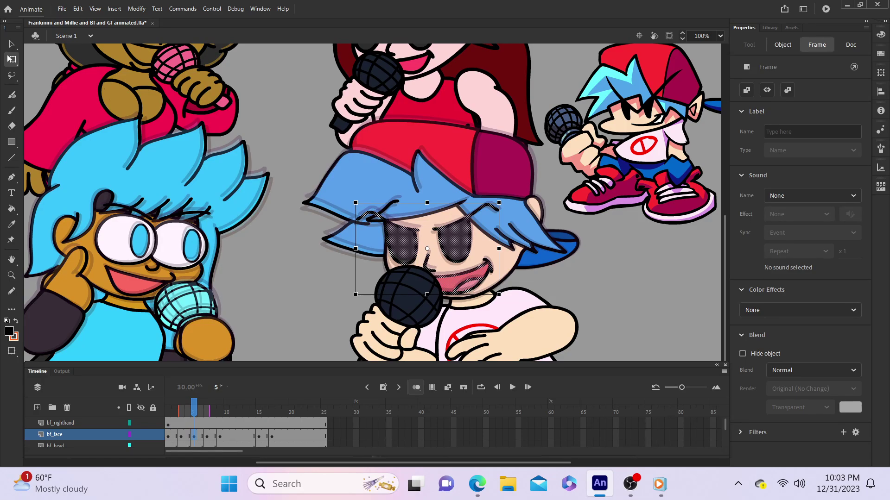
right_click(284, 434)
left_click(343, 262)
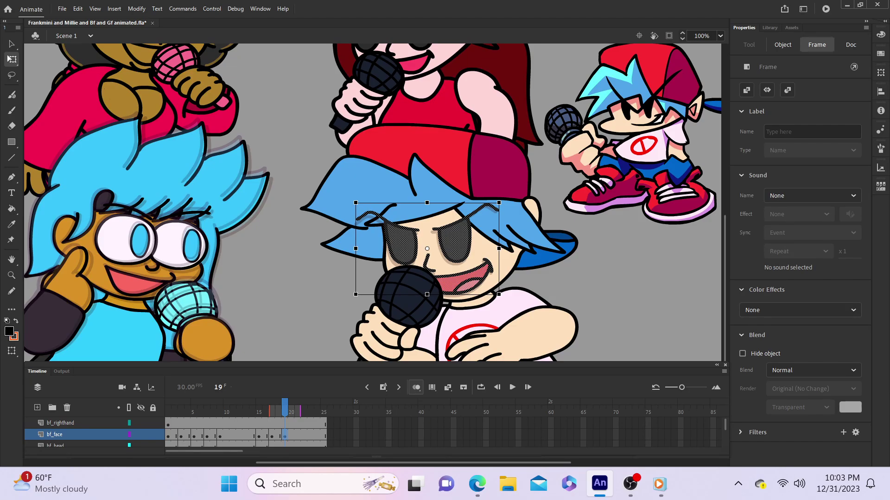
Step: Copy the bf_face keyframe at frame 7 and paste it at frame 21 of the same layer
right_click(206, 435)
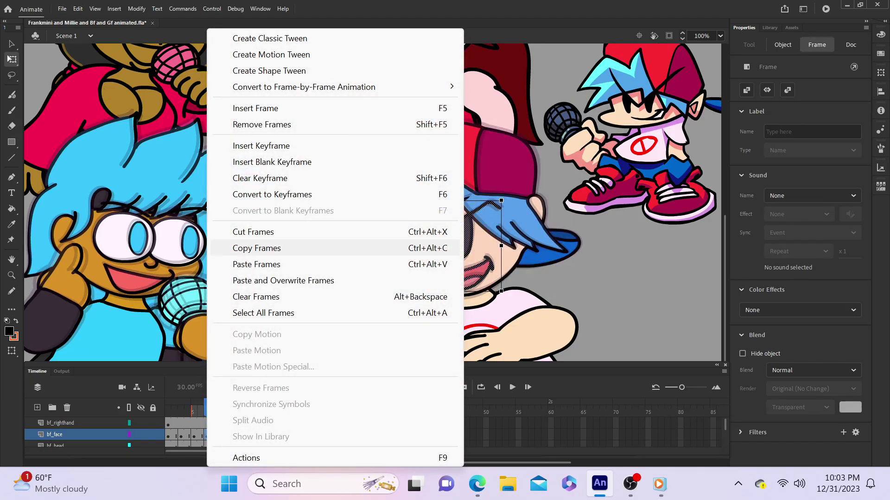
left_click(244, 248)
left_click(296, 435)
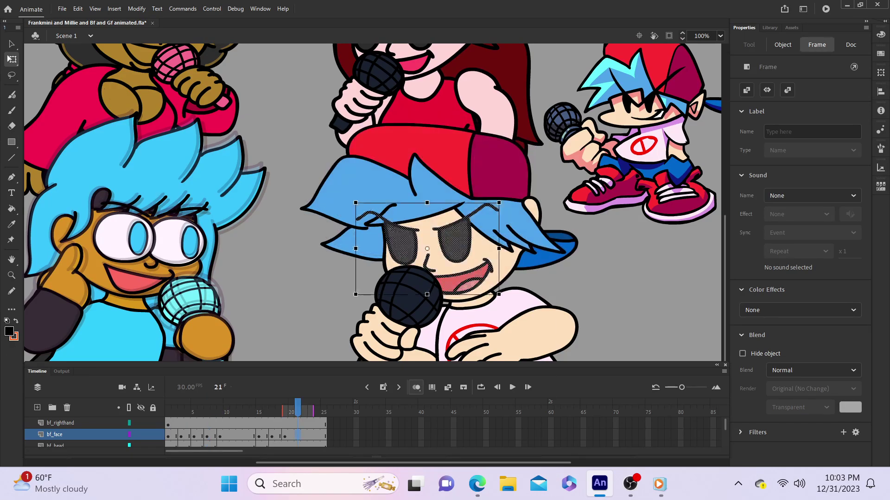
right_click(297, 435)
left_click(346, 264)
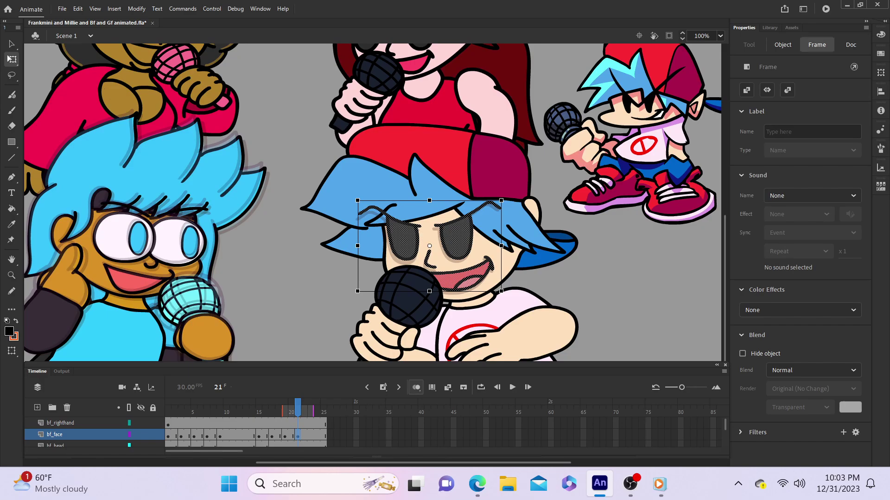
Step: Copy the bf_face keyframe at frame 9 and paste it at frame 23 of the same layer
right_click(221, 435)
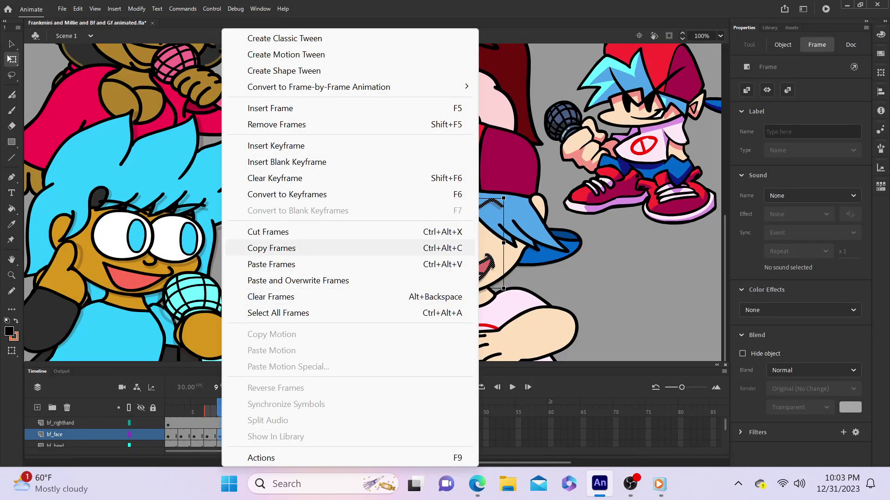
left_click(271, 248)
left_click(310, 435)
right_click(310, 434)
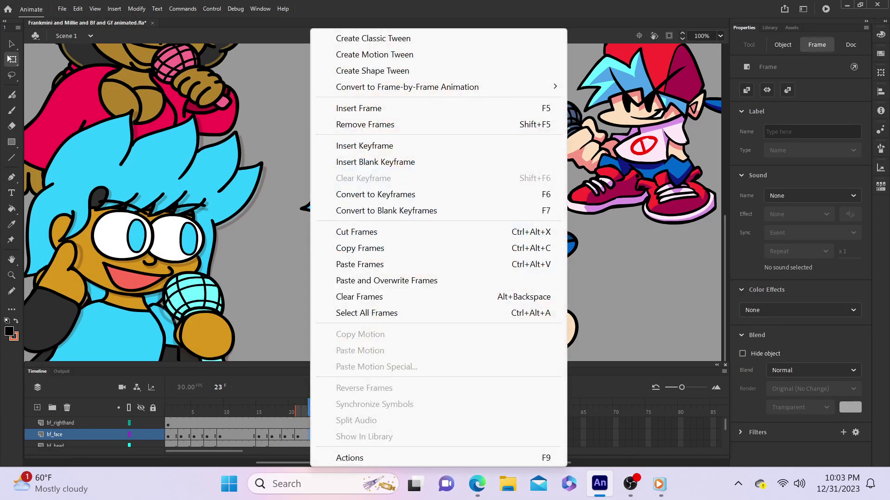
left_click(359, 264)
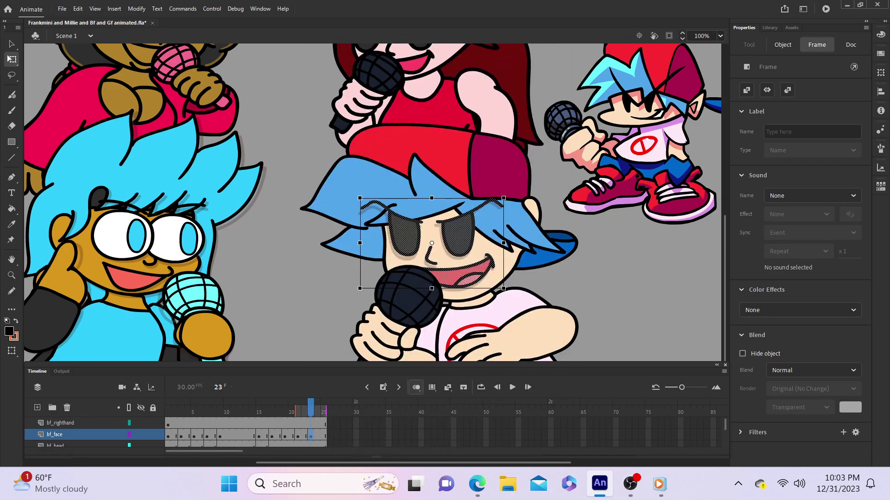
Step: Step back and forth through frames 14 to 25 to examine the character's head and face motion
key("comma")
key("comma")
key("comma")
key("comma")
key("comma")
key("comma")
key("comma")
key("period")
key("comma")
key("comma")
key("comma")
key("comma")
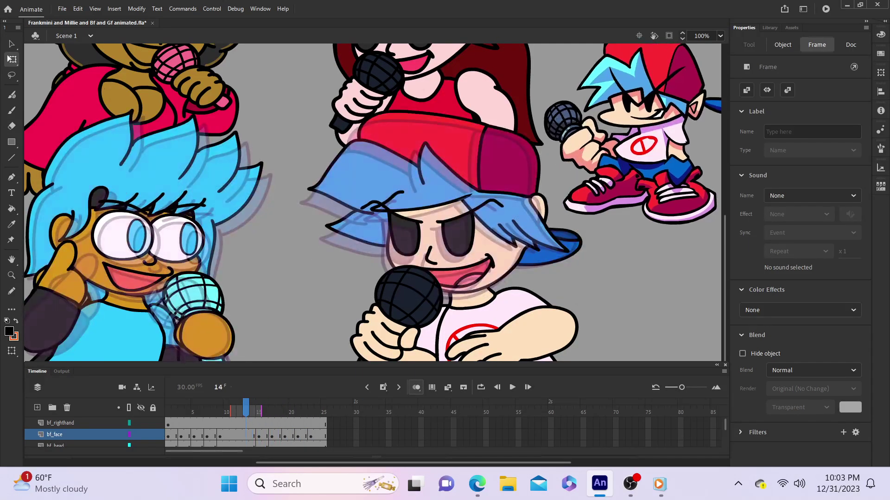
key("period")
key("period")
key("period")
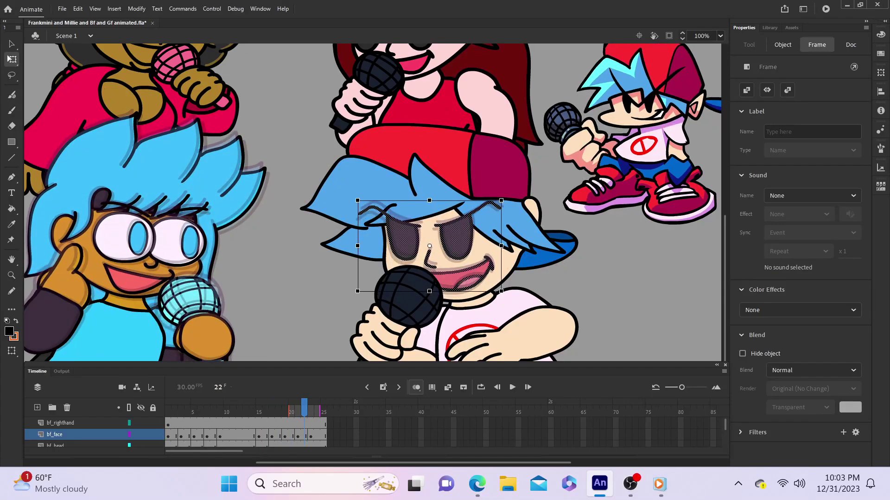
key("period")
key("period")
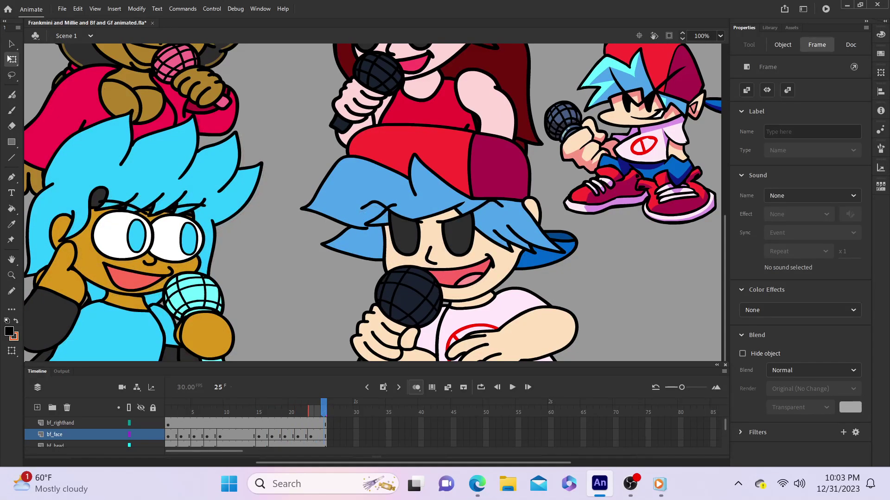
key("comma")
key("comma")
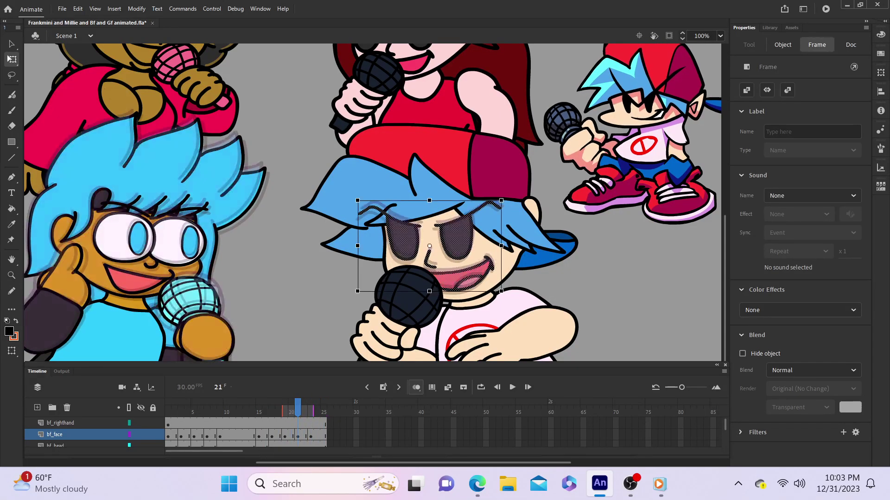
key("comma")
key("period")
key("comma")
key("period")
key("comma")
key("comma")
key("comma")
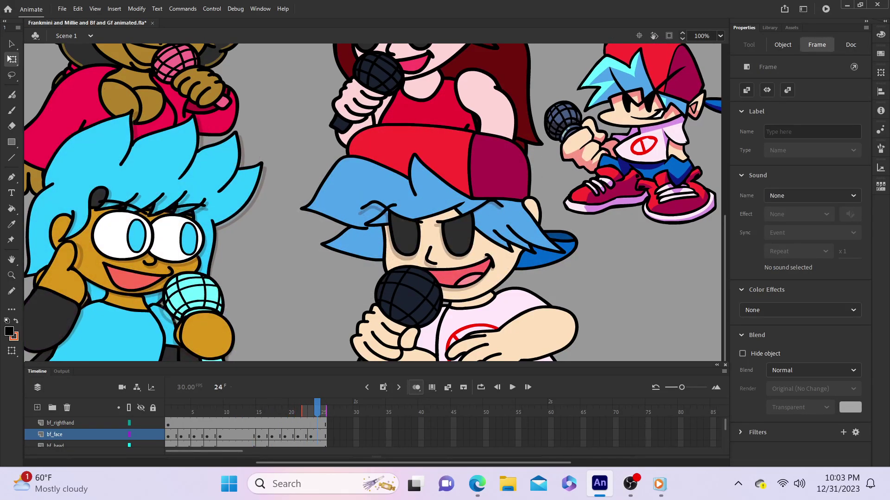
key("period")
key("period")
key("period")
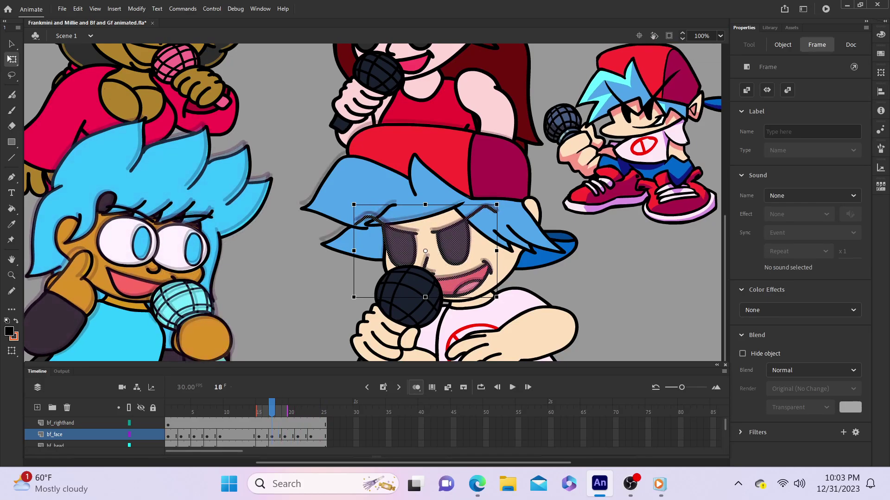
key("period")
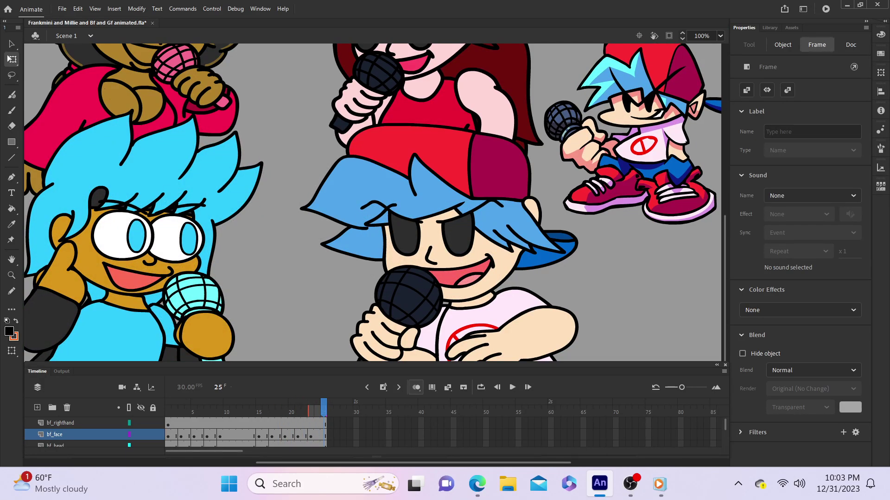
key("comma")
key("comma")
Step: Switch to Windows Media Player, skip through the playlist to the track "42. Ugh", and return to Animate
left_click(659, 483)
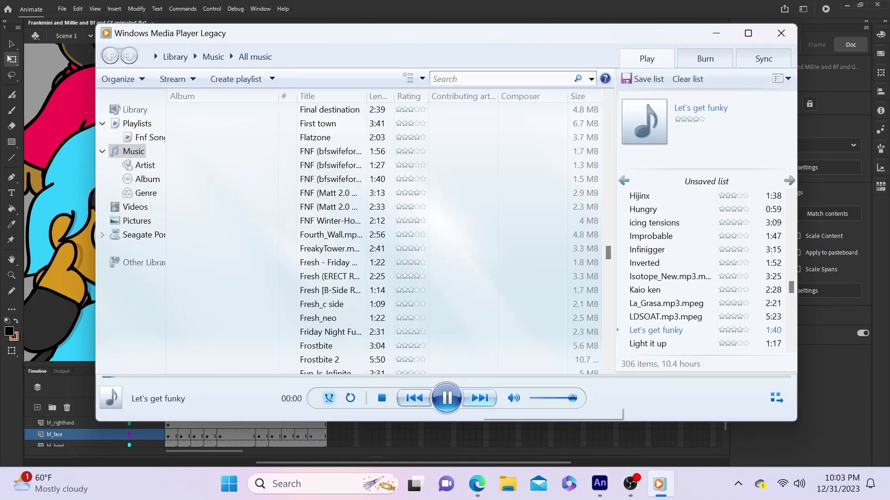
left_click(480, 398)
left_click(480, 398)
left_click(480, 398)
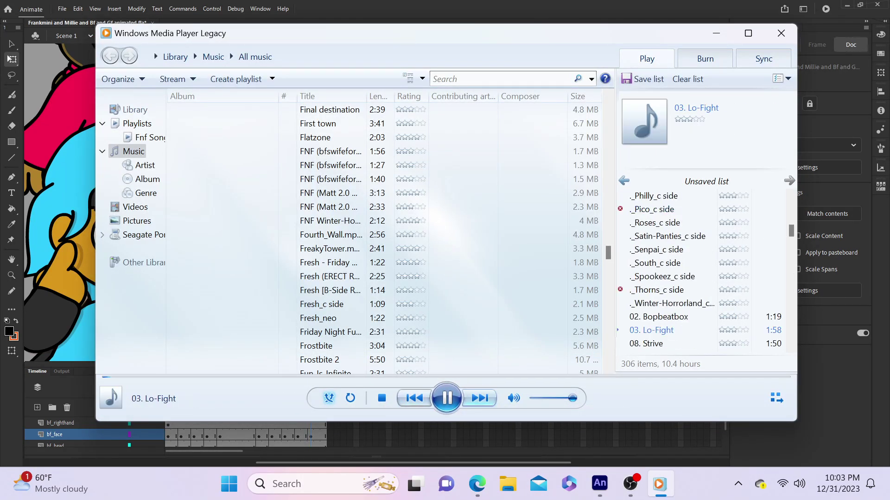
left_click(481, 399)
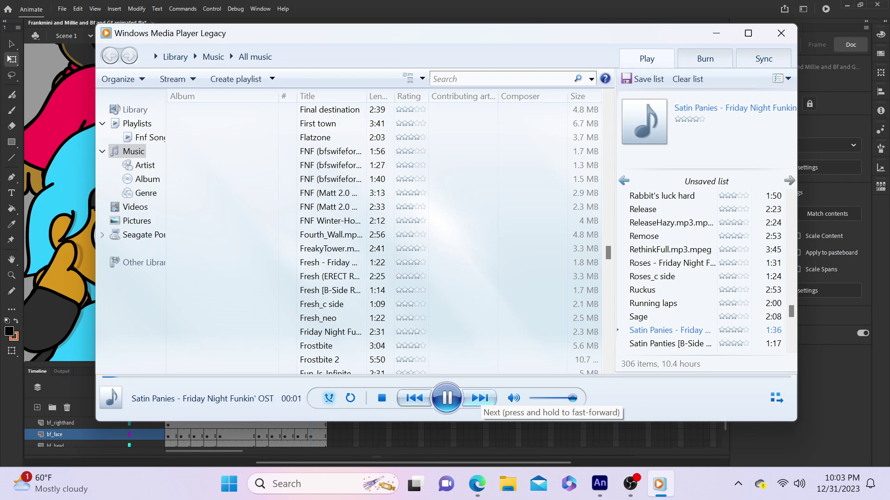
left_click(480, 398)
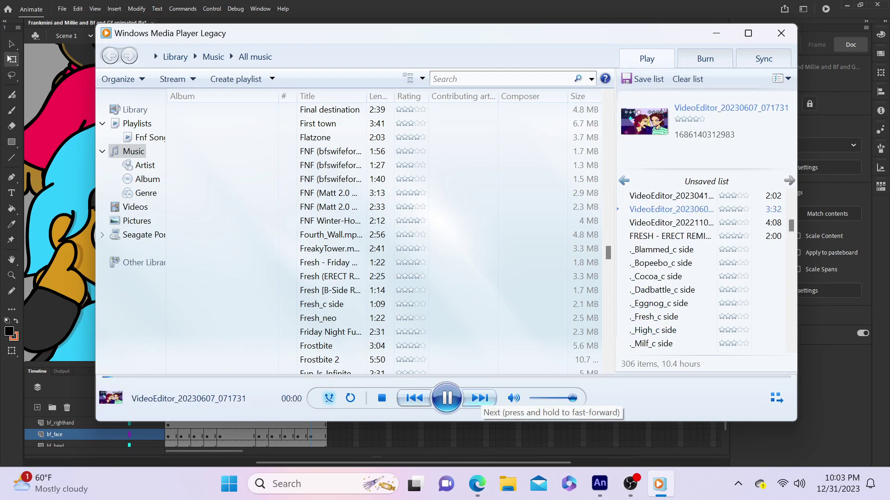
left_click(480, 398)
left_click(480, 398)
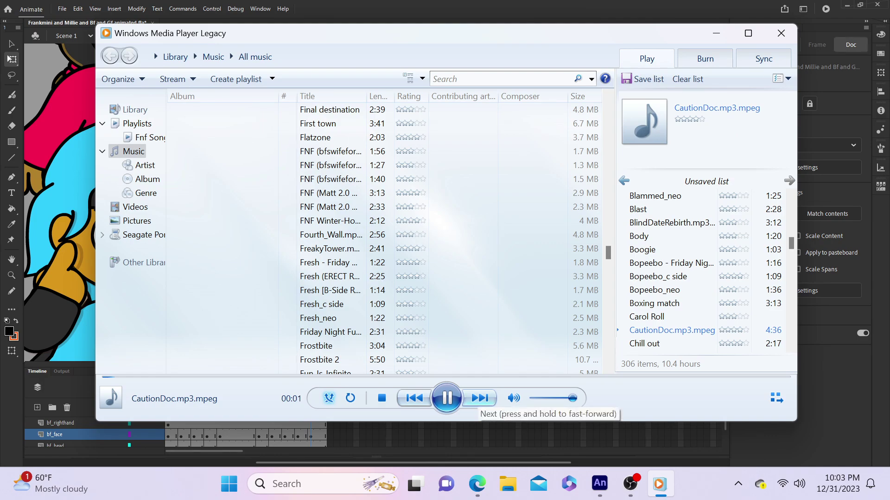
left_click(480, 398)
left_click(480, 398)
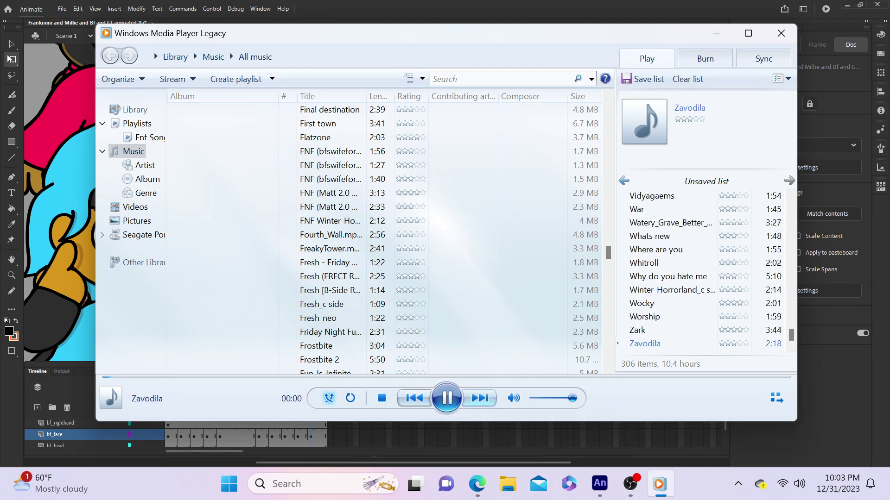
left_click(480, 398)
left_click(480, 398)
left_click(480, 398)
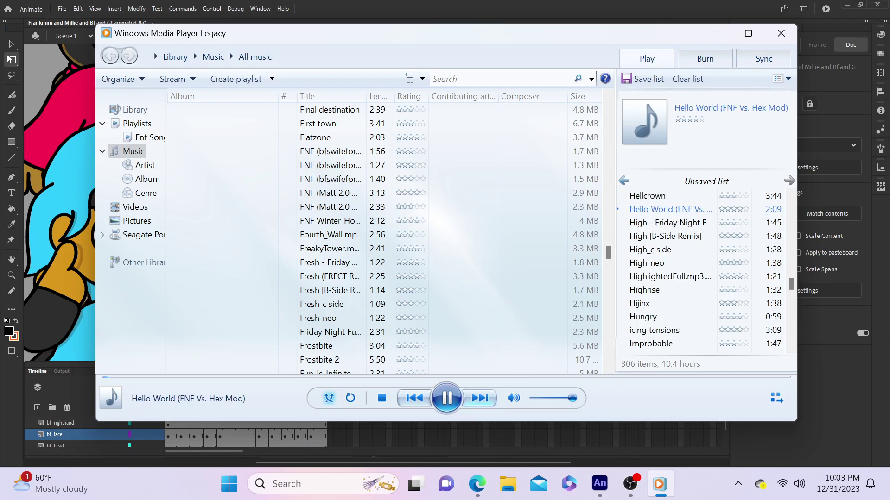
left_click(480, 398)
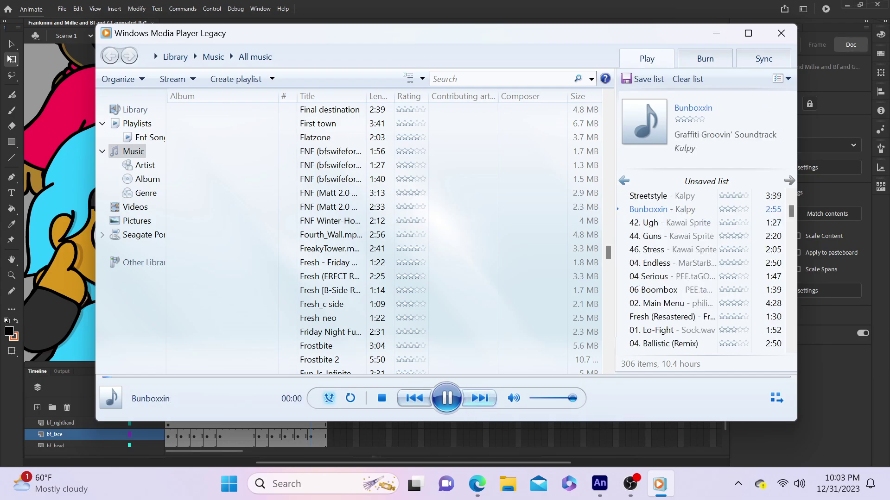
left_click(480, 398)
left_click(480, 398)
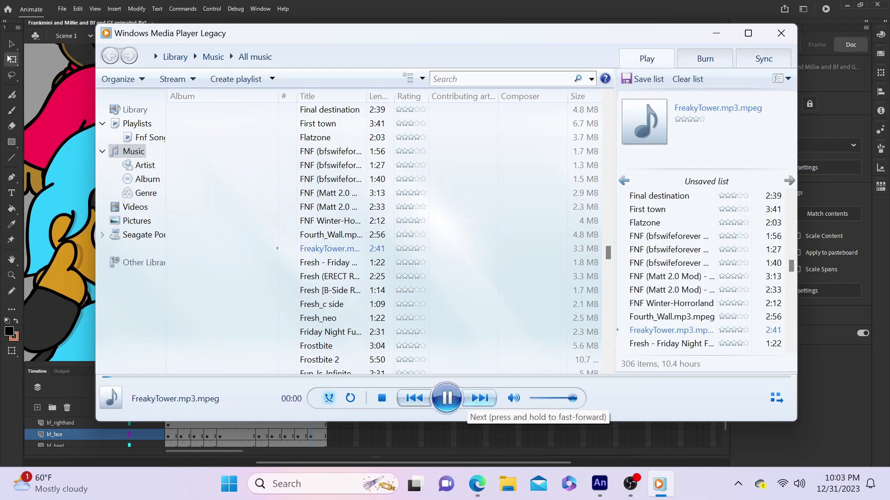
left_click(480, 398)
left_click(480, 398)
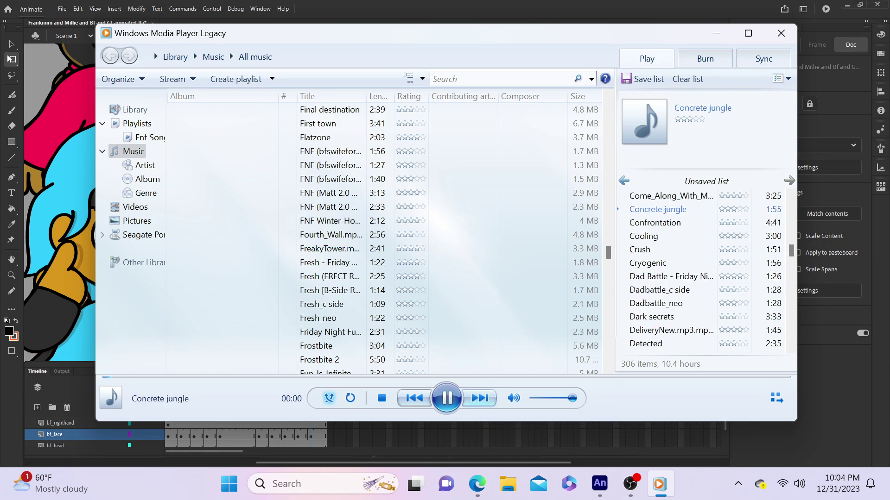
left_click(480, 398)
left_click(480, 398)
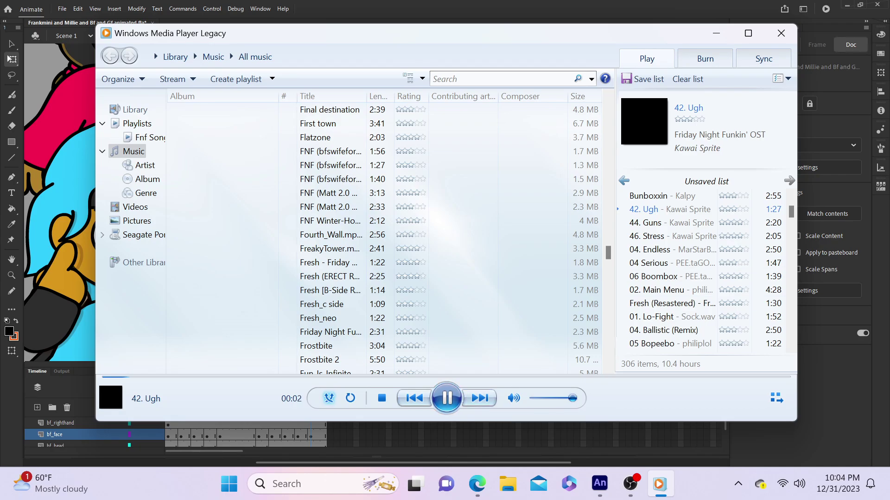
left_click(659, 484)
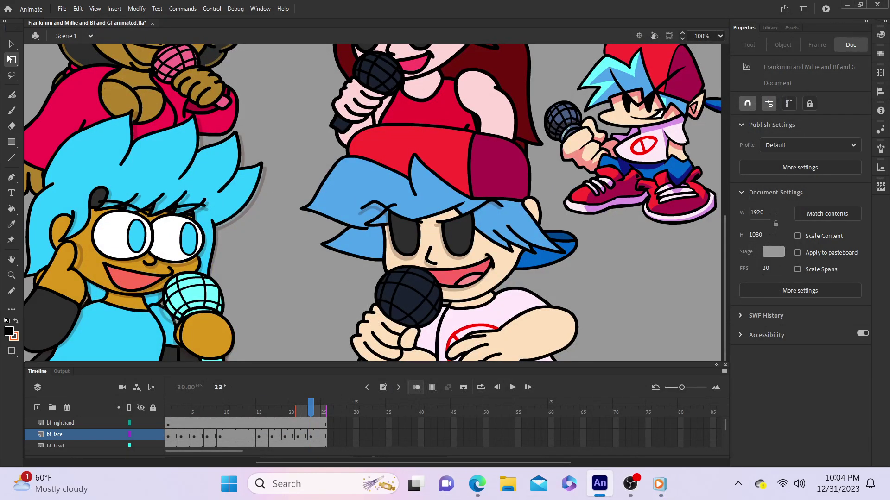
Step: Copy the bf_head keyframe at frame 5 and paste it at frame 19 of the same layer
key("comma")
key("comma")
key("comma")
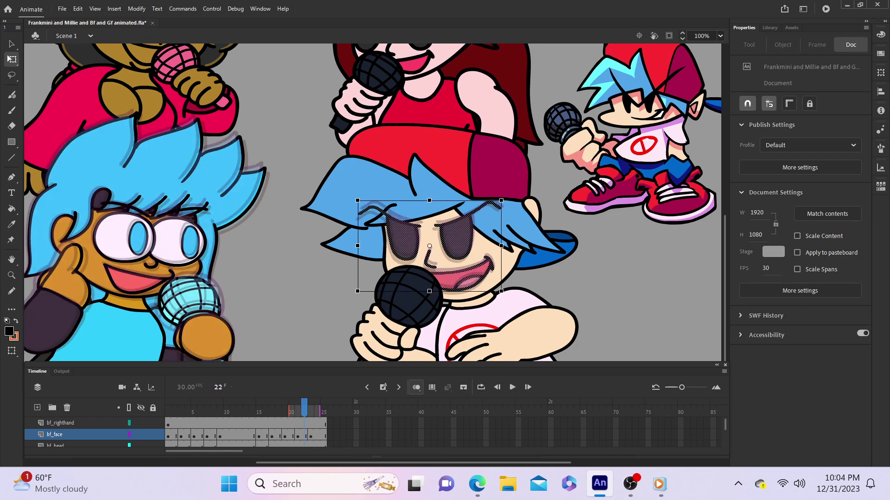
scroll(93, 434, "down", 1)
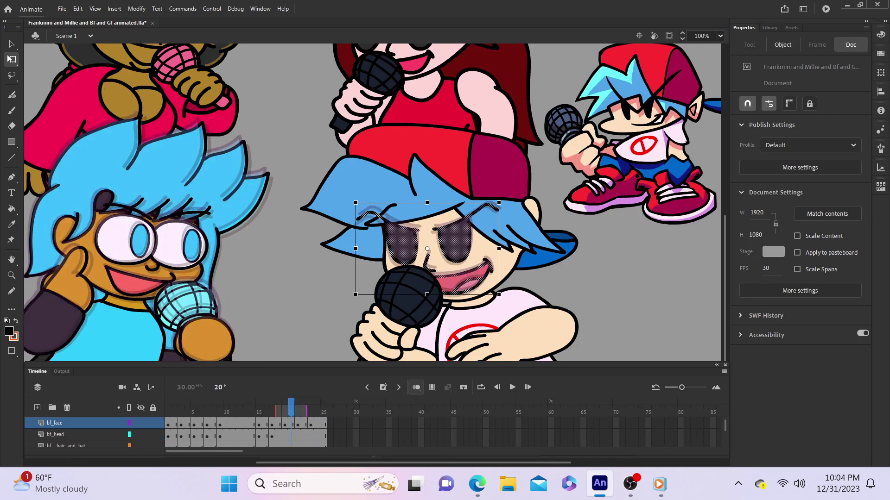
right_click(194, 436)
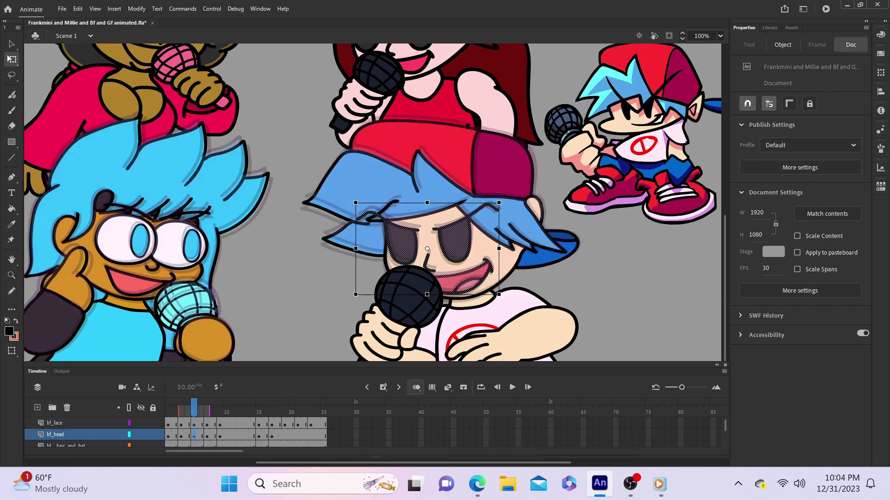
left_click(245, 248)
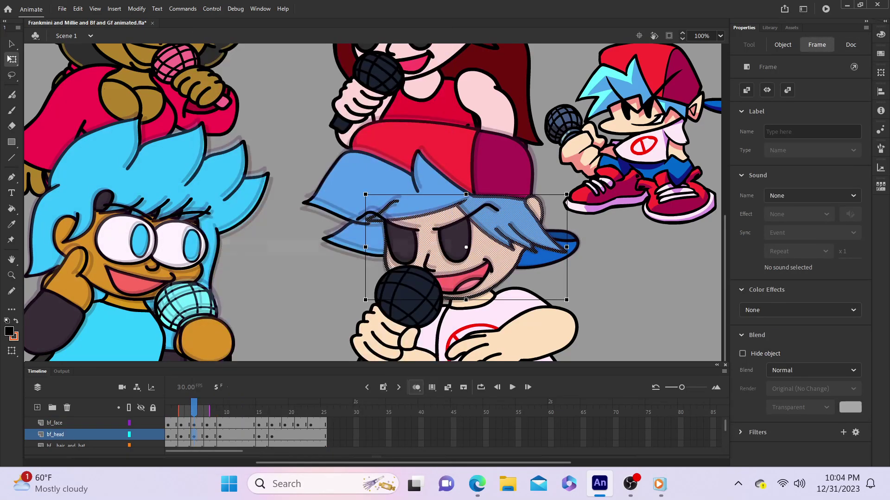
left_click(285, 435)
right_click(284, 435)
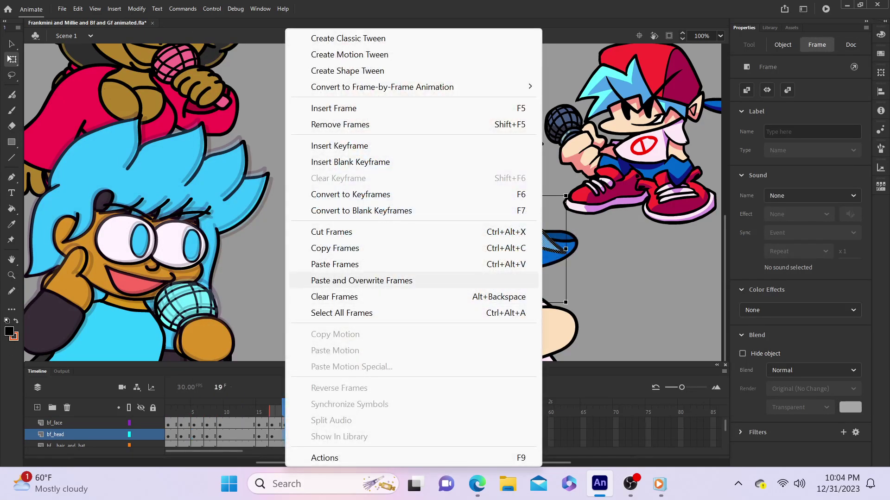
left_click(334, 264)
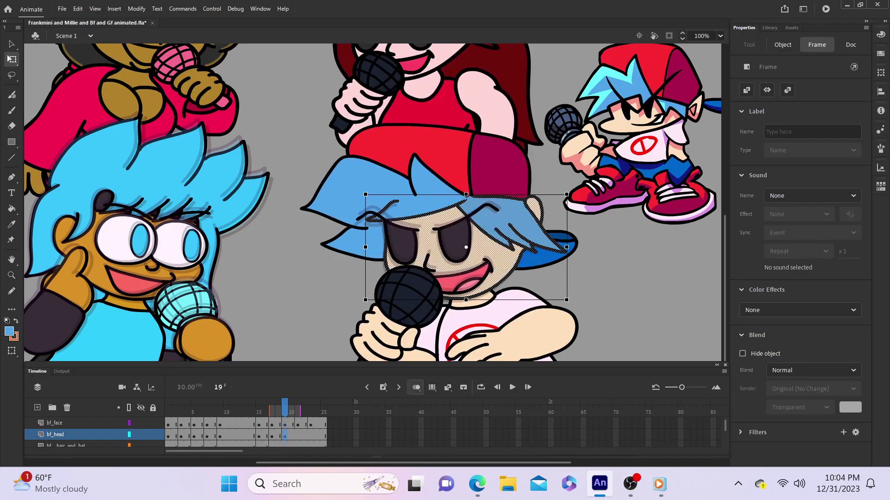
right_click(207, 434)
left_click(258, 237)
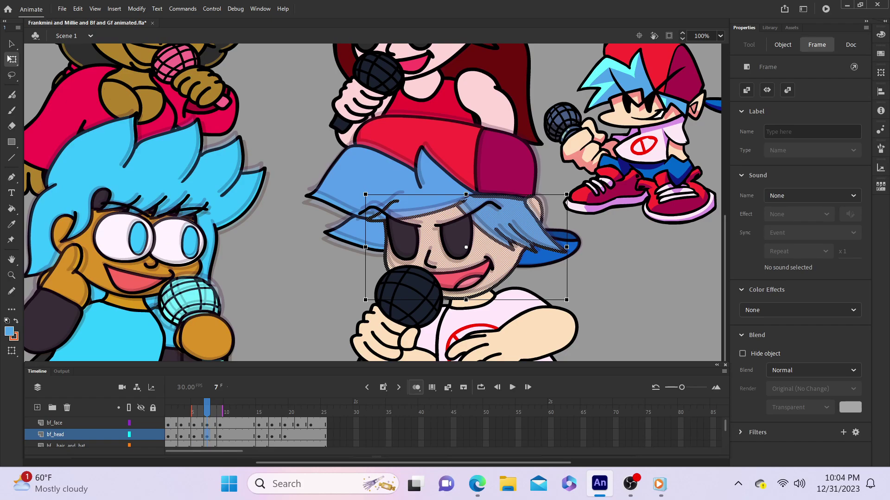
key("ctrl+z")
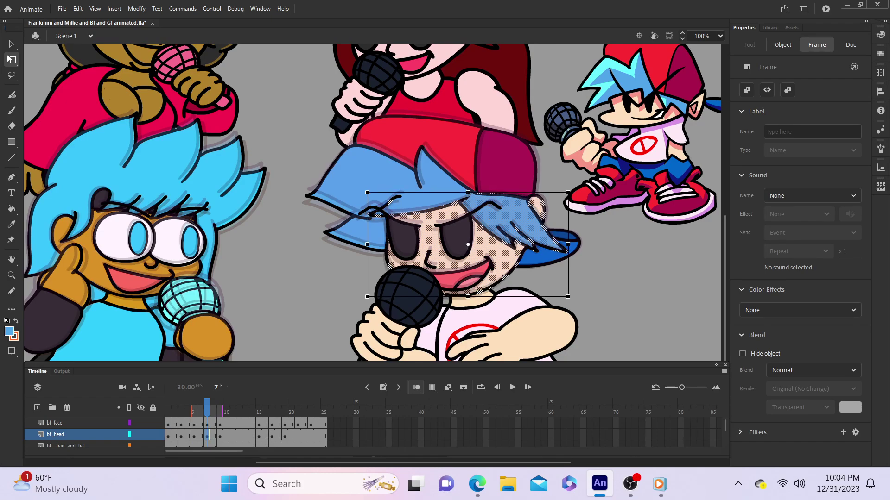
Step: Copy the bf_head keyframe at frame 7 and paste it at frame 21 of the same layer
left_click(285, 435)
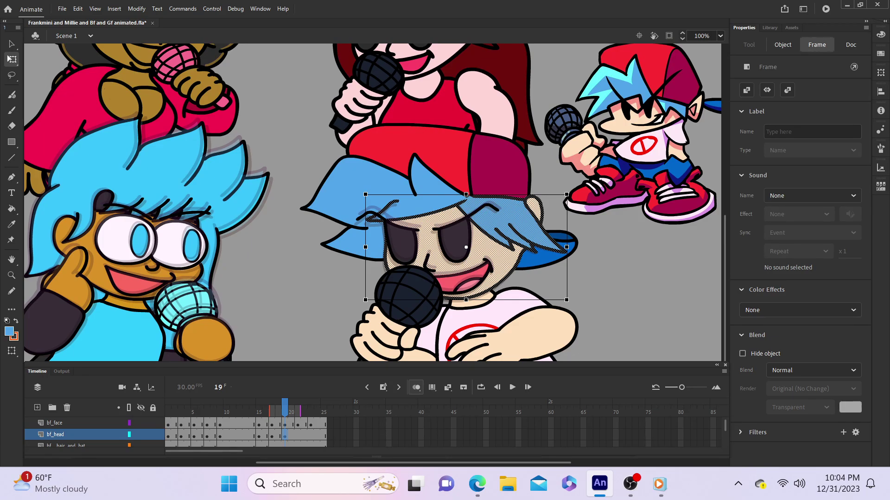
right_click(207, 435)
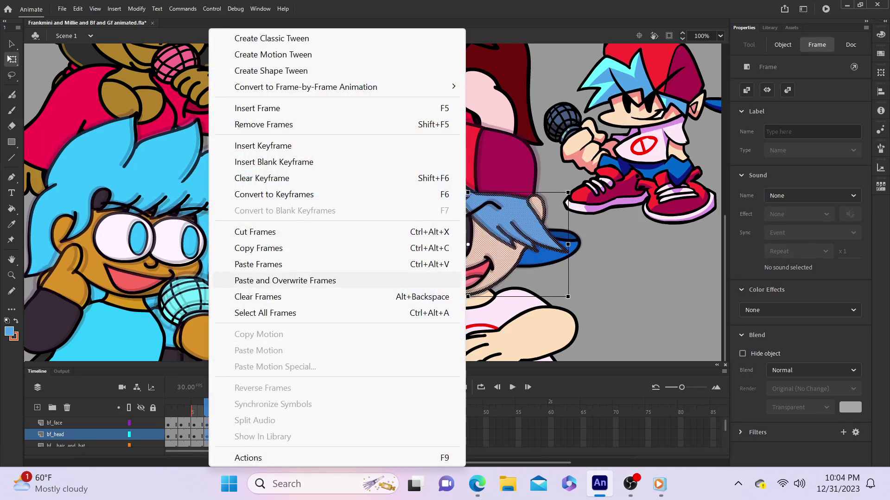
left_click(259, 248)
right_click(298, 435)
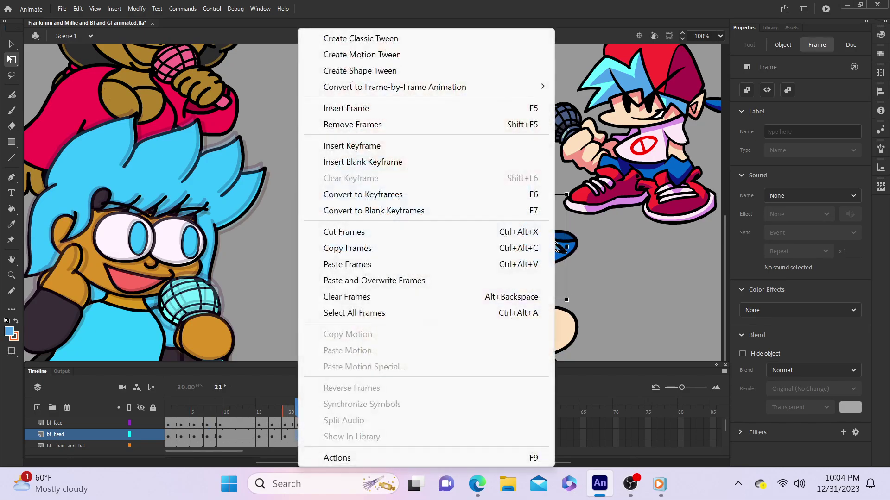
left_click(348, 262)
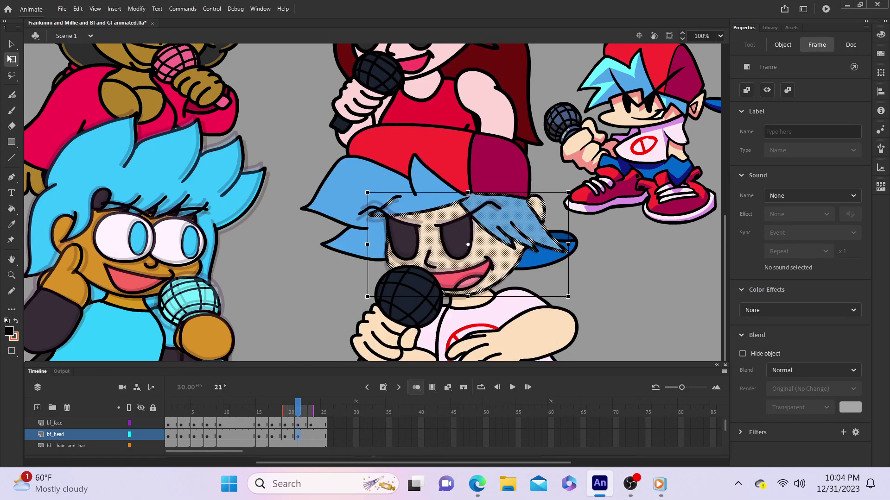
Step: Copy the bf_head keyframe at frame 9 and paste it at frame 23 of the same layer
left_click_drag(297, 408, 265, 408)
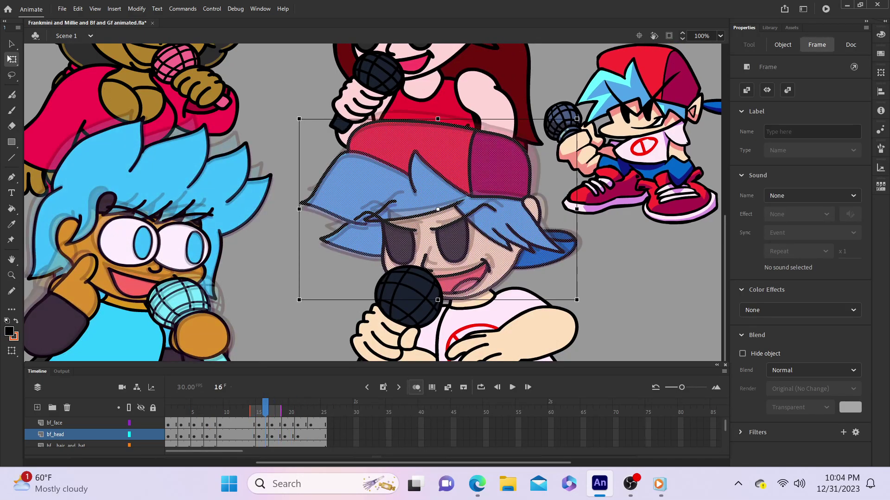
key("period")
right_click(220, 434)
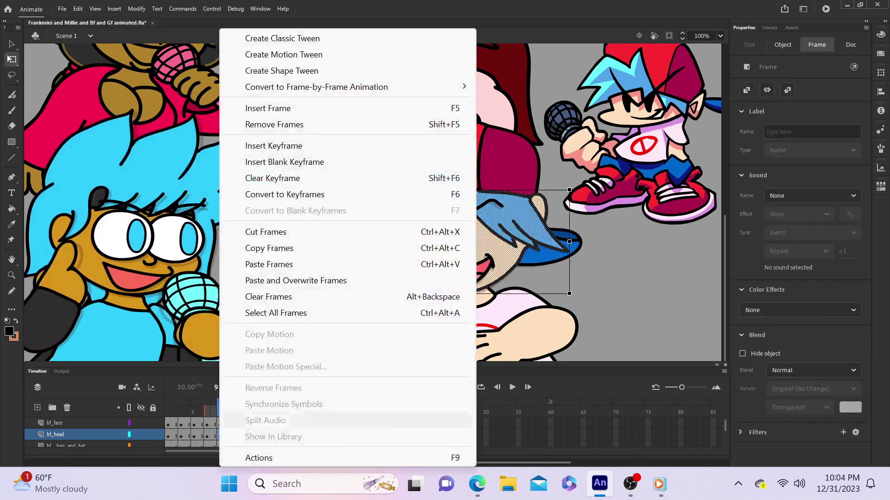
left_click(268, 249)
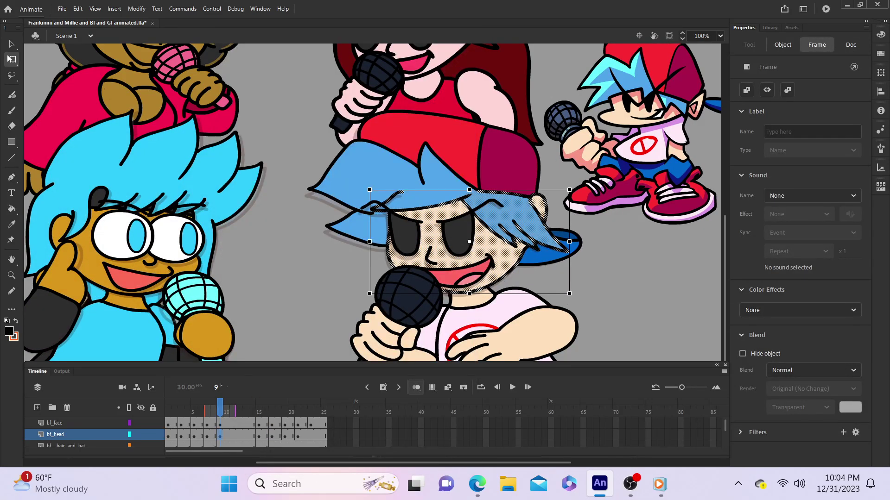
right_click(310, 435)
left_click(297, 435)
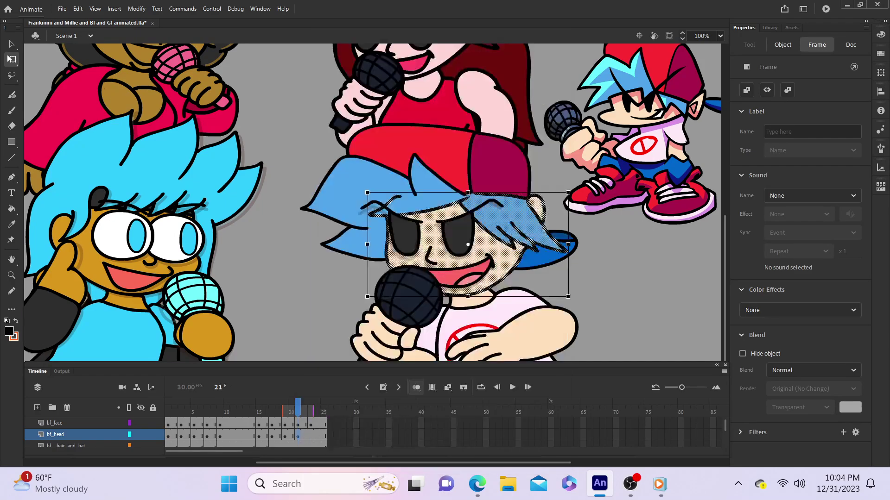
right_click(311, 434)
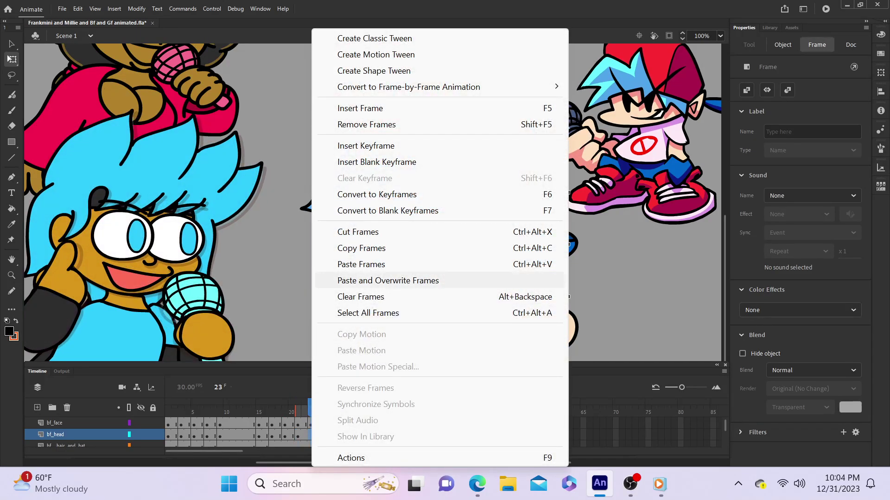
left_click(387, 280)
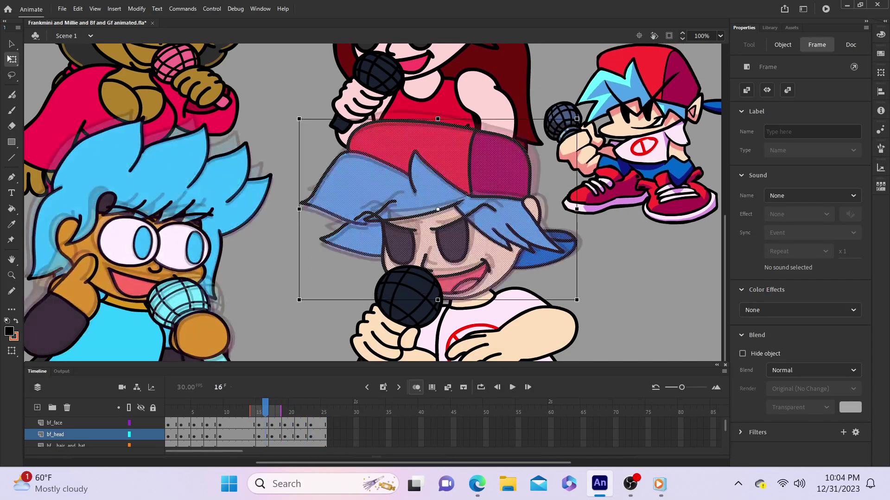
Step: Copy the bf__hair_and_hat keyframe at frame 5 and paste it at frame 19 of the same layer
mouse_move(265, 408)
left_mouse_down()
mouse_move(246, 408)
mouse_move(318, 408)
mouse_move(271, 408)
left_mouse_up()
scroll(271, 428, "down", 2)
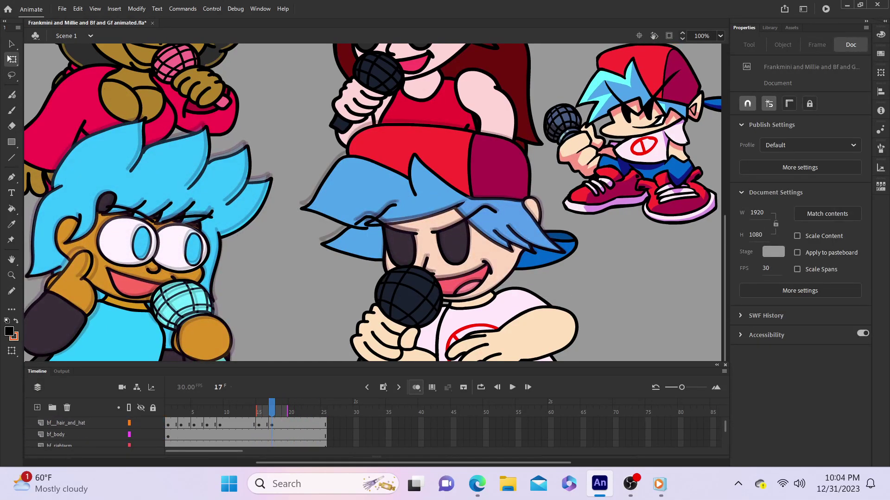
scroll(93, 433, "up", 1)
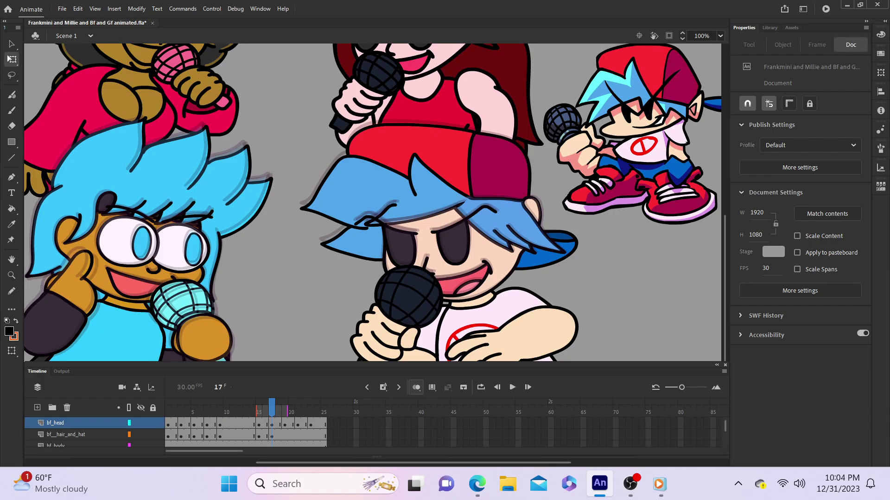
right_click(194, 435)
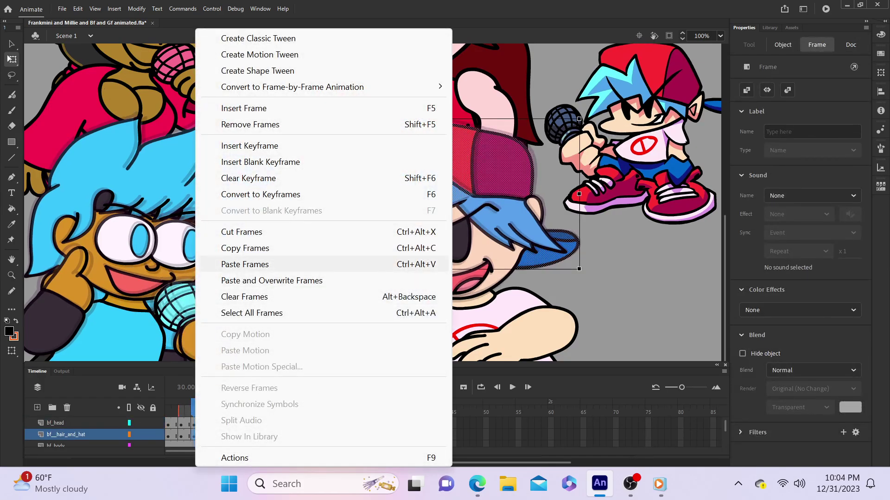
left_click(245, 248)
right_click(285, 435)
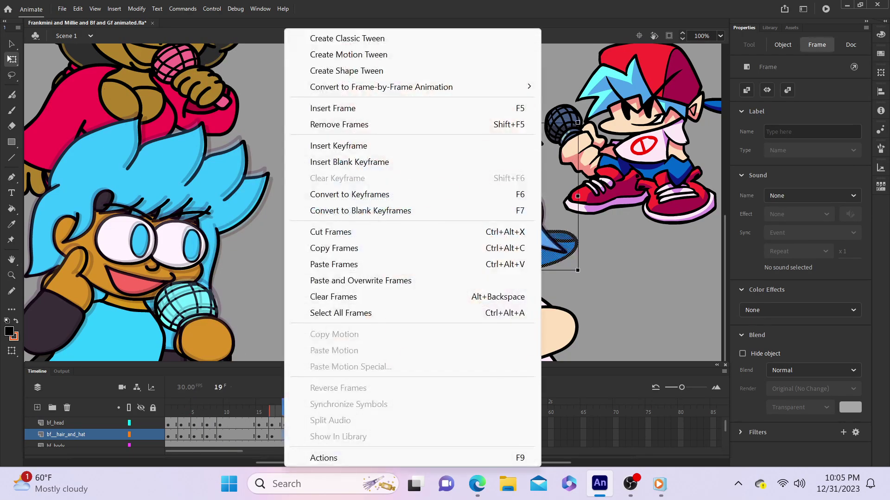
left_click(334, 264)
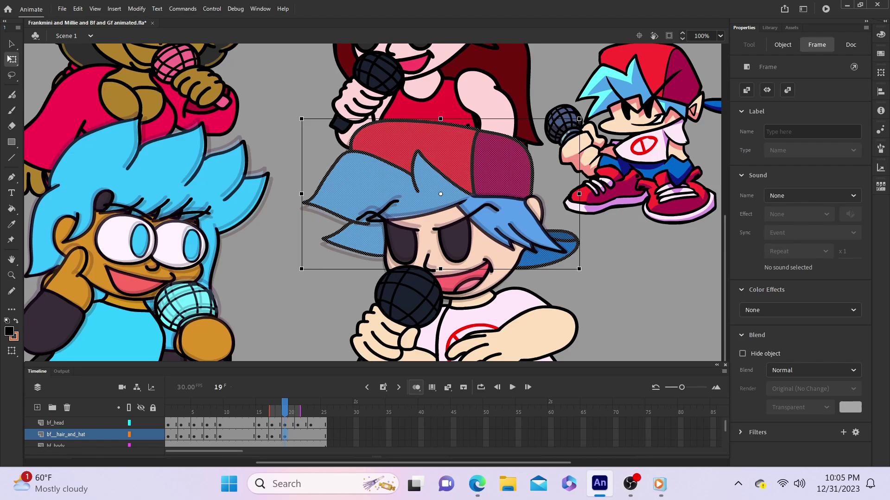
Step: Copy the bf__hair_and_hat keyframe at frame 7 and paste it at frame 21 of the same layer
key("period")
key("period")
right_click(208, 435)
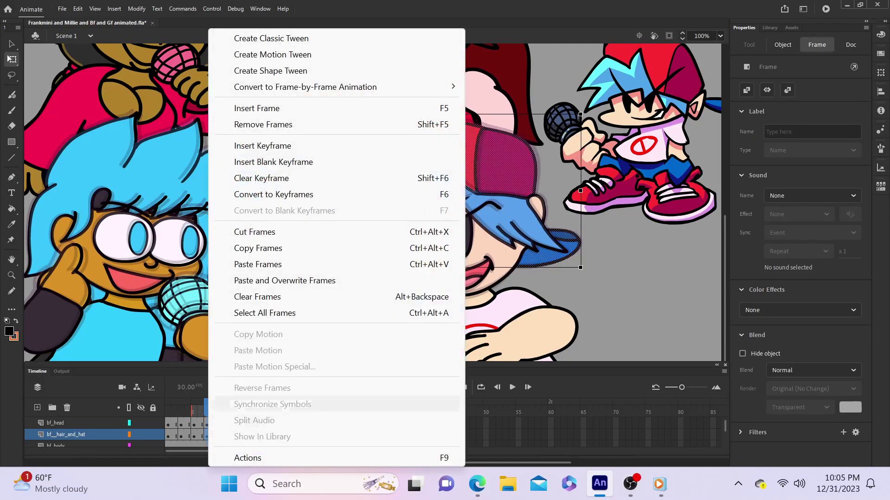
left_click(258, 248)
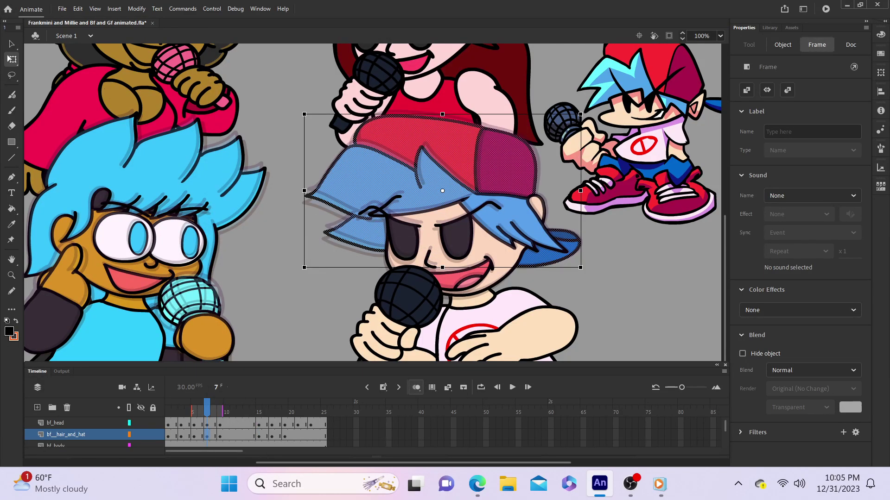
right_click(298, 435)
left_click(325, 262)
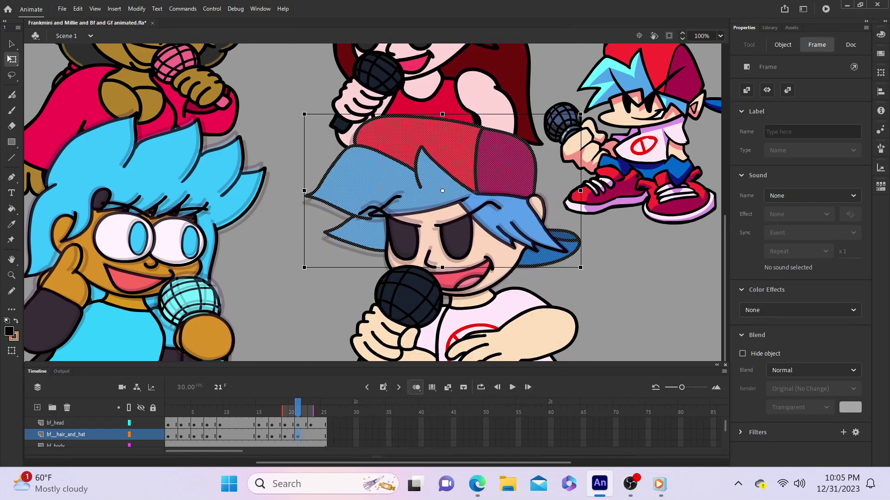
Step: Copy the bf__hair_and_hat keyframe at frame 9 to frame 23 of the same layer and play the animation to check the head bob
right_click(218, 435)
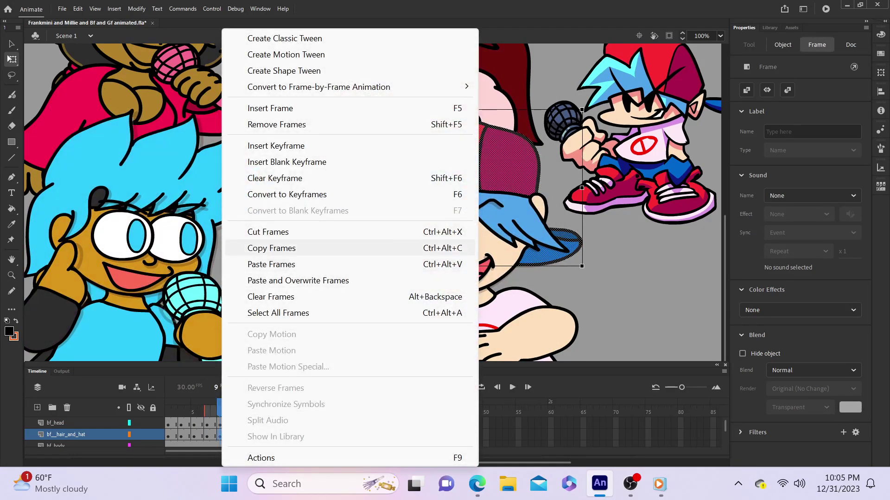
left_click(266, 249)
right_click(308, 435)
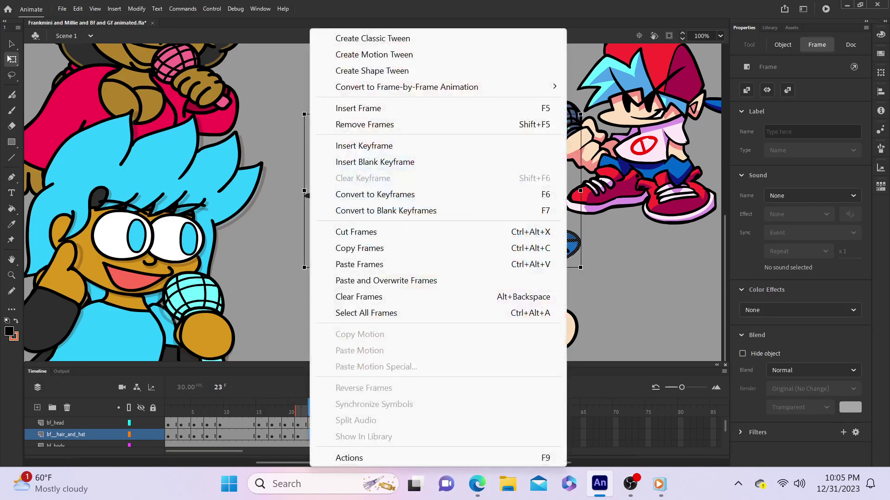
left_click(371, 264)
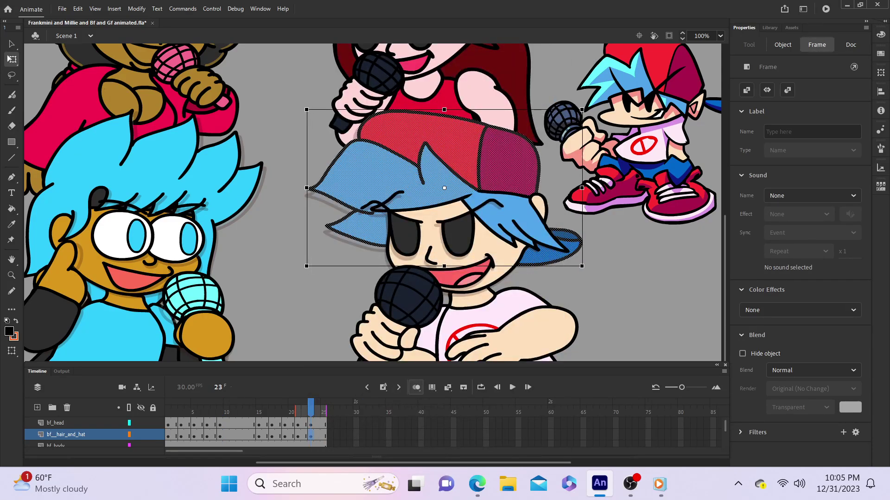
key("Return")
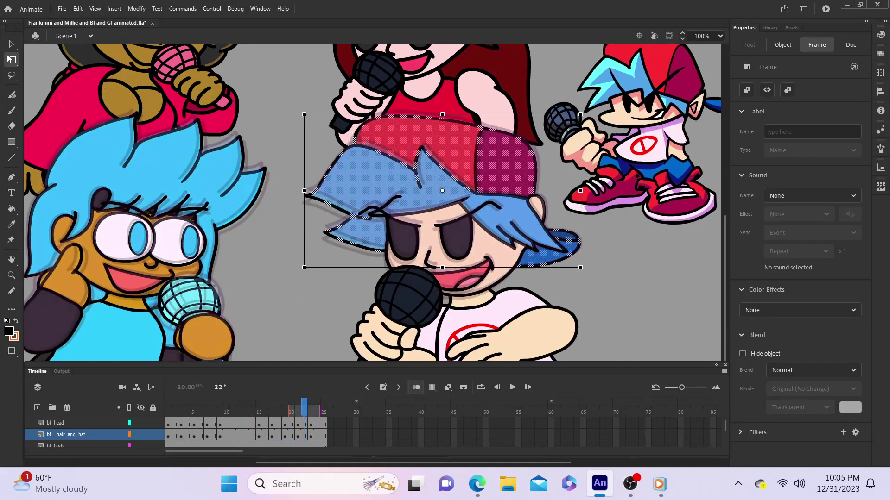
key(".")
scroll(95, 435, "up", 1)
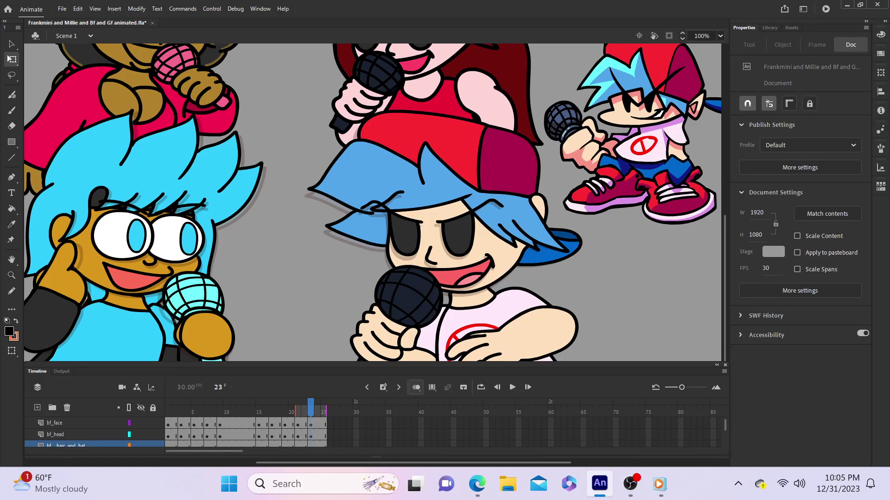
scroll(94, 432, "up", 1)
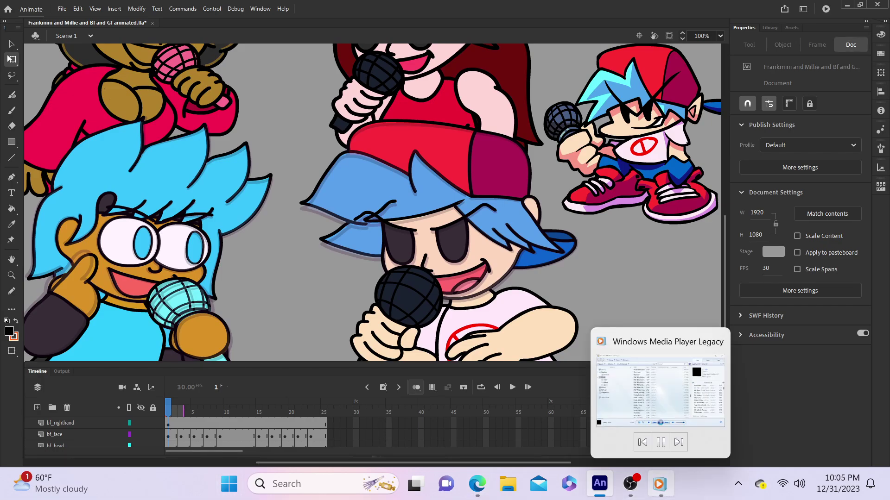
Step: Switch to Windows Media Player and skip through the playlist to the track "Soda Pop"
mouse_move(631, 484)
left_click(659, 483)
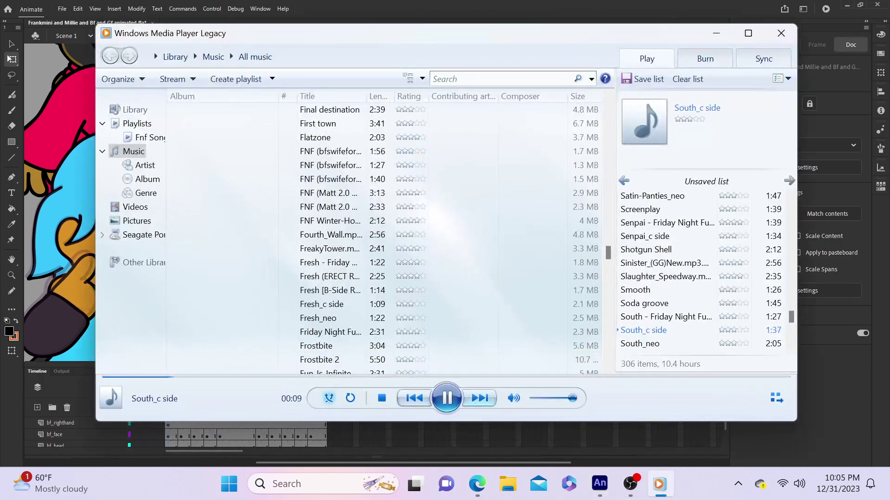
left_click(480, 398)
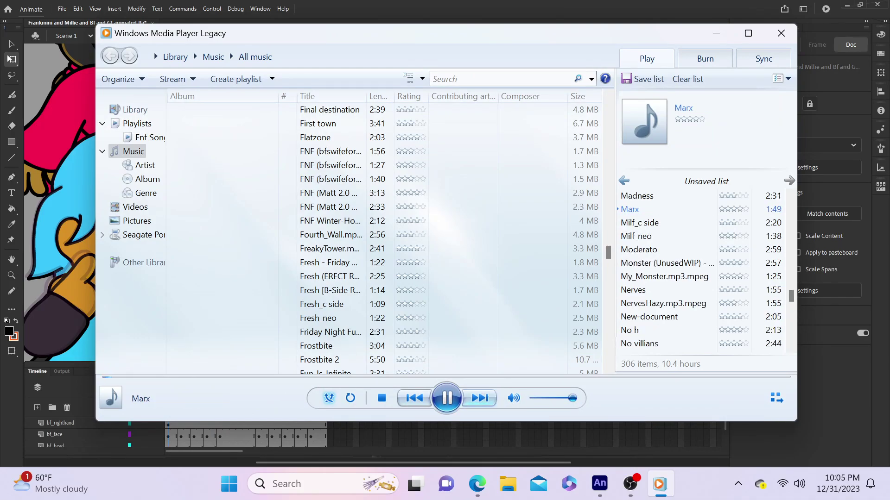
left_click(480, 399)
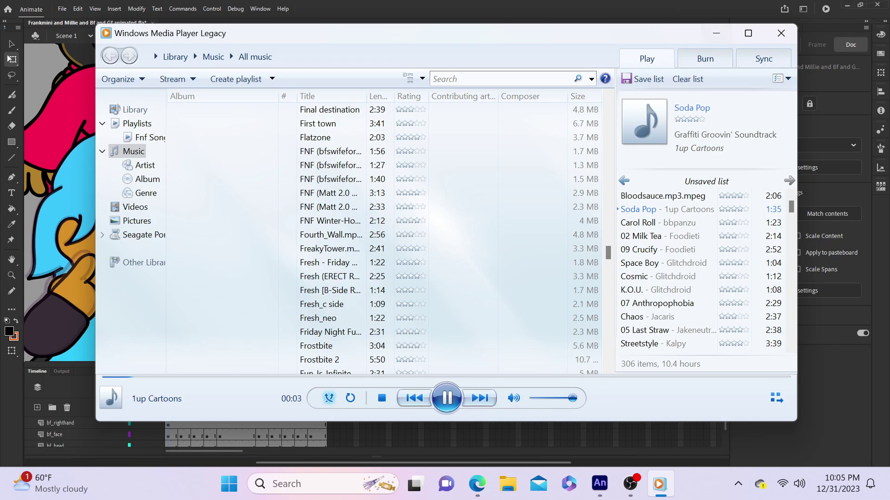
Step: Return to Animate, step forward through the frames and play the timeline to check the red-capped character's head bob
left_click(715, 33)
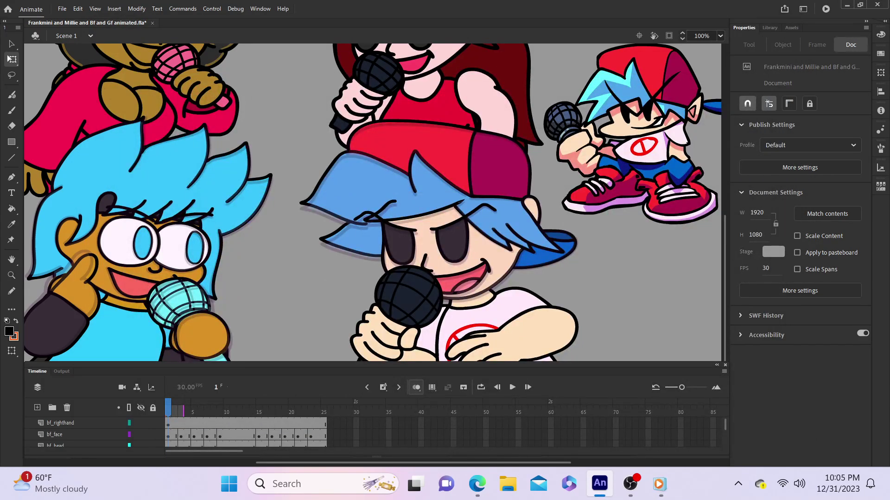
key("period")
key("period")
key("period")
key("period")
key("period")
key("period")
key("period")
key("period")
key("period")
key("period")
key("period")
key("period")
key("period")
key("period")
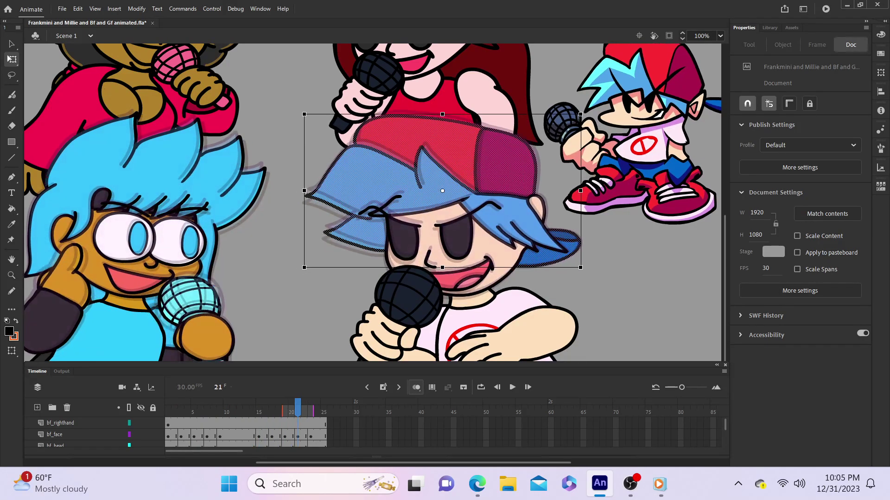
key("Return")
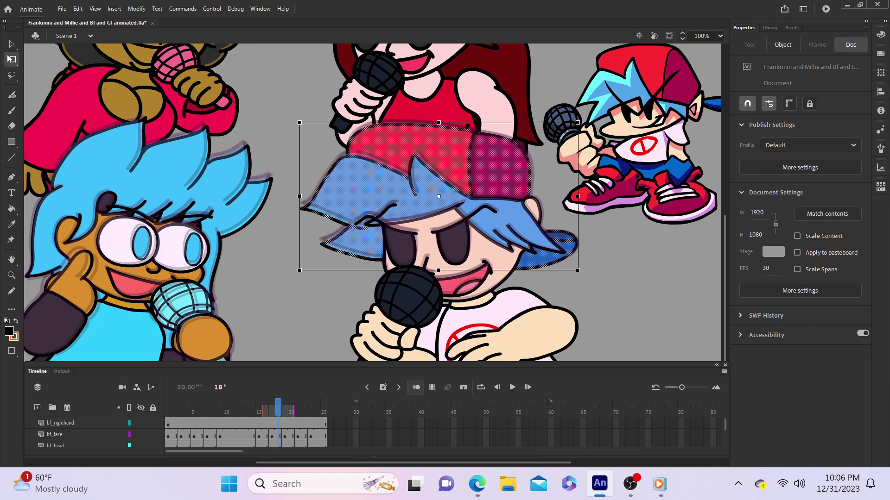
key("Return")
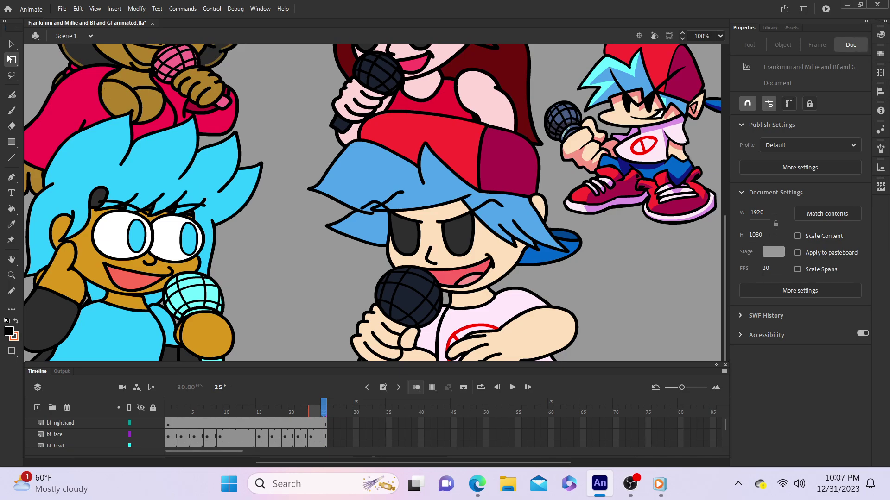
Step: Scrub back to the start of the timeline and examine the head movement across frames 1 to 5
left_click_drag(323, 408, 213, 408)
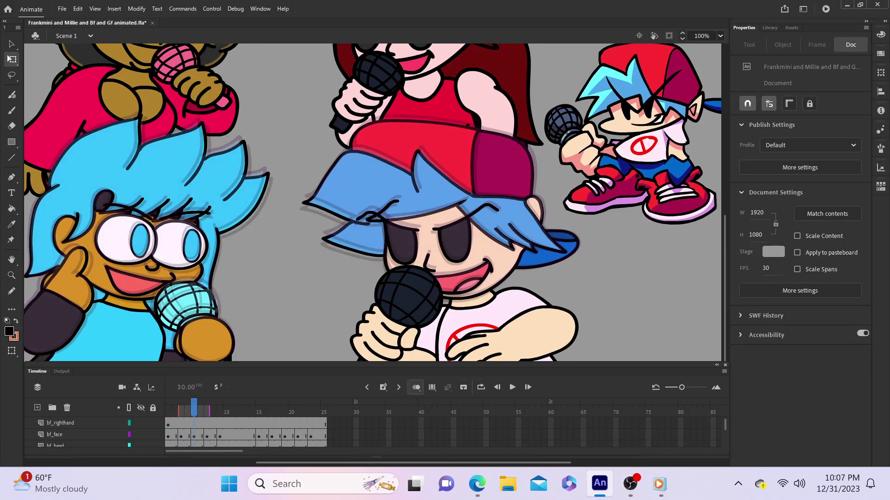
left_click_drag(220, 407, 193, 408)
key("comma")
key("comma")
key("comma")
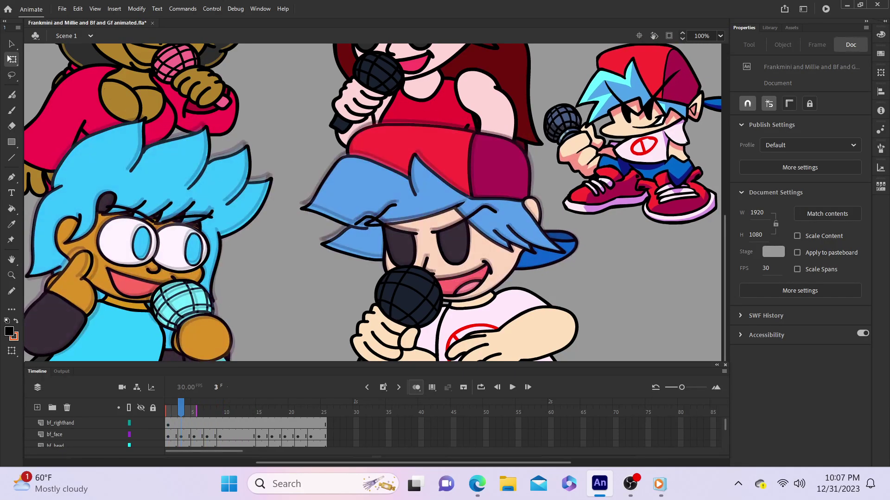
key("comma")
key("comma")
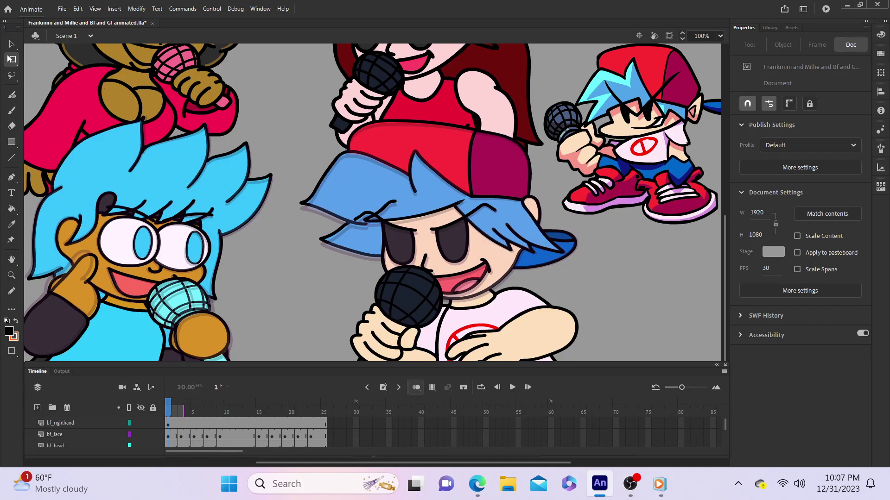
key("period")
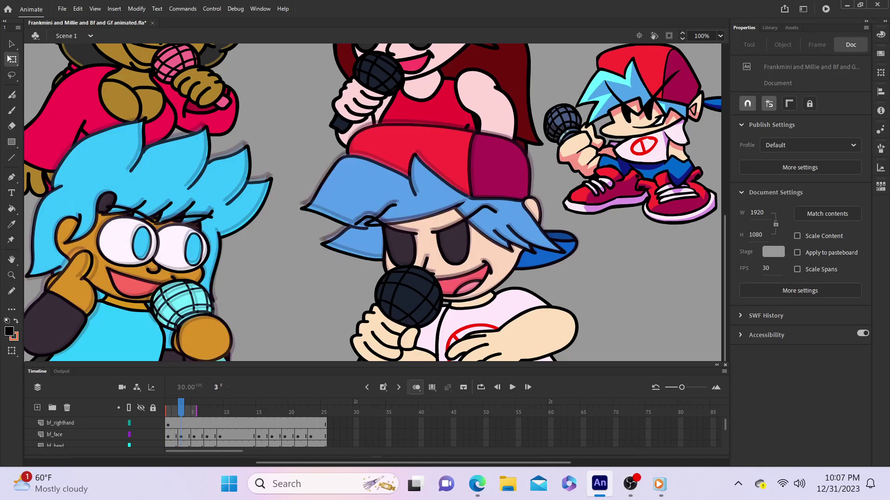
key("period")
key("period")
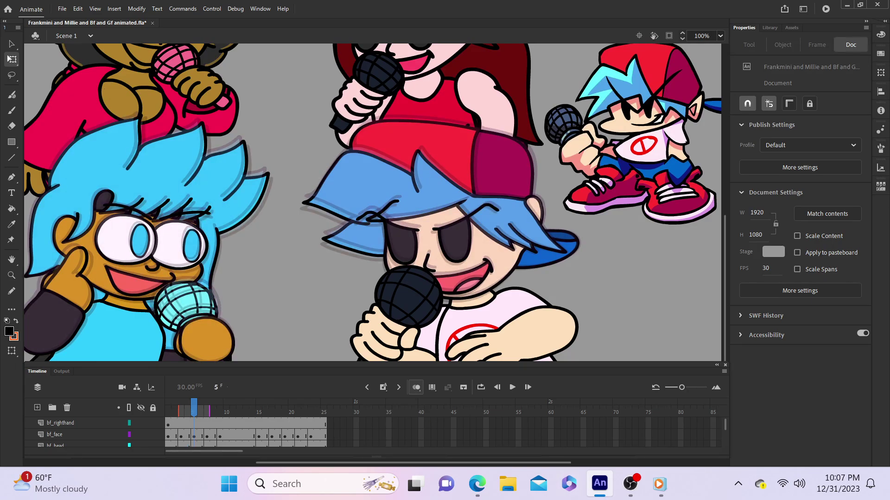
Step: Switch to Windows Media Player, skip through the playlist to the track "Come_Along_With_Me.mp3.mpeg", and return to Animate
left_click(659, 484)
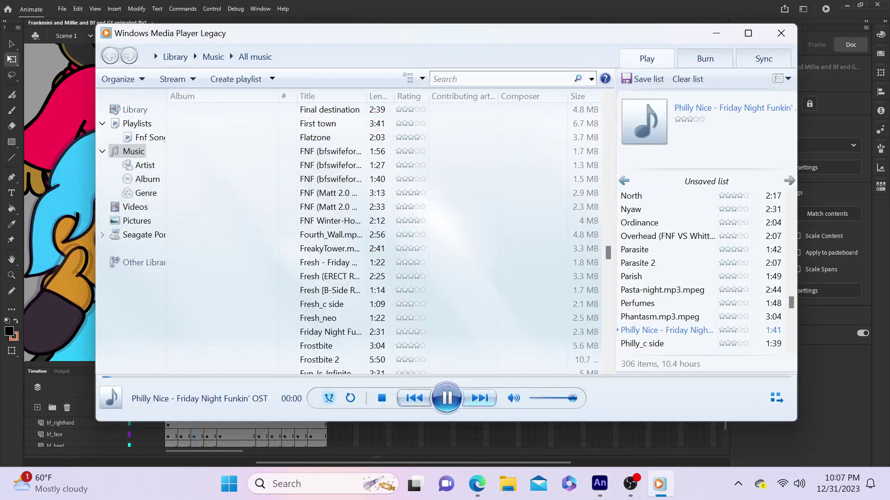
left_click(480, 398)
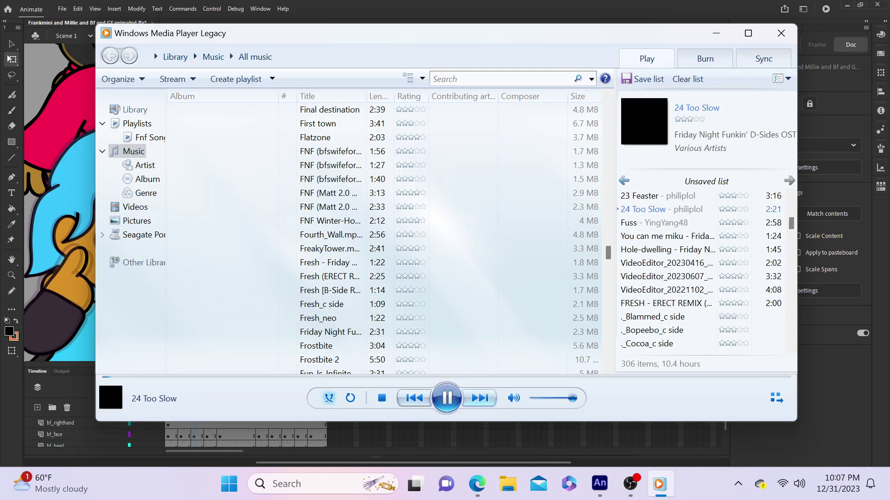
left_click(480, 398)
left_click(480, 399)
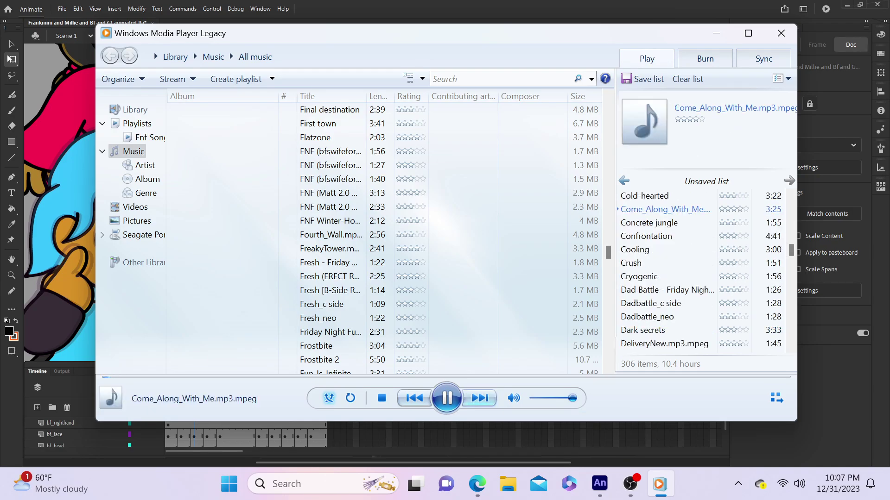
left_click(716, 33)
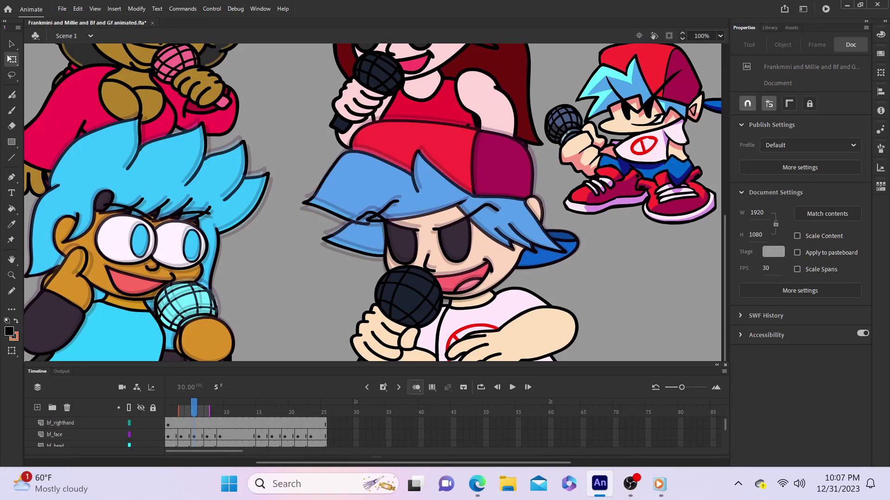
Step: Step through frames 1 to 15 to examine the head bob and where its second cycle begins
key("comma")
key("comma")
key("comma")
key("comma")
key("period")
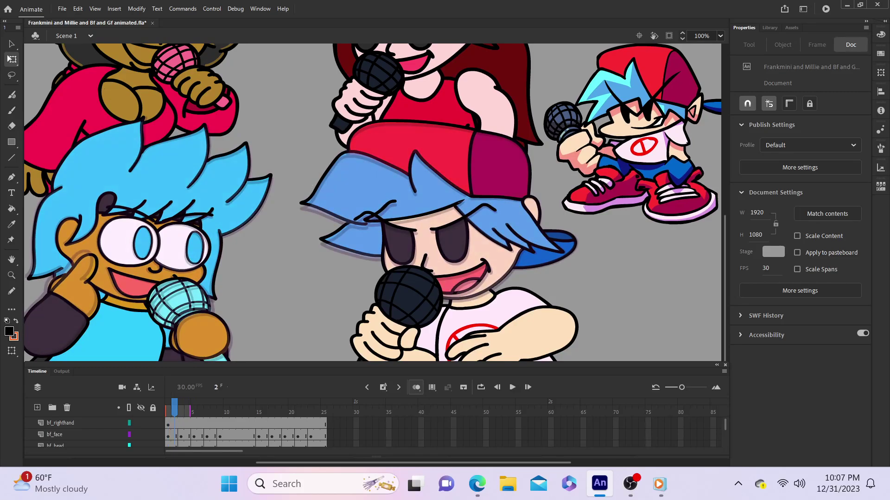
key("period")
key("period")
key("period")
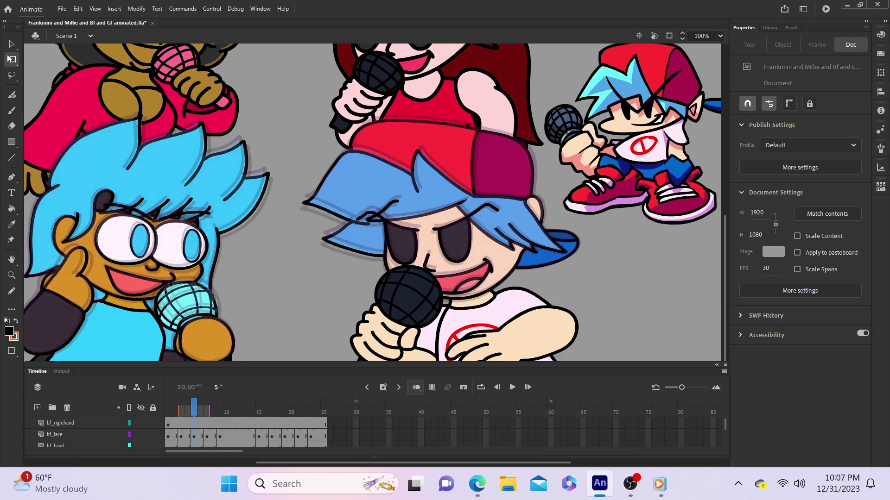
key("period")
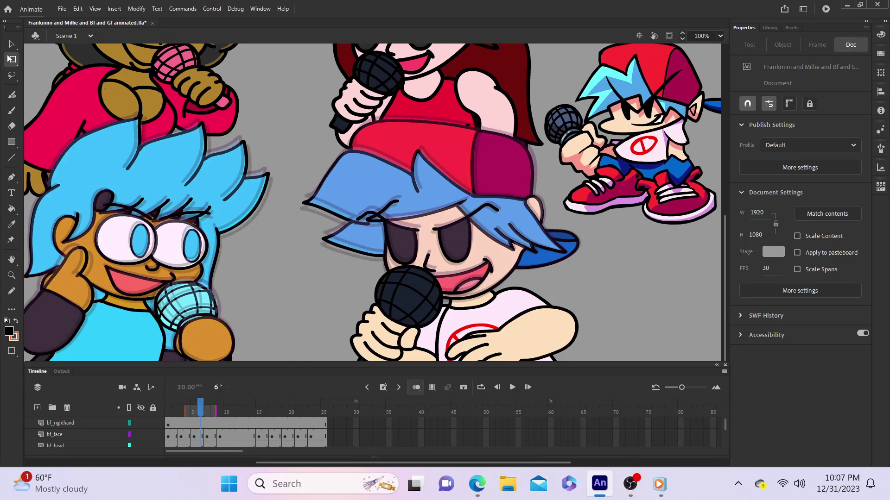
key("period")
key("period")
key("period")
key("period")
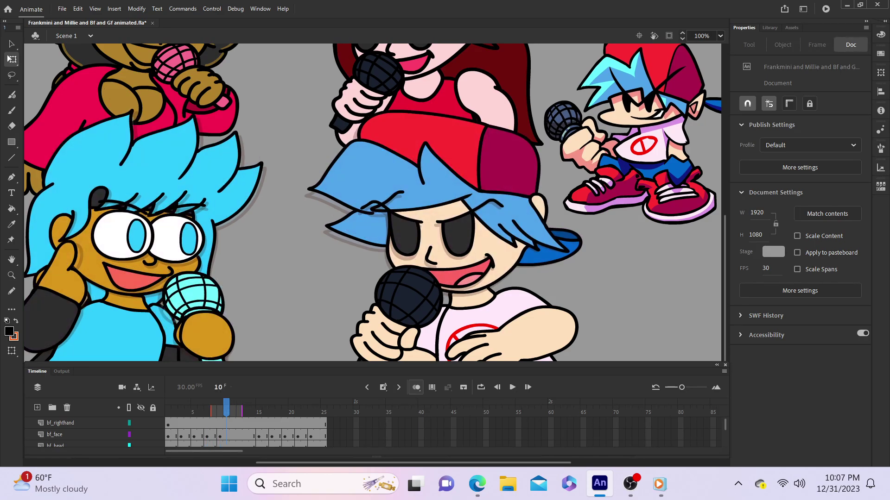
key("period")
key("period")
key("period")
key("period")
key("period")
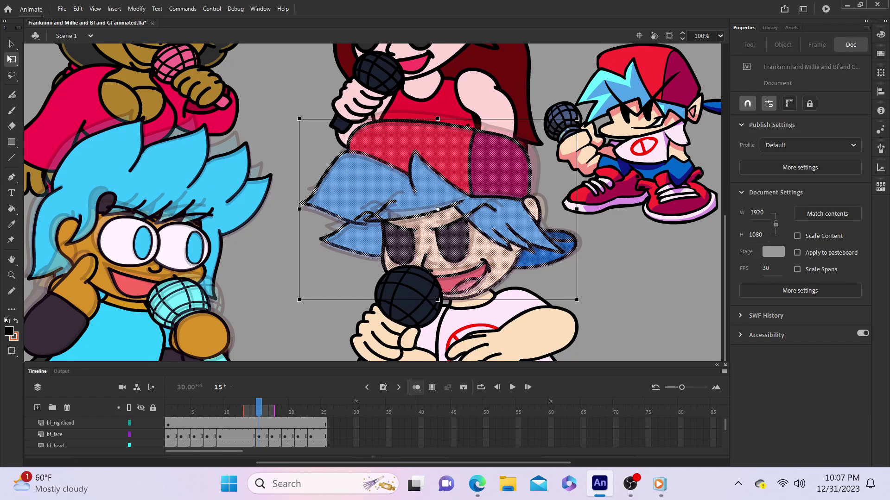
key("comma")
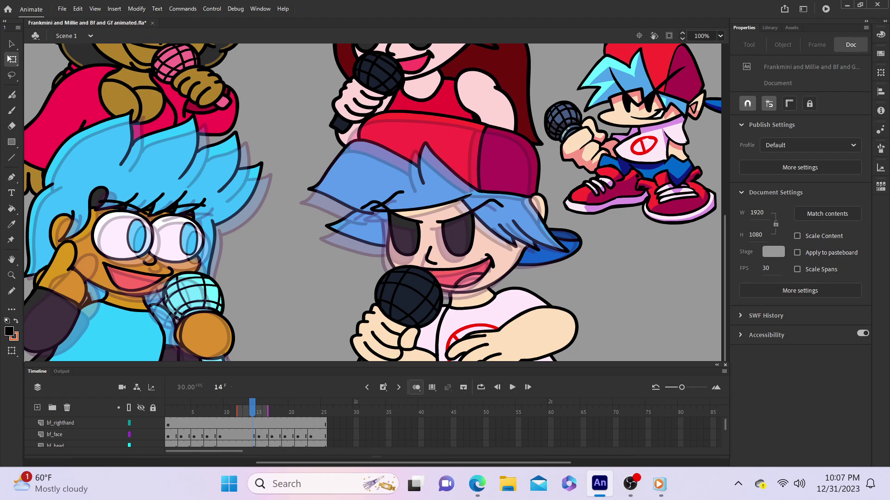
Step: Add a keyframe at frame 3 of the bf_lefthand layer and rotate the hand slightly clockwise there
scroll(186, 434, "up", 1)
left_click(180, 423)
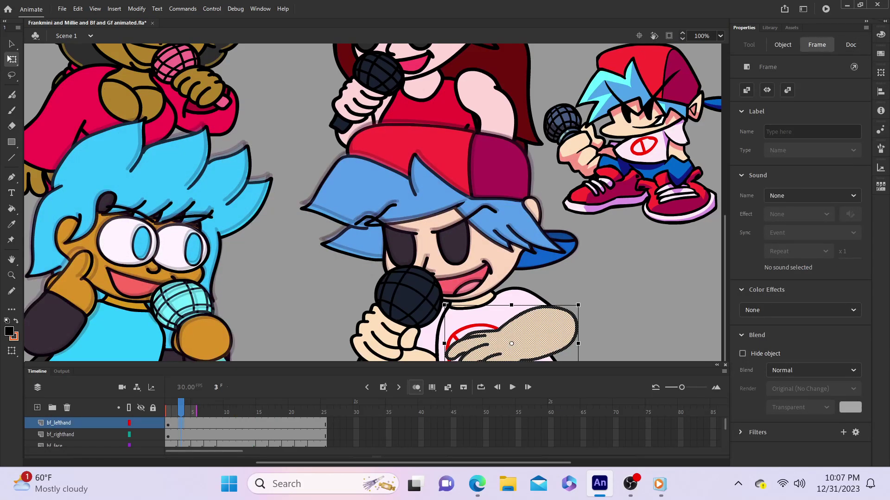
scroll(372, 202, "down", 3)
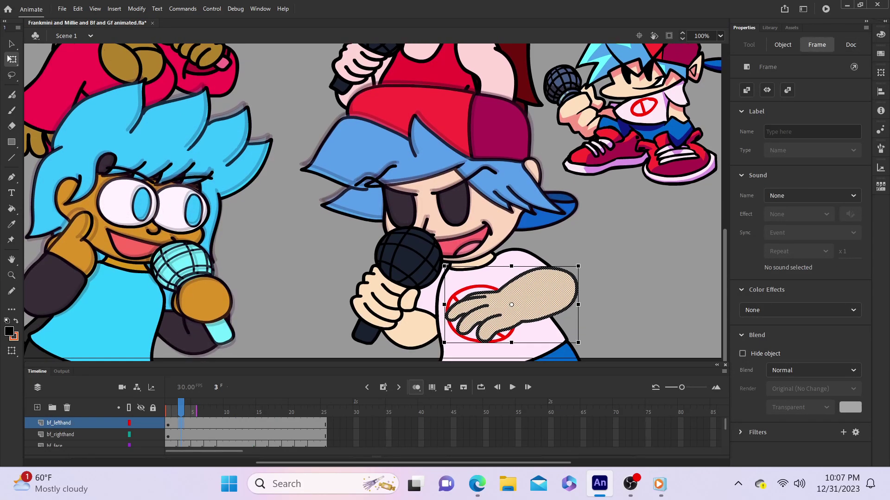
scroll(373, 202, "up", 1)
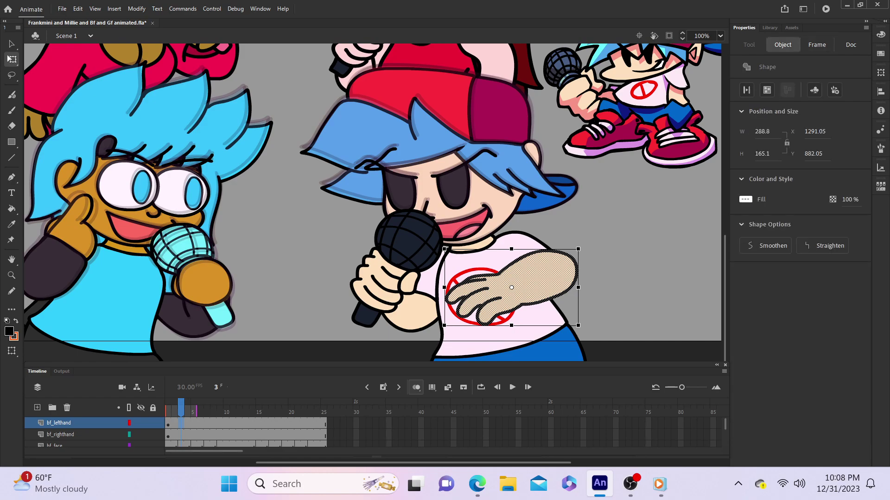
left_click_drag(443, 247, 447, 240)
key("ctrl+z")
key("ctrl+z")
key("ctrl+z")
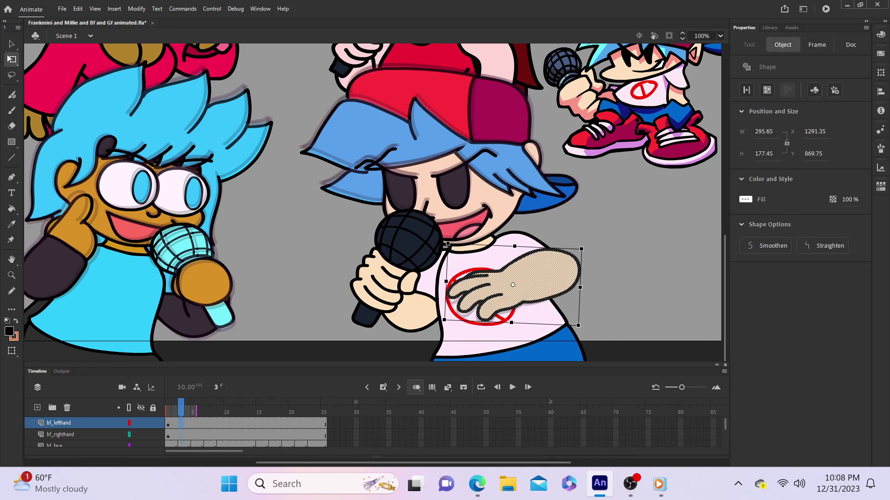
key("ctrl+y")
key("ctrl+y")
key("ctrl+y")
key("F6")
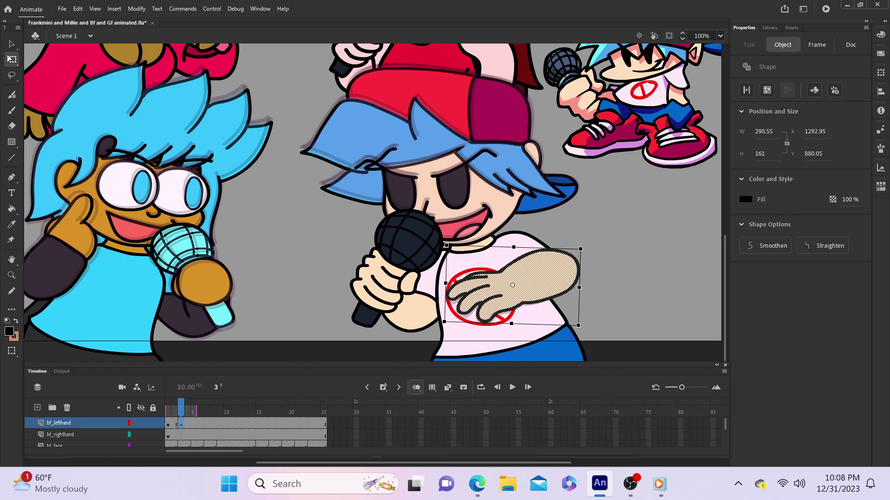
key("Escape")
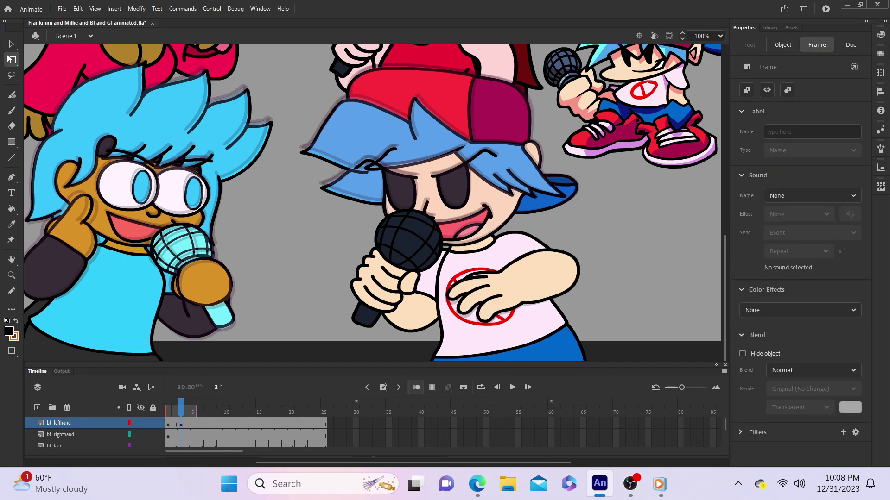
Step: Flip back and forth between frames 1 and 5 to compare the left hand's pose before and after frame 3
key("period")
key("period")
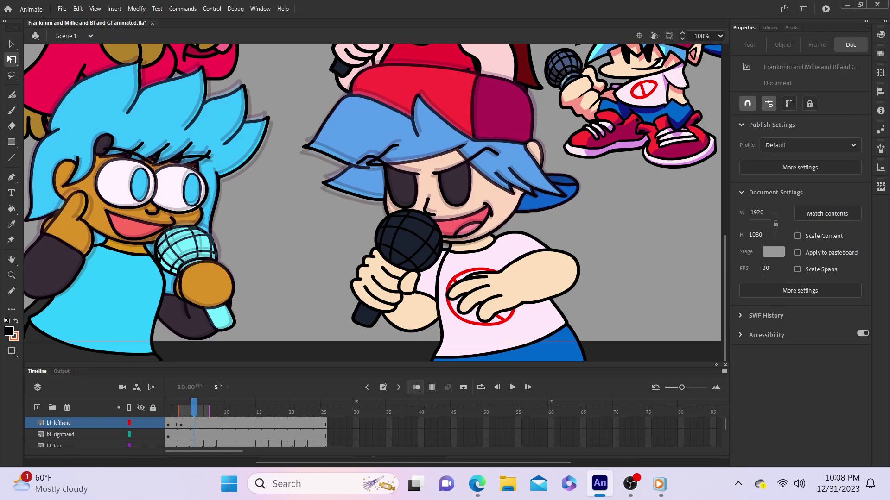
key("comma")
key("comma")
key("comma")
key("comma")
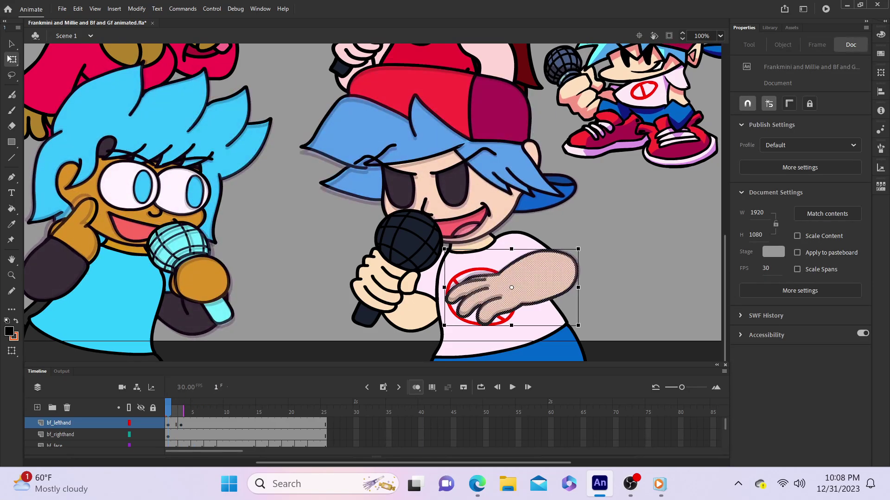
key("period")
key("period")
key("period")
key("comma")
key("comma")
key("period")
key("comma")
key("period")
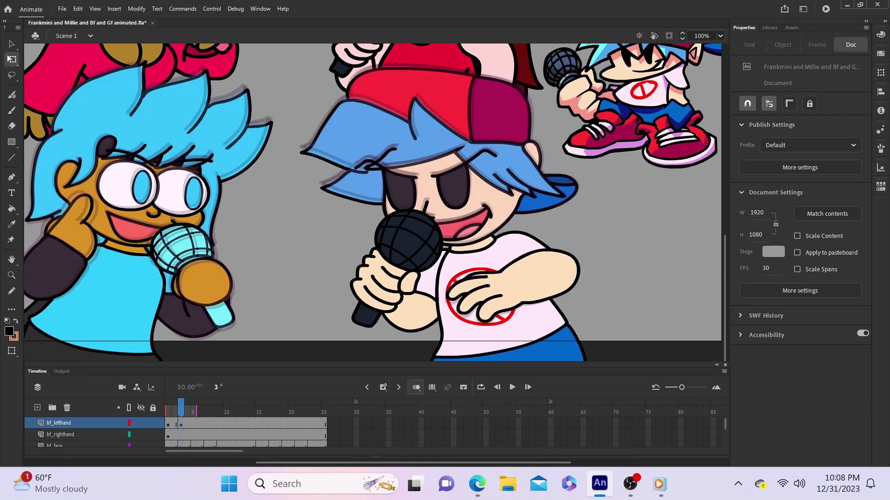
key("comma")
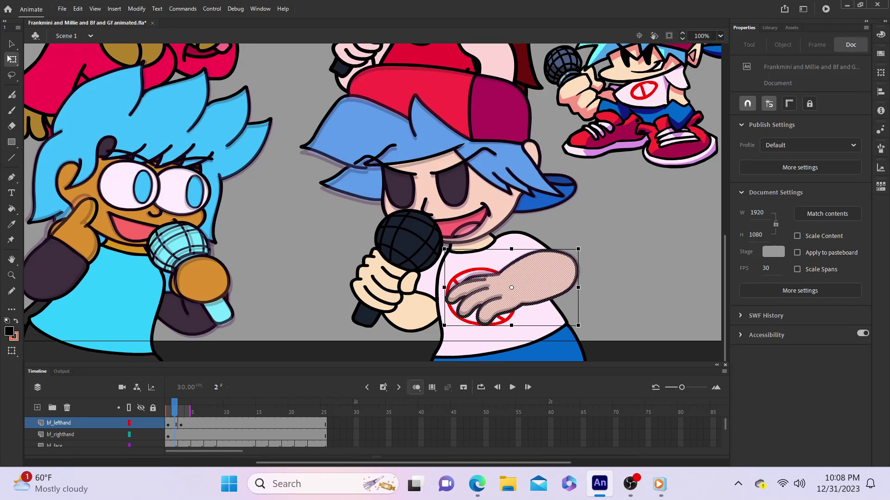
key("comma")
key("period")
key("period")
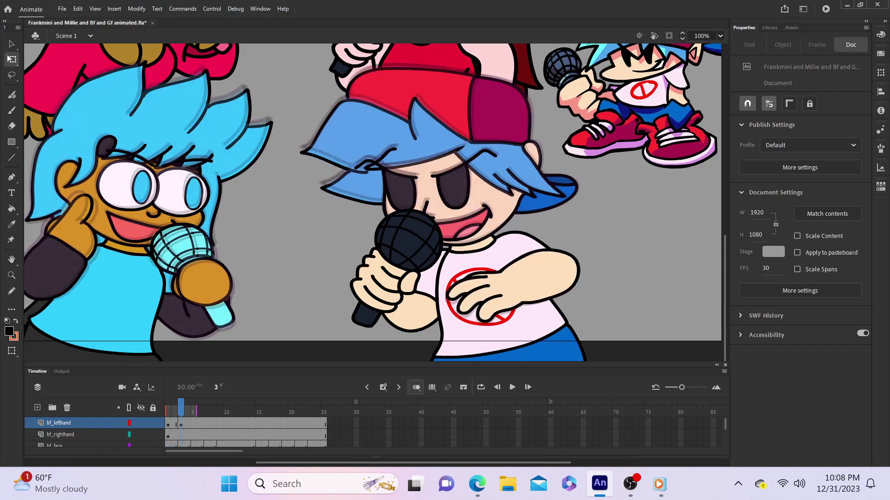
Step: Add a keyframe at frame 5 of the bf_lefthand layer and rotate the hand slightly further clockwise
key("period")
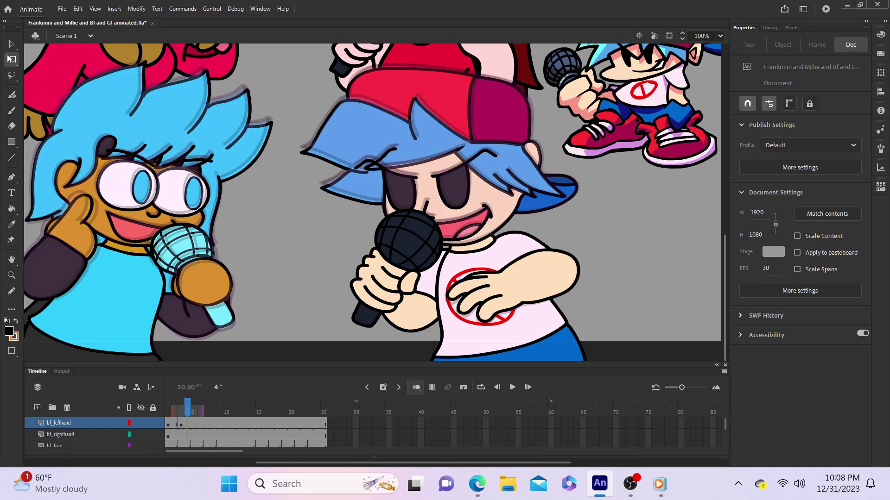
key("period")
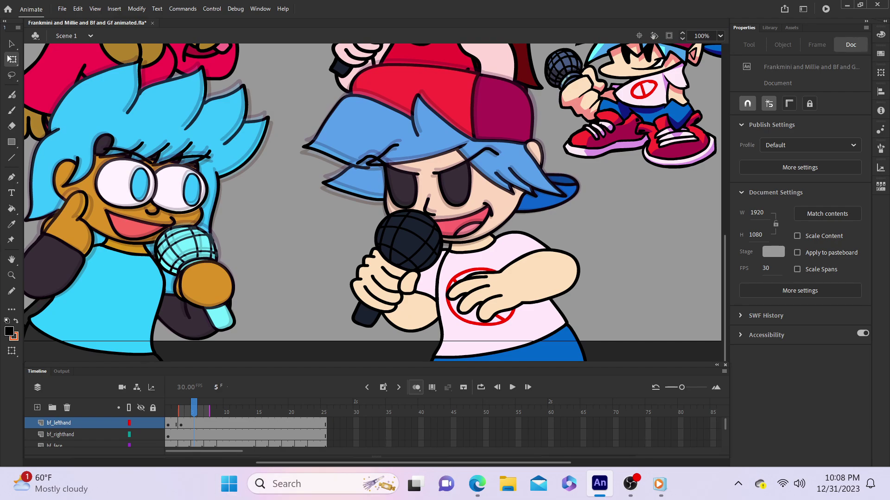
key("F6")
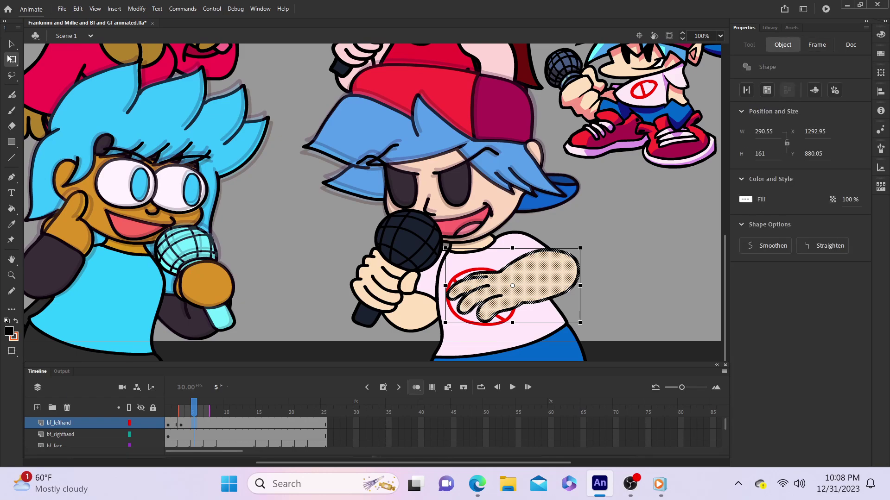
left_click_drag(443, 246, 446, 245)
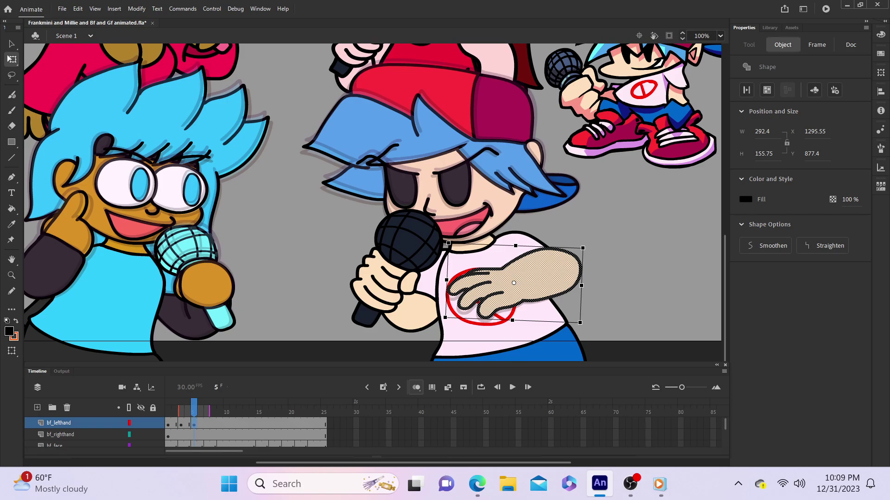
Step: Step back to frame 1 and forward to frame 6 to check the left hand's motion across its keyframes
key("comma")
key("comma")
key("comma")
key("comma")
key("period")
key("period")
key("period")
key("period")
key("period")
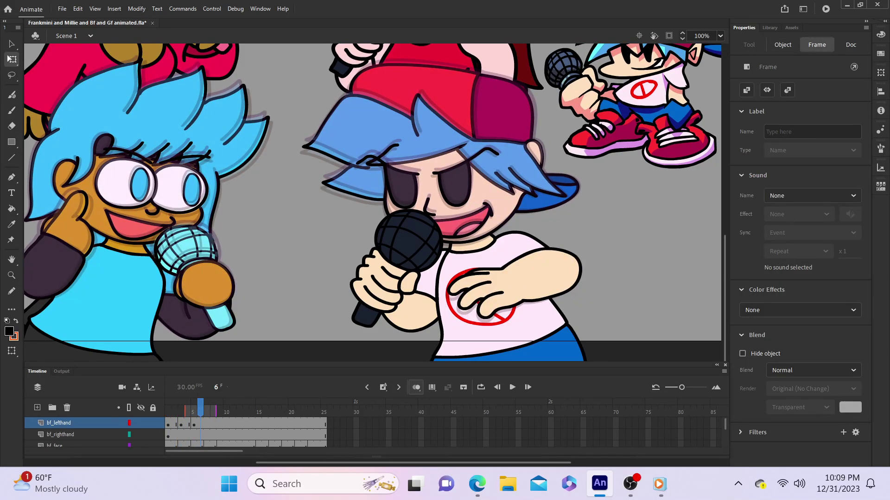
Step: Flip back and forth between frames 3 and 7 to compare the left hand's pose around the frame 5 keyframe
key("comma")
key("comma")
key("comma")
key("period")
key("period")
key("period")
key("comma")
key("comma")
key("comma")
key("period")
key("period")
key("period")
key("period")
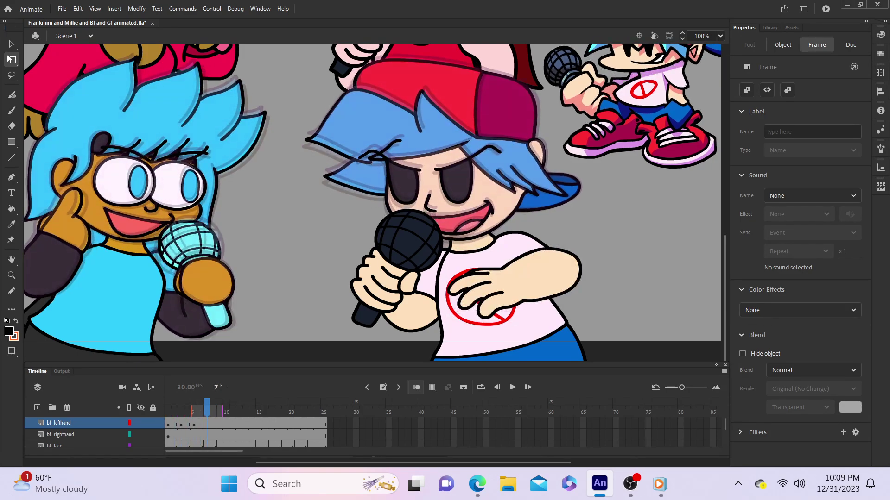
key("comma")
key("comma")
key("comma")
key("comma")
key("period")
key("period")
key("period")
key("comma")
key("comma")
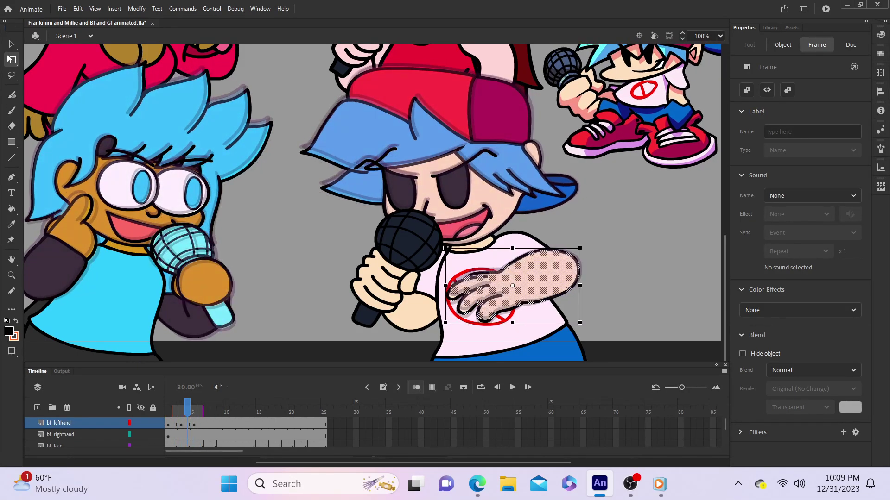
key("period")
key("period")
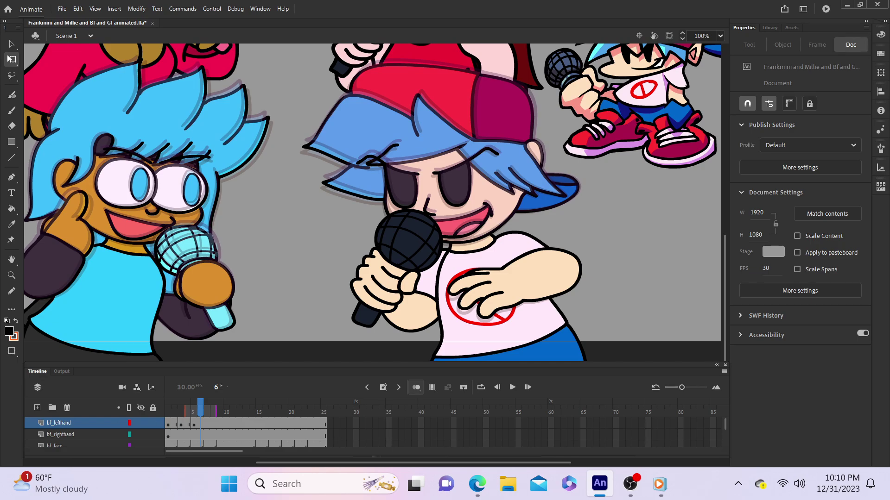
Step: Step back to frame 1 and flip repeatedly through to frame 7 to check the left hand's motion against the head bob
key("comma")
key("comma")
key("comma")
key("comma")
key("comma")
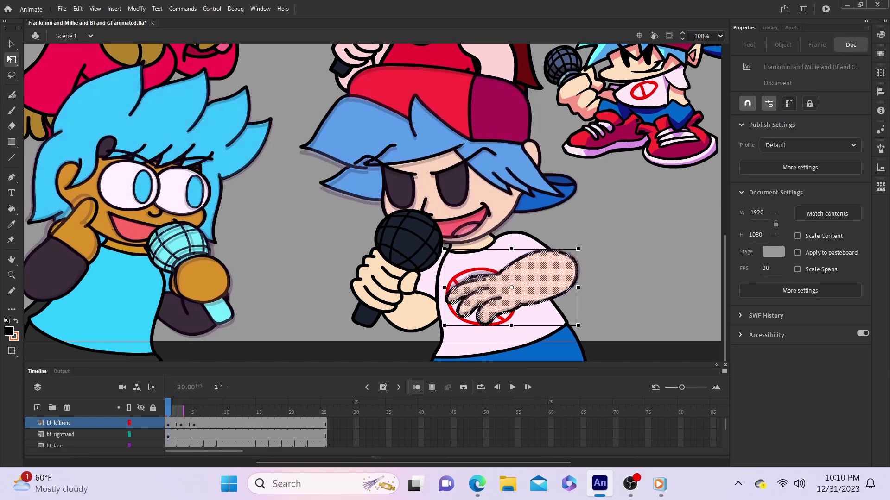
key("period")
key("period")
key("period")
key("period")
key("comma")
key("comma")
key("comma")
key("period")
key("period")
key("period")
key("period")
key("comma")
key("comma")
key("comma")
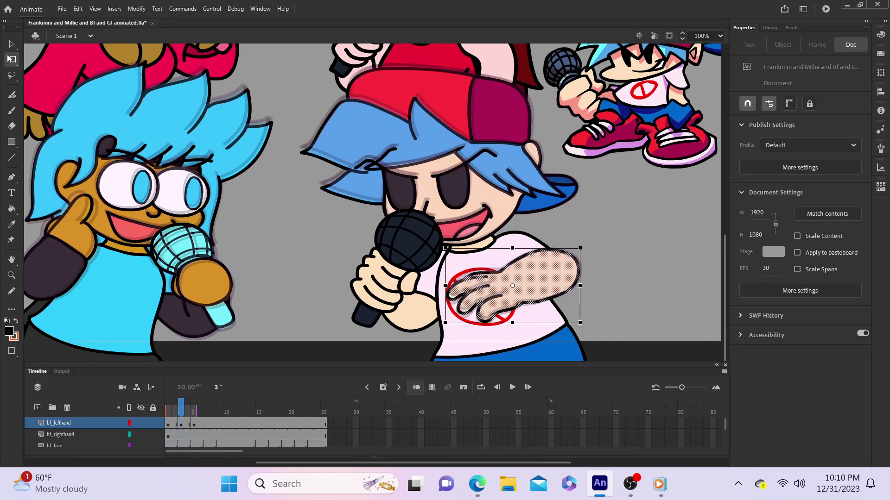
key("period")
key("period")
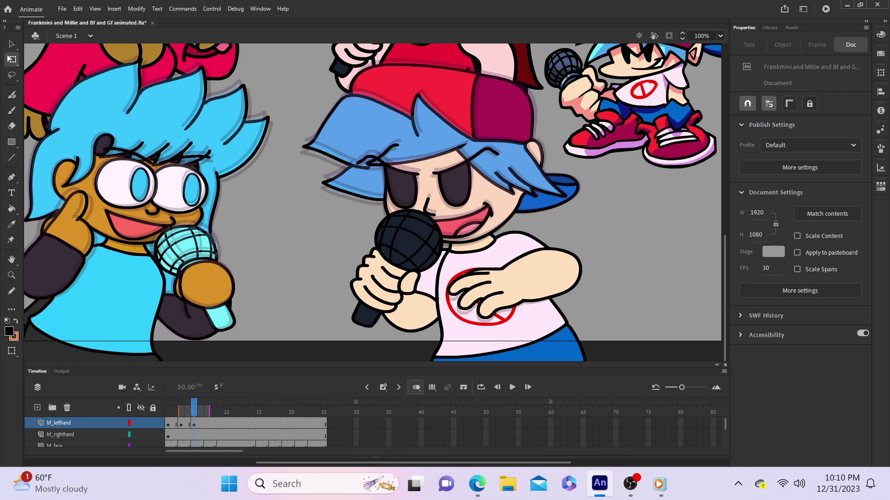
key("comma")
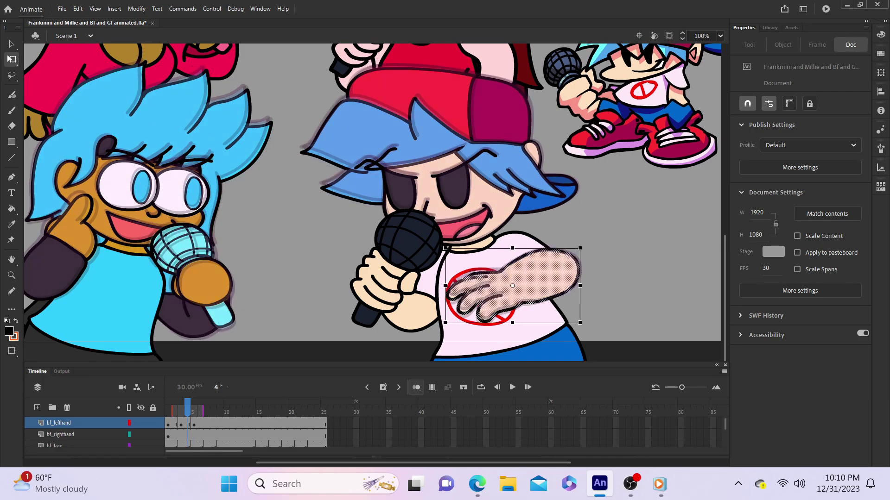
key("period")
key("comma")
key("period")
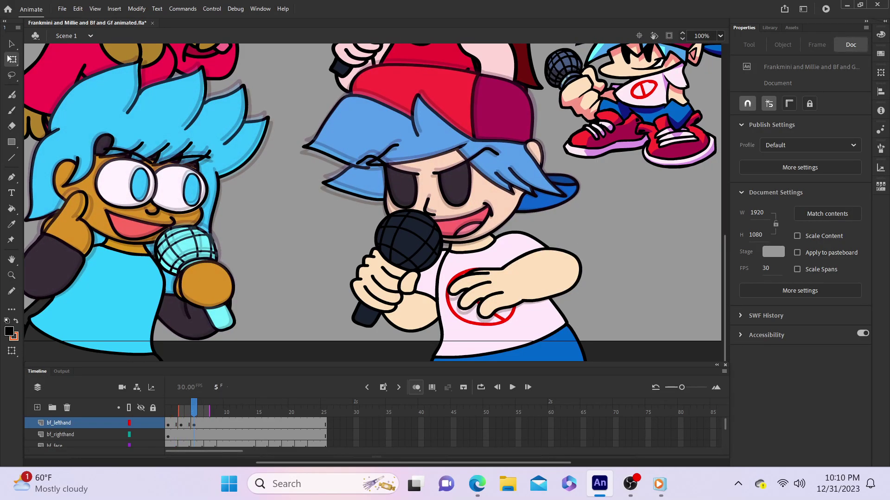
key("period")
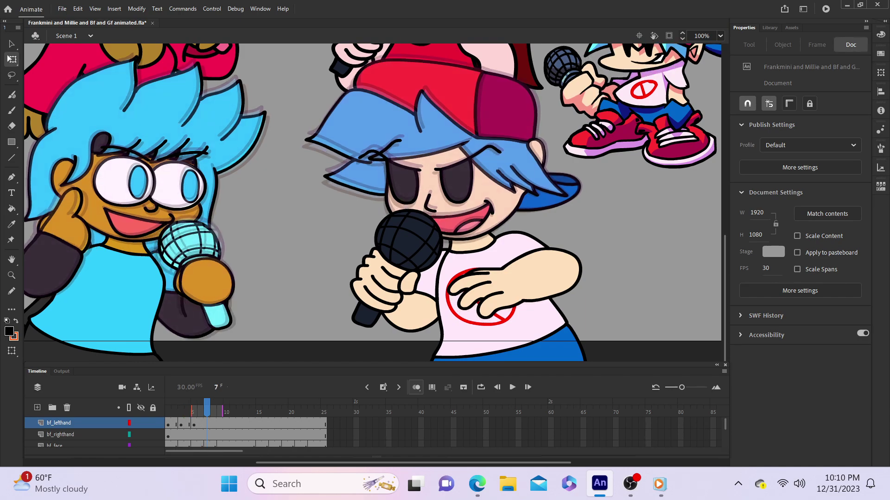
key("period")
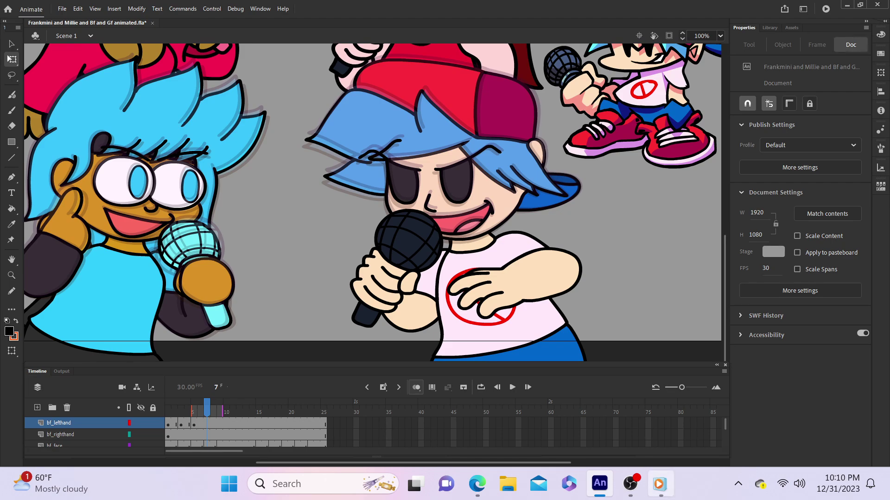
Step: Switch to Windows Media Player Legacy, skip to the next track, and return to the animation
mouse_move(659, 483)
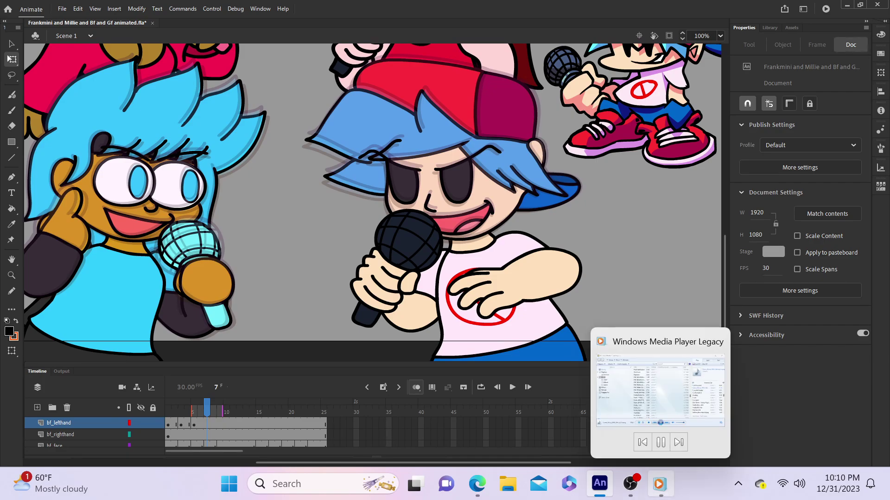
left_click(660, 484)
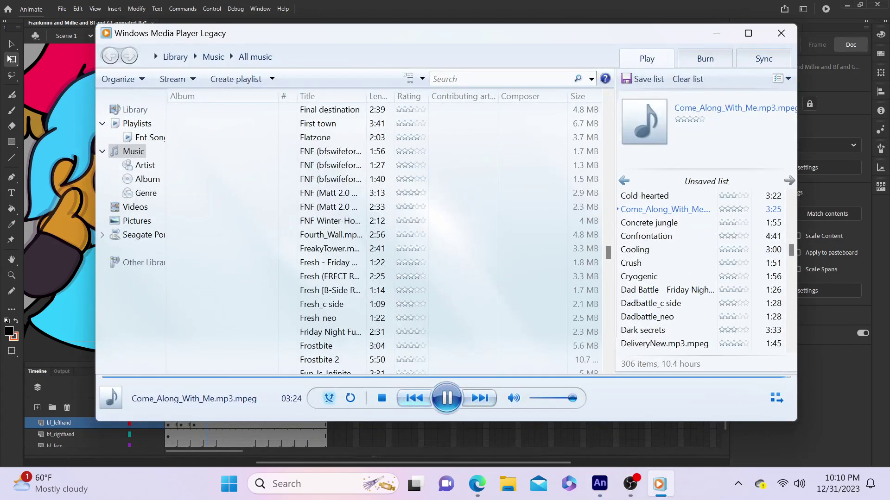
left_click(479, 399)
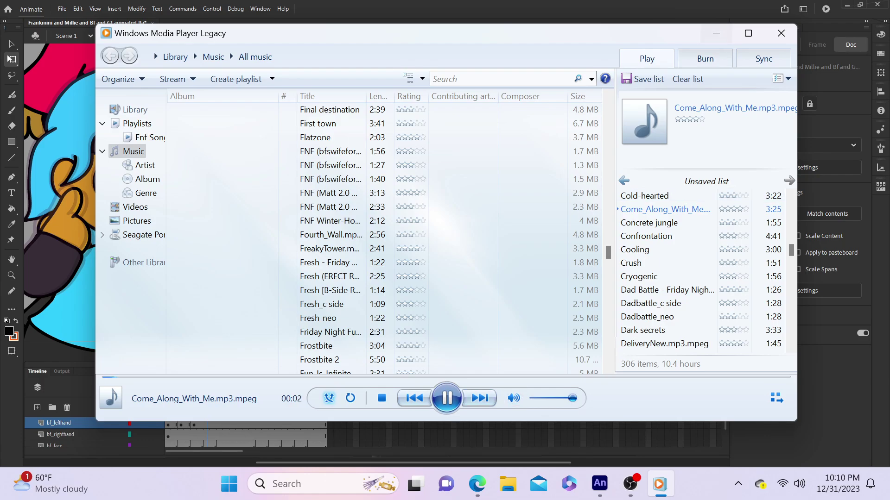
left_click(715, 33)
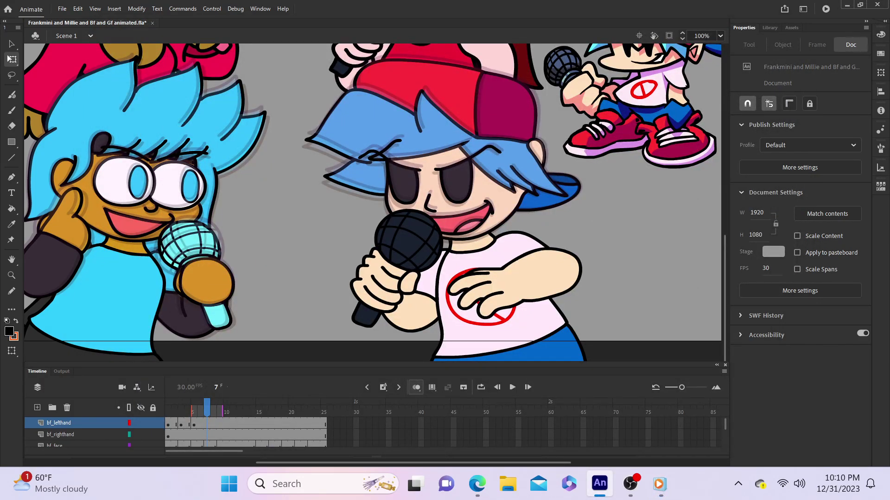
Step: Add a keyframe at frame 7 of the bf_lefthand layer and rotate the hand slightly further clockwise
key("comma")
key("comma")
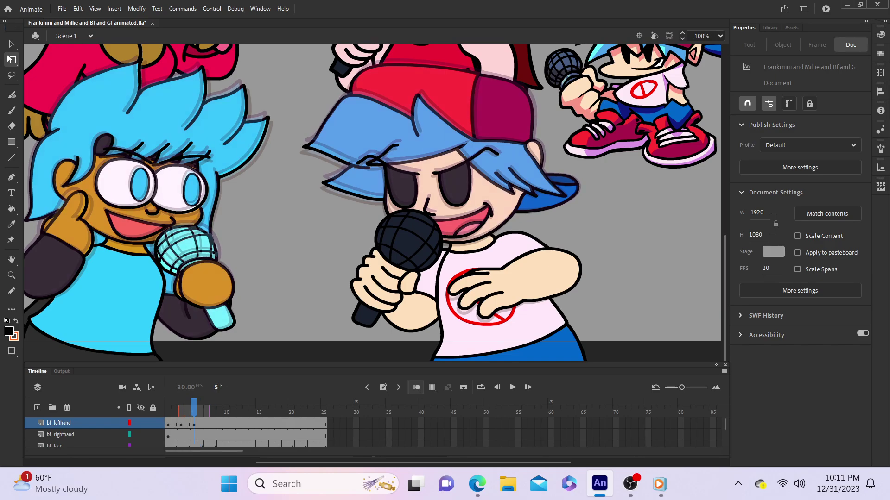
key("comma")
key("period")
key("period")
key("period")
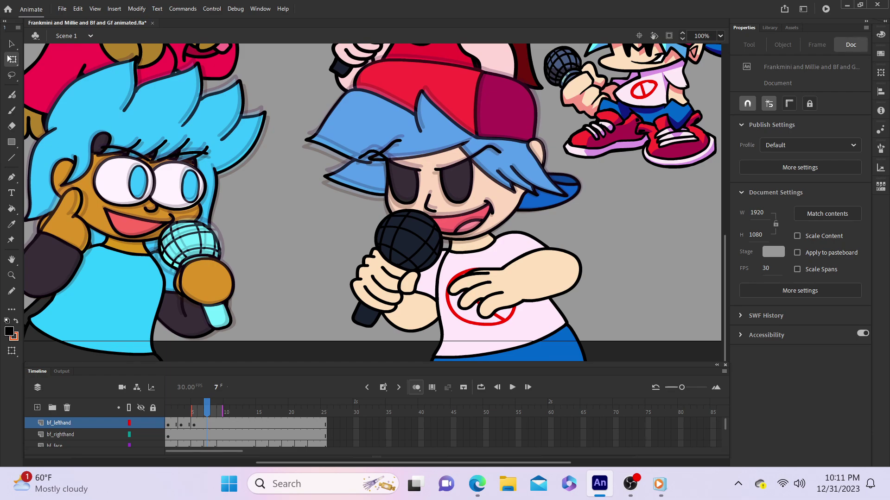
key("F6")
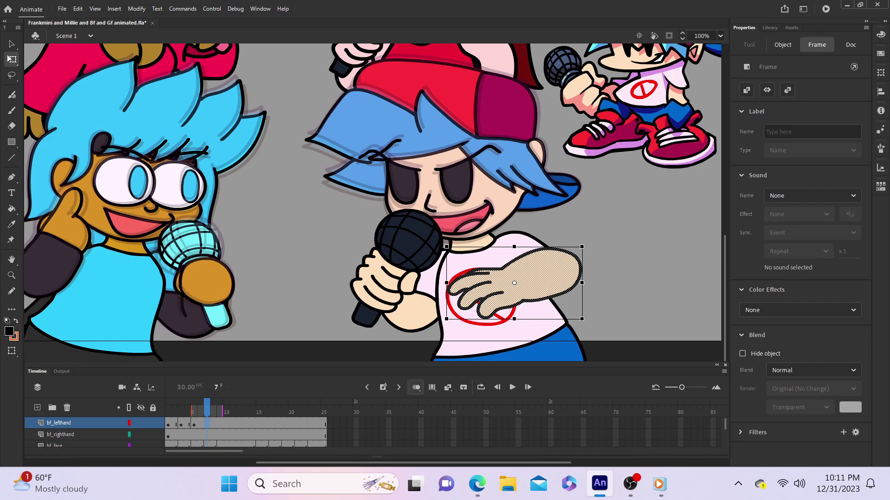
left_click_drag(444, 244, 447, 238)
key("ctrl+z")
key("ctrl+z")
key("F6")
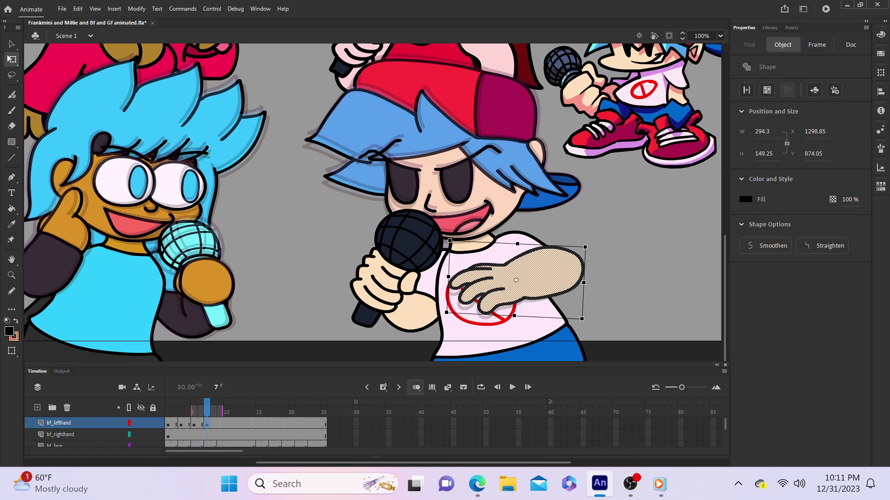
Step: Flip between frames 5 and 11 to check the left hand's new pose at frame 7 against the neighbouring frames
key("comma")
key("comma")
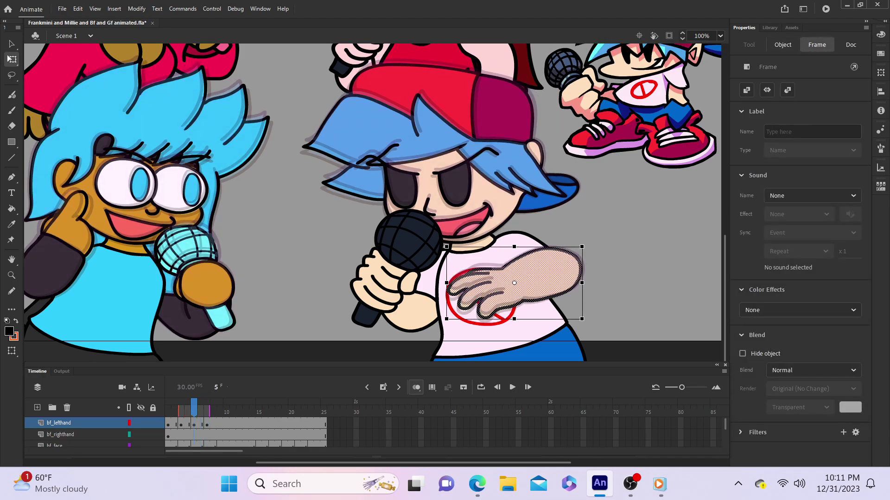
key("period")
key("period")
key("period")
key("period")
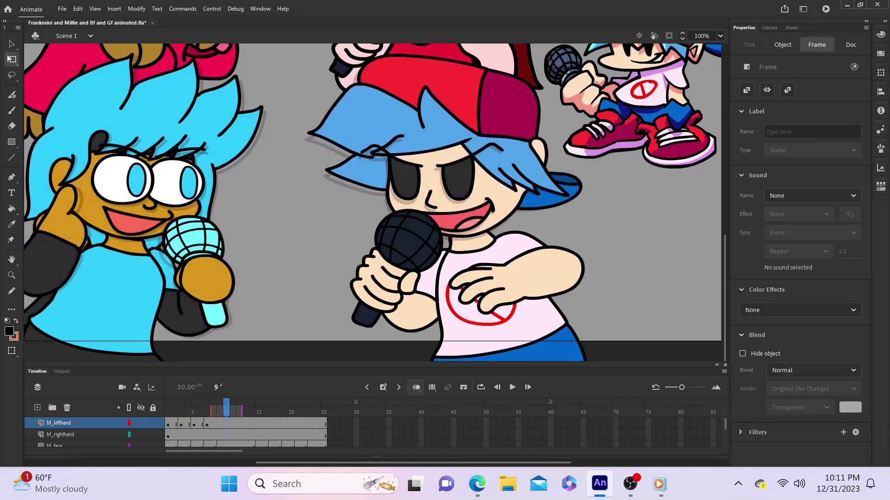
key("comma")
key("comma")
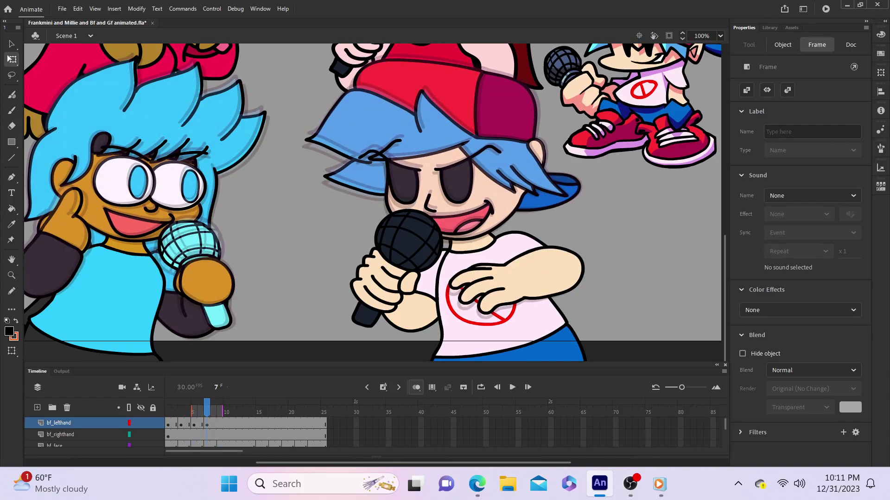
key("period")
key("period")
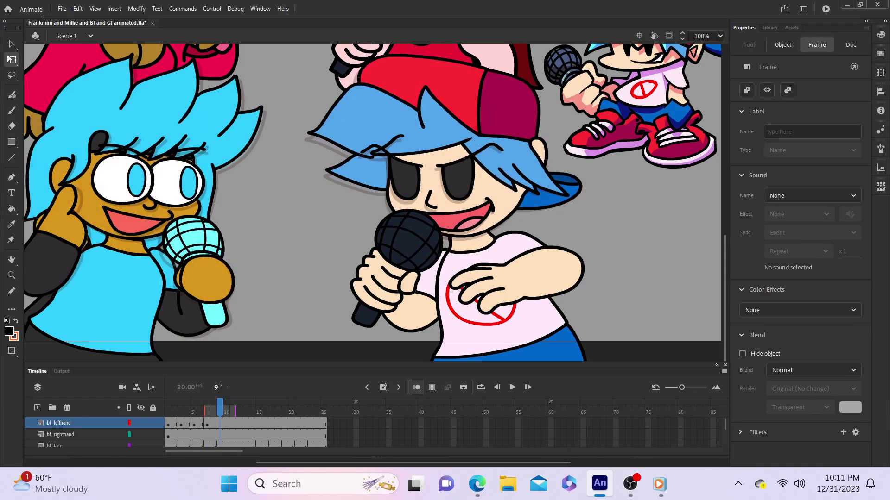
key("period")
key("period")
key("comma")
key("comma")
key("comma")
key("period")
Step: Add a keyframe at frame 9 of the bf_lefthand layer and rotate the hand slightly further clockwise, undoing and redoing the rotation to compare
key("Escape")
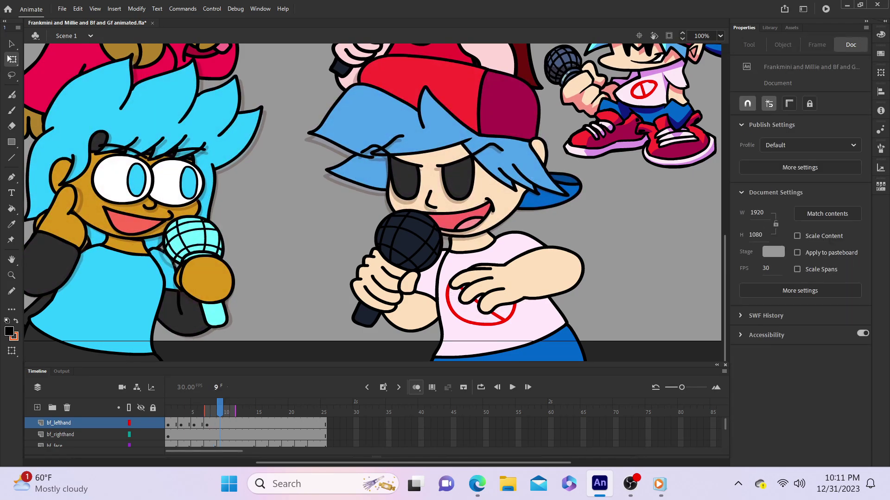
left_click(220, 424)
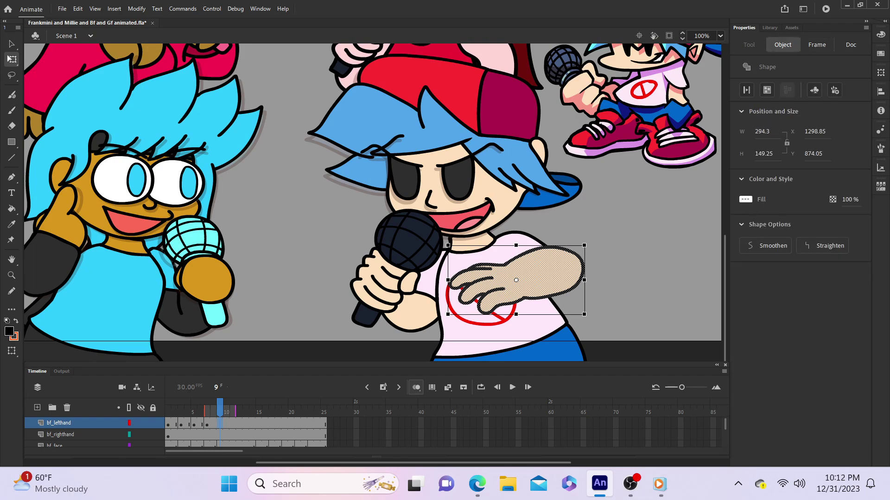
key("ctrl+z")
key("ctrl+z")
key("ctrl+z")
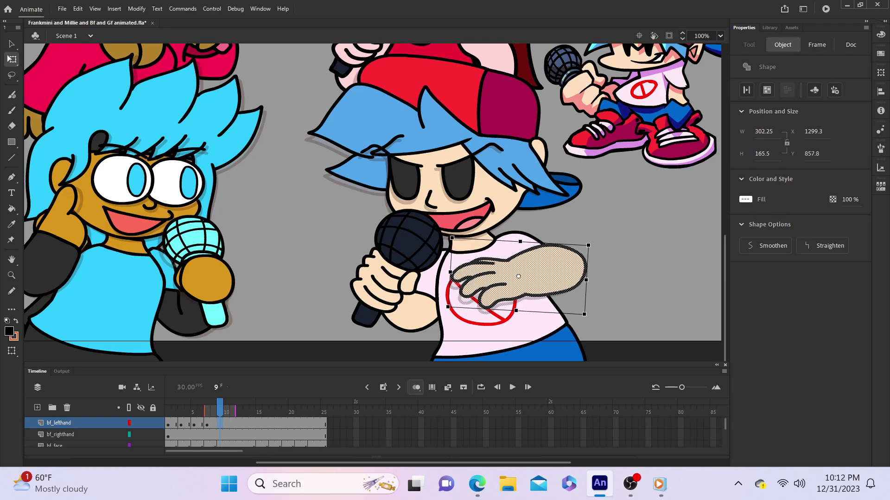
key("ctrl+y")
key("ctrl+y")
key("ctrl+y")
key("ctrl+y")
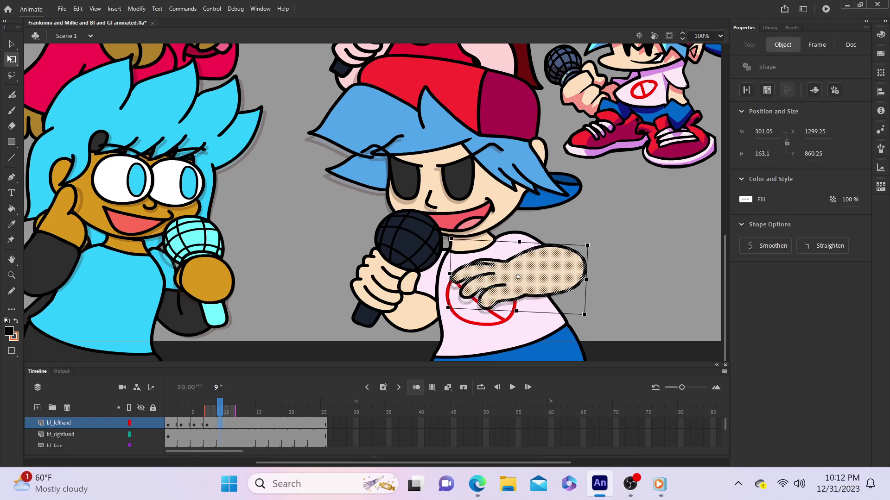
key("ctrl+z")
key("ctrl+z")
key("ctrl+z")
key("ctrl+y")
key("ctrl+y")
key("ctrl+y")
key("F6")
Step: Play the animation and compare frames 14 and 15, where the head changes pose
key("Return")
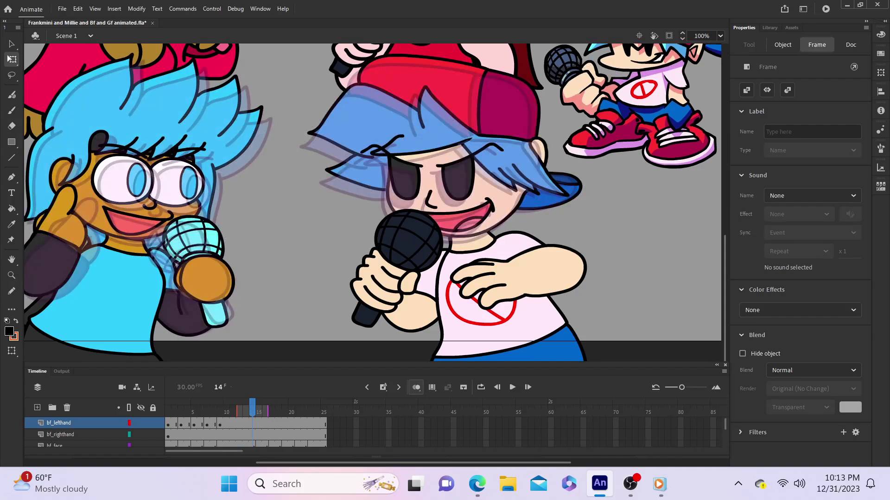
key(".")
key(".")
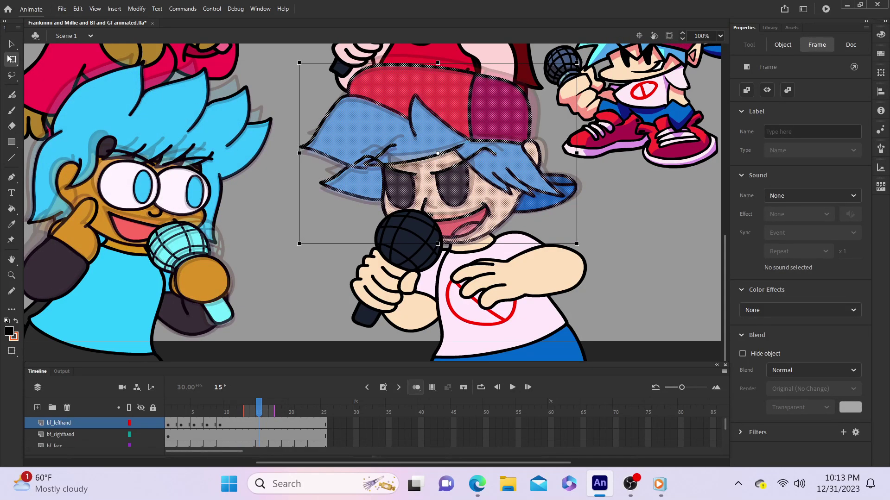
key(".")
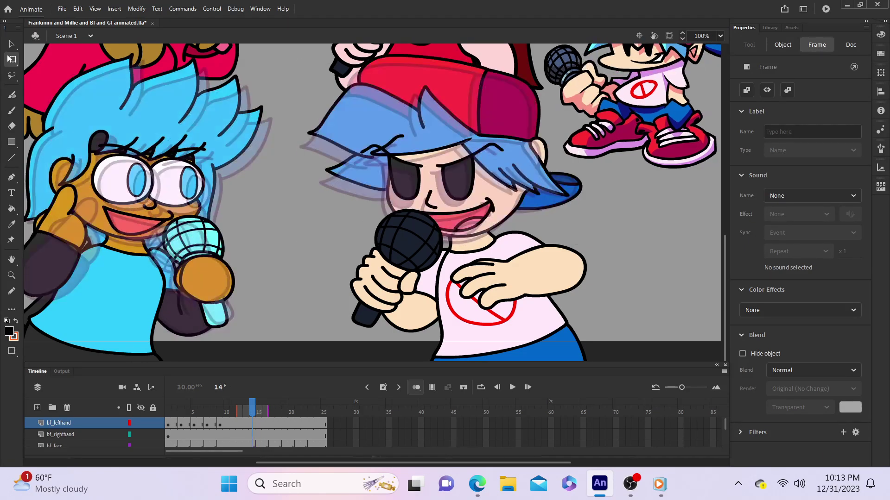
key("period")
key("comma")
key("period")
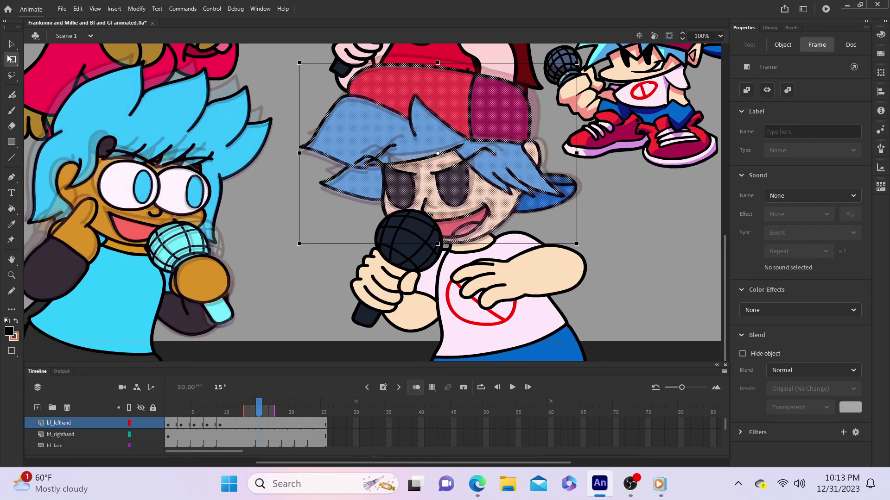
key("comma")
key("period")
Step: Step back to frame 1 and forward to frame 11 to review the left hand's full motion across its keyframes
key("comma")
key("comma")
key("comma")
key("comma")
key("comma")
key("comma")
key("comma")
key("comma")
key("comma")
key("comma")
key("comma")
key("comma")
key("comma")
key("comma")
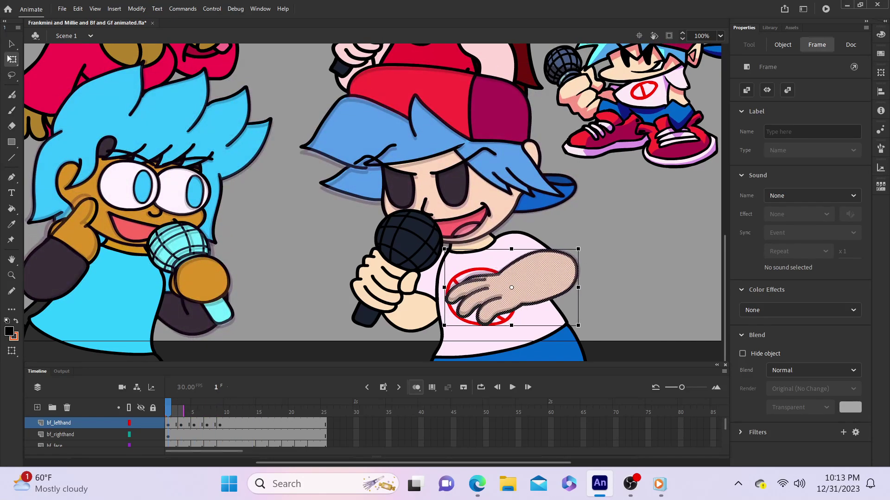
key("period")
key("period")
key("period")
key("period")
key("period")
key("period")
key("period")
key("period")
key("period")
key("period")
key("period")
key("period")
key("period")
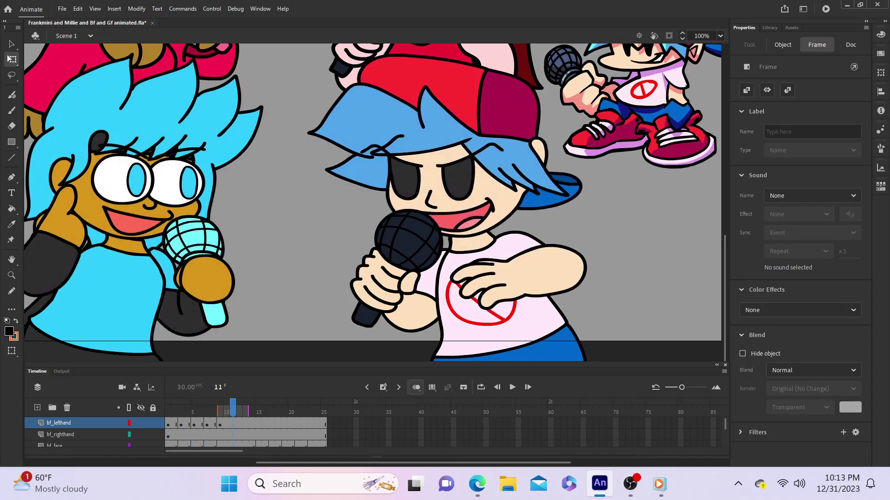
Step: Copy the bf_lefthand keyframe at frame 1 and paste it at frame 15, where the head's motion repeats
key("period")
key("period")
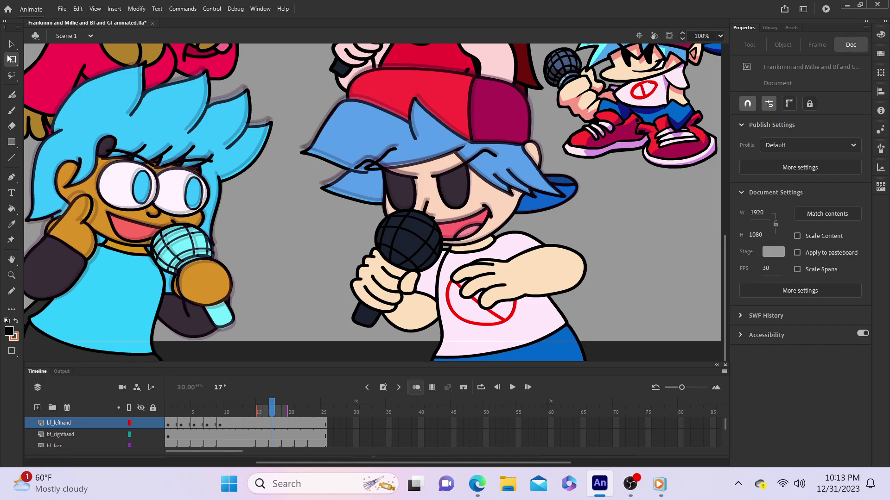
key("comma")
key("comma")
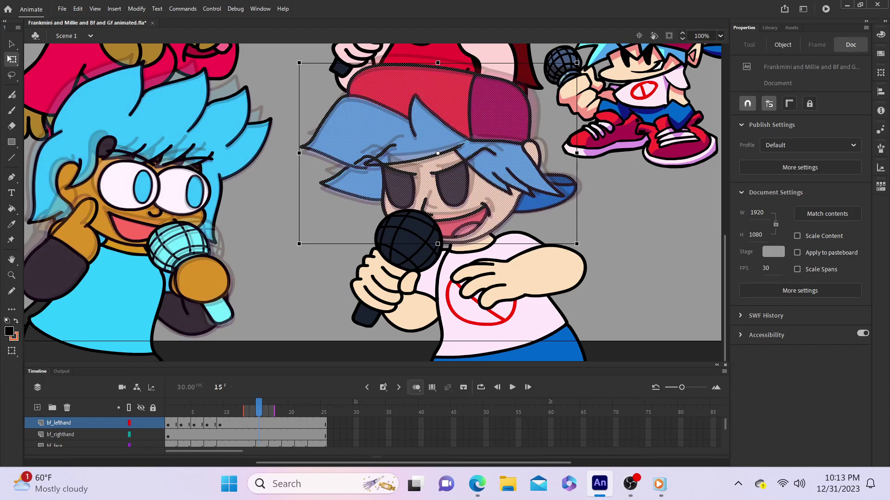
left_click(168, 423)
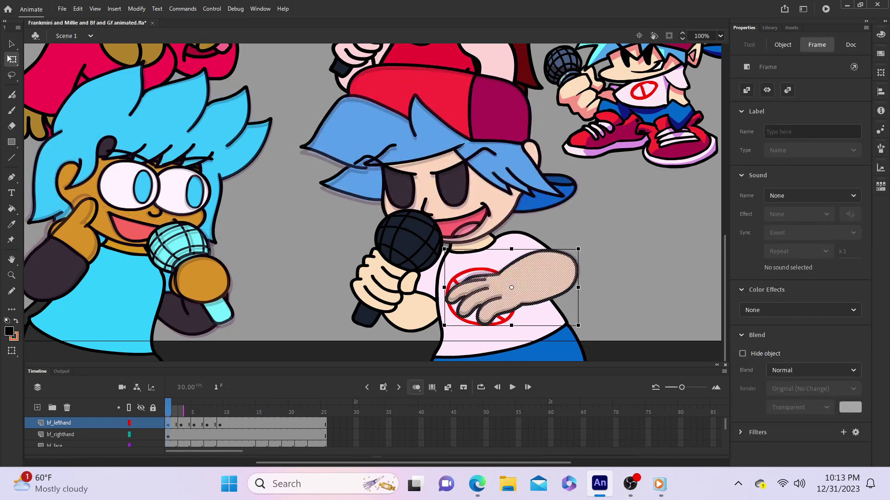
right_click(168, 423)
left_click(218, 248)
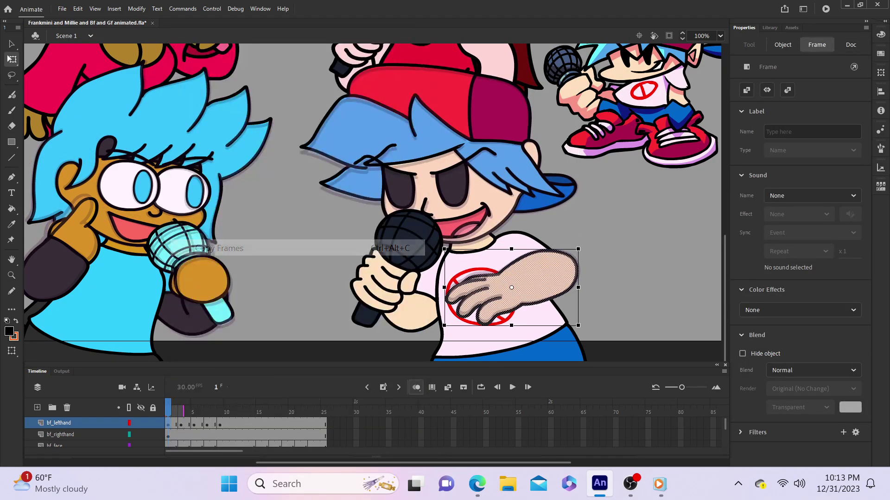
left_click(259, 423)
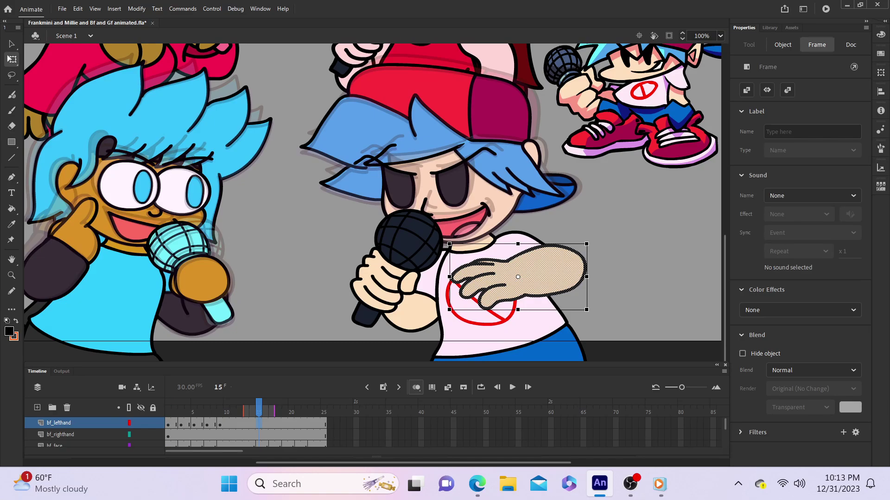
left_click_drag(259, 408, 258, 408)
right_click(258, 423)
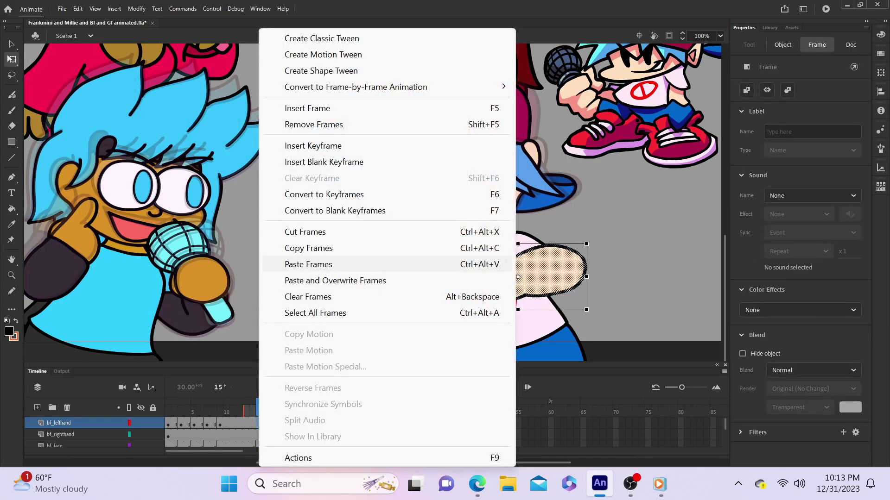
left_click(306, 263)
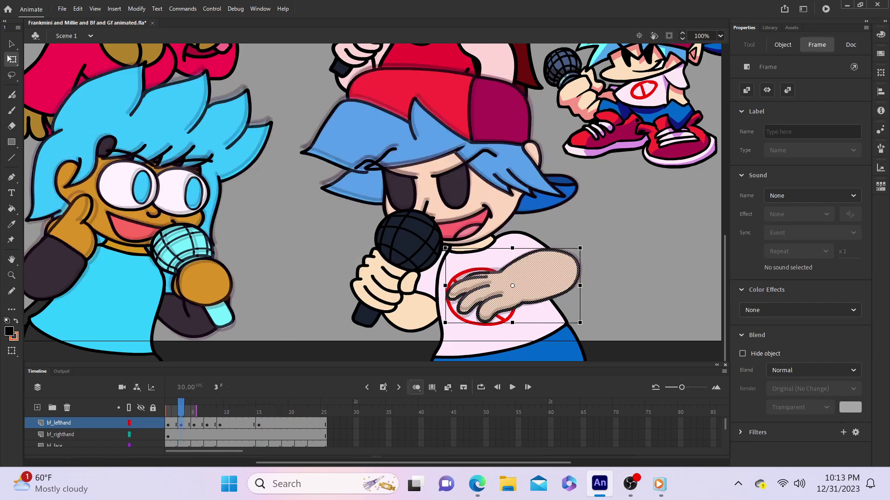
Step: Copy the bf_lefthand keyframe at frame 3 and paste it at frame 17
right_click(259, 423)
left_click(232, 248)
left_click(271, 423)
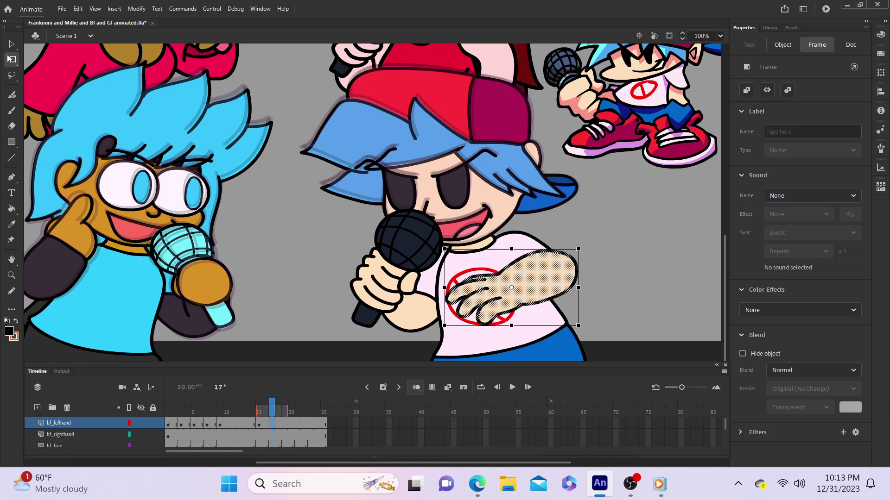
key("comma")
key("period")
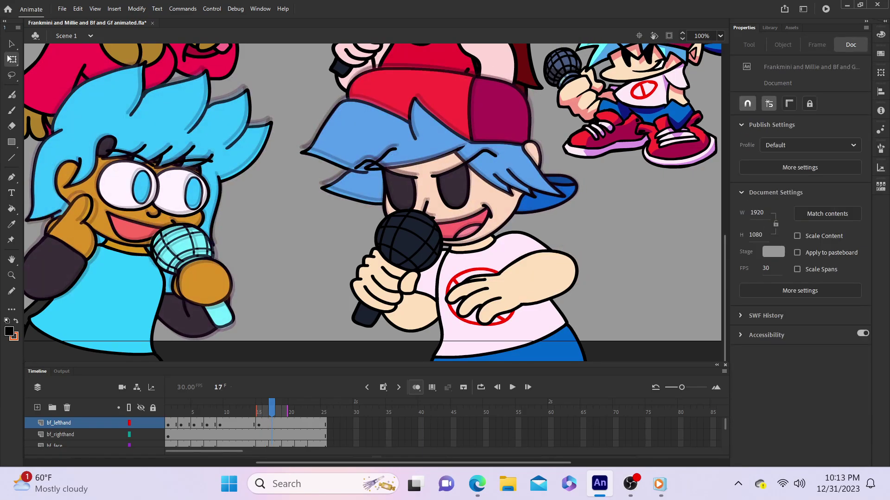
right_click(272, 423)
left_click(322, 264)
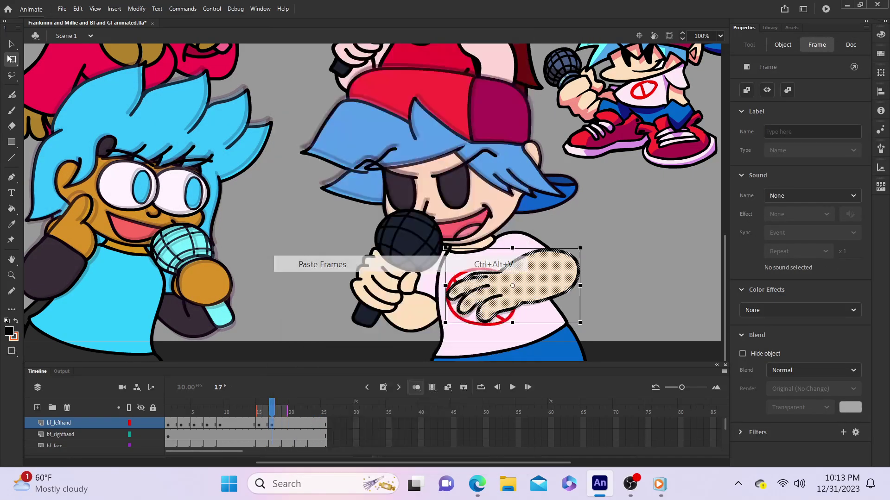
Step: Copy the bf_lefthand keyframe at frame 5 and paste it at frame 19
right_click(193, 422)
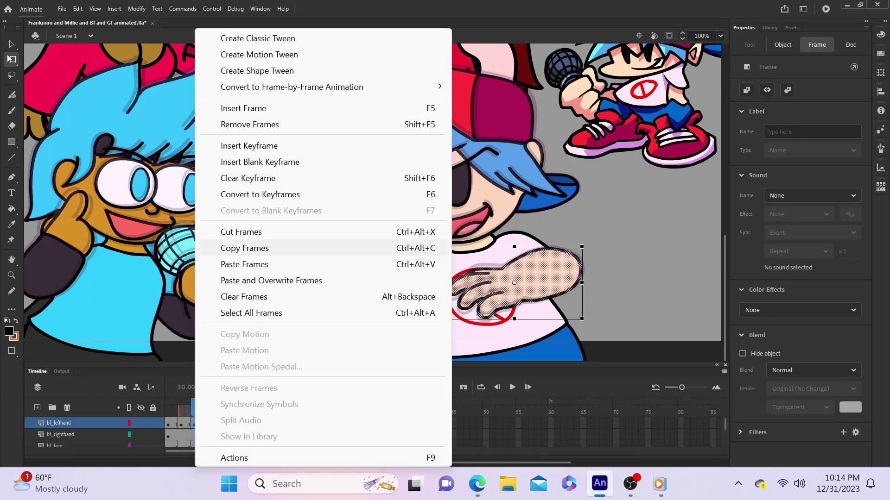
left_click(244, 248)
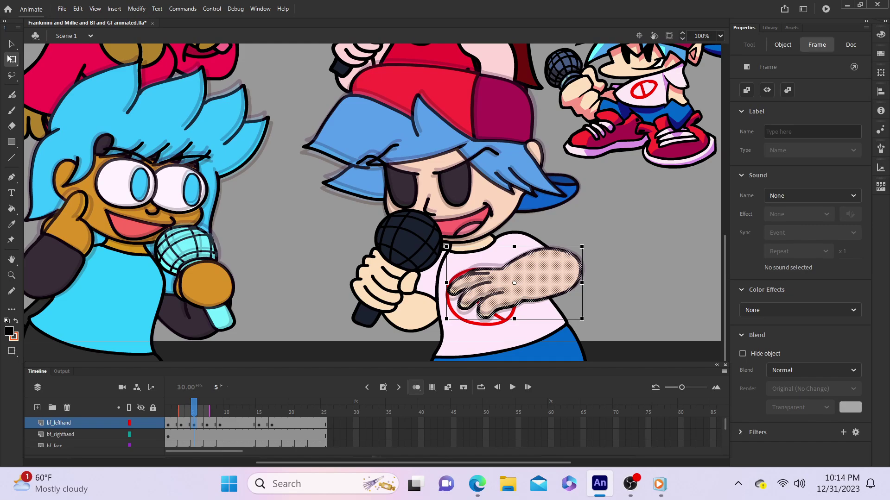
right_click(285, 423)
left_click(324, 264)
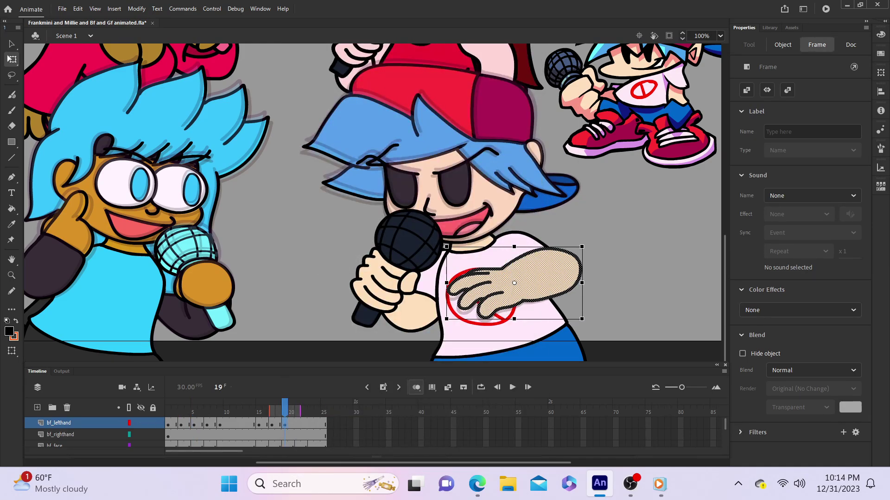
Step: Copy the bf_lefthand keyframe at frame 7 and paste it at frame 21
right_click(207, 423)
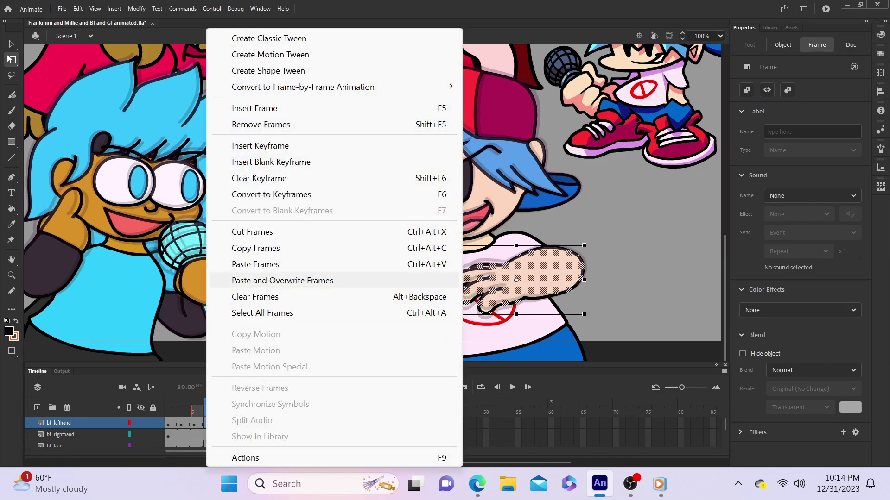
left_click(229, 249)
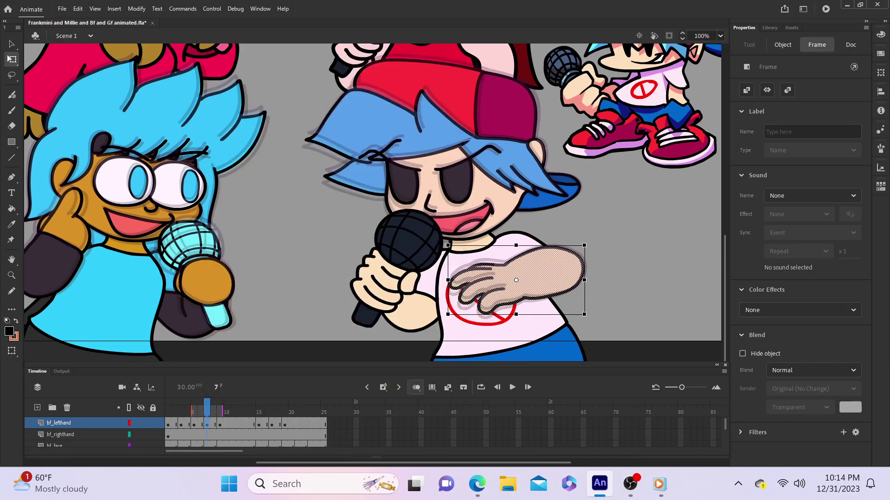
right_click(297, 423)
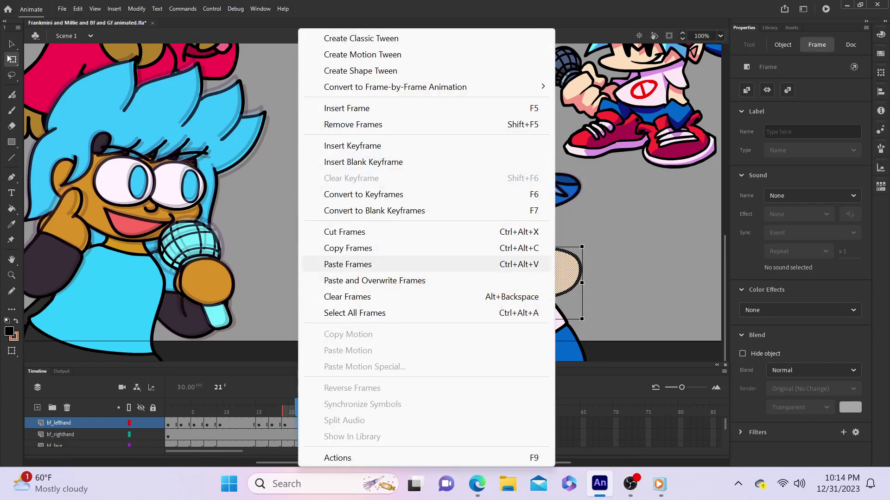
left_click(352, 259)
Step: Copy the bf_lefthand keyframe at frame 9 and paste it at frame 23
right_click(220, 422)
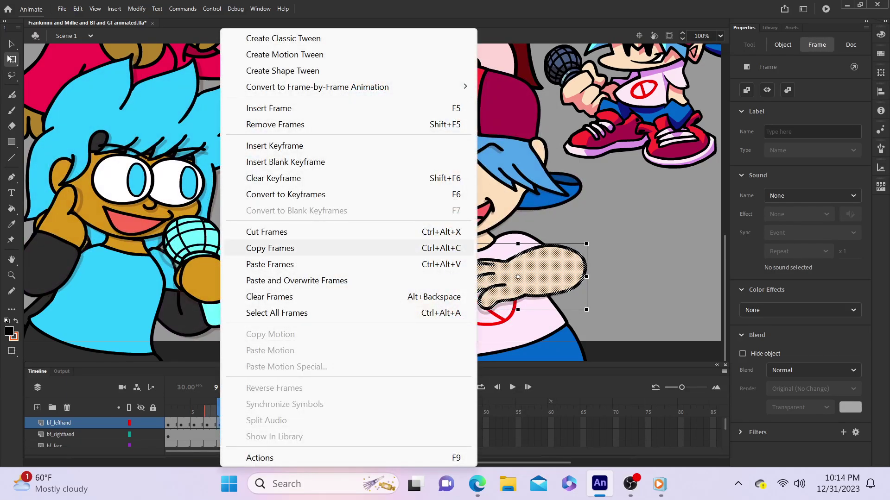
left_click(278, 248)
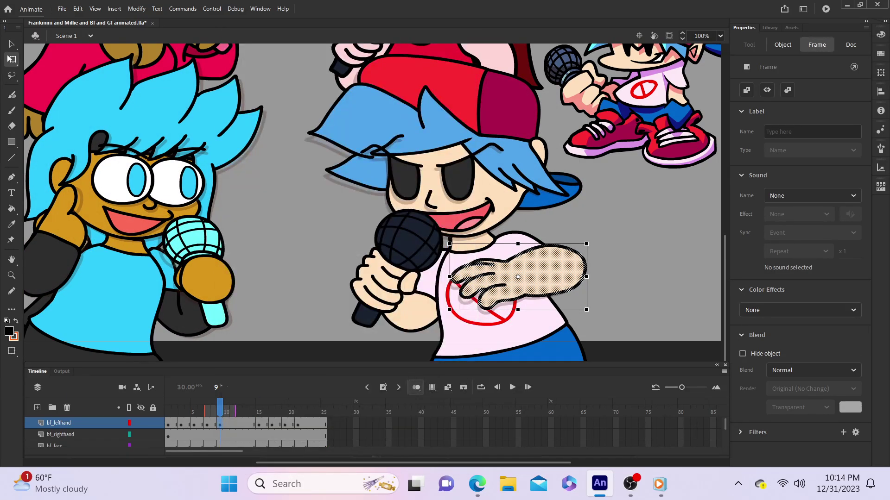
right_click(307, 422)
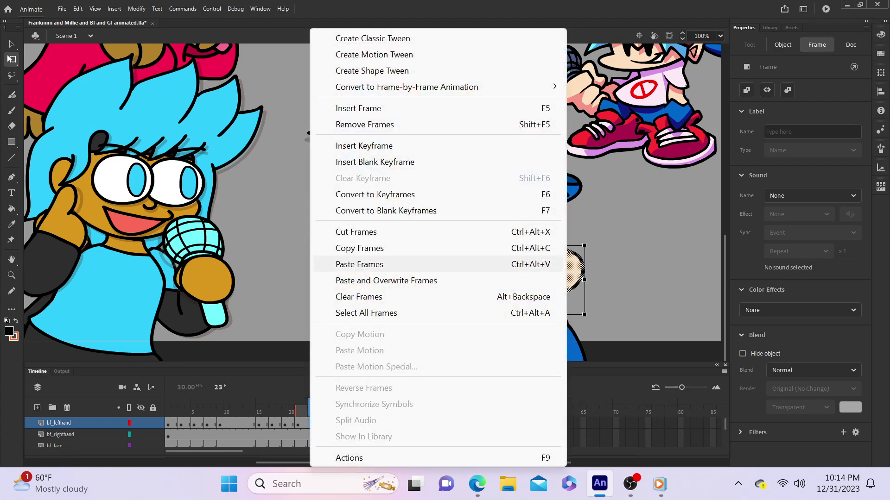
left_click(359, 264)
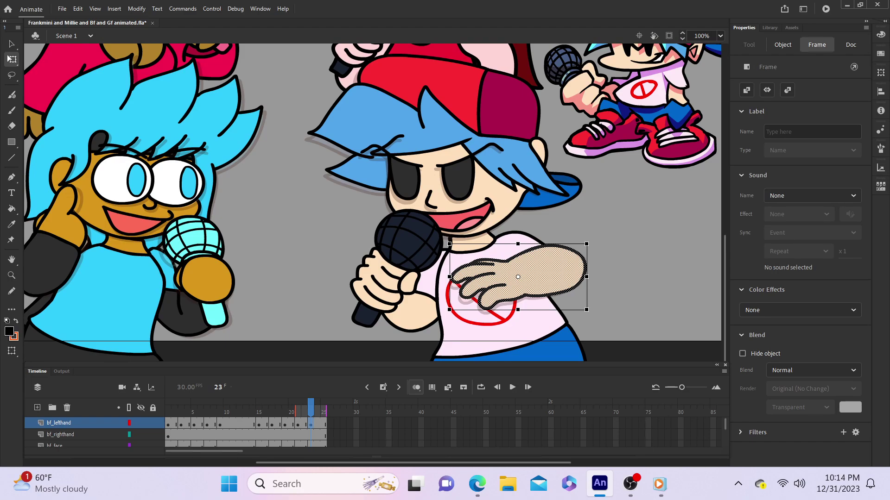
Step: Play the animation and advance through its frames to check the left hand's repeated motion against the head bob
left_click_drag(311, 408, 252, 408)
key("Return")
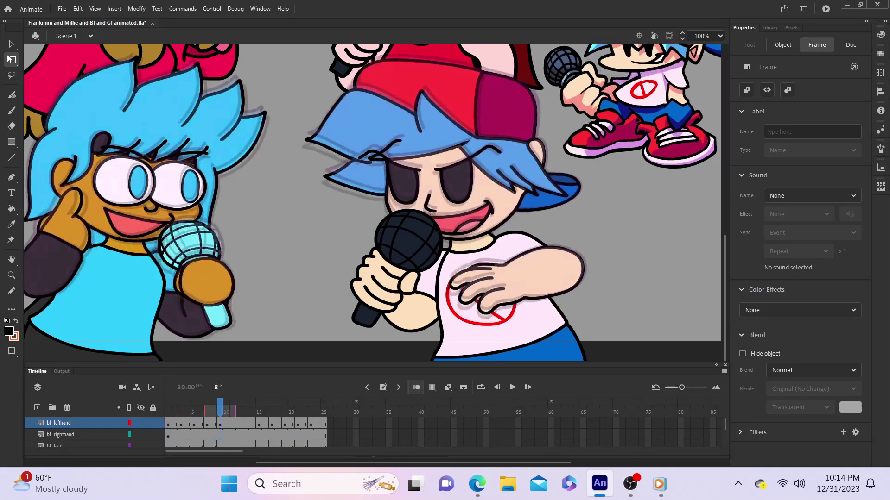
key(".")
key(".")
key(".")
key(".")
key(".")
key(".")
key(".")
key(".")
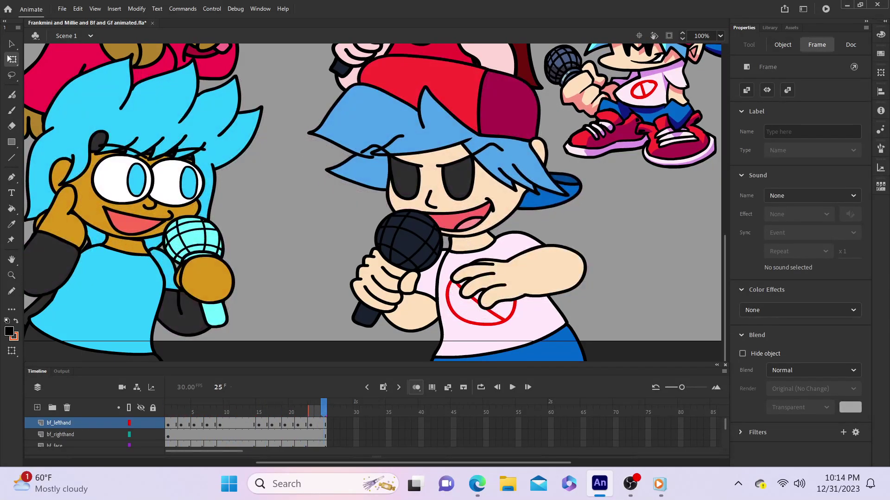
key("period")
key("period")
key("period")
key("period")
key("period")
key("period")
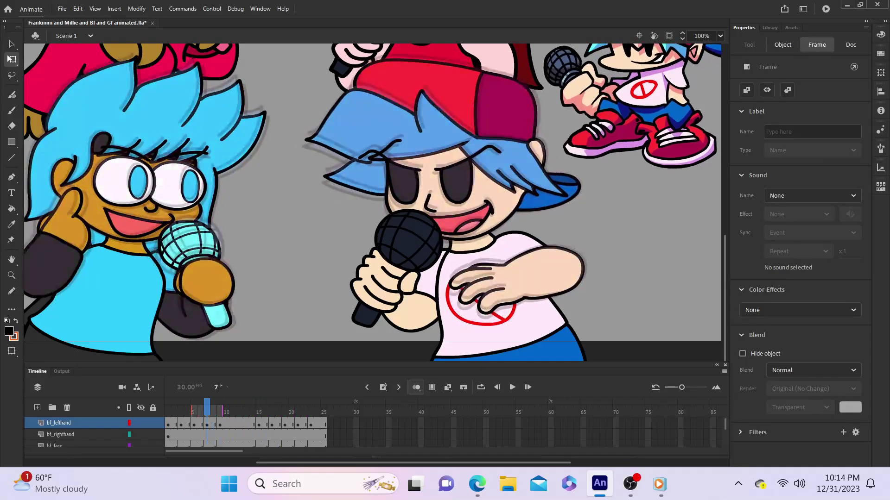
key("period")
key("period")
key("period")
key("period")
Step: Step back and forth between frames 13 and 23 to examine the second cycle of left-hand poses
key("comma")
key("comma")
key("comma")
key("comma")
key("comma")
key("comma")
key("comma")
key("comma")
key("comma")
key("comma")
key("comma")
key("comma")
key("comma")
key("comma")
key("comma")
key("comma")
key("comma")
key("comma")
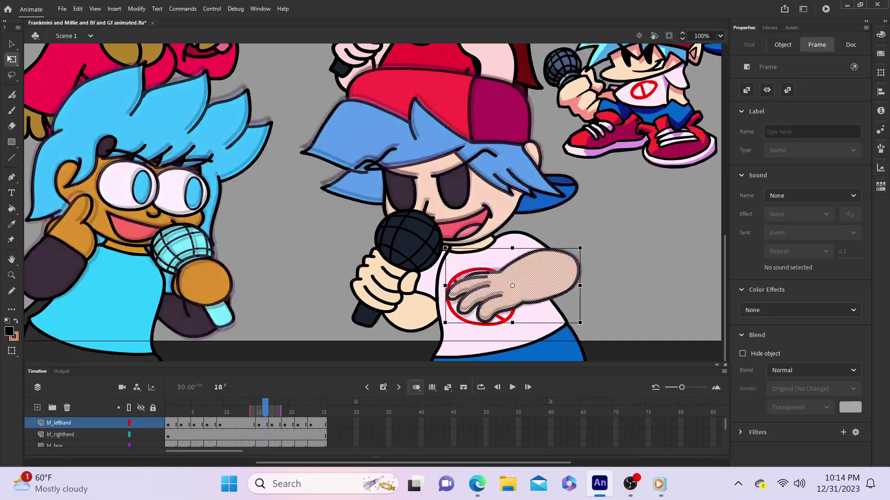
key("period")
key("period")
key("period")
key("period")
key("period")
key("period")
key("period")
key("period")
key("period")
key("period")
key("period")
key("period")
key("comma")
key("comma")
key("comma")
key("comma")
key("comma")
key("comma")
key("comma")
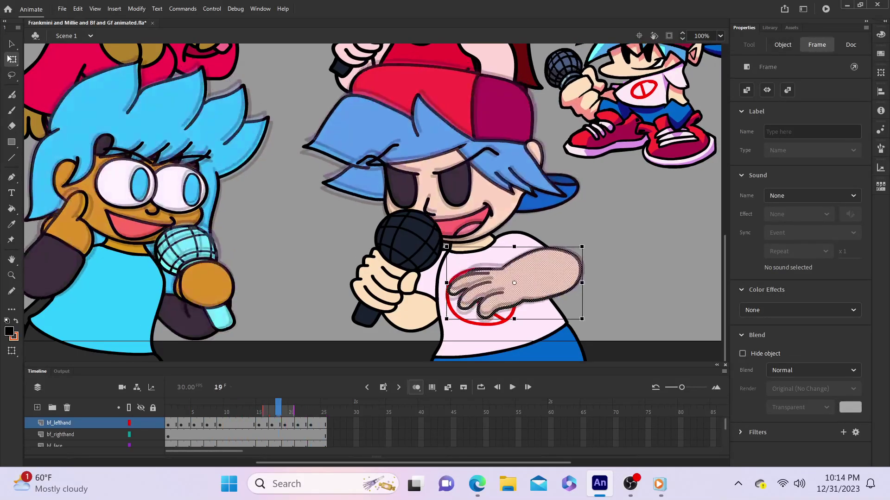
key("period")
key("period")
key("period")
key("period")
key("period")
key("period")
key("period")
key("period")
key("period")
key("period")
key("period")
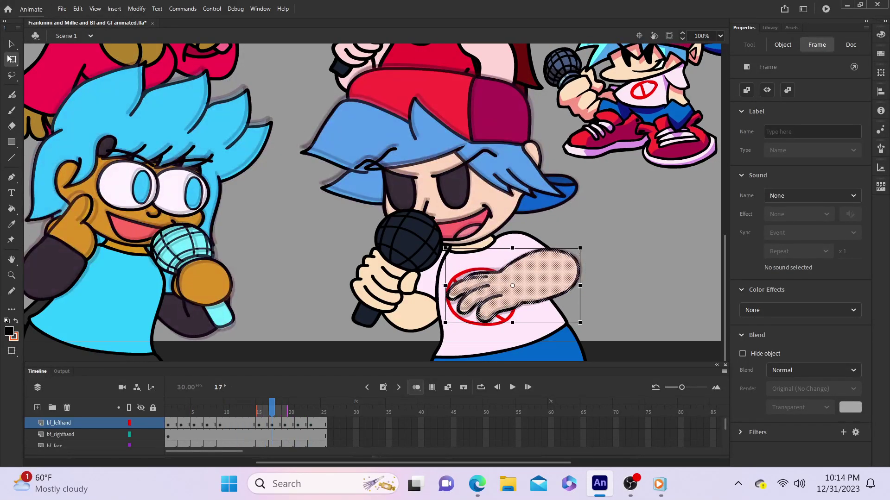
key("comma")
key("comma")
key("comma")
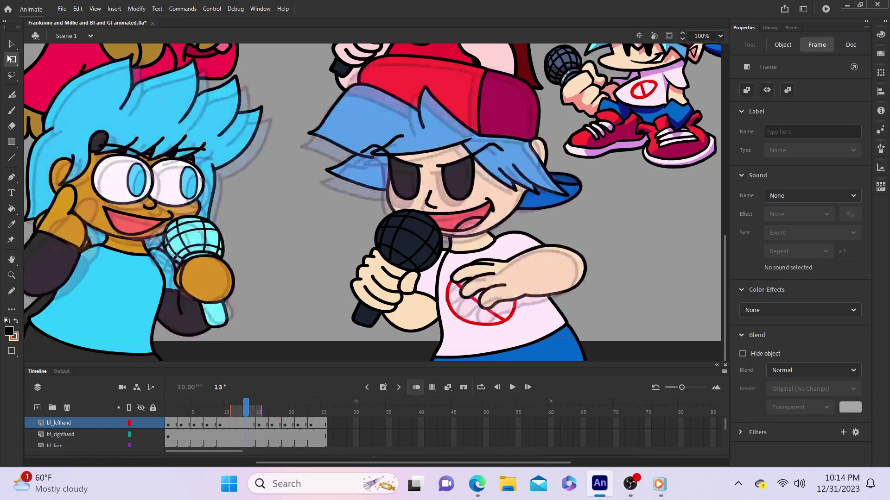
key("period")
key("period")
key("period")
key("period")
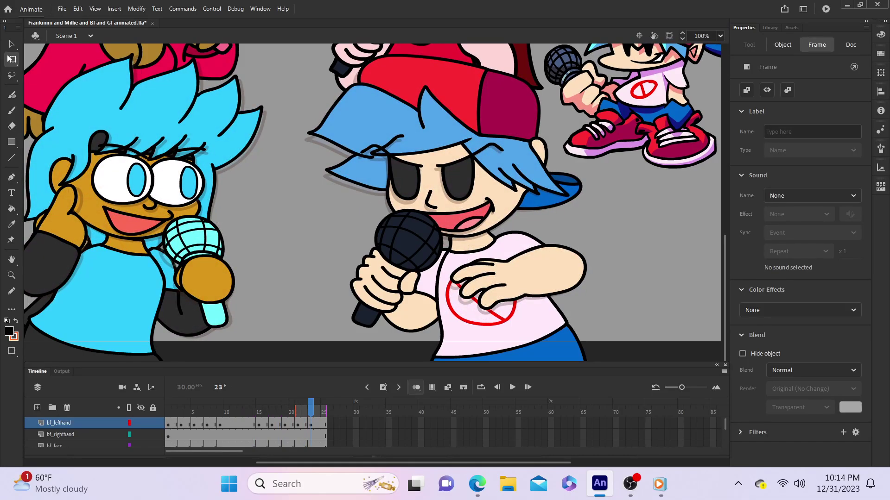
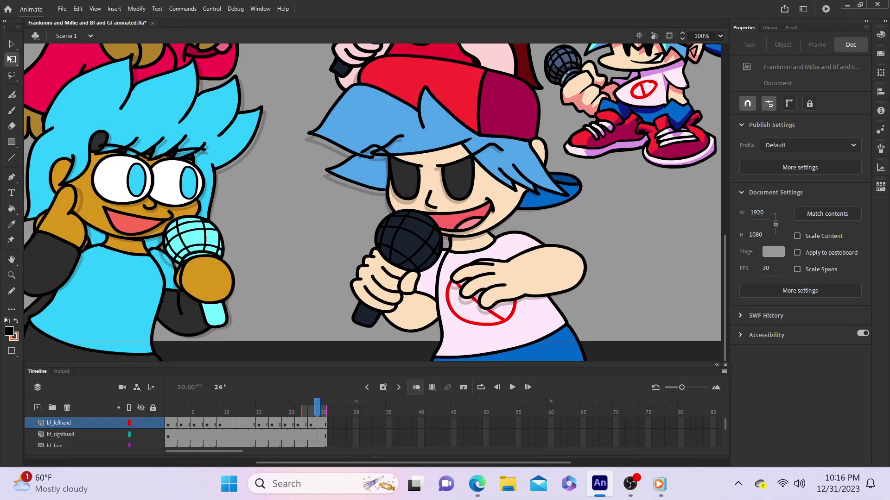
Step: Flip between frames 21 and 24 to compare the left hand's final poses with the head movement
scroll(93, 431, "up", 1)
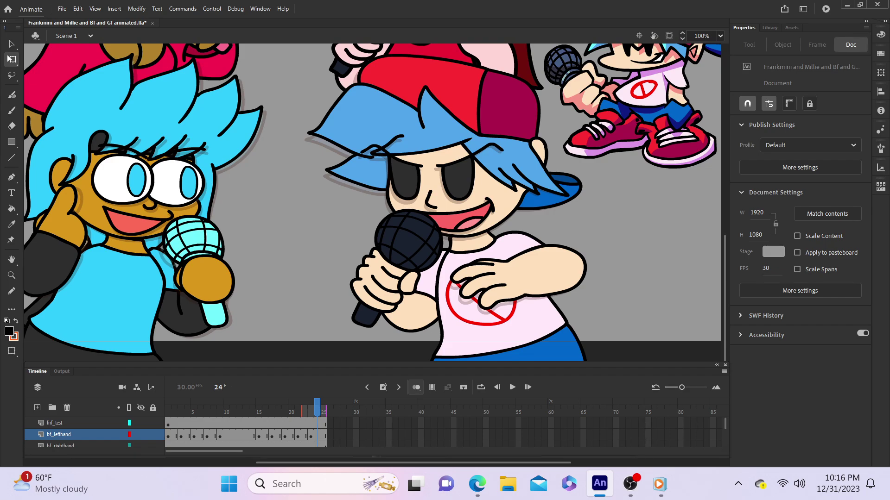
scroll(93, 433, "down", 1)
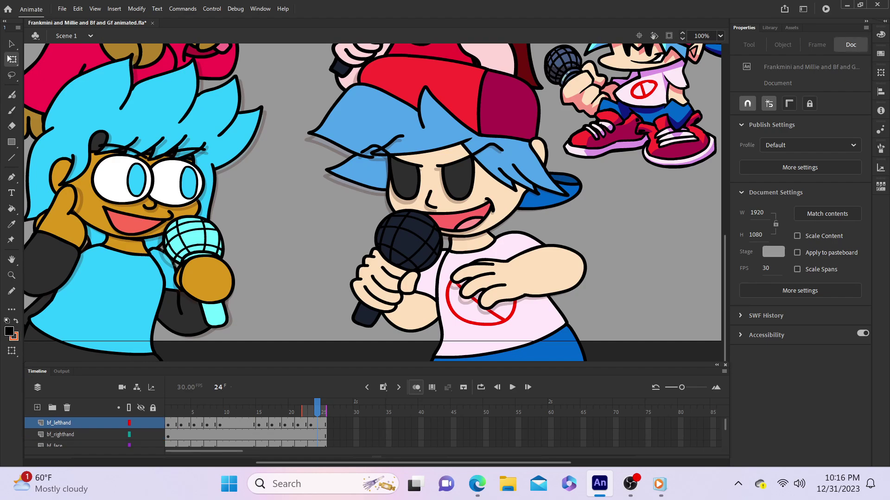
key("comma")
key("comma")
key("comma")
key("comma")
key("comma")
key("comma")
key("comma")
key("comma")
key("comma")
key("comma")
key("comma")
key("comma")
key("comma")
key("comma")
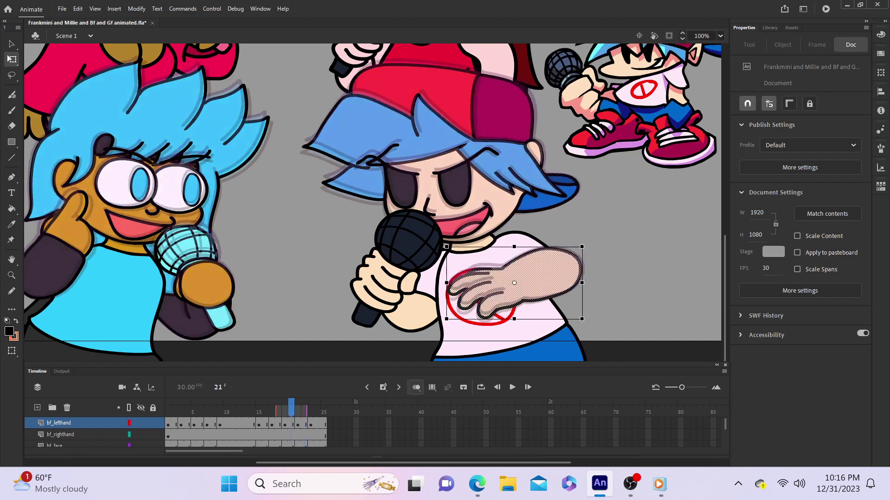
key("period")
key("period")
key("period")
key("period")
key("period")
key("period")
key("period")
key("period")
key("period")
key("period")
key("period")
key("period")
key("period")
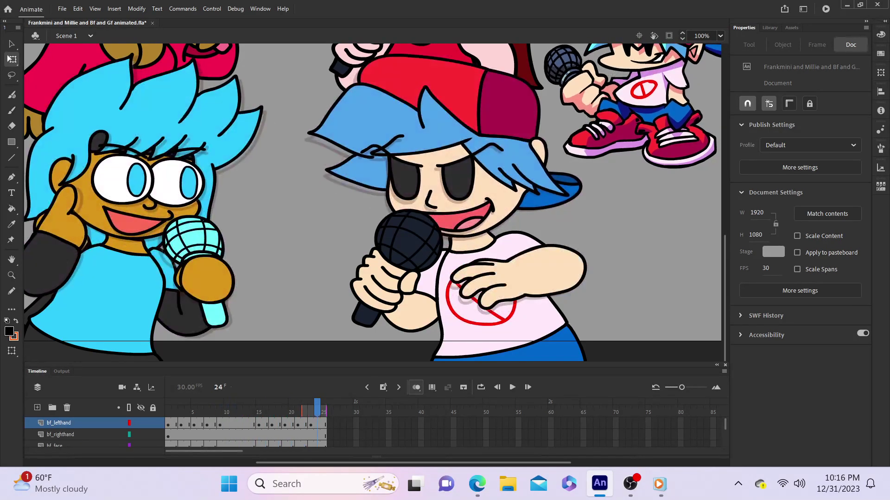
key("comma")
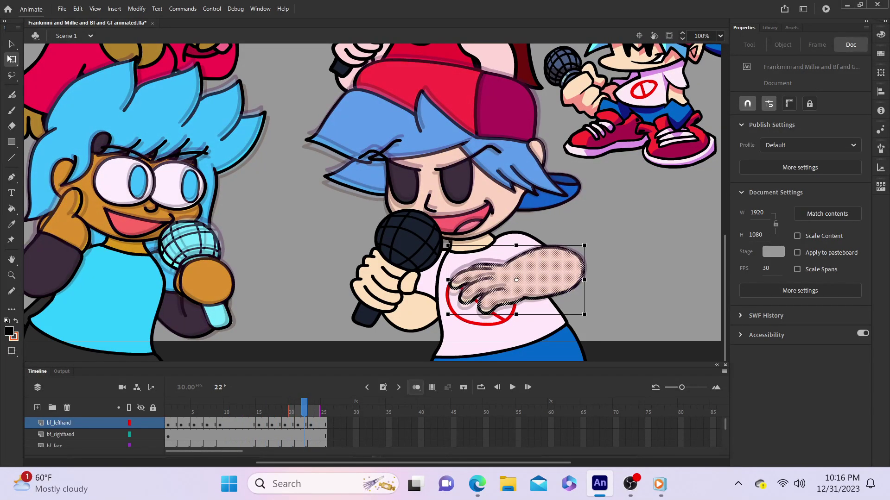
key("period")
key("comma")
key("comma")
key("period")
key("period")
key("period")
key("period")
key("period")
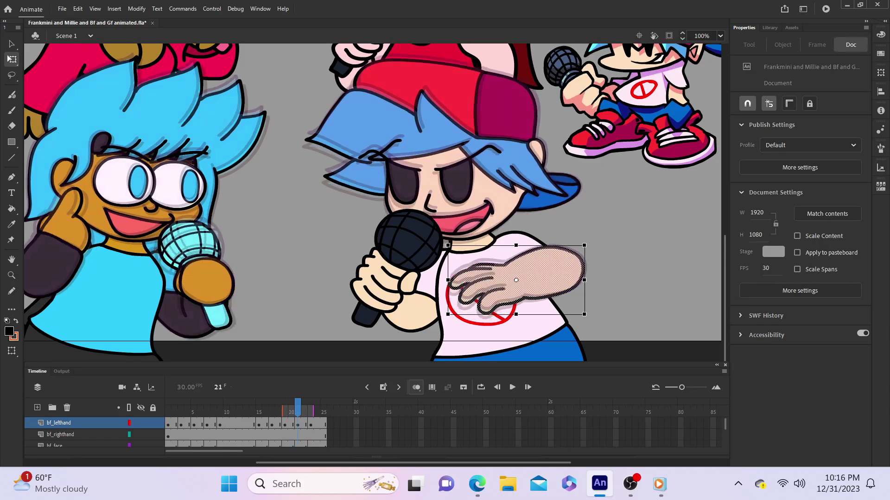
Step: Step back from the second bob cycle to the opening frames to examine the left-hand poses against the head movement
key("comma")
key("comma")
key("comma")
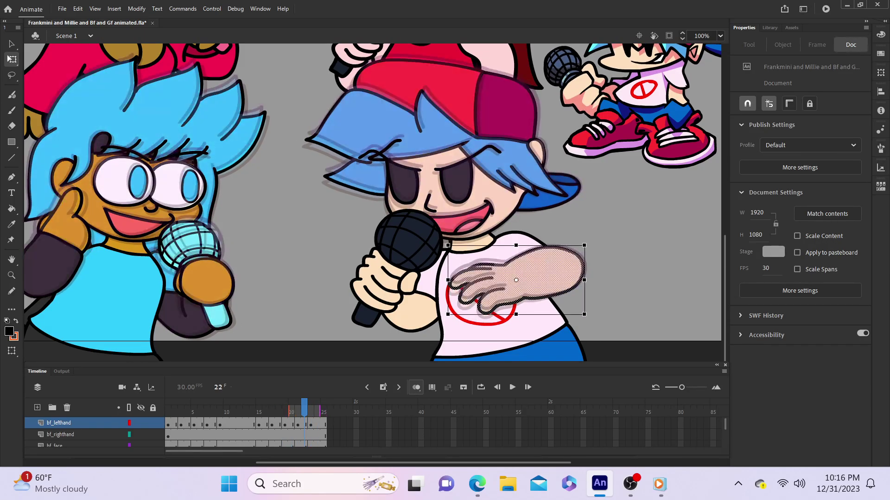
key("period")
key("period")
key("comma")
key("comma")
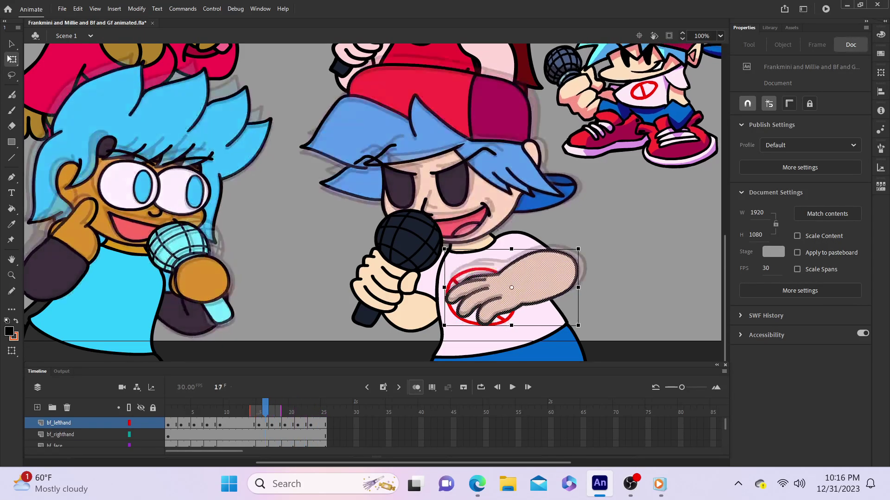
key("comma")
key("comma")
key("comma")
key("comma")
key("comma")
key("comma")
key("comma")
key("comma")
key("comma")
key("comma")
key("comma")
key("comma")
key("comma")
key("comma")
key("comma")
key("comma")
key("comma")
key("comma")
key("comma")
key("comma")
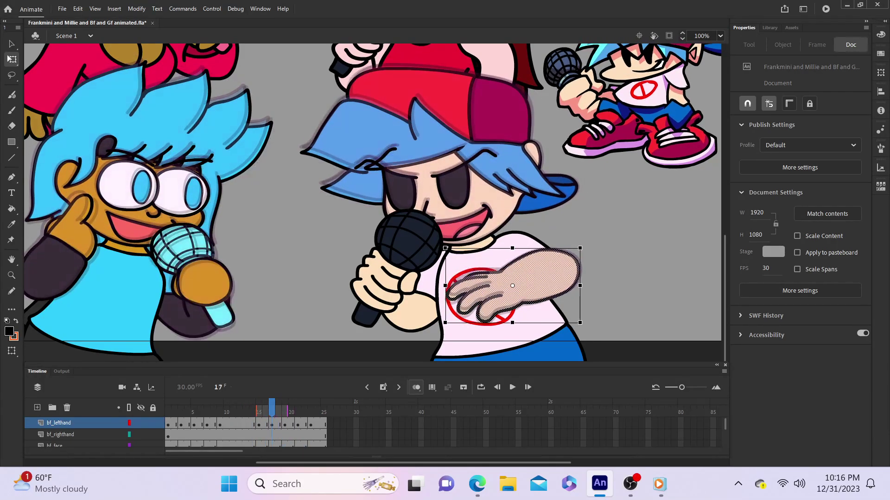
Step: Advance from frame 3 through frame 10 and play the animation to check the left hand's first cycle
key("period")
key("period")
key("period")
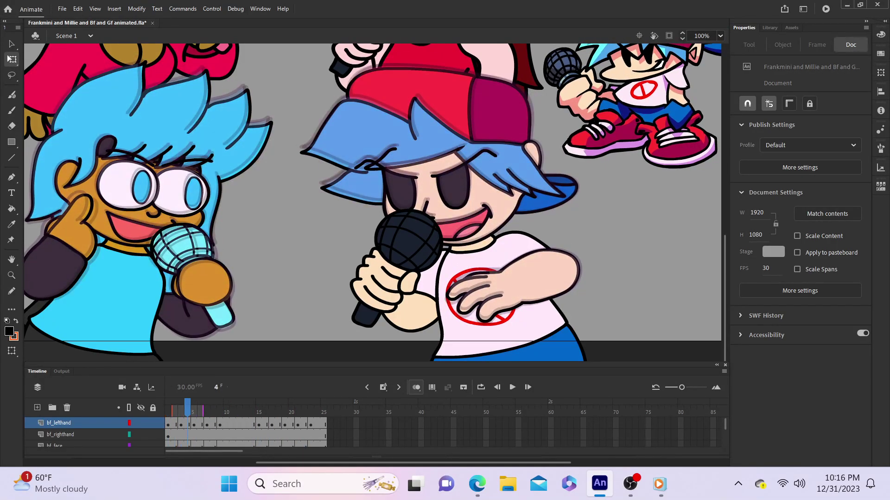
key("comma")
key("period")
key("period")
key("period")
key("period")
key("period")
key("period")
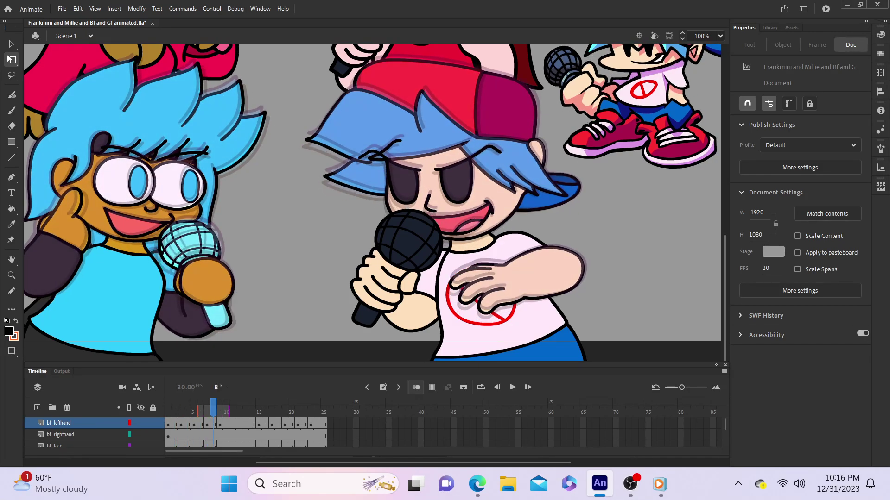
key("period")
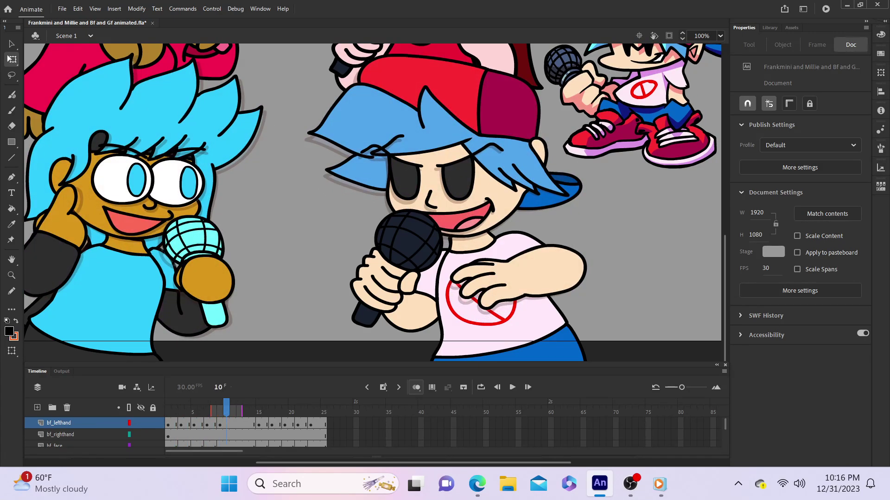
key("Return")
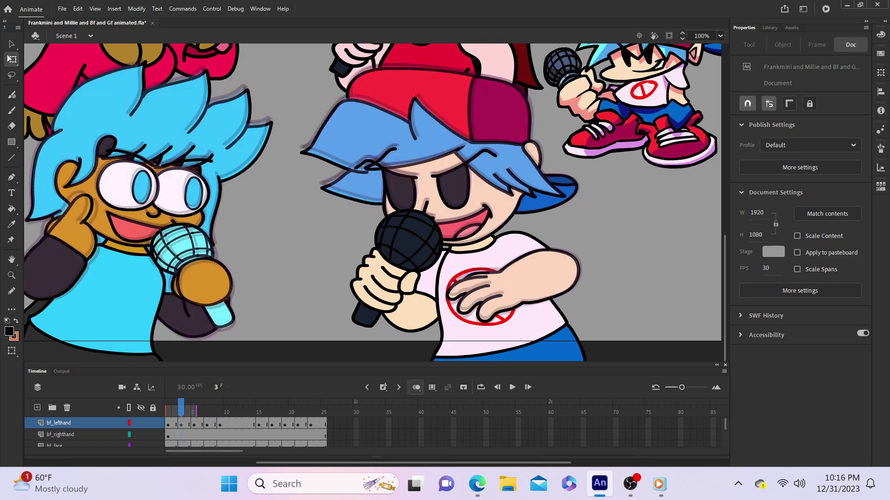
key("period")
key("period")
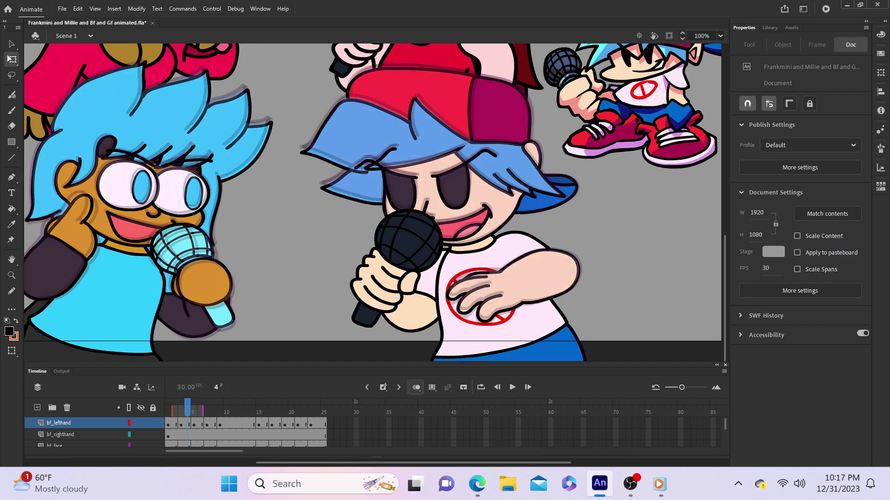
key("comma")
Step: Select the bf_righthand layer and flip among the opening frames to examine the microphone hand against the moving head
left_click(61, 435)
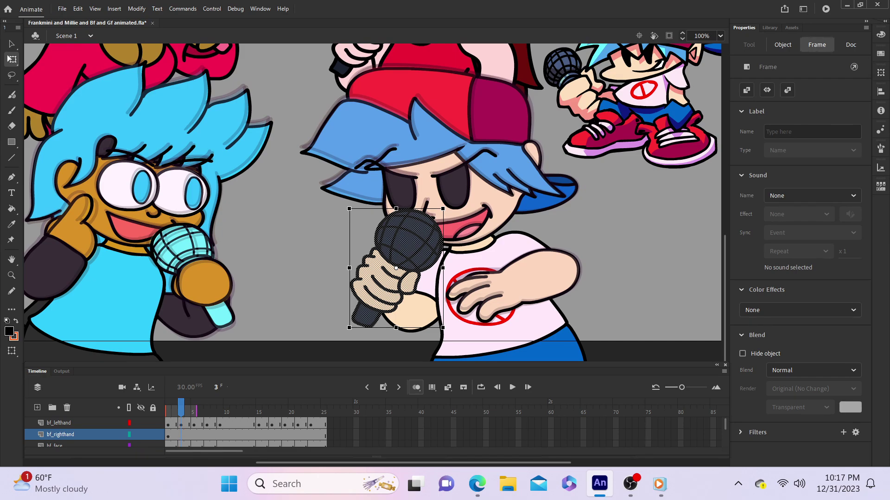
key("comma")
key("comma")
key("period")
key("period")
key("comma")
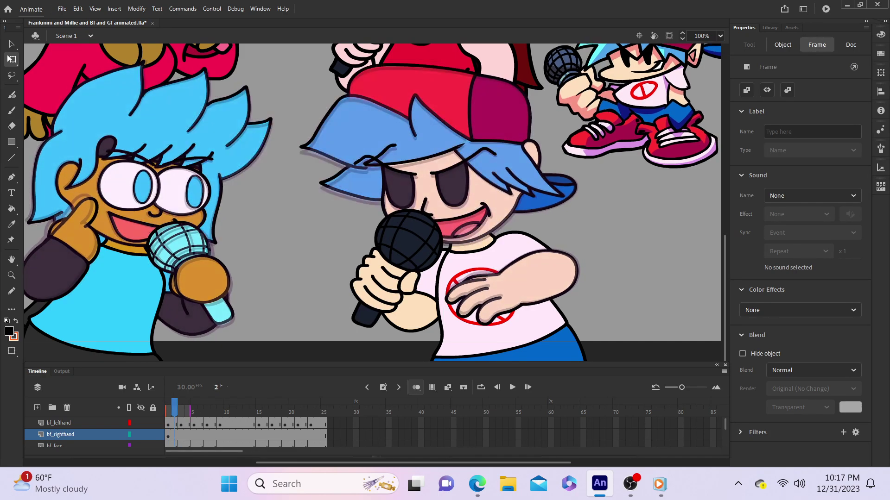
key("period")
key("comma")
key("period")
key("period")
key("comma")
key("comma")
key("comma")
key("period")
key("period")
key("period")
key("comma")
key("comma")
key("period")
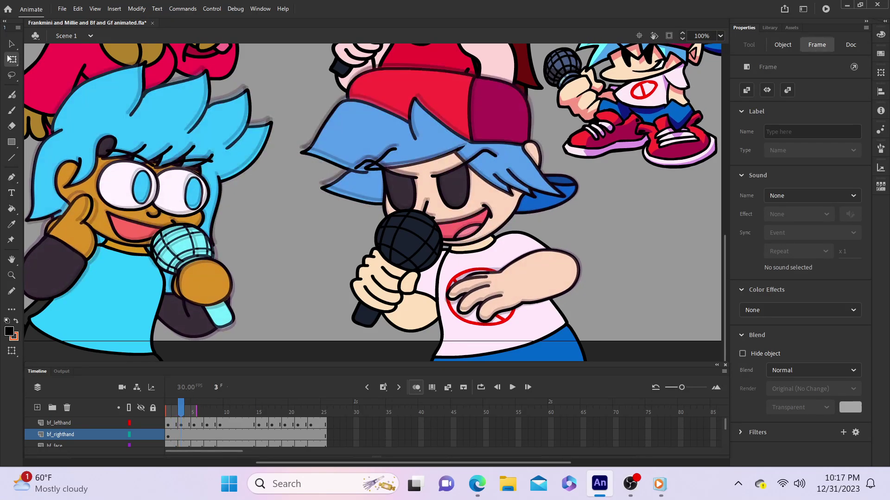
key("comma")
key("period")
key("comma")
key("period")
key("Escape")
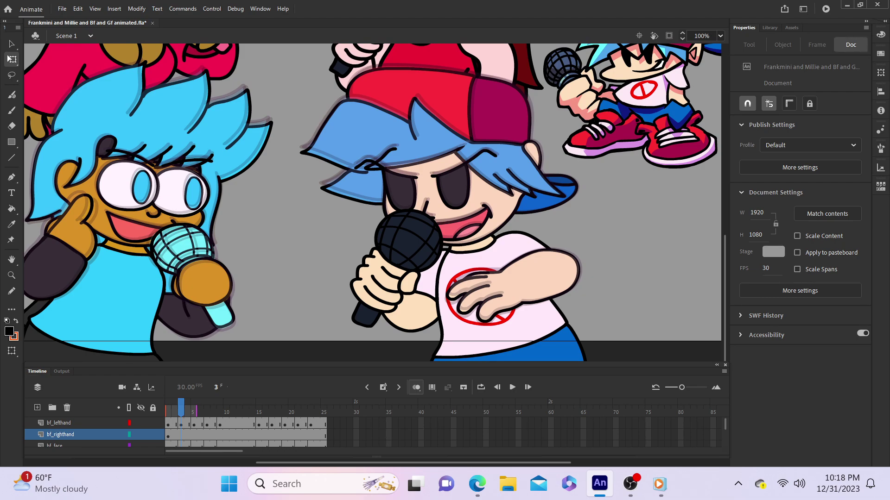
Step: Flip repeatedly between frames 1 and 3 to compare the head's first bob movement with the static microphone hand
key("comma")
key("comma")
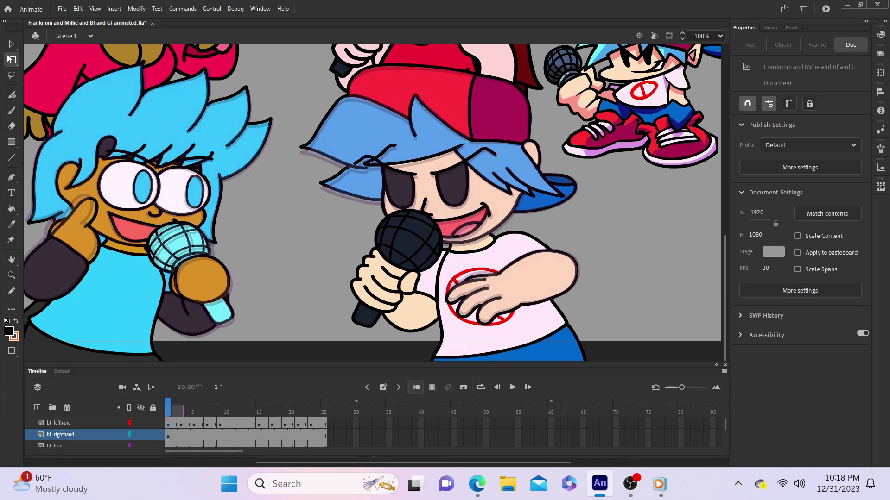
key("period")
key("period")
key("comma")
key(".")
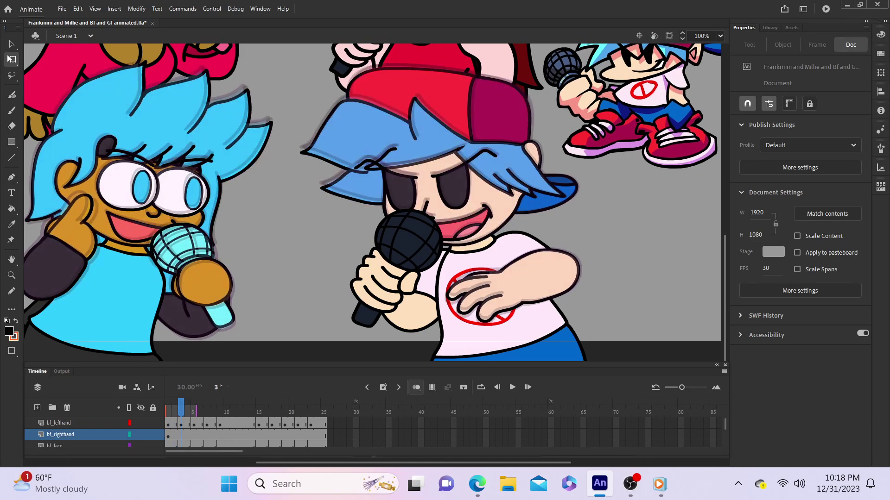
key("comma")
key("period")
key("comma")
key("period")
key("comma")
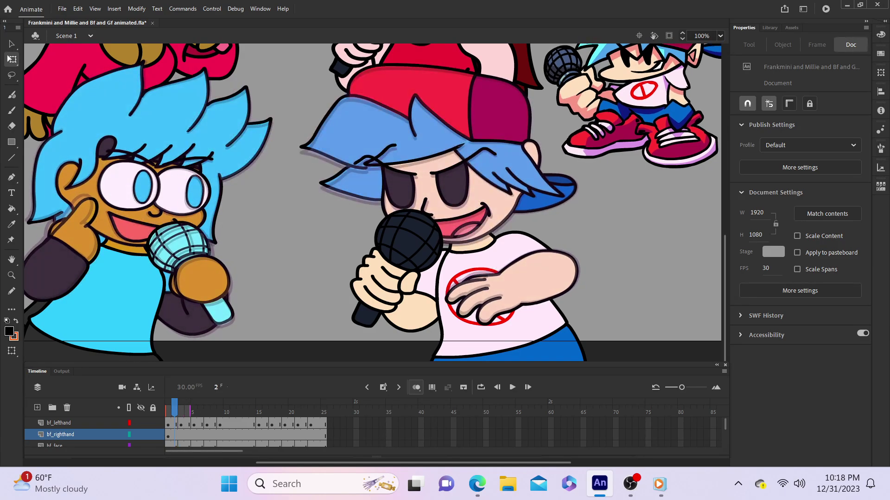
key("period")
key("comma")
key("period")
key("comma")
key("period")
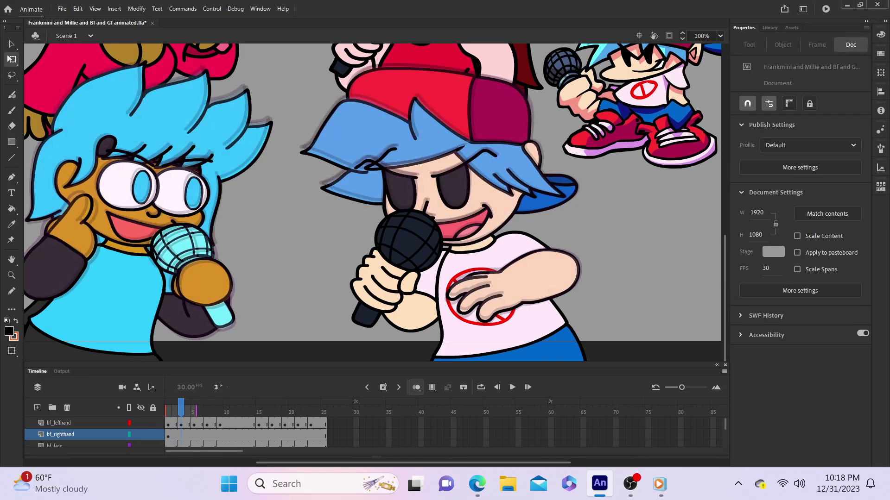
key("comma")
key("comma")
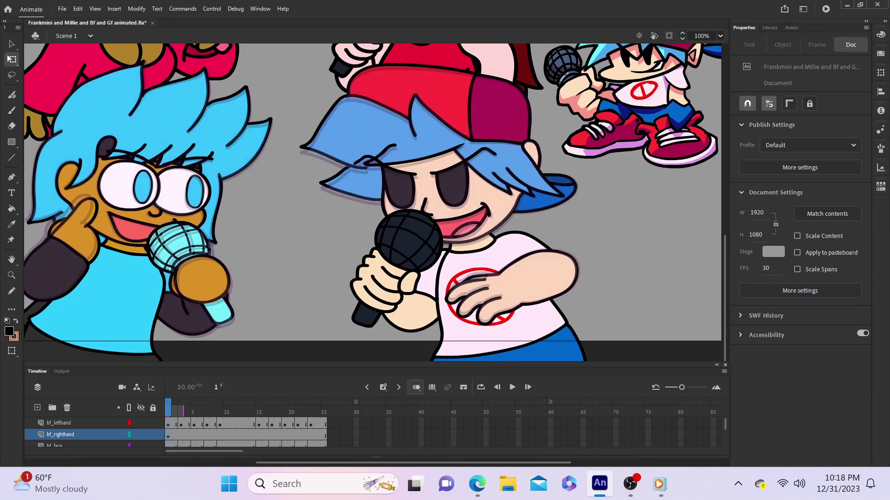
key("period")
key("period")
key("comma")
key("period")
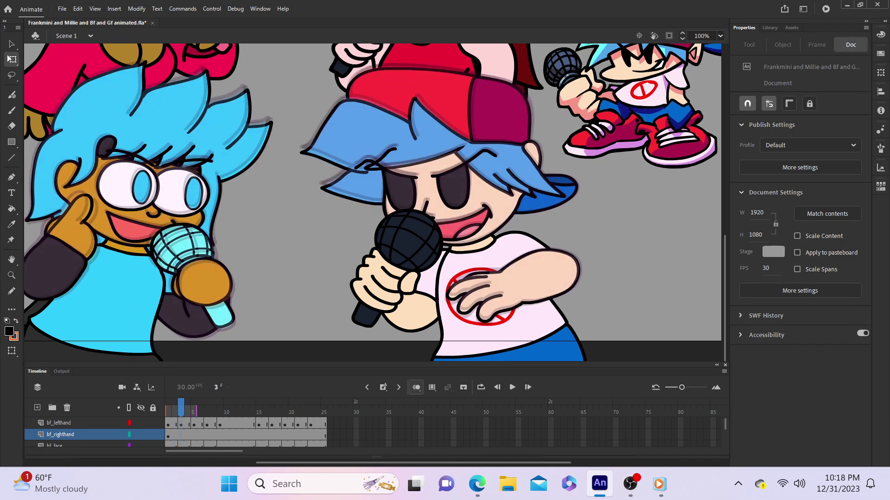
key("comma")
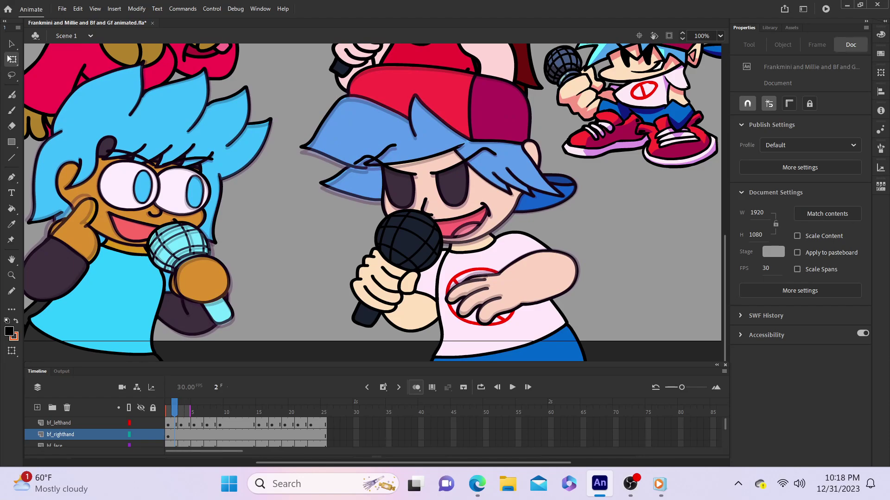
key("period")
key("comma")
key("period")
key("comma")
key("period")
key("comma")
key("period")
key("comma")
key("period")
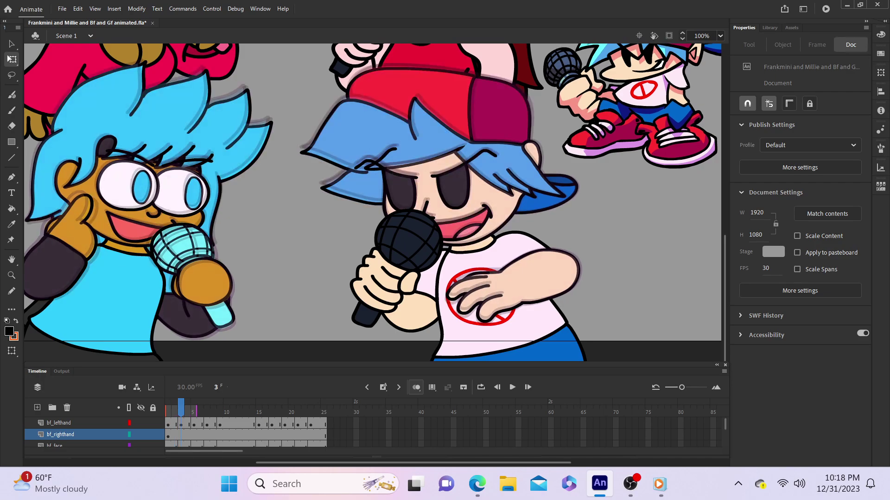
key("comma")
key("period")
key("comma")
key("period")
Step: Try adding a bf_righthand keyframe at frame 3 with the microphone hand rotated slightly counterclockwise
key("ctrl+a")
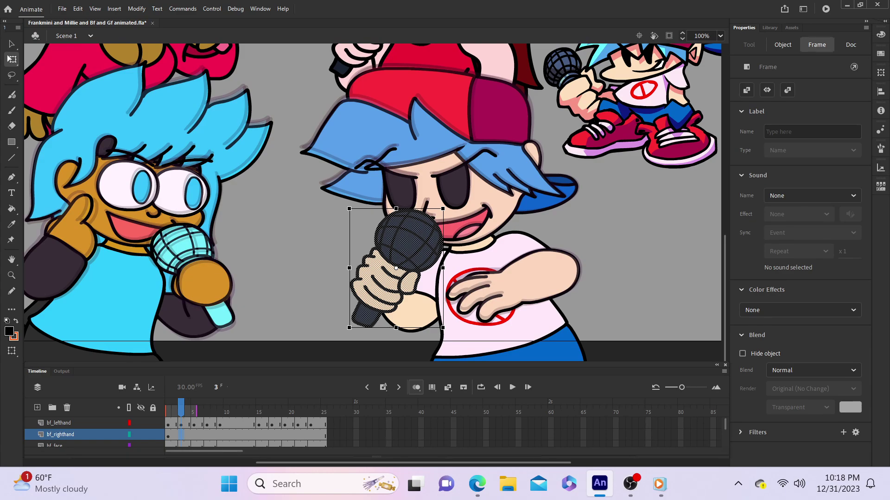
key("F6")
left_click_drag(346, 205, 339, 210)
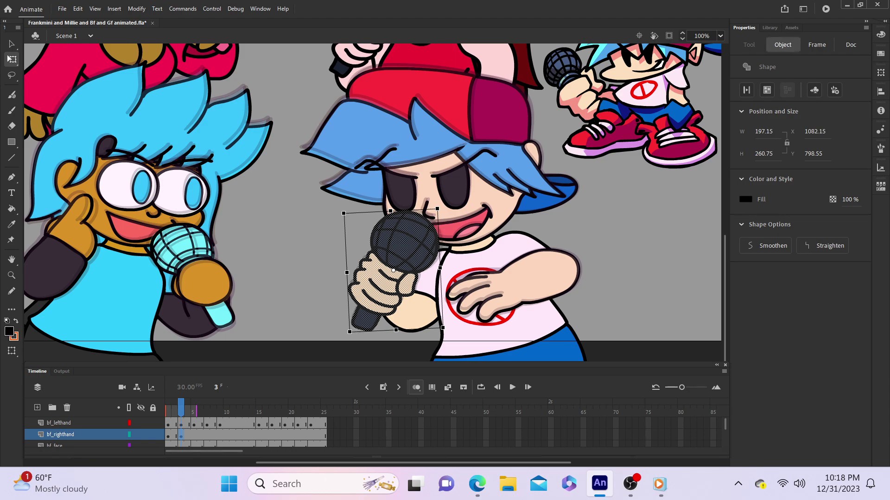
key("ctrl+z")
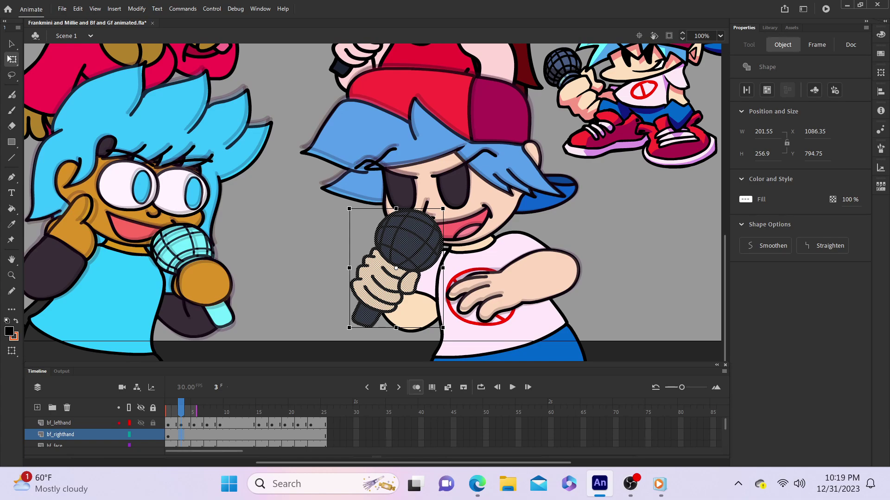
Step: Select the bf_rightarm layer's artwork at frame 3
scroll(93, 429, "up", 1)
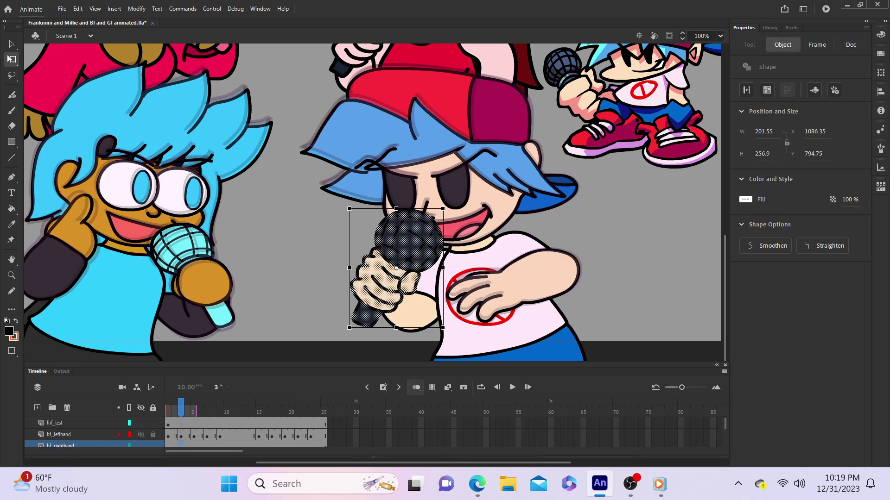
scroll(92, 431, "down", 5)
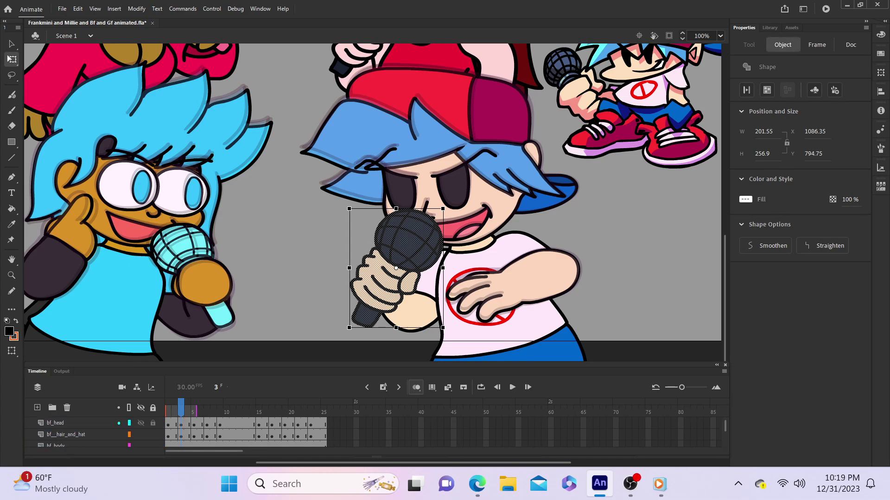
scroll(92, 431, "down", 2)
left_click(84, 435)
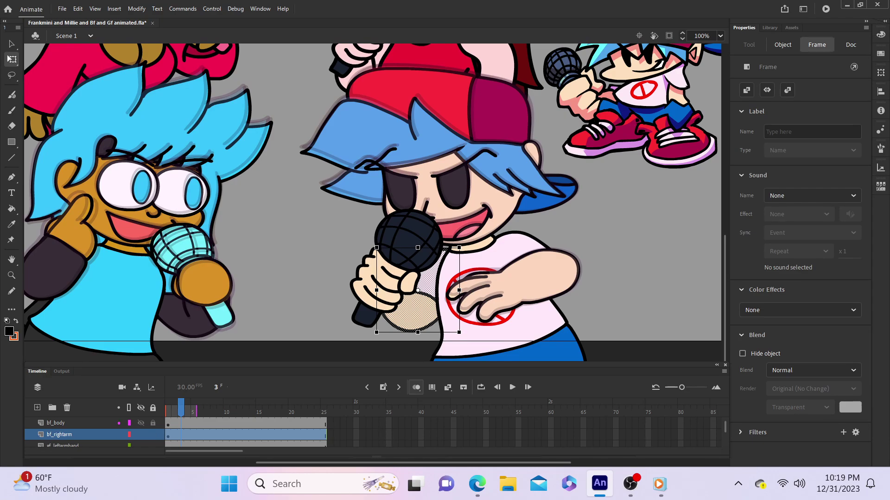
Step: Look through the gf and frankmini layers to examine how their arm and body keyframes are laid out
scroll(93, 433, "down", 5)
scroll(93, 434, "down", 5)
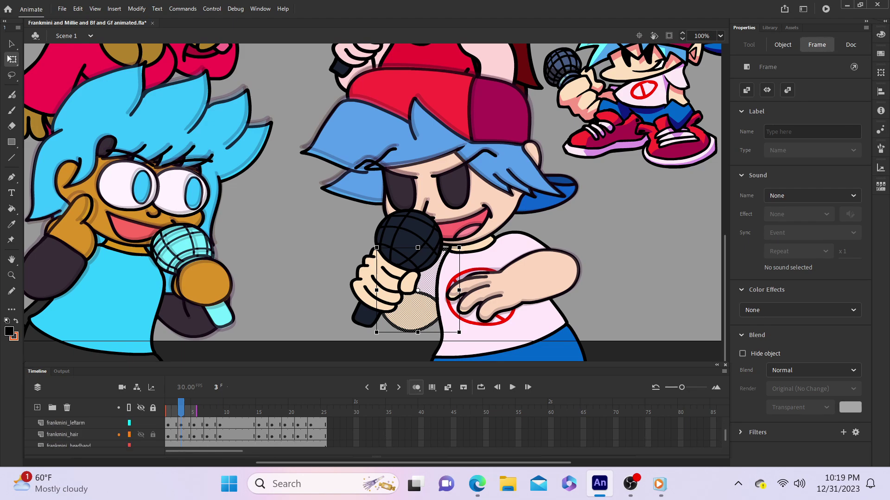
scroll(93, 433, "up", 5)
scroll(93, 434, "down", 5)
scroll(93, 434, "up", 1)
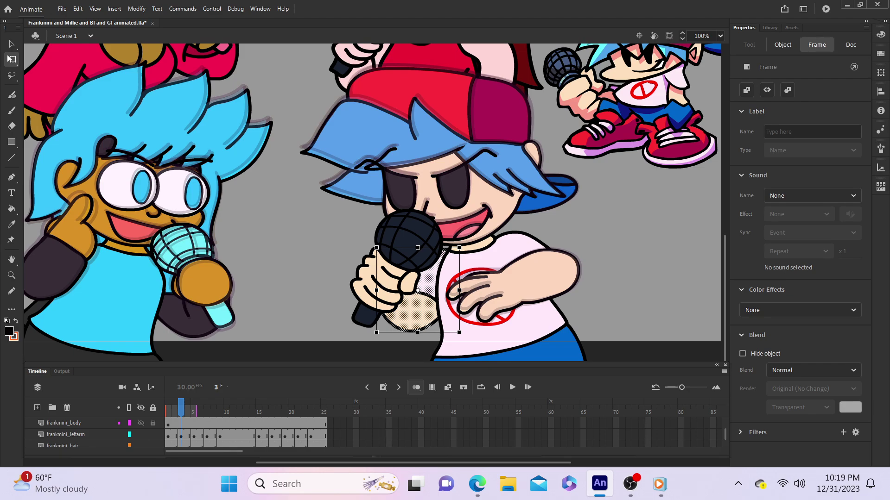
scroll(93, 428, "up", 5)
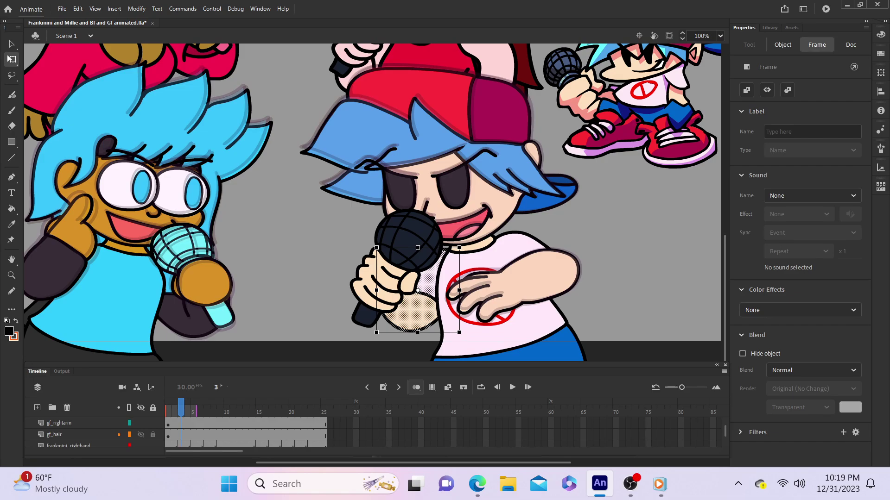
Step: Switch to Windows Media Player Legacy and skip tracks until Pico - Friday Night Funkin' OST plays
left_click(659, 483)
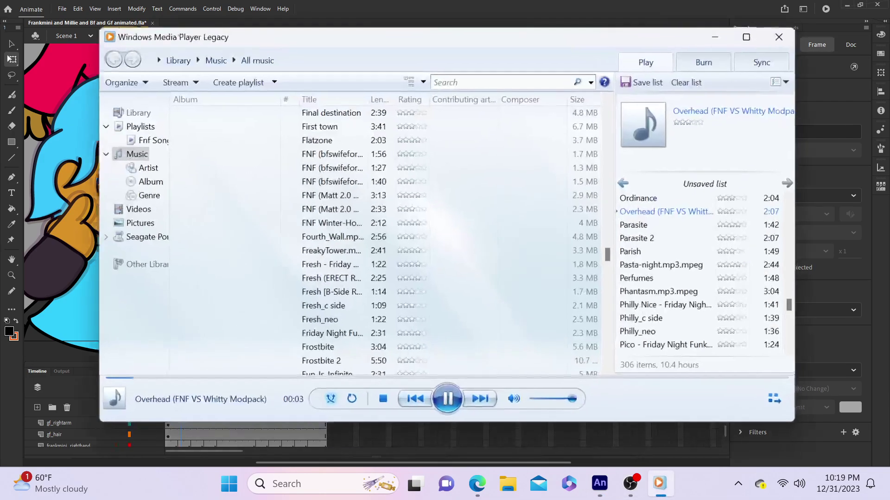
left_click(479, 398)
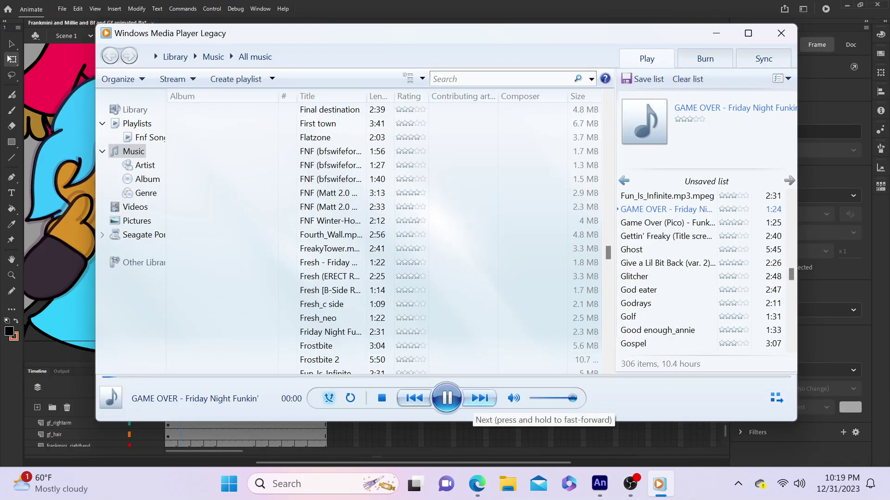
left_click(479, 398)
left_click(480, 398)
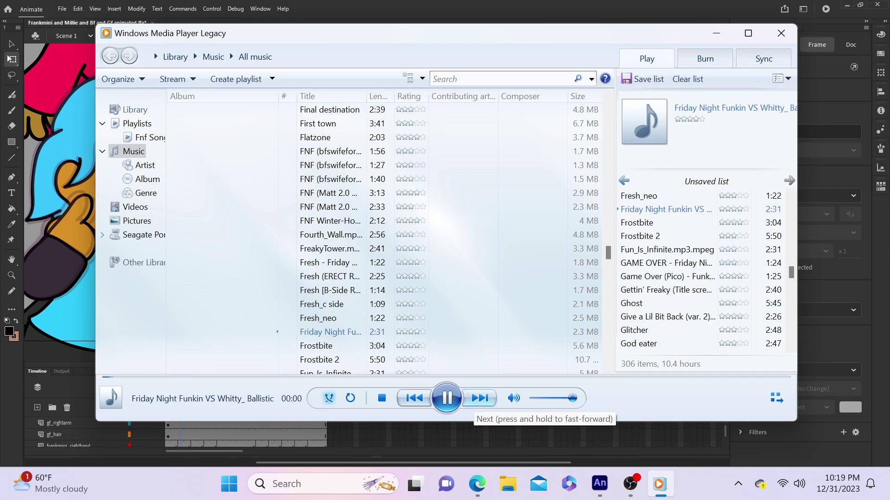
left_click(480, 398)
left_click(480, 398)
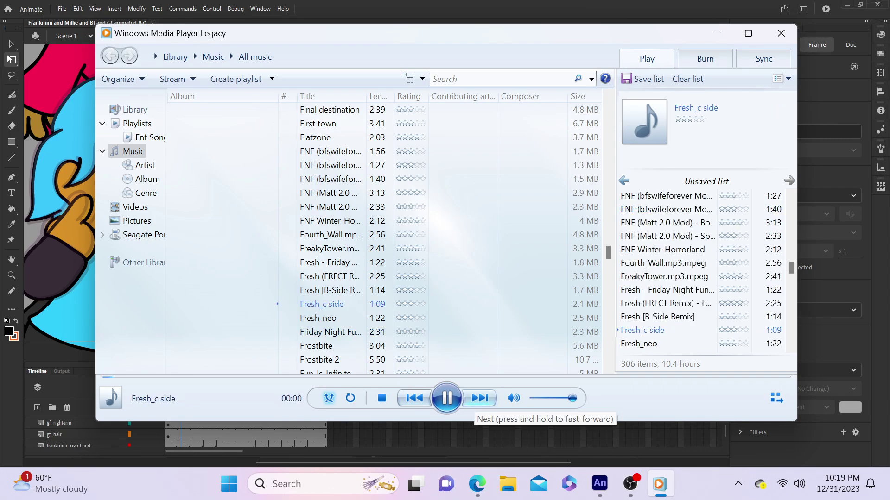
left_click(479, 398)
left_click(479, 398)
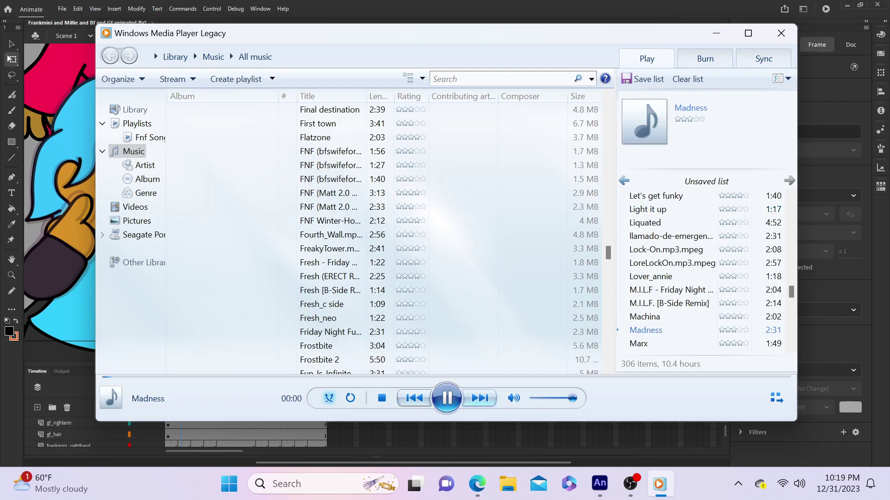
left_click(480, 398)
left_click(479, 398)
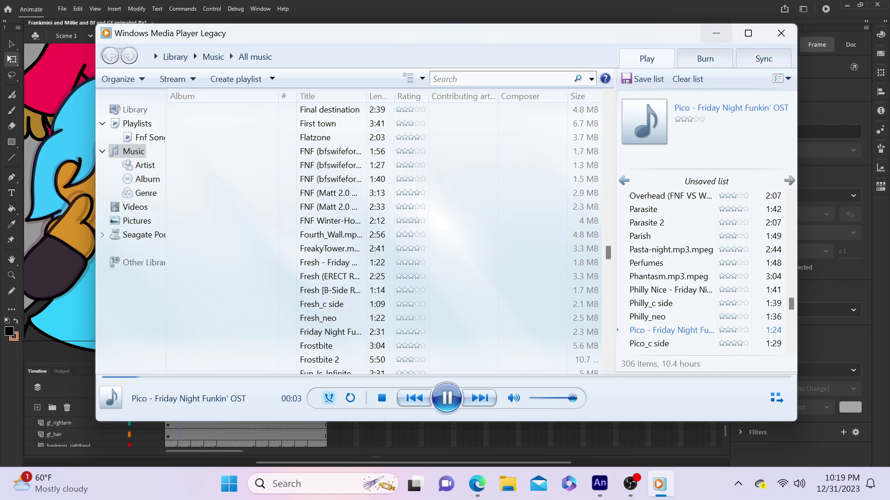
Step: Return to Animate and select the bf_righthand layer's artwork at frame 3
left_click(716, 33)
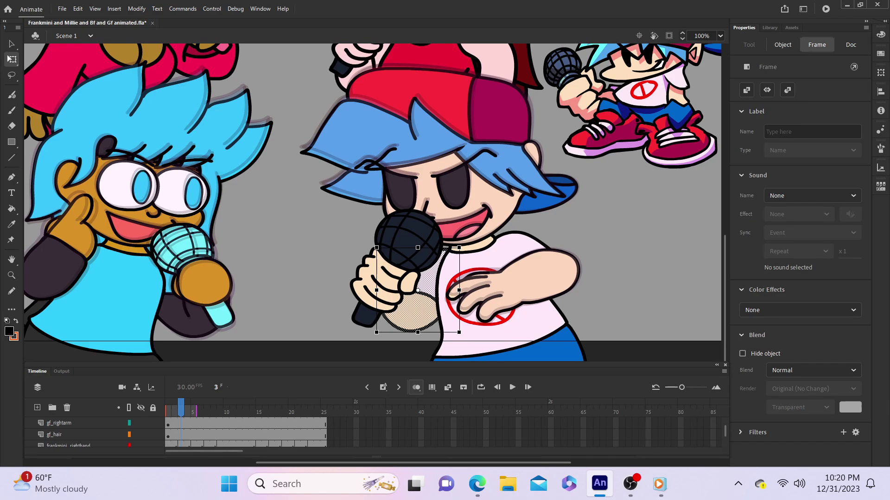
scroll(94, 432, "up", 2)
scroll(93, 433, "up", 4)
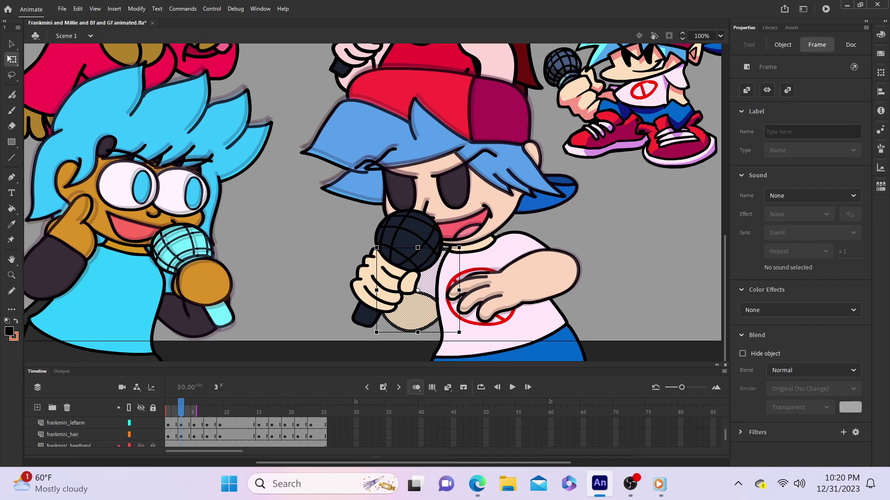
scroll(93, 433, "up", 2)
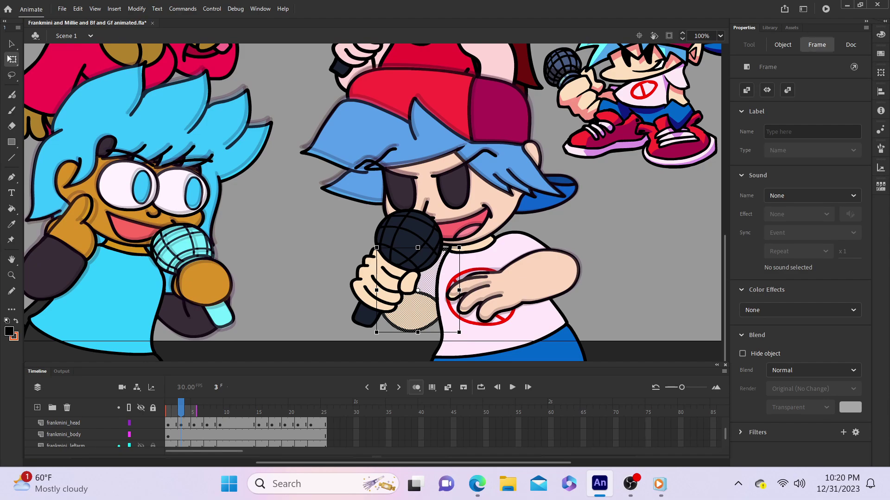
scroll(93, 433, "up", 2)
scroll(92, 434, "up", 5)
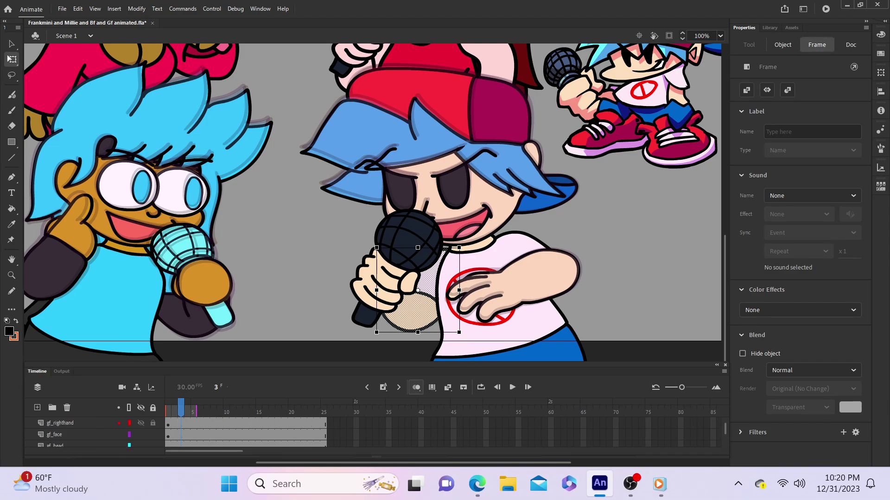
scroll(93, 433, "up", 2)
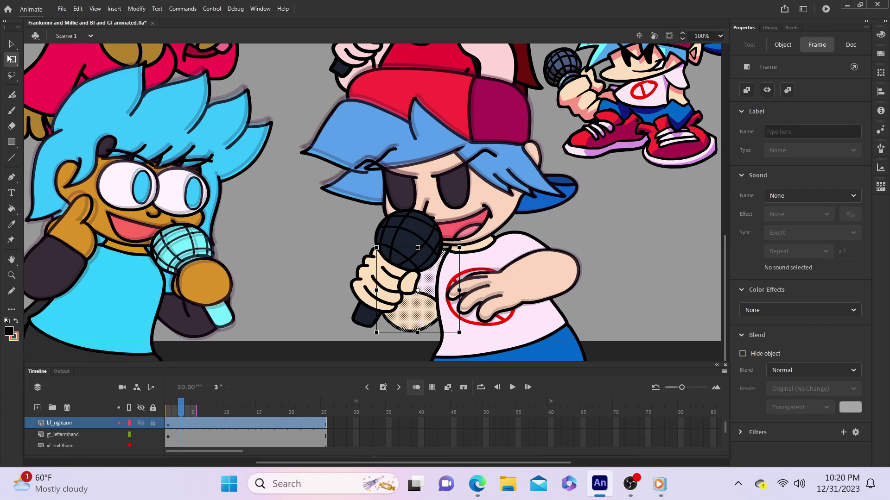
scroll(93, 433, "up", 5)
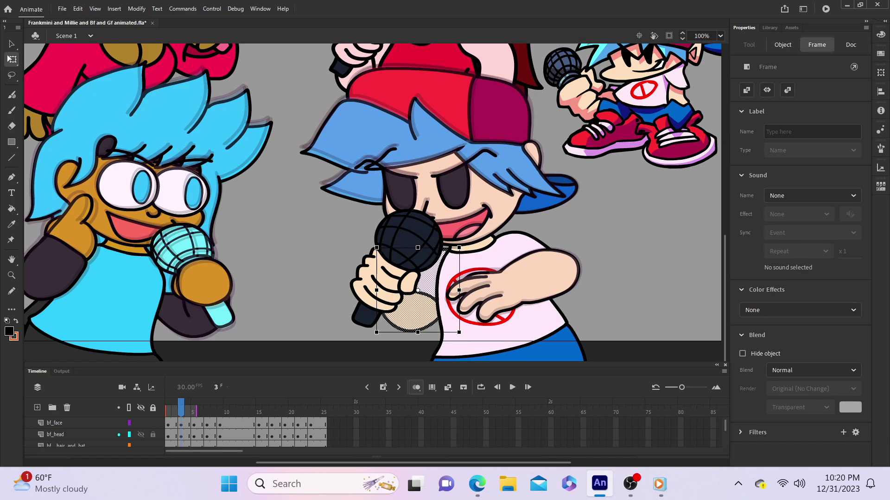
scroll(93, 434, "up", 3)
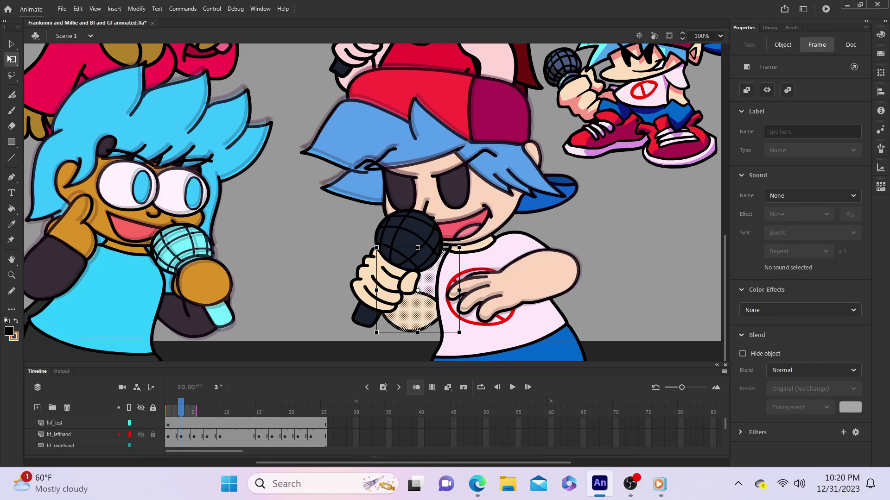
scroll(93, 434, "down", 2)
scroll(93, 434, "up", 1)
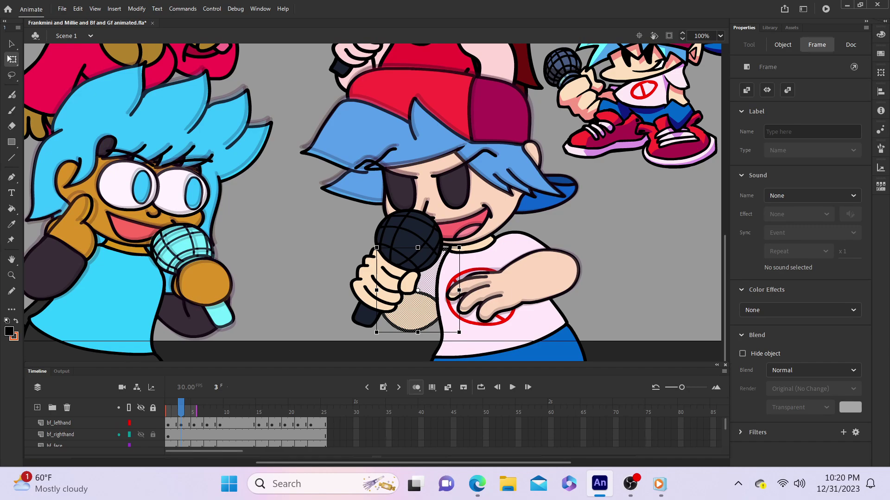
left_click(60, 435)
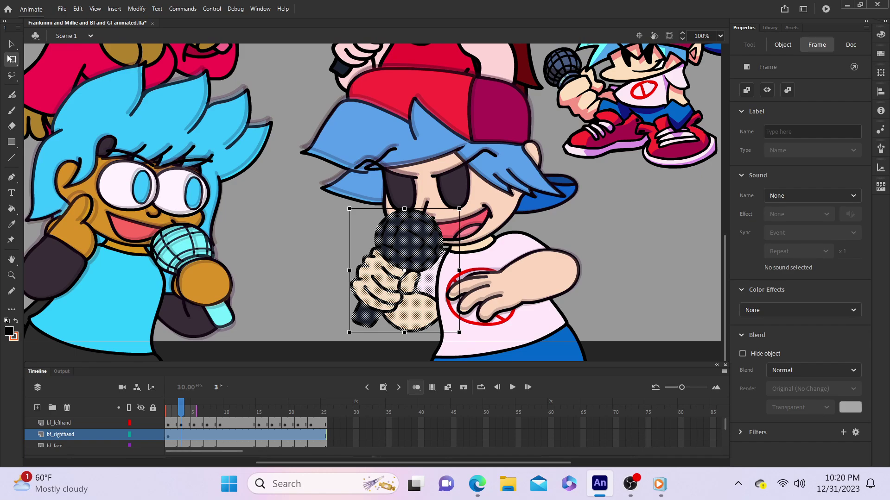
Step: Try rotating the microphone hand and arm slightly counterclockwise at frame 3, comparing the result with the unrotated pose
left_click_drag(347, 206, 342, 211)
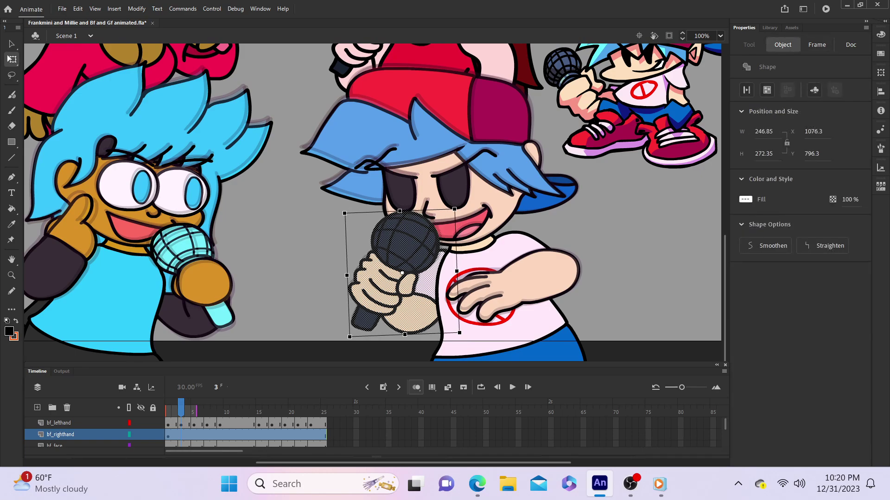
key("ctrl+z")
key("ctrl+y")
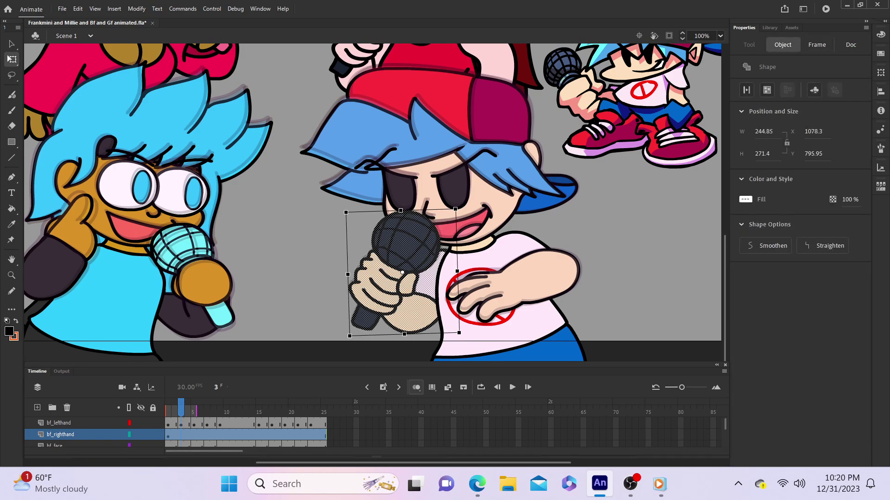
key("ctrl+y")
key("ctrl+z")
key("ctrl+z")
key("ctrl+y")
key("ctrl+y")
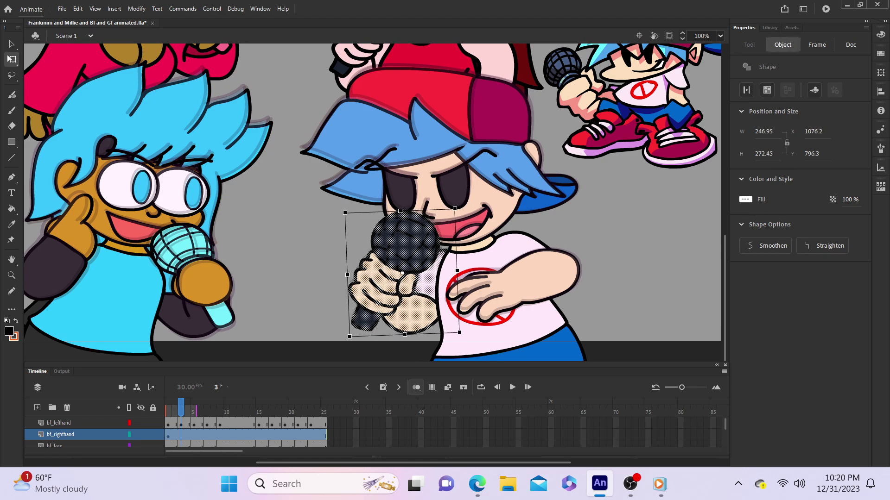
key("ctrl+z")
key("ctrl+z")
key("ctrl+y")
key("ctrl+y")
key("ctrl+z")
key("ctrl+z")
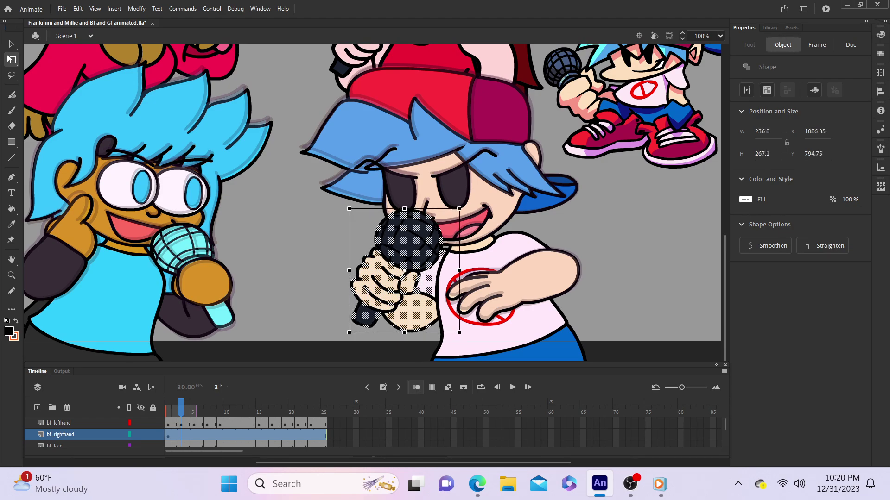
Step: Add a bf_righthand keyframe at frame 3 with the microphone hand and arm rotated slightly counterclockwise
key("ctrl+y")
key("ctrl+z")
key("ctrl+z")
key("ctrl+z")
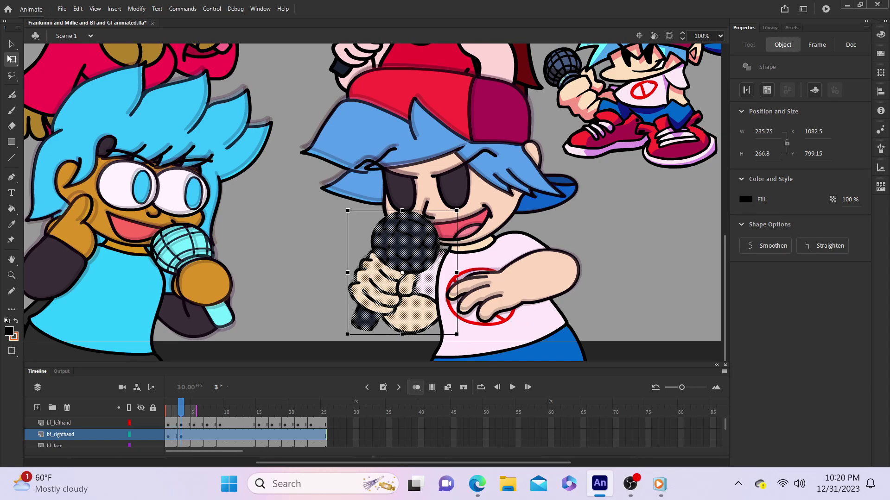
key("ctrl+z")
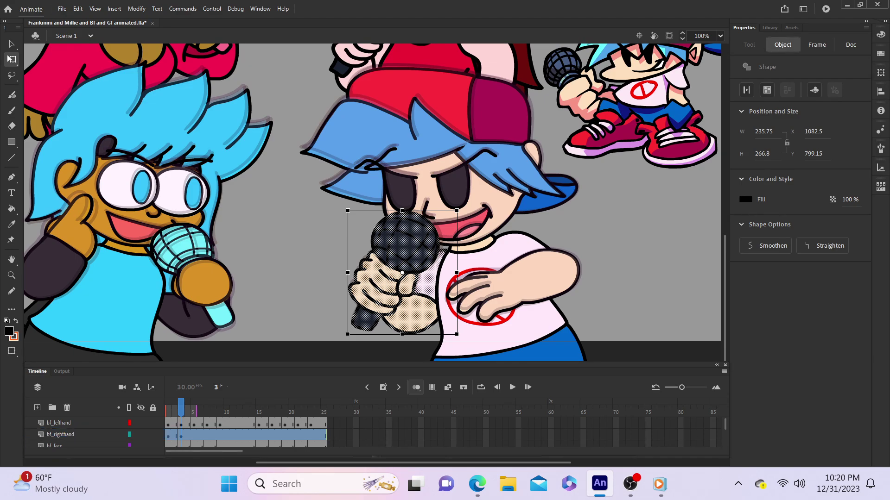
Step: Step through frames 1 to 5 to check the microphone hand's motion against the head
key(".")
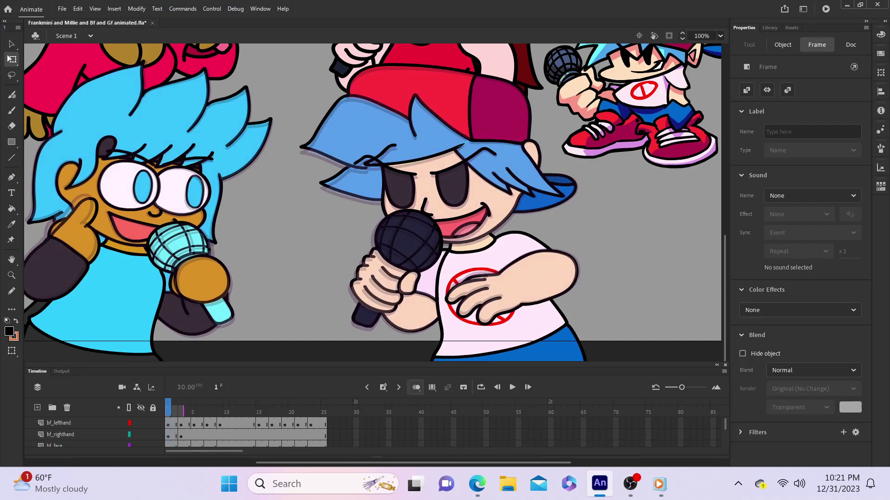
key(".")
key(".")
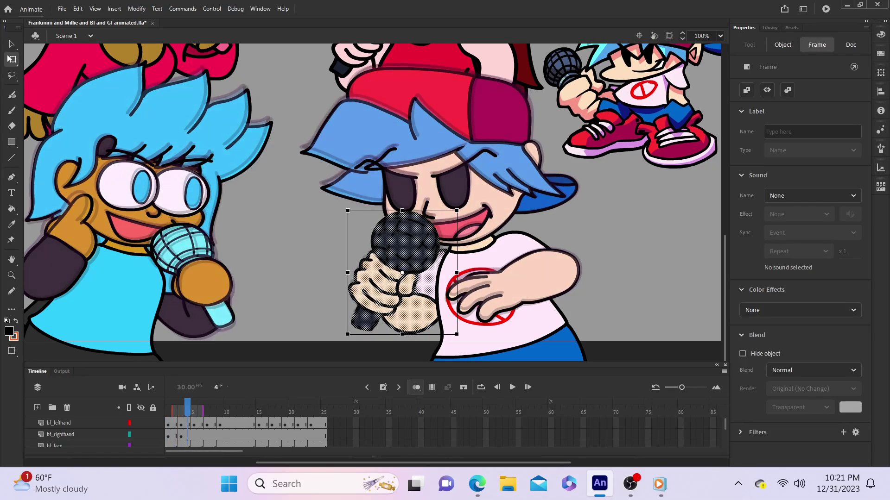
key(".")
key(".")
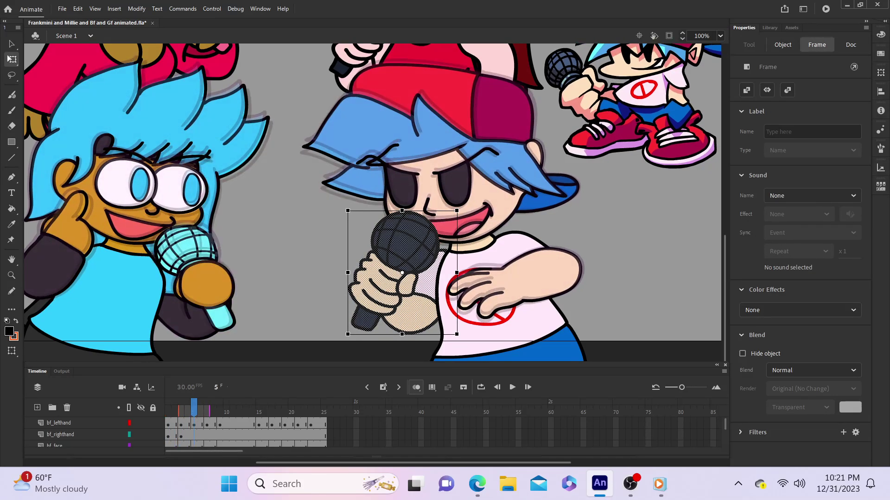
key(".")
key(".")
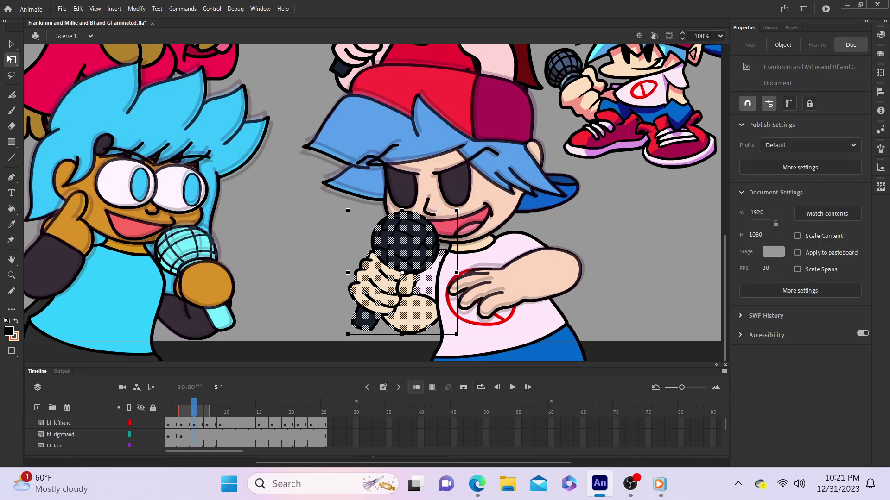
Step: Try adding a bf_righthand keyframe at frame 5 with the microphone hand rotated further counterclockwise
scroll(373, 432, "up", 1)
scroll(93, 434, "down", 2)
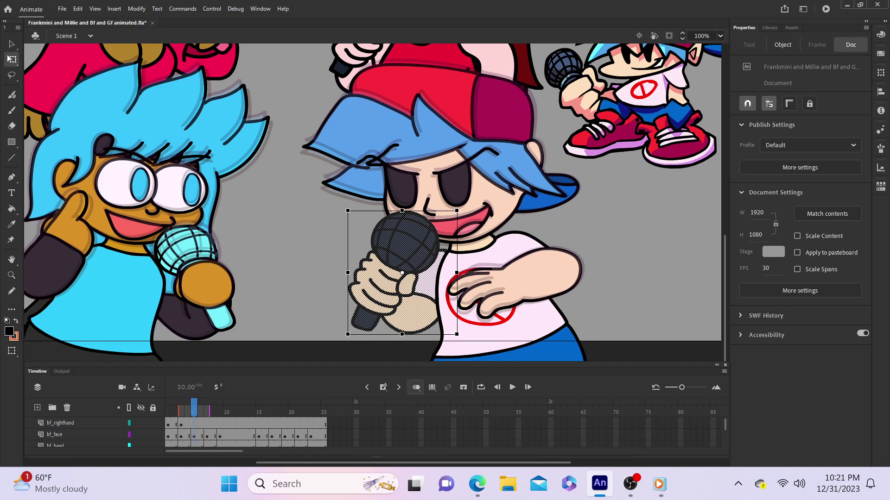
scroll(93, 433, "down", 2)
left_click(59, 435)
scroll(92, 433, "up", 4)
scroll(92, 433, "down", 1)
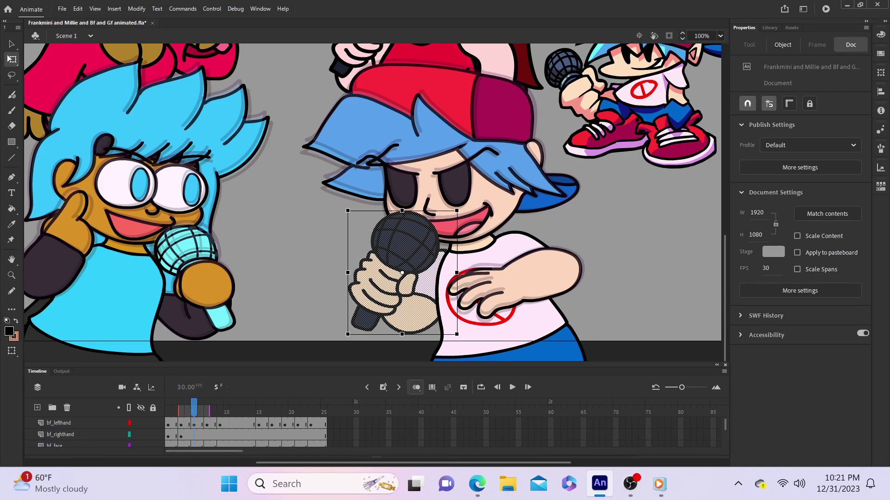
scroll(93, 433, "up", 1)
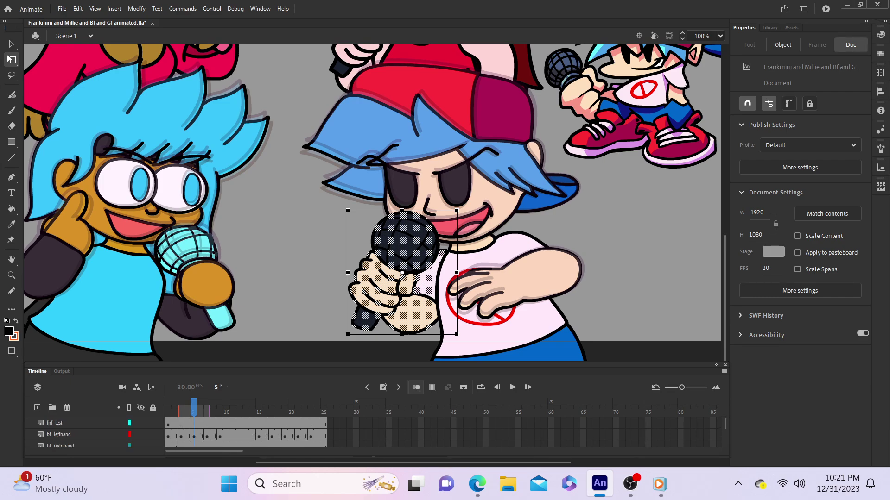
scroll(93, 434, "down", 1)
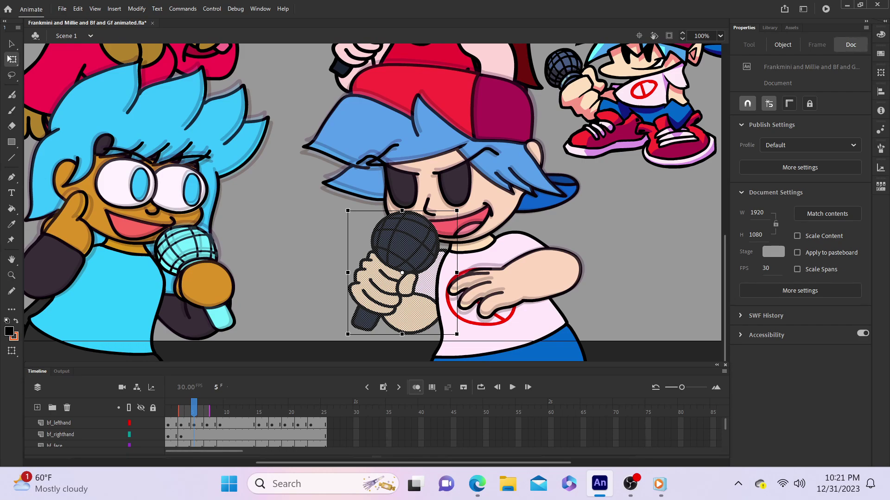
left_click_drag(345, 208, 338, 215)
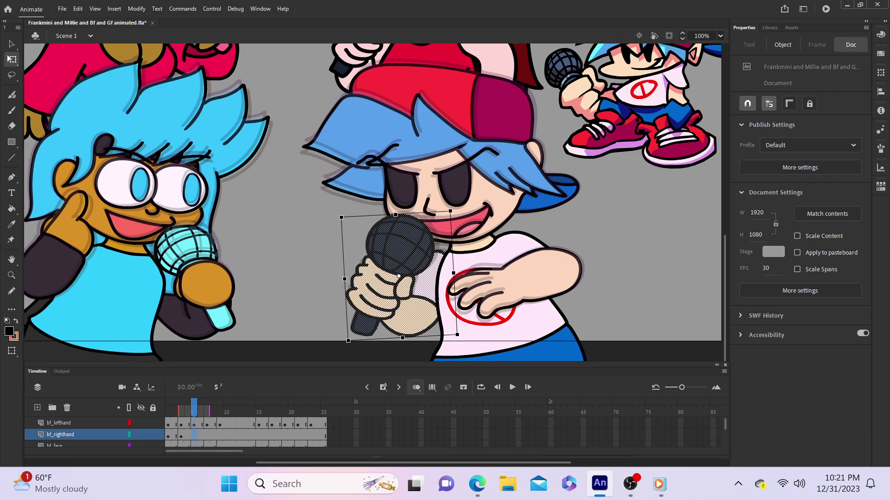
key("F6")
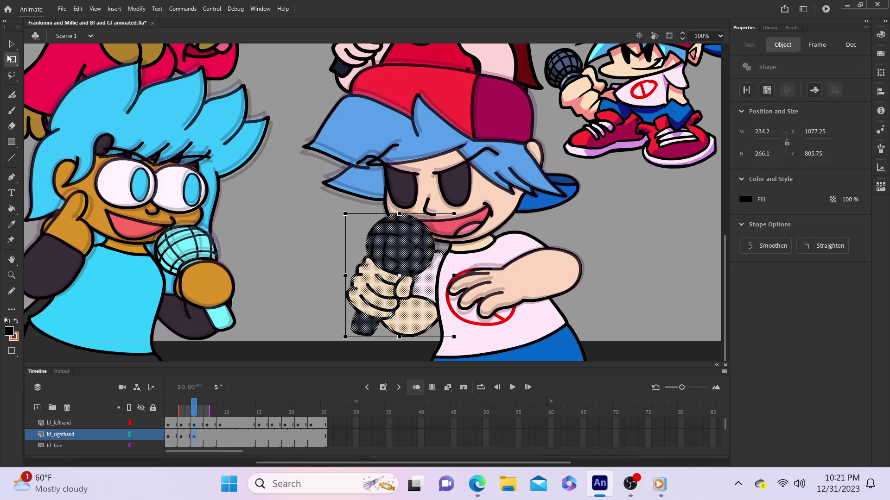
key("ctrl+z")
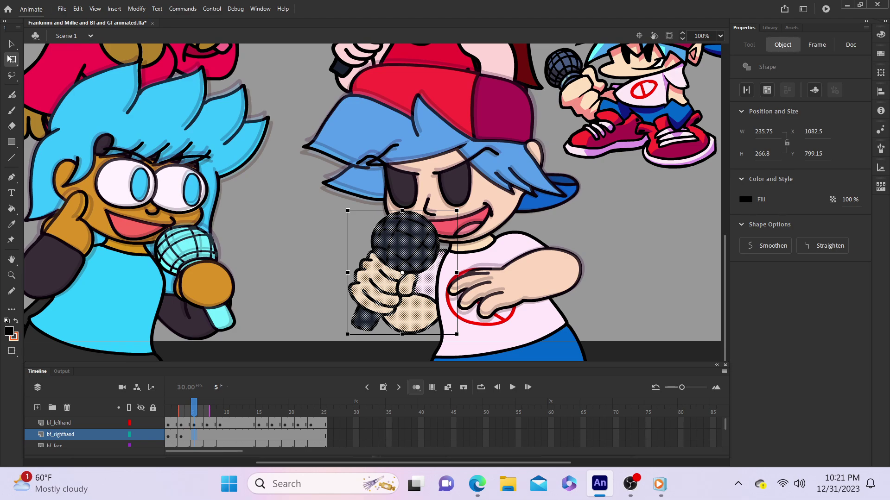
Step: Step between the frames around 4 to 7 to review how the microphone hand fits the head's movement
key("comma")
key("comma")
key("comma")
key("period")
key("period")
key("period")
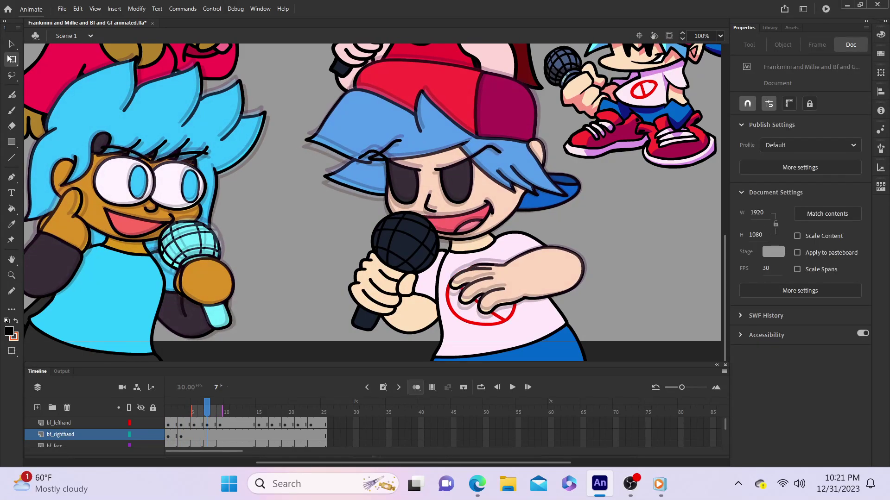
key("Return")
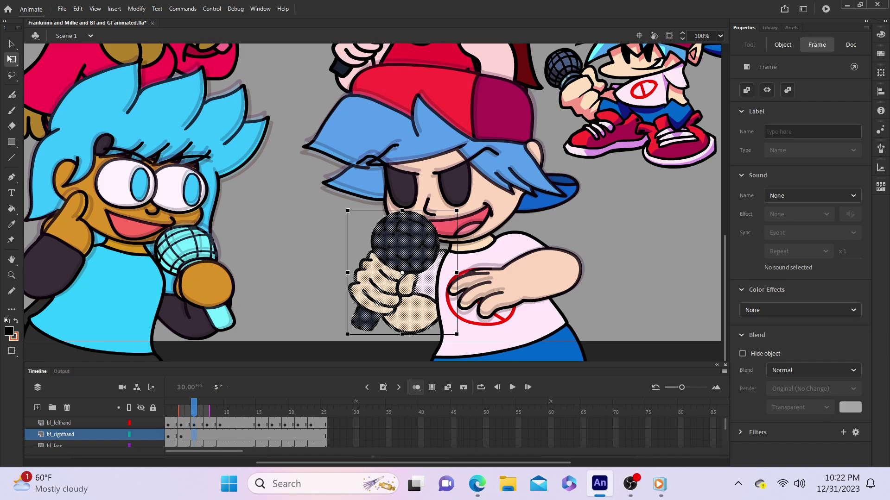
key("comma")
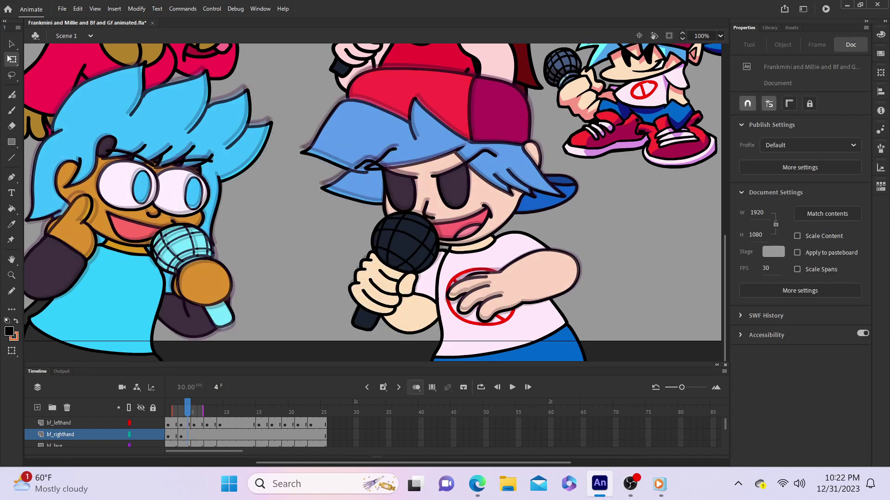
key("period")
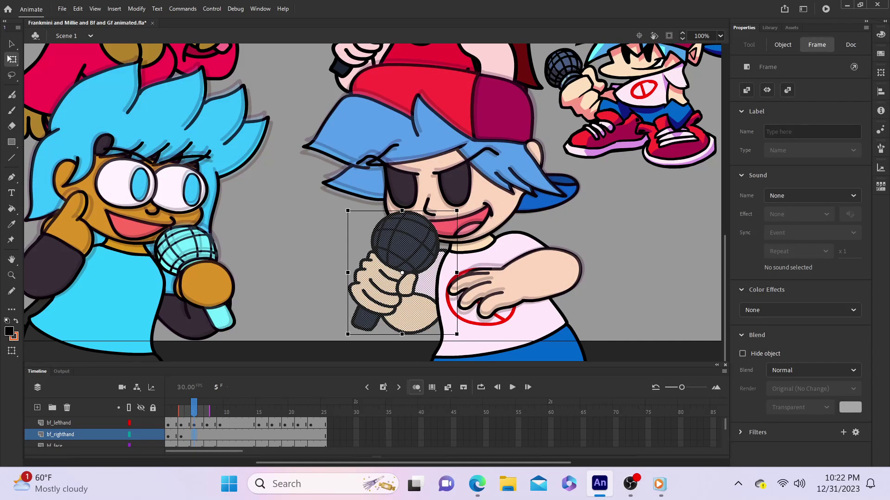
Step: Flip repeatedly between frames 3 and 5 to compare the microphone hand's pose with the moving head and left hand
mouse_move(412, 463)
left_mouse_down()
mouse_move(400, 463)
mouse_move(409, 463)
left_mouse_up()
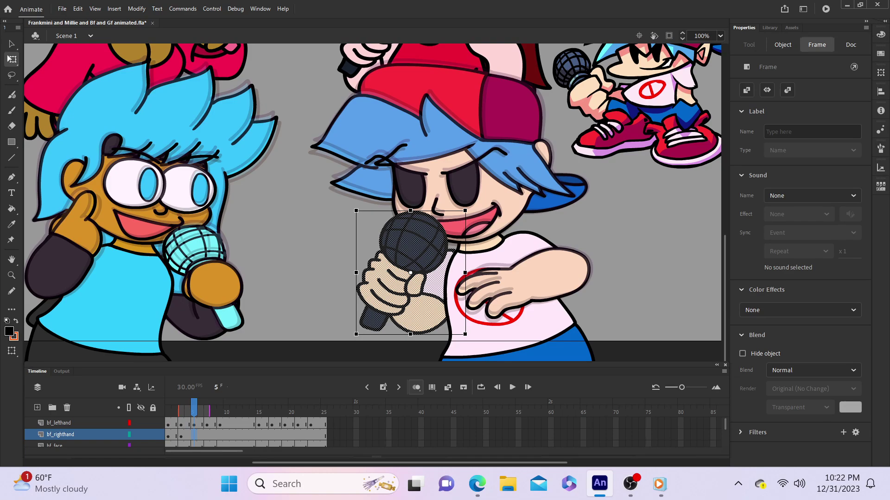
key("comma")
key("period")
key("comma")
key("comma")
key("comma")
key("period")
key("period")
key("period")
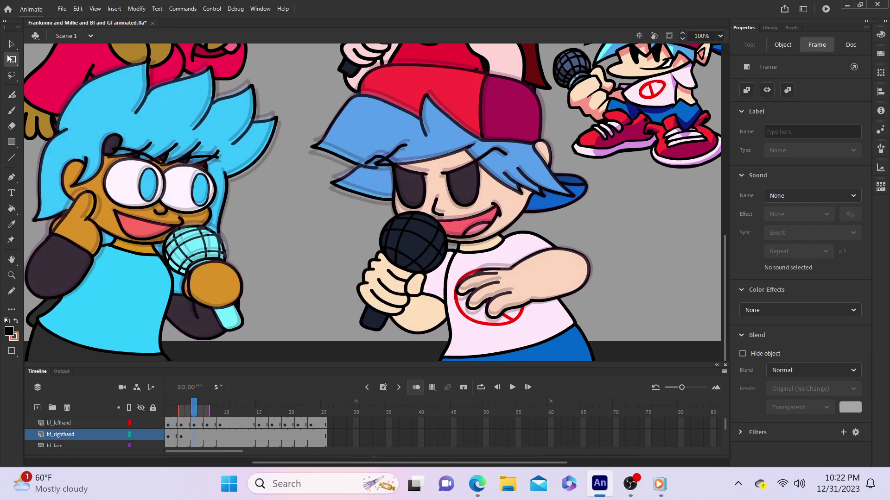
key("period")
key("comma")
key("comma")
key("comma")
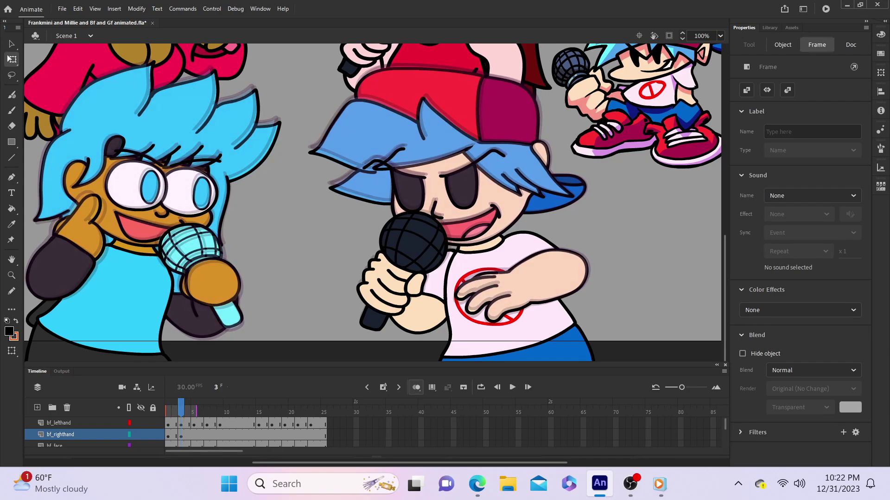
key("period")
key("period")
key("comma")
key("comma")
key("period")
key("period")
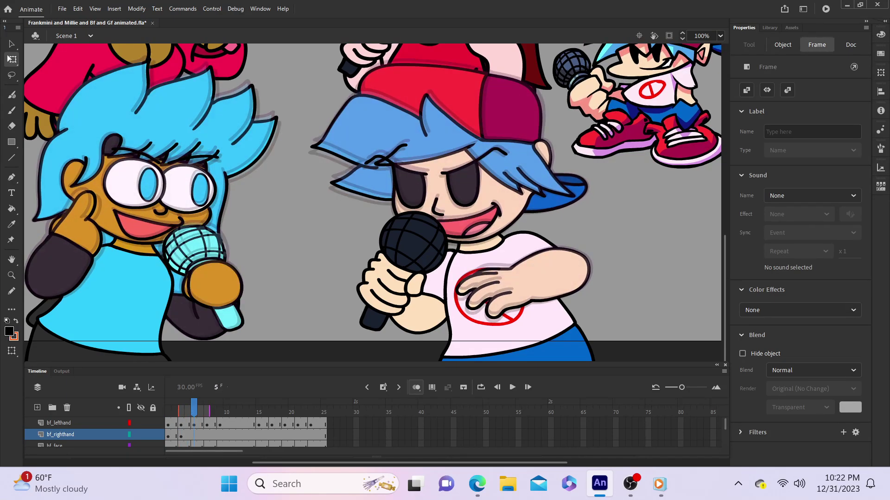
key("Escape")
key("comma")
key("comma")
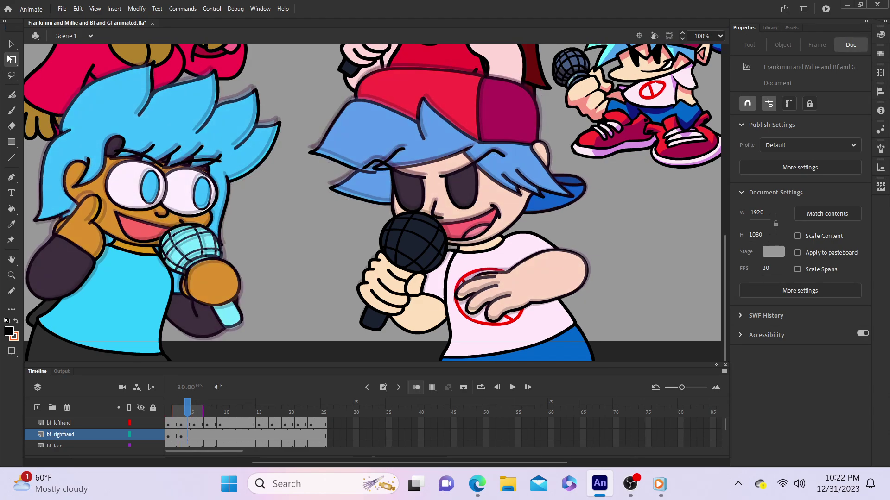
Step: Step back and forth through frames 2 to 5 to compare the microphone hand's pose with the moving head
key("period")
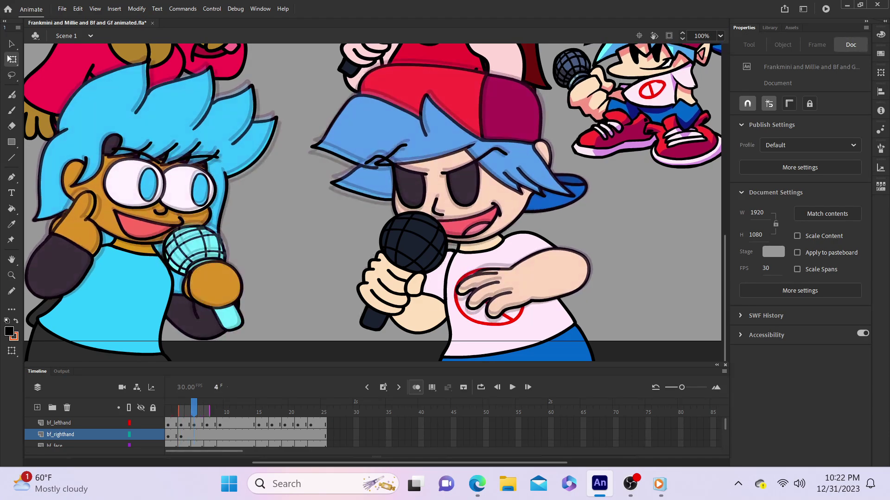
key("comma")
key("period")
key("comma")
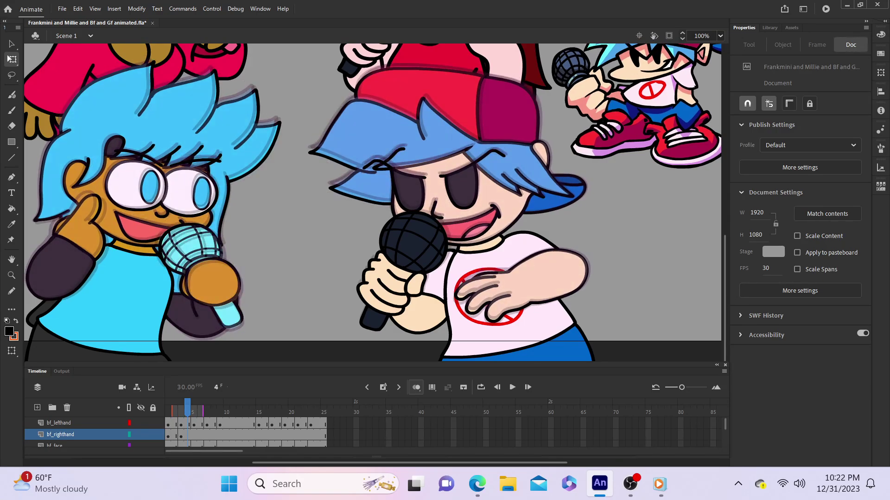
key("period")
key("comma")
key("period")
key("comma")
key("comma")
key("comma")
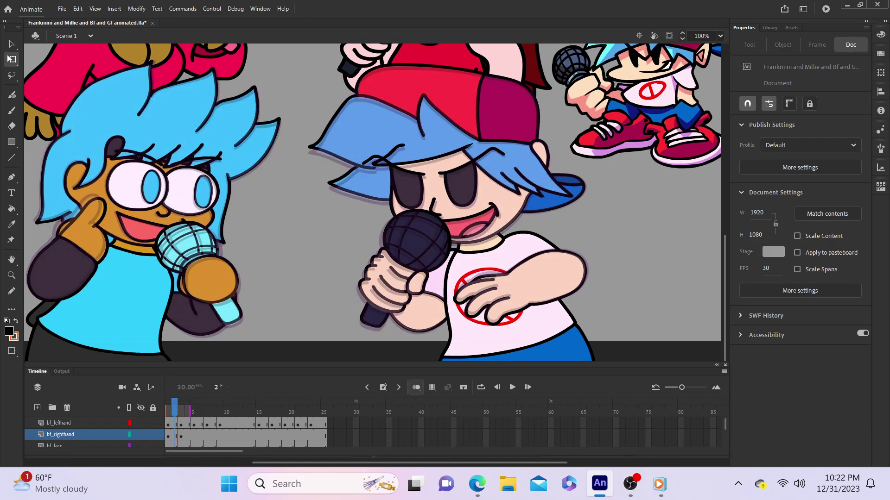
key("period")
key("period")
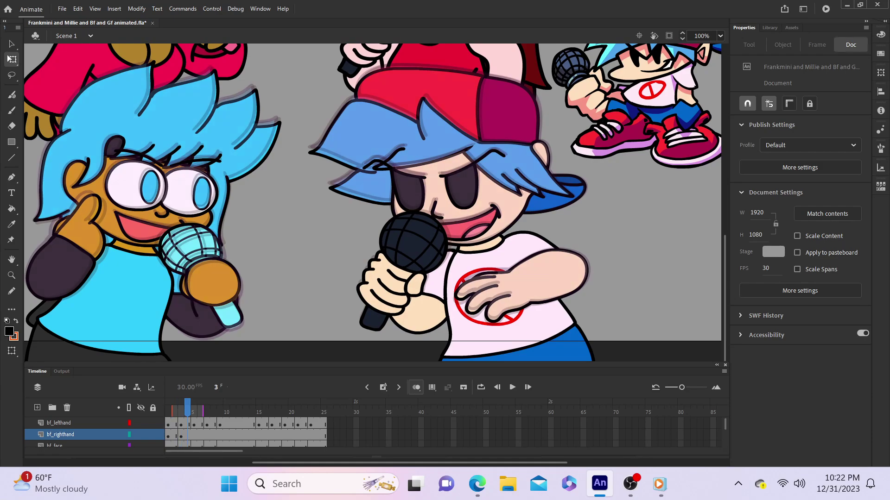
key("period")
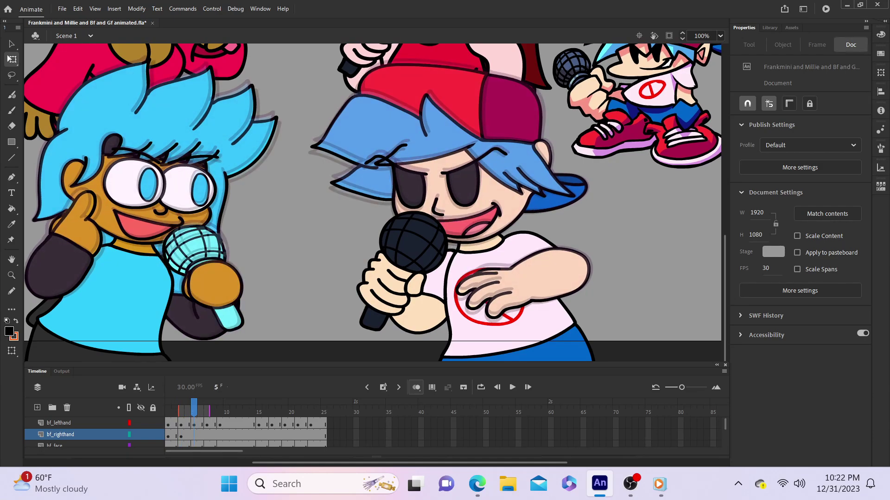
Step: Add a keyframe at frame 5 for the microphone hand and arm, rotated slightly counterclockwise to X 1078.1, Y 804.65
scroll(93, 434, "down", 3)
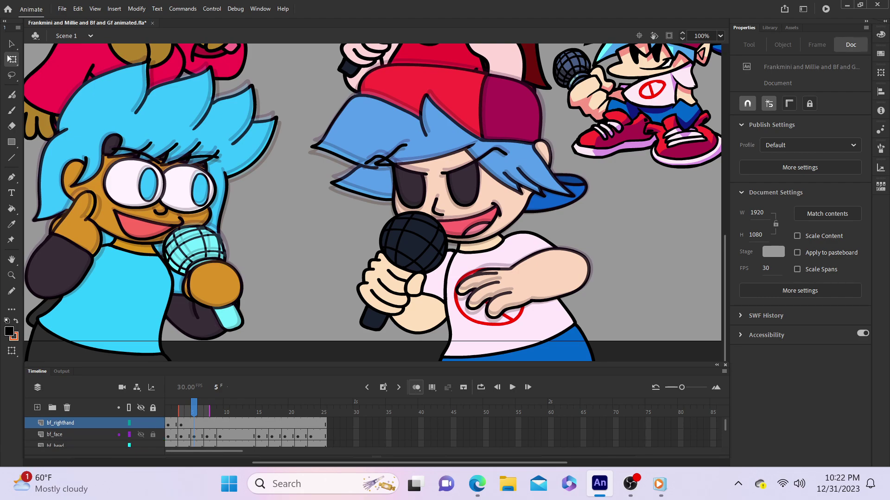
scroll(93, 431, "down", 2)
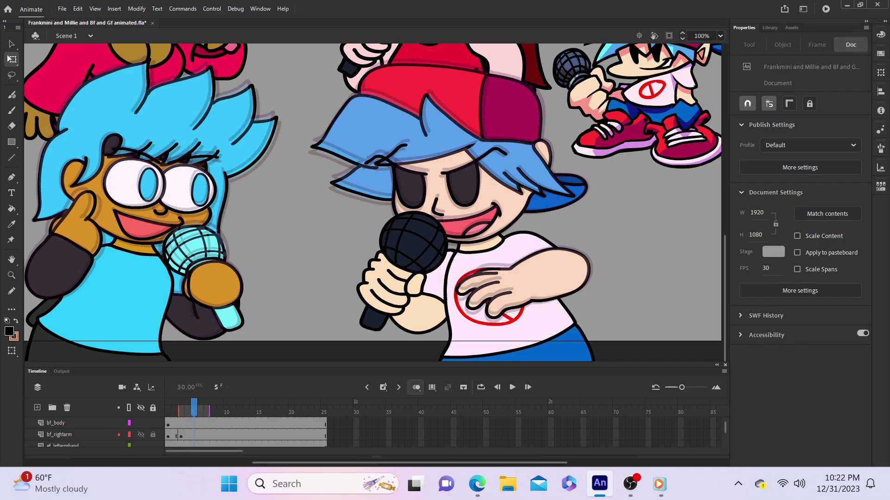
left_click(59, 434)
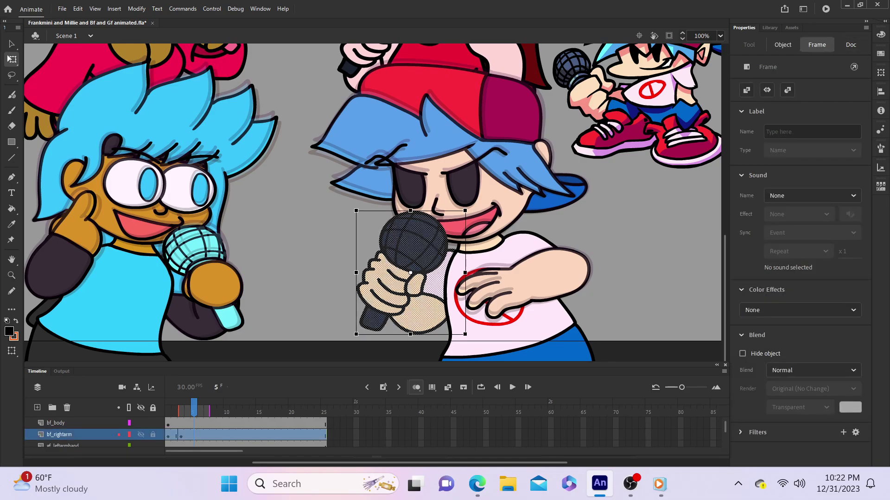
scroll(92, 431, "down", 3)
left_click(84, 423)
scroll(93, 431, "up", 1)
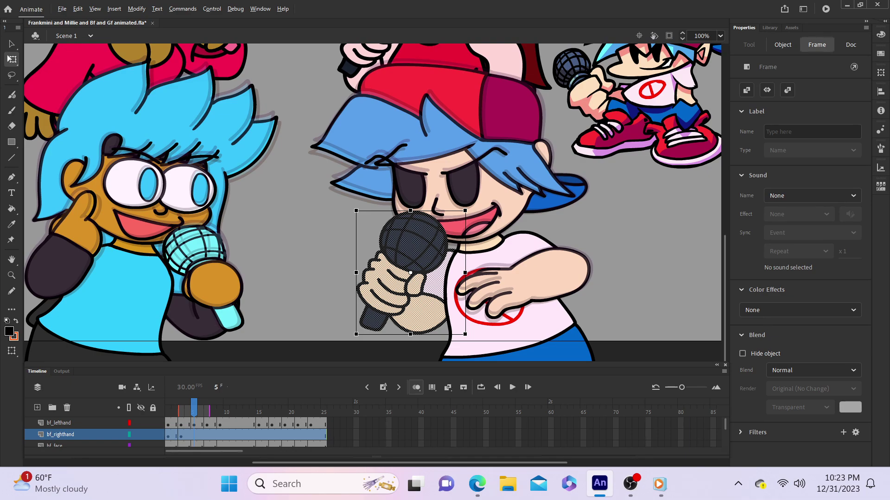
left_click_drag(354, 209, 349, 215)
key("ctrl+z")
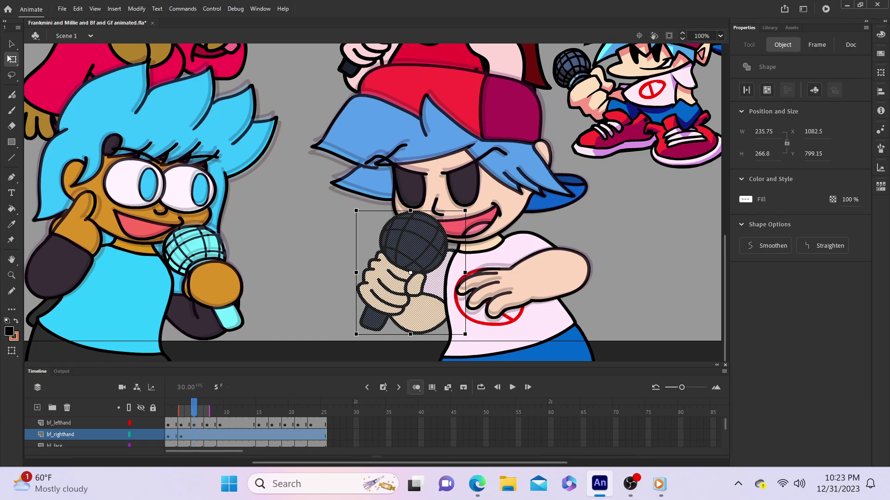
key("ctrl+y")
key("F6")
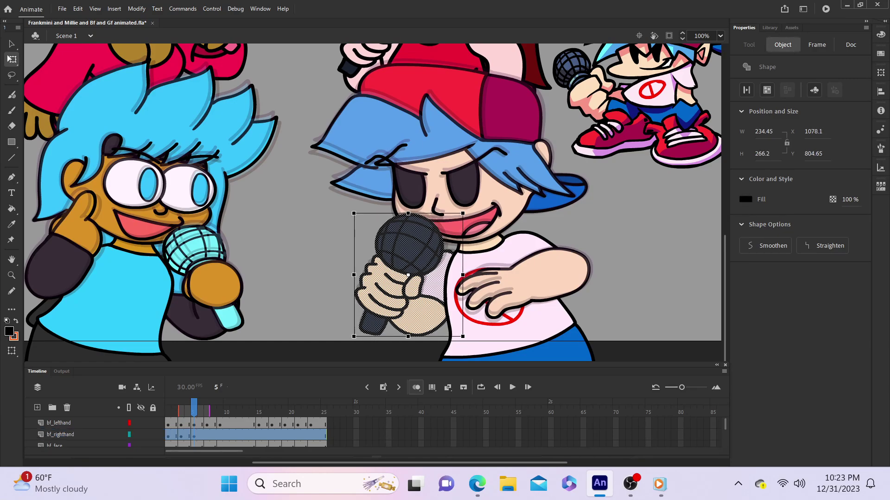
Step: Step repeatedly between frames 1 and 6 to check the microphone hand's new frame 5 pose in motion
key("comma")
key("comma")
key("comma")
key("comma")
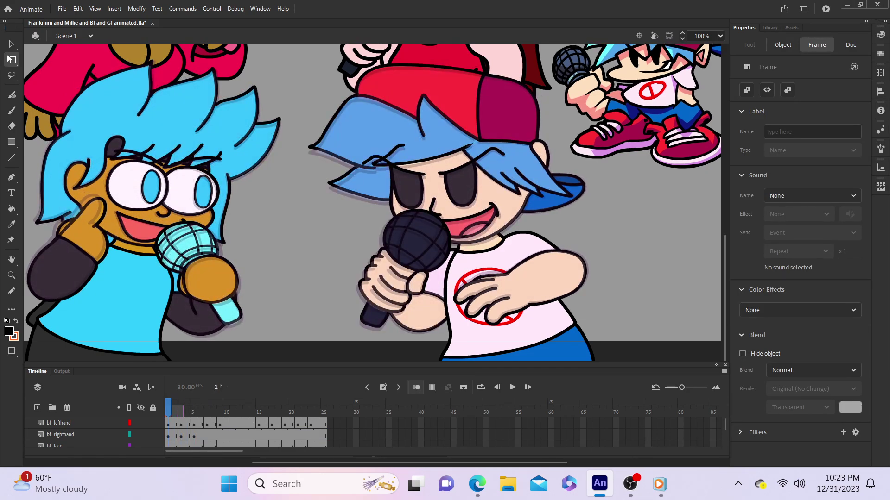
key("period")
key("period")
key("period")
key("period")
key("period")
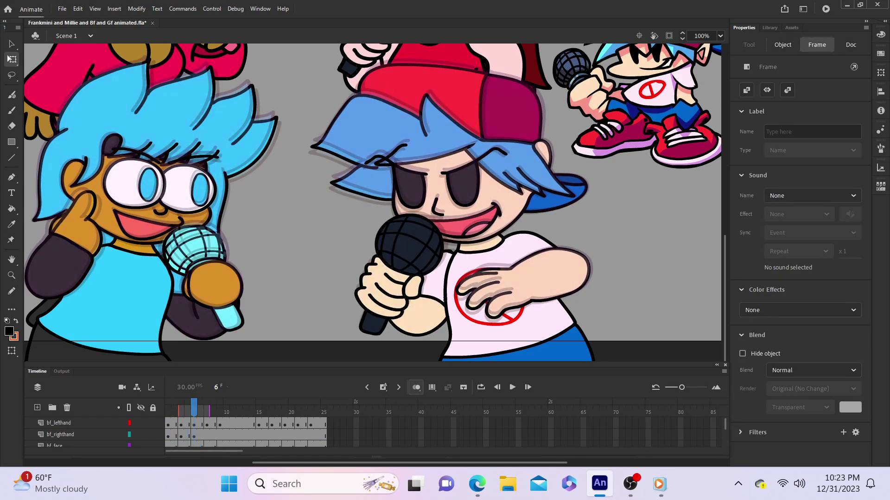
key("comma")
key("comma")
key("comma")
key("comma")
key("period")
key("period")
key("period")
key("period")
key("period")
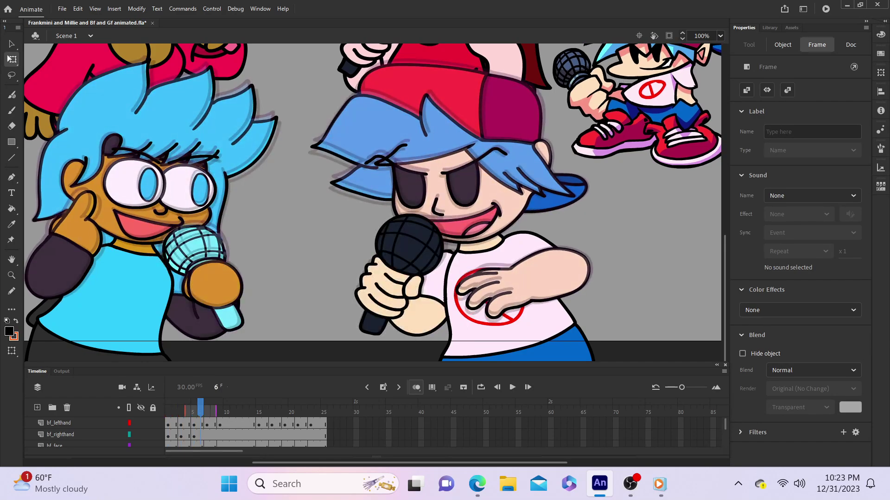
Step: Flip between frames 6 and 7 to compare the microphone hand with the head and left hand, and clear the selection
key("comma")
key("comma")
key("comma")
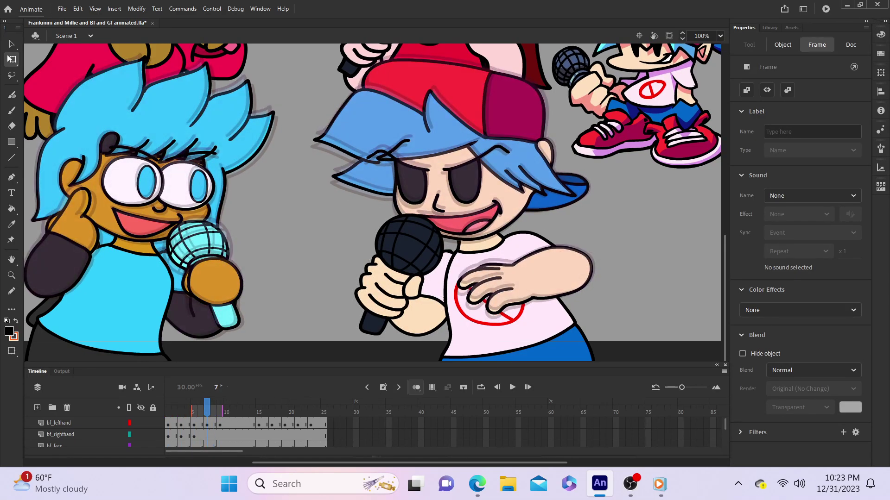
key("period")
key("comma")
key("period")
key("period")
key("comma")
key("comma")
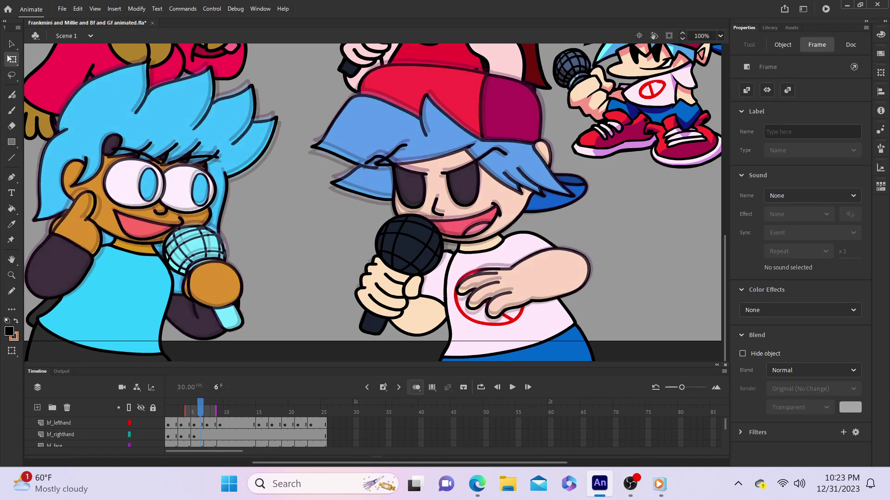
key("period")
key("comma")
key("period")
key("comma")
key("period")
key("comma")
key("period")
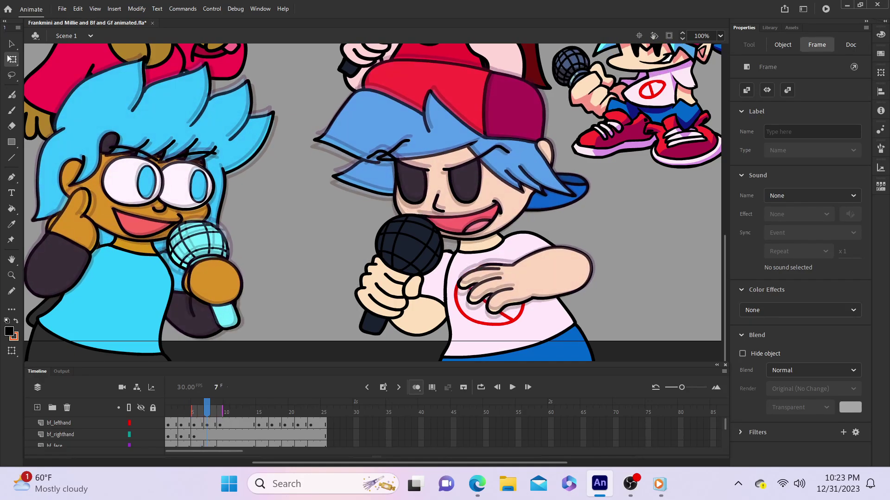
key("comma")
key("period")
key("comma")
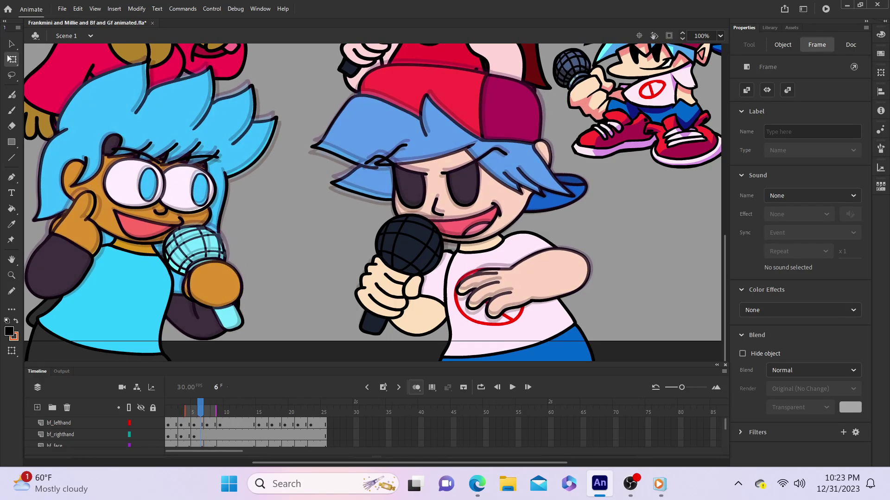
key("period")
key("comma")
key("period")
key("comma")
left_click(8, 59)
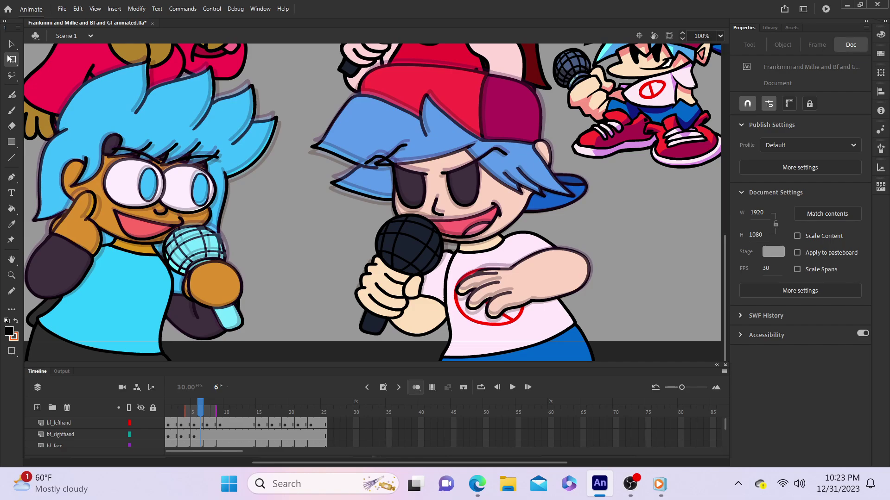
Step: Step through frames 1 to 7 to review the microphone hand's opening movement
key("comma")
key("comma")
key("comma")
key("comma")
key("period")
key("period")
key("period")
key("period")
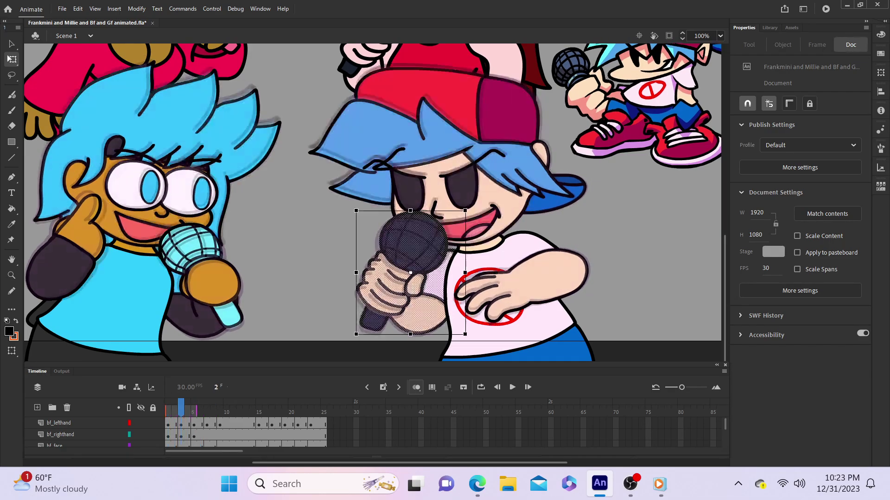
key("period")
key("period")
key("period")
key("period")
key("comma")
key("comma")
key("comma")
key("comma")
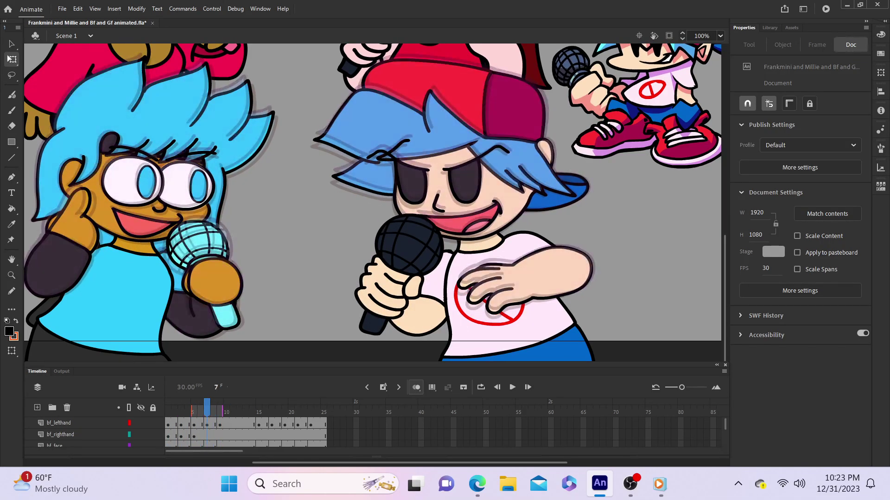
Step: Step forward past frame 13 and back to the start to review the microphone hand over the longer bob
left_click(181, 435)
key("period")
key("period")
key("period")
key("period")
key("period")
key("period")
key("period")
key("period")
key("period")
key("period")
key("period")
key("period")
key("period")
key("period")
key("period")
key("period")
key("period")
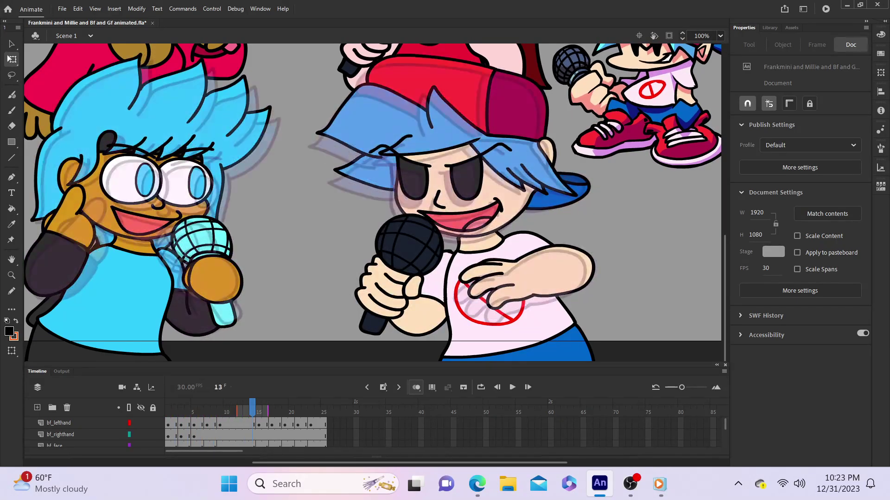
key("period")
key("period")
key("period")
key("comma")
key("comma")
key("comma")
key("comma")
key("comma")
key("comma")
key("comma")
key("comma")
key("comma")
key("comma")
key("comma")
key("comma")
key("comma")
key("comma")
key("comma")
key("comma")
key("comma")
key("comma")
key("comma")
key("comma")
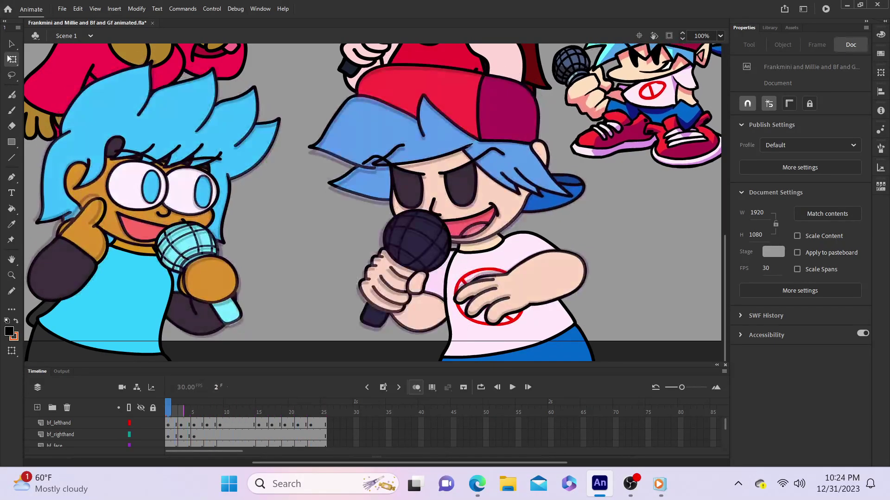
Step: Step from the start to frame 7 and check how the microphone hand follows the rising head
key("period")
key("period")
key("period")
key("period")
key("period")
key("period")
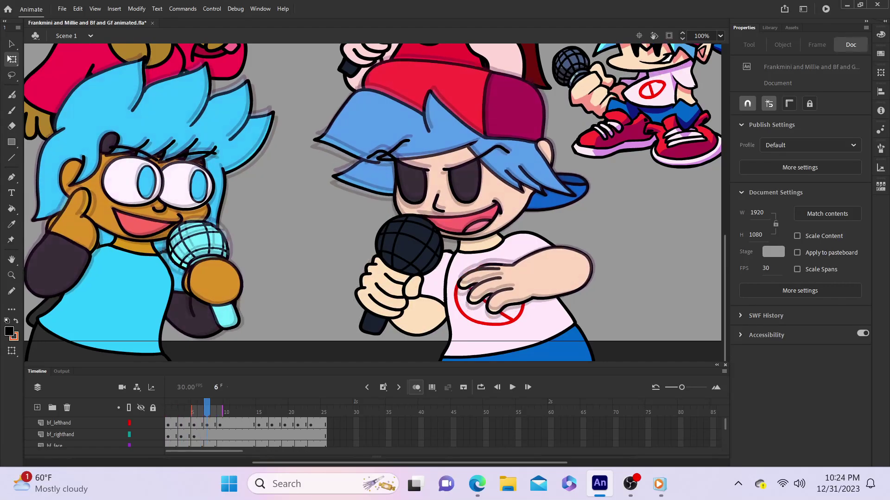
key("comma")
key("comma")
key("period")
key("period")
key("comma")
key("period")
key("comma")
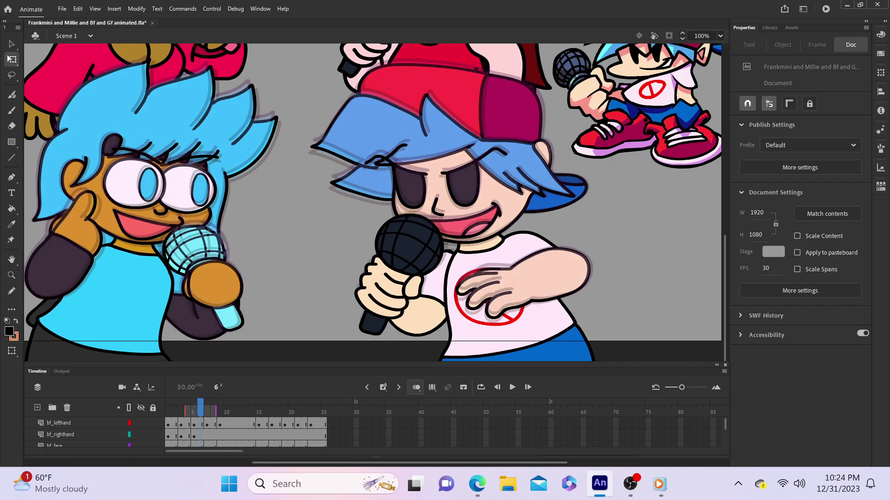
Step: Flip repeatedly between frames 5, 6 and 7 to judge the microphone hand's pose against the head and left hand
key("period")
key("comma")
key("period")
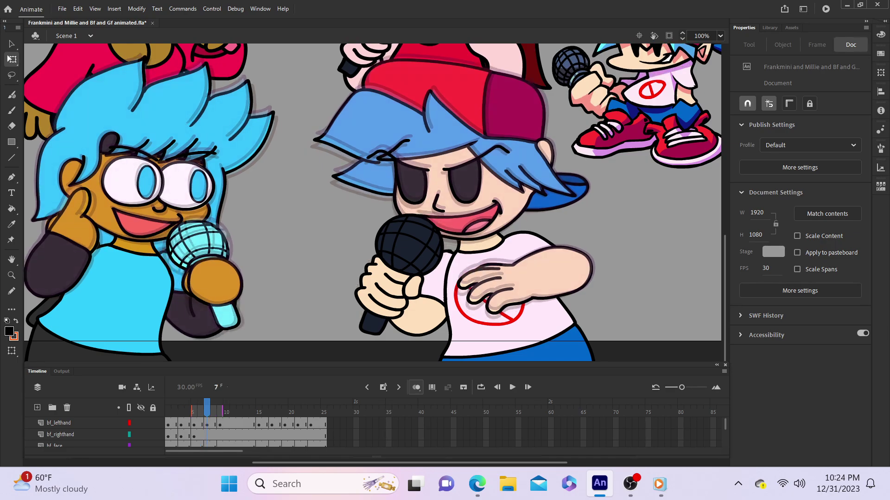
key("comma")
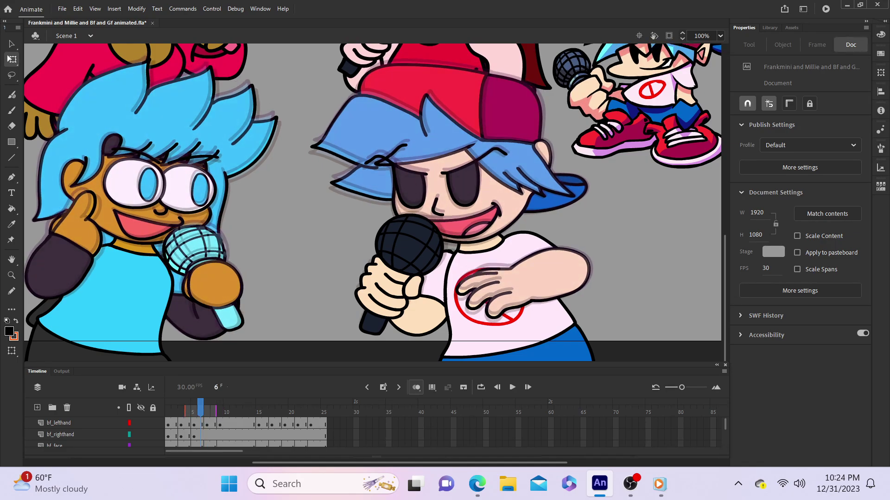
key("period")
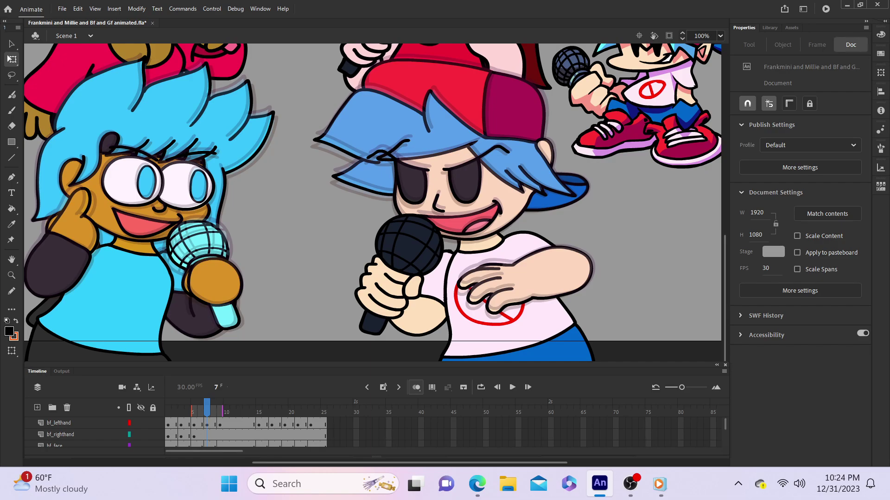
key("comma")
key("period")
key("comma")
key("comma")
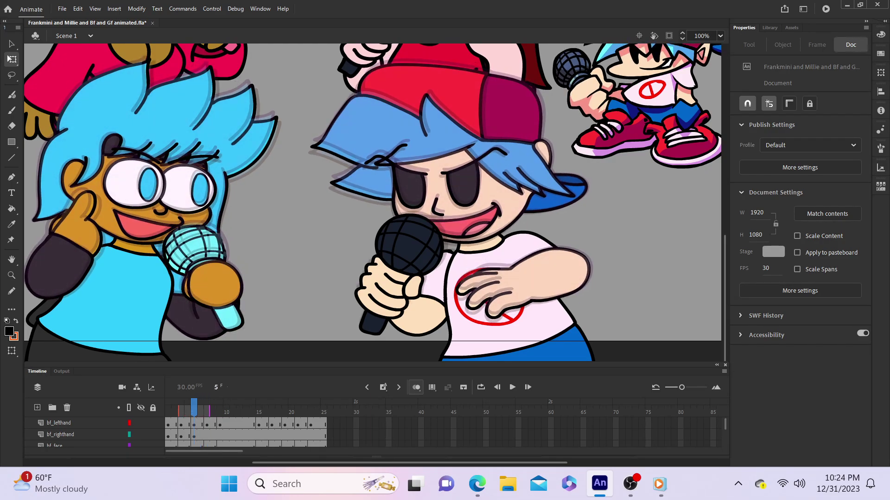
key("period")
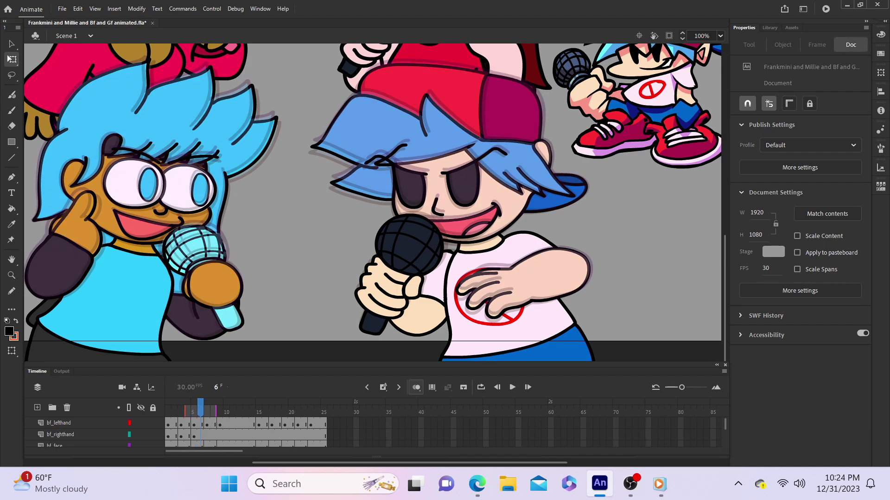
key("period")
key("comma")
key("period")
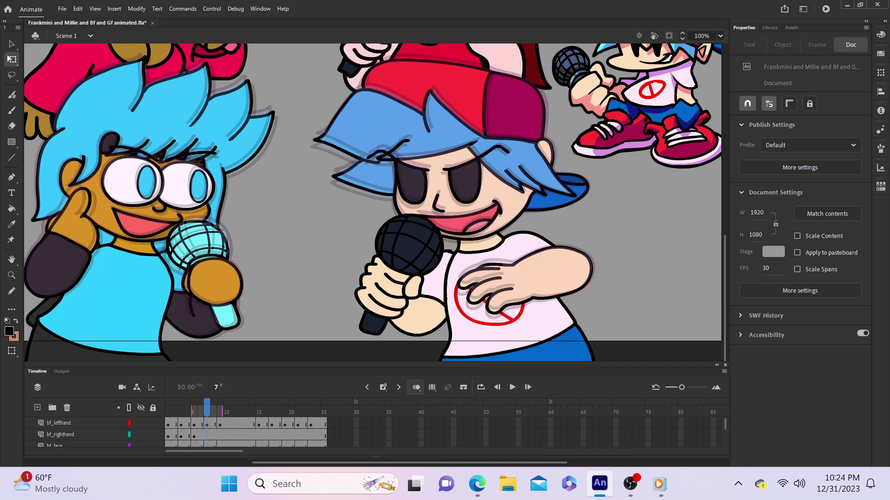
key("comma")
key("period")
key("comma")
key("period")
key("comma")
key("period")
key("comma")
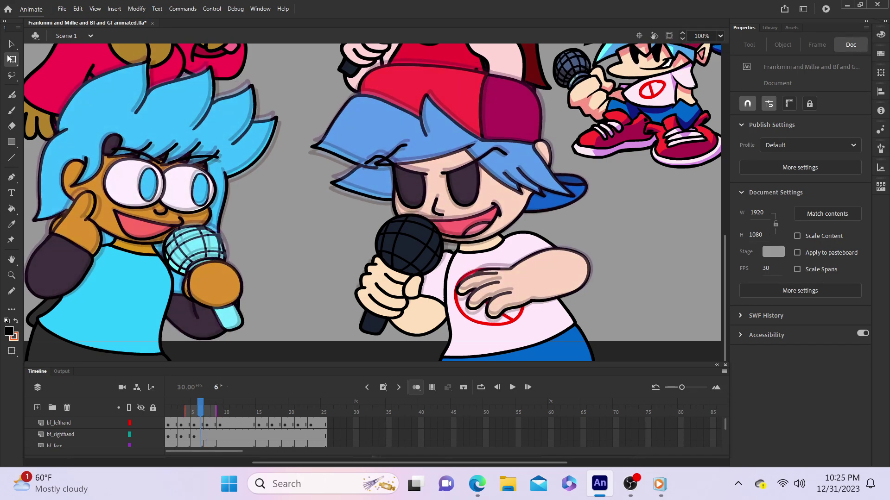
key("period")
key("comma")
key("period")
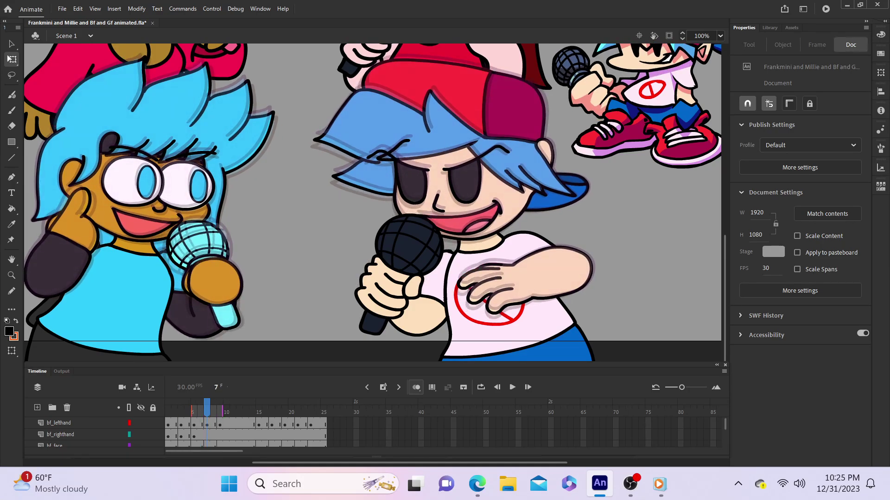
Step: Step back from frame 7 through the preceding frames and forward again to check the microphone hand against the rising head
key("comma")
key("period")
key("comma")
key("period")
key("comma")
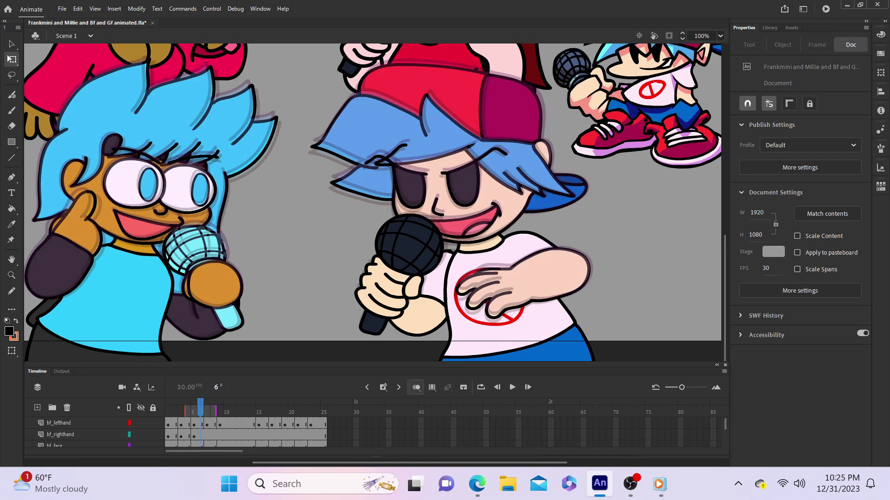
key("comma")
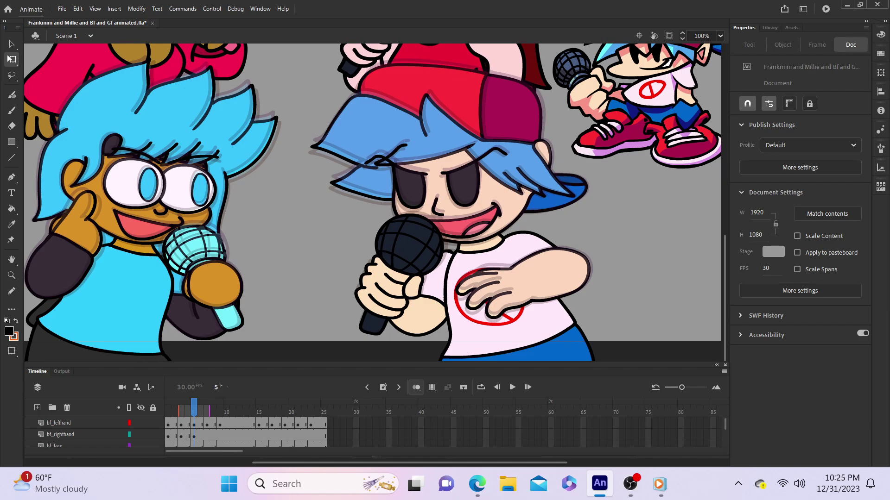
key("comma")
key("comma")
key("period")
key("period")
key("period")
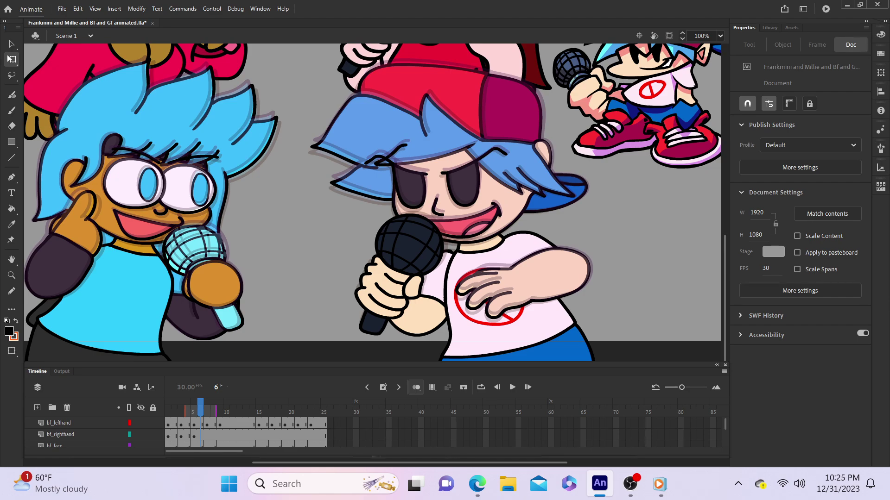
key("period")
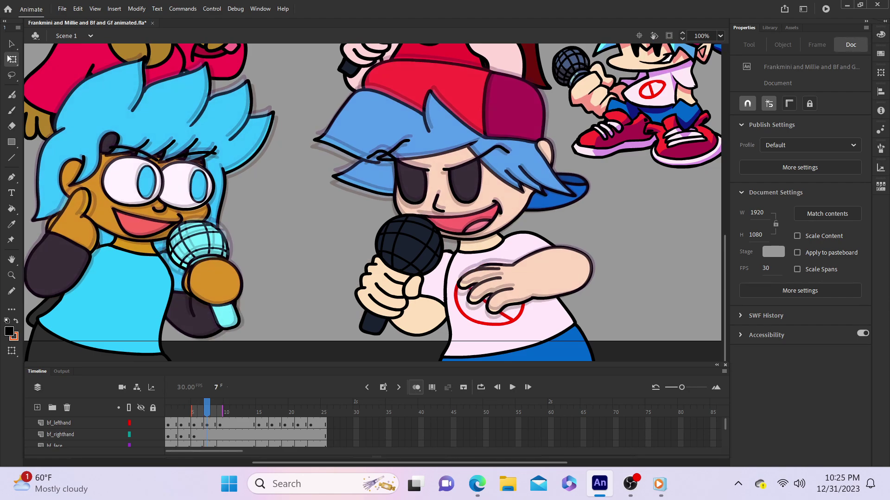
Step: Flip repeatedly between frames 6 and 7 to compare the head and left hand movement with the microphone hand
key("comma")
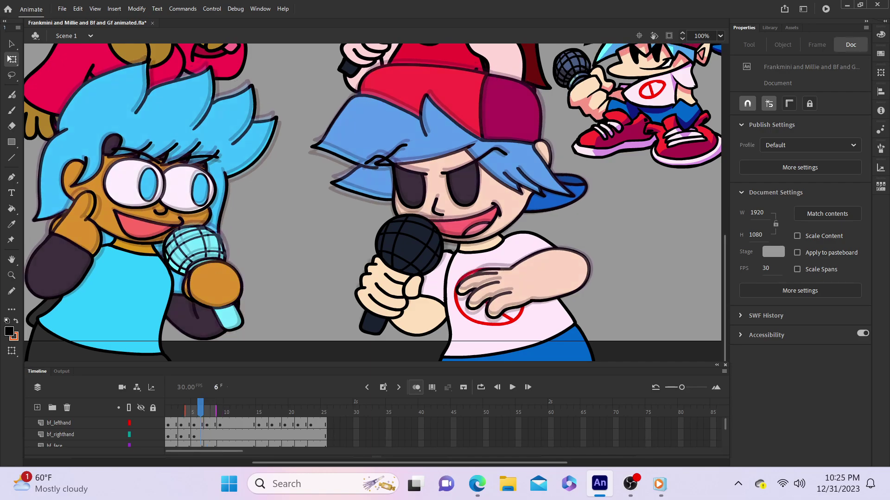
key("period")
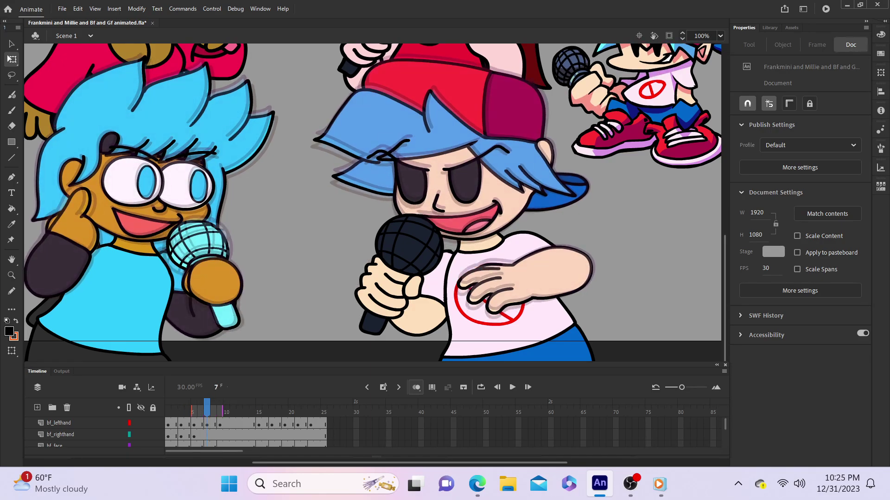
key("comma")
key("period")
key("comma")
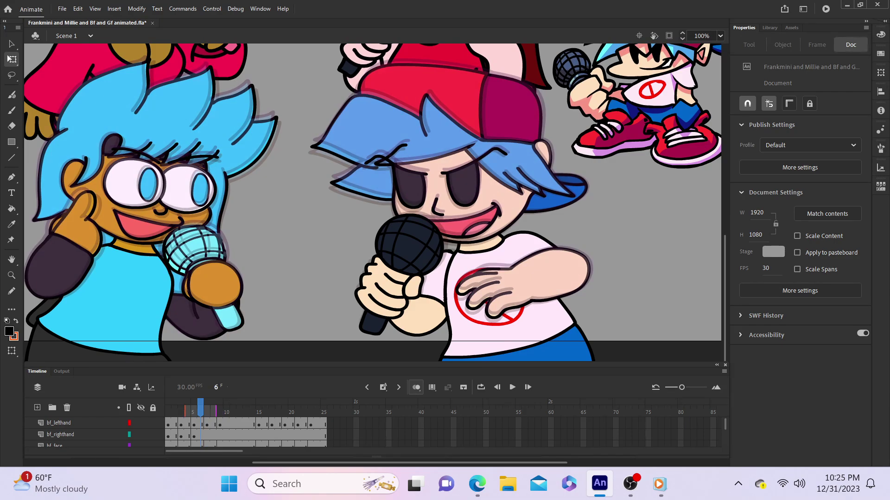
key("period")
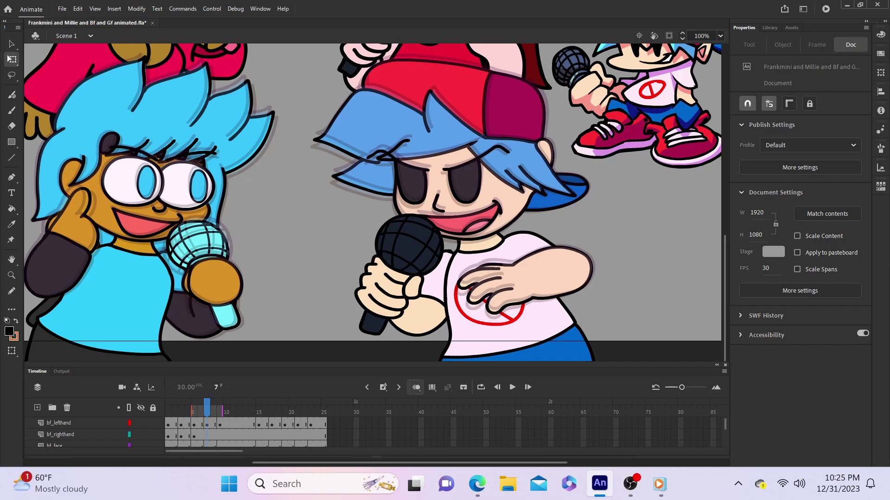
key("comma")
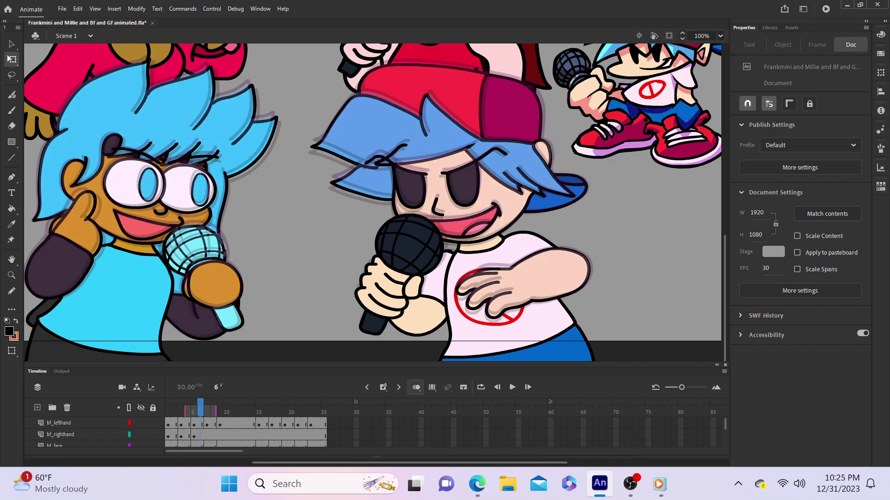
key("period")
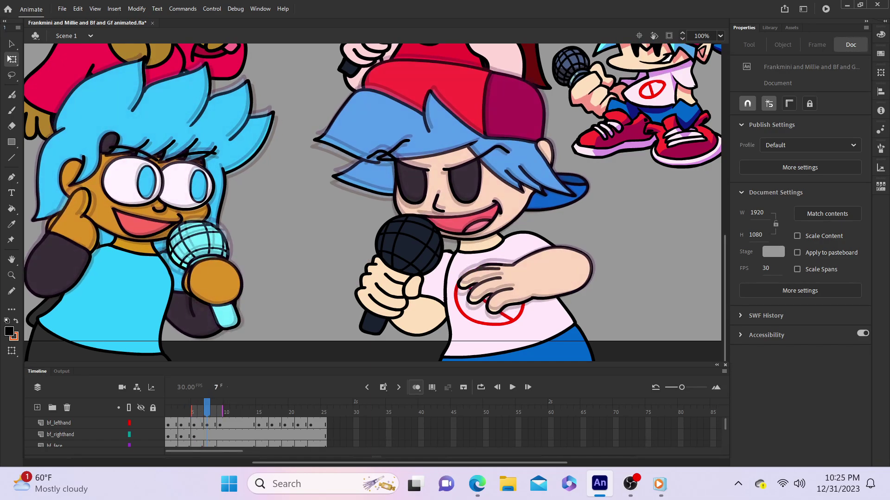
key("comma")
key("period")
key("comma")
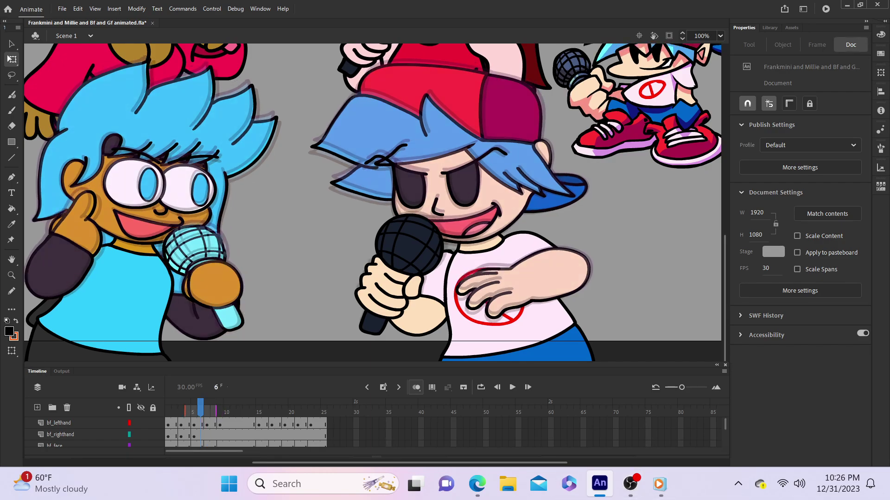
key("comma")
key("period")
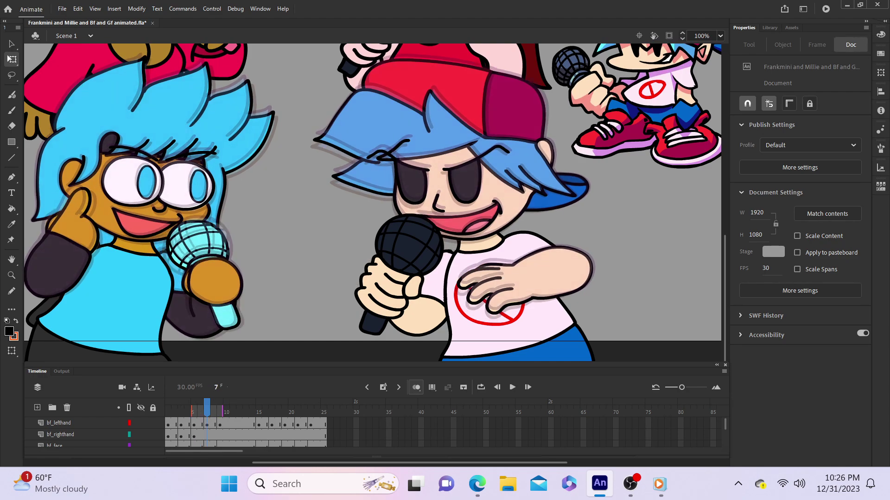
key("period")
key("comma")
key("period")
key("comma")
key("period")
key("comma")
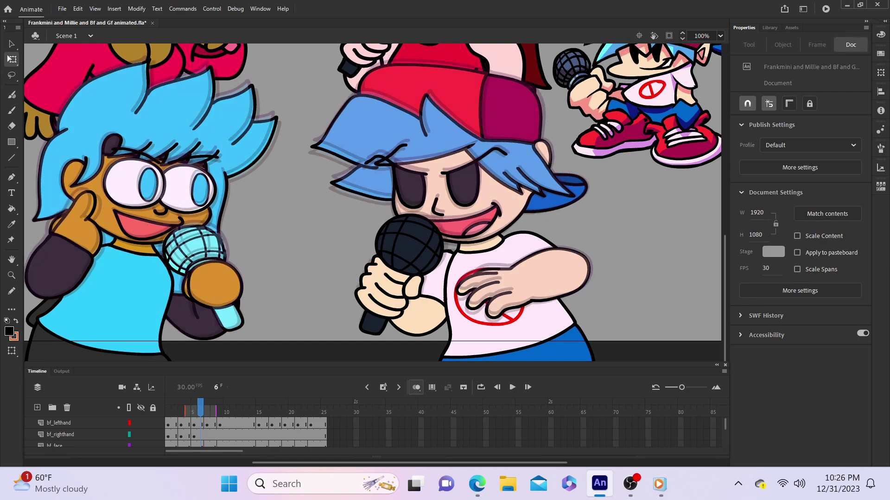
key("period")
key("comma")
key("period")
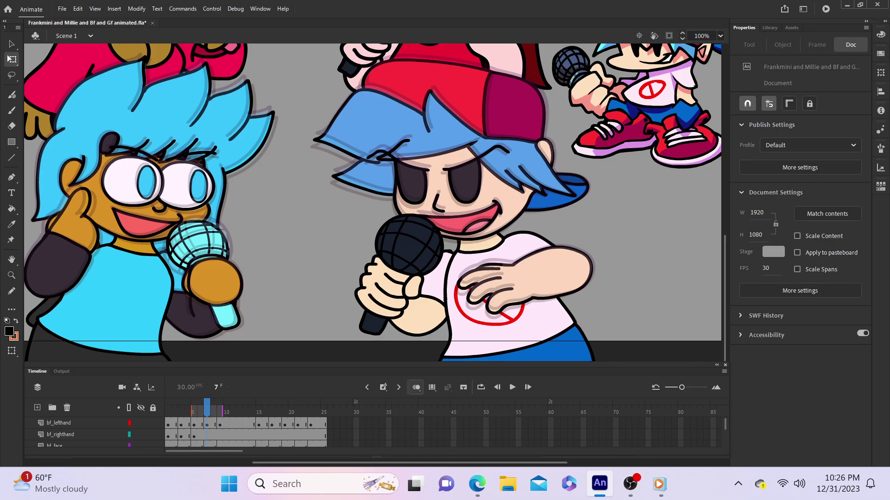
Step: Step back past frame 4 and forward to frame 7 to review the microphone hand's motion in the opening frames
key("comma")
key("comma")
key("comma")
key("comma")
key("comma")
key("comma")
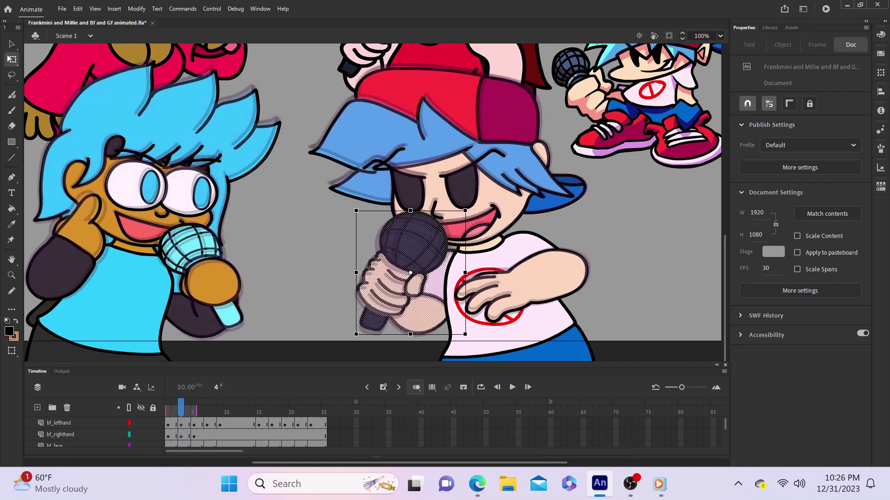
key("period")
key("period")
key("period")
key("period")
key("period")
key("period")
key("period")
key("period")
key("period")
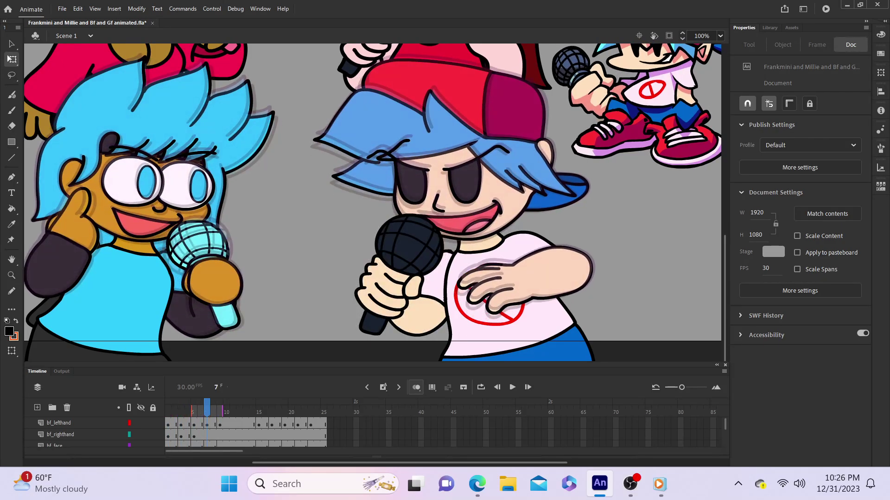
Step: Step back from frame 7 and alternate between frames 6 and 7 to judge where the microphone hand needs a new pose
key("comma")
key("comma")
key("comma")
key("comma")
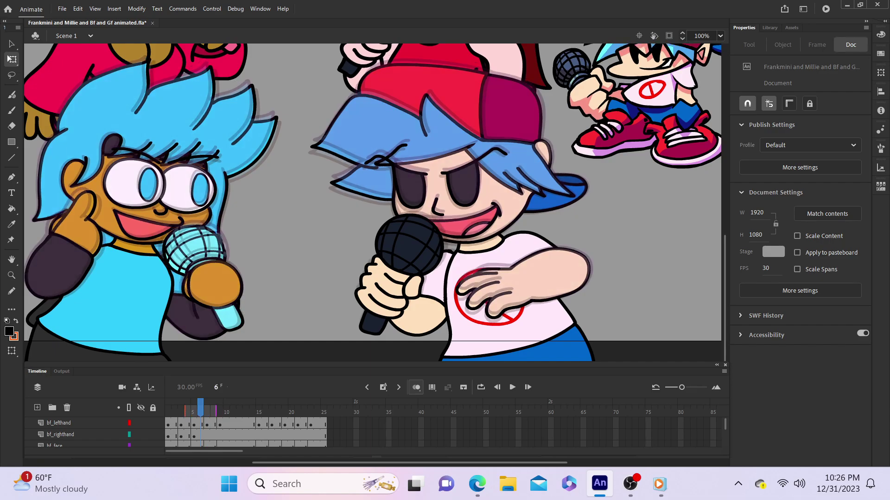
key("period")
key("comma")
key("period")
key("comma")
key("period")
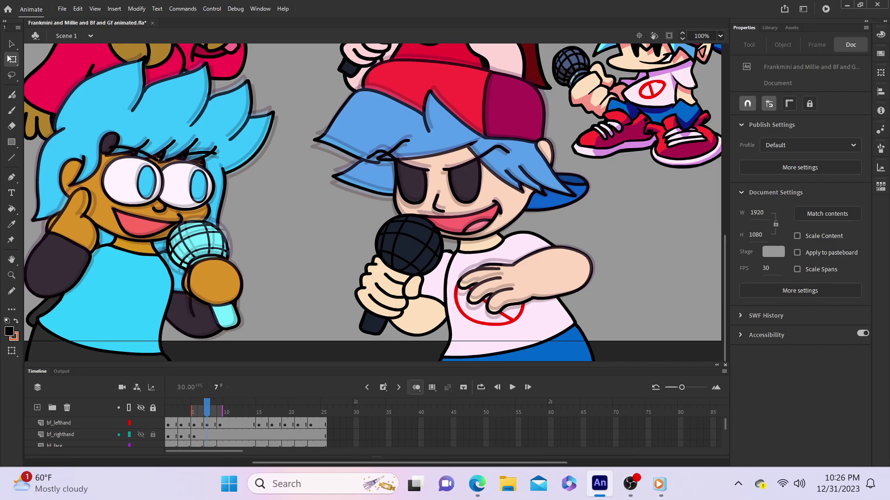
Step: Add a keyframe at frame 7 on the bf_righthand layer and rotate the microphone hand slightly counterclockwise, away from the mouth
left_click(61, 435)
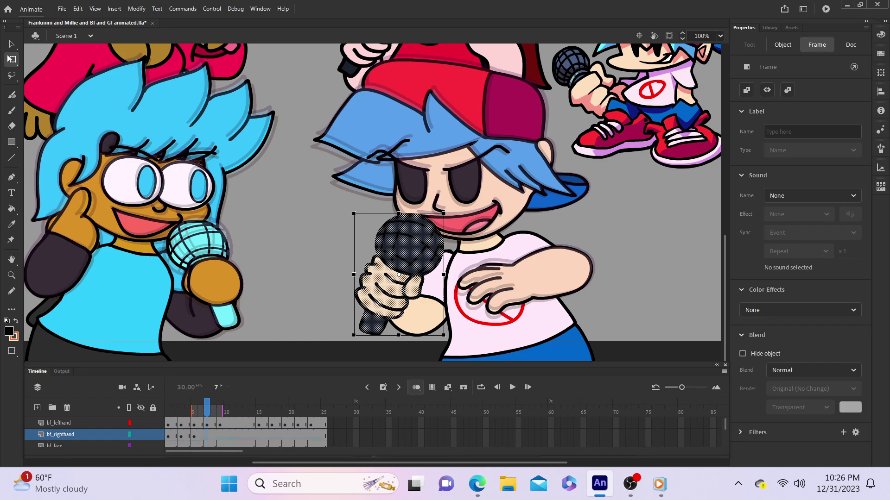
key("comma")
key("period")
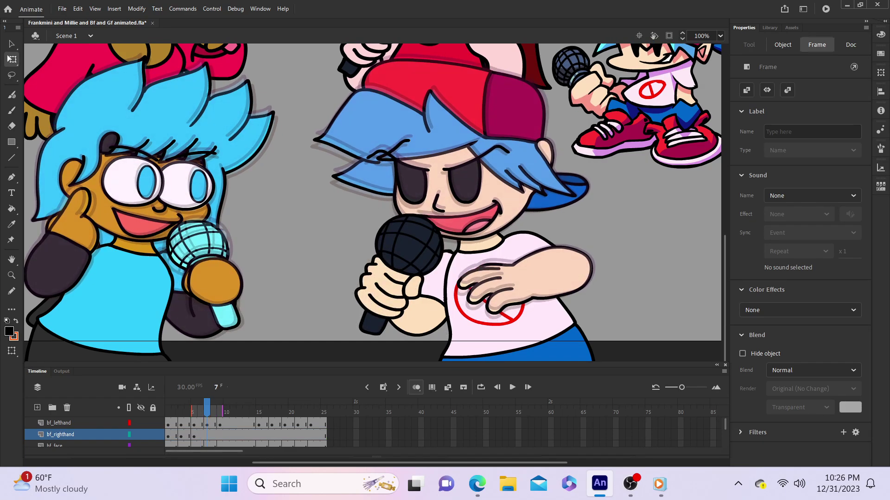
key("comma")
key("period")
key("Escape")
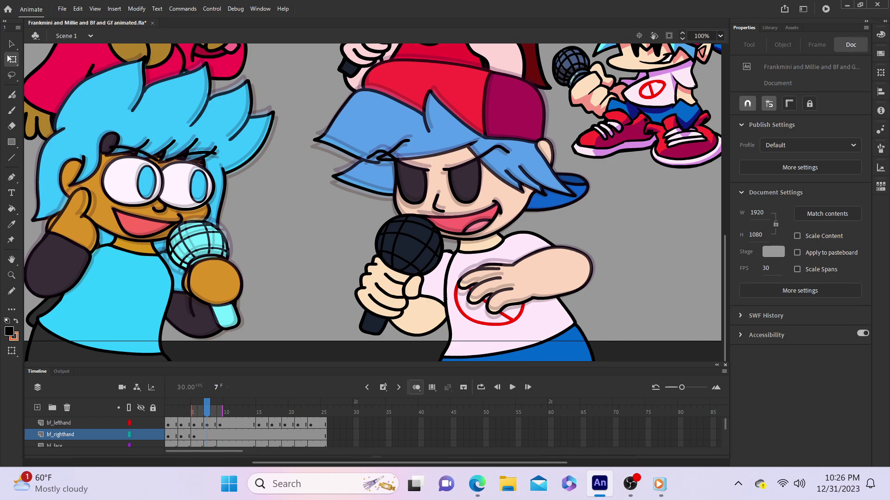
left_click(207, 434)
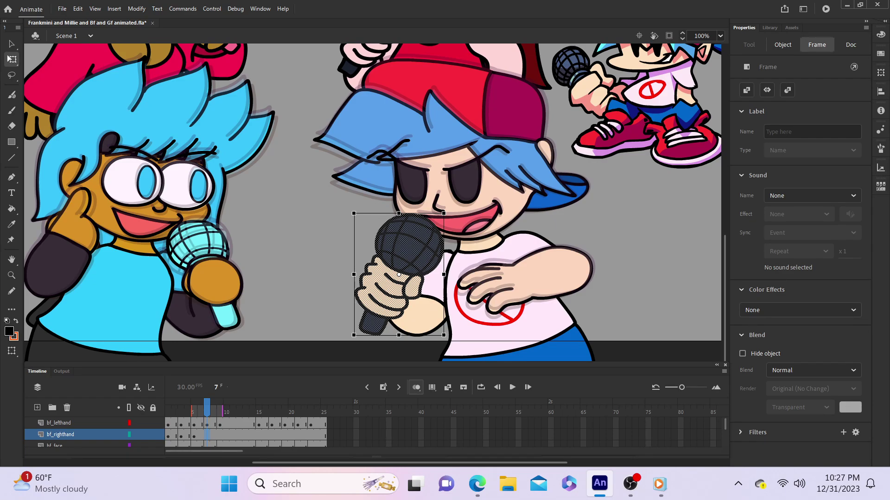
key("comma")
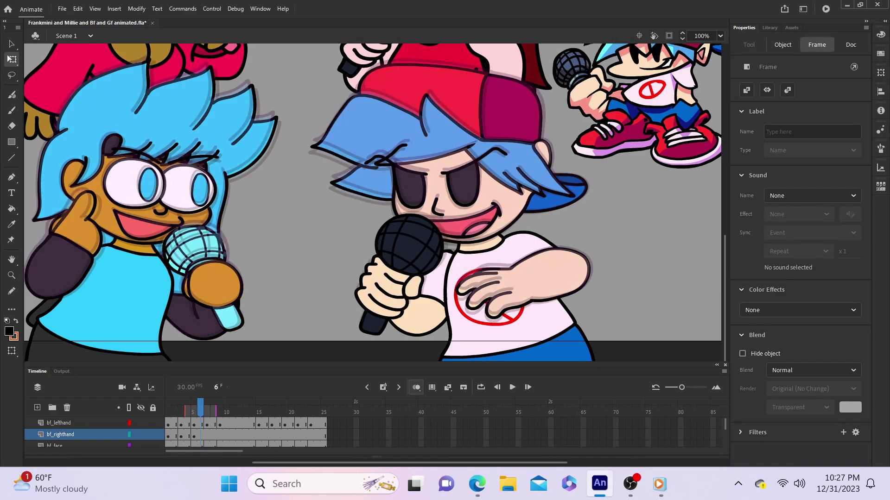
key("period")
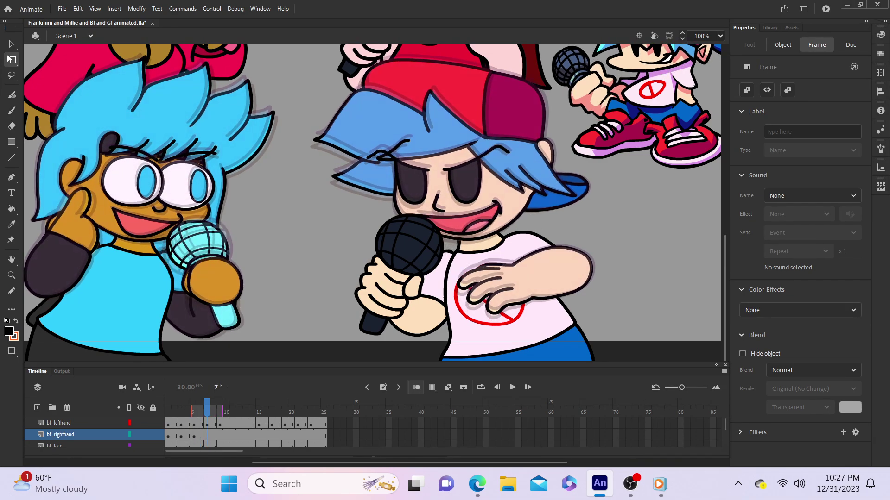
left_click(206, 435)
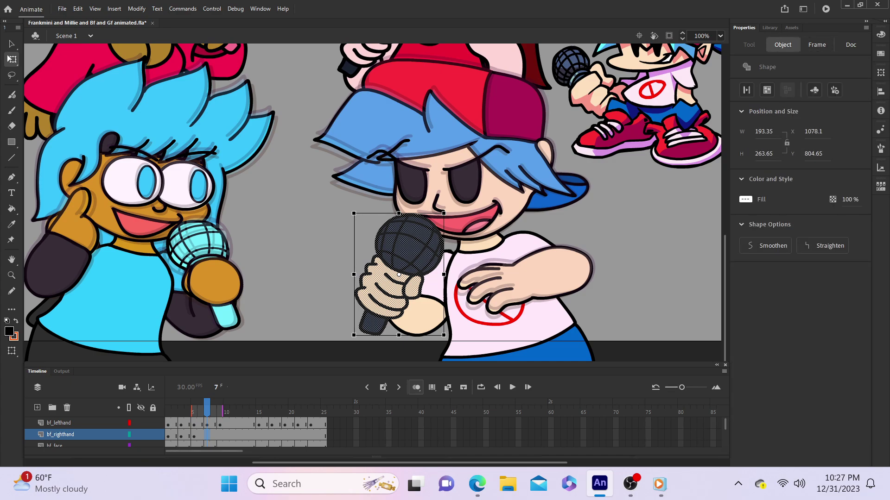
left_click_drag(352, 211, 347, 215)
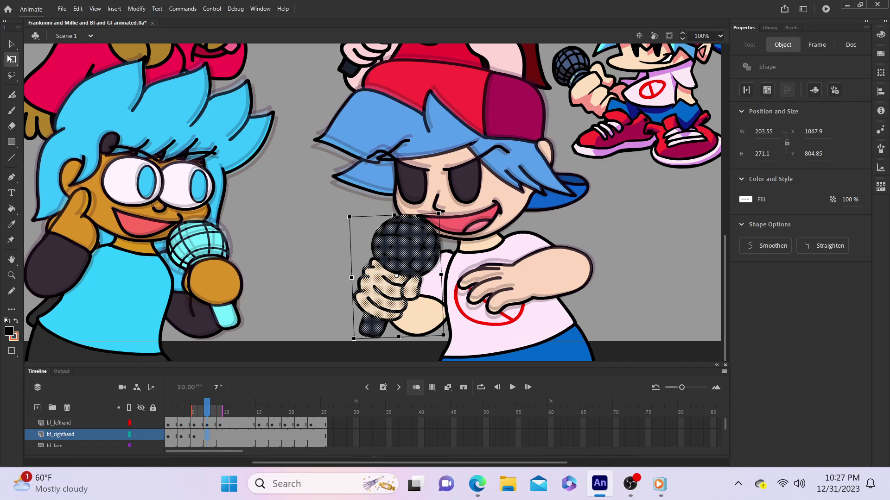
key("ctrl+z")
key("ctrl+z")
key("ctrl+z")
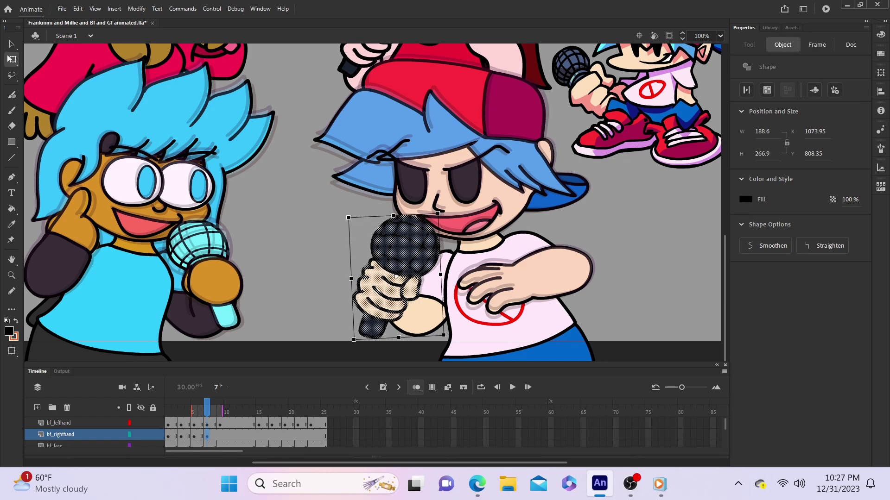
Step: Step between frames 5 and 8 to review the microphone hand's rotated pose at frame 7
key(".")
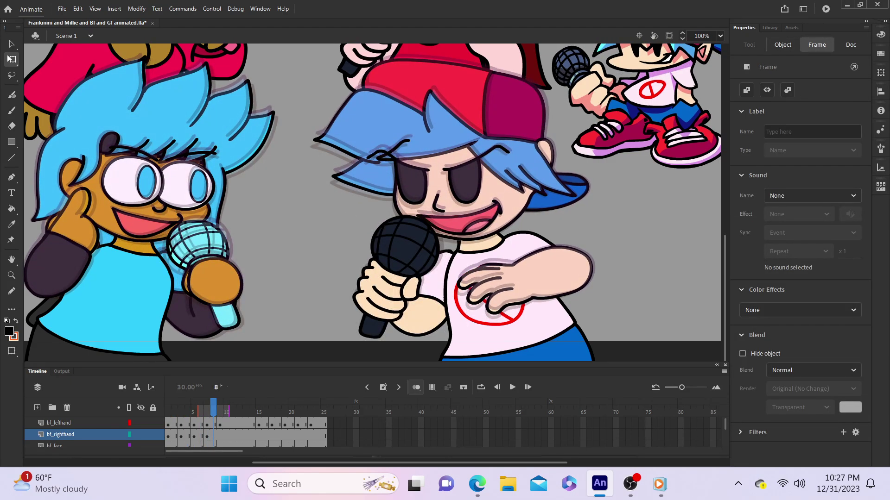
key(".")
key(".")
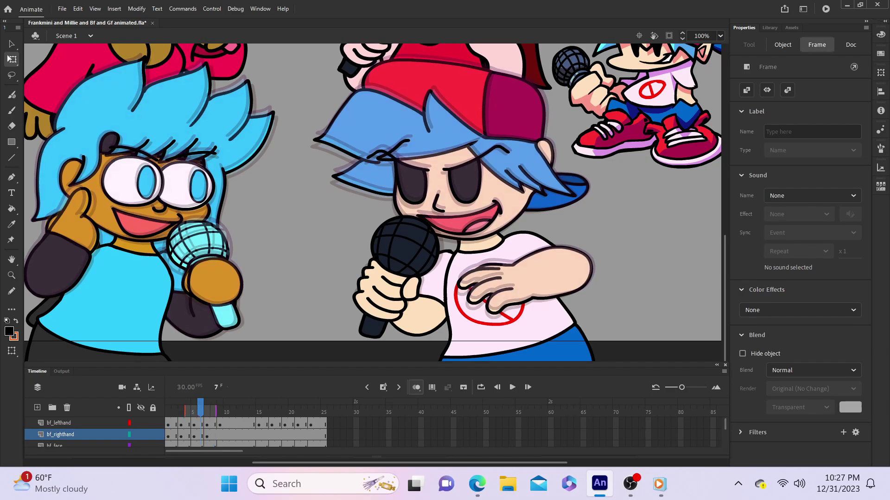
key(".")
key(".")
key(".")
key("period")
key("comma")
key("period")
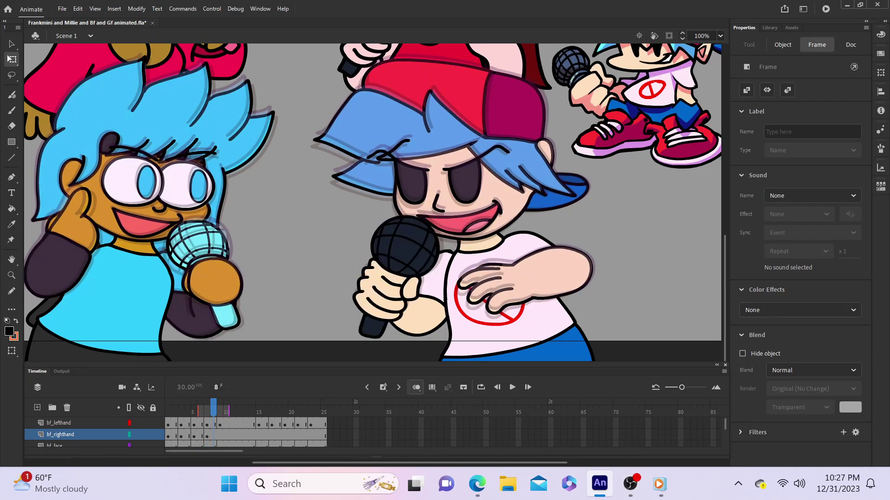
key("comma")
key("comma")
key("period")
key("comma")
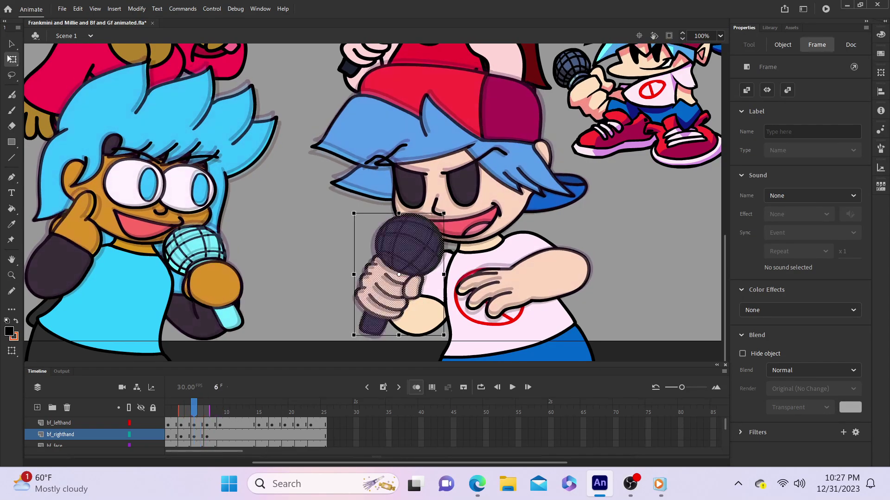
Step: Switch to Windows Media Player, skip ahead to the track 16 Blammed, and return to the animation
key("period")
key("comma")
left_click(659, 483)
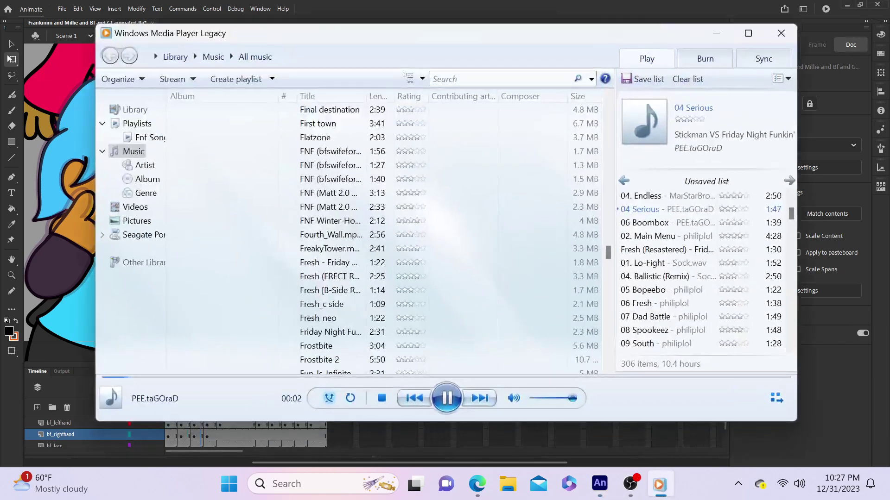
left_click(480, 398)
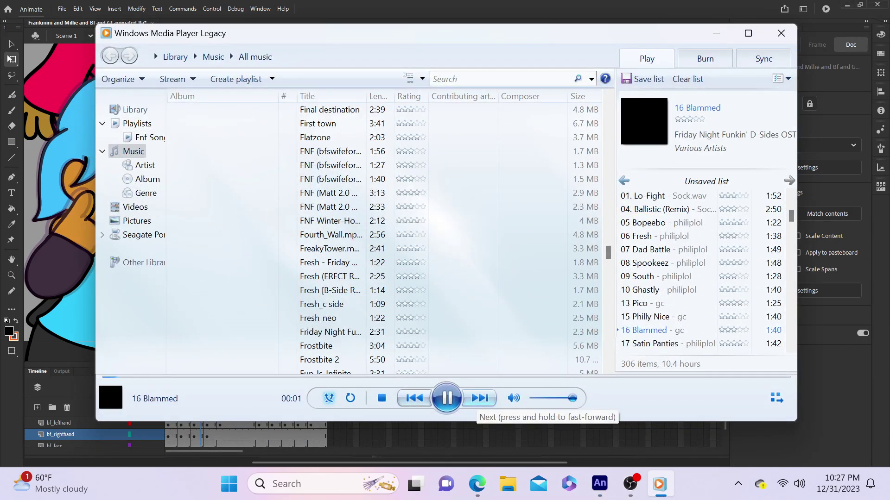
left_click(716, 33)
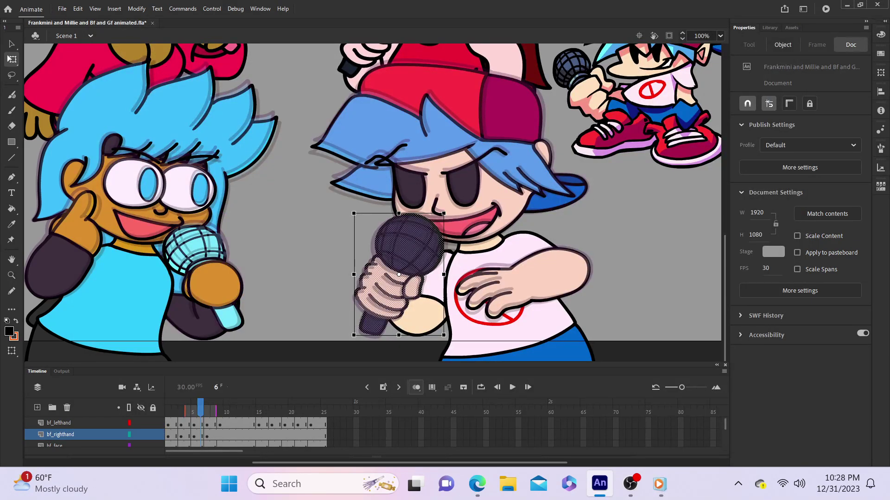
Step: Examine the microphone hand on the bf_righthand layer by comparing frame 9 with its neighbouring frames
scroll(92, 433, "down", 3)
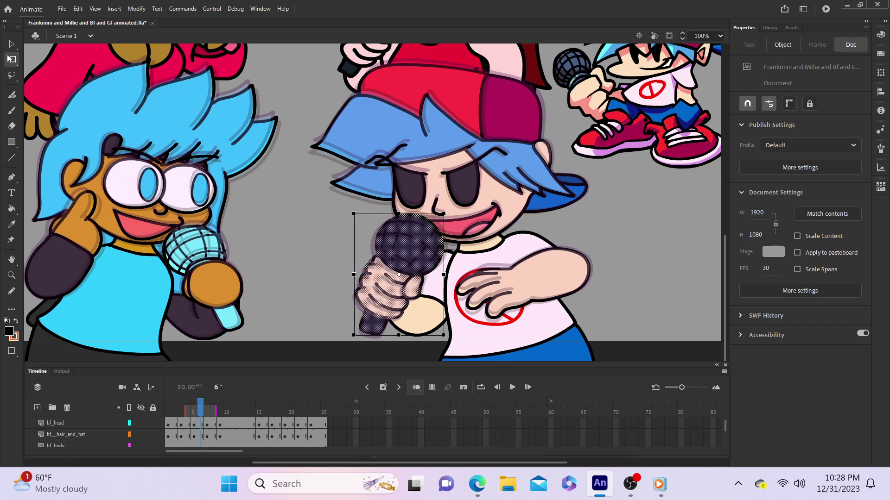
scroll(92, 434, "up", 1)
scroll(93, 433, "down", 1)
scroll(93, 433, "down", 2)
scroll(93, 433, "up", 2)
scroll(93, 433, "up", 1)
scroll(93, 433, "up", 2)
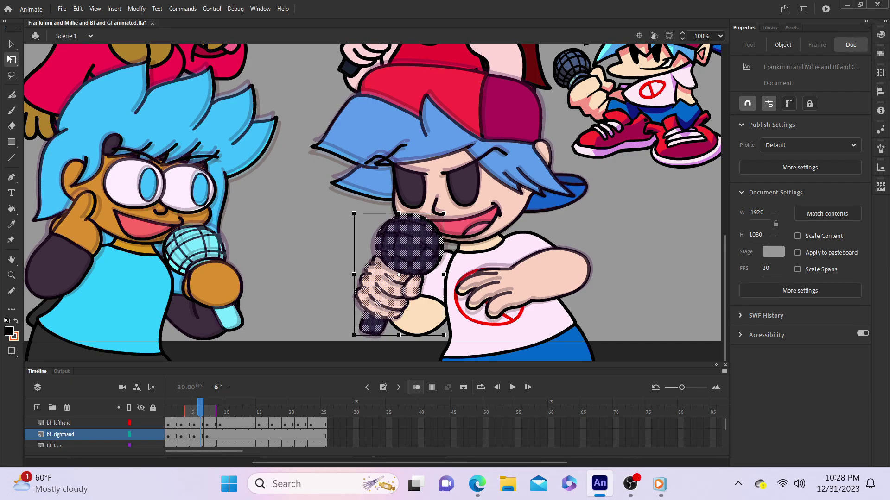
left_click(220, 435)
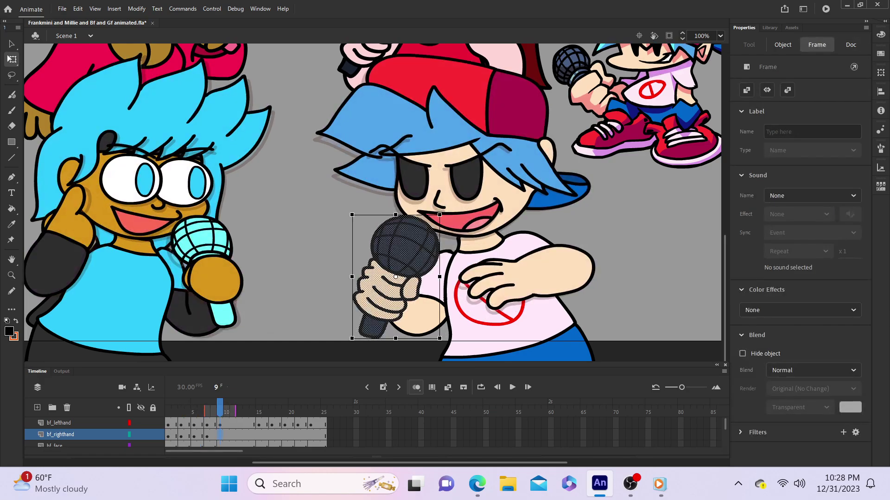
key(".")
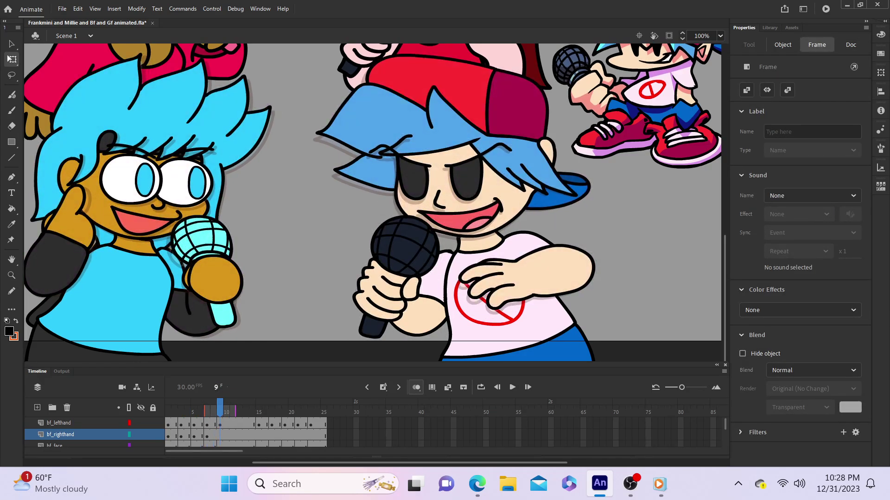
key("comma")
key("comma")
key("period")
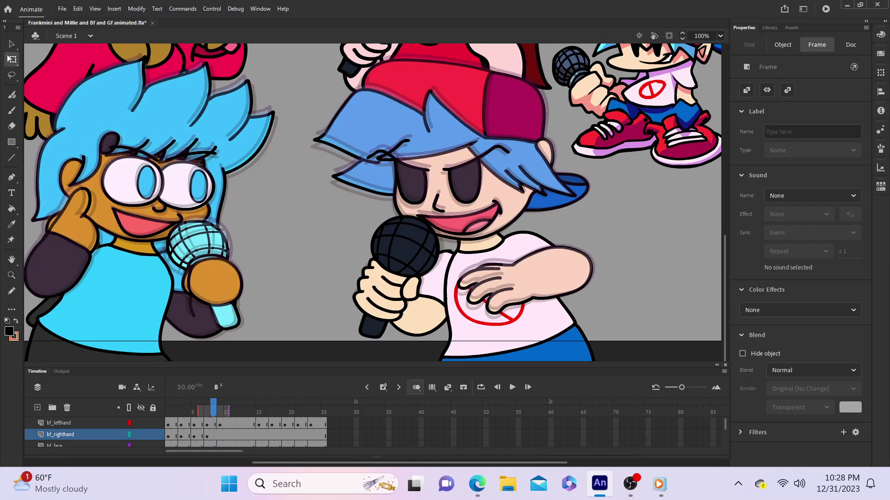
key("period")
key("comma")
key("period")
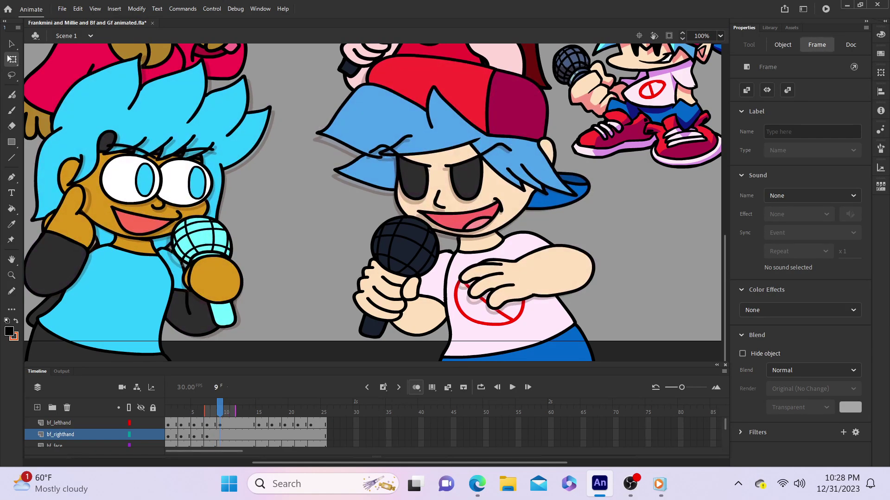
key("comma")
key("period")
key("comma")
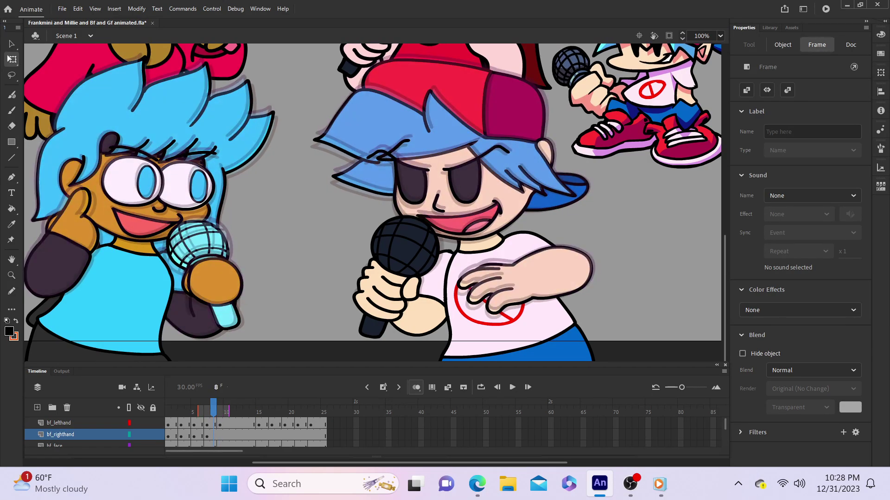
key("period")
key("period")
key("comma")
key("period")
key("comma")
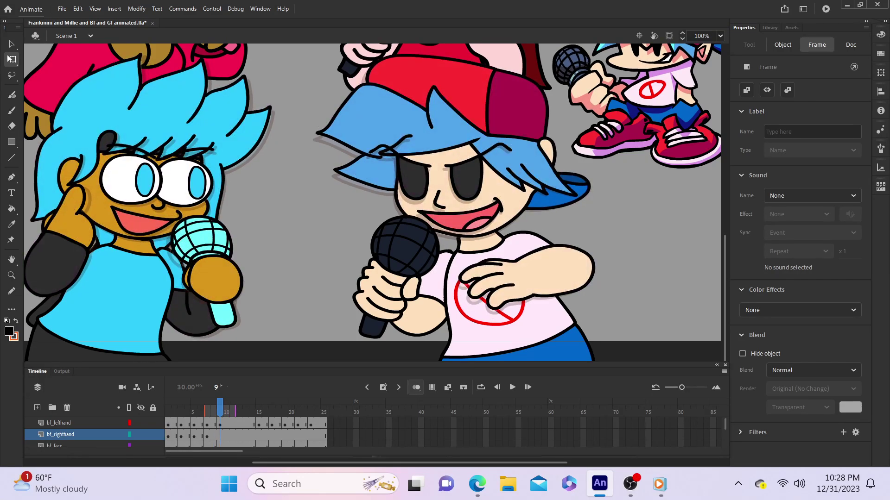
key("period")
key("comma")
key("comma")
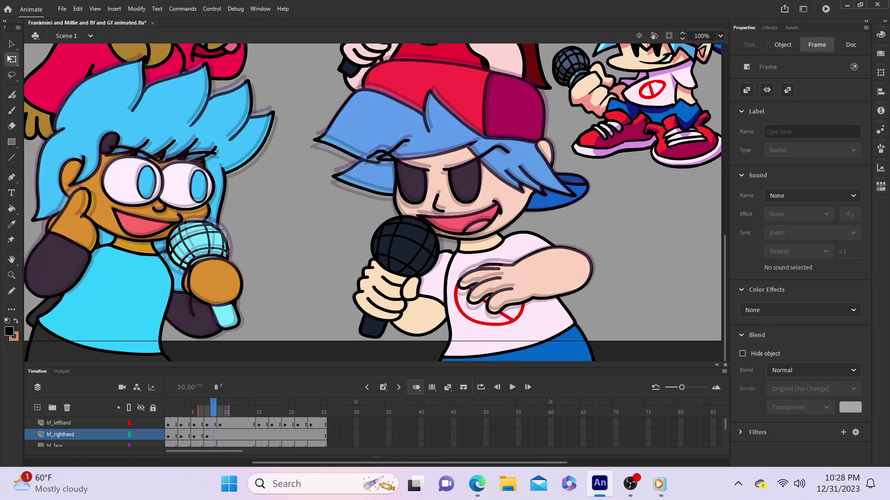
key("period")
key("ctrl+shift+a")
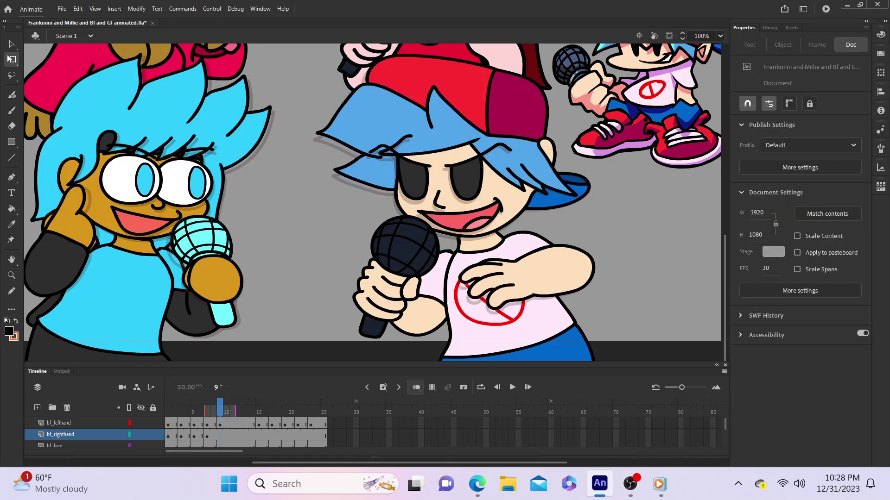
Step: Check the keyframes of the bf_ layers around frame 9, and compare the hand pose at frames 7 and 8
left_click(220, 435)
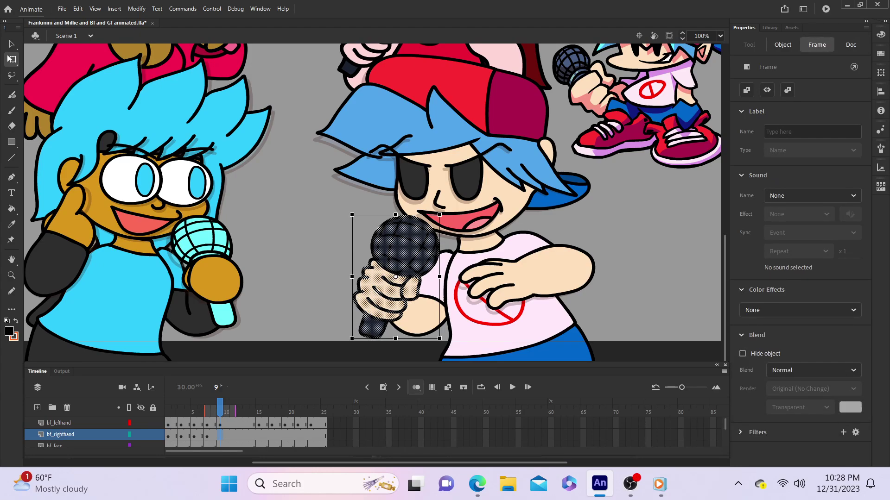
scroll(93, 433, "down", 4)
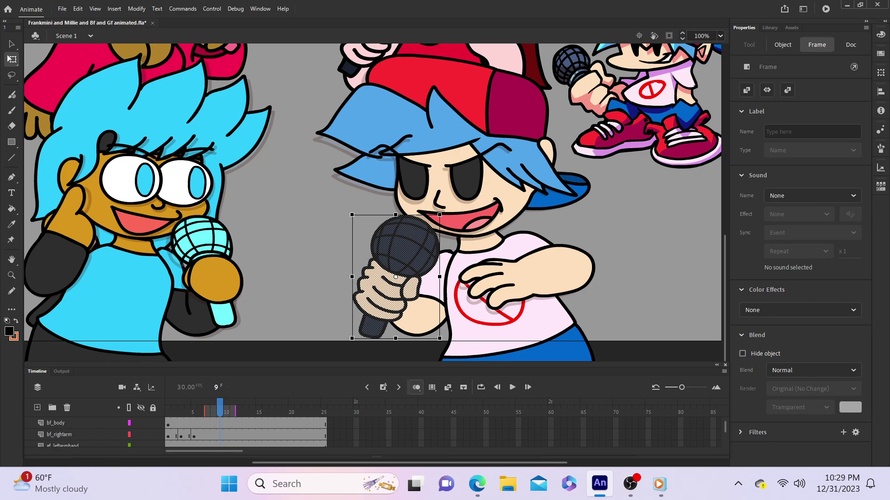
scroll(246, 433, "up", 2)
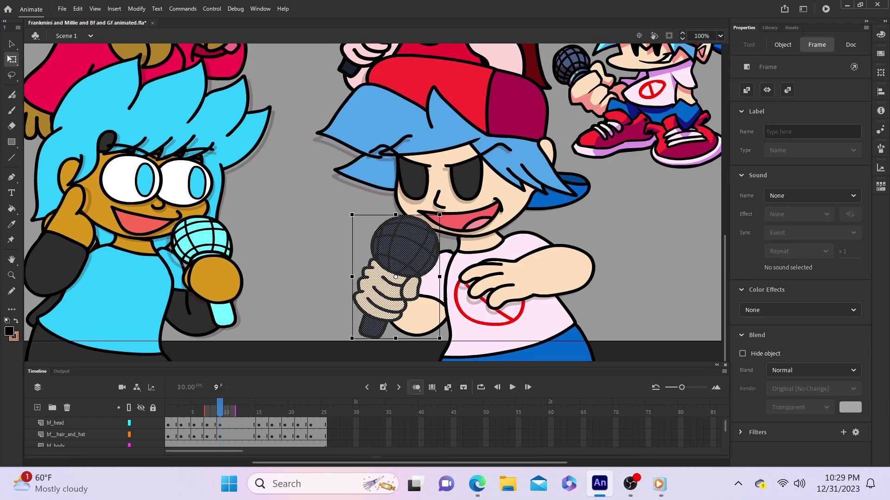
scroll(245, 433, "up", 2)
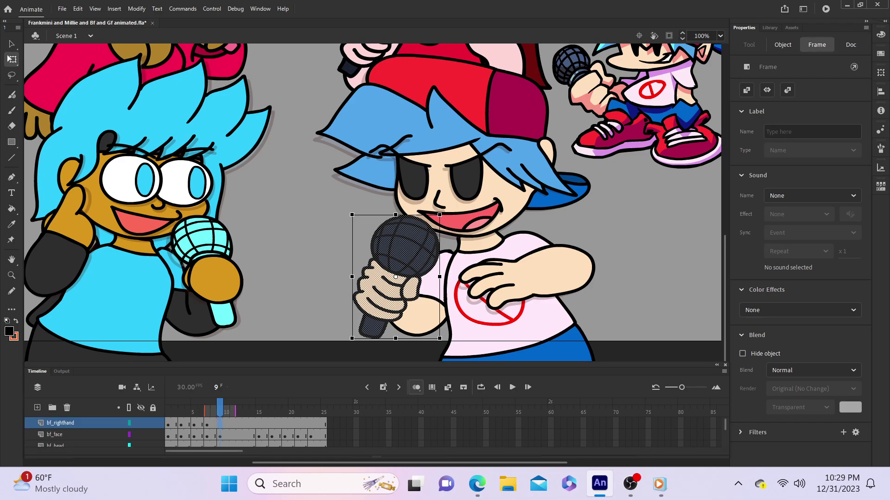
key("comma")
key("comma")
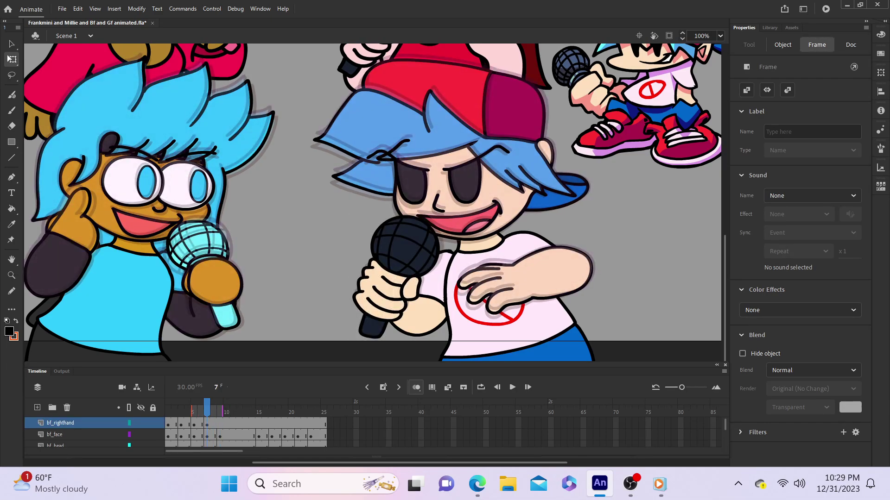
key("period")
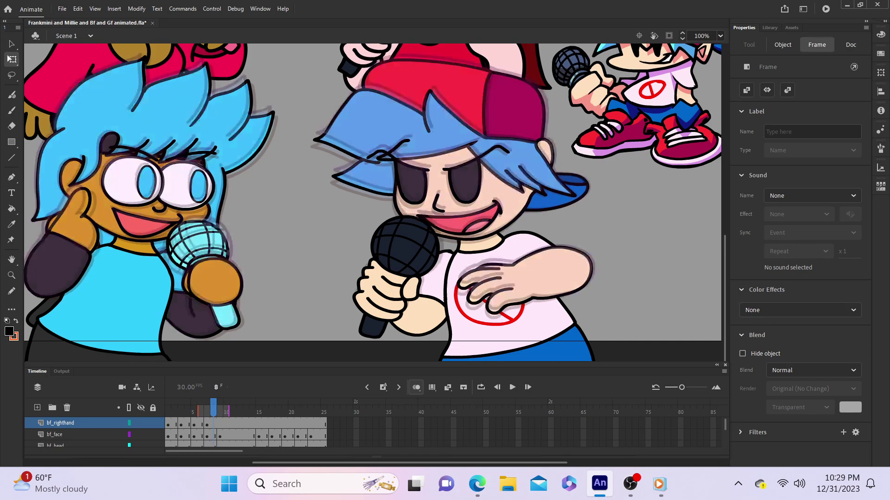
key("comma")
key("Escape")
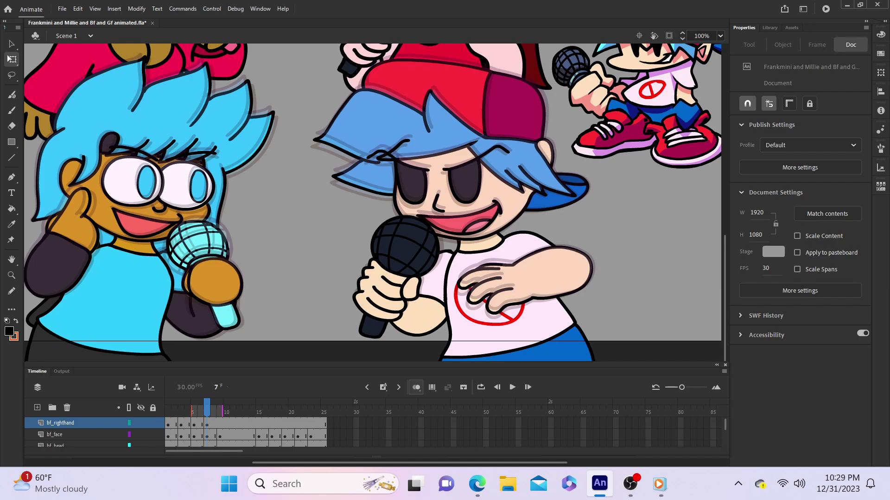
Step: Step back and forth through frames 3 to 8 to examine how the microphone hand moves against the right arm
key("comma")
key("comma")
key("period")
key("period")
key("period")
key("comma")
key("comma")
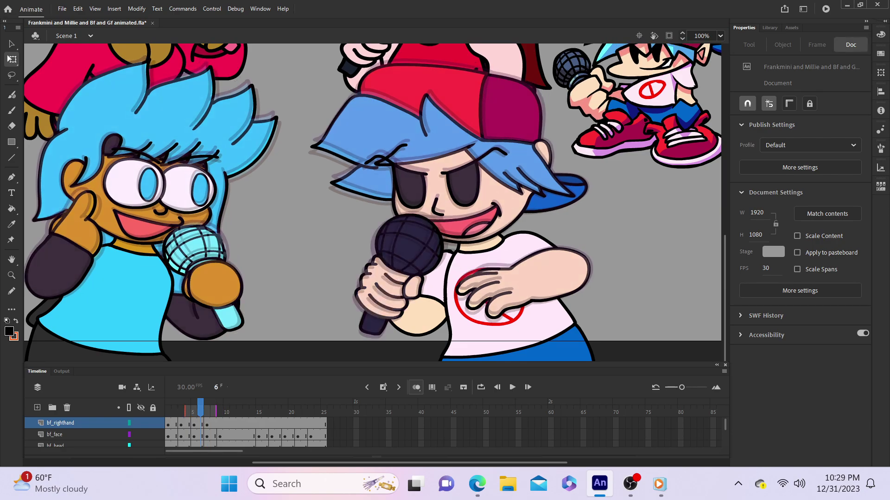
key("period")
key("comma")
key("comma")
key("comma")
key("comma")
key("period")
key("period")
key("period")
key("period")
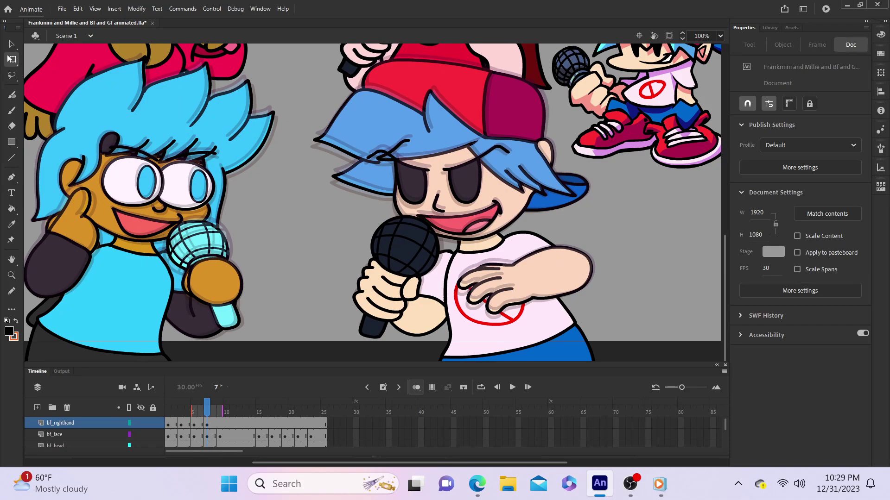
key("comma")
key("period")
key("comma")
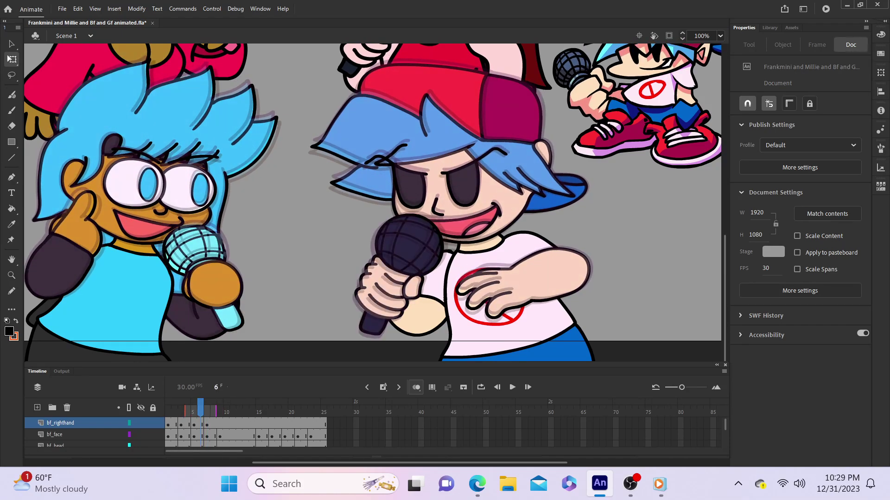
key("period")
Step: Add a keyframe at frame 7 on the bf_rightarm layer and nudge the arm 5 pixels right and 5 pixels up
scroll(176, 432, "down", 3)
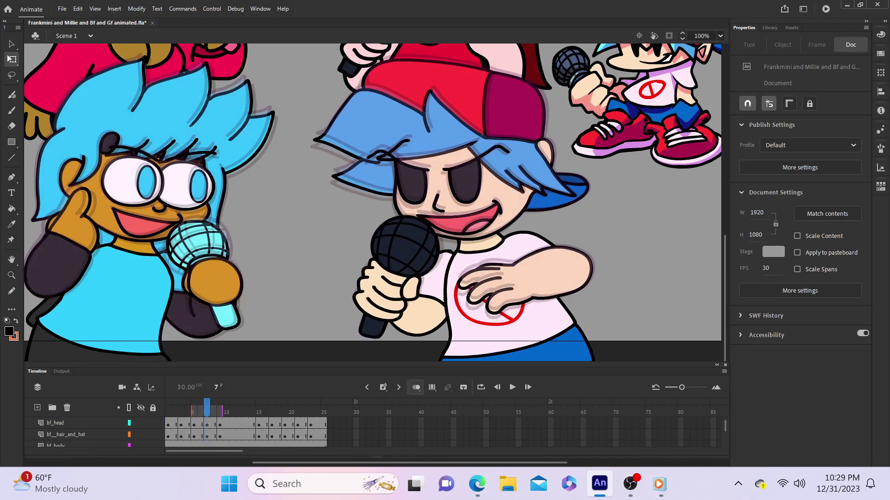
scroll(92, 433, "down", 1)
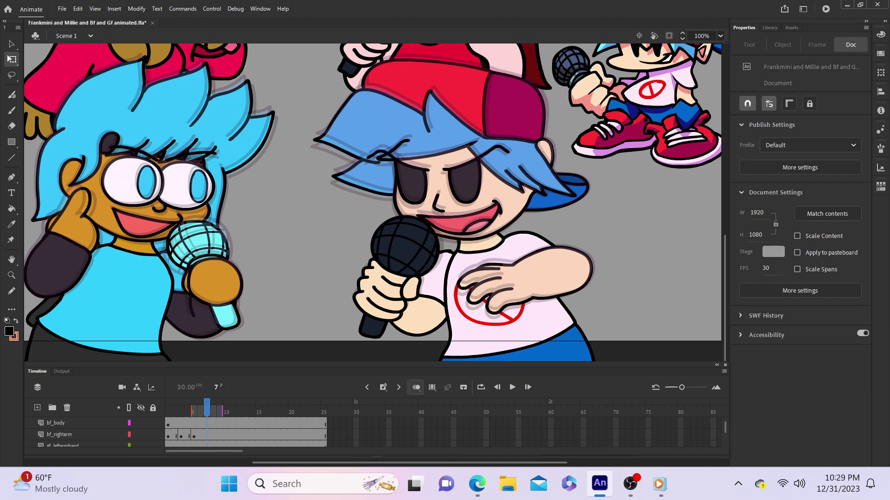
left_click(207, 434)
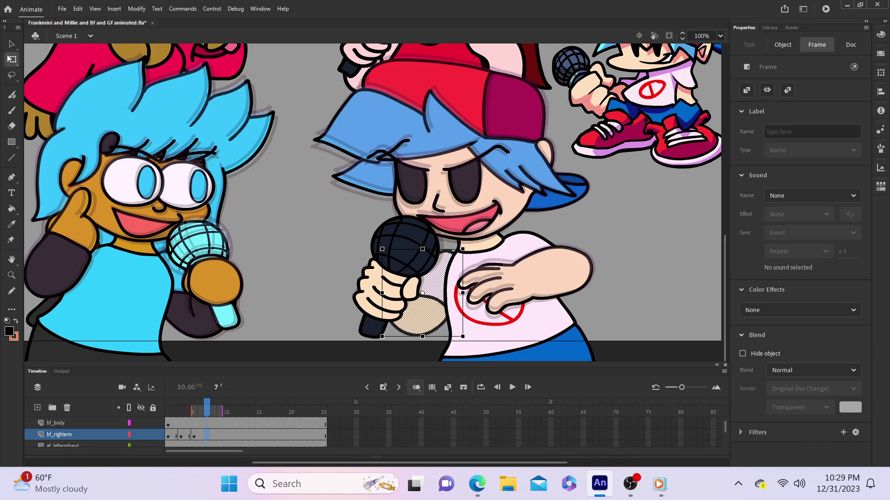
key("Escape")
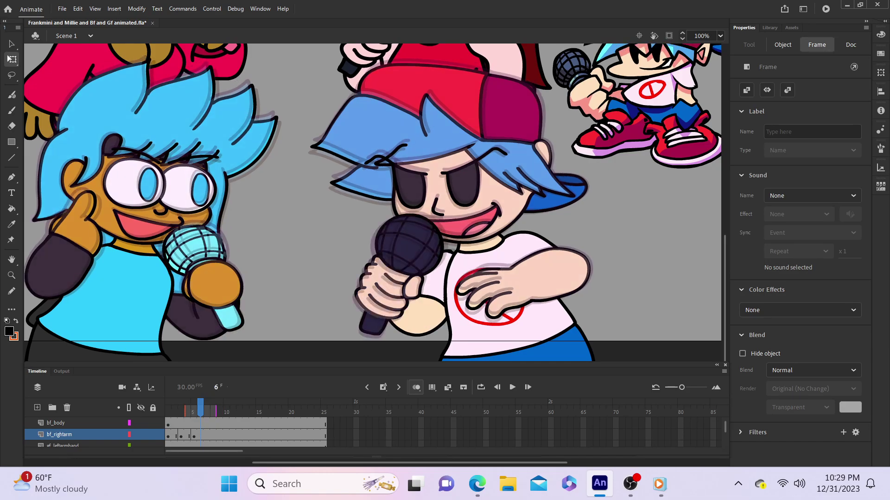
key(".")
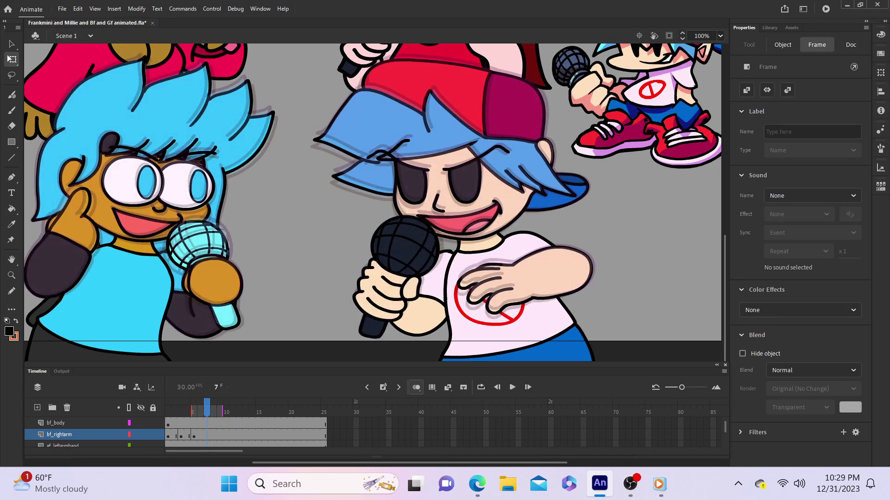
key("comma")
key("period")
left_click(206, 435)
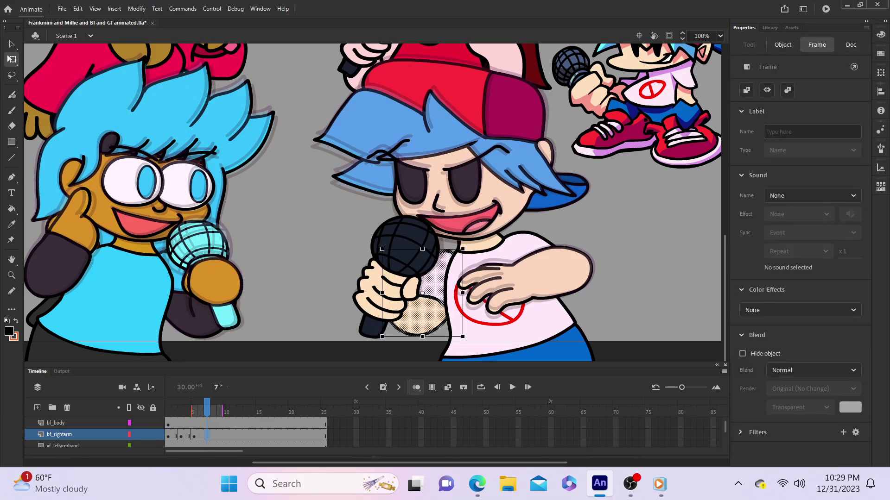
key("Right")
key("Right")
key("Right")
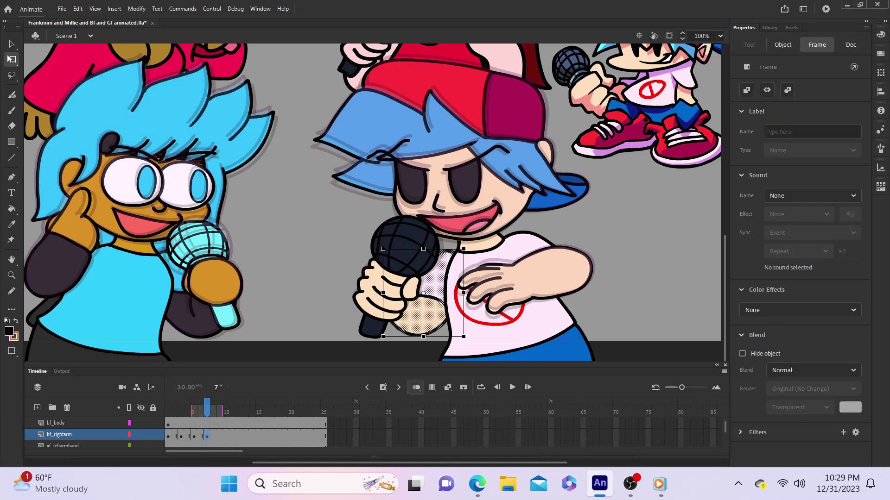
key("Right")
key("Right")
key("Up")
key("Up")
key("Up")
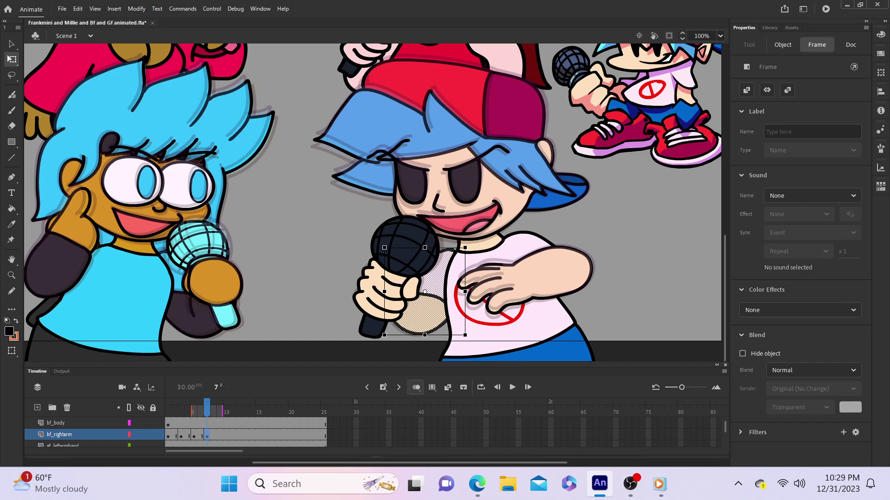
key("Up")
key("Up")
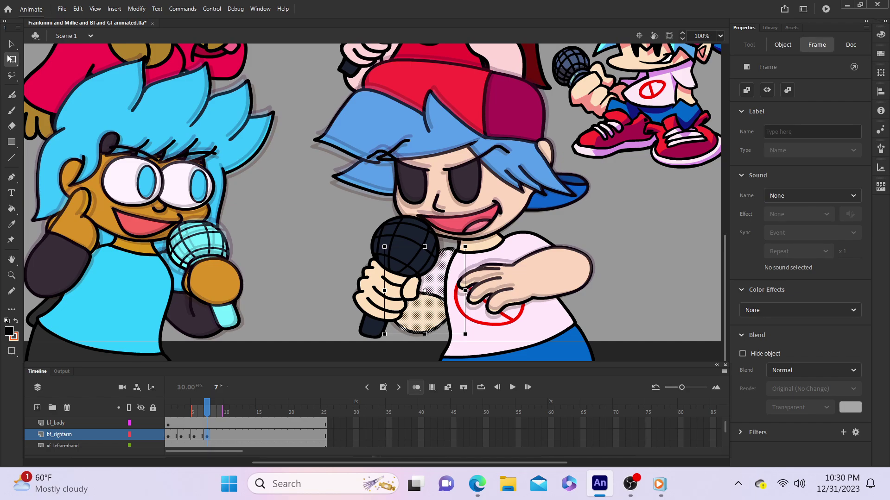
Step: Step through the frames around frame 7 to check the right arm's adjusted motion
key("period")
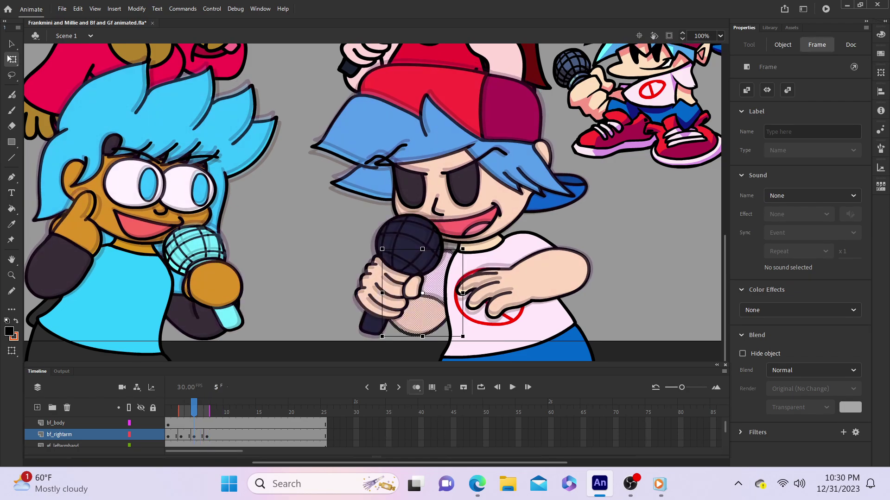
key("comma")
key("period")
key("comma")
key("comma")
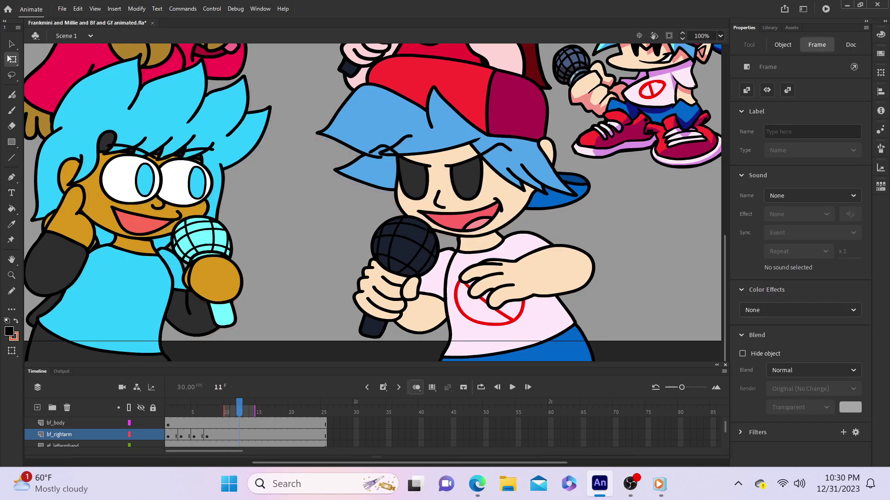
key("comma")
key("comma")
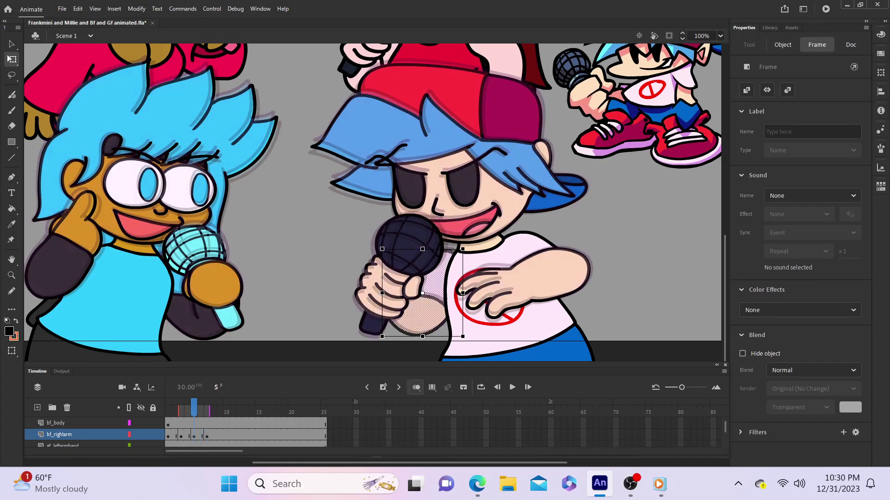
Step: Step back and forth through frames 5 to 8 to compare the right arm with the microphone hand
key("period")
key("comma")
key("period")
key("comma")
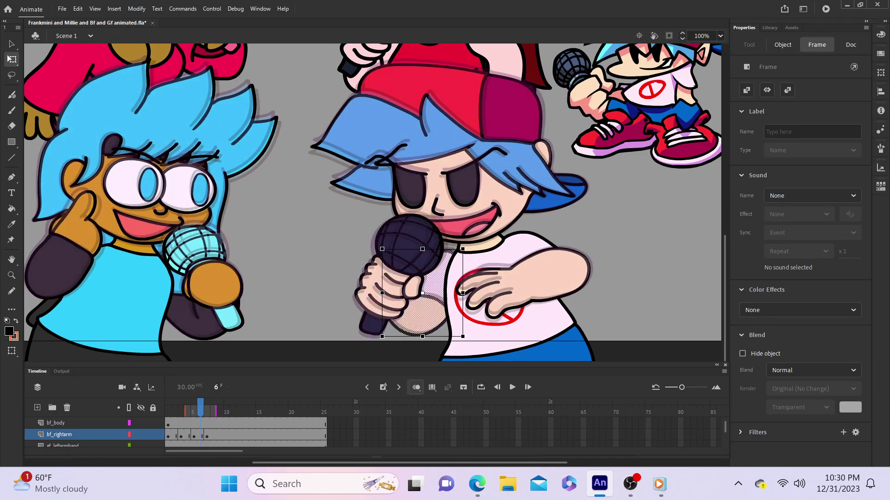
key("period")
key("comma")
key("period")
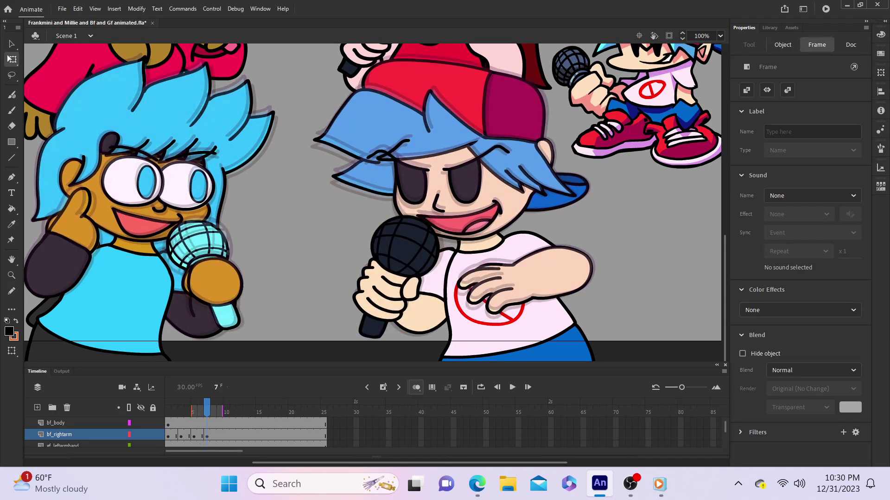
key("comma")
key("period")
key("comma")
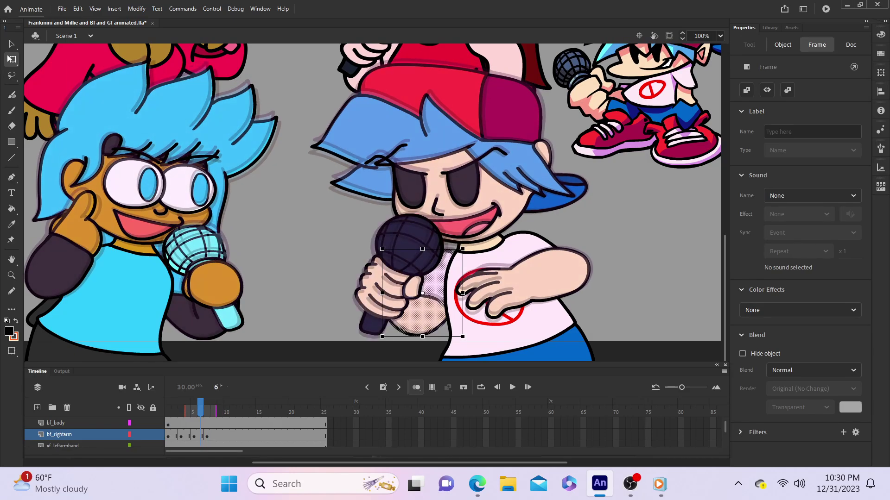
key("period")
key("comma")
key("period")
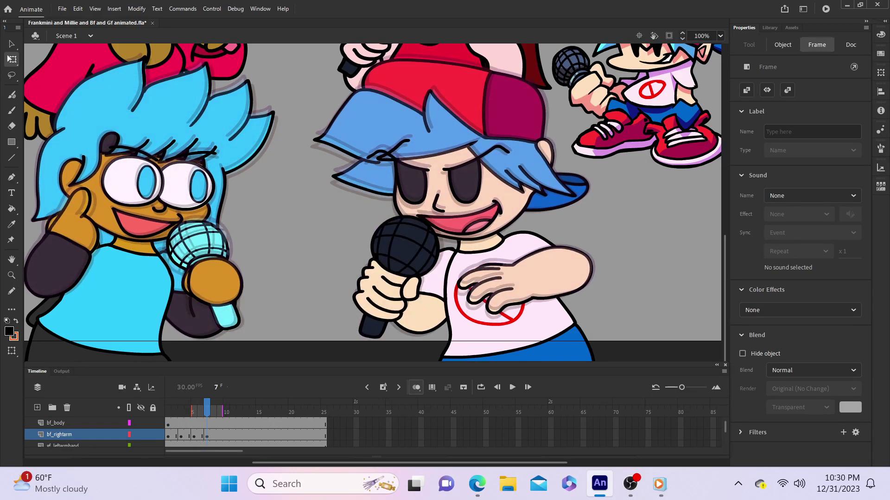
key("comma")
key("period")
key("period")
key("period")
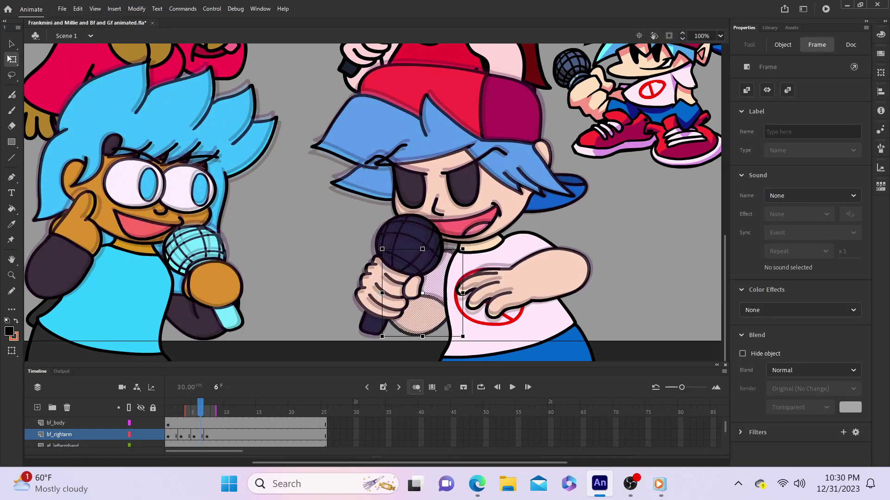
key("comma")
key("comma")
key("period")
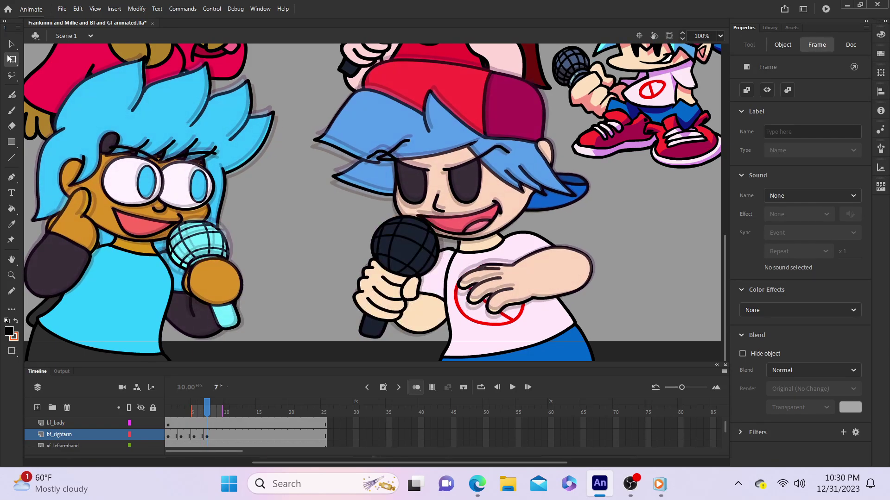
key("period")
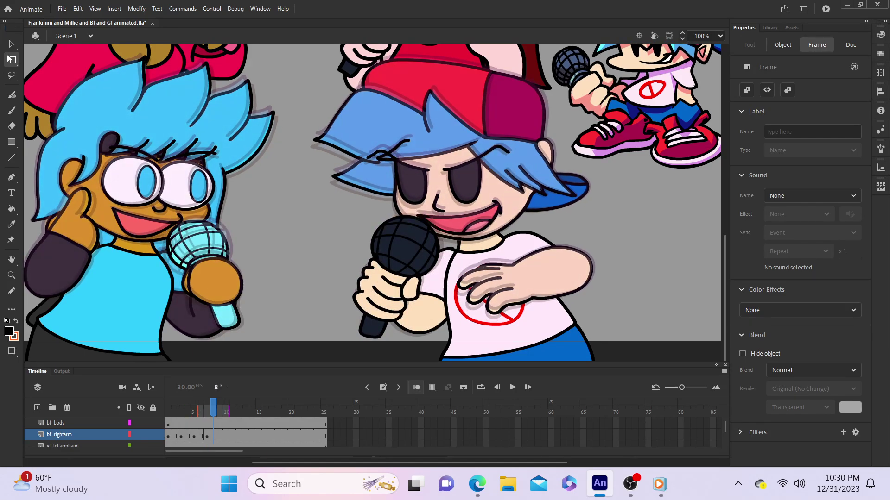
Step: Flip between frames 8 and 9 to examine how the capped boy's head and hands move against his right arm
key("period")
key("comma")
key("period")
key("comma")
key("period")
key("comma")
key("period")
key("comma")
key("period")
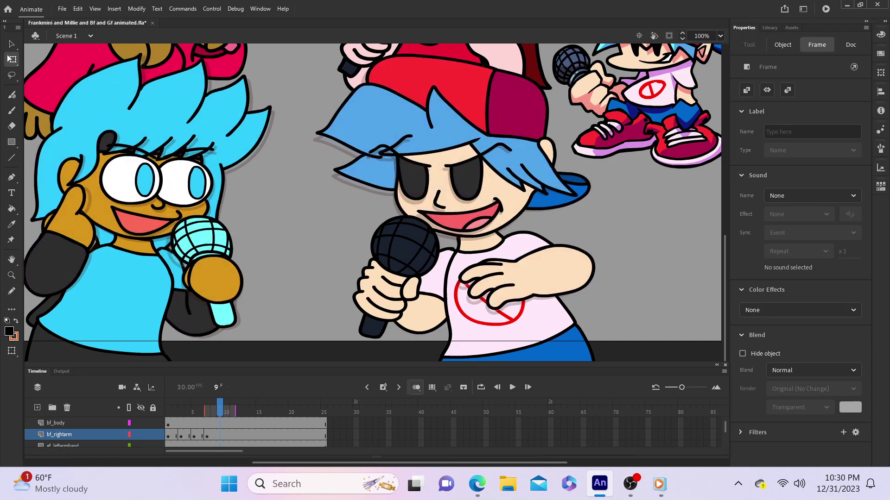
key("comma")
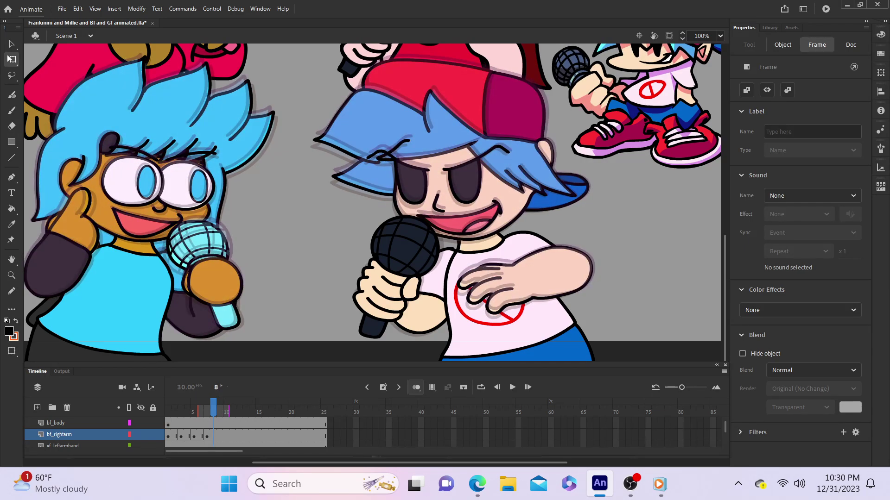
key("period")
key("comma")
key("period")
key("comma")
key("period")
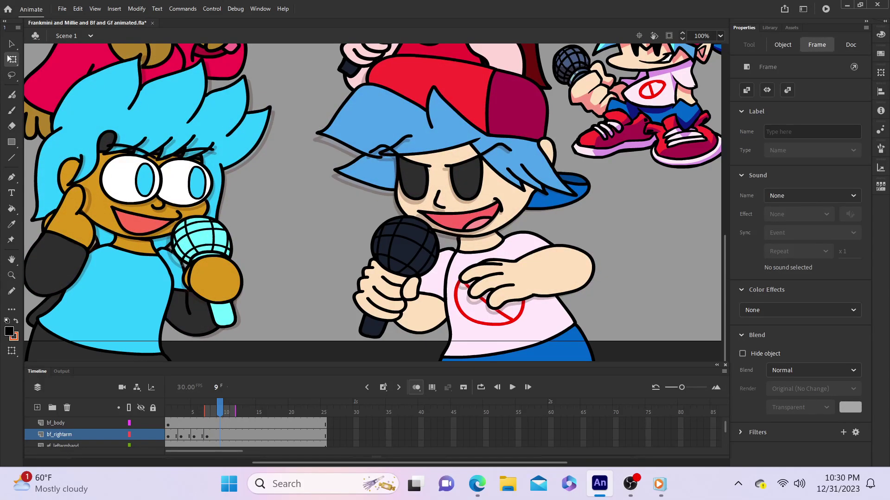
key("comma")
key("period")
key("comma")
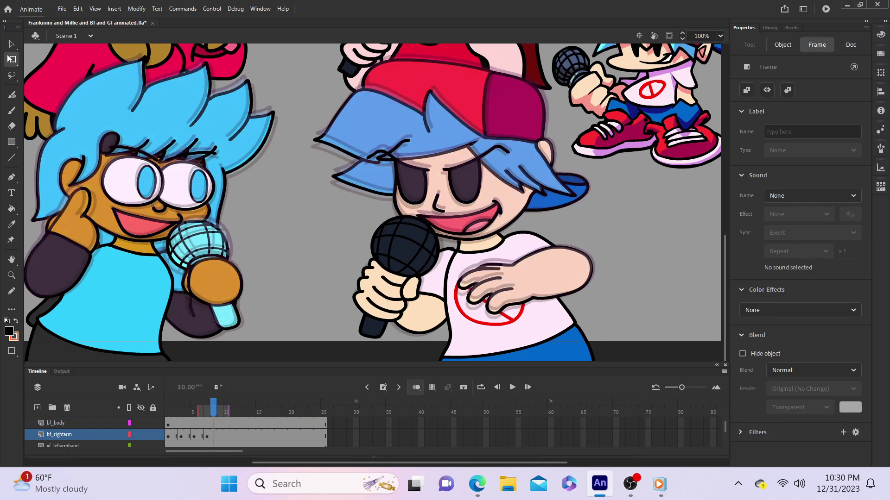
key("period")
key("period")
key("comma")
key("period")
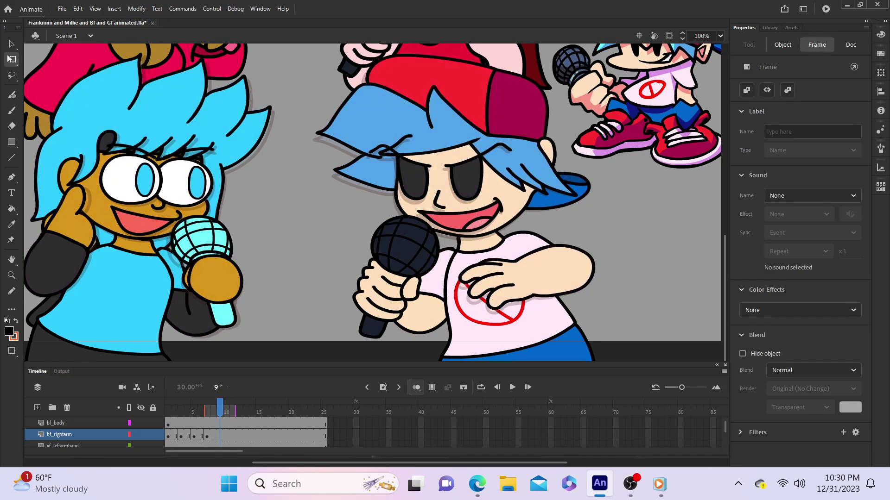
key("comma")
key("period")
Step: Add a keyframe at frame 9 on the bf_rightarm layer and nudge the arm about 6 pixels right and 5 pixels up
key("ctrl+shift+a")
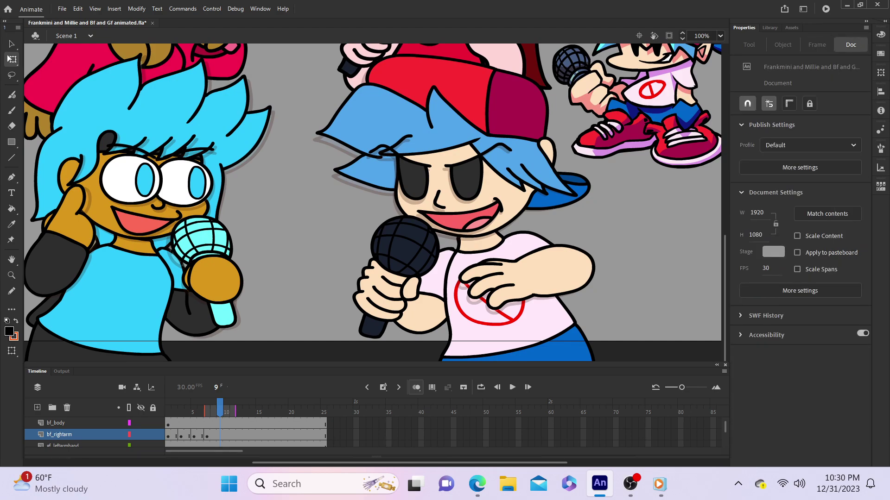
left_click(219, 434)
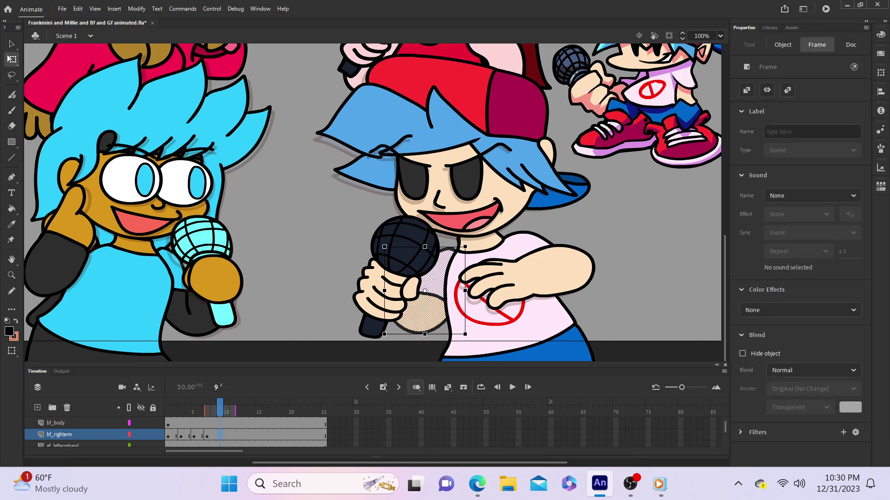
key("Right")
key("Right")
key("Right")
key("Right")
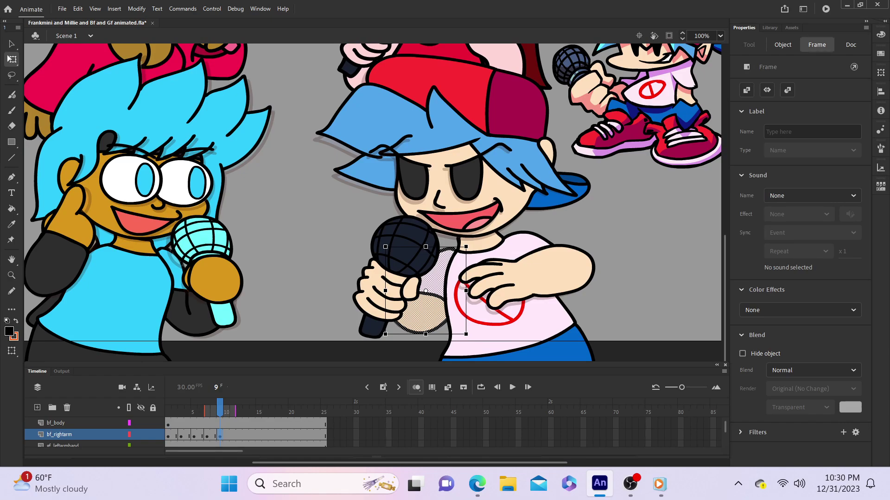
key("Up")
key("Up")
key("Up")
key("Right")
key("Right")
key("Right")
key("Up")
key("Up")
key("Up")
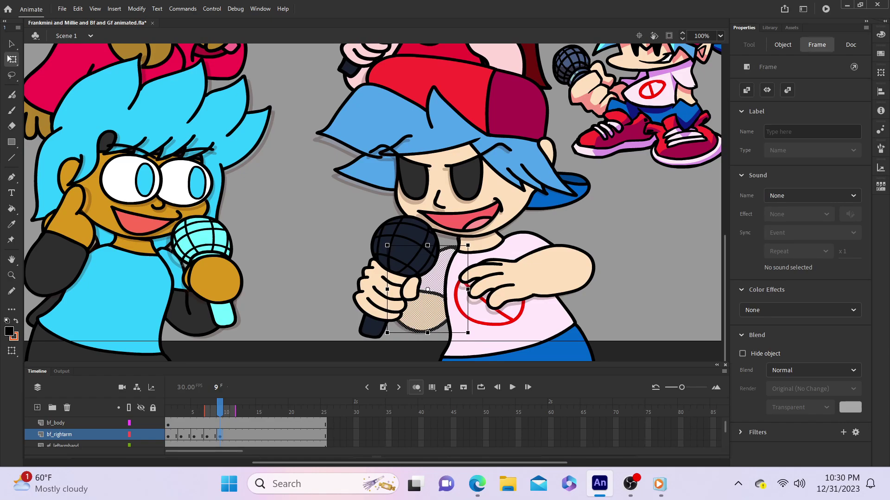
key("Left")
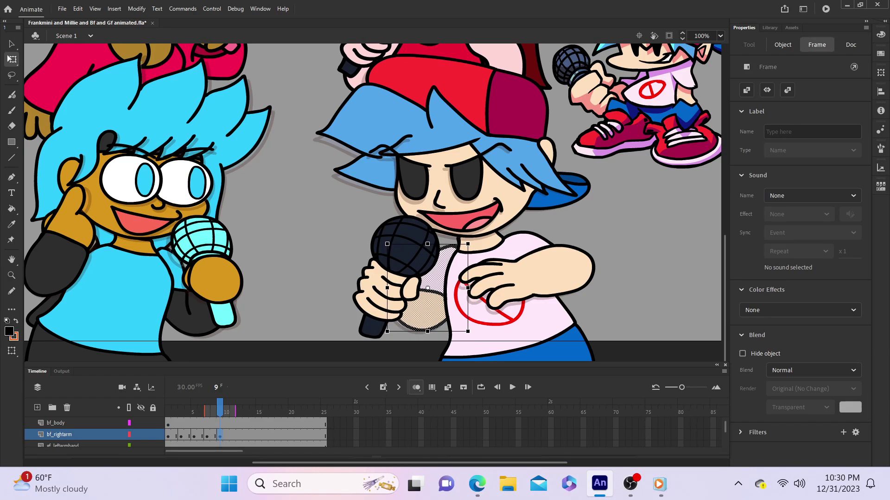
key("Down")
key("Up")
key("Down")
Step: Step through the frames up to frame 9 to check the right arm's motion with its new keyframe
key("comma")
key("comma")
key("comma")
key("comma")
key("comma")
key("comma")
key("period")
key("period")
key("period")
key("period")
key("period")
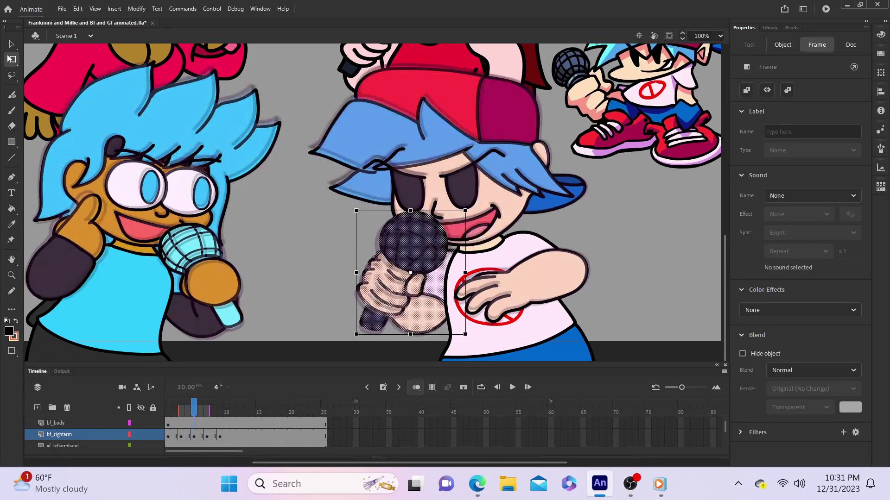
key("comma")
key("comma")
key("comma")
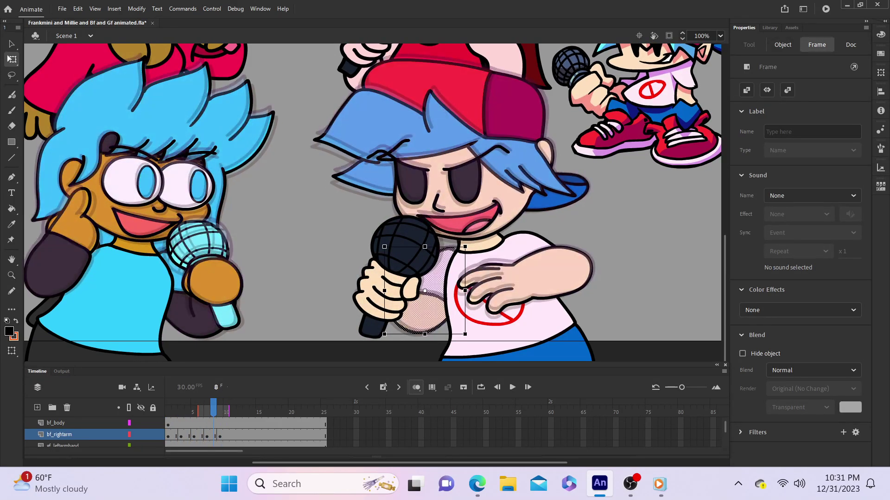
key("period")
key("period")
key("period")
key("period")
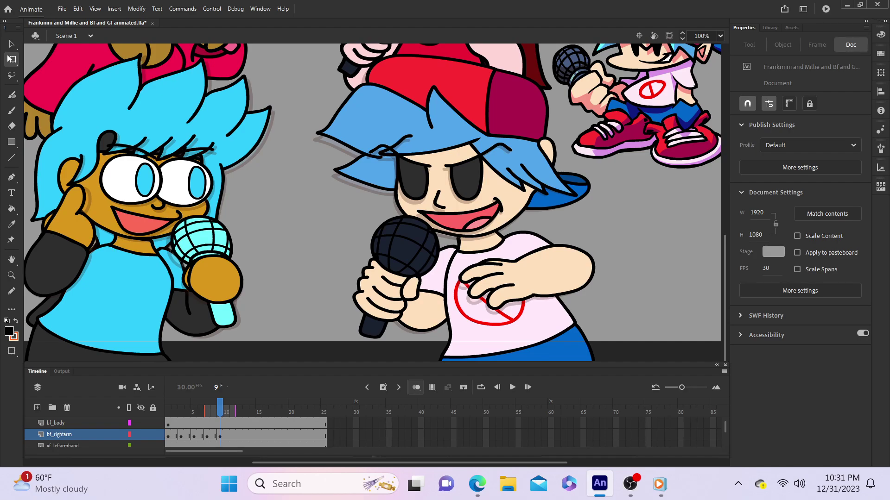
Step: Locate frame 9 on the bf_righthand layer and compare the microphone hand's pose at frames 8 and 9
scroll(93, 433, "up", 1)
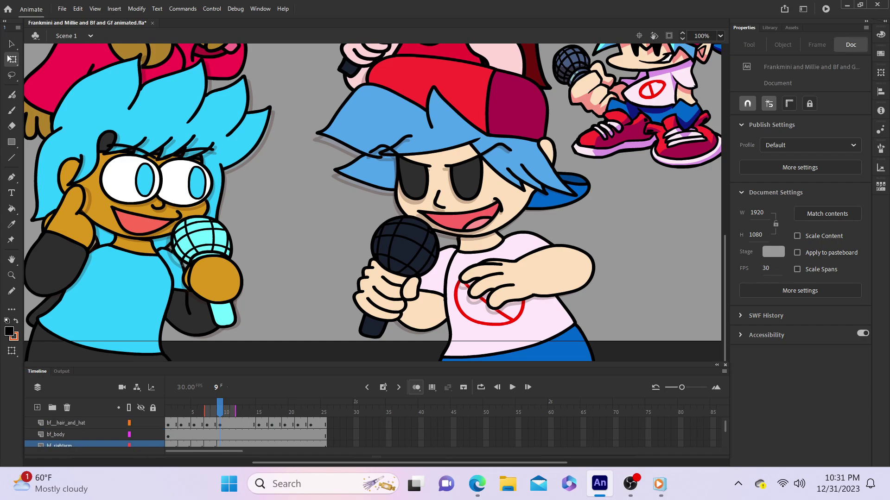
scroll(93, 433, "up", 3)
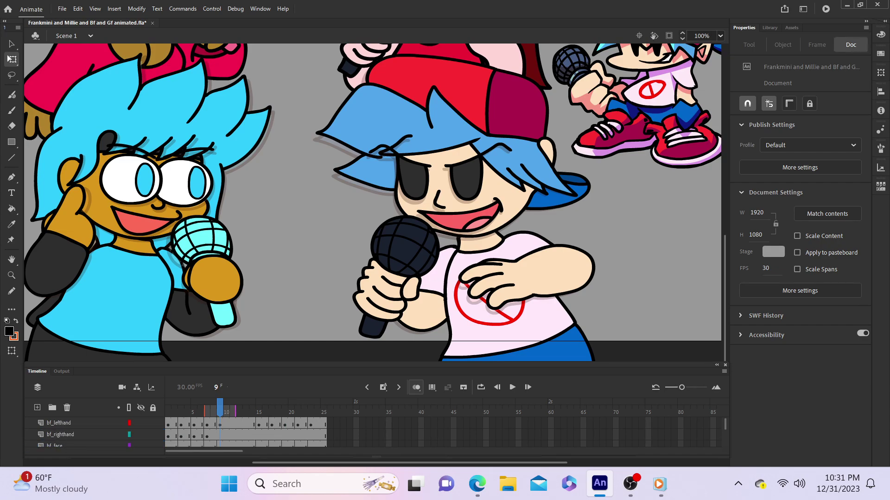
left_click(219, 435)
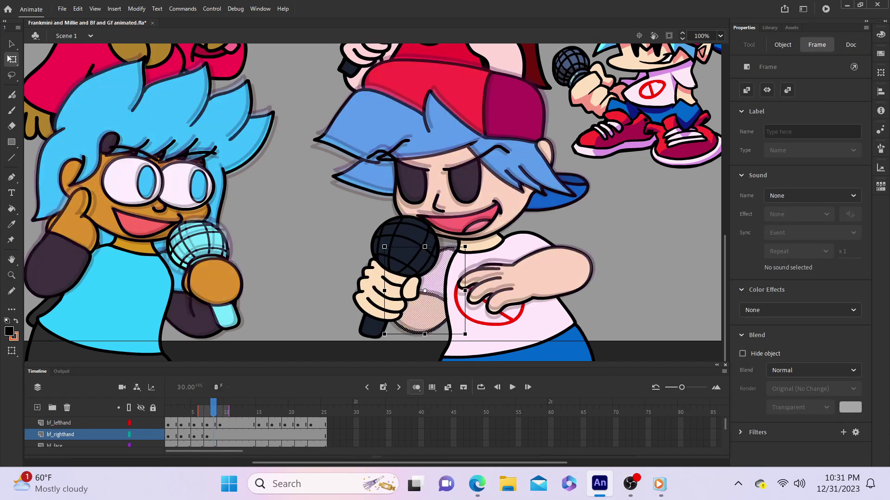
key(".")
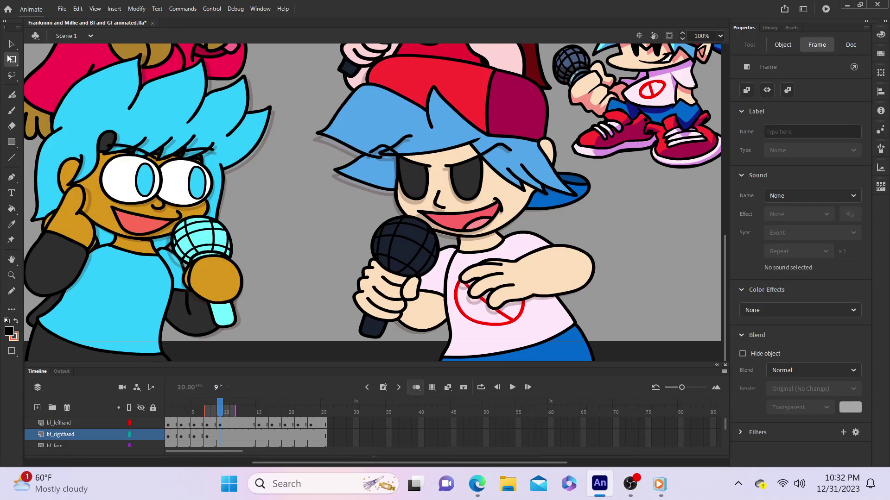
key("comma")
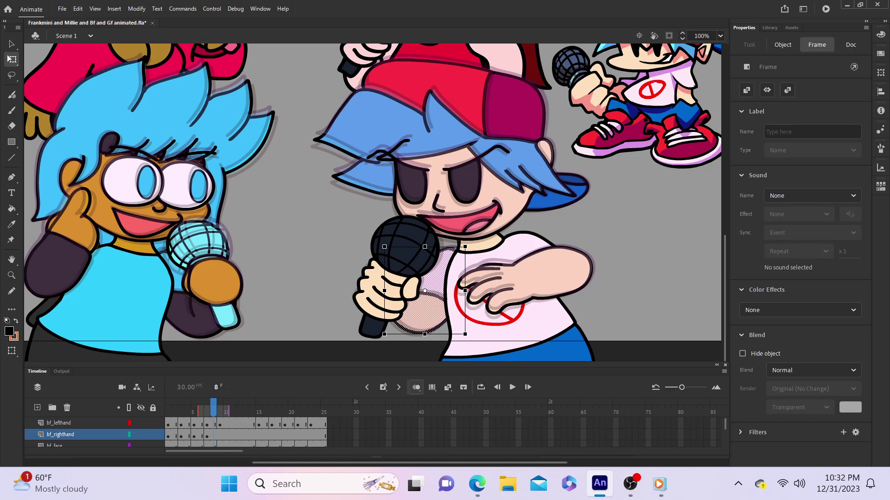
key("period")
key("comma")
key("period")
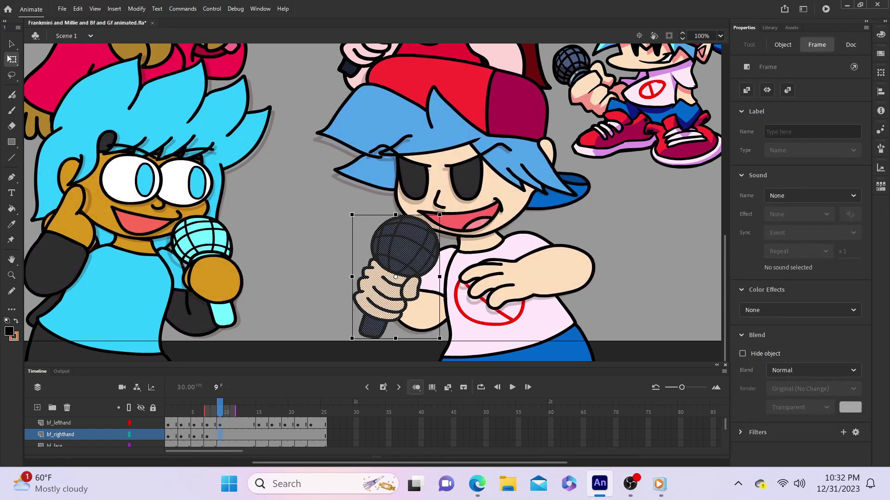
key("comma")
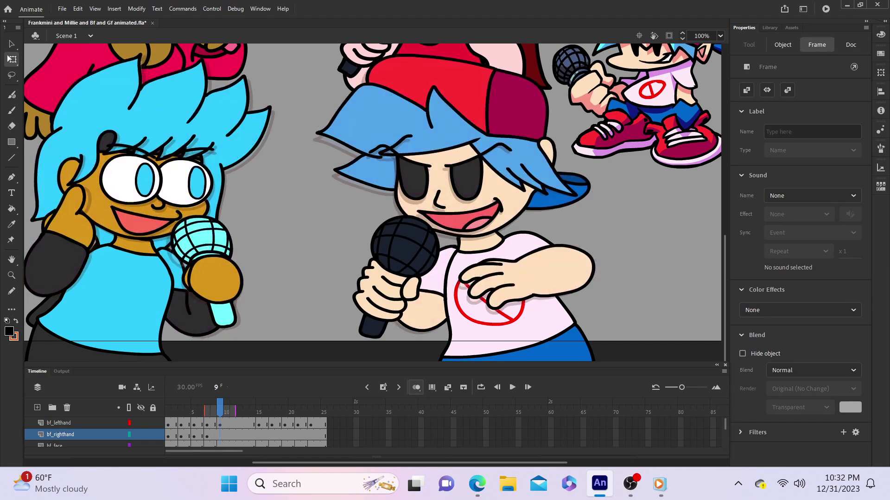
key("period")
key("comma")
key("period")
key("comma")
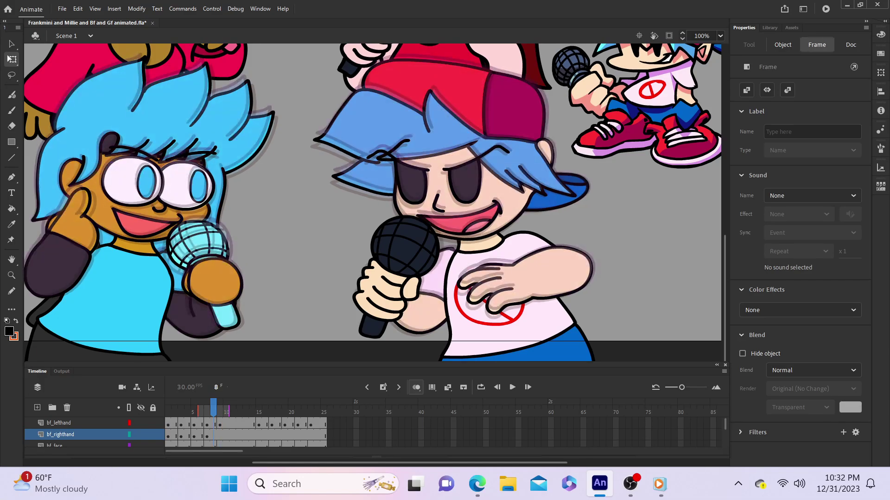
key("period")
key("comma")
key("period")
key("comma")
key("period")
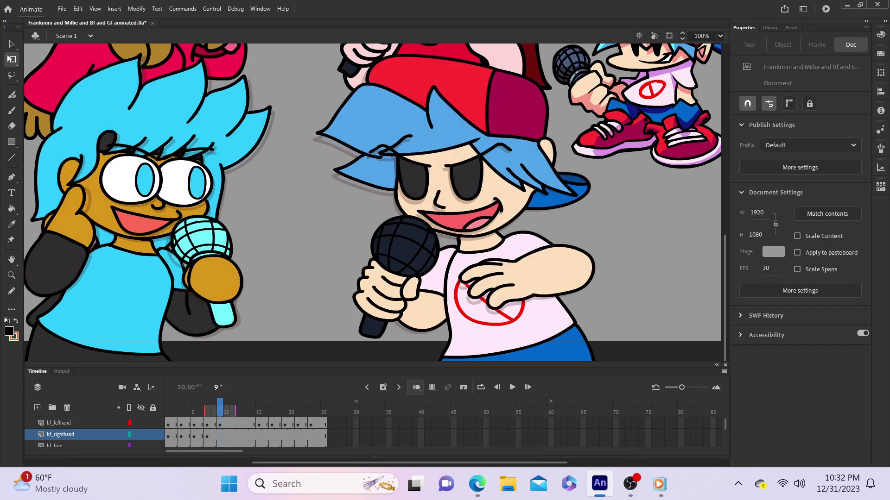
Step: Flip between frames 8 and 9 to compare the capped boy's microphone hand with his moving head and right arm
left_click(219, 434)
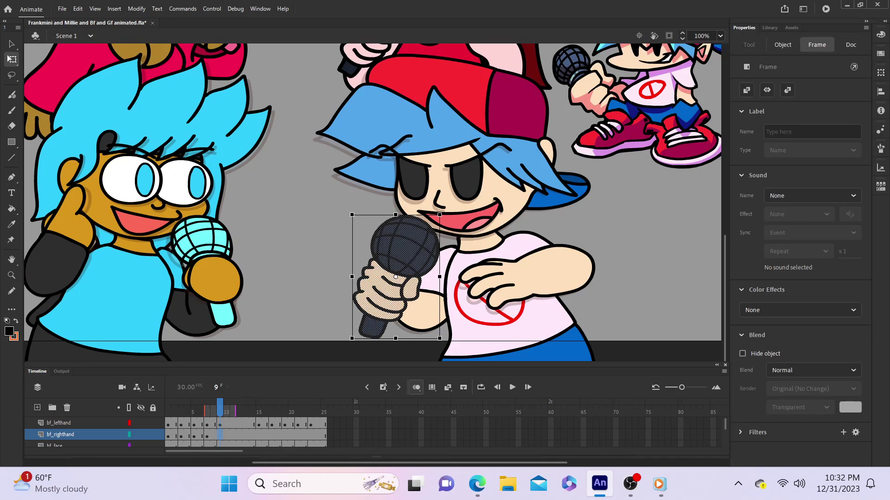
key("comma")
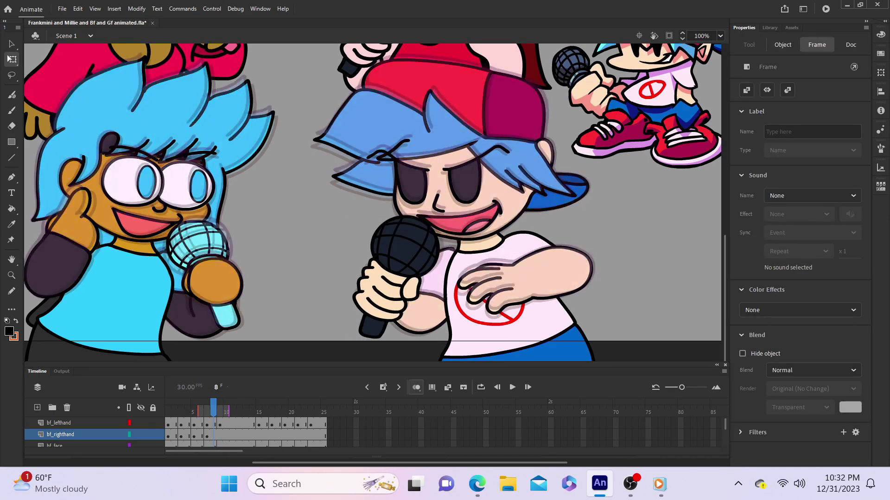
key("period")
key("comma")
key("period")
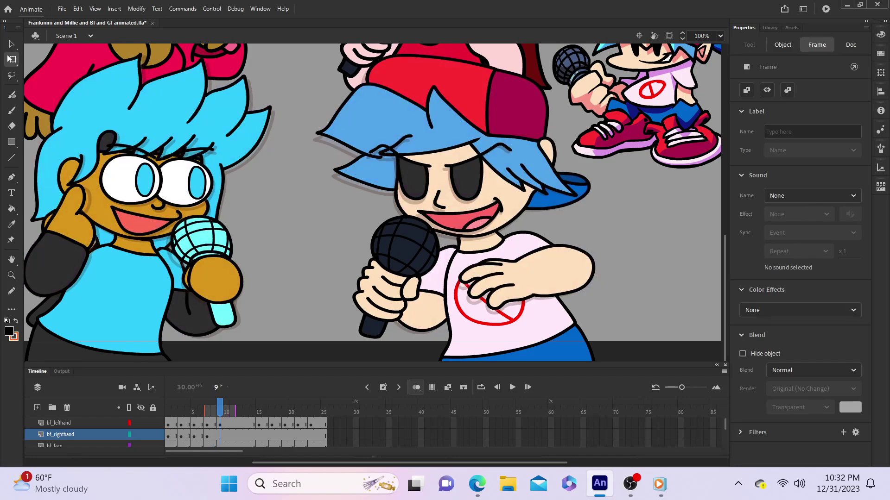
key("comma")
key("period")
key("comma")
key("period")
key("comma")
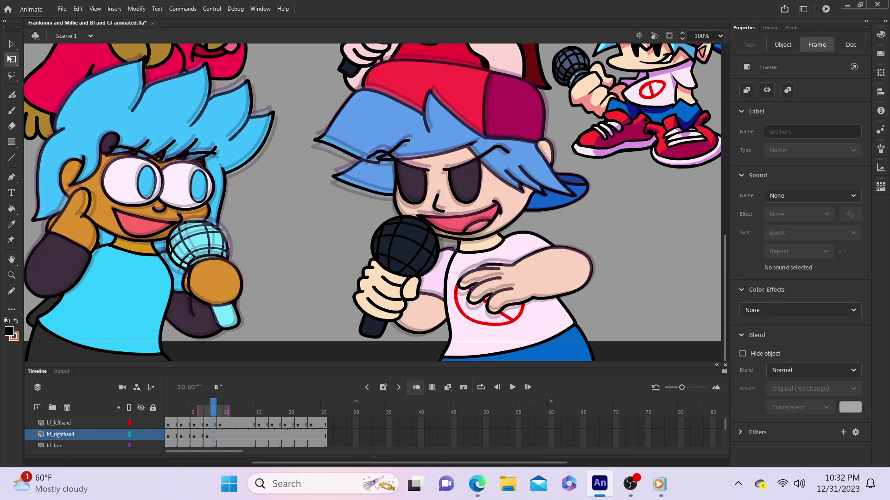
key("period")
Step: Try rotating the microphone hand slightly counterclockwise at frame 9 on the bf_righthand layer
left_click(220, 435)
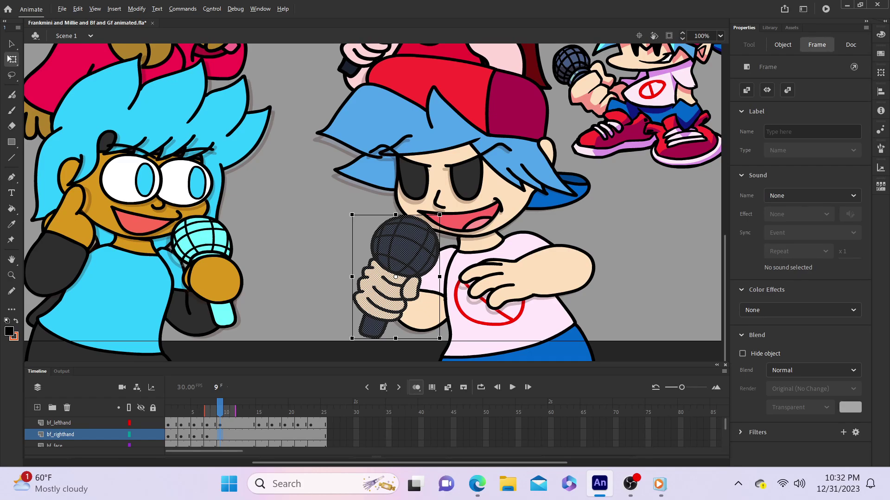
left_click_drag(350, 212, 344, 217)
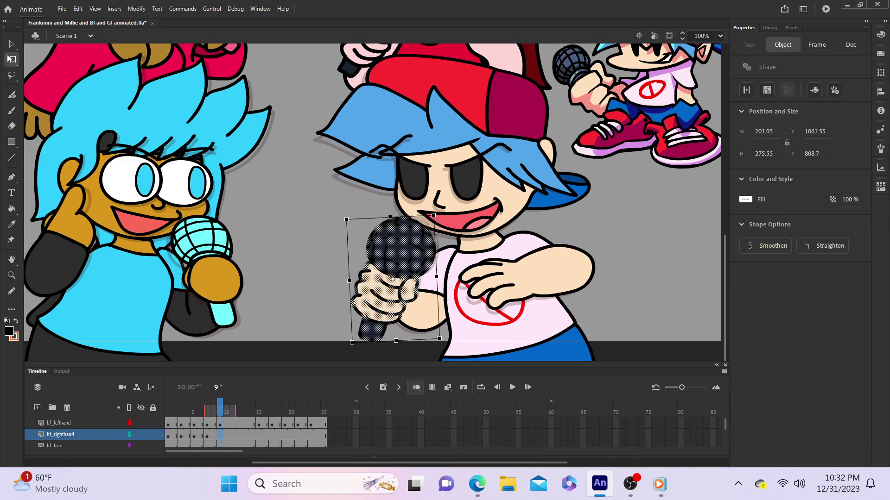
key("ctrl+z")
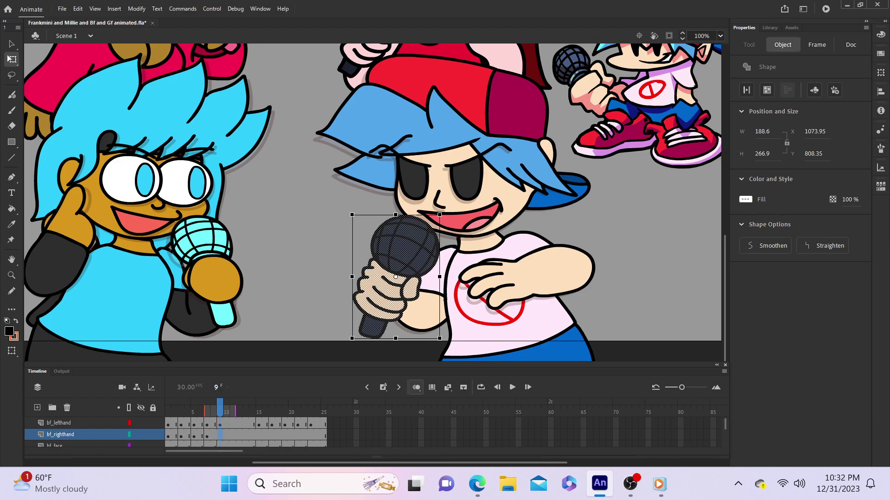
Step: Step back and forth through frames 3 to 9 to examine how the microphone hand moves between its existing keyframes
key("comma")
key("comma")
key("comma")
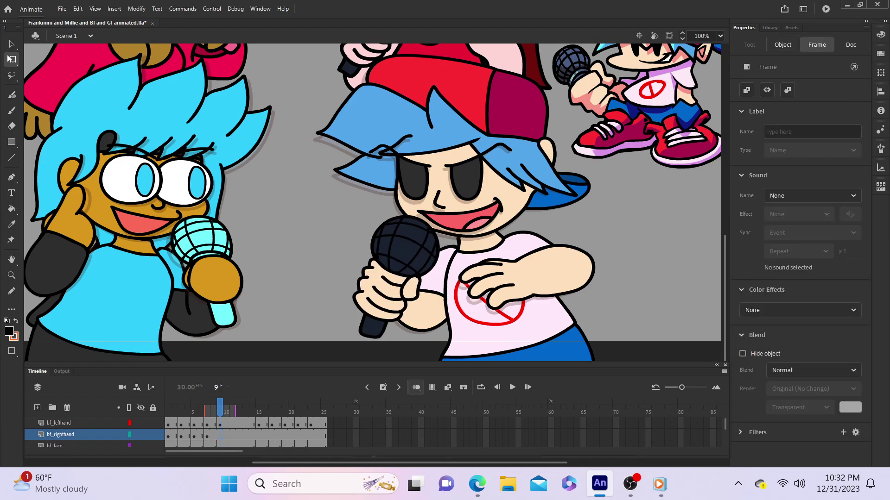
key("period")
key("period")
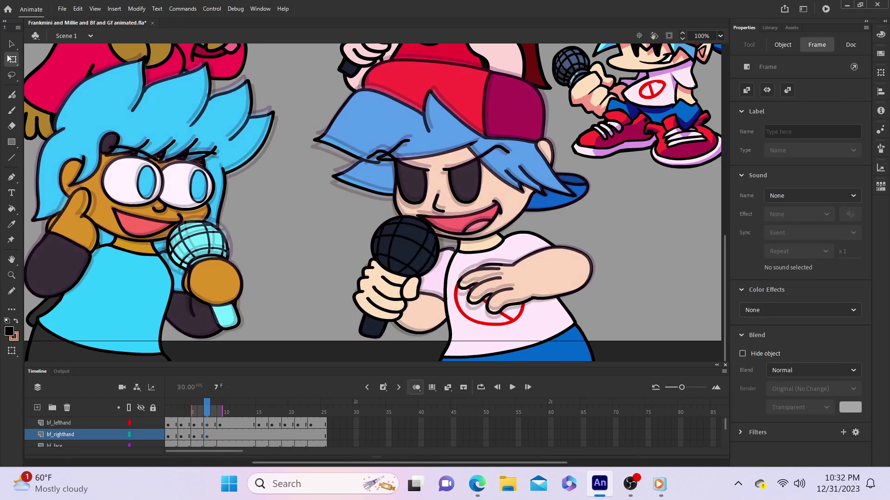
key("comma")
key("period")
key("comma")
key("period")
key("comma")
key("comma")
key("period")
key("comma")
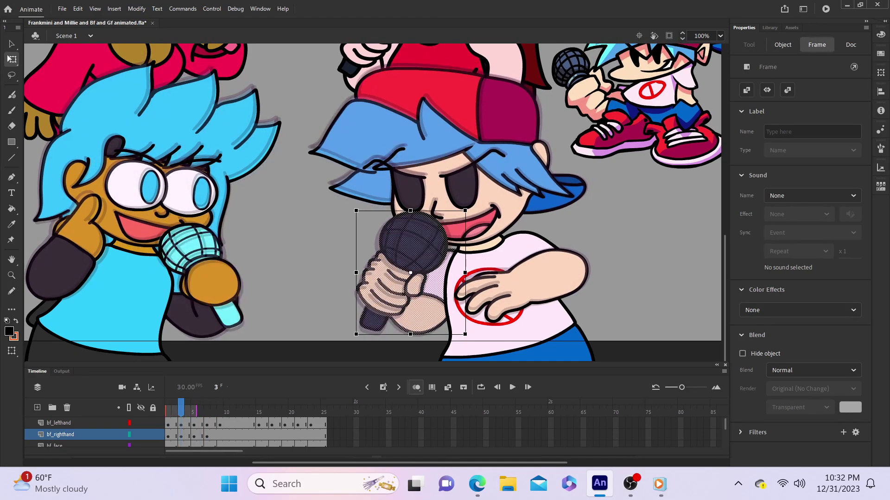
key("period")
key("comma")
key("period")
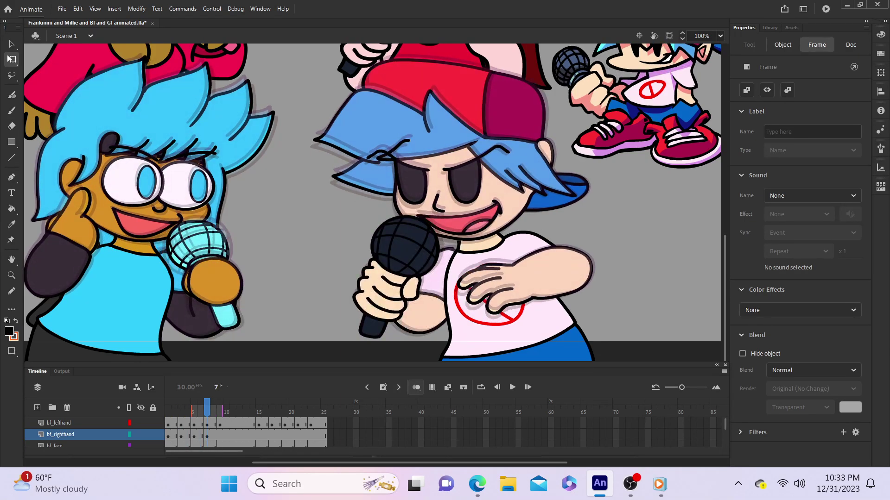
Step: Flip repeatedly between frames 6 and 7 to examine the microphone hand's tilt and shift at its frame 7 keyframe
key("comma")
key("period")
key("comma")
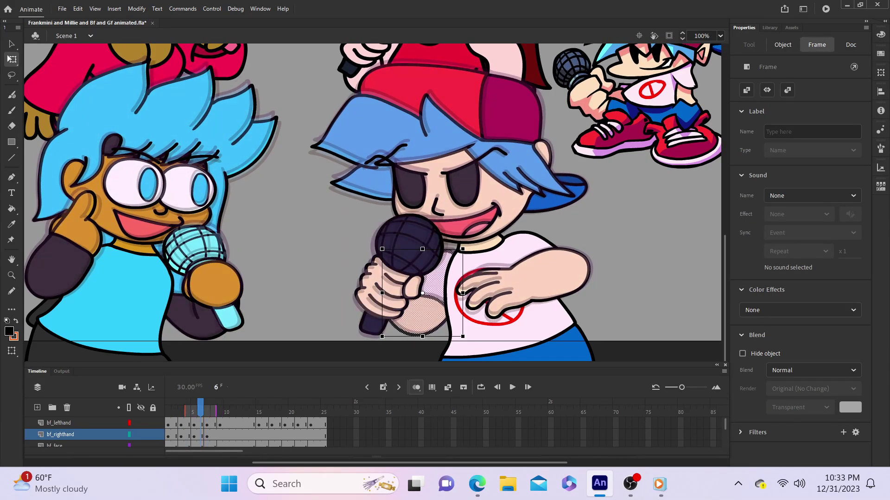
key("period")
key("comma")
key("period")
key("comma")
key("period")
key("comma")
key("period")
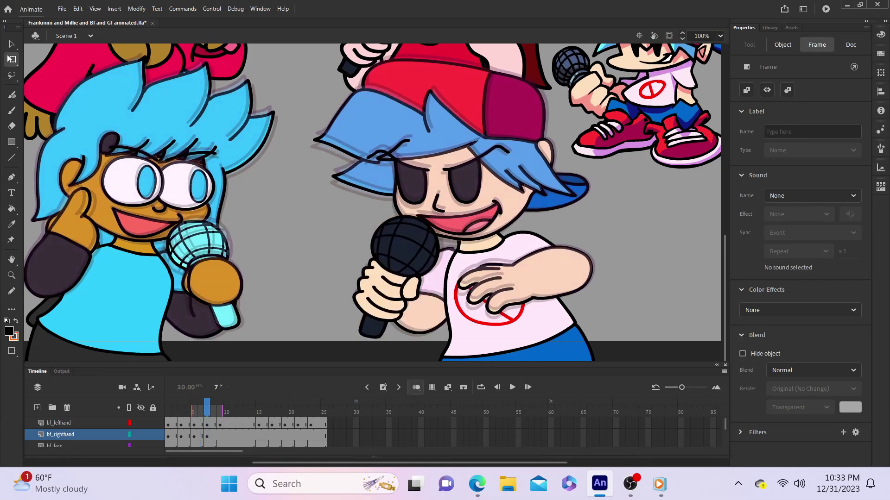
key("comma")
key("period")
key("comma")
key("period")
key("comma")
key("period")
key("comma")
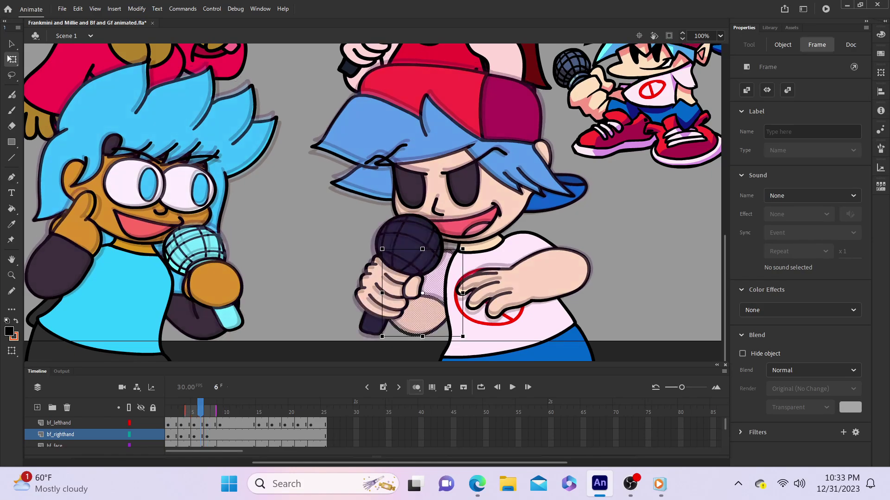
Step: Flip between frames 8 and 9 to judge how the microphone hand should follow the head and right arm
key("period")
key("period")
key("comma")
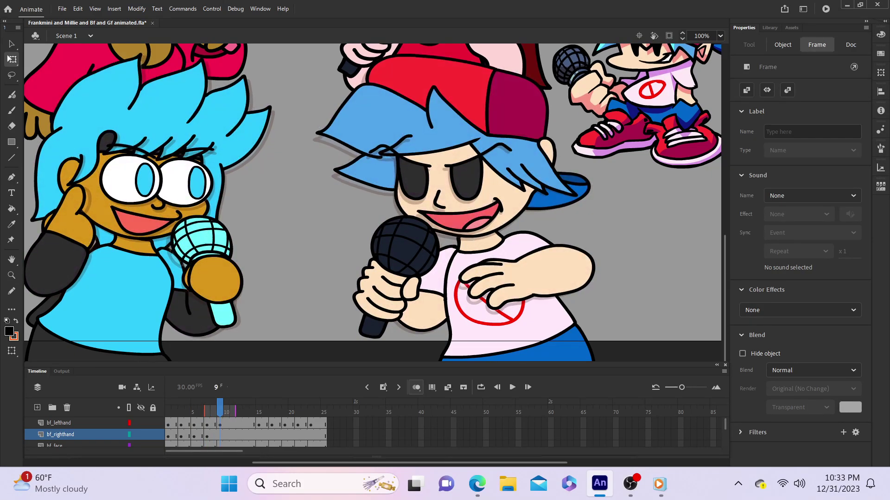
key("period")
key("comma")
key("period")
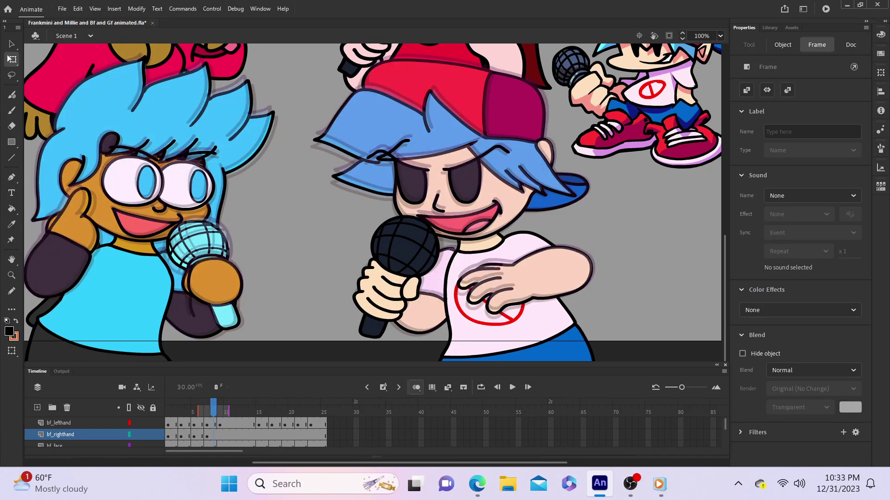
key("comma")
key("period")
key("period")
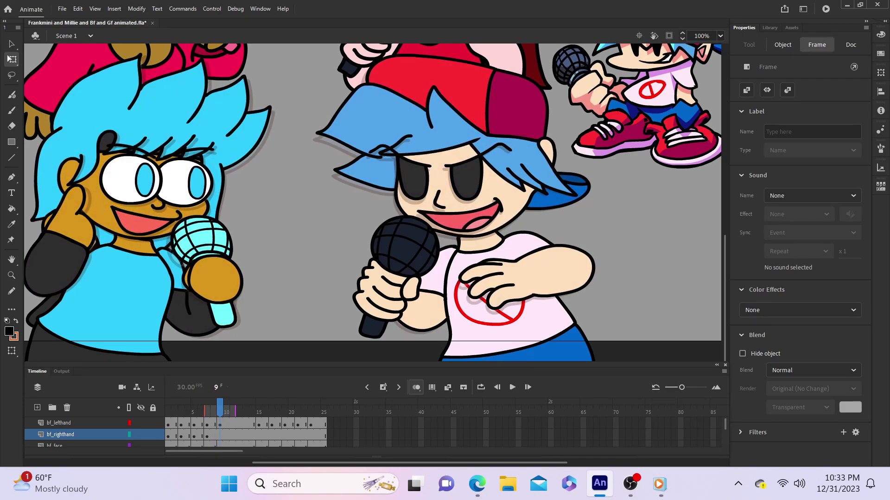
key("comma")
key("period")
key("comma")
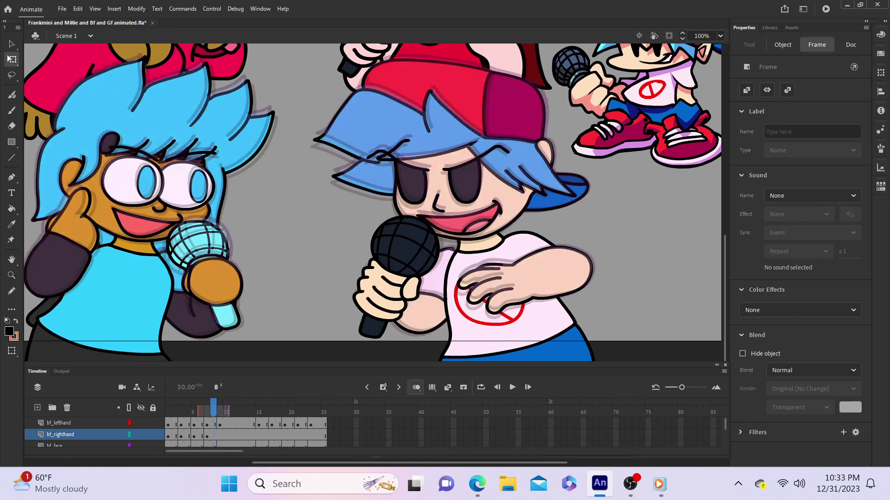
key("period")
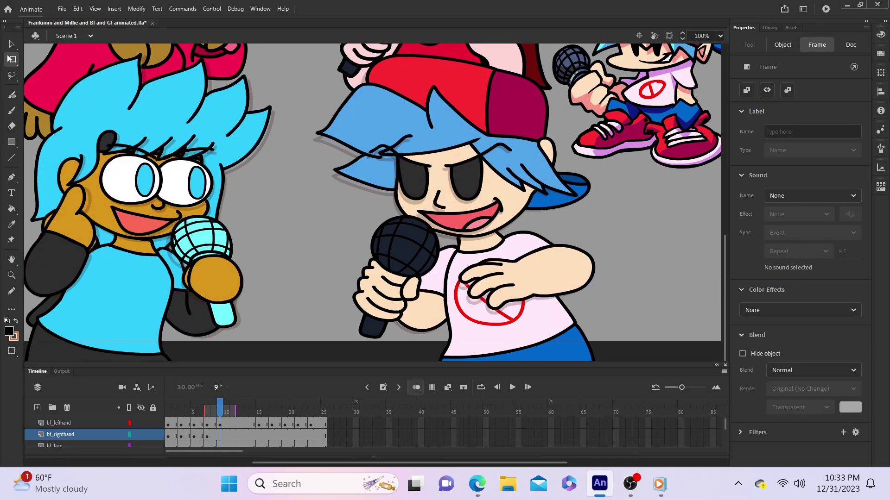
Step: Review the microphone hand's motion from frame 5 up to frame 9 on the bf_righthand layer
key("Escape")
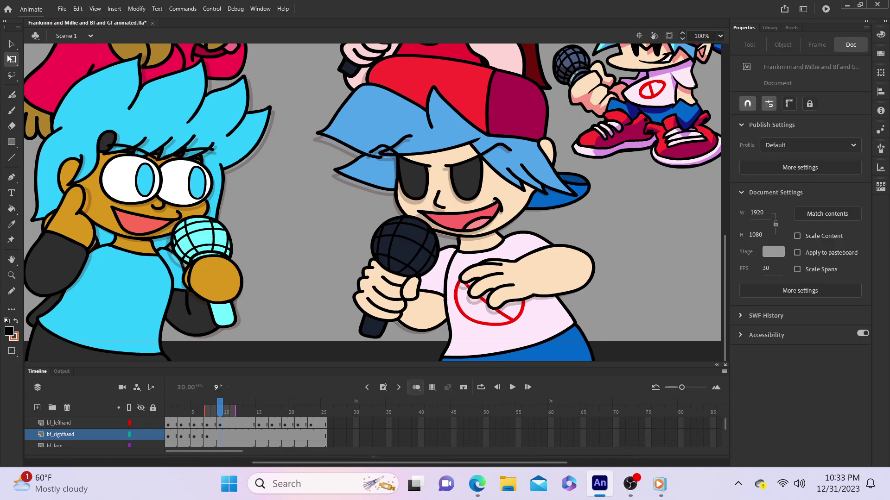
left_click(219, 434)
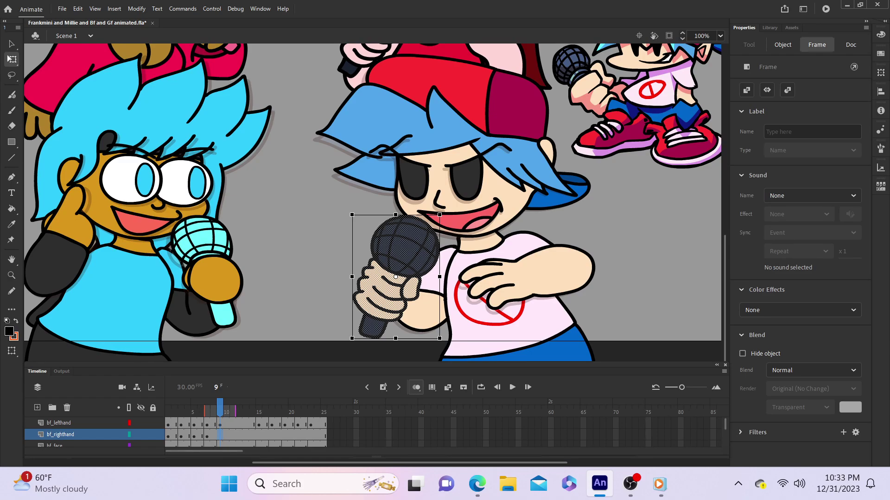
key(".")
key(".")
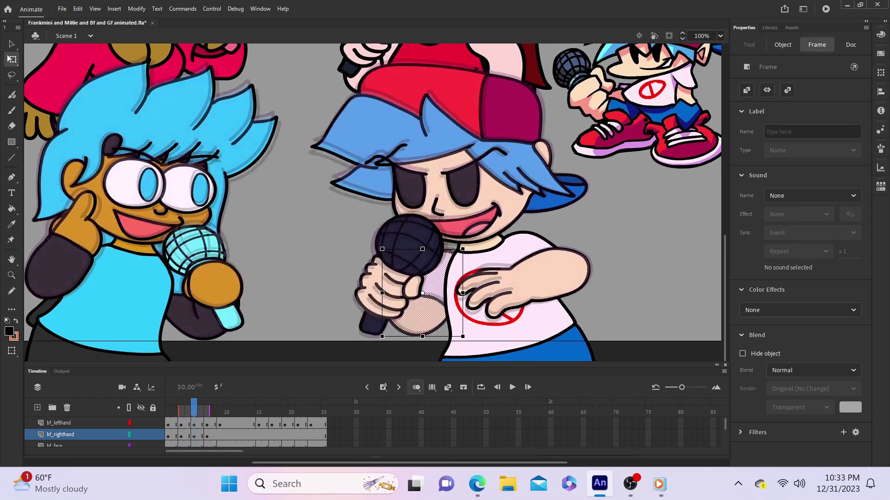
key("period")
key("period")
key("period")
key("period")
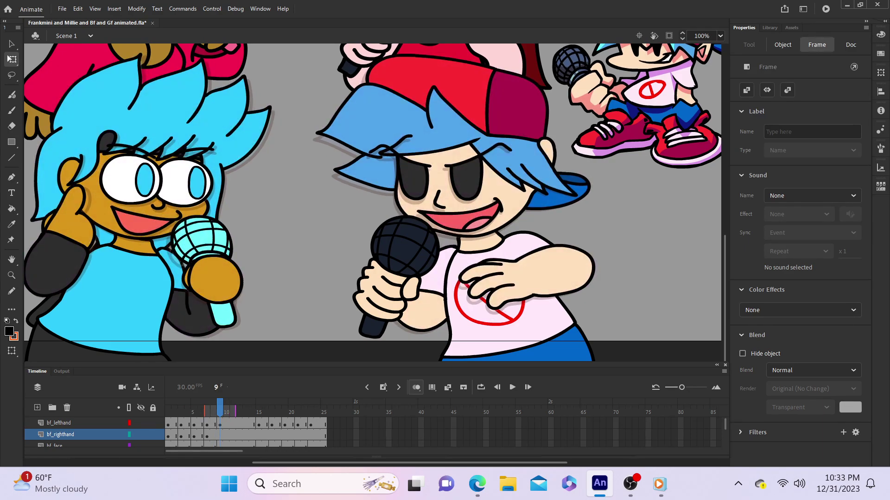
key("Escape")
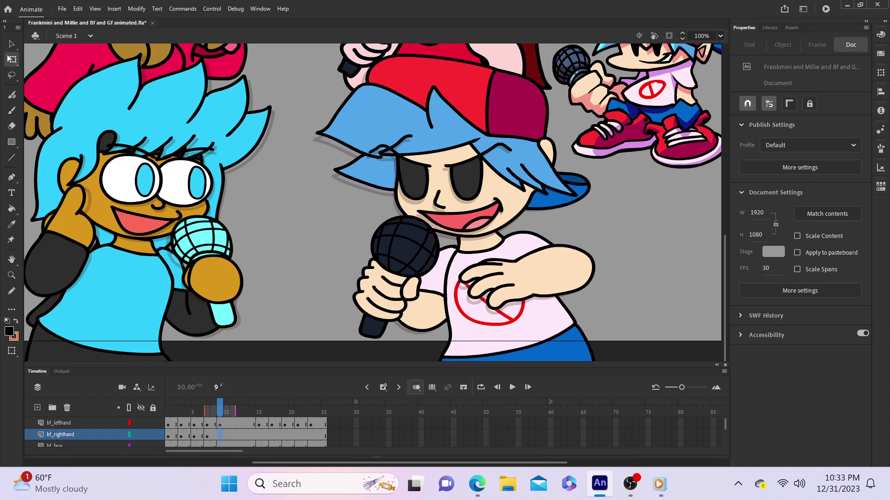
Step: Rotate the microphone hand slightly counterclockwise and add a keyframe for it at frame 9 on the bf_righthand layer
left_click(220, 435)
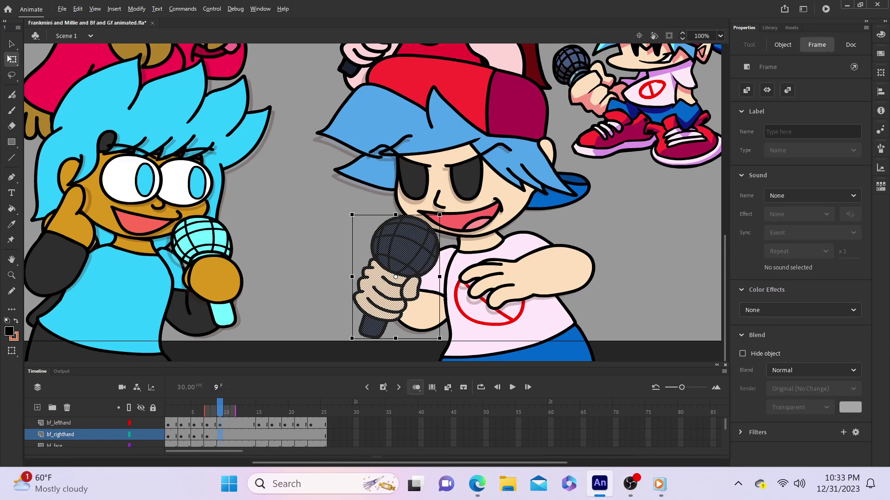
left_click_drag(349, 211, 343, 216)
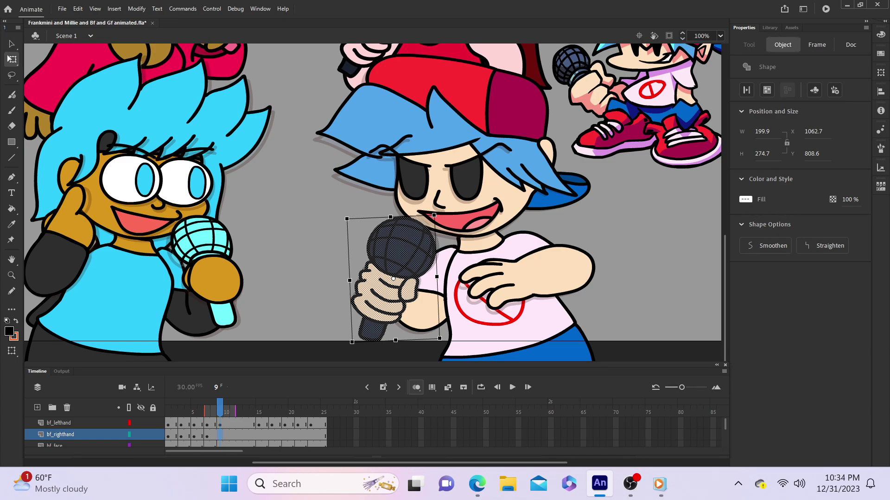
key("F6")
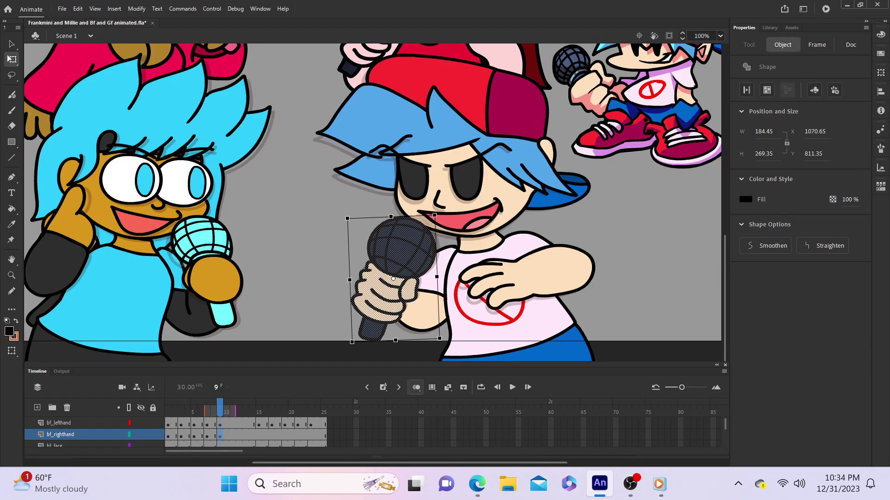
Step: Nudge the rotated microphone hand up 8 pixels at frame 9 so it lines up with the right arm
key("Up")
key("Up")
key("Up")
key("Up")
key("Up")
key("Up")
key("Up")
key("Up")
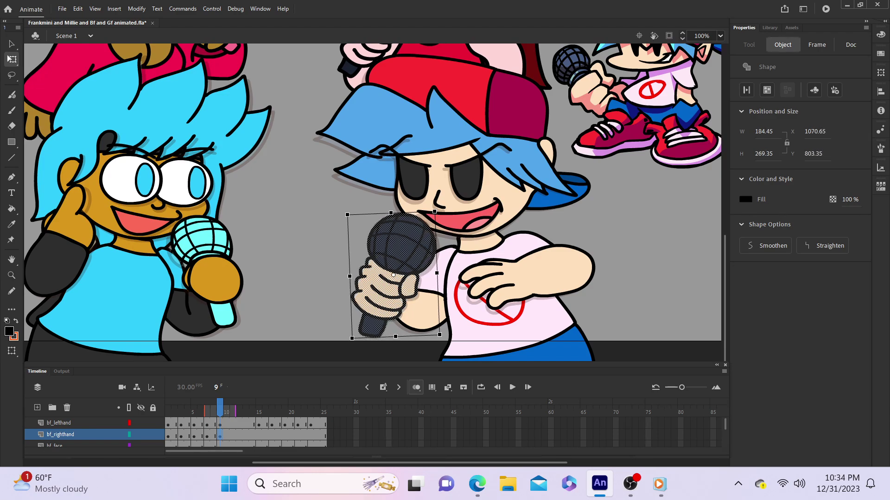
key("Up")
key("Up")
key("Up")
key("Up")
key("Up")
key("Up")
key("Up")
key("Up")
key("Up")
key("Up")
key("Up")
key("Up")
key("Up")
key("Down")
key("Down")
key("Down")
key("Down")
key("Down")
key("Down")
key("Down")
key("Down")
key("Down")
key("Down")
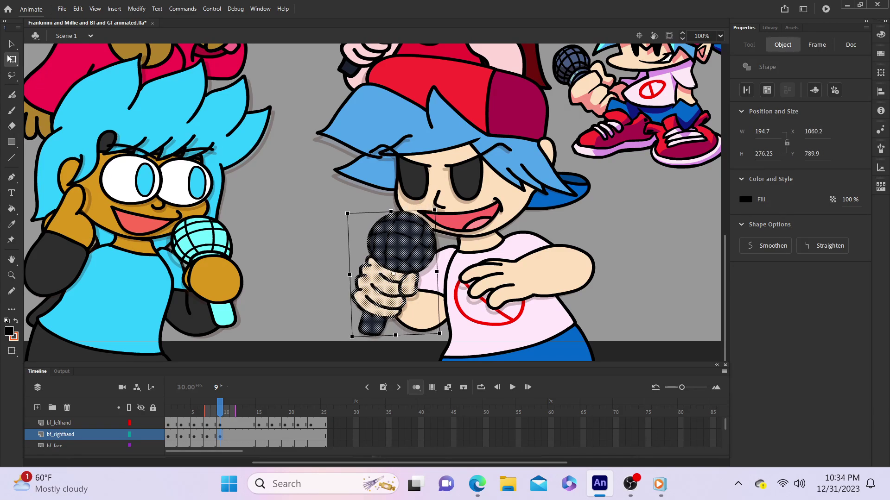
key("Down")
key("Down")
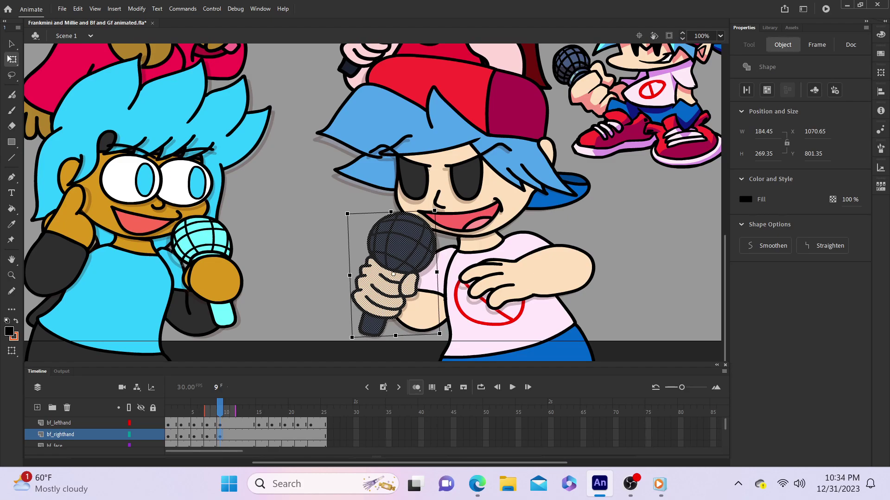
key("Down")
key("Down")
key("Down")
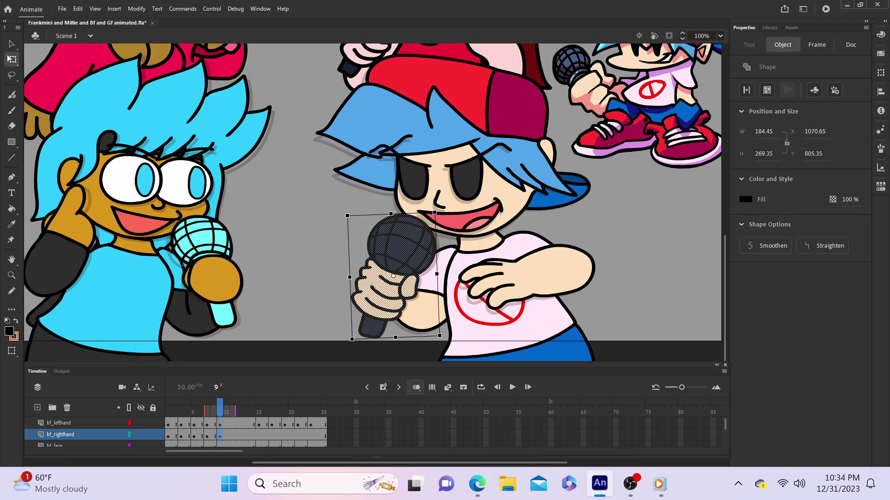
key("Up")
key("Up")
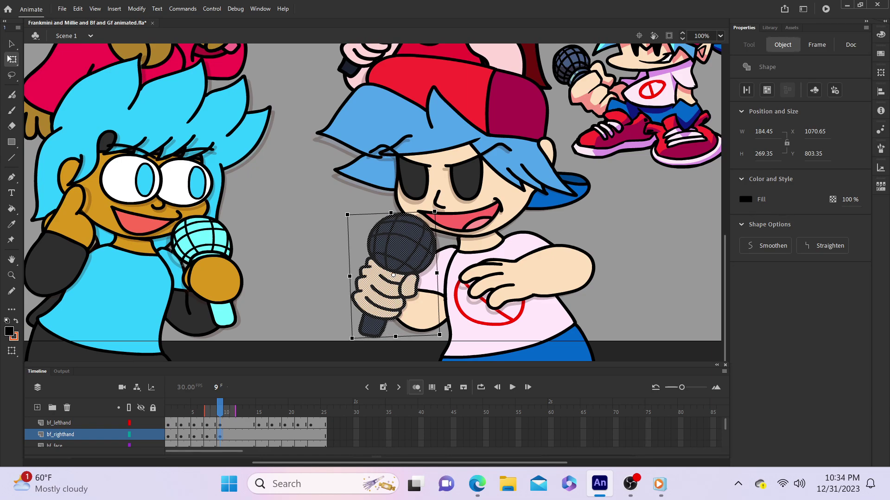
Step: Step backward and forward through the frames around frame 9 to check the microphone hand's motion with its new keyframe
key("comma")
key("comma")
key("comma")
key("comma")
key("comma")
key("comma")
key("comma")
key("period")
key("period")
key("period")
key("period")
key("period")
key("period")
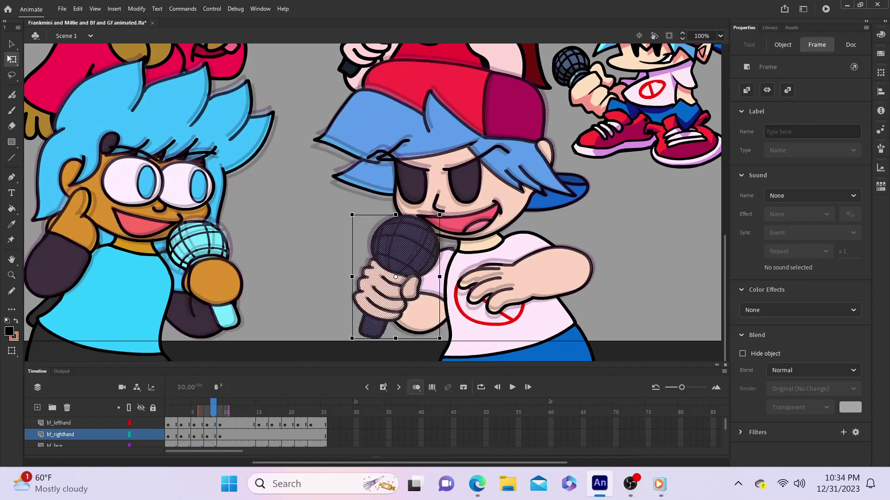
key("period")
key("period")
key("period")
key("period")
key("period")
key("period")
key("comma")
key("comma")
key("comma")
key("comma")
key("comma")
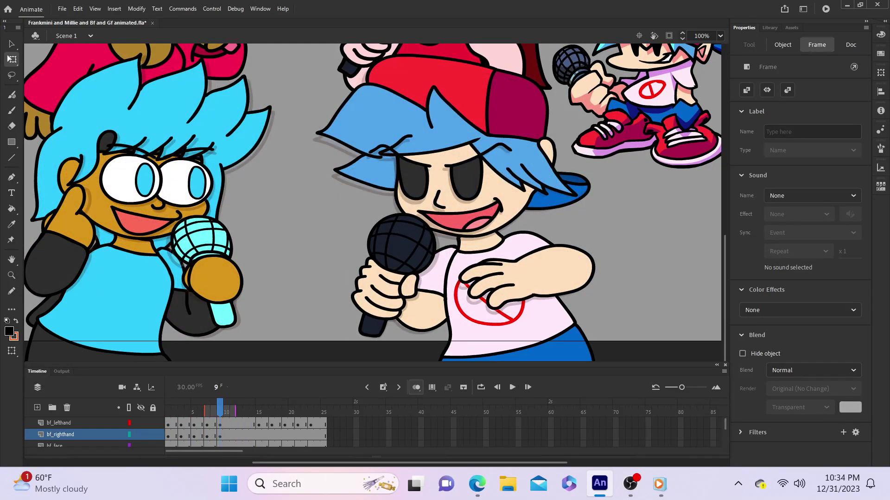
Step: Flip between frames 8 and 9, then step back through the earlier frames, to compare the microphone hand's adjusted pose
key("comma")
key("comma")
key("period")
key("period")
key("comma")
key("comma")
key("period")
key("period")
key("comma")
key("period")
key("comma")
key("comma")
key("comma")
key("comma")
key("comma")
key("comma")
key("comma")
key("comma")
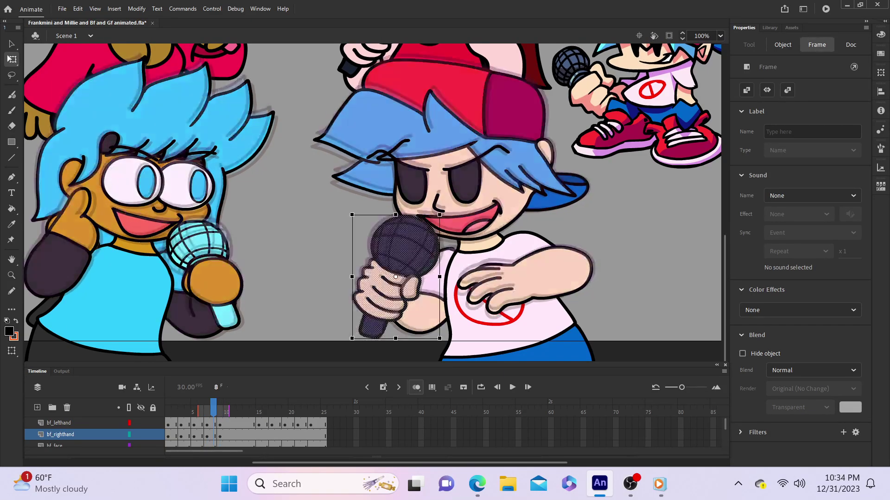
Step: Step forward through the frames past frame 8 to check the microphone hand's motion after its last keyframe
key("period")
key("period")
key("period")
key("period")
key("period")
key("period")
key("period")
key("period")
key("period")
key("period")
key("period")
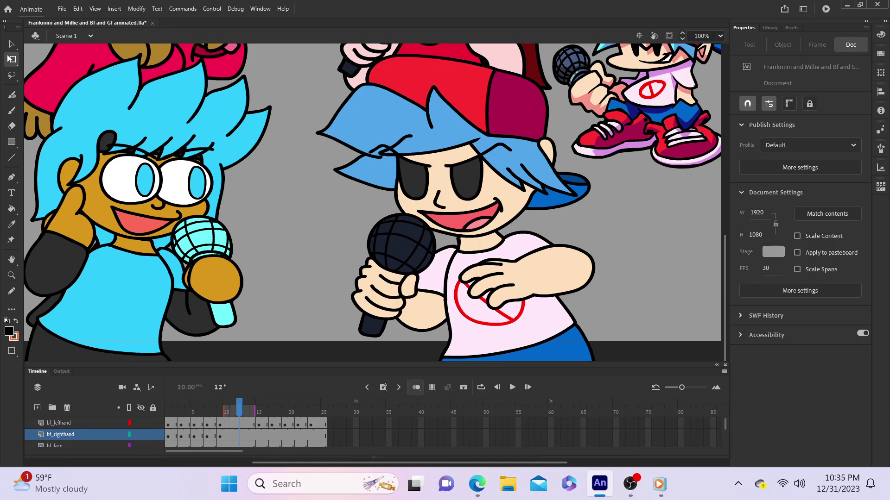
Step: Copy the bf_righthand keyframe from frame 1 and paste it at frame 15 on the same layer
left_click(168, 408)
right_click(168, 435)
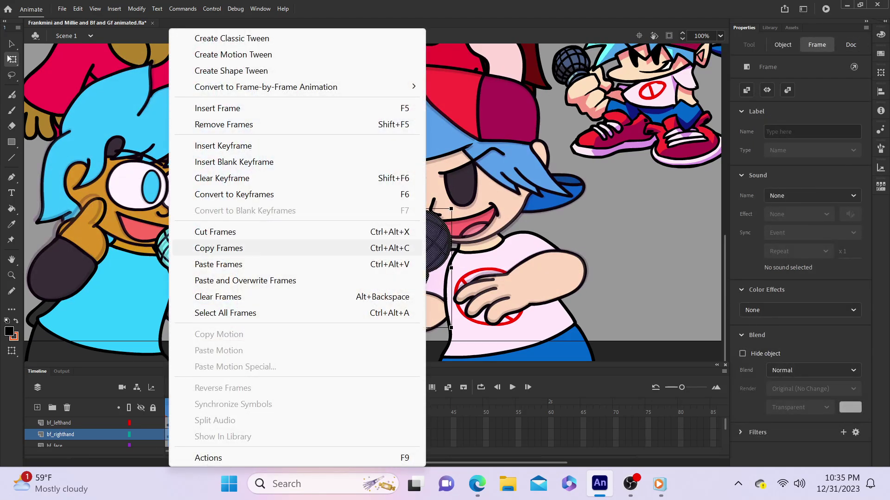
left_click(197, 247)
left_click(259, 434)
right_click(258, 435)
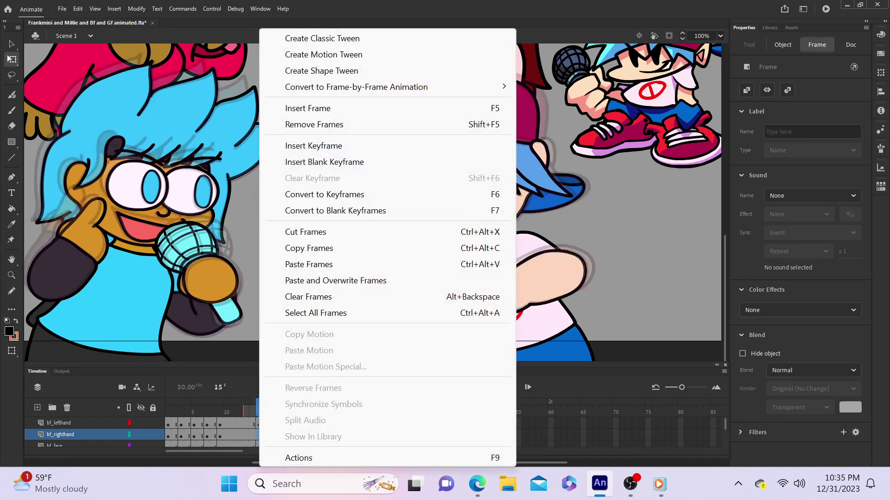
left_click(309, 264)
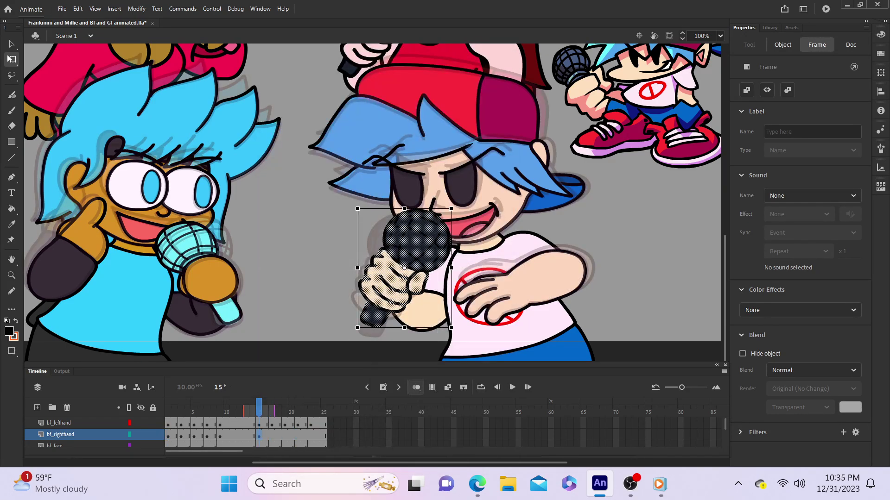
Step: Switch to Windows Media Player, skip through the playlist to 09 South, and return to Animate
left_click(659, 484)
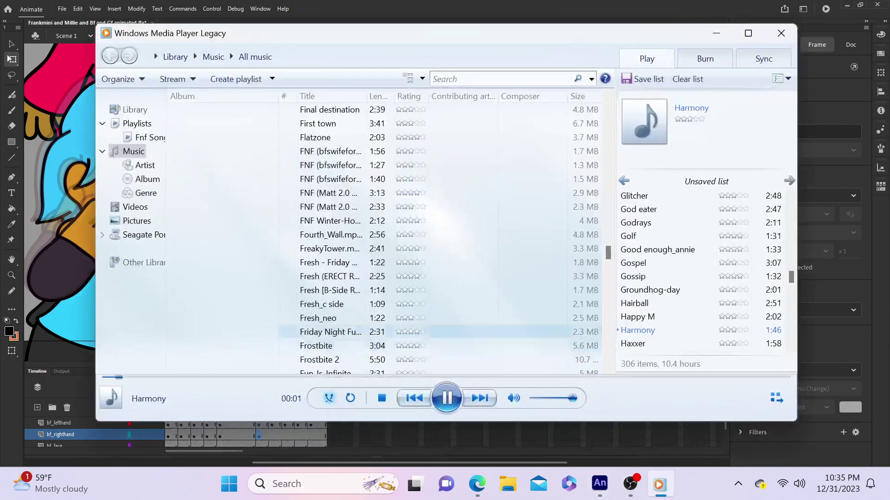
left_click(479, 398)
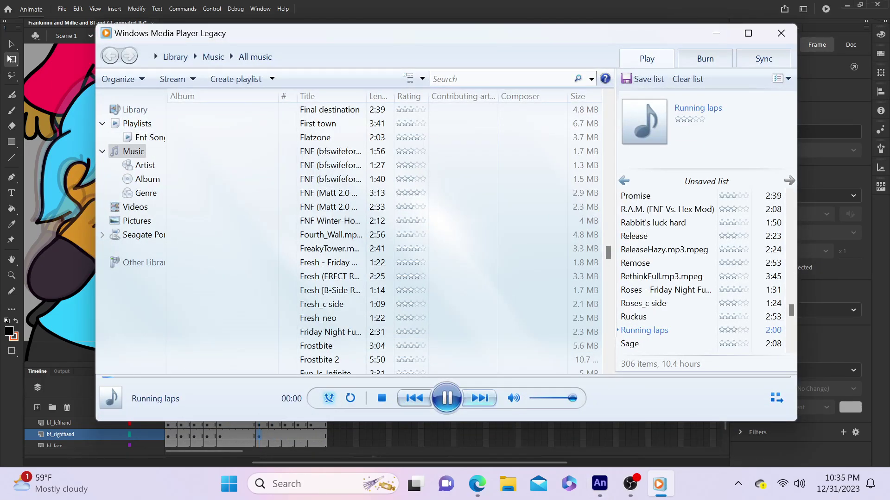
left_click(479, 398)
left_click(480, 398)
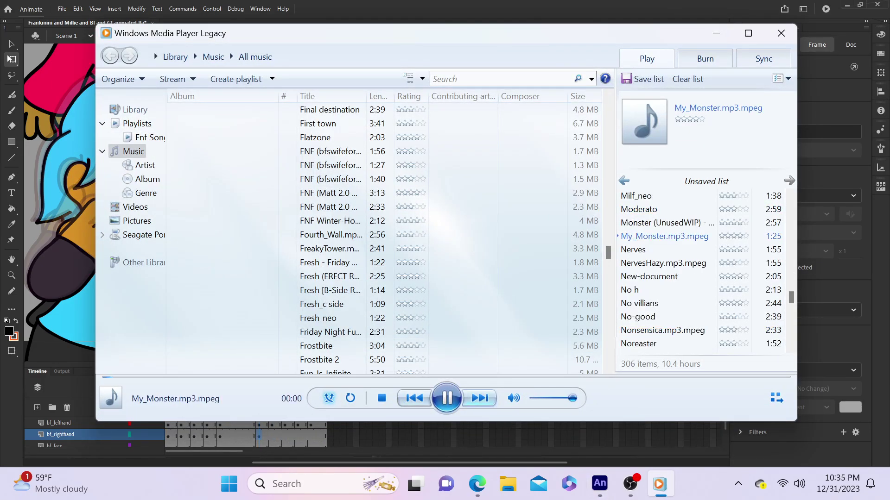
left_click(479, 398)
left_click(480, 398)
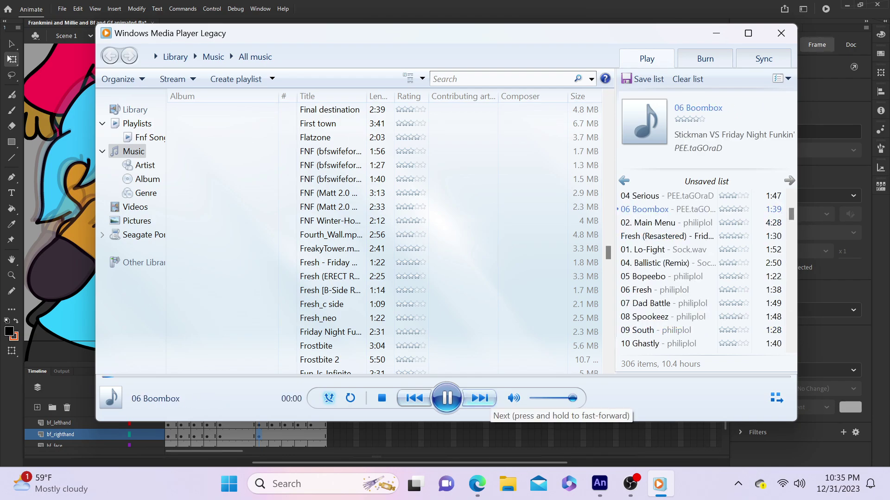
left_click(480, 398)
left_click(480, 398)
left_click(480, 398)
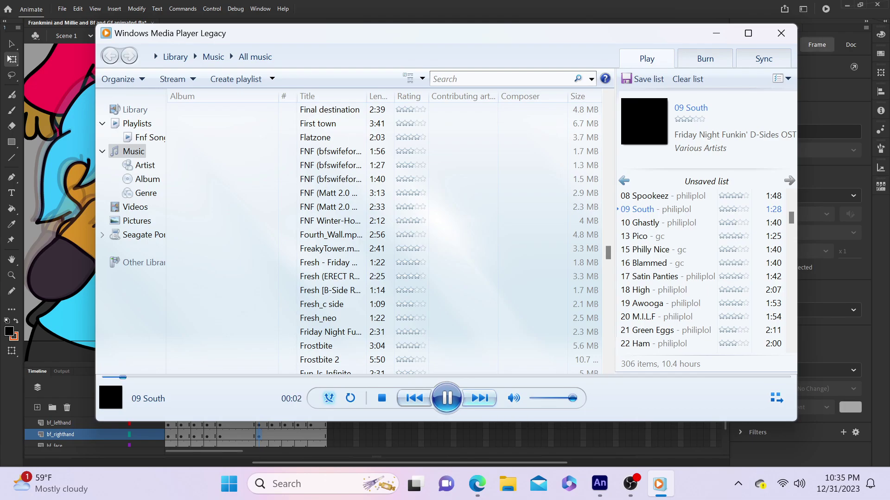
left_click(716, 33)
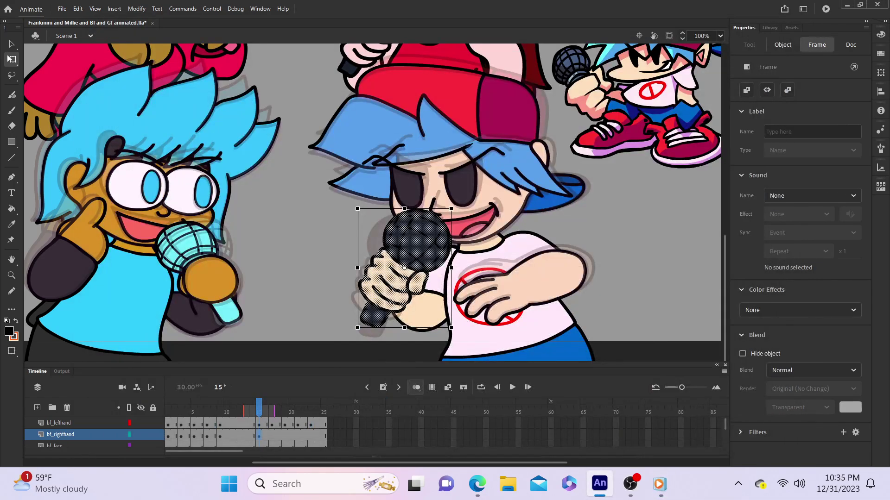
Step: Copy the bf_righthand keyframe from frame 3 and paste it at frame 17
left_click(181, 435)
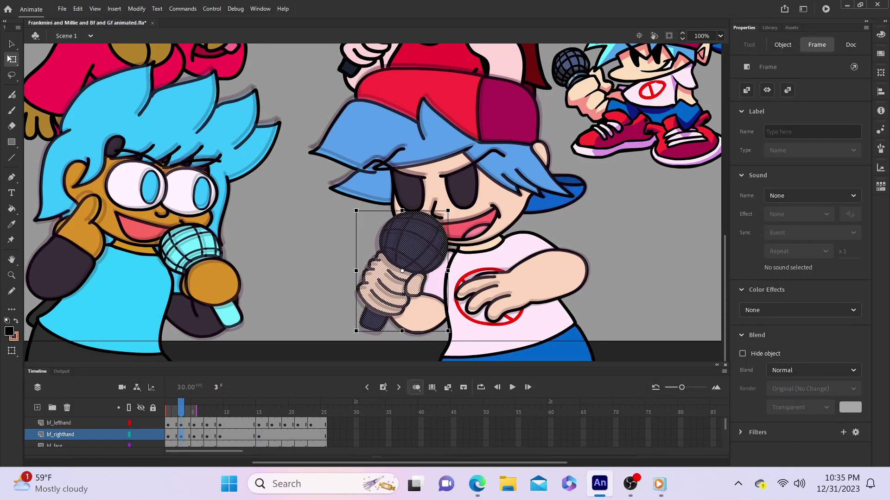
right_click(181, 435)
left_click(231, 248)
right_click(272, 435)
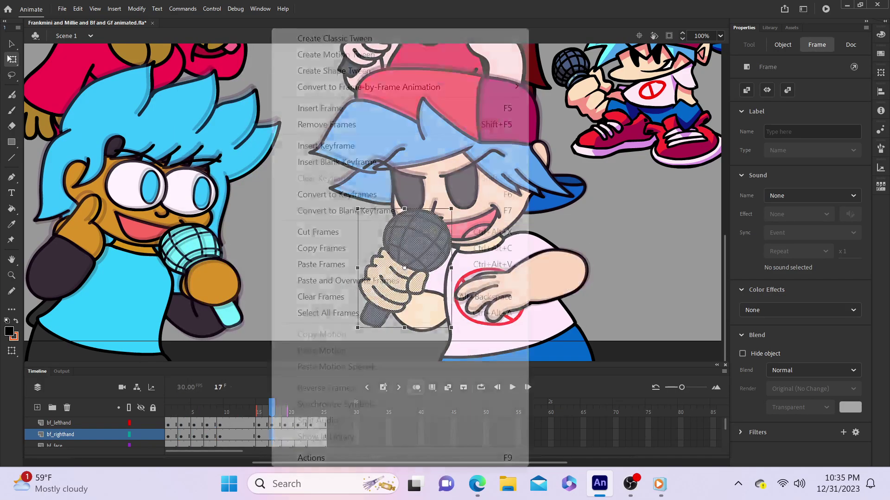
left_click(321, 264)
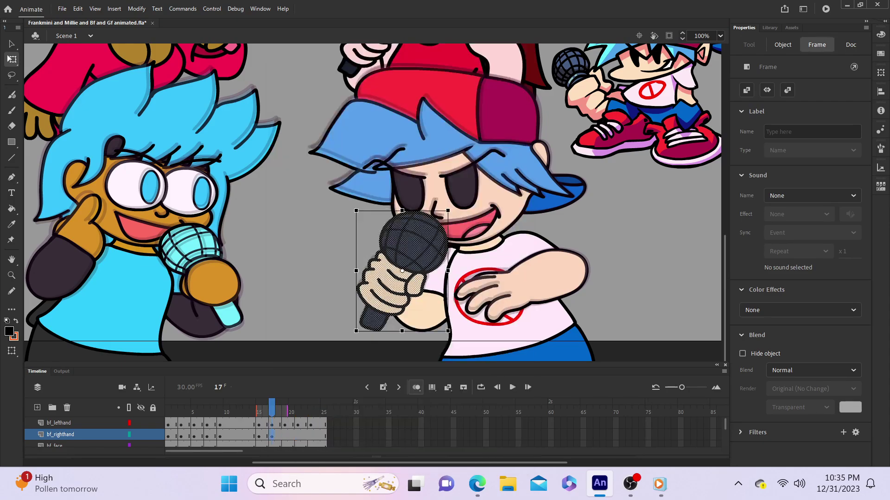
Step: Copy the bf_righthand keyframe from frame 5 and paste it at frame 19
right_click(194, 435)
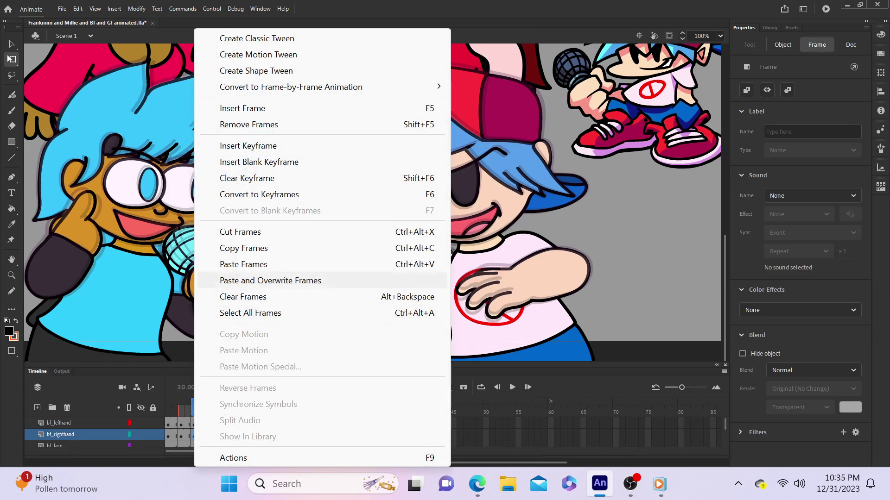
left_click(232, 248)
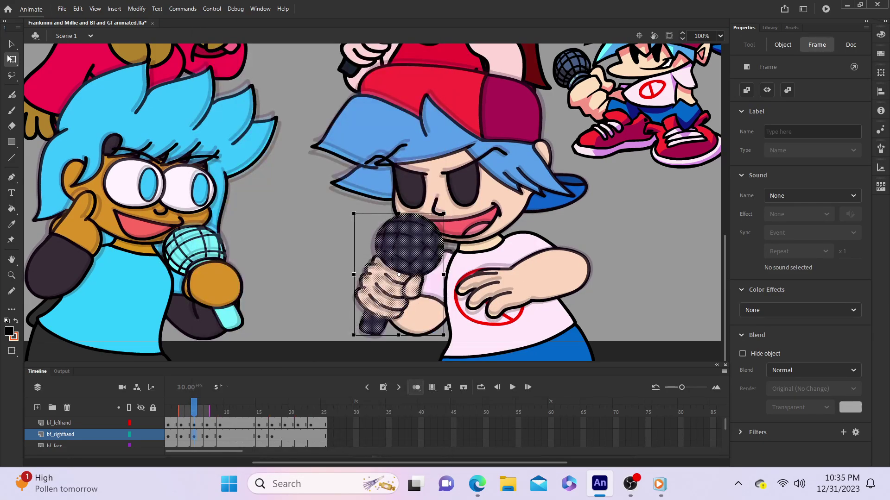
left_click(285, 435)
right_click(285, 435)
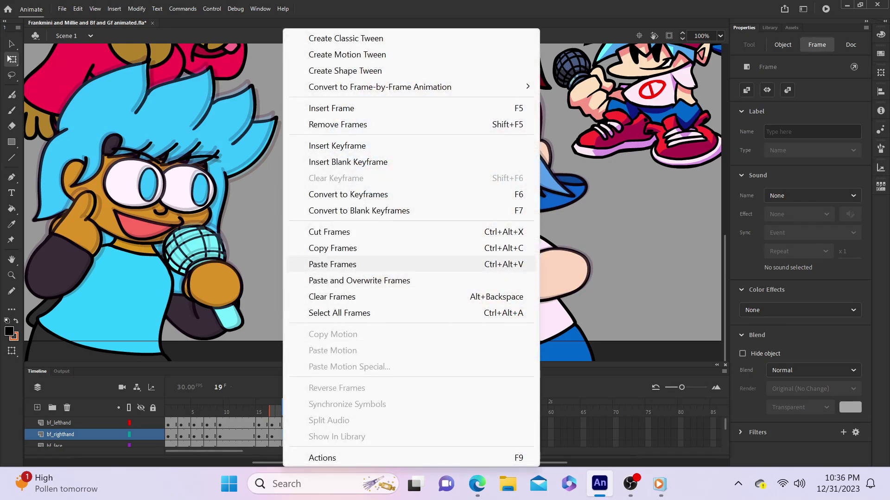
left_click(332, 264)
Step: Copy the bf_righthand keyframe from frame 7 and paste it at frame 21
left_click(208, 435)
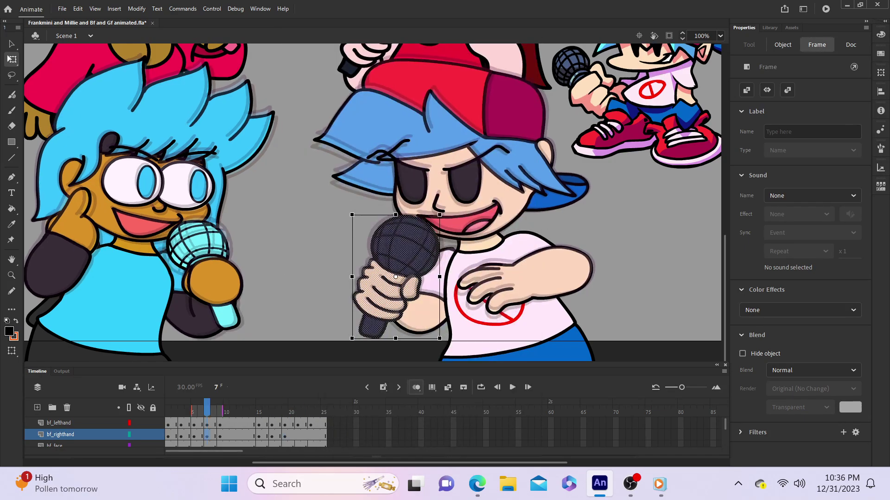
right_click(207, 435)
left_click(258, 248)
left_click(297, 435)
right_click(297, 434)
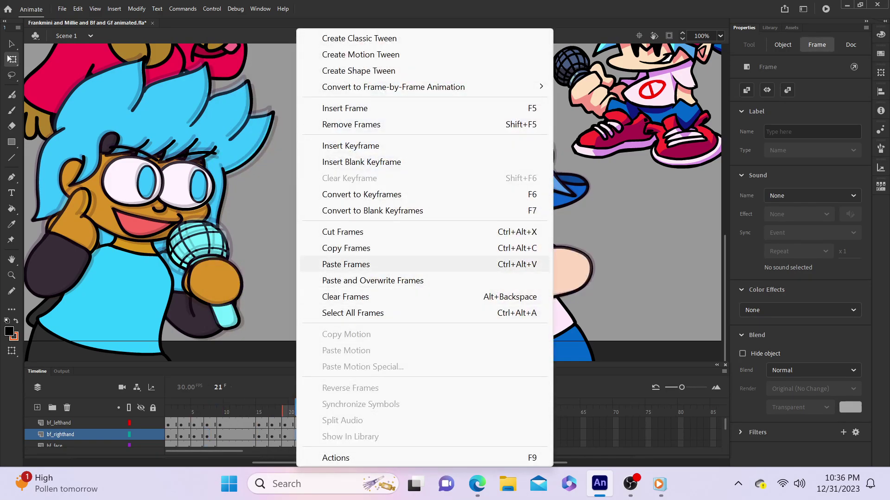
left_click(343, 264)
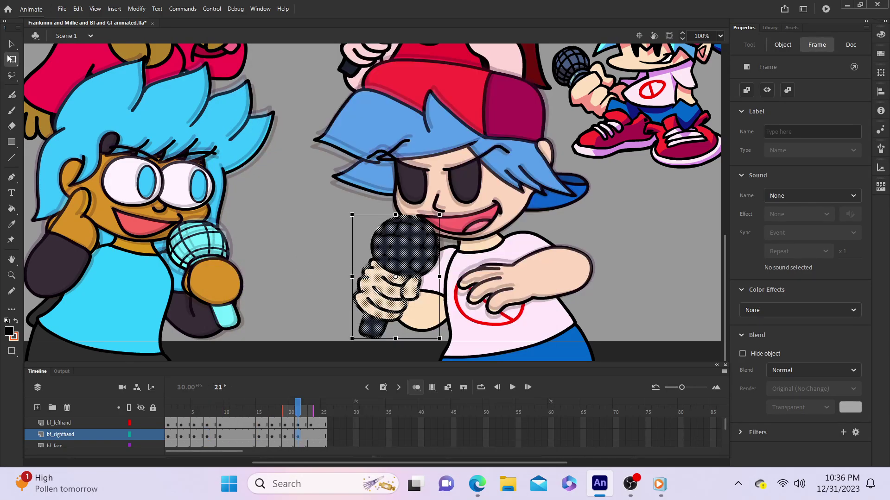
Step: Copy the bf_righthand keyframe from frame 9 and paste it at frame 23
left_click(219, 435)
right_click(220, 434)
left_click(259, 248)
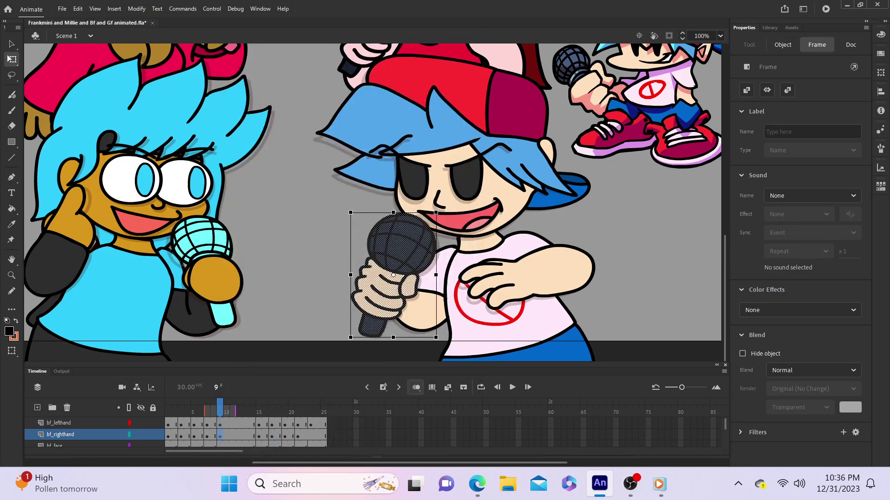
left_click(310, 434)
right_click(310, 435)
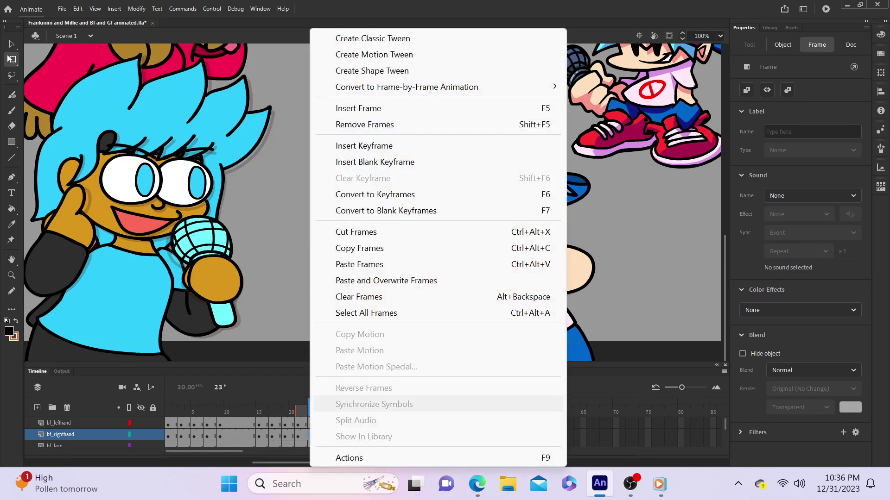
left_click(366, 263)
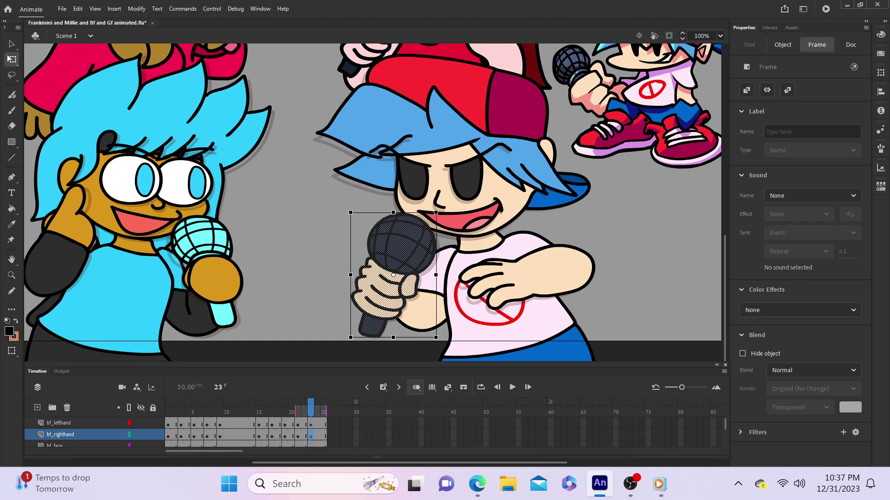
left_click(660, 484)
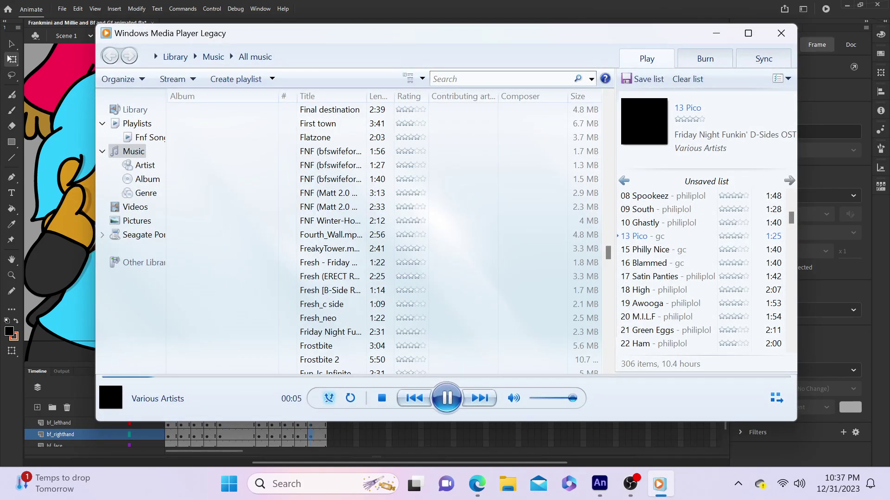
left_click(659, 484)
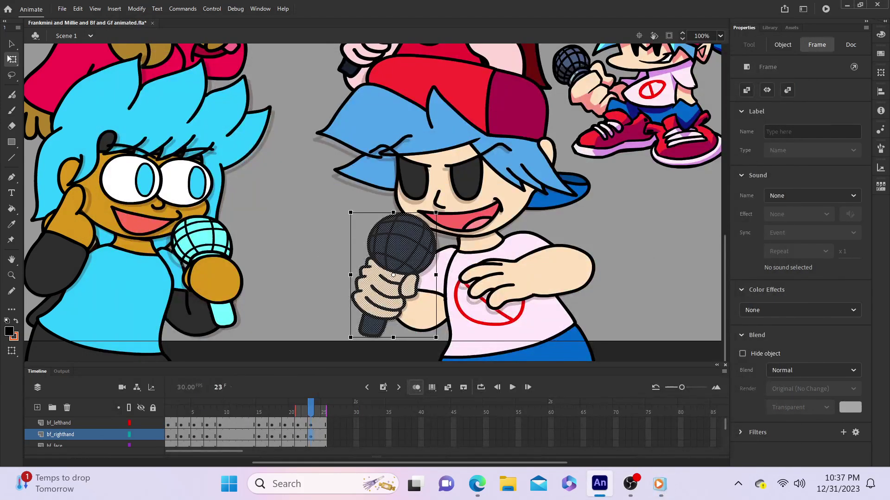
Step: Step back from frame 23 to around frame 15 and forward again to check the pasted microphone hand poses
key("comma")
key("comma")
key("comma")
key("comma")
key("comma")
key("comma")
key("comma")
key("comma")
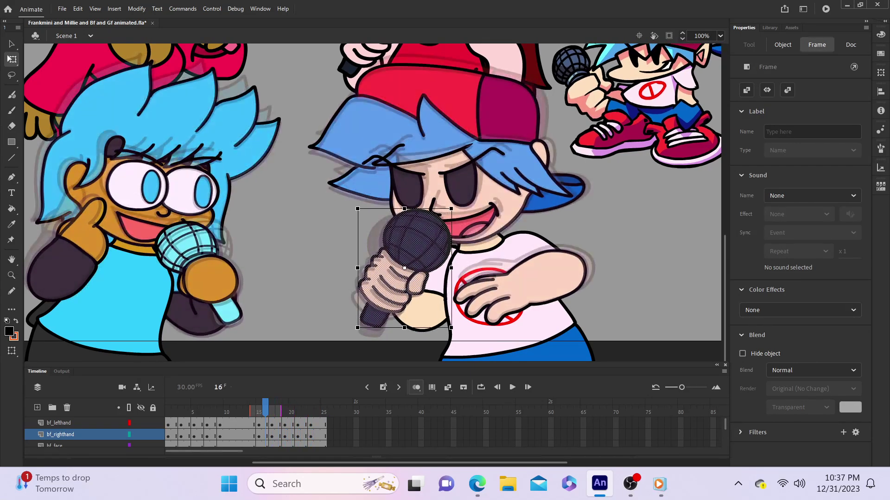
key("period")
key("period")
key("period")
key("period")
key("period")
key("period")
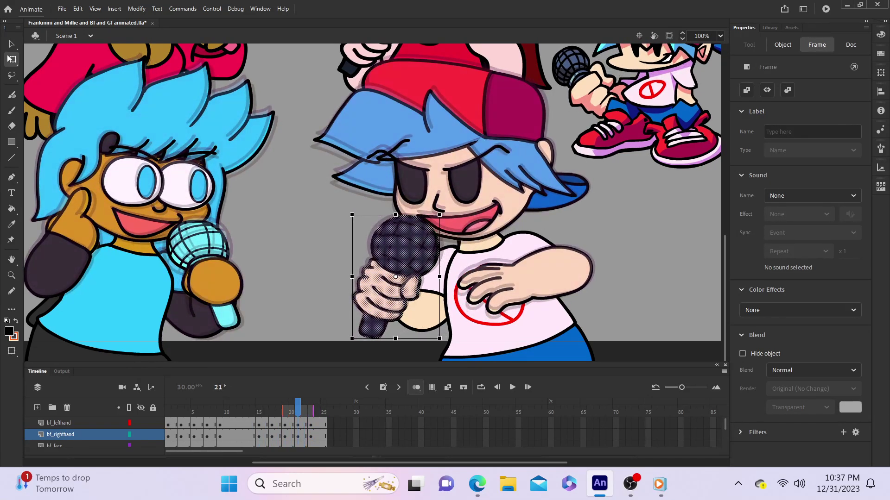
key("period")
key("period")
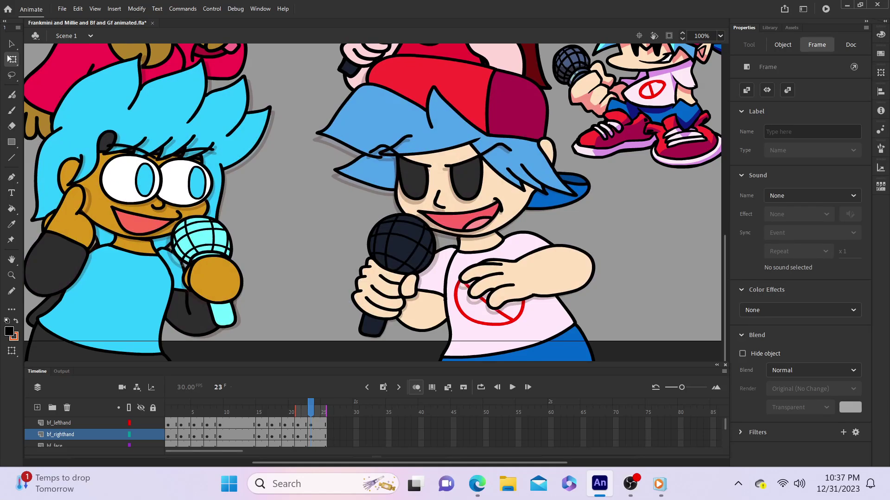
Step: Step back from frame 23 to frame 9 and flip through the frames just after it to review the hand's hold pose
key("comma")
key("comma")
key("comma")
key("comma")
key("comma")
key("comma")
key("comma")
key("comma")
key("comma")
key("comma")
key("comma")
key("comma")
key("comma")
key("comma")
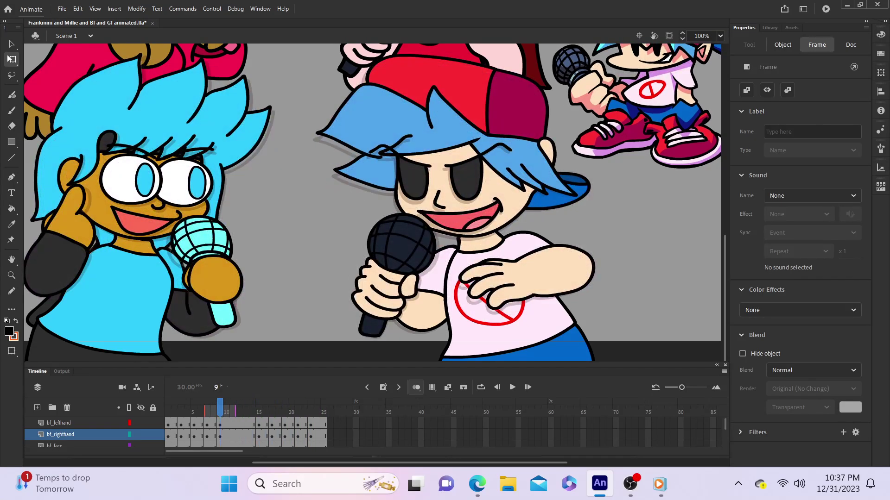
key("period")
key("period")
key("period")
key("comma")
key("comma")
key("comma")
Step: Copy the bf_rightarm keyframe from frame 1 and paste it at frame 15
key("ctrl+shift+a")
scroll(95, 432, "down", 2)
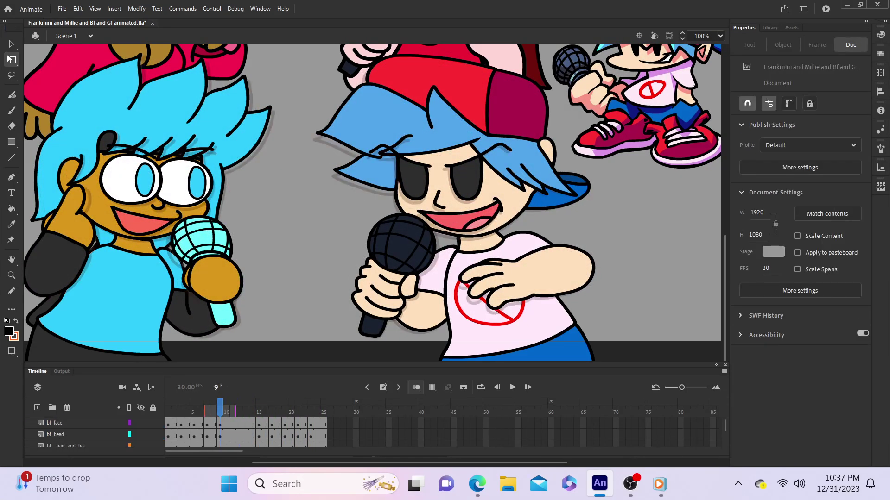
scroll(94, 432, "down", 2)
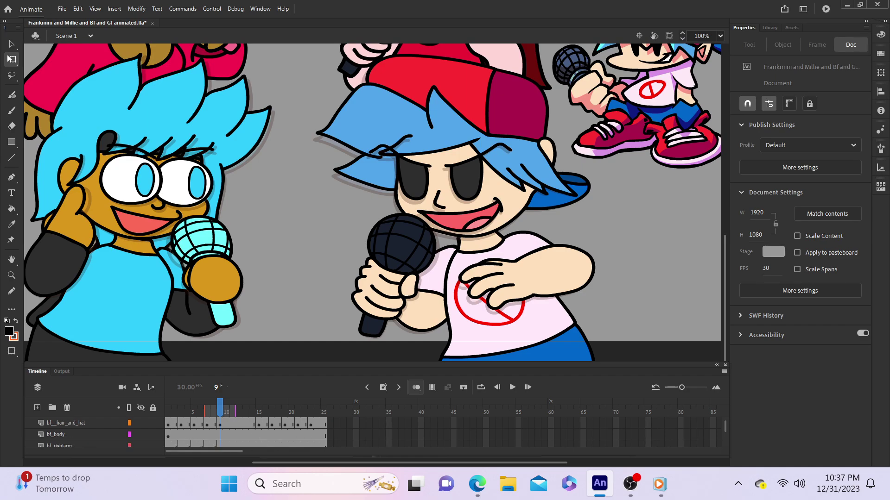
scroll(93, 433, "down", 1)
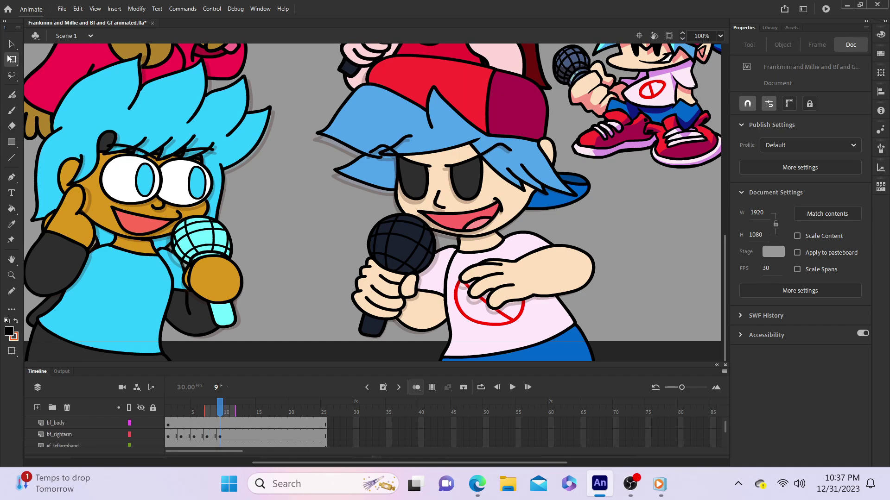
left_click(168, 435)
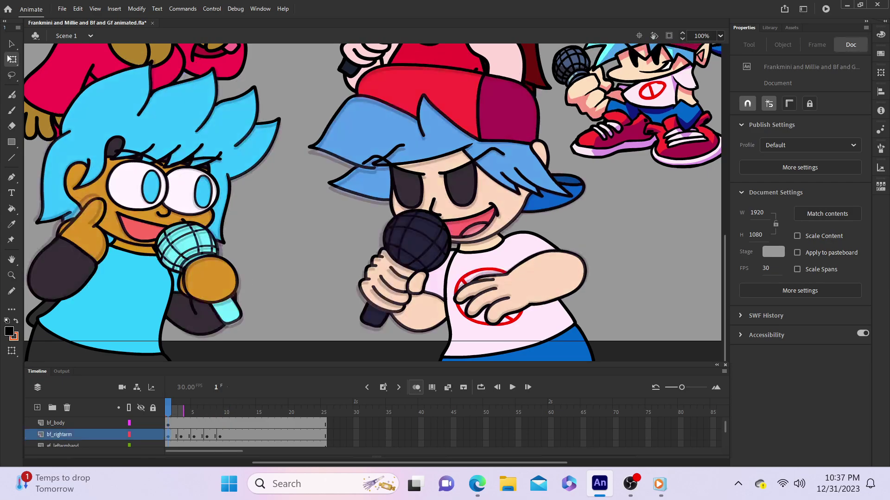
right_click(168, 434)
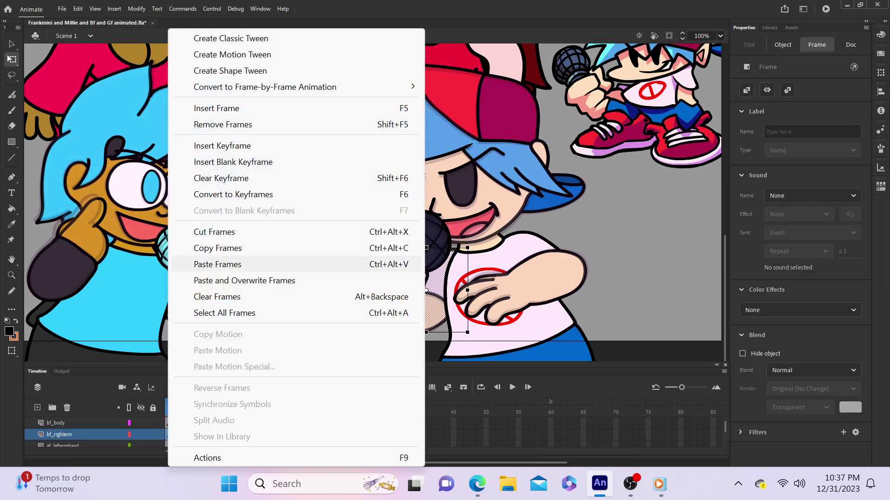
left_click(217, 248)
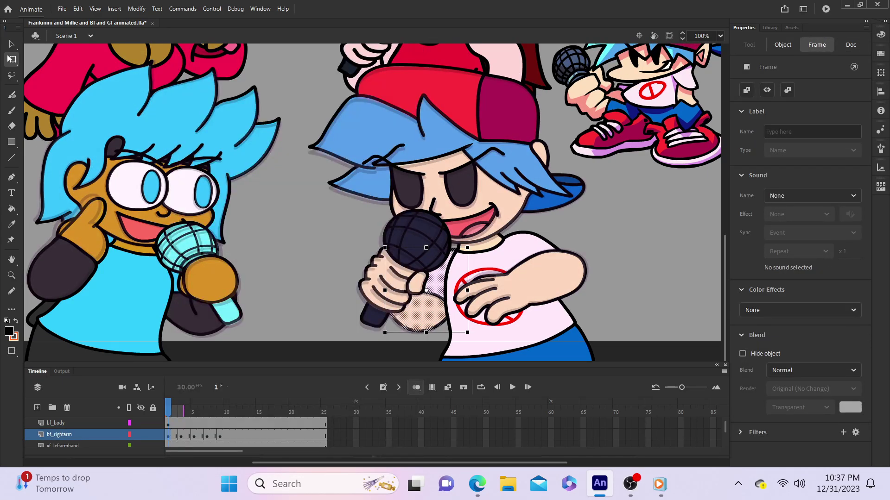
left_click(259, 435)
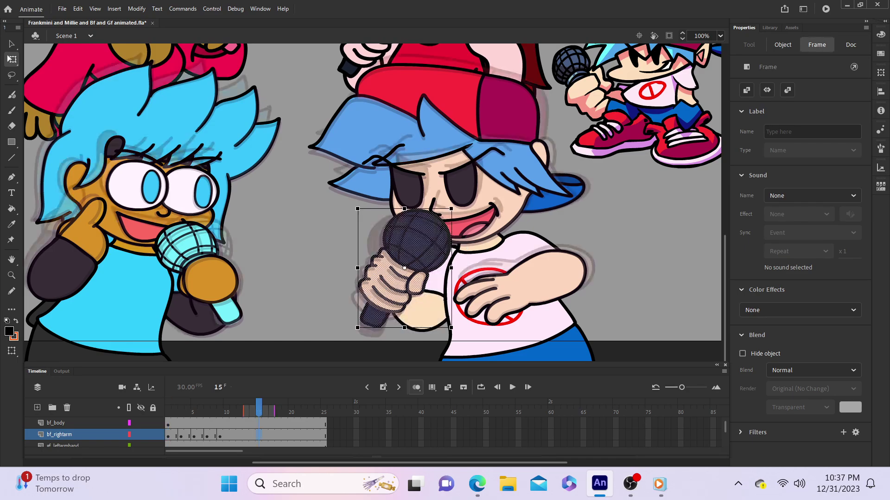
left_click_drag(258, 409, 252, 409)
key("period")
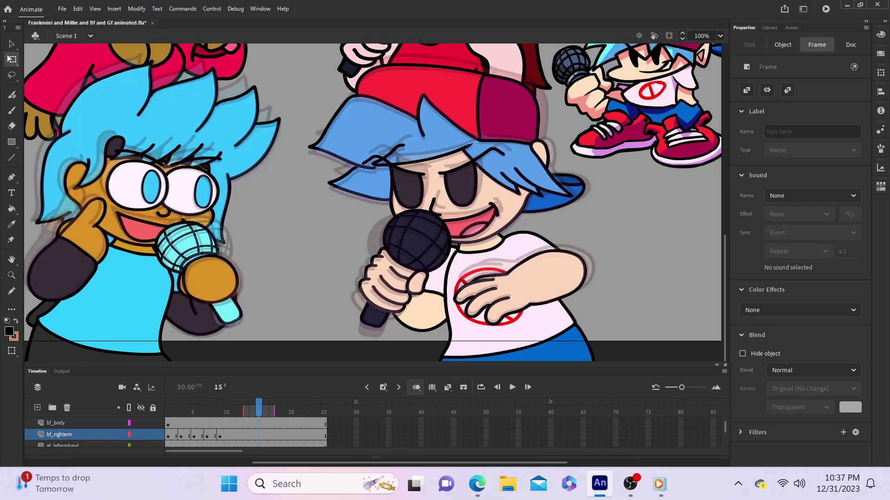
right_click(259, 434)
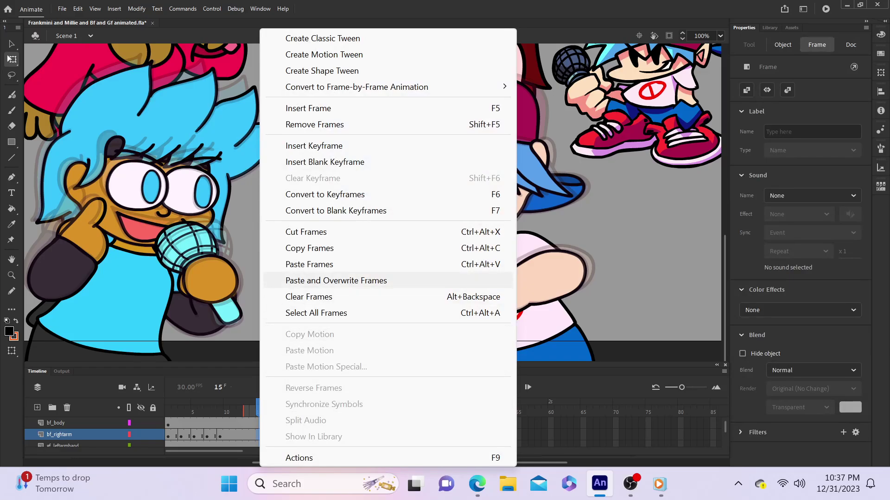
left_click(297, 372)
Step: Copy the bf_rightarm keyframe from frame 3 and paste it at frame 17
right_click(181, 434)
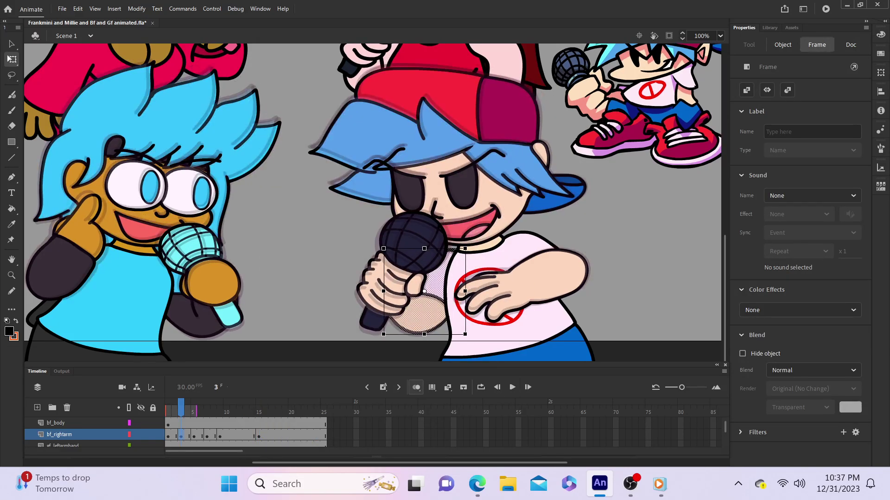
left_click(231, 249)
left_click(271, 435)
right_click(272, 434)
left_click(321, 264)
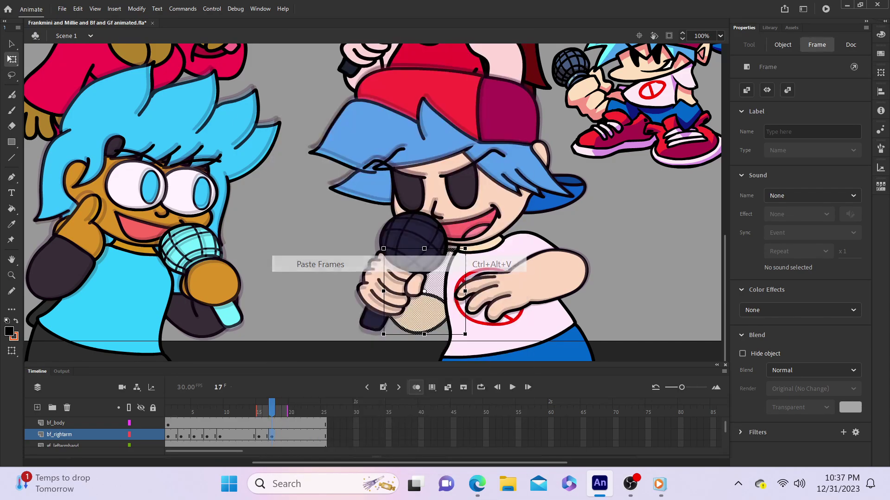
Step: Copy the bf_rightarm keyframe from frame 5 and paste it at frame 19
right_click(193, 434)
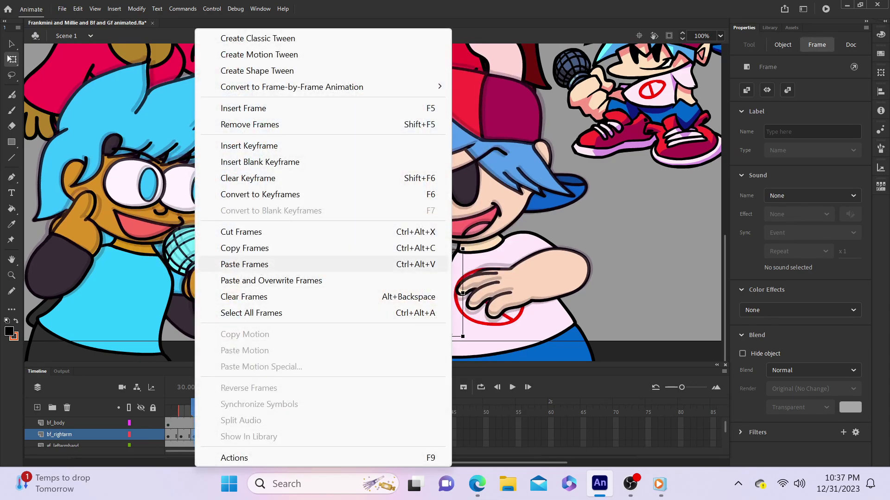
left_click(244, 248)
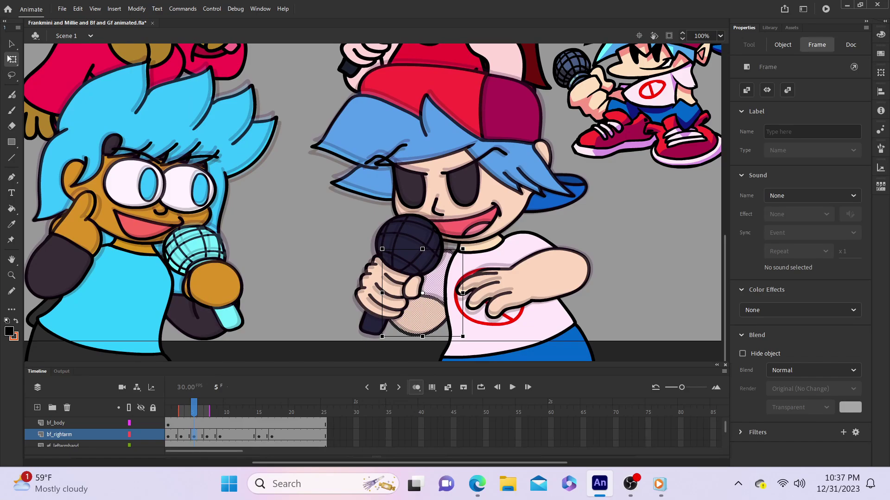
left_click(285, 435)
right_click(285, 435)
left_click(333, 264)
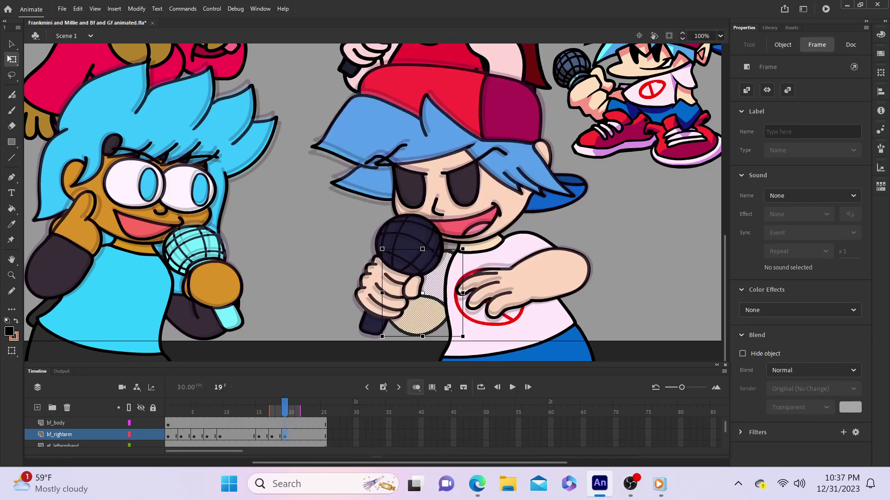
Step: Copy the bf_rightarm keyframe from frame 7 and paste it at frame 21
left_click(207, 434)
right_click(207, 435)
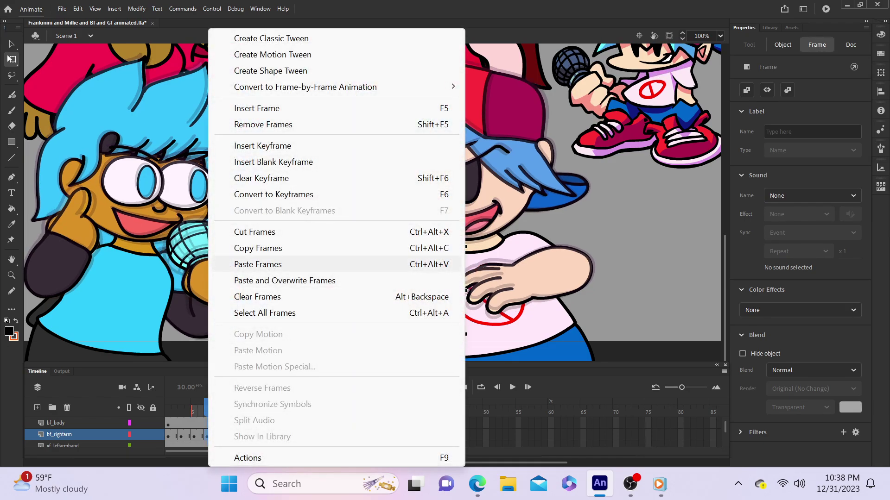
left_click(260, 248)
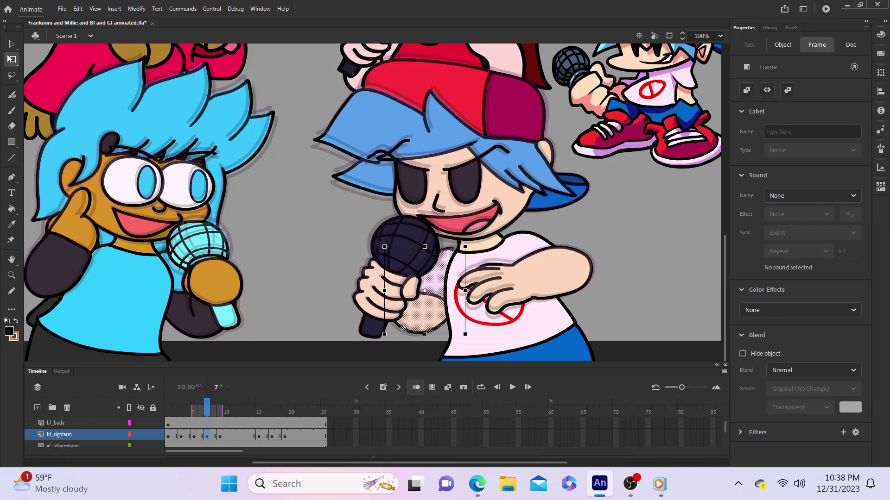
left_click(297, 435)
right_click(297, 435)
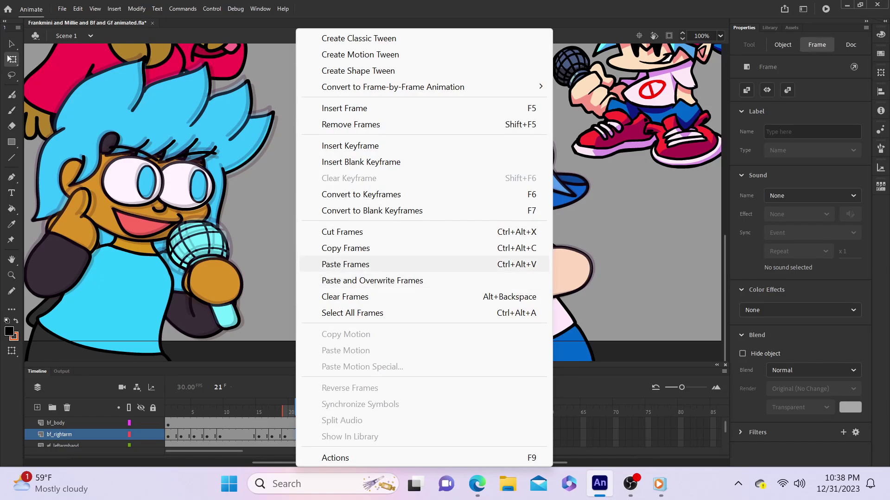
left_click(345, 264)
Step: Copy the bf_rightarm keyframe from frame 9 and paste it at frame 23
left_click(219, 435)
right_click(219, 435)
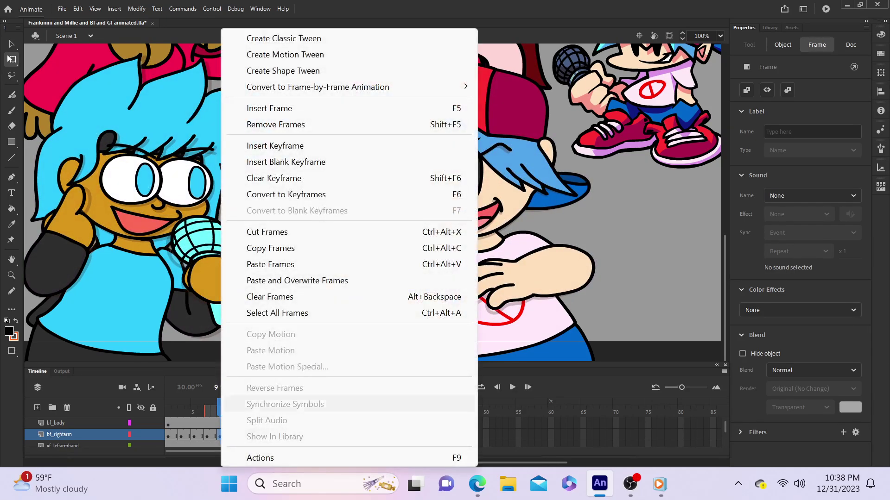
left_click(271, 248)
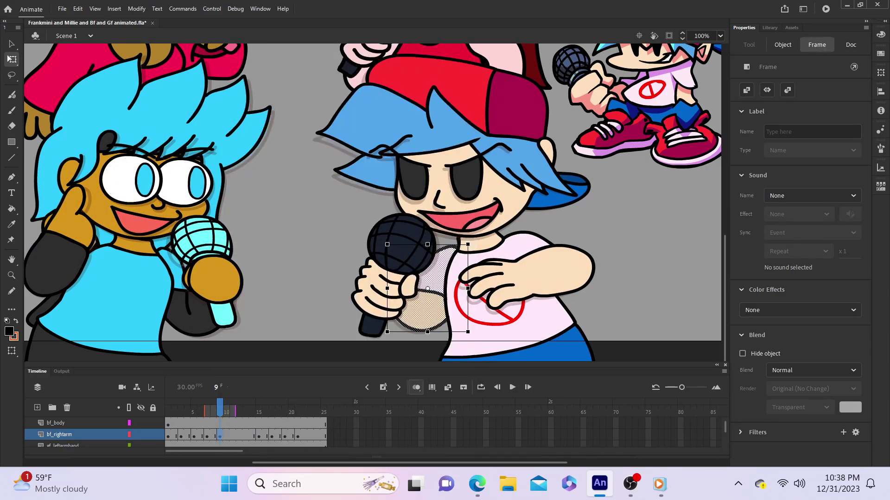
right_click(309, 435)
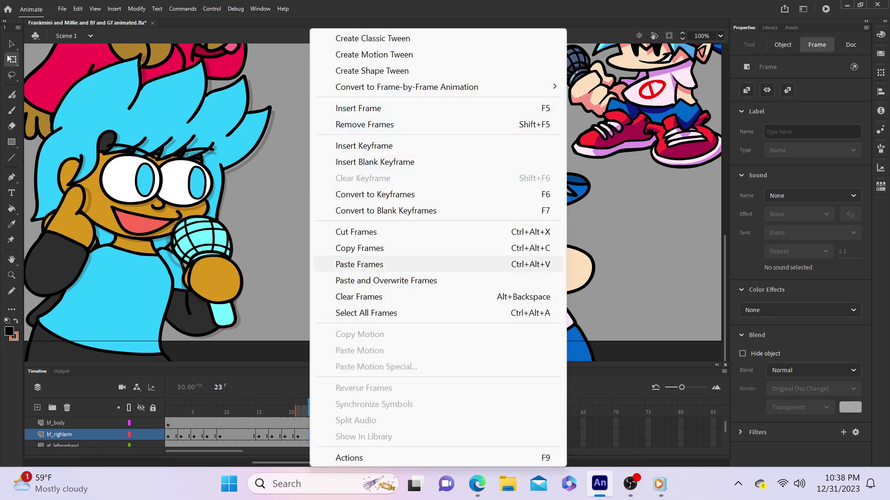
left_click(359, 264)
Step: Play the animation, then step backward and forward through its frames to check the pasted right arm poses
key("Return")
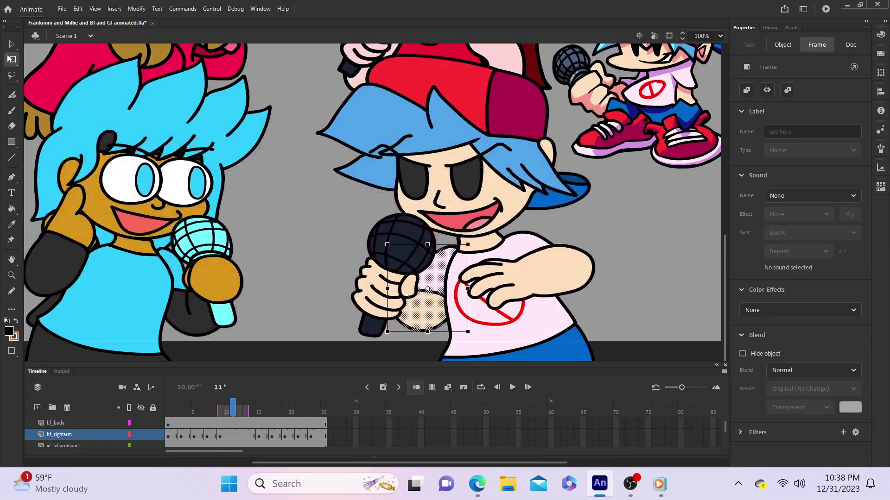
key("Return")
key("Return")
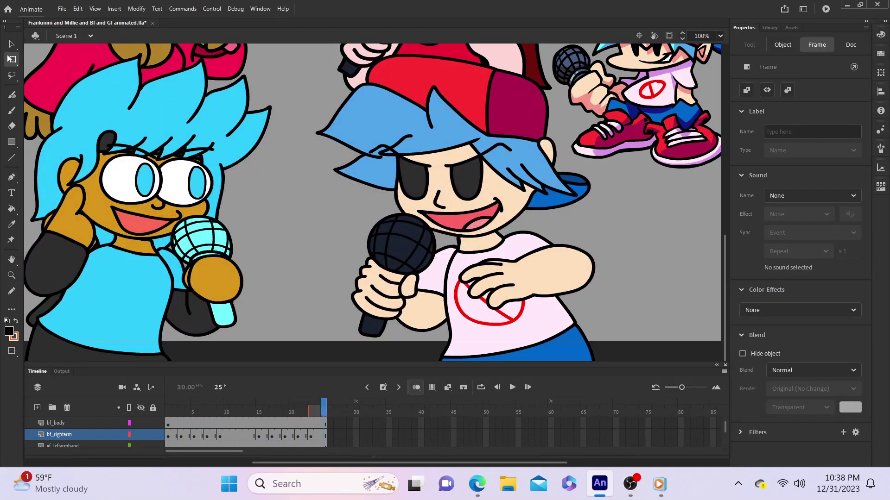
key("comma")
key("comma")
key("comma")
key("comma")
key("comma")
key("comma")
key("comma")
key("comma")
key("comma")
key("comma")
key("comma")
key("comma")
key("comma")
key("comma")
key("comma")
key("comma")
key("comma")
key("comma")
key("comma")
key("comma")
key("period")
key("period")
key("period")
key("period")
key("period")
key("period")
key("period")
key("period")
key("period")
key("period")
key("period")
key("period")
key("period")
key("period")
key("period")
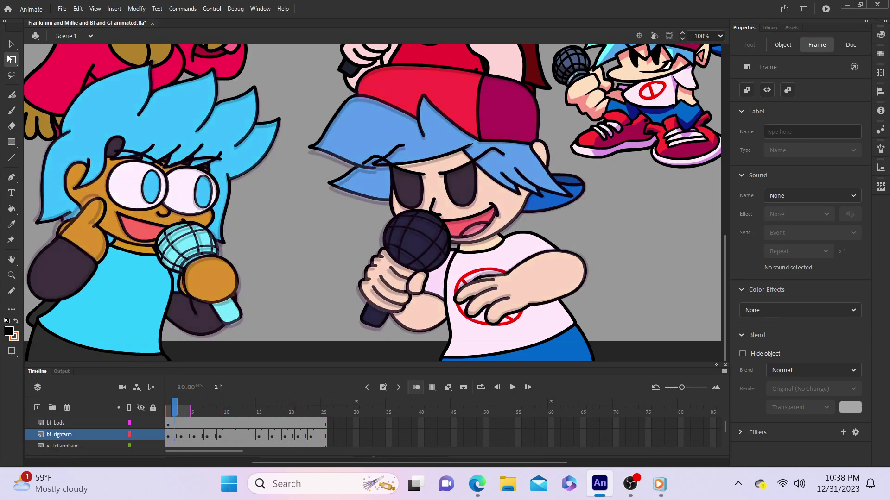
Step: Replay the full 25-frame animation several times to judge the singers' repeated bobbing motion
key("Return")
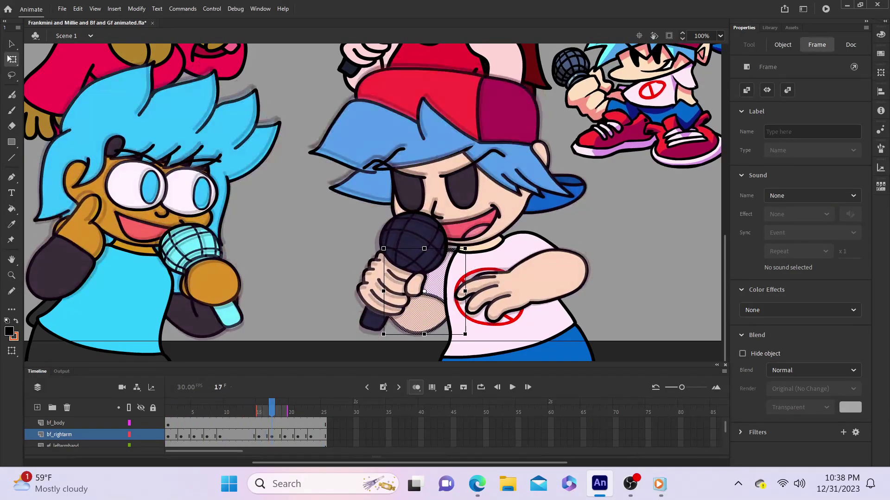
key("Return")
key("Return")
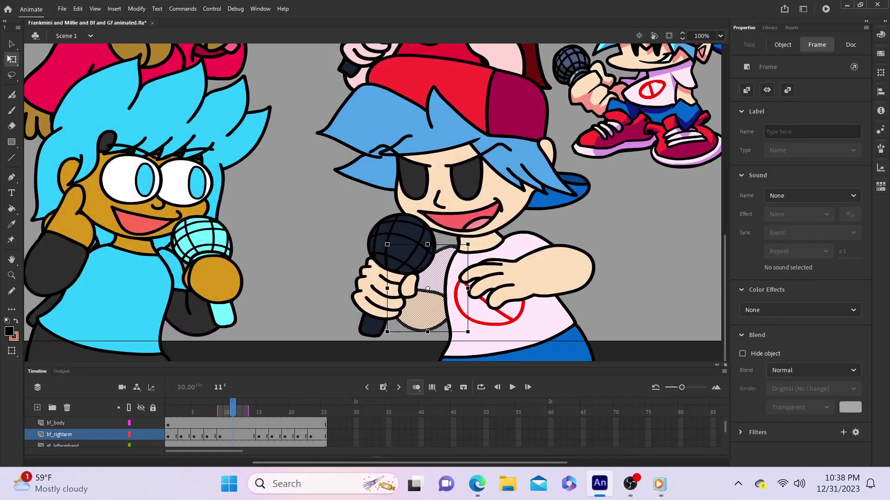
key("Return")
key("Return")
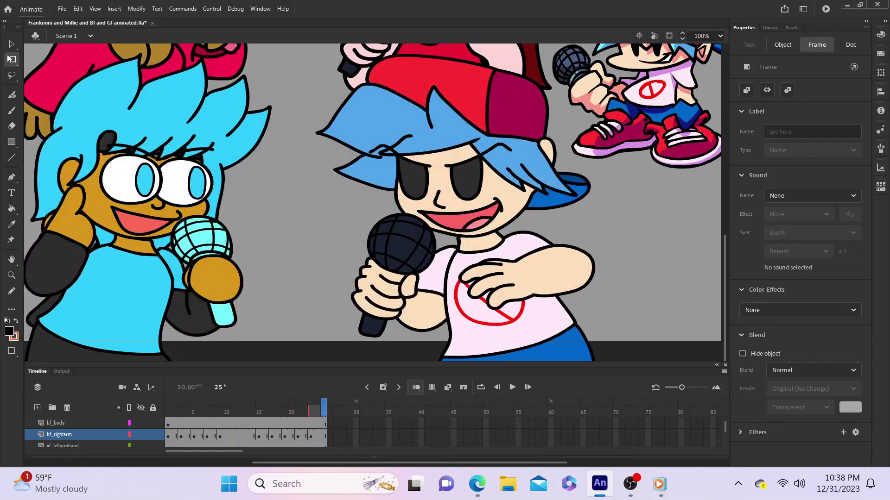
key("Return")
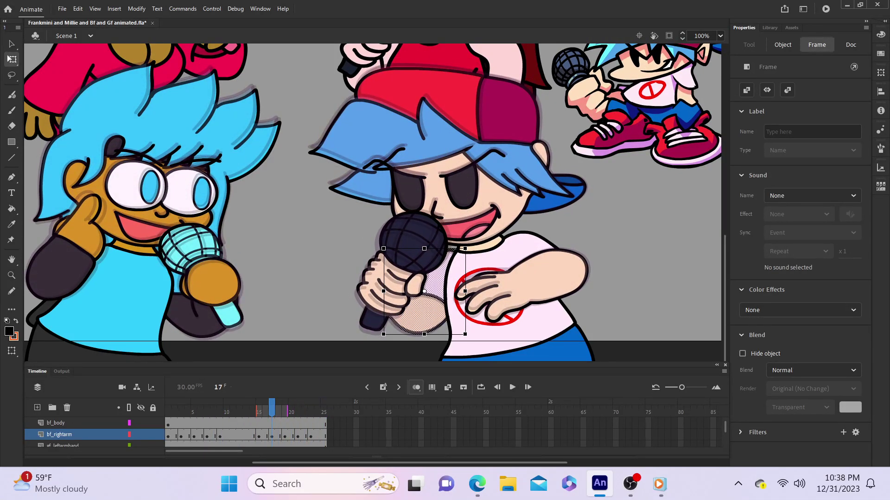
key("Return")
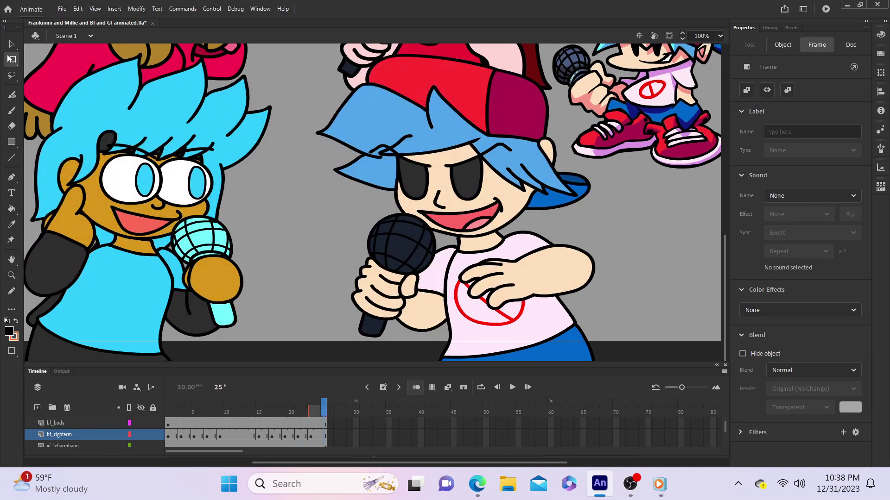
Step: Step back from frame 25 to around frame 14, step forward again, and replay to check where the second bob starts
key("comma")
key("comma")
key("comma")
key("comma")
key("comma")
key("comma")
key("comma")
key("comma")
key("comma")
key("comma")
key("comma")
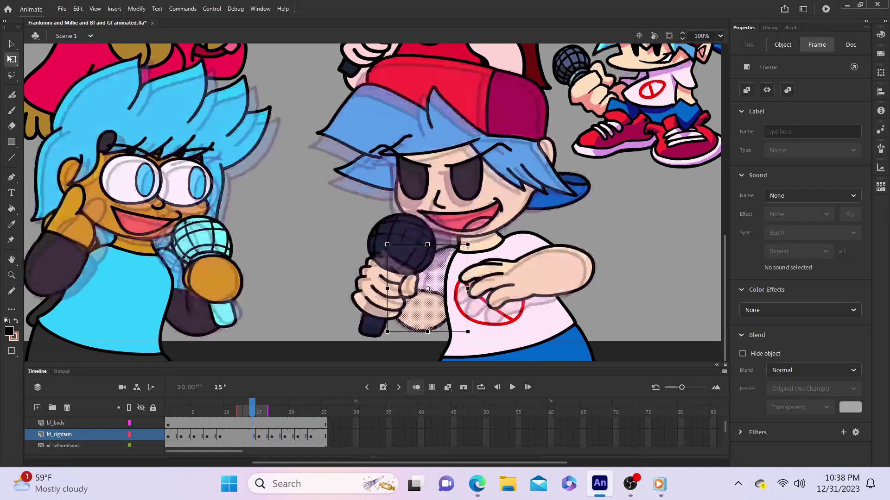
key("period")
key("period")
key("period")
key("period")
key("period")
key("Return")
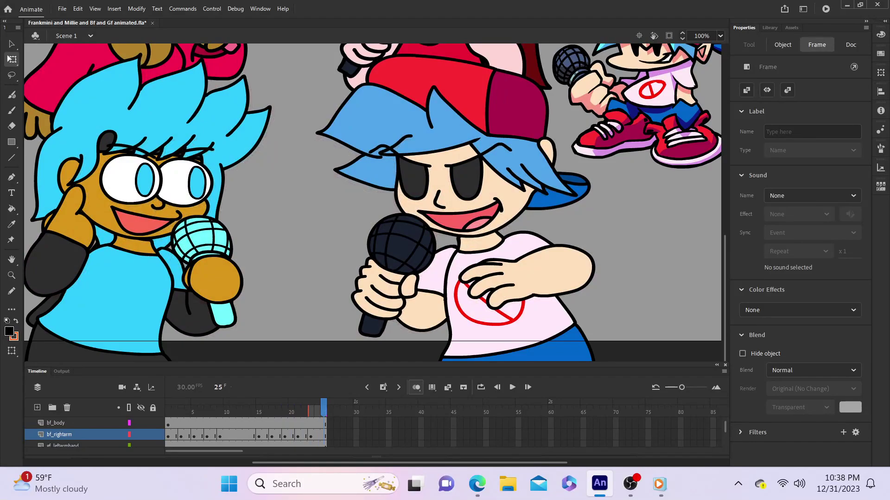
key("Return")
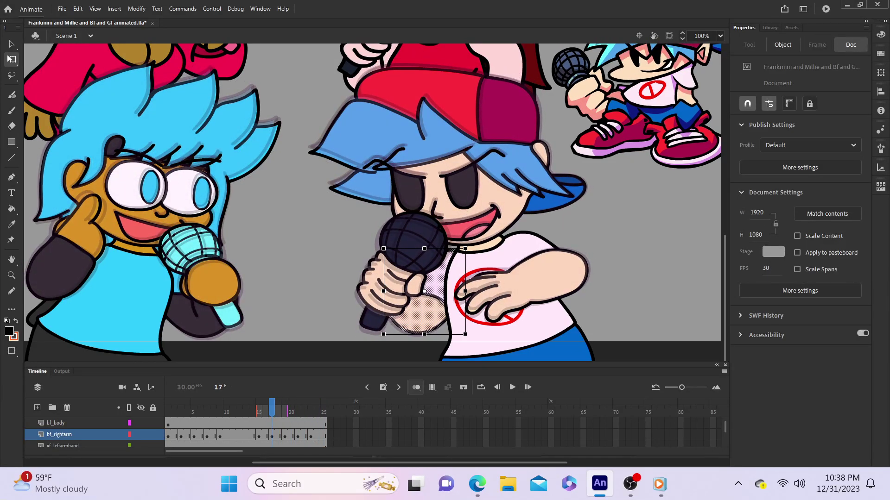
left_click(659, 484)
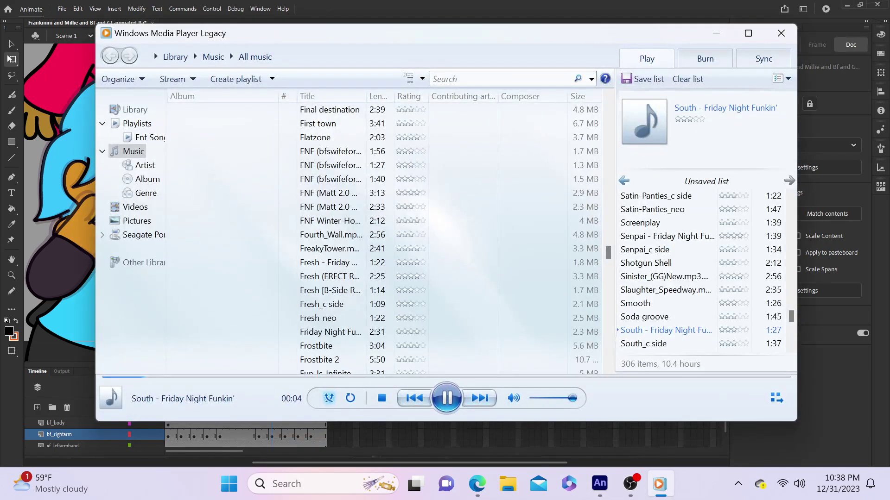
left_click(660, 484)
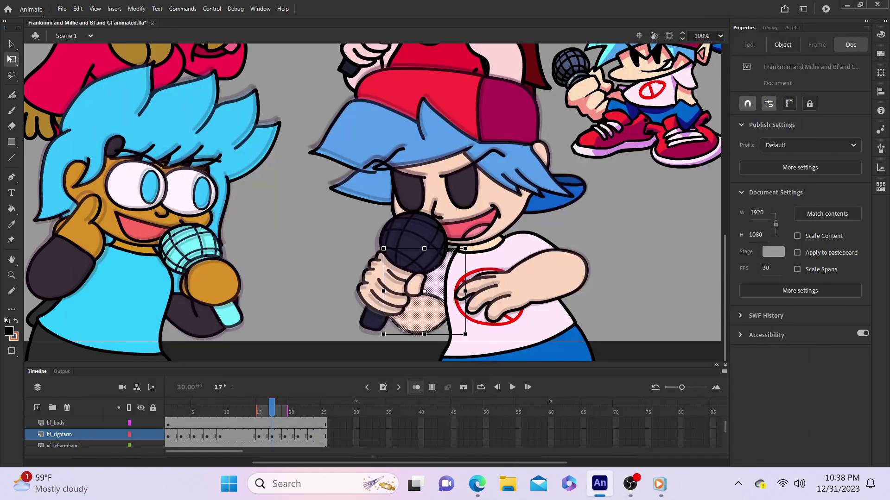
Step: Bring the bf_face and bf_head layers into view and play the animation once more
scroll(177, 432, "up", 2)
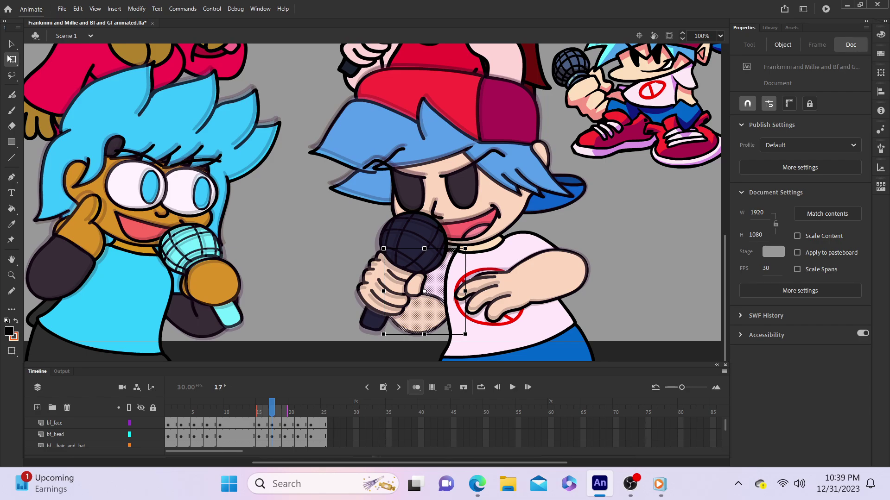
key("Return")
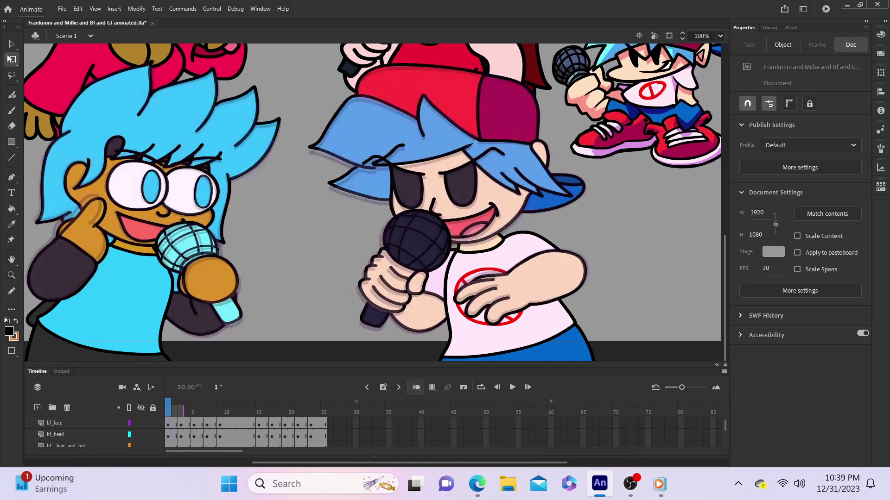
Step: Play the singers' animation several times, then return the playhead to frame 1
key("Return")
key("Return")
key("Return")
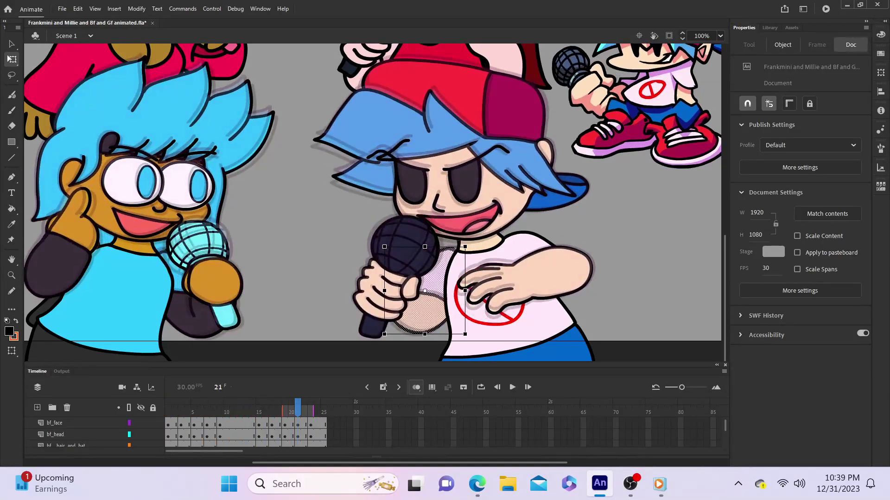
left_click_drag(323, 408, 162, 413)
Step: Bring the frankmini_head and frankmini_body layers into view and step between frames 1 and 3 to check the head's motion
scroll(93, 433, "down", 5)
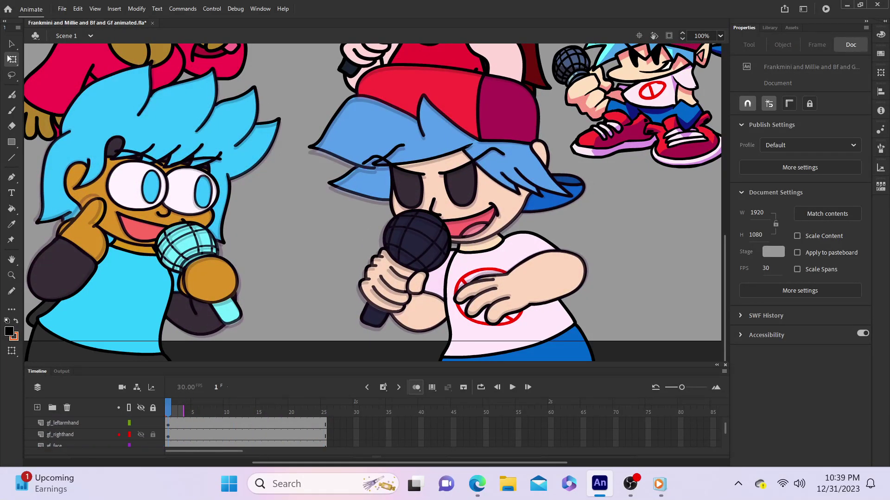
scroll(92, 433, "down", 5)
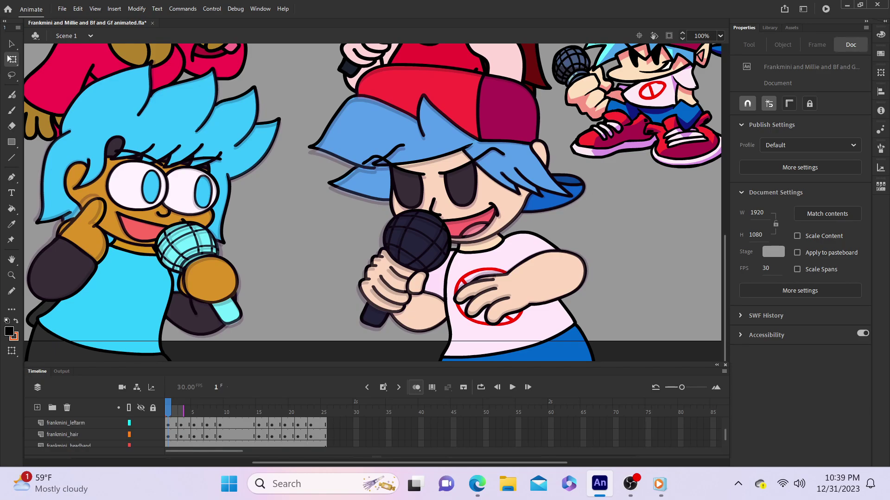
scroll(93, 433, "up", 1)
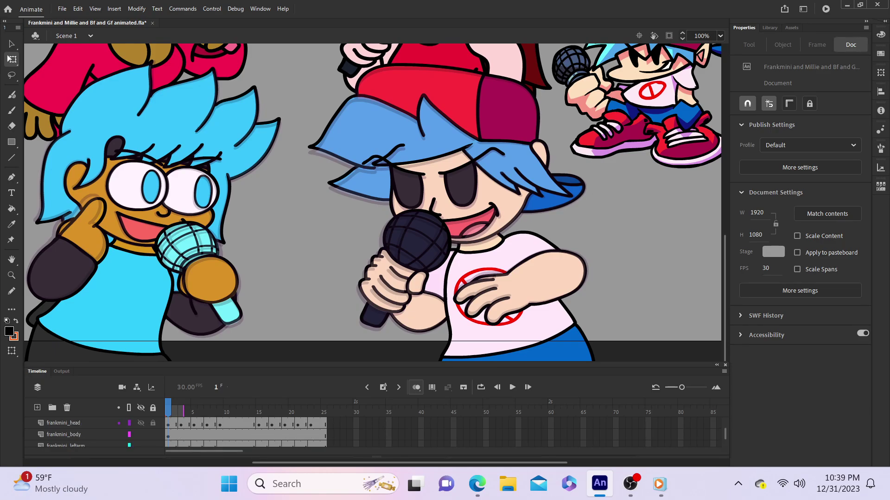
key(".")
key(".")
key(".")
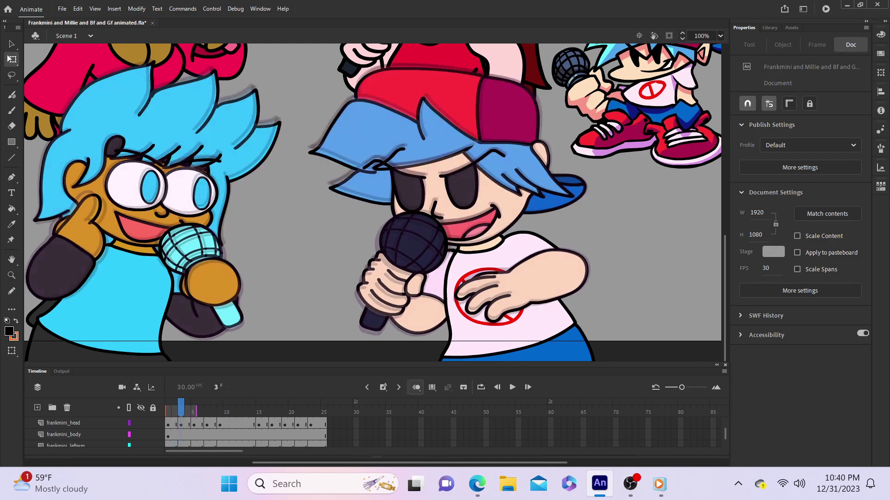
key("comma")
key(".")
key(".")
Step: Switch to Windows Media Player Legacy, skip ahead to the track 21 Green Eggs, and return to Animate
left_click(659, 484)
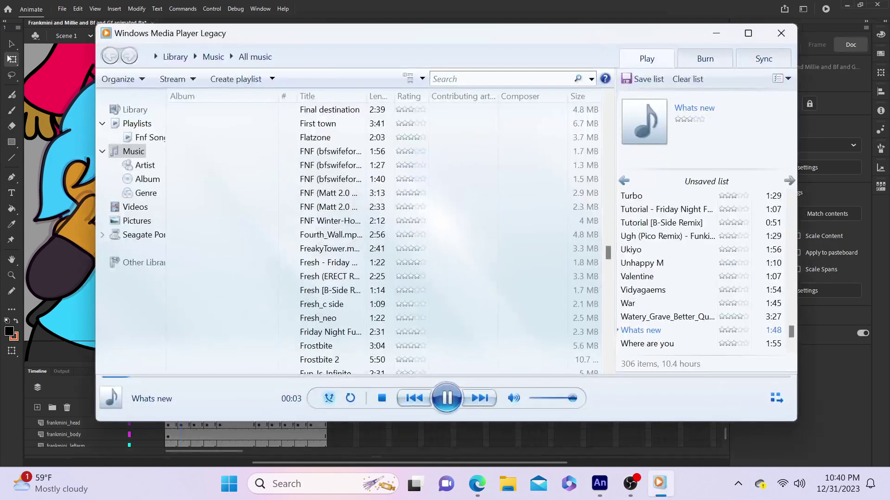
left_click(479, 398)
left_click(479, 398)
left_click(480, 398)
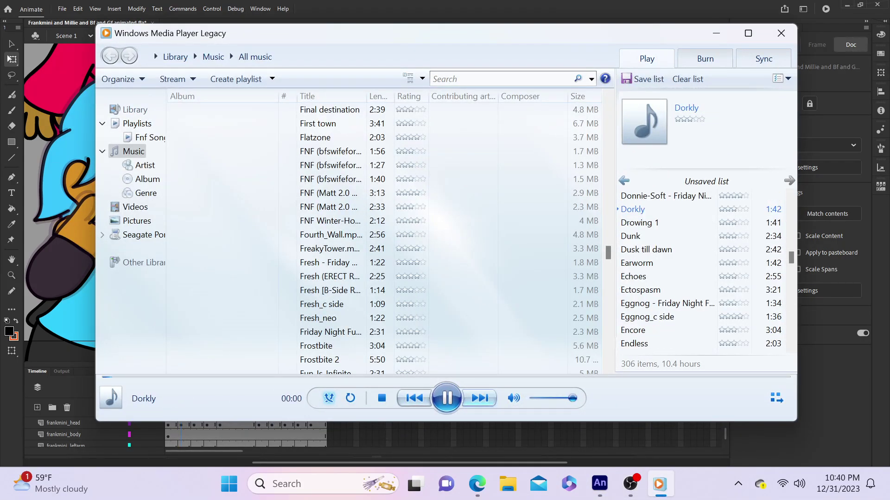
left_click(479, 398)
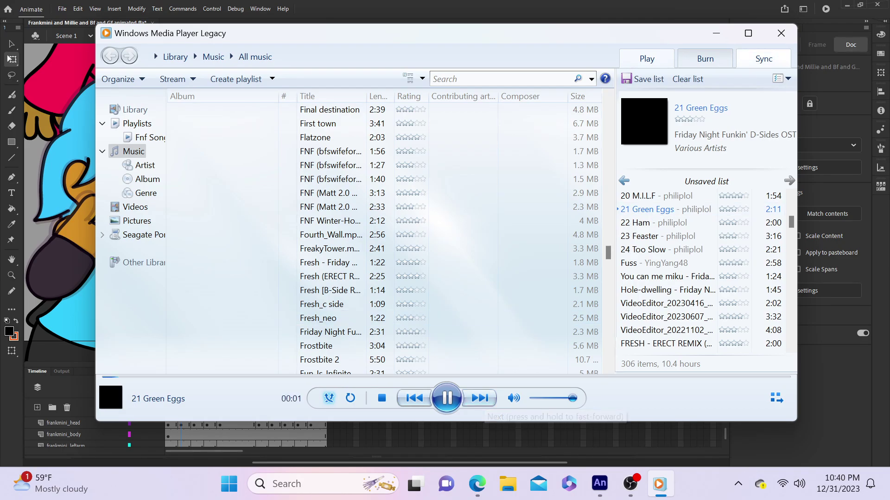
left_click(716, 33)
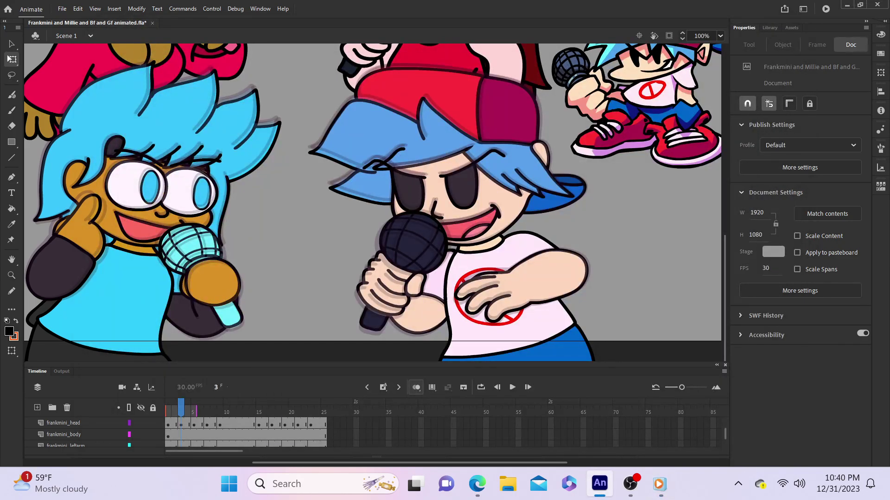
Step: Step back and forth through frames 1 to 5 to compare the singers' opening poses
key("comma")
key("period")
key("period")
key("comma")
key("comma")
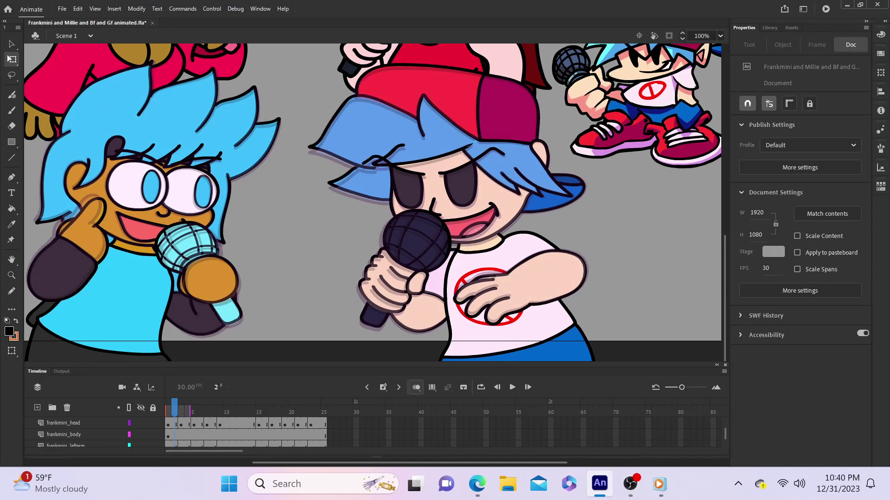
key("period")
key("comma")
key("period")
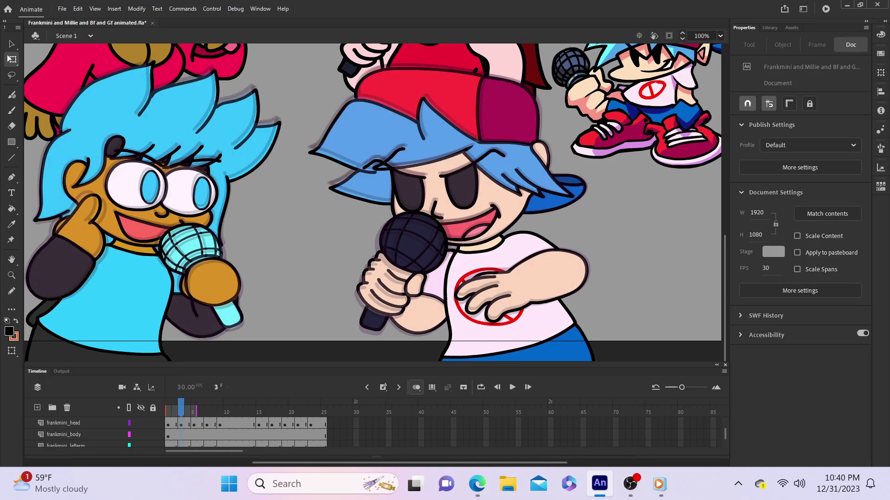
key("period")
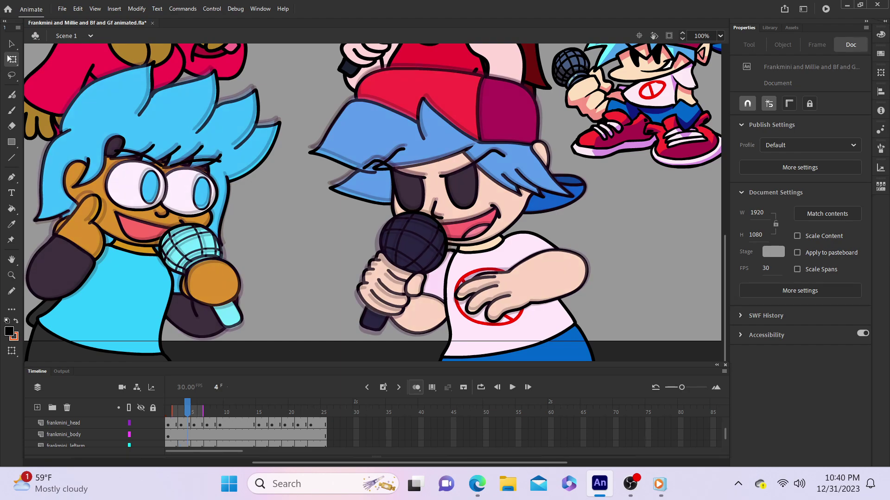
key("comma")
key("period")
key("period")
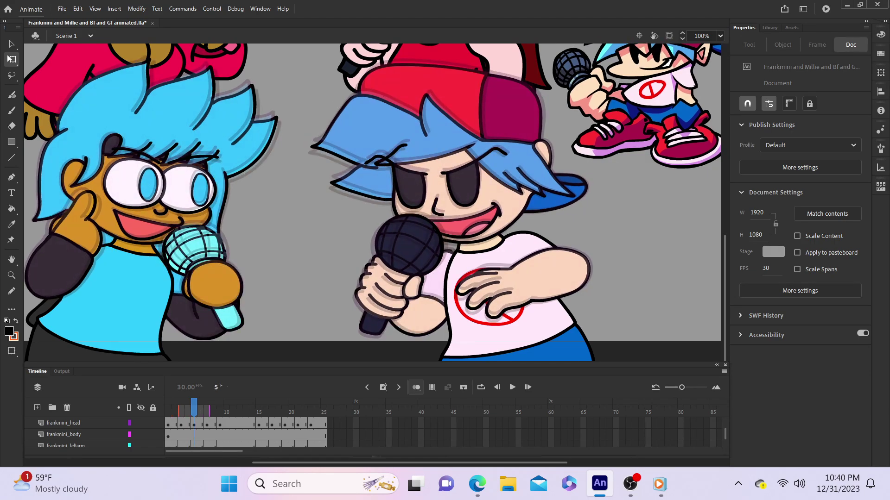
Step: Step forward from frame 5 to frame 9, comparing frames 8 and 9 to examine the end of the first bob
key(".")
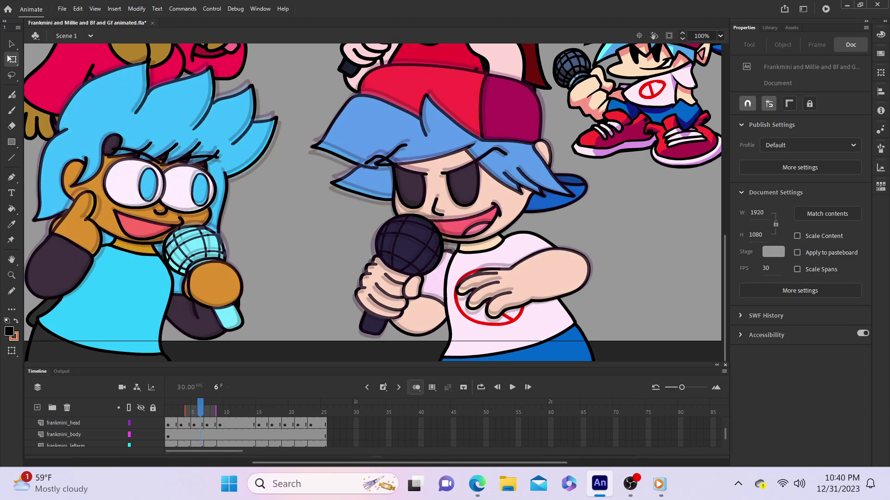
key(".")
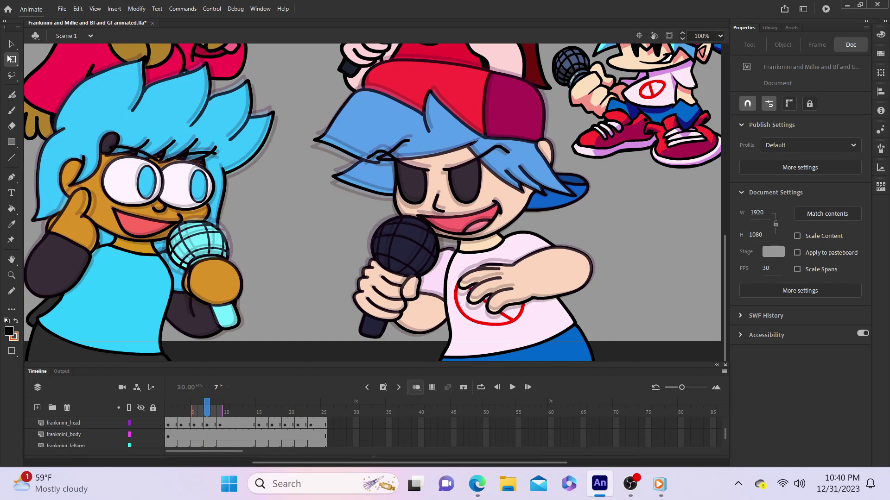
key(".")
key(".")
key(".")
key(".")
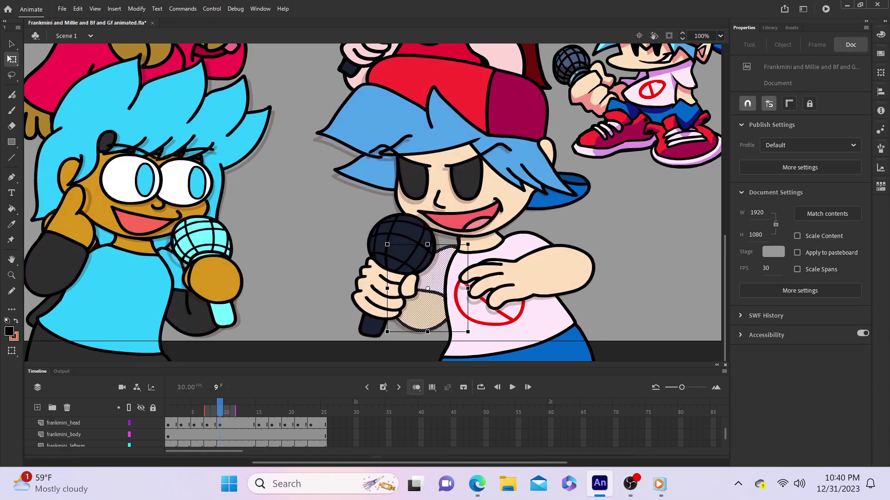
key(".")
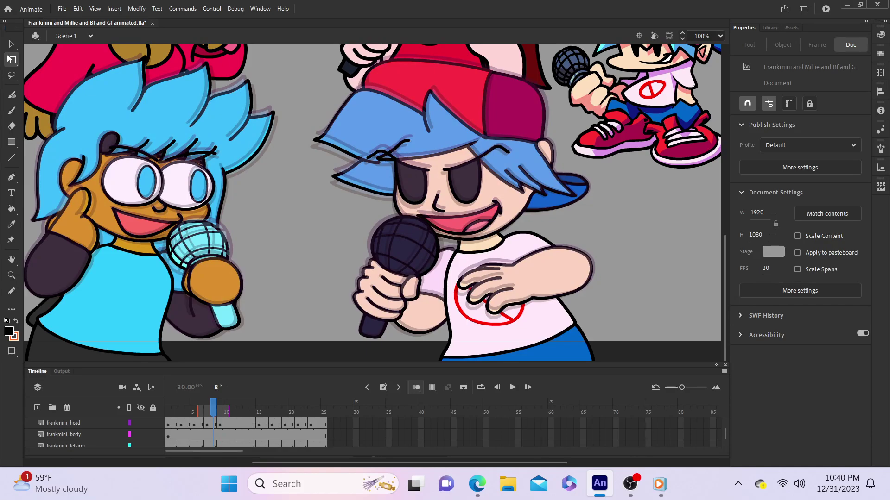
key(".")
key("period")
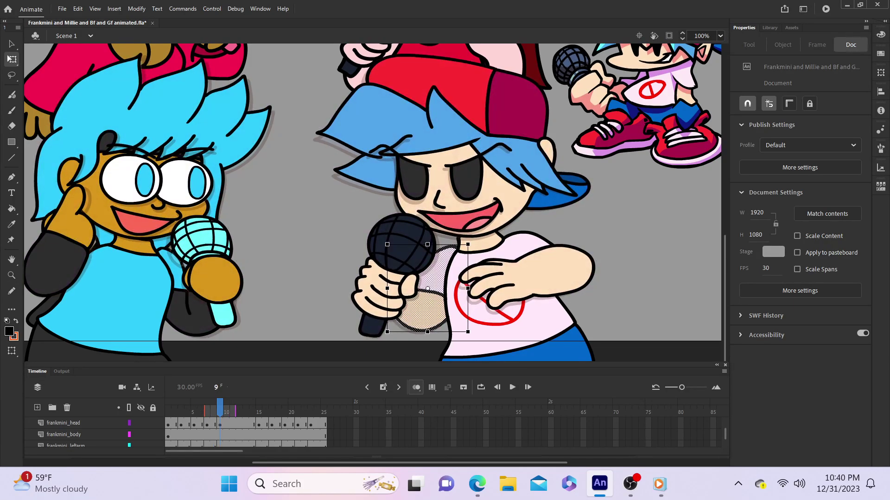
Step: Step back to frame 1 and advance frame by frame to frame 9 to review the first bob again
key("comma")
key("comma")
key("comma")
key("comma")
key("comma")
key("comma")
key("comma")
key("comma")
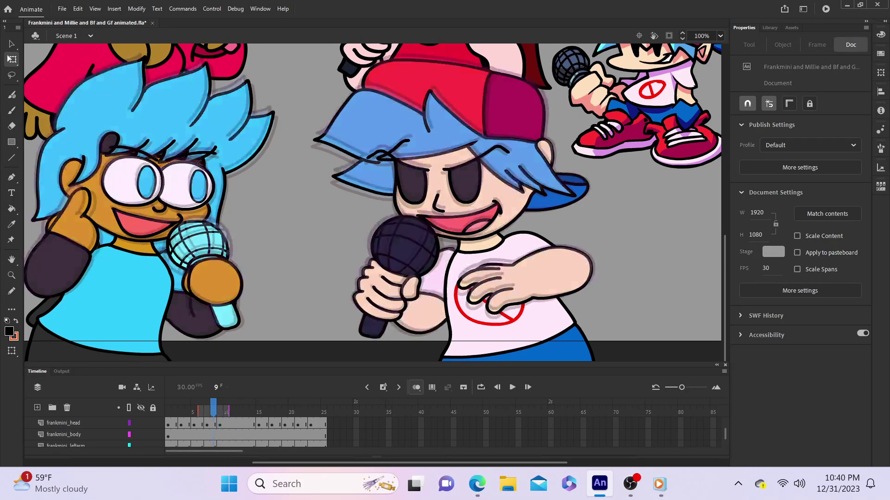
key("period")
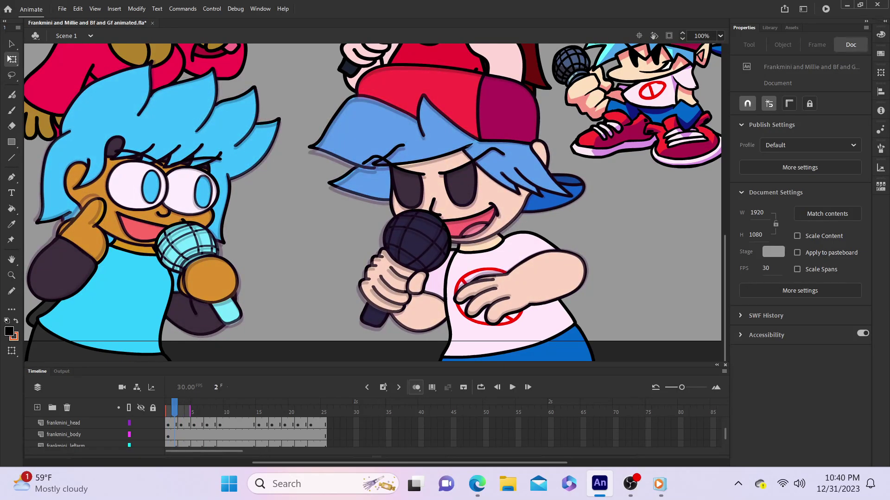
key("period")
key("period")
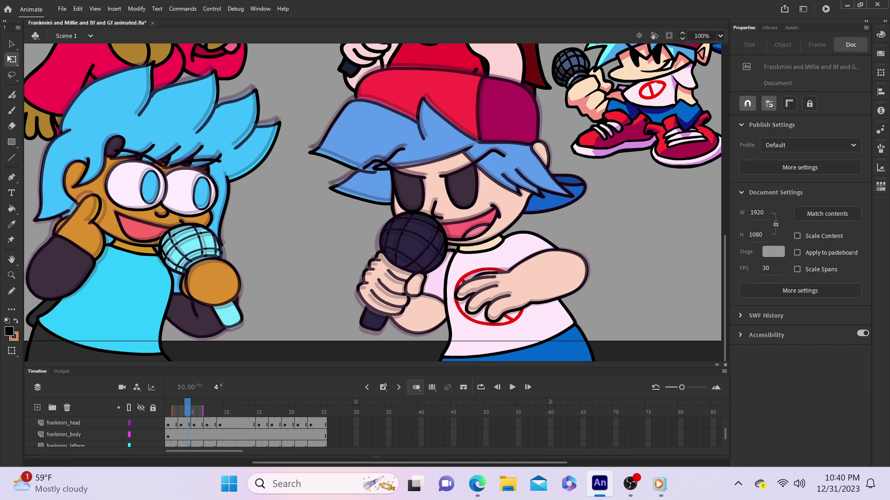
key("period")
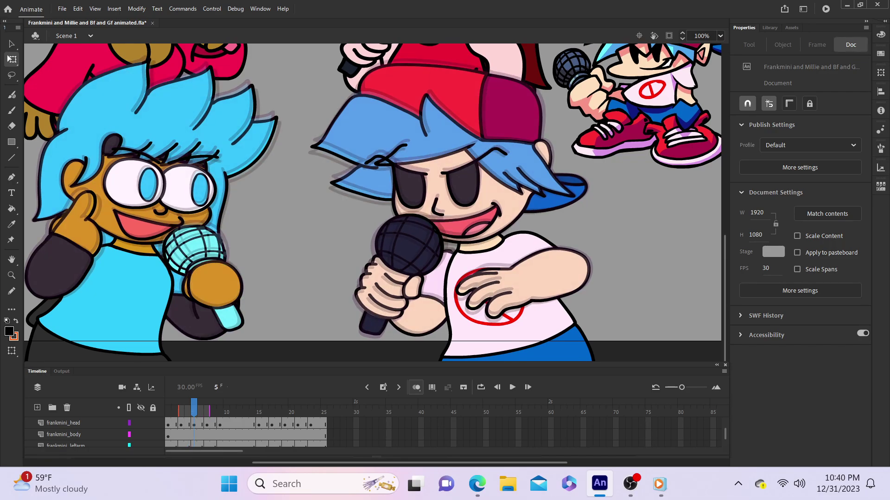
key("period")
left_click(527, 383)
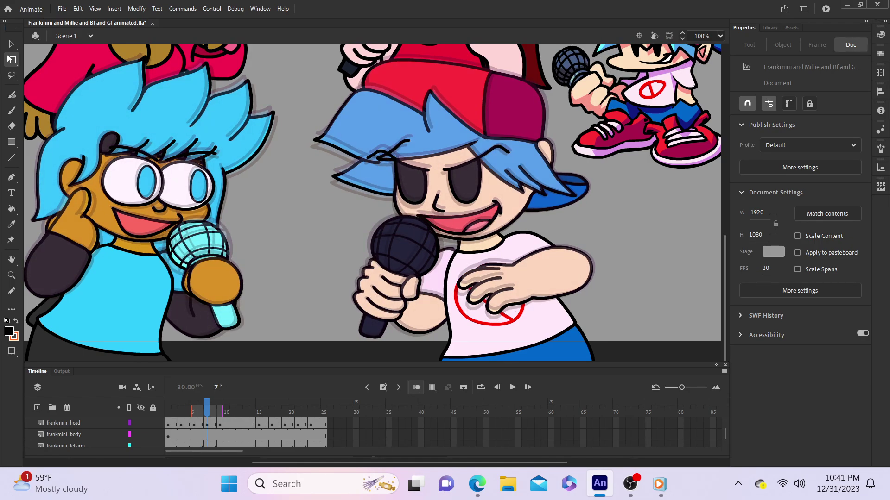
key("period")
key("period")
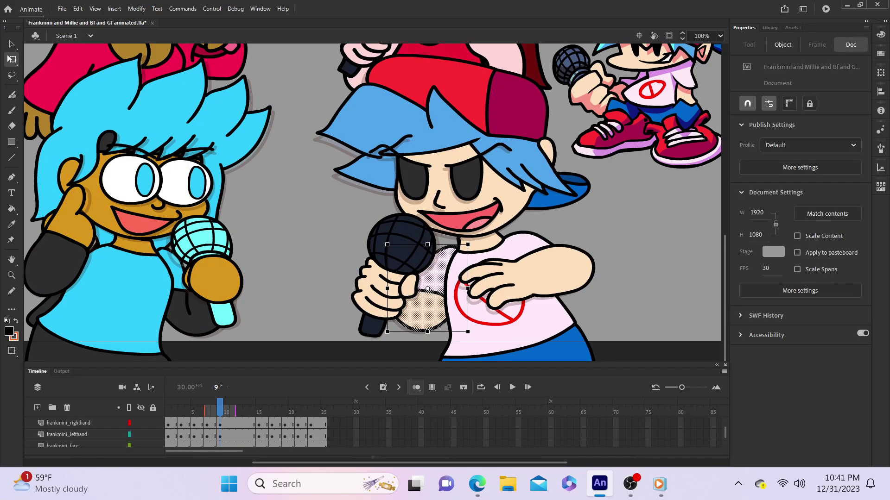
Step: Bring the fnf_test and bf_lefthand layers into view, step through to frame 14, and return to frame 7 to examine the held pose
scroll(95, 434, "up", 6)
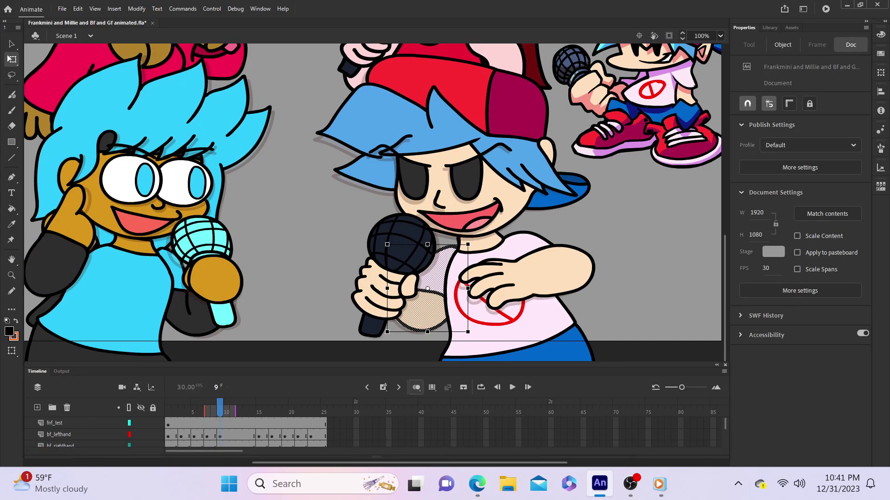
key("comma")
key("comma")
key("comma")
key("comma")
key("period")
key("period")
key("period")
key("period")
key("period")
key("period")
key("period")
key("period")
key("period")
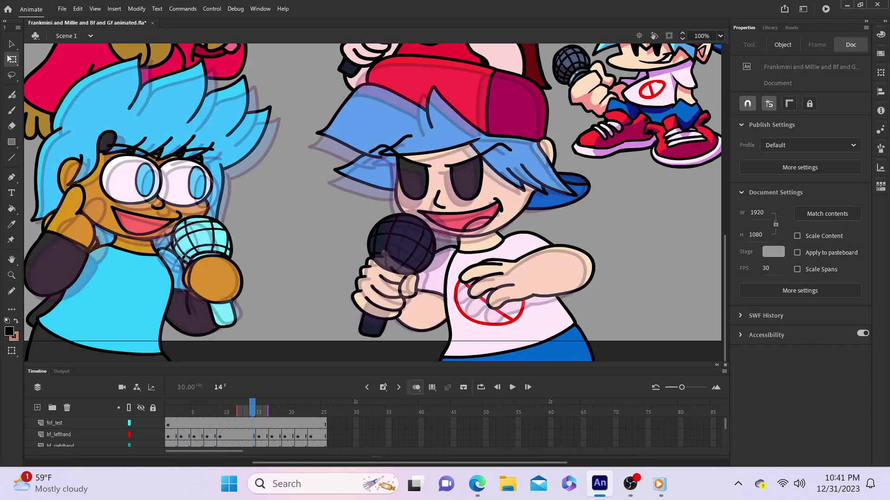
key("comma")
key("comma")
key("comma")
key("comma")
key("comma")
key("comma")
key("comma")
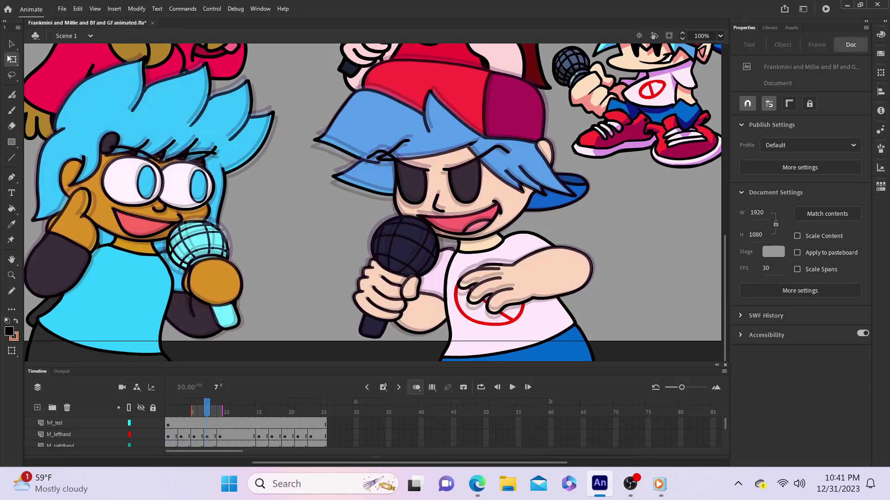
Step: Look through the frankmini and millie layers in the timeline to compare which ones have keyframes
scroll(93, 435, "down", 5)
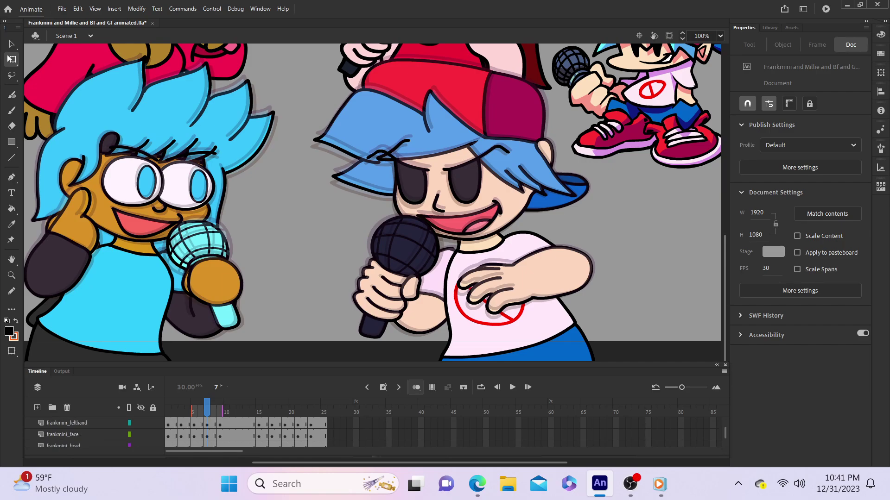
scroll(92, 434, "down", 10)
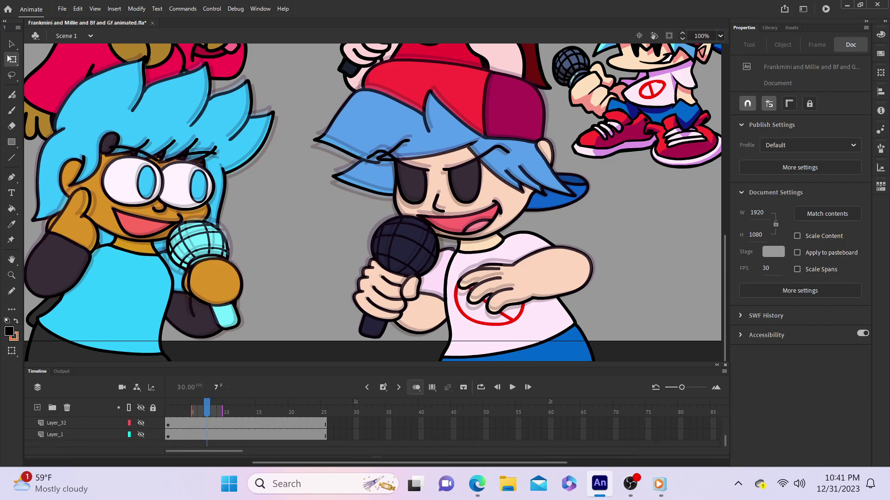
scroll(93, 435, "up", 5)
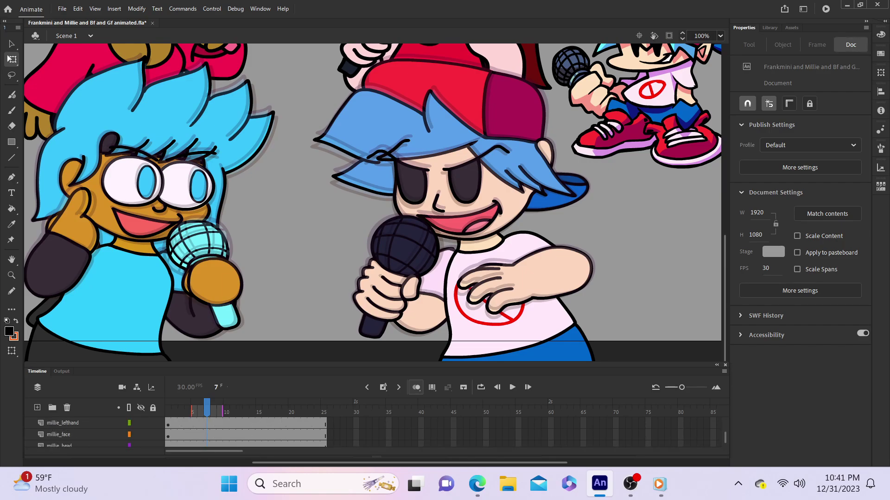
scroll(92, 434, "up", 2)
left_click_drag(207, 408, 258, 408)
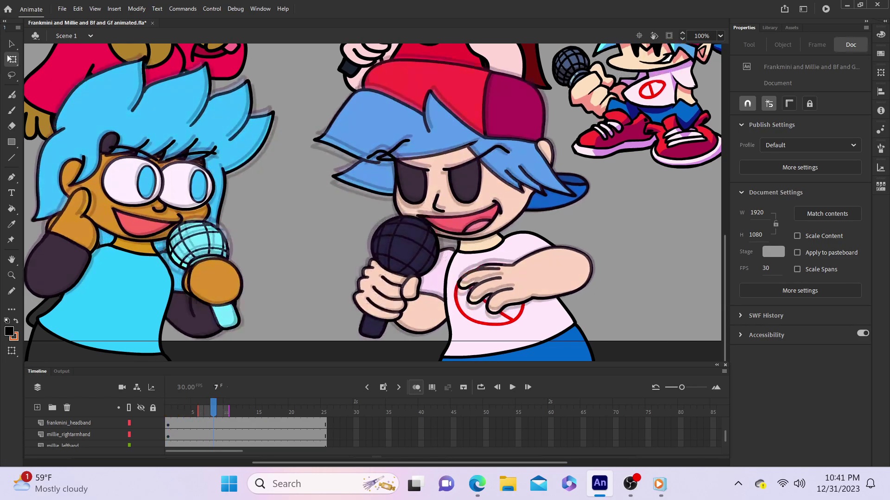
scroll(70, 433, "down", 3)
scroll(69, 433, "down", 1)
scroll(69, 433, "up", 4)
scroll(70, 433, "down", 3)
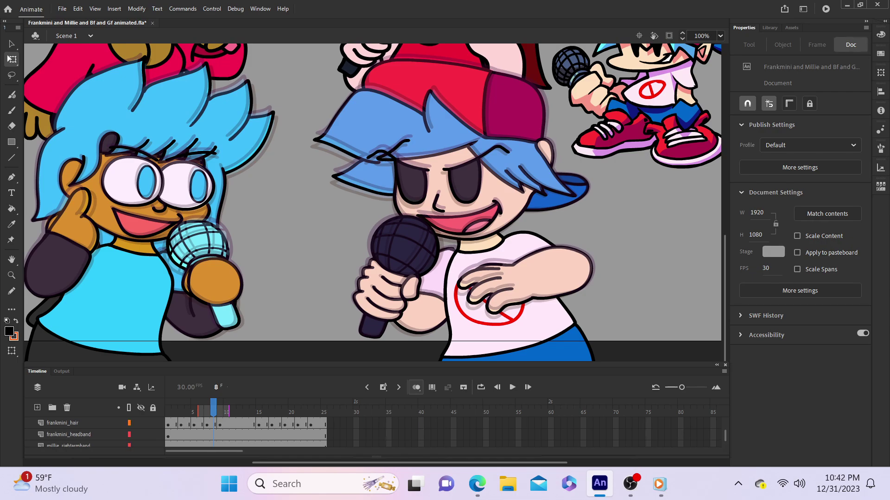
scroll(69, 433, "up", 1)
Step: Play the animation again, bring the frankmini_head layer into view, and advance to frame 5
key("Return")
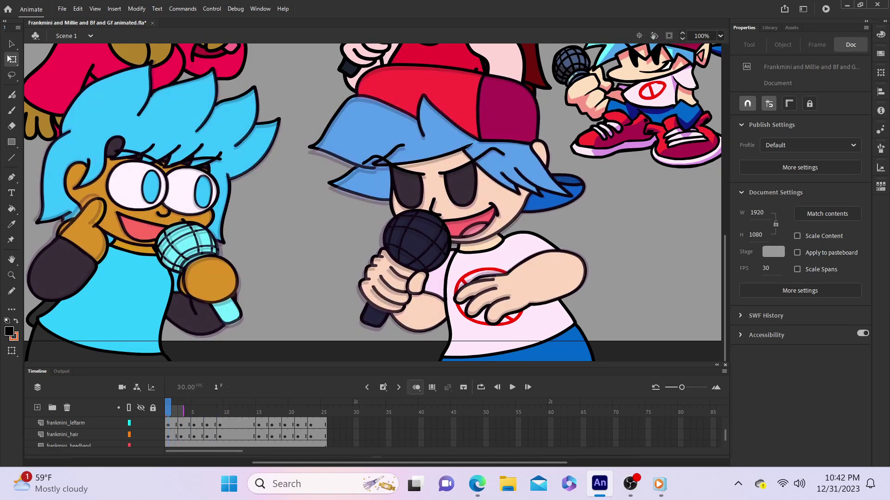
scroll(69, 433, "up", 2)
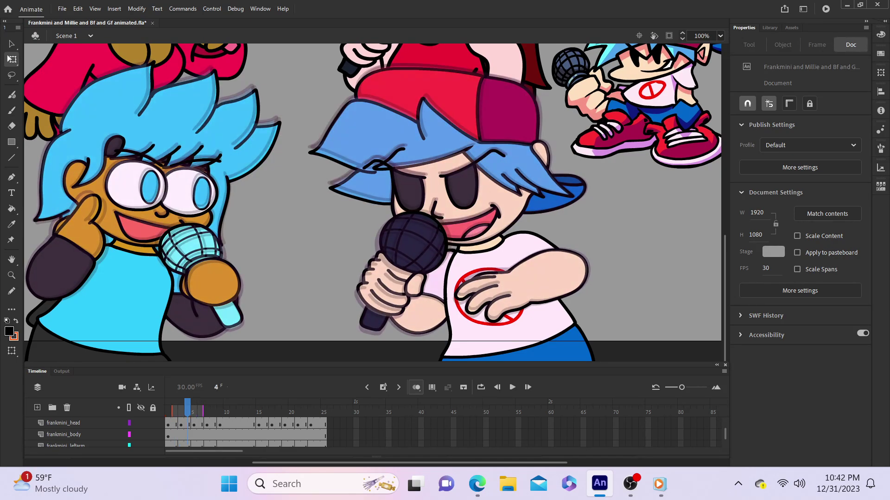
key("period")
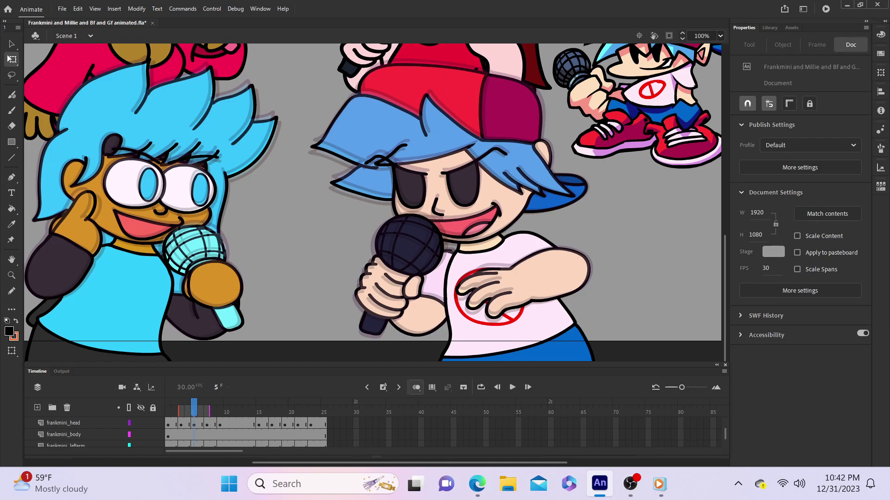
Step: Step back and forth between frames 5 and 7 to compare the singers' neighbouring poses
key("period")
key("period")
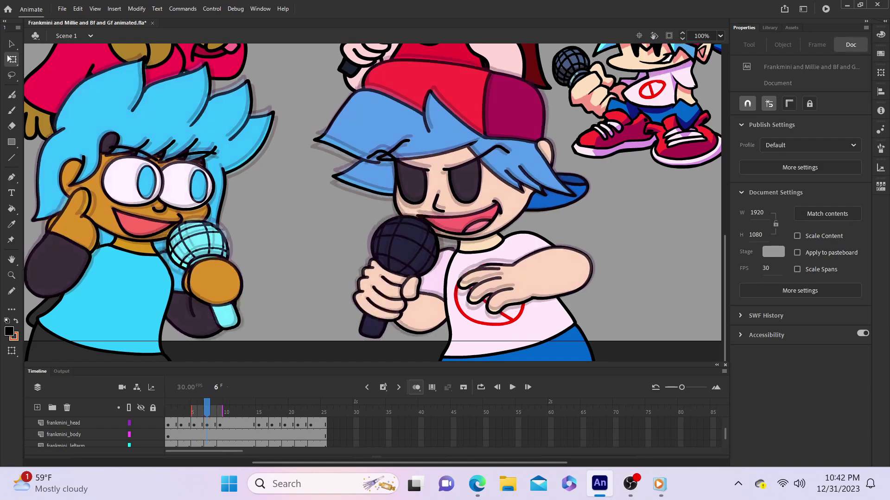
key("comma")
key("period")
key("comma")
key("period")
Step: Switch to Windows Media Player, skip songs until 15 Philly Nice plays, and return to the animation
left_click(660, 484)
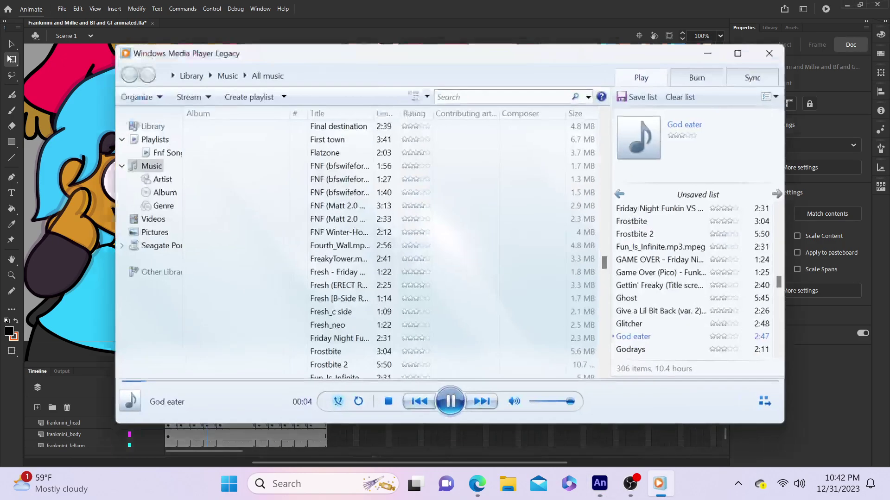
left_click(480, 398)
left_click(479, 398)
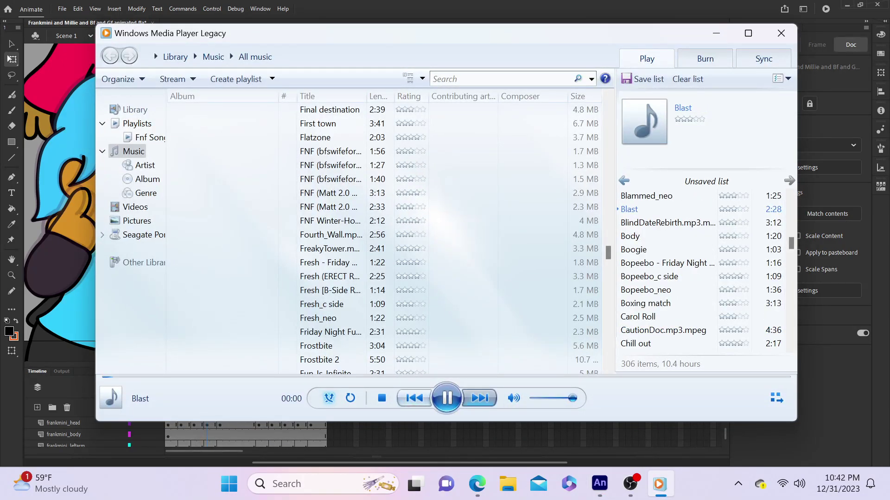
left_click(480, 398)
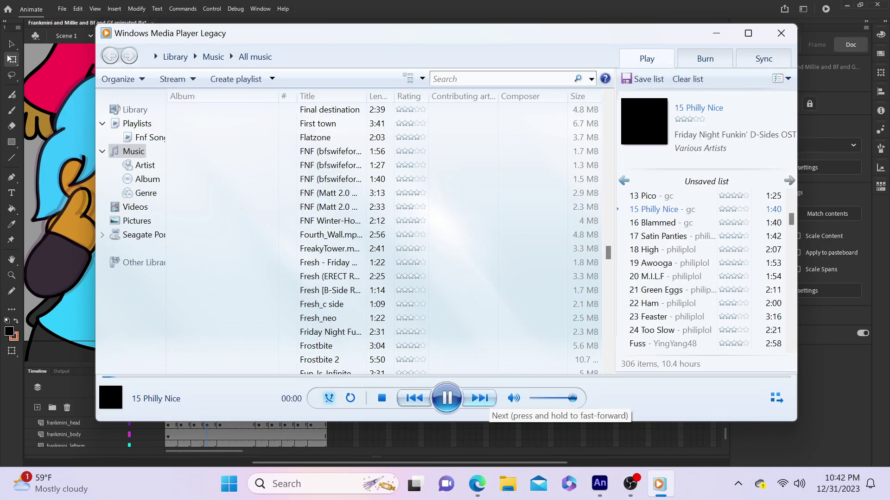
left_click(715, 32)
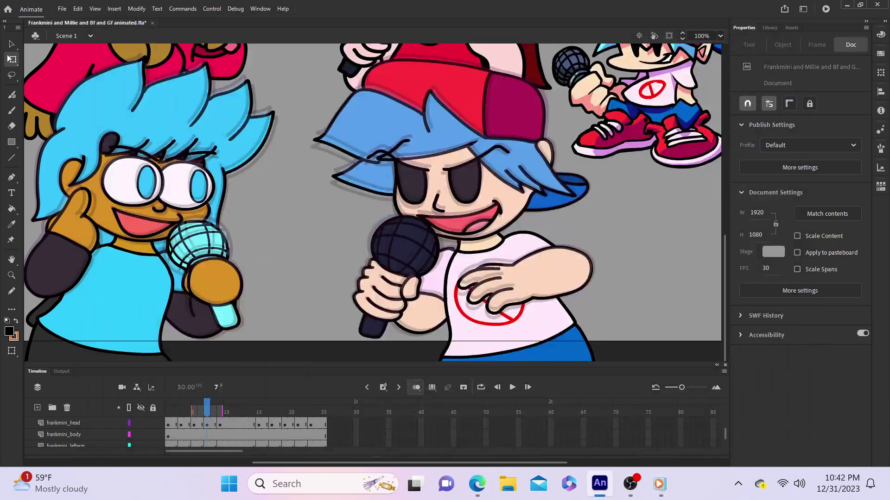
Step: Advance frame by frame to frame 15 to review the held pose, and play the animation through to frame 3
key("period")
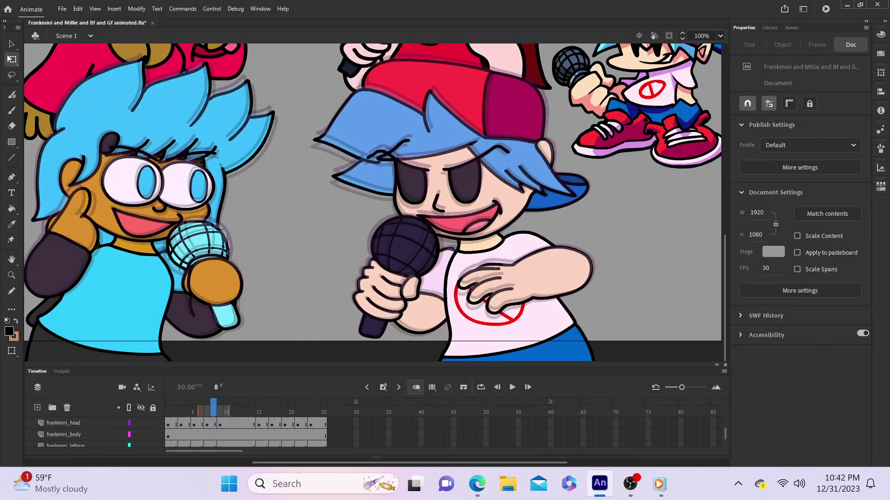
key("period")
key("period")
key("period")
key("period")
key("period")
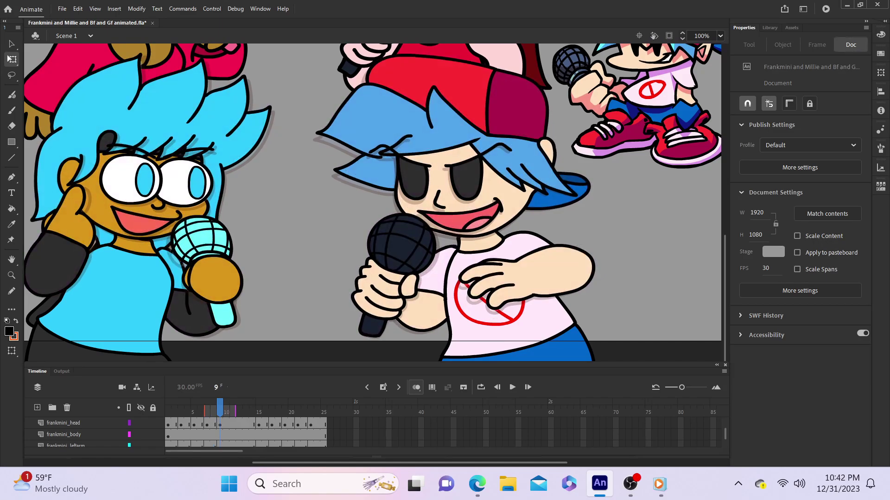
key("period")
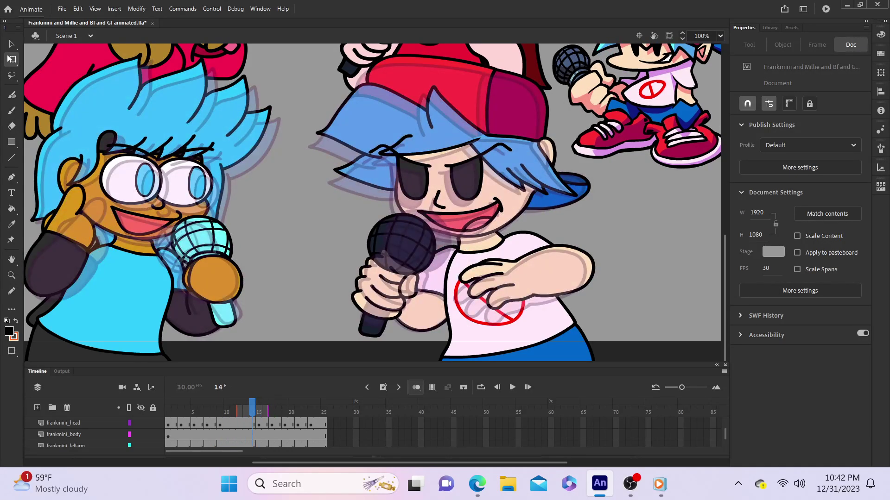
key("period")
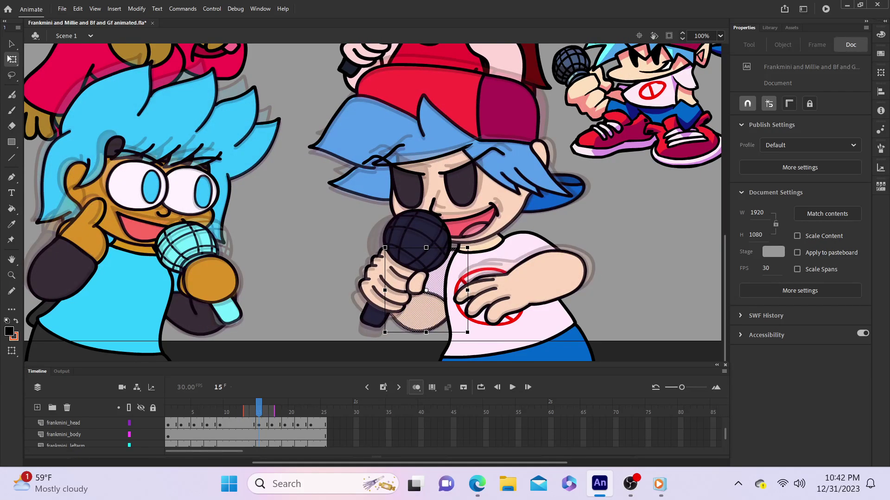
key("Return")
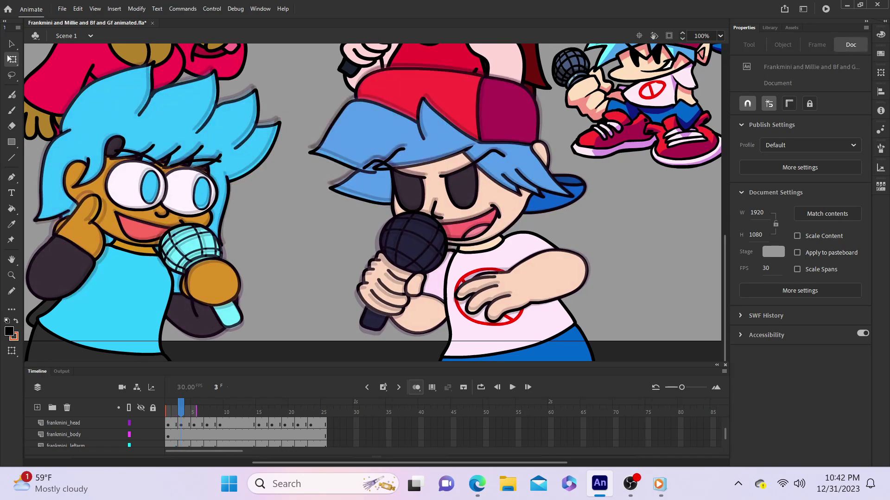
Step: Try narrowing the frankmini_body torso at frame 3 to a width of 319.3, comparing it with the original shape
left_click(181, 434)
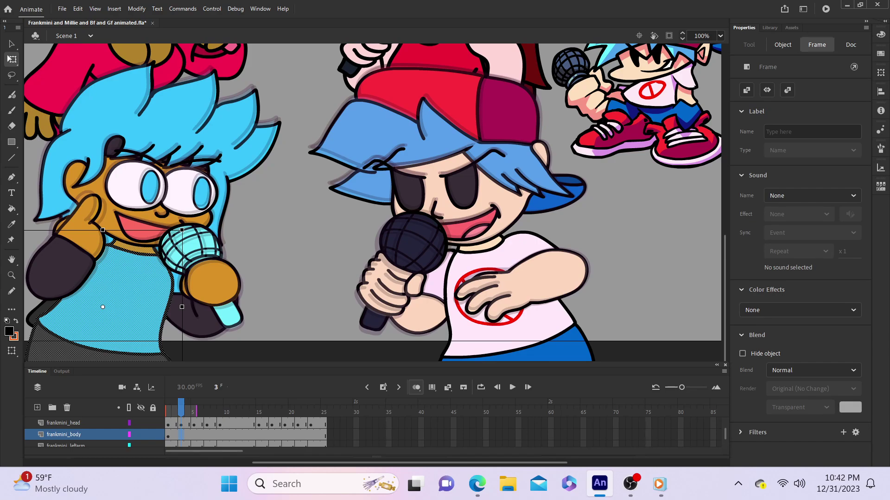
key("q")
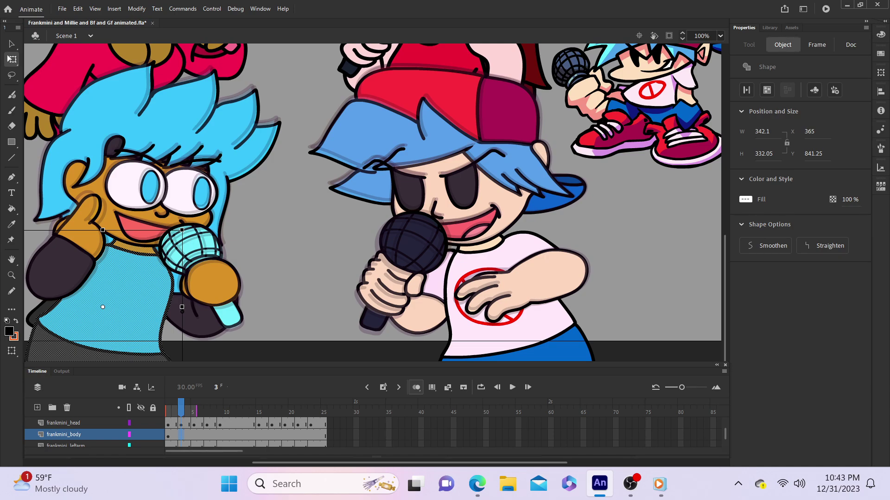
left_click_drag(182, 269, 176, 269)
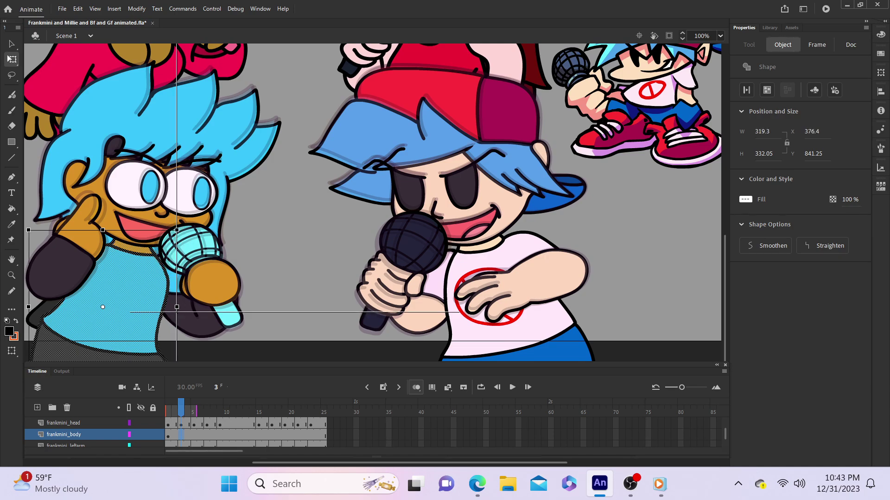
key("ctrl+z")
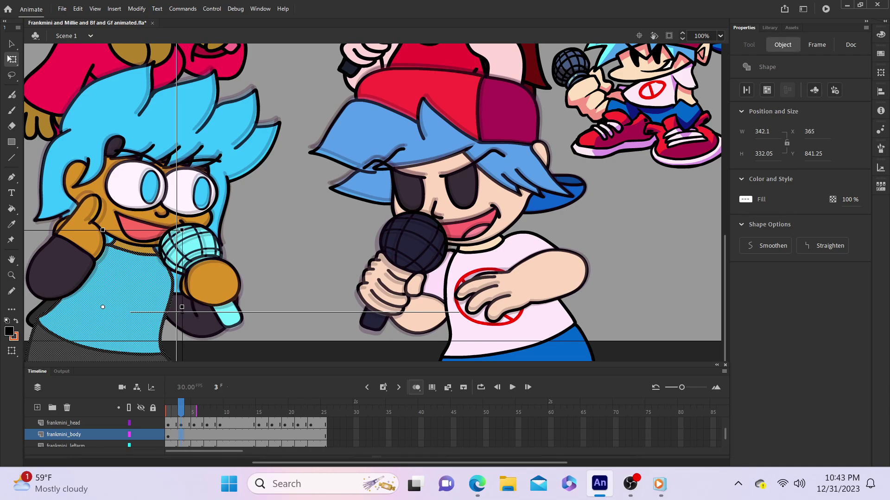
key("ctrl+y")
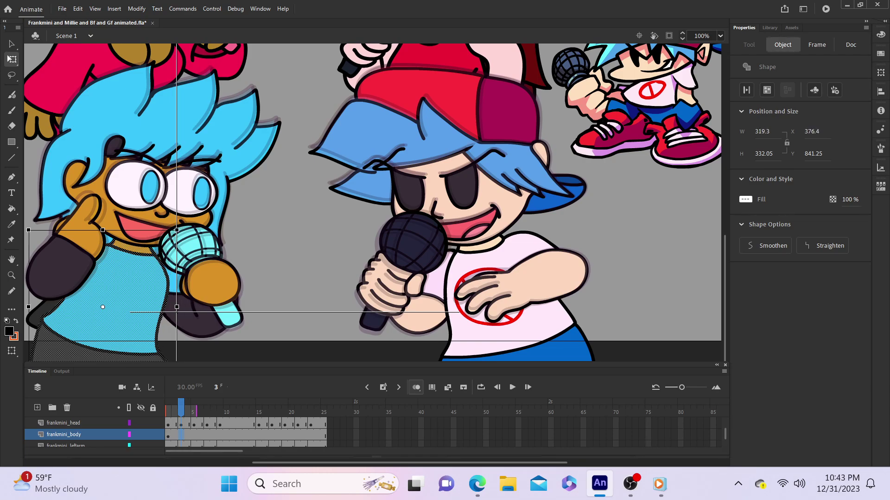
key("ctrl+z")
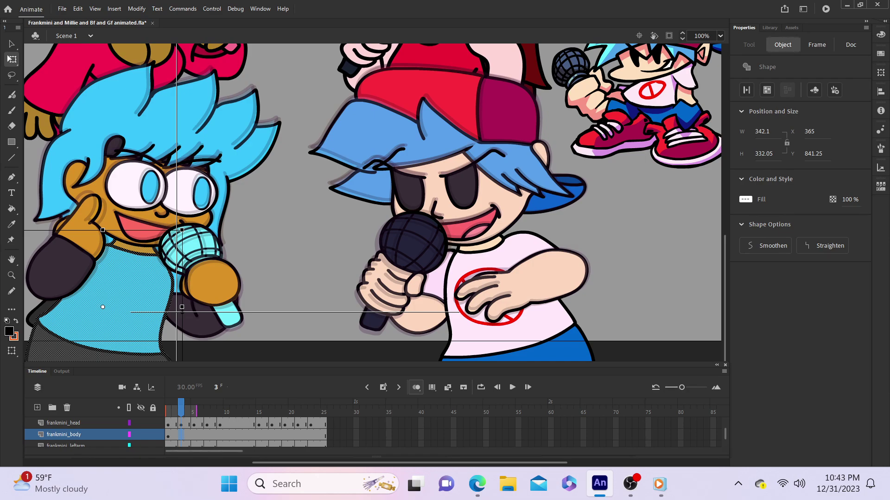
key("ctrl+y")
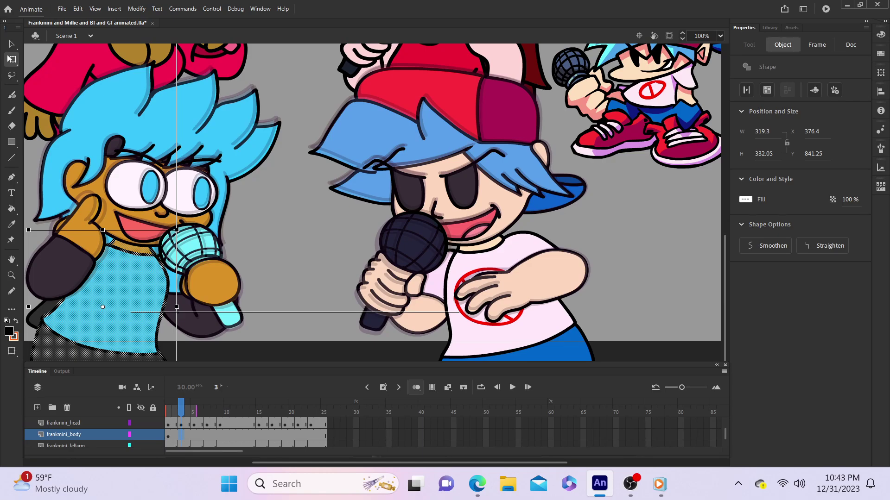
key("Escape")
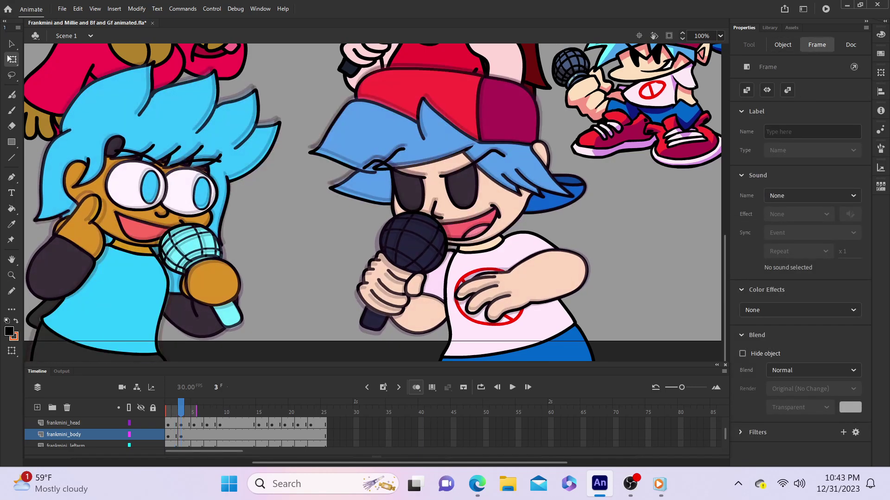
Step: Toggle the torso change off and on and step across frames 2 to 4 to compare the body shapes
key("ctrl+z")
key("comma")
key("period")
key("period")
key("comma")
key("comma")
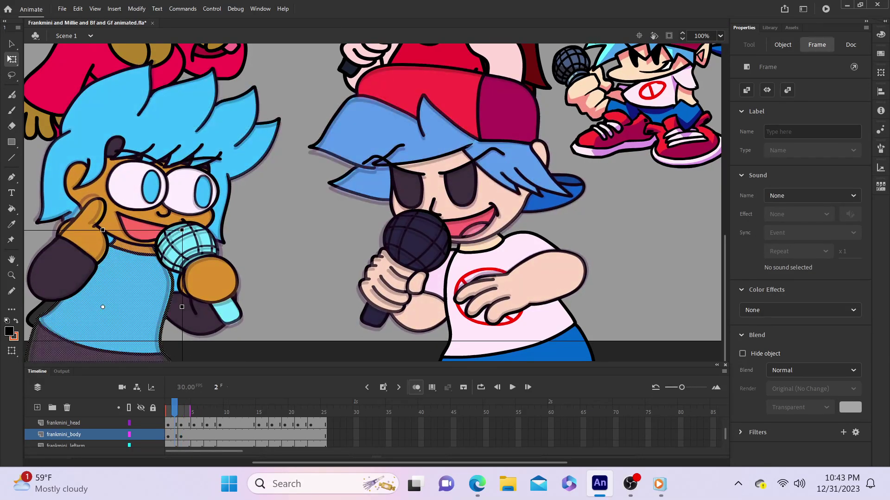
key("period")
key("ctrl+z")
key("ctrl+y")
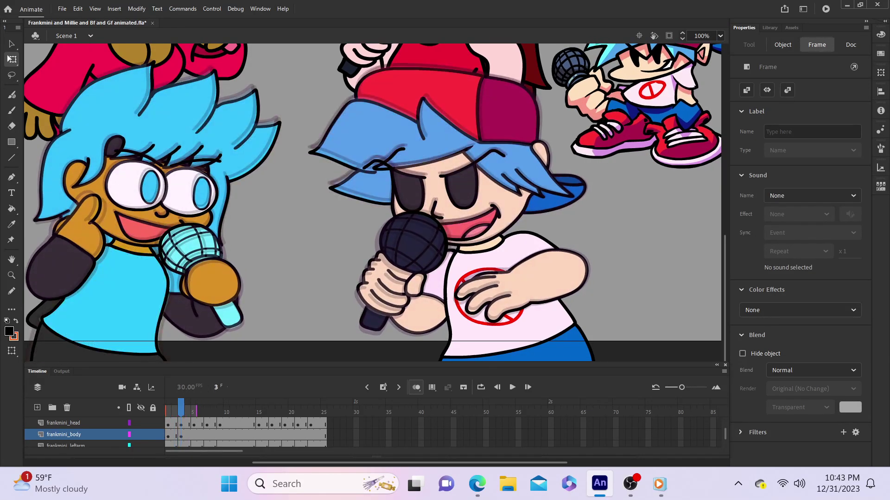
key("ctrl+z")
key("ctrl+y")
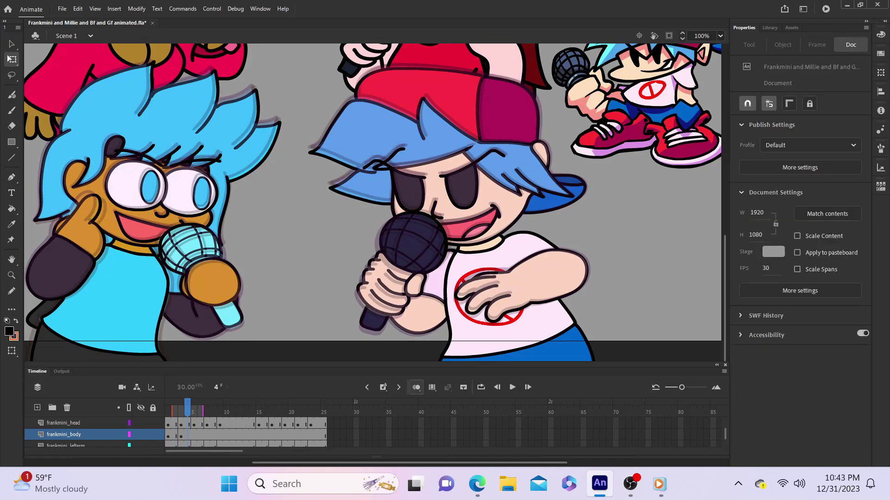
Step: Bring the blue-haired singer's whole body into view and step between frames 2 and 3 to check the torso motion
left_click_drag(410, 462, 376, 462)
scroll(373, 202, "left", 1)
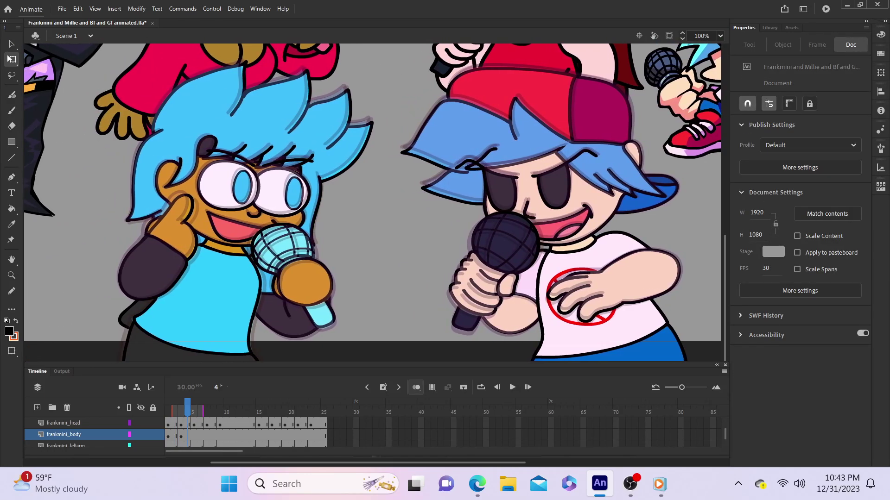
key("comma")
key("comma")
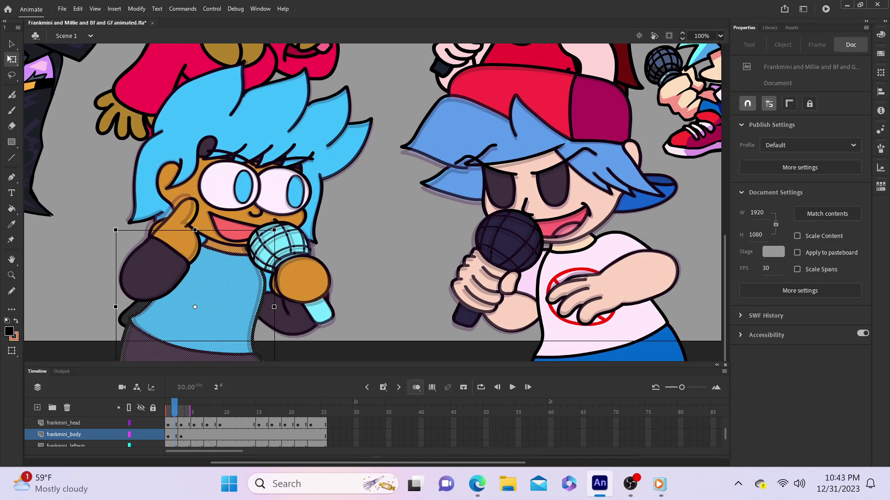
key("period")
key("comma")
key("period")
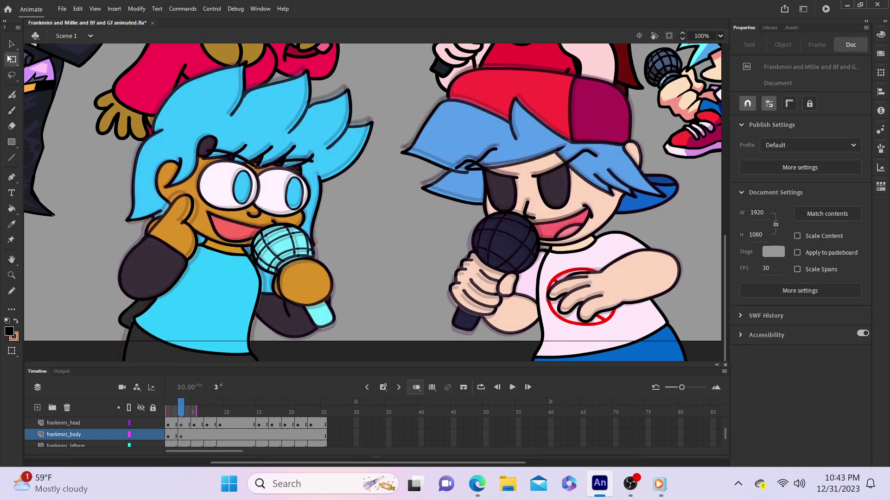
key("period")
Step: Clear the frankmini_body keyframe at frame 3 and check the torso against the previous frame
left_click(180, 436)
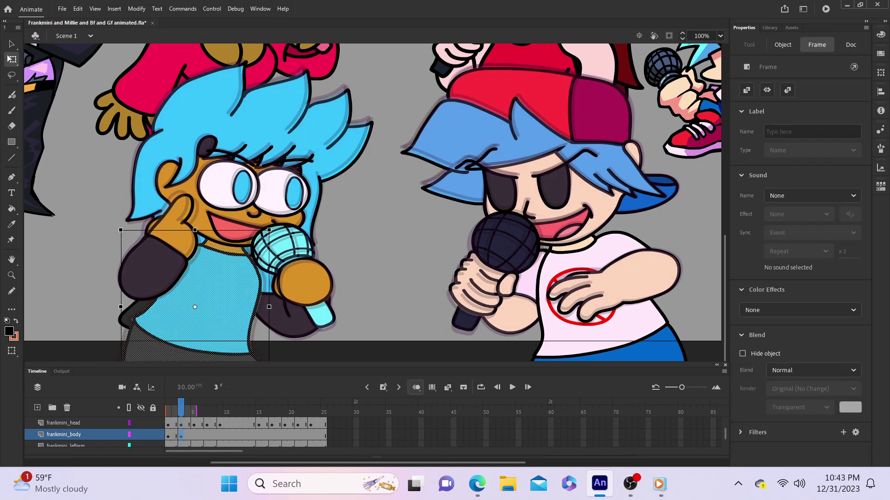
key("shift+F6")
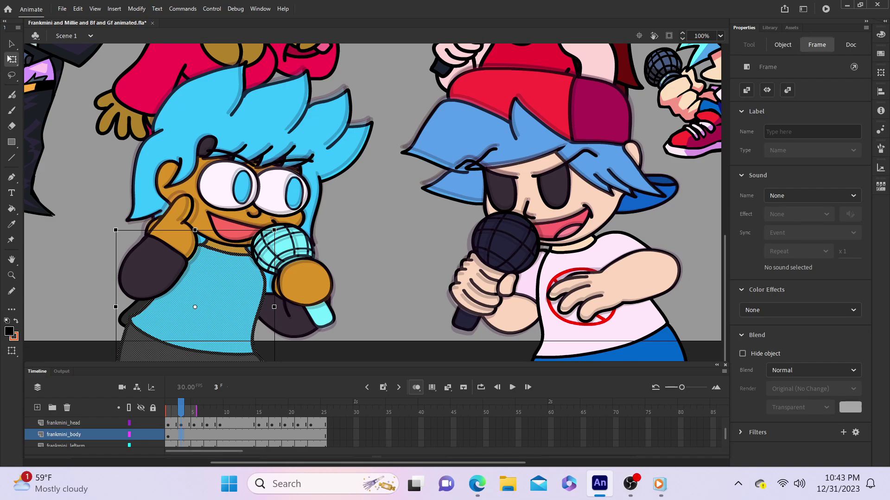
key("comma")
key("period")
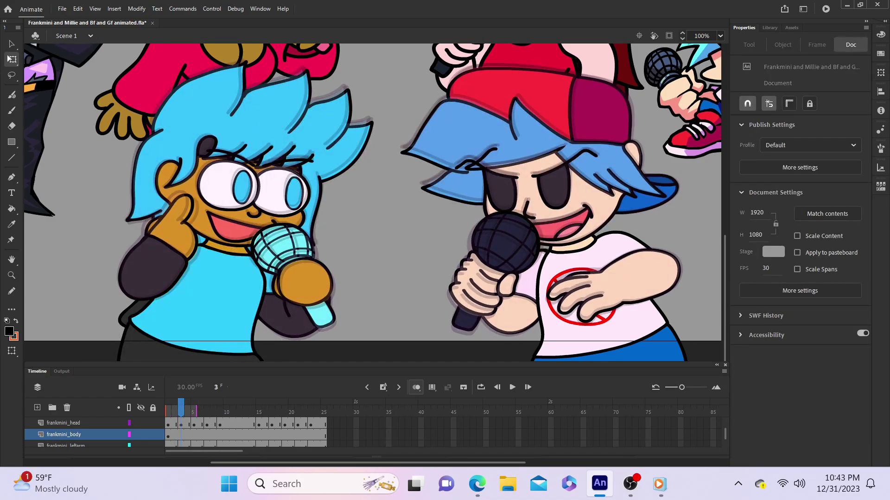
Step: Try skewing the frankmini_body torso at frame 3 and resizing its width to 354.1 and 166.7, undoing each transform
left_click(181, 436)
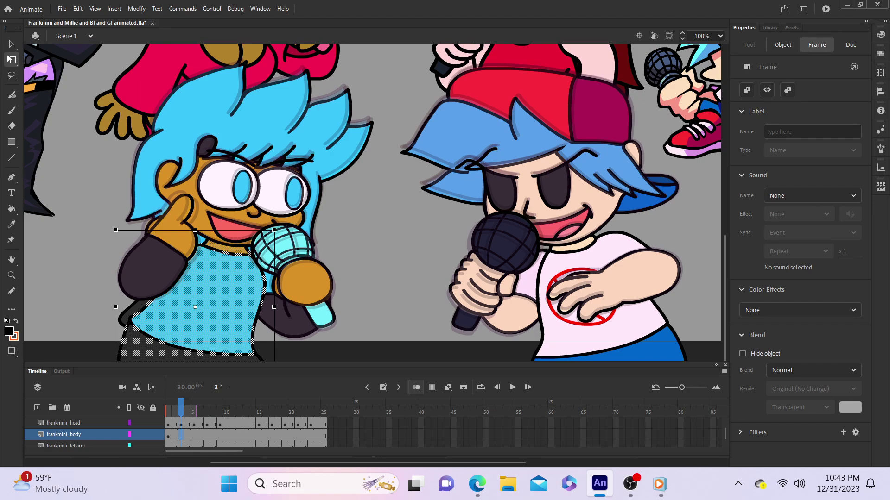
left_click_drag(194, 230, 46, 230)
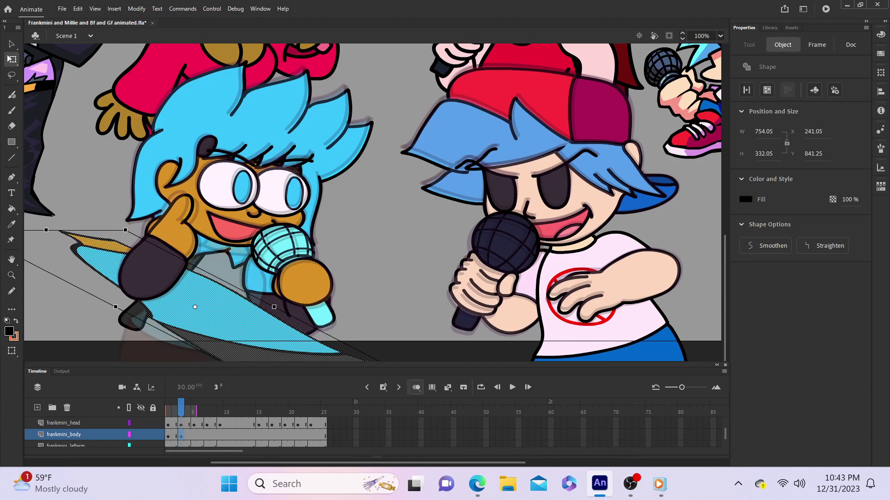
key("ctrl+z")
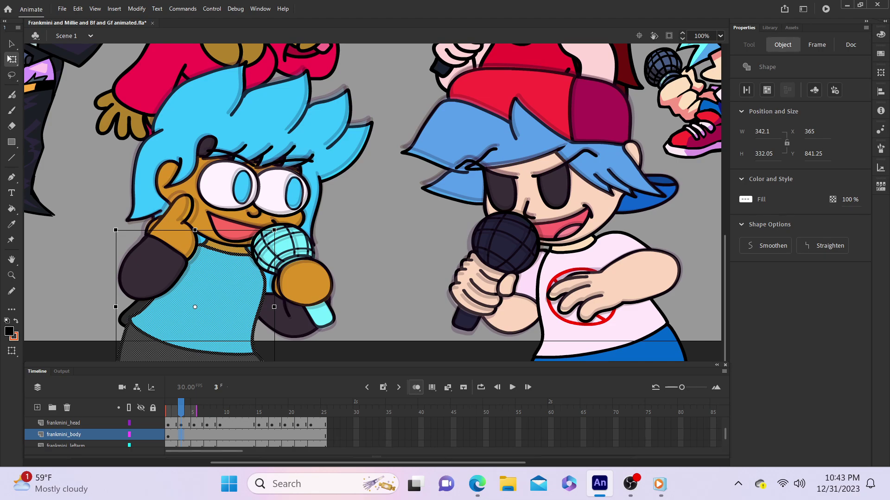
left_click_drag(274, 307, 277, 307)
key("ctrl+z")
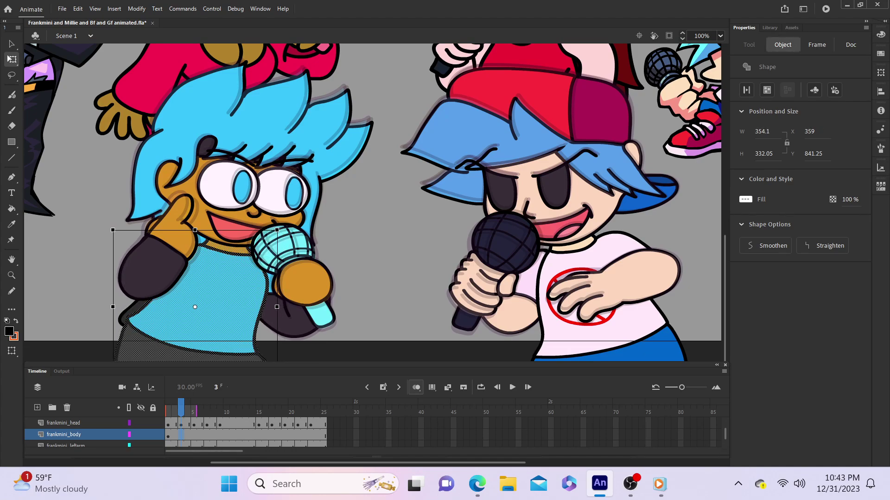
key("ctrl+z")
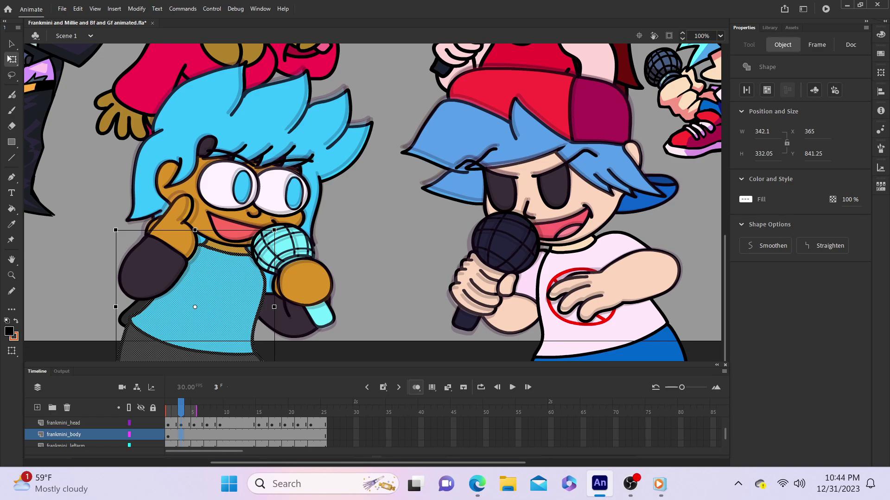
left_click_drag(275, 307, 234, 306)
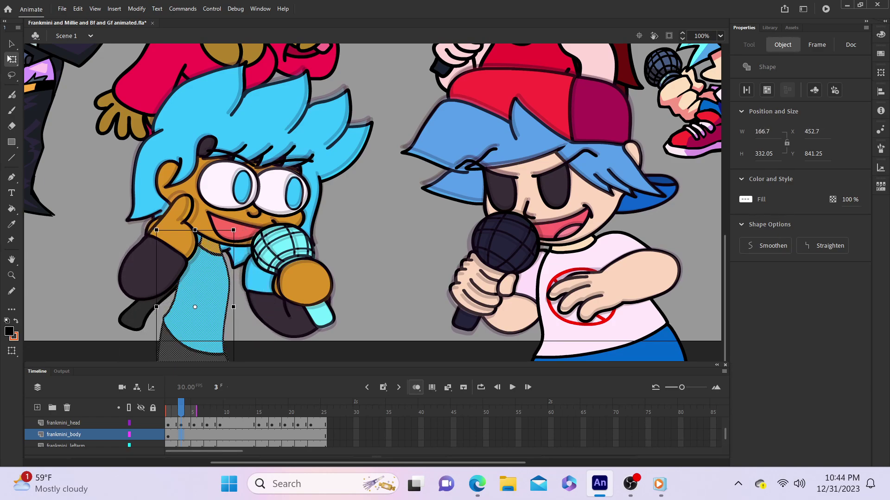
key("ctrl+z")
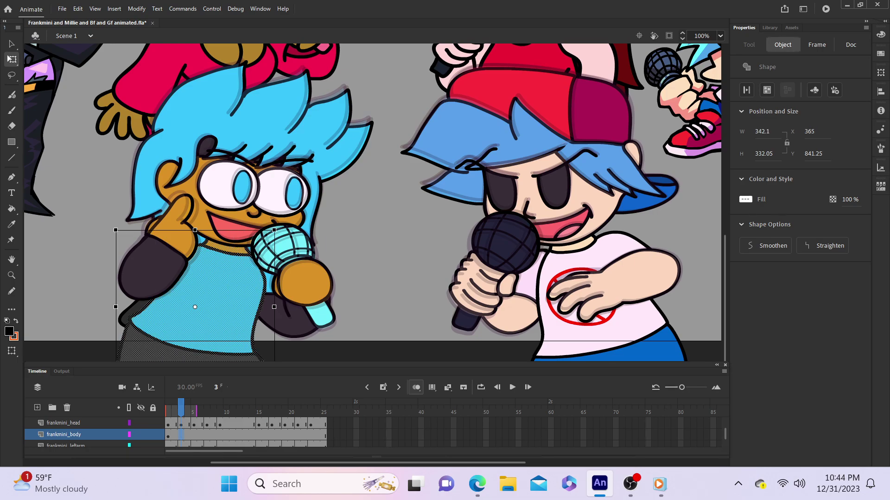
Step: Switch to Windows Media Player to check the playing track and return to the animation in Animate
left_click(660, 484)
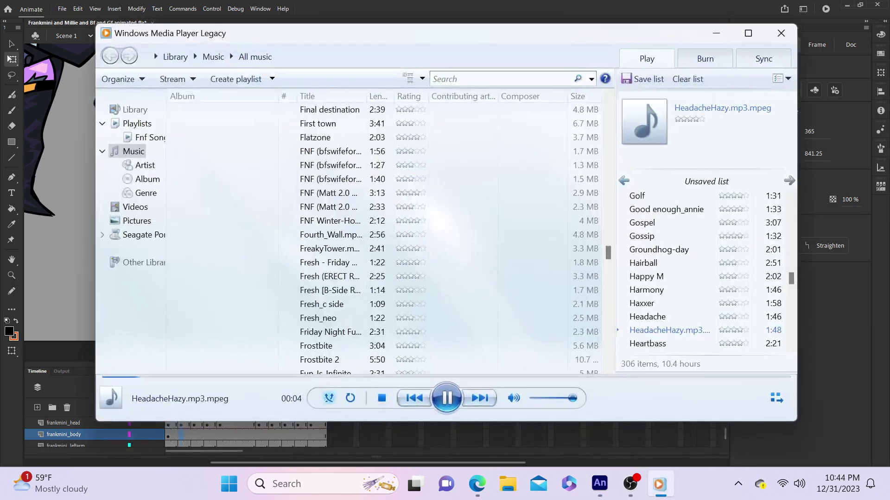
left_click(659, 483)
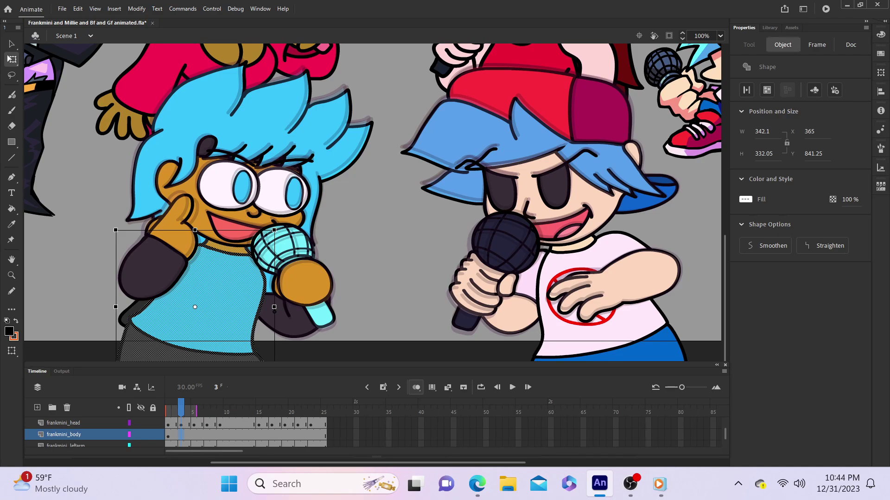
Step: Try narrowing the frankmini_body torso at frame 3 to a width of 331, undoing the resizes and the inserted keyframe
left_click_drag(274, 310, 269, 312)
key("ctrl+z")
left_click_drag(274, 307, 269, 306)
key("ctrl+z")
key("F6")
key("ctrl+z")
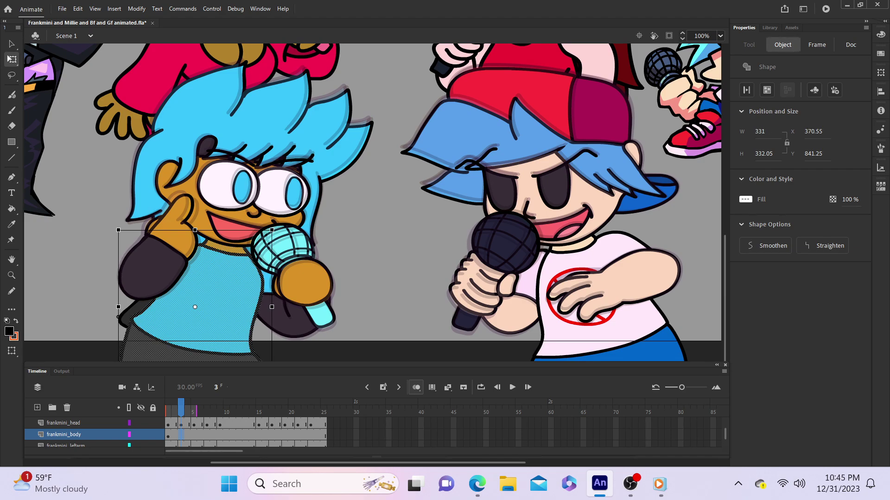
Step: Try resizing the frankmini_body torso at frame 3 to a width of 332.75, then undo the resize and the keyframe
left_click_drag(116, 316, 118, 317)
key("ctrl+z")
left_click_drag(115, 318, 117, 319)
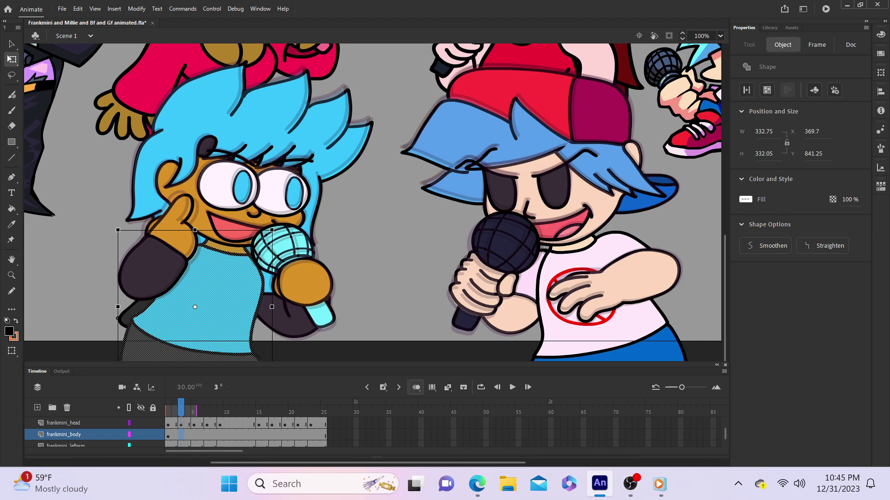
key("ctrl+z")
key("F6")
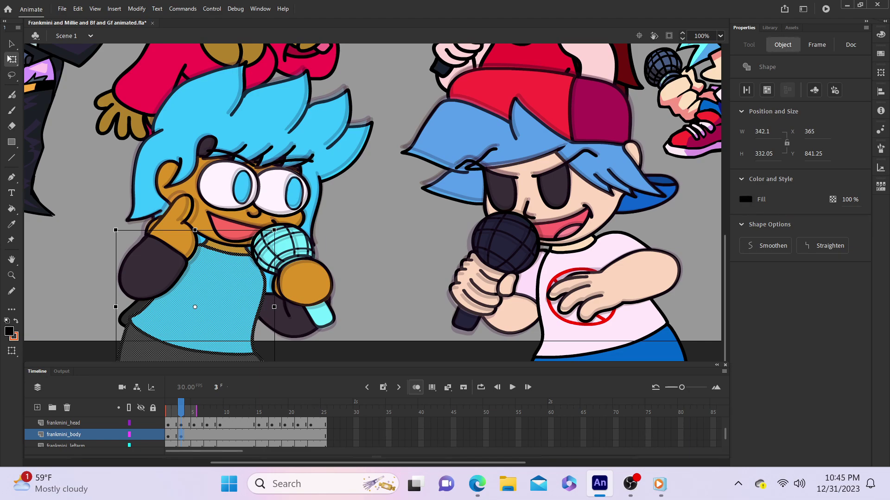
key("ctrl+y")
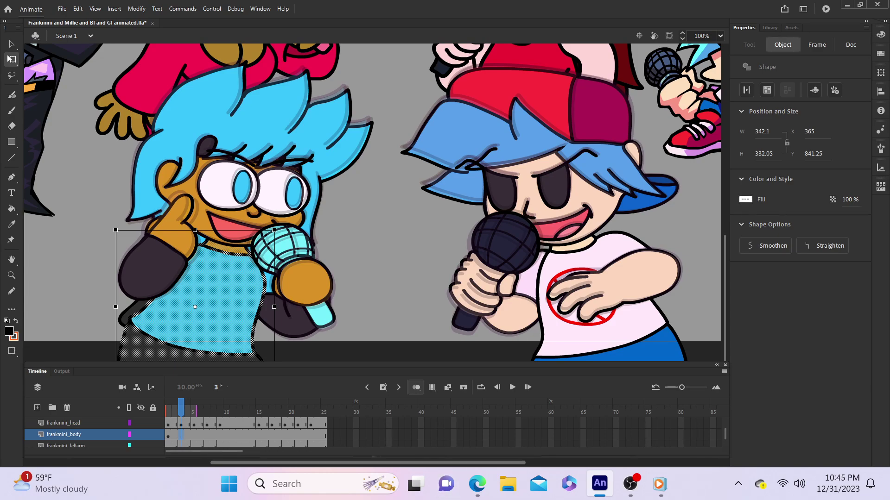
Step: Bring both singers into view and step between frames 2 and 3 to compare their poses
scroll(373, 203, "right", 3)
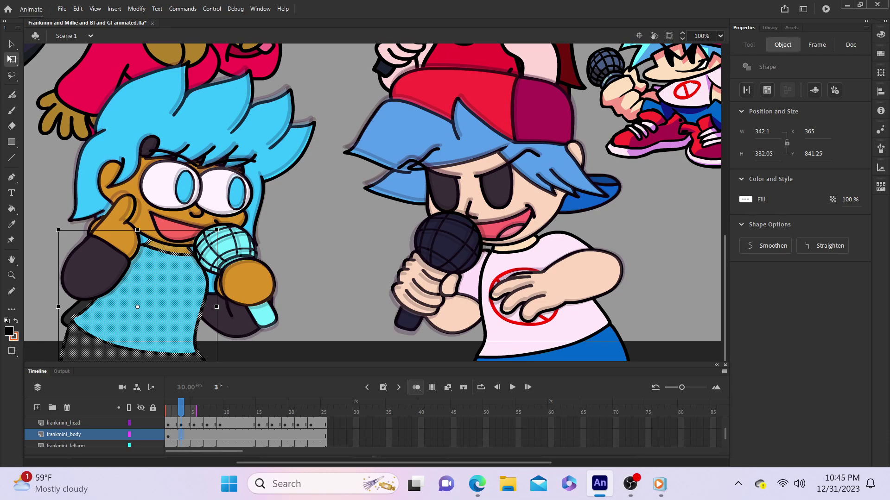
key(".")
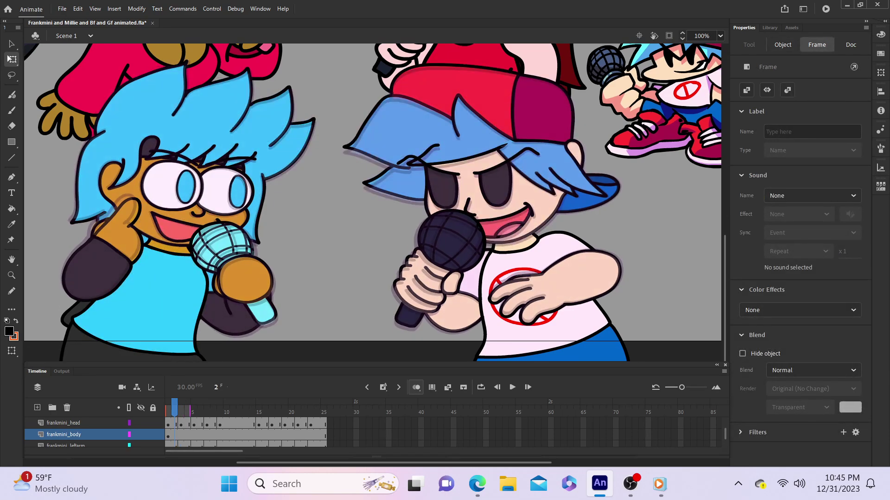
key(".")
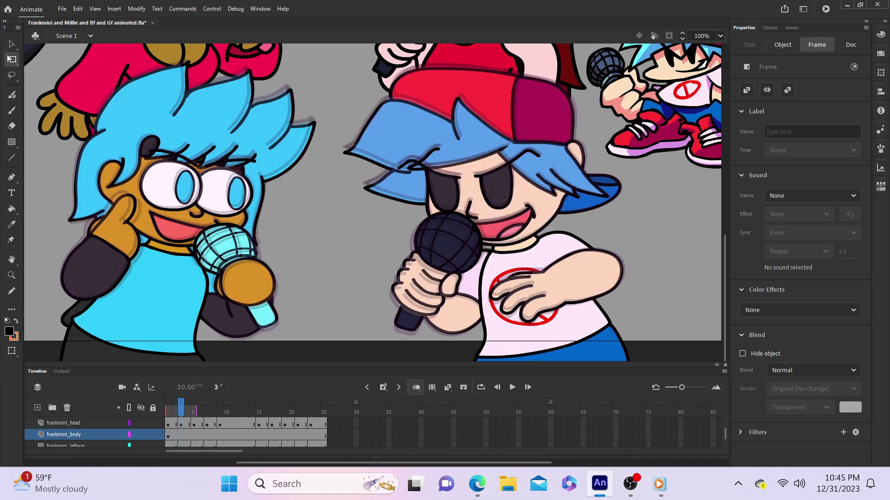
key("comma")
key("period")
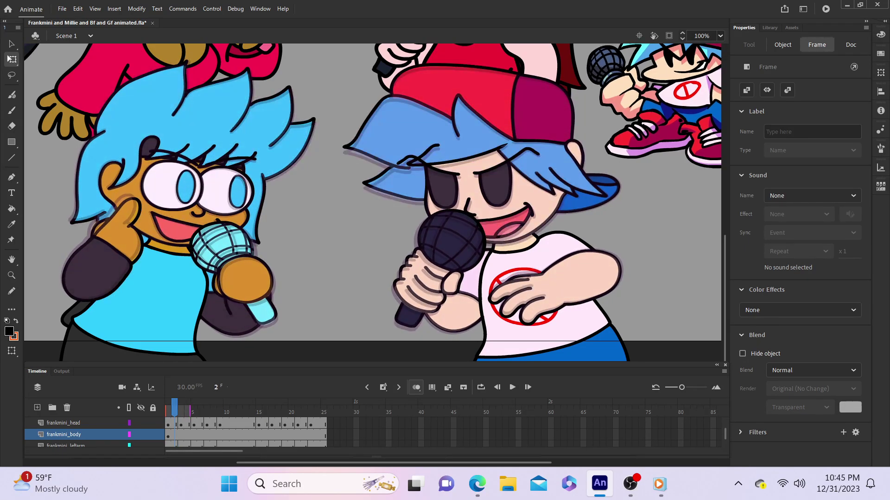
Step: Step forward from frame 2 to about frame 18 and back to frame 15 to review the singers' bob
key("period")
key("period")
key("period")
key("period")
key("period")
key("period")
key("period")
key("period")
key("period")
key("period")
key("period")
key("period")
key("period")
key("period")
key("period")
key("period")
key("period")
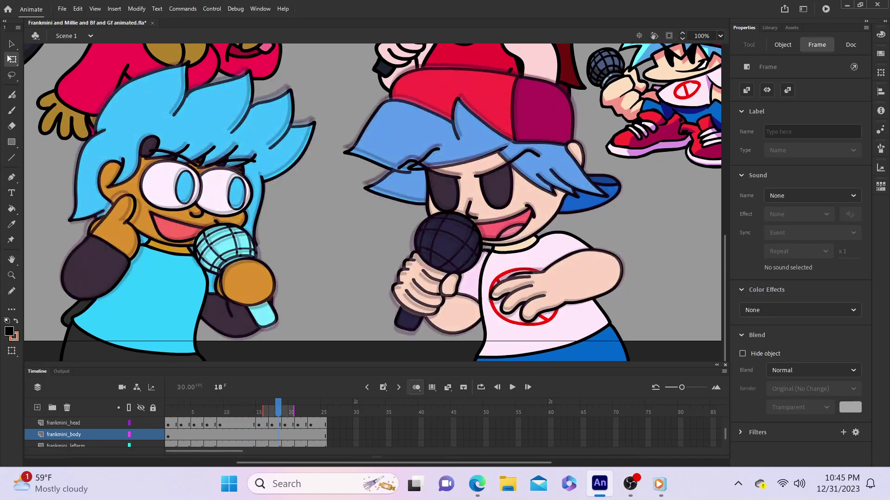
key("period")
key("comma")
key("comma")
key("comma")
key("comma")
key("comma")
key("comma")
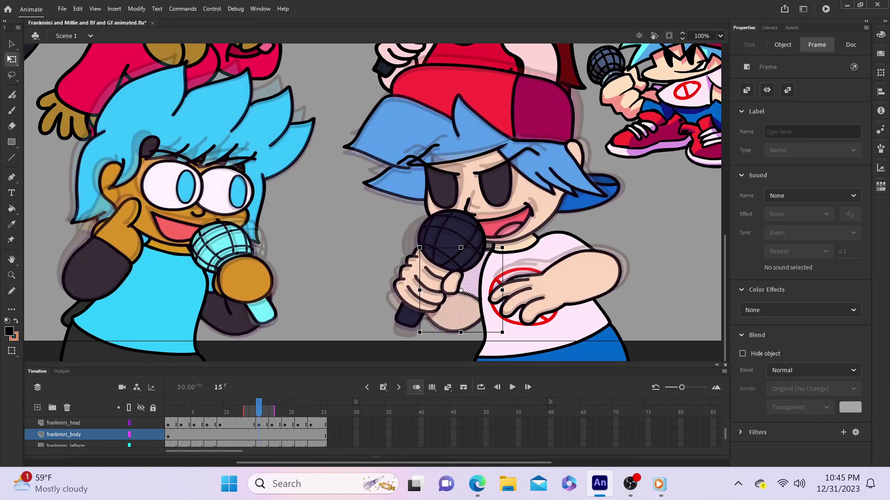
Step: Step around frames 15 to 18 and go back to frame 1 to review the bob in reverse
key("period")
key("period")
key("period")
key("comma")
key("comma")
key("comma")
key("comma")
key("comma")
key("comma")
key("comma")
key("comma")
key("comma")
key("comma")
key("comma")
key("comma")
key("comma")
key("comma")
key("comma")
key("comma")
key("comma")
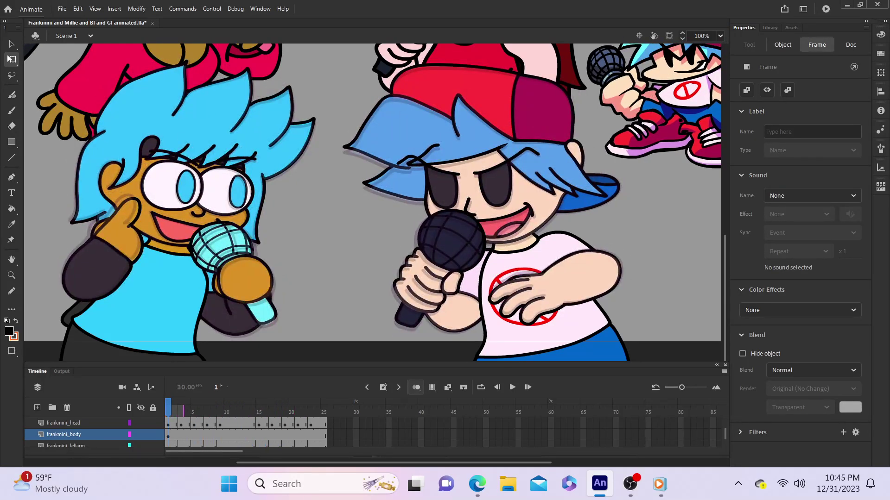
Step: Step back and forth between frames 1 and 3 to check how the heads and arms move against the torso
key("period")
key("period")
key("comma")
key("comma")
key("period")
key("period")
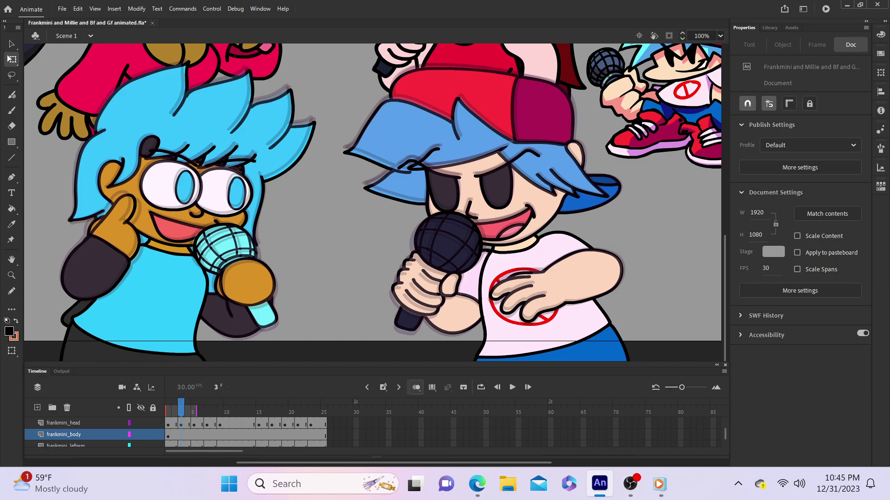
Step: Insert a keyframe on the frankmini_body layer at frame 3 and narrow the torso to a width of 332.2
left_click(181, 434)
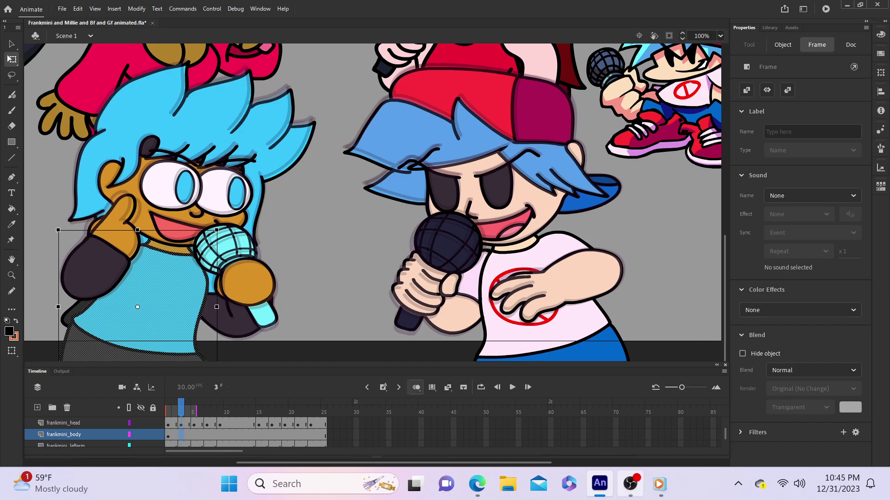
left_click(660, 484)
left_click(659, 484)
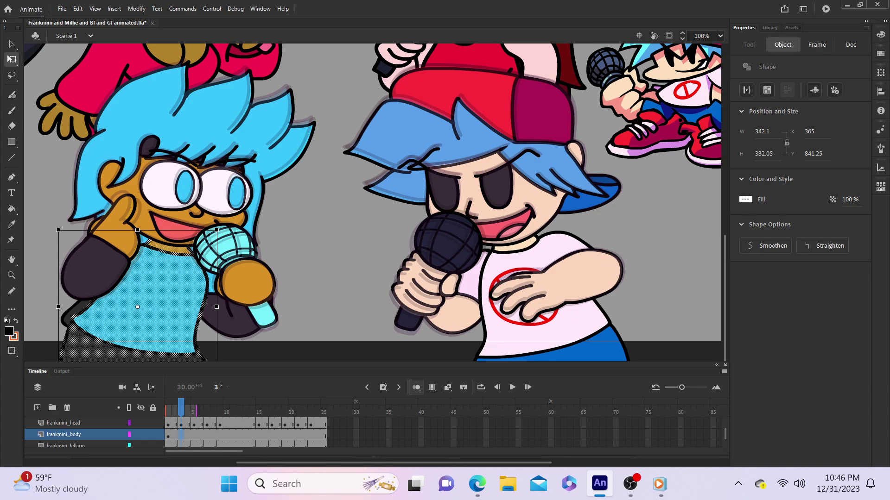
key("ctrl+z")
key("F6")
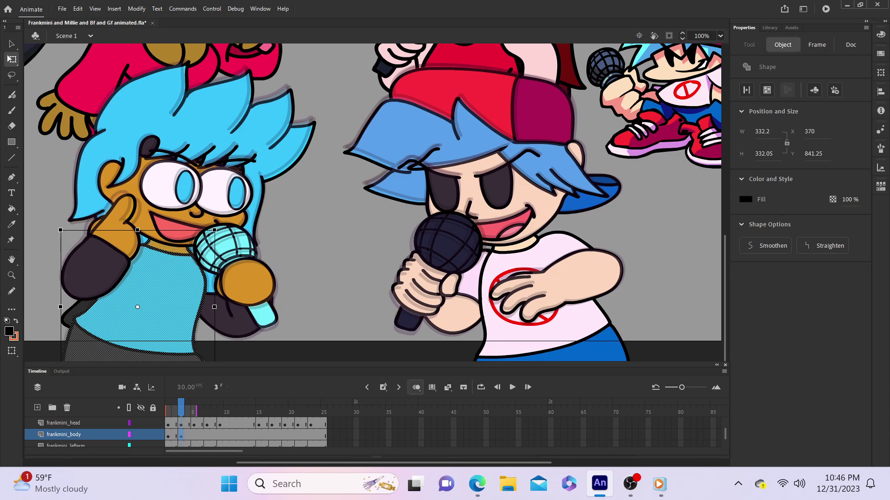
Step: Step repeatedly through the opening frames from frame 1 to check the narrowed torso against the original body shape
key("comma")
key("comma")
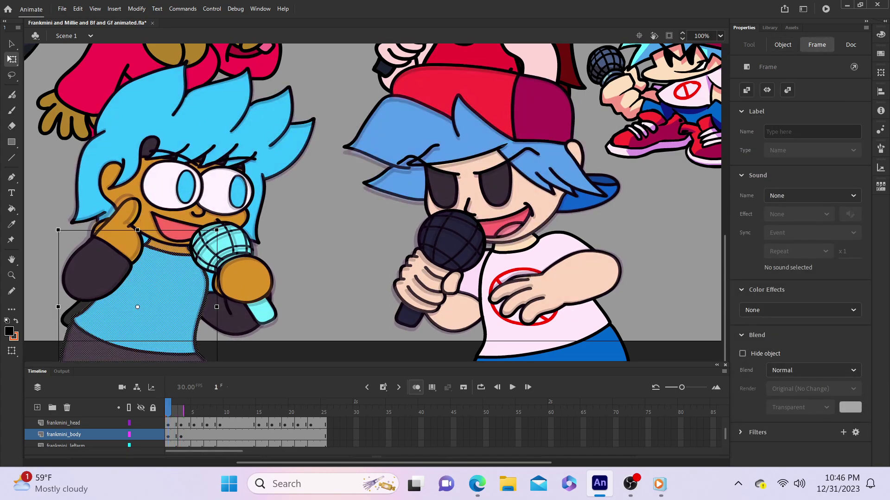
key("period")
key("period")
key("comma")
key("comma")
key("period")
key("period")
key("comma")
key("comma")
key("period")
key("period")
key("period")
key("comma")
key("comma")
key("comma")
key("period")
key("period")
key("period")
key("comma")
key("comma")
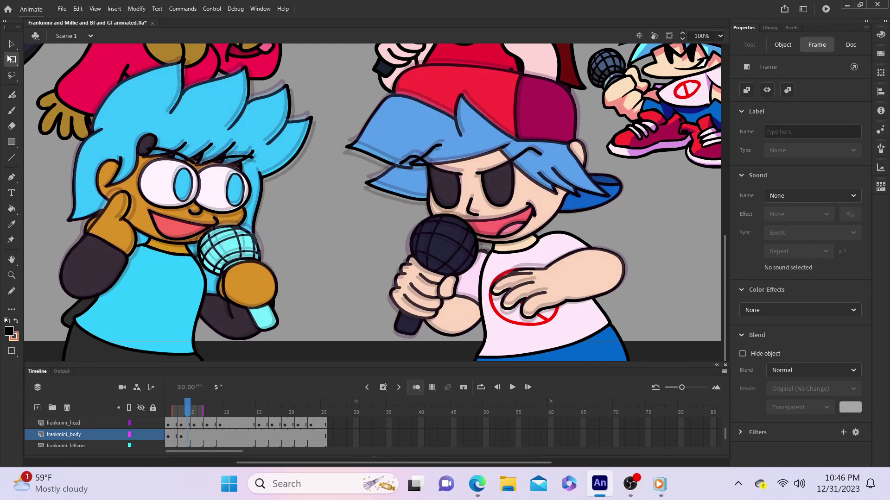
Step: Step between frames 3 and 5 to compare the torso with the head and arm movement, ending on frame 5
key("period")
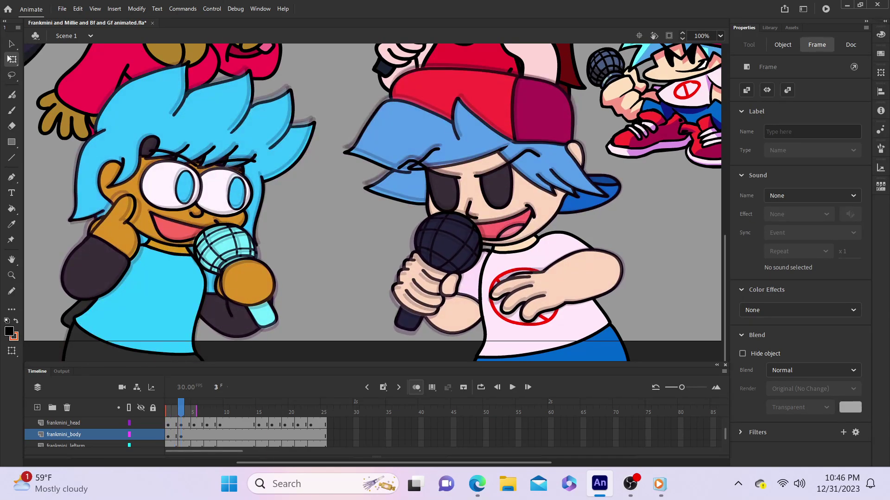
key("period")
key("period")
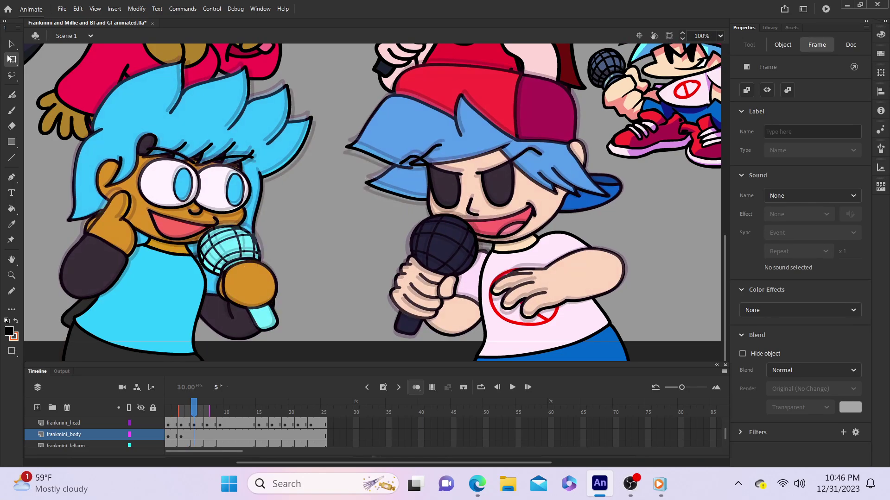
key("comma")
key("comma")
key("comma")
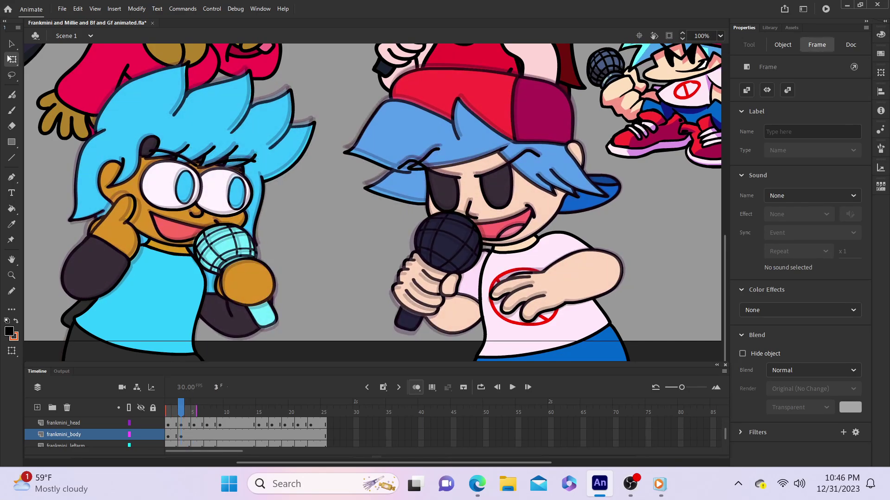
key("period")
key("period")
key("period")
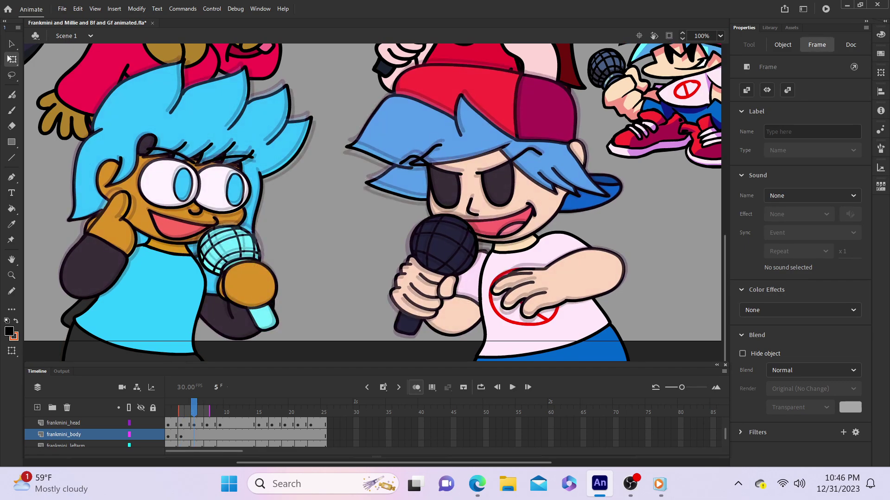
key("Escape")
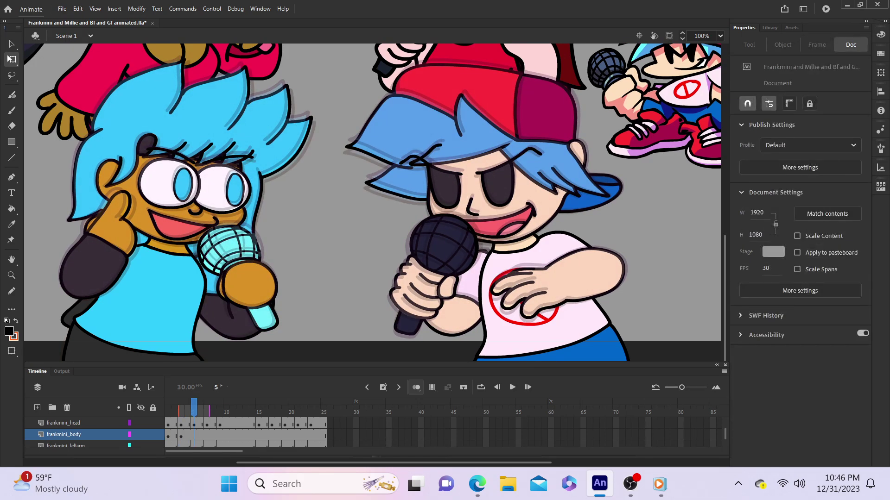
Step: Try narrowing the frankmini_body torso at frame 5 to widths of 316.3 and 320.2, undoing each resize
left_click(193, 435)
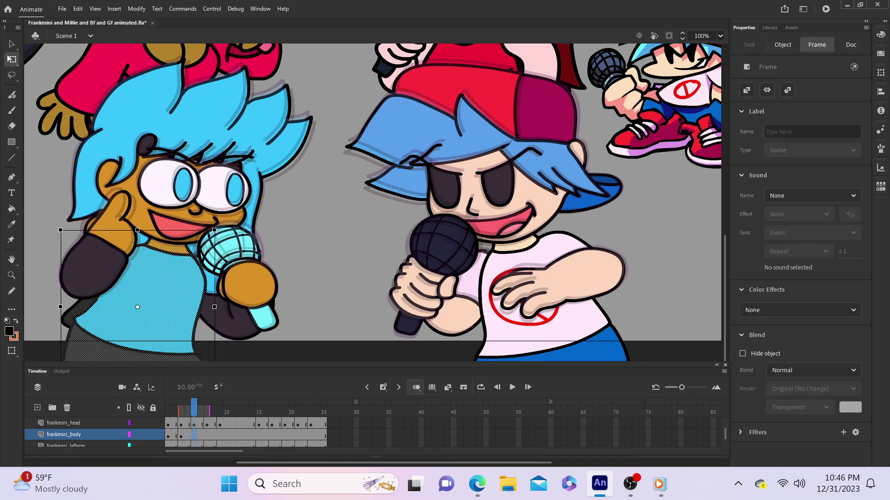
key("q")
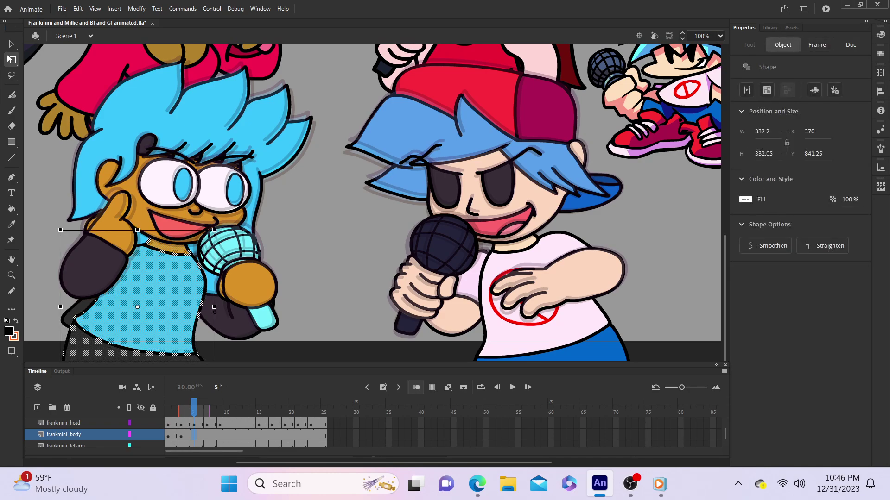
left_click_drag(214, 313, 214, 314)
key("ctrl+z")
key("ctrl+z")
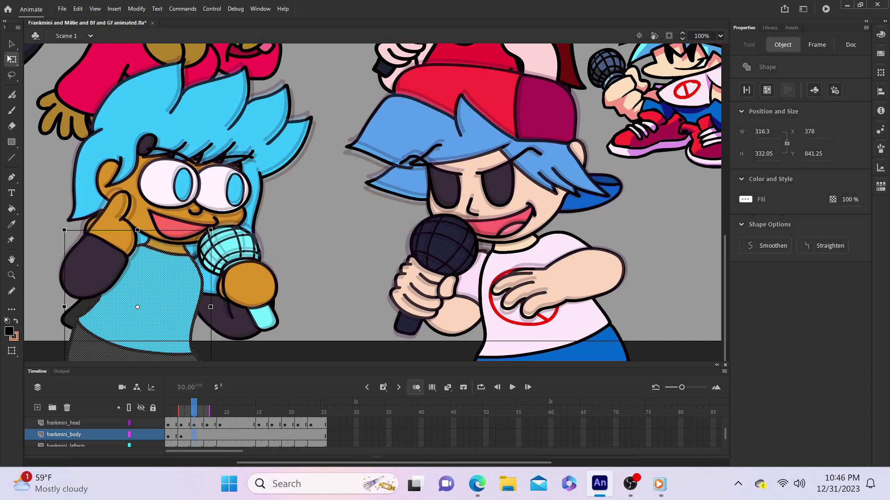
key("ctrl+z")
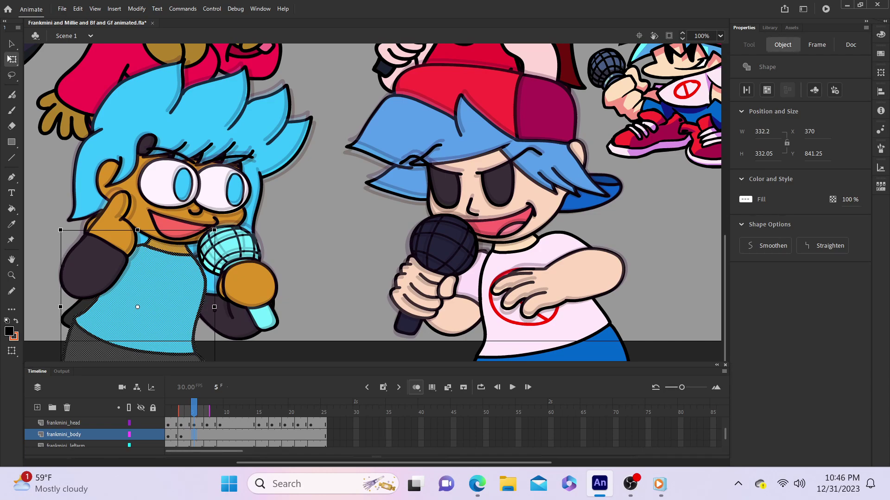
key("ctrl+y")
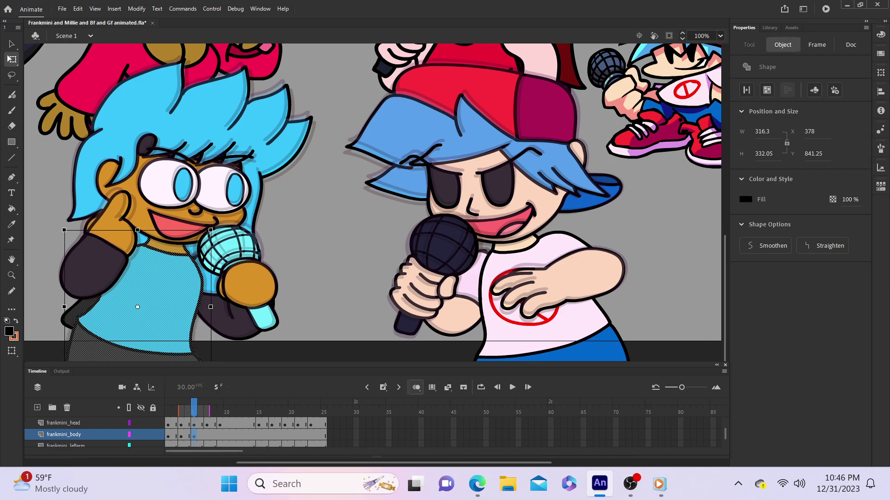
key("ctrl+z")
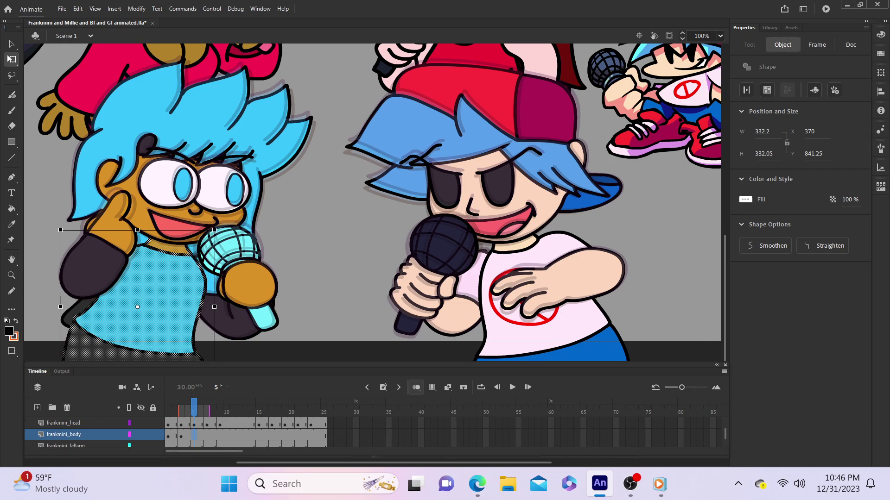
key("ctrl+y")
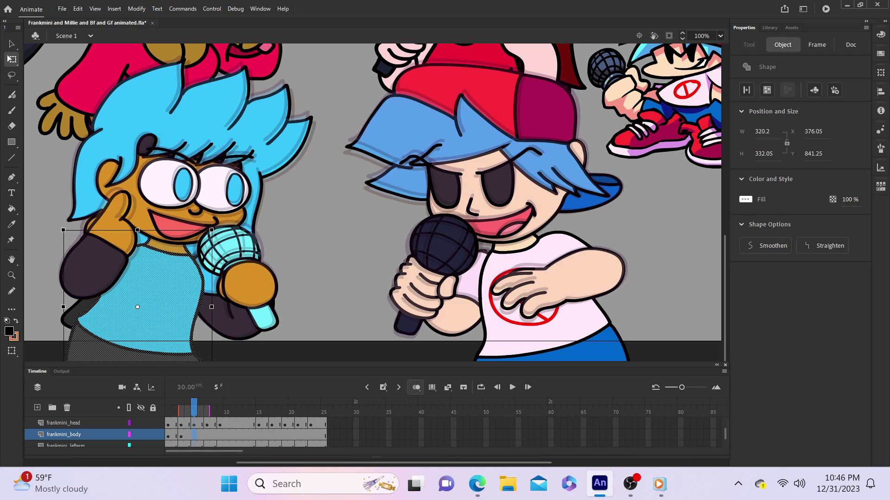
key("ctrl+z")
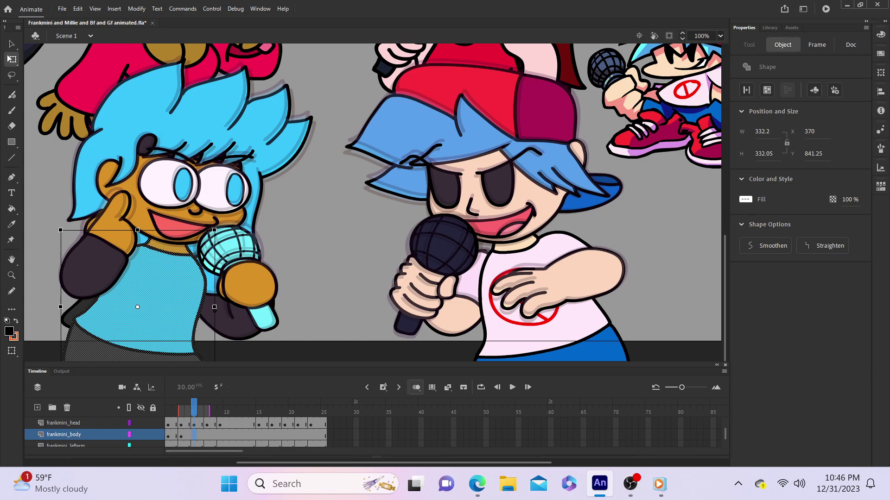
Step: Undo another narrowing of the torso at frame 5 and insert a keyframe there on the frankmini_body layer
left_click_drag(214, 308, 210, 307)
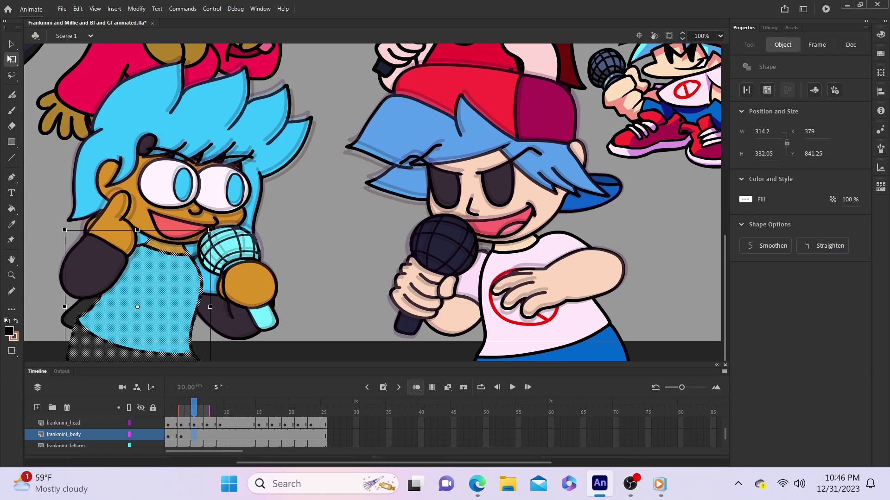
key("ctrl+z")
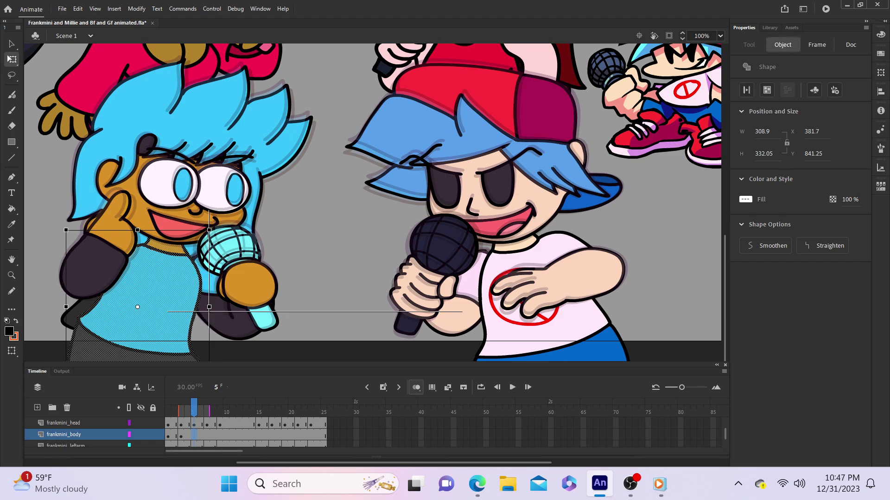
key("F6")
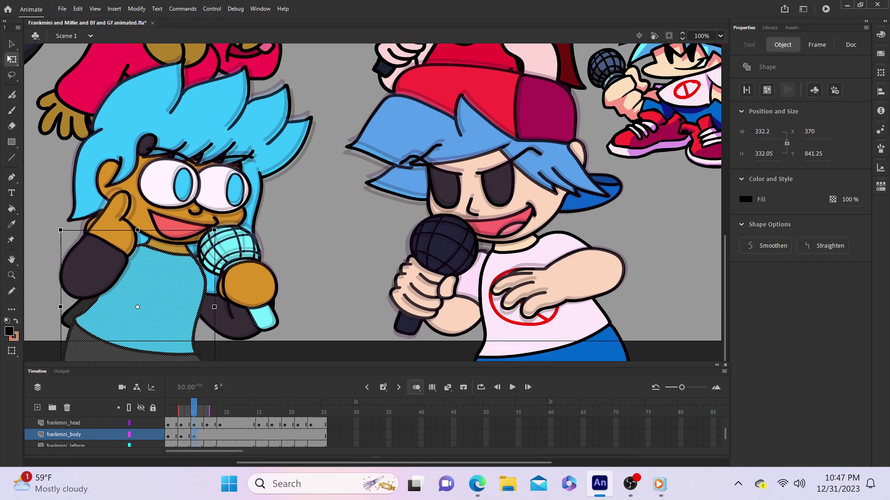
Step: Try narrowing the frankmini_body torso at frame 5 to widths of 312.3 and 314.3, undoing each attempt
key("ctrl+z")
key("ctrl+y")
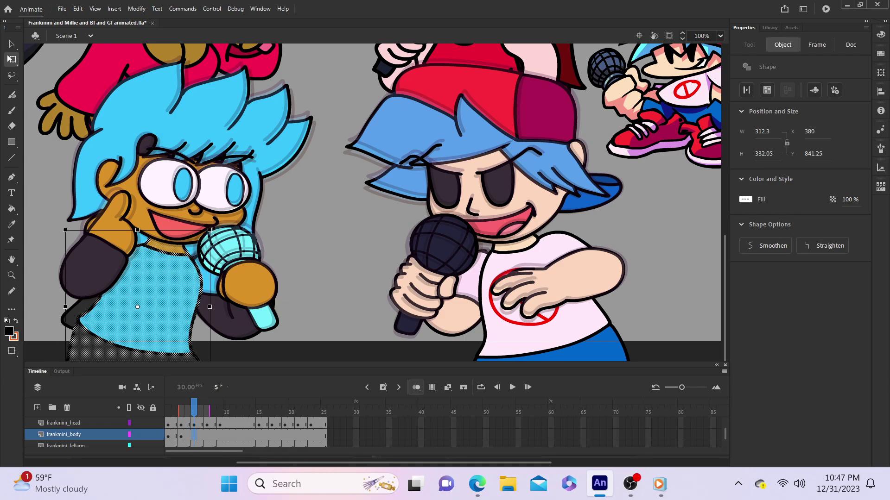
key("ctrl+z")
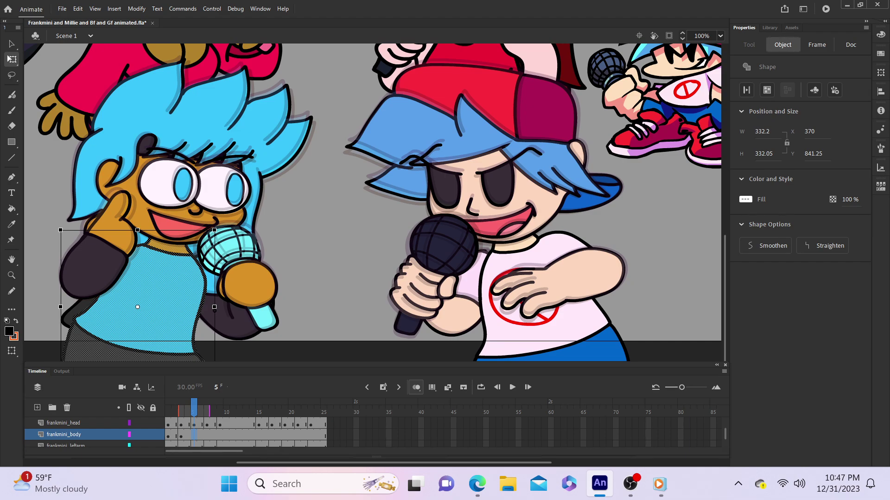
left_click_drag(214, 307, 210, 308)
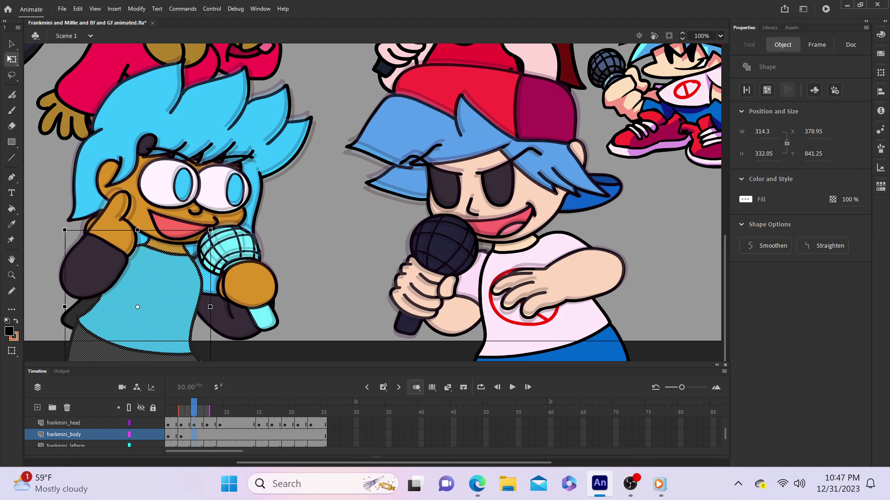
key("F6")
key("ctrl+z")
key("ctrl+z")
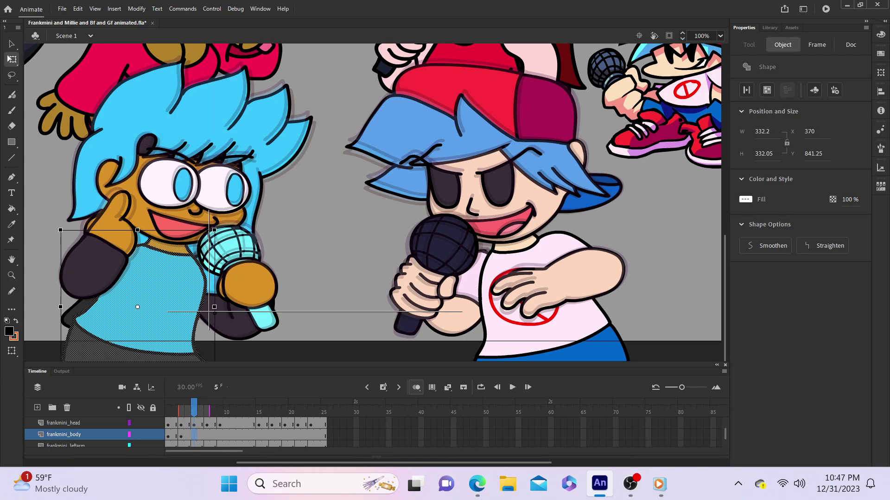
Step: Insert a keyframe at frame 5 on the frankmini_body layer with the torso narrowed to a width of 322.3
key("F6")
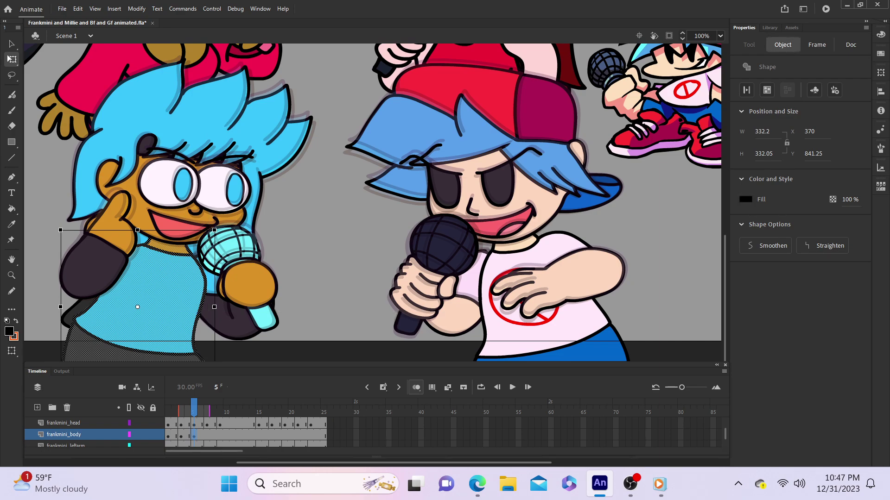
key("ctrl+z")
key("ctrl+z")
key("ctrl+z")
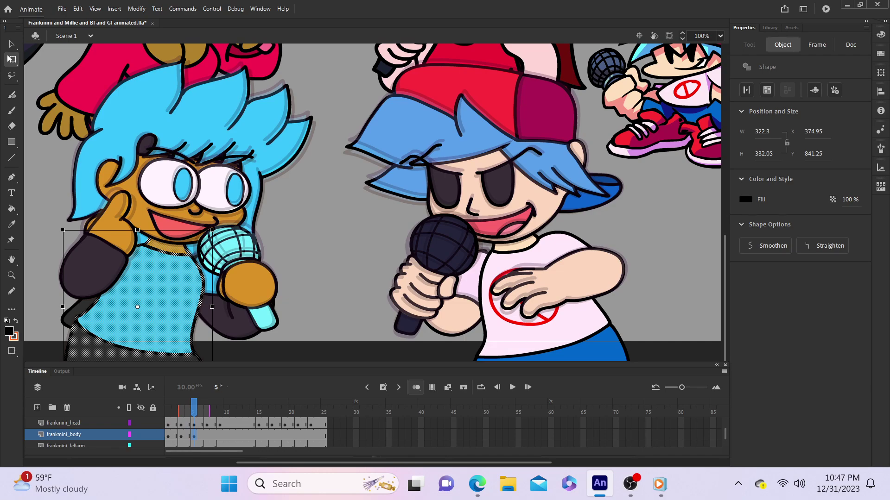
Step: Switch to Windows Media Player, skip ahead to "High - Friday Night Funkin' OST" and return to Animate
left_click(659, 483)
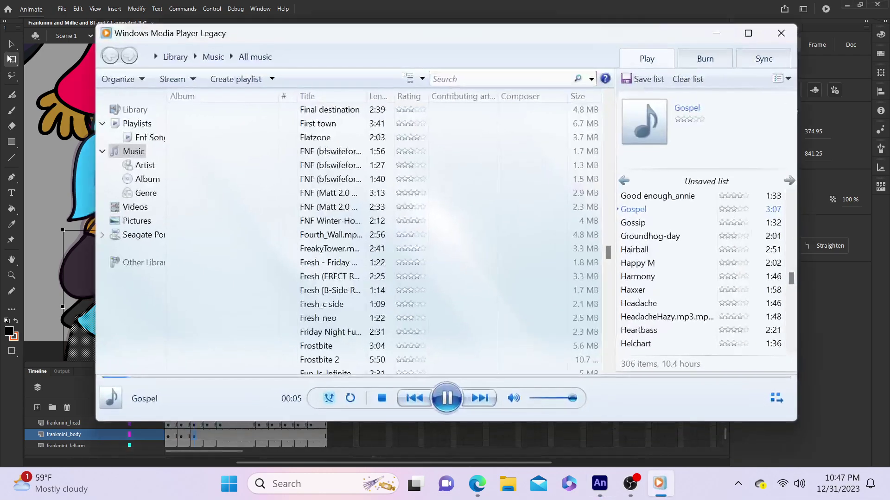
left_click(480, 398)
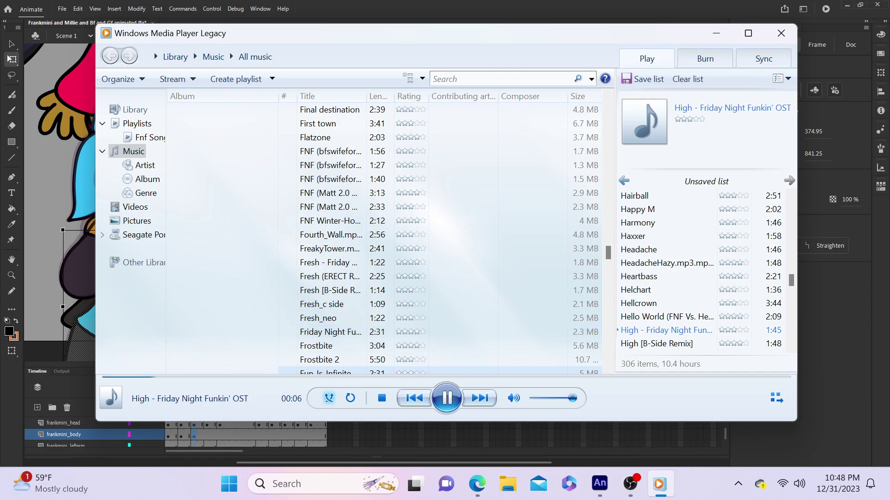
left_click(716, 33)
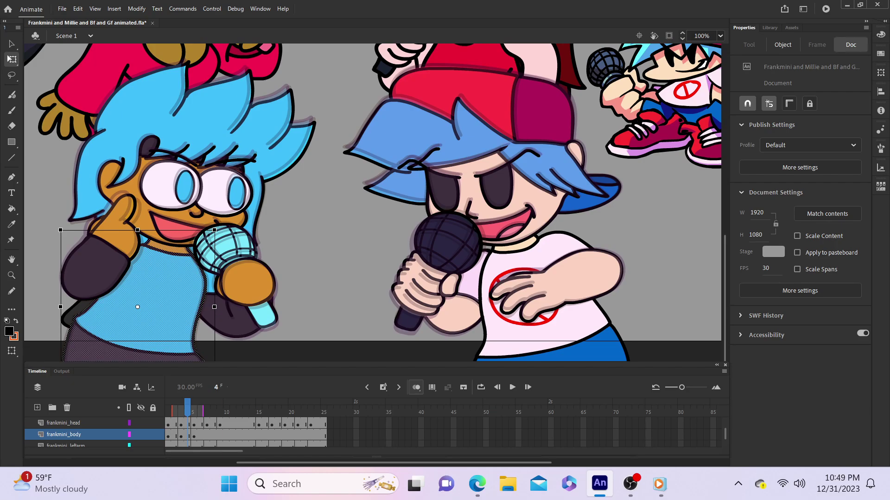
Step: Pause and resume the song in Windows Media Player, and return to the Animate document
left_click(659, 484)
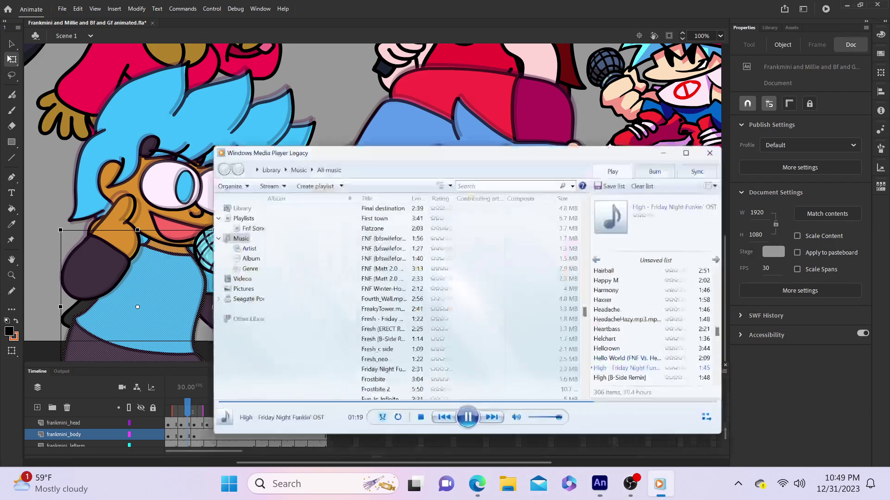
left_click(446, 399)
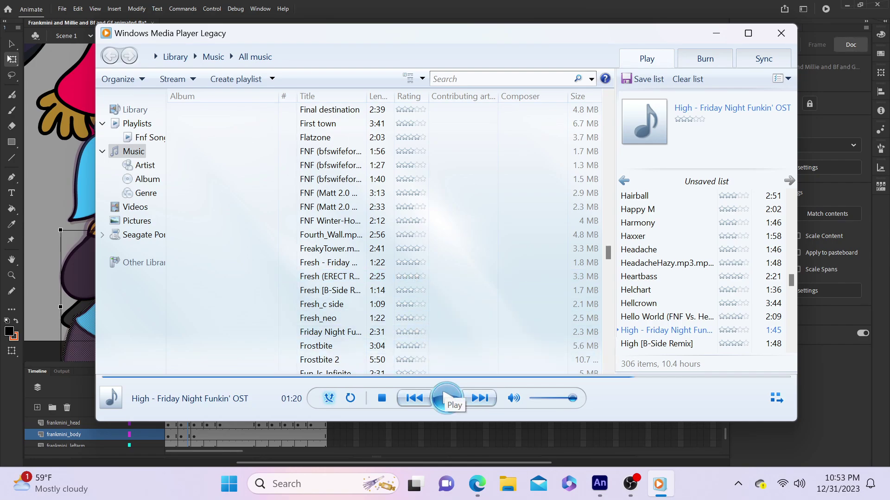
left_click(444, 397)
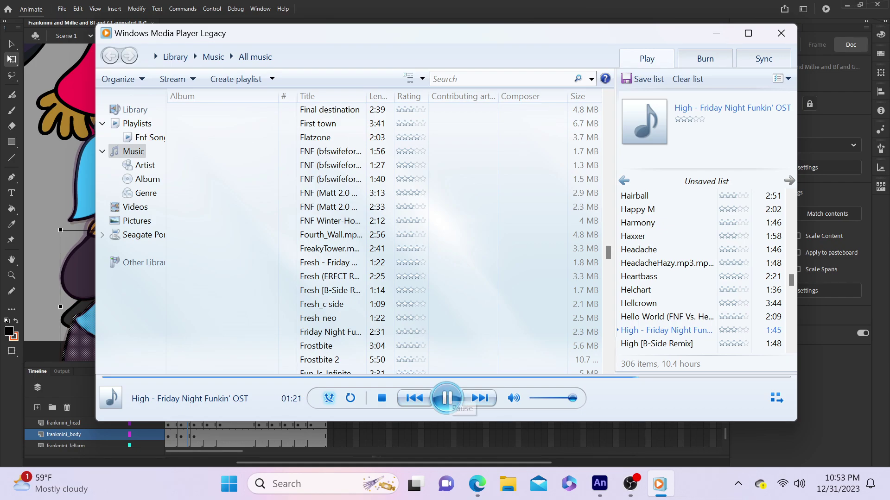
left_click(716, 33)
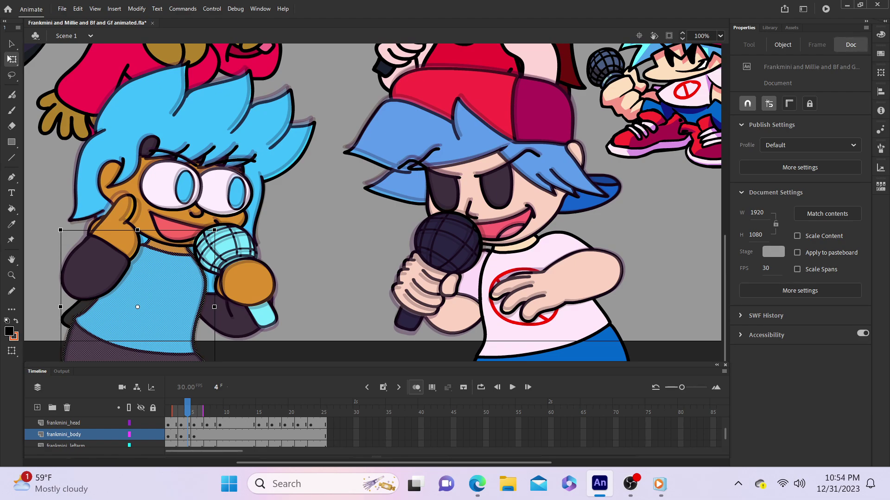
Step: Lower the system volume substantially
key("XF86AudioLowerVolume")
key("XF86AudioLowerVolume")
key("XF86AudioLowerVolume")
key("XF86AudioLowerVolume")
key("XF86AudioLowerVolume")
key("XF86AudioLowerVolume")
key("XF86AudioLowerVolume")
key("XF86AudioLowerVolume")
key("XF86AudioLowerVolume")
key("XF86AudioLowerVolume")
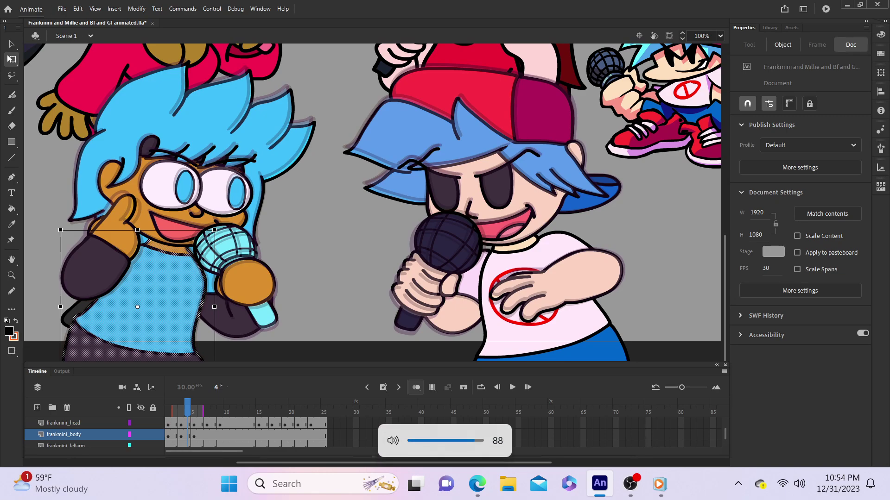
key("XF86AudioLowerVolume")
key("XF86AudioLowerVolume")
key("XF86AudioLowerVolume")
key("XF86AudioLowerVolume")
key("XF86AudioLowerVolume")
key("XF86AudioLowerVolume")
key("XF86AudioLowerVolume")
key("XF86AudioLowerVolume")
key("XF86AudioLowerVolume")
key("XF86AudioLowerVolume")
key("XF86AudioLowerVolume")
key("XF86AudioLowerVolume")
key("XF86AudioLowerVolume")
key("XF86AudioLowerVolume")
key("XF86AudioLowerVolume")
key("XF86AudioLowerVolume")
key("XF86AudioLowerVolume")
key("XF86AudioLowerVolume")
key("XF86AudioLowerVolume")
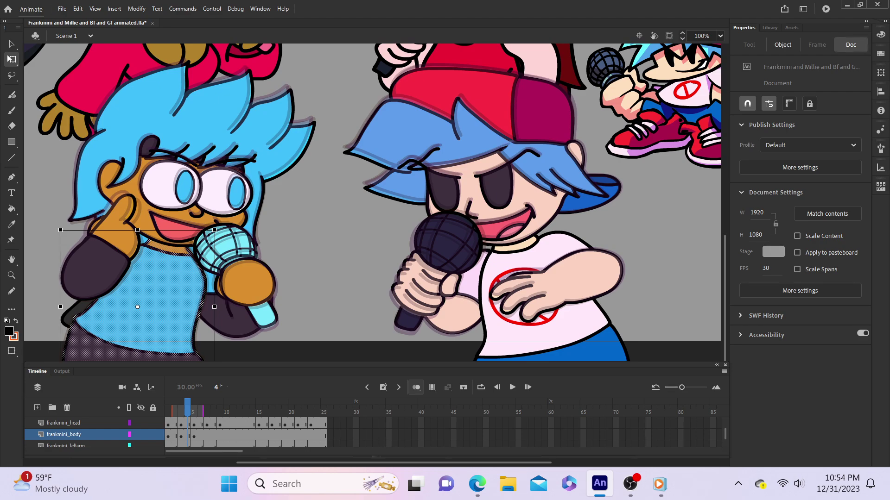
Step: Open the system quick settings, raise the volume back to near maximum and close the settings
left_click(788, 483)
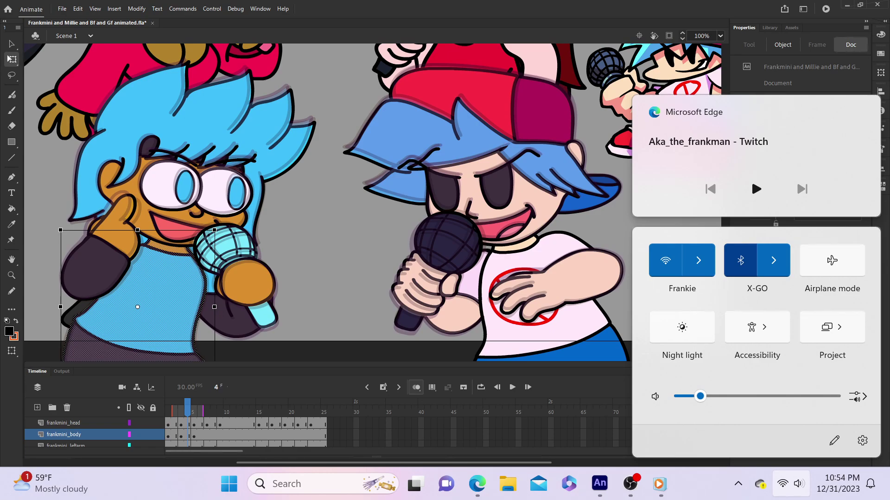
key("XF86AudioRaiseVolume")
key("XF86AudioRaiseVolume")
key("XF86AudioRaiseVolume")
key("XF86AudioRaiseVolume")
key("XF86AudioRaiseVolume")
key("XF86AudioRaiseVolume")
key("XF86AudioRaiseVolume")
key("XF86AudioRaiseVolume")
key("XF86AudioRaiseVolume")
key("XF86AudioRaiseVolume")
key("XF86AudioRaiseVolume")
key("XF86AudioRaiseVolume")
key("XF86AudioRaiseVolume")
key("XF86AudioRaiseVolume")
key("XF86AudioRaiseVolume")
key("XF86AudioRaiseVolume")
key("XF86AudioRaiseVolume")
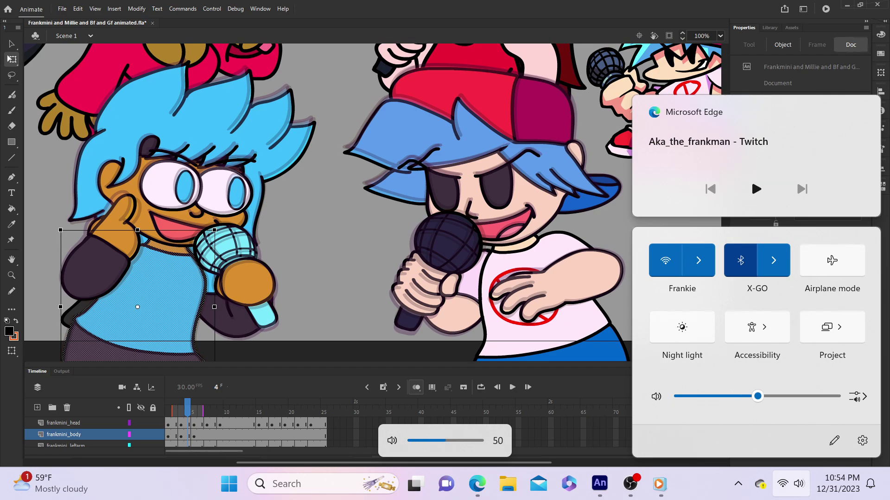
key("XF86AudioRaiseVolume")
key("XF86AudioRaiseVolume")
key("XF86AudioRaiseVolume")
key("XF86AudioRaiseVolume")
key("XF86AudioRaiseVolume")
key("XF86AudioRaiseVolume")
key("XF86AudioRaiseVolume")
key("XF86AudioRaiseVolume")
key("XF86AudioRaiseVolume")
key("XF86AudioRaiseVolume")
key("XF86AudioRaiseVolume")
key("XF86AudioRaiseVolume")
key("XF86AudioRaiseVolume")
key("XF86AudioRaiseVolume")
key("XF86AudioRaiseVolume")
key("XF86AudioRaiseVolume")
key("XF86AudioRaiseVolume")
key("XF86AudioRaiseVolume")
key("XF86AudioRaiseVolume")
key("XF86AudioRaiseVolume")
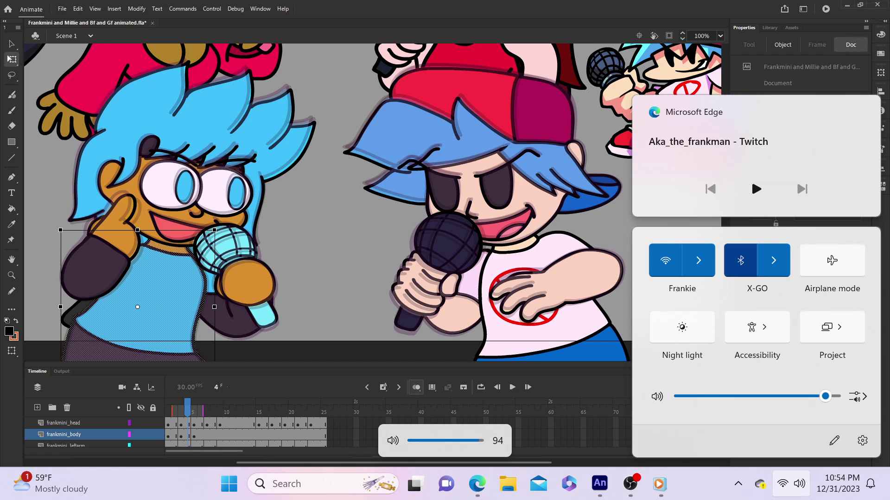
key("XF86AudioRaiseVolume")
key("XF86AudioRaiseVolume")
key("XF86AudioRaiseVolume")
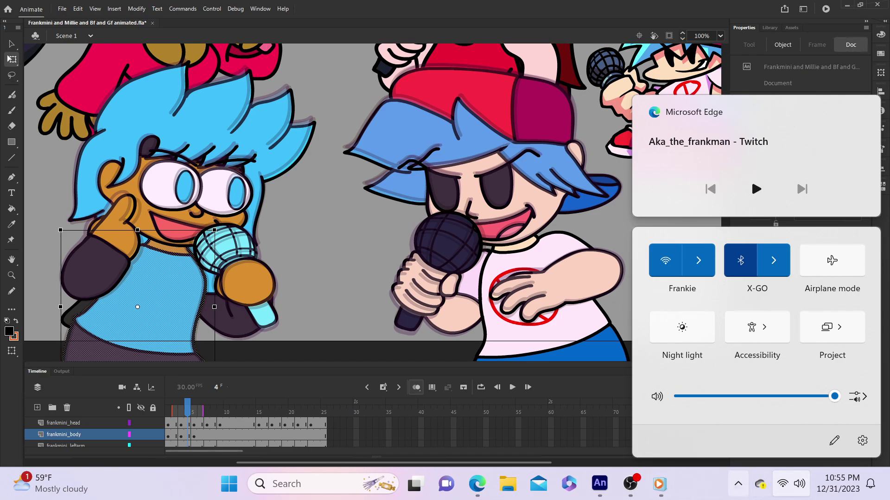
left_click(791, 484)
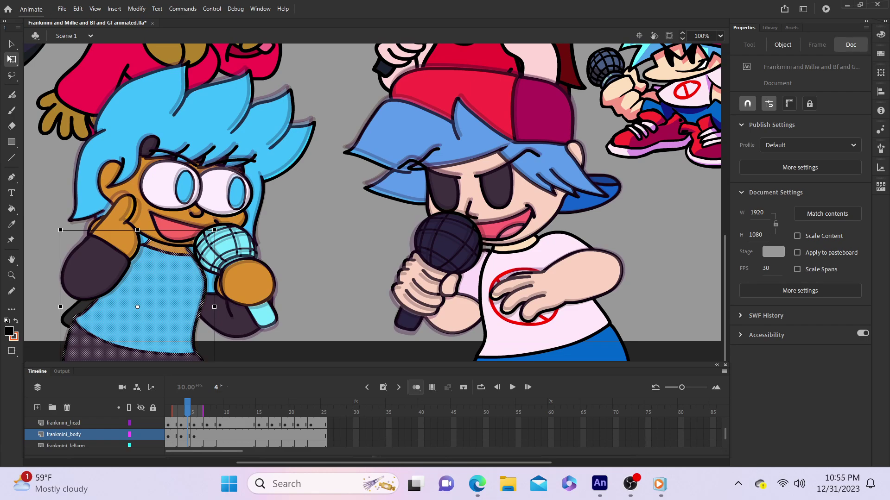
Step: Step back and forth through frames 1 to 5 to check the narrowing torso against the head and arm movement
key(".")
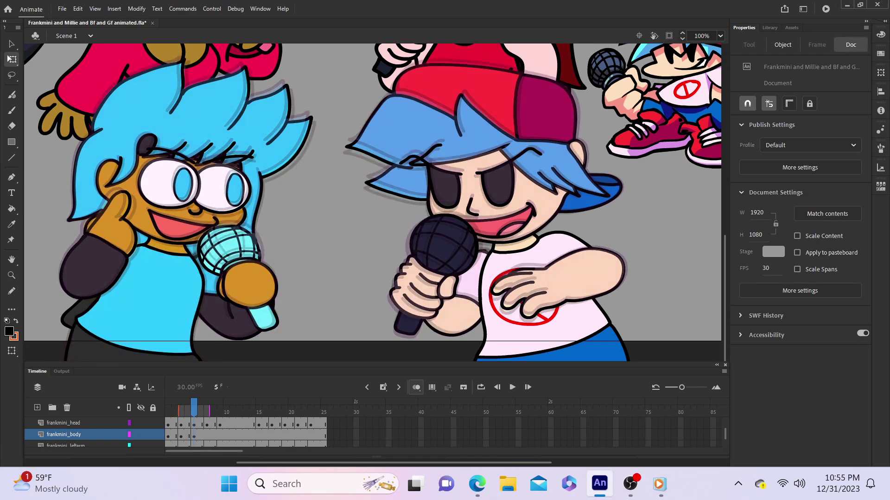
key("comma")
key("comma")
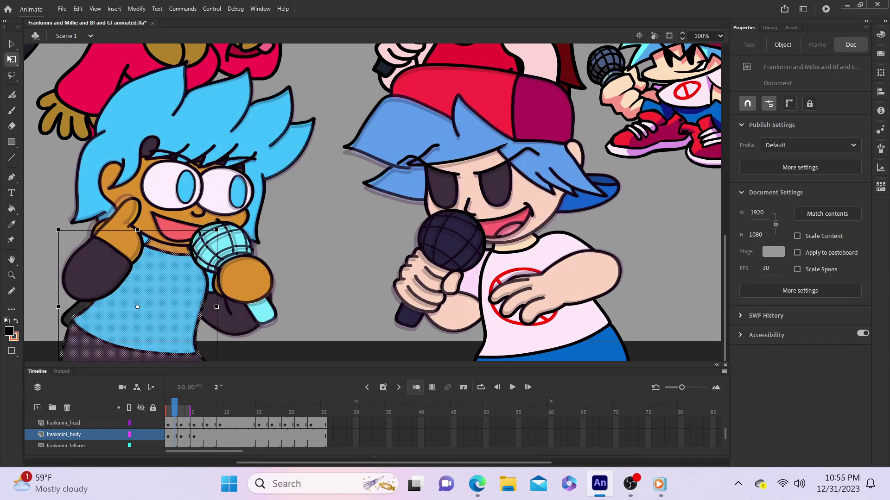
key("period")
key("period")
key("comma")
key("comma")
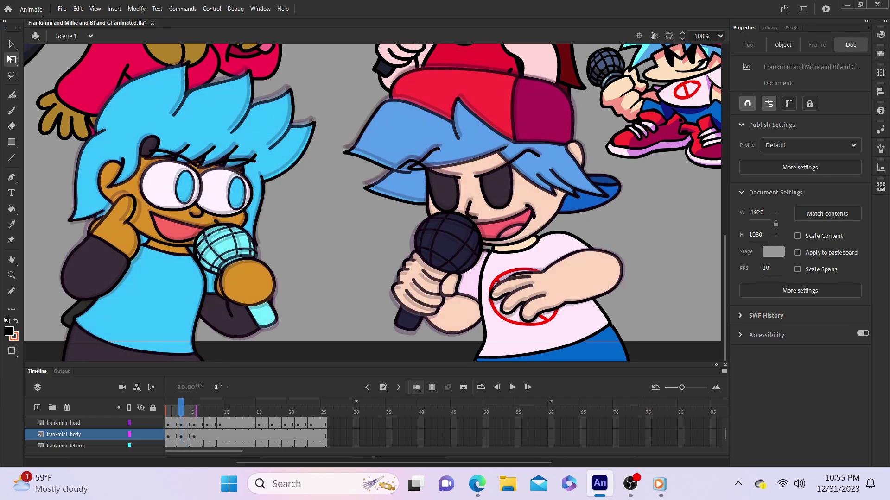
key("comma")
key("period")
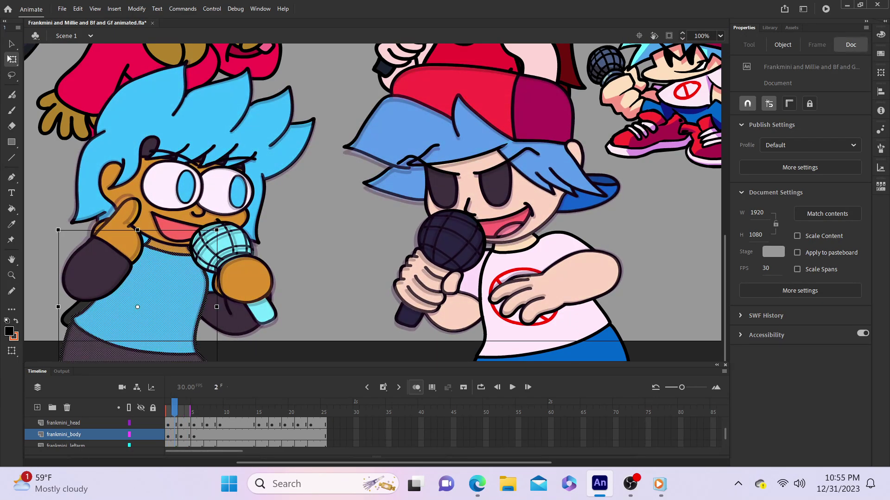
key("period")
key("comma")
key("comma")
key("period")
key("period")
key("comma")
key("period")
key("period")
key("period")
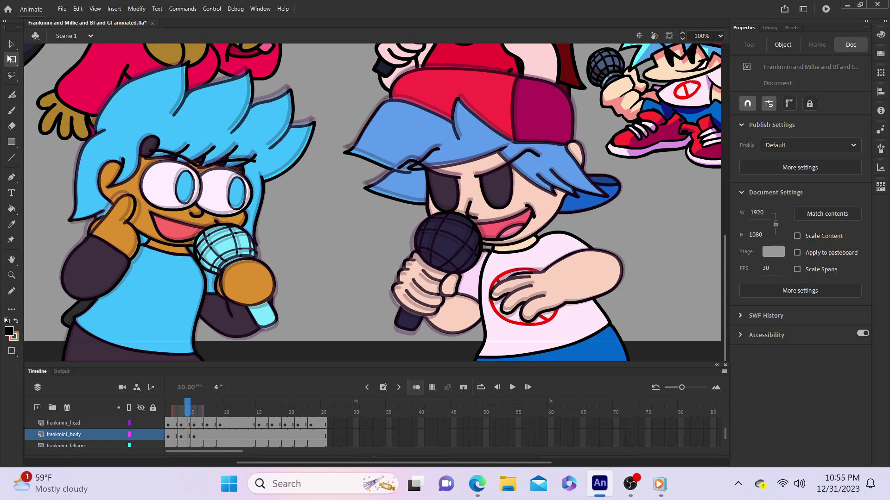
key("period")
key("comma")
key("period")
key("comma")
key("comma")
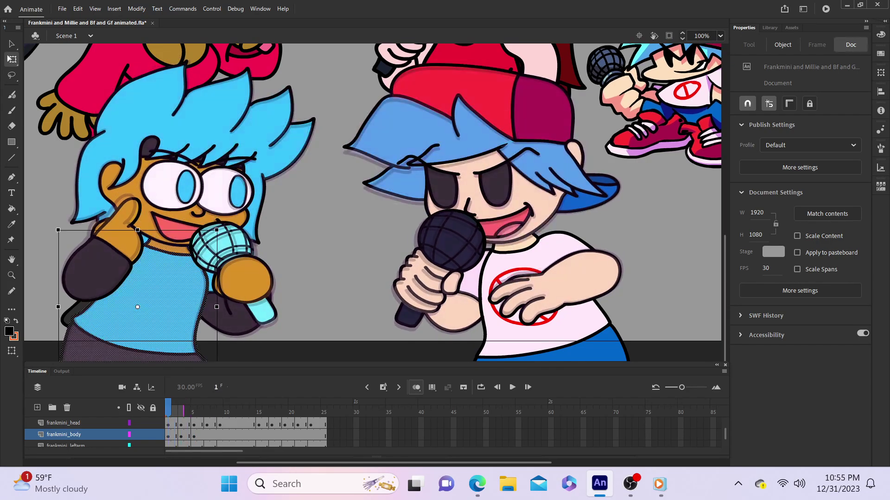
key("period")
key("period")
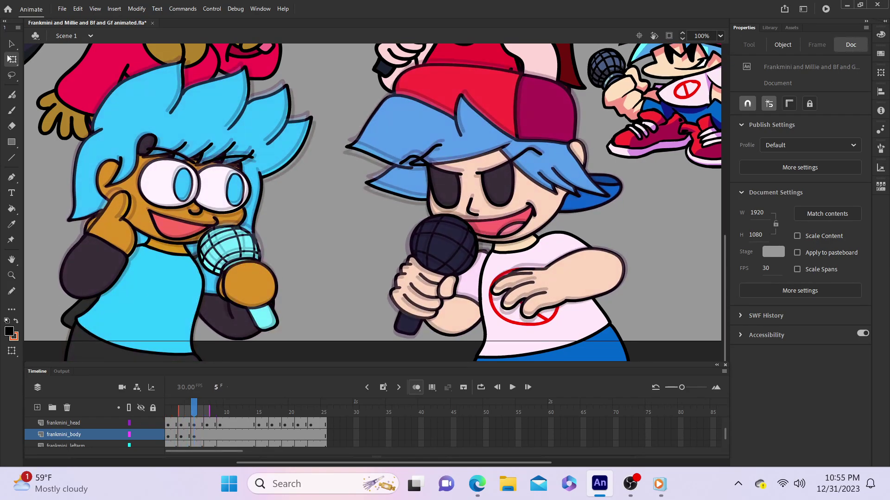
key("comma")
key("comma")
key("comma")
Step: Step forward to frame 14 to examine how the torso holds up before the bob repeats
key("period")
key("period")
key("period")
key("period")
key("period")
key("period")
key("period")
key("period")
key("period")
key("period")
key("period")
key("period")
key("period")
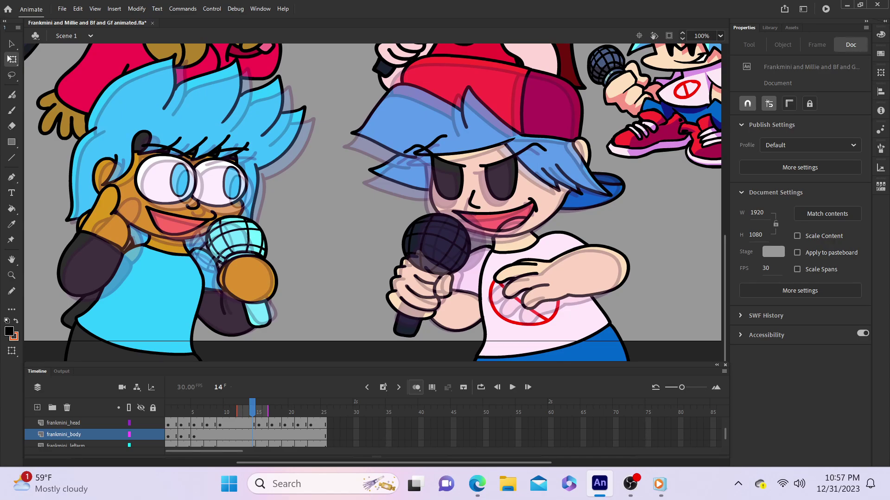
Step: Return to frame 1 and copy the frankmini_body keyframe with the original torso shape
key("comma")
key("comma")
key("comma")
key("comma")
key("comma")
key("comma")
key("comma")
key("comma")
key("comma")
key("comma")
key("comma")
key("comma")
key("comma")
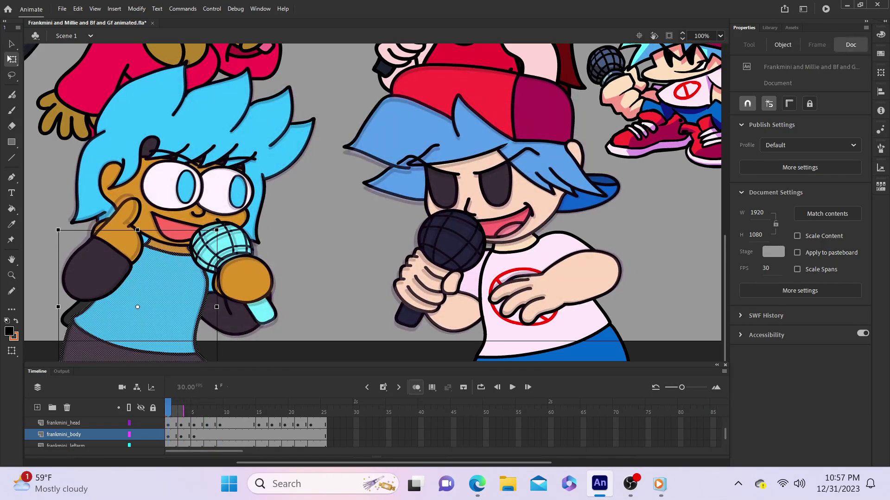
right_click(168, 435)
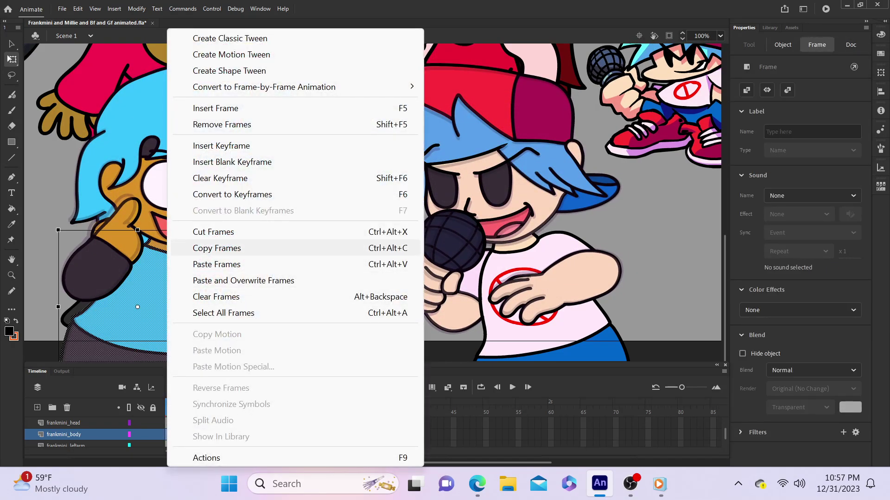
left_click(217, 248)
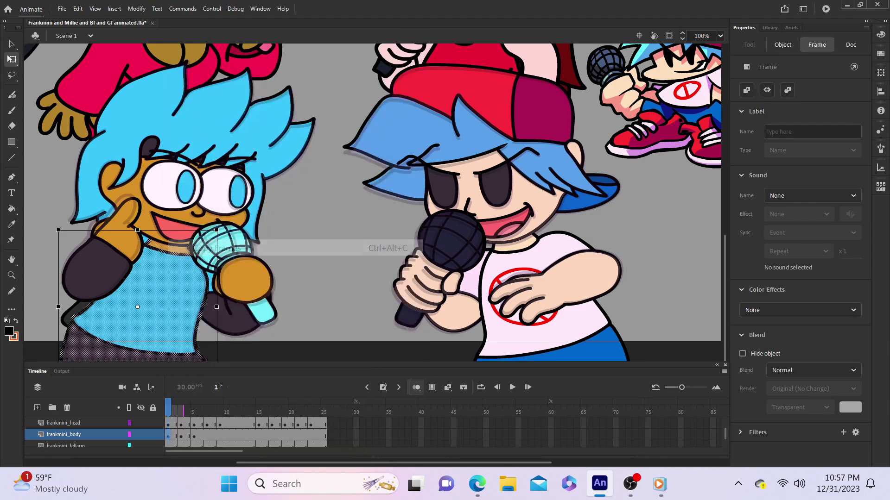
Step: Paste the copied frankmini_body frame at frame 15 and check the torso against the neighbouring frames
key("Return")
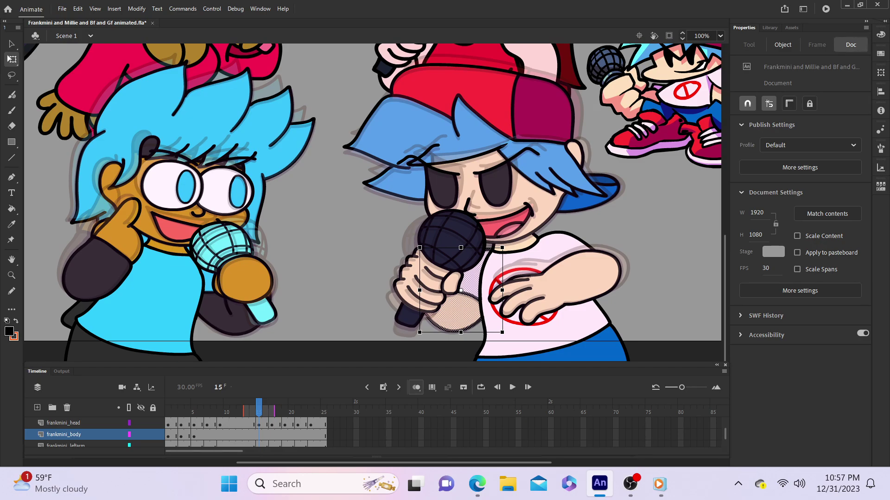
right_click(258, 434)
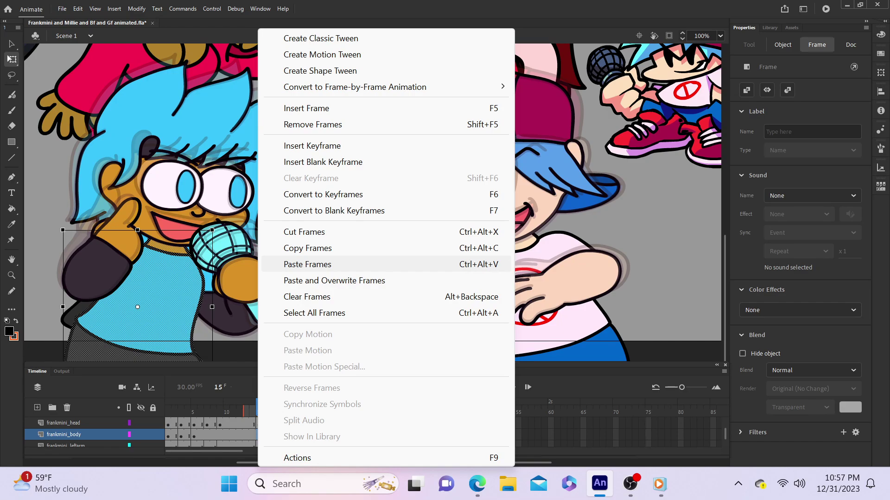
left_click(308, 264)
key("Escape")
key("period")
key("period")
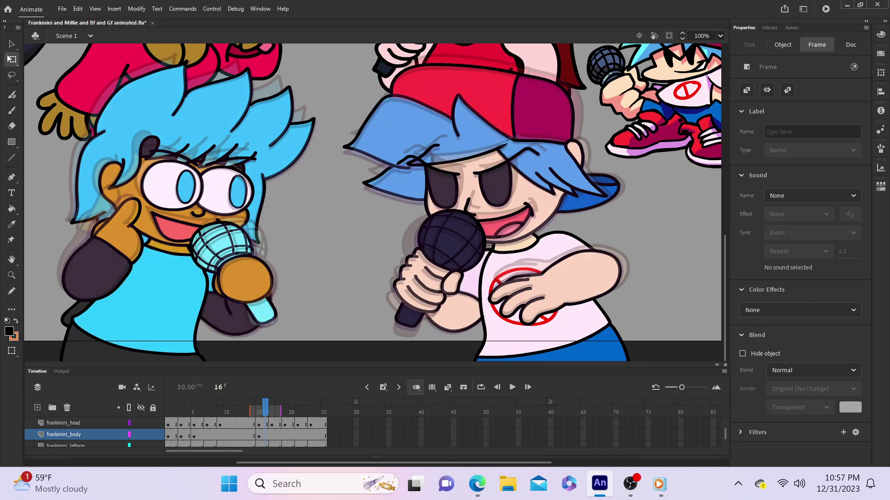
key("comma")
key("comma")
key("period")
key("period")
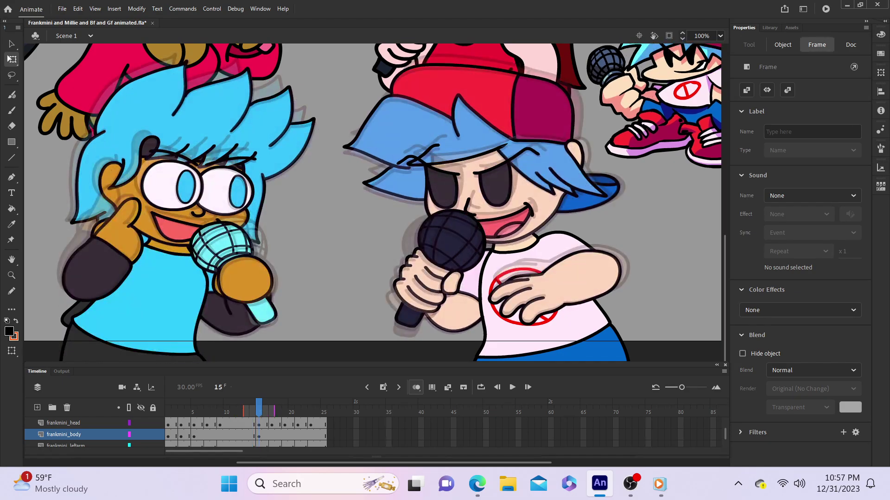
Step: Step back and forth through the frames around 15, finishing at frame 17, to check how the restored torso fits the head movement
key("comma")
key("comma")
key("period")
key("comma")
key("comma")
key("period")
key("period")
key("period")
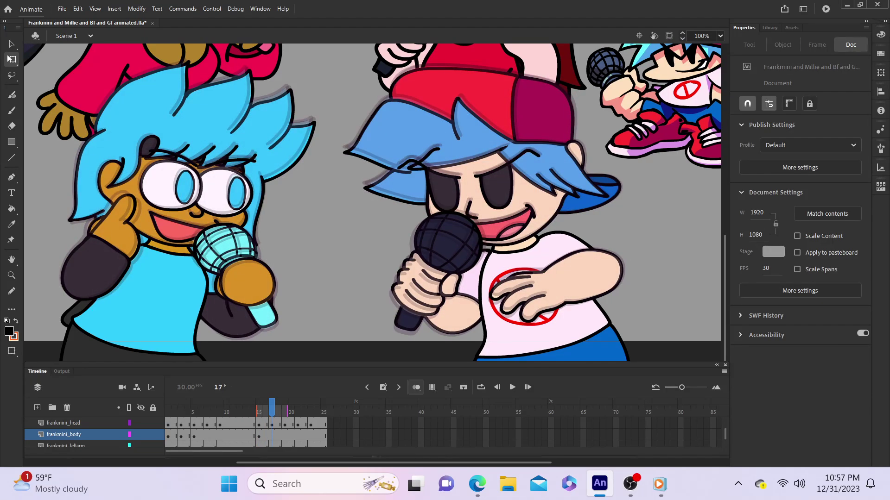
Step: Copy the frankmini_body keyframe at frame 3 with the narrowed torso
right_click(182, 435)
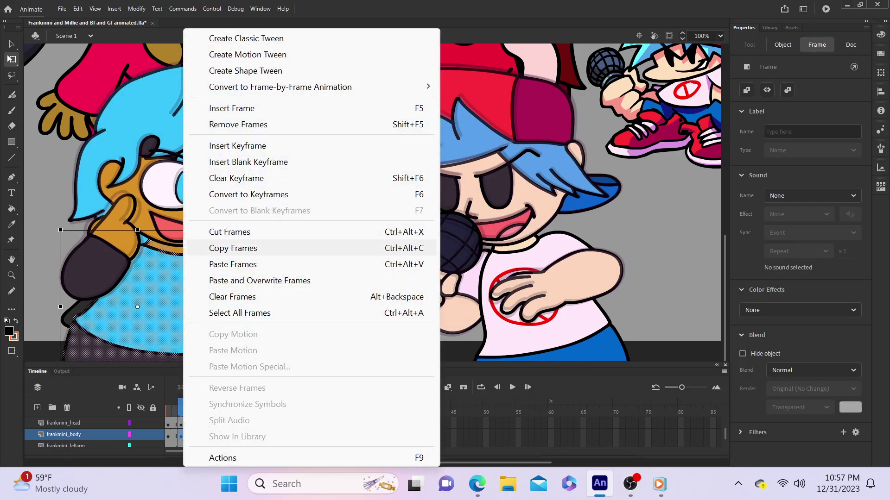
left_click(233, 248)
Step: Switch to Windows Media Player Legacy to view the music playlist
left_click(659, 484)
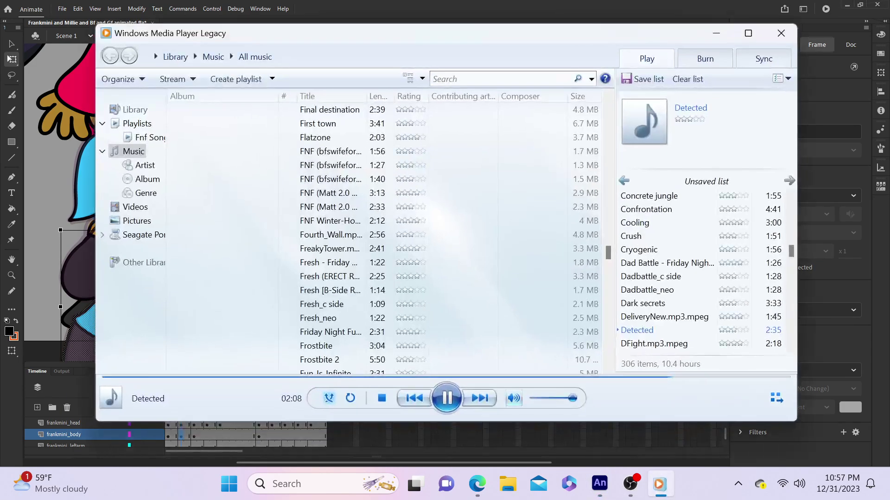
Step: Skip to the next song in Windows Media Player and minimise the player to return to Animate
left_click(480, 398)
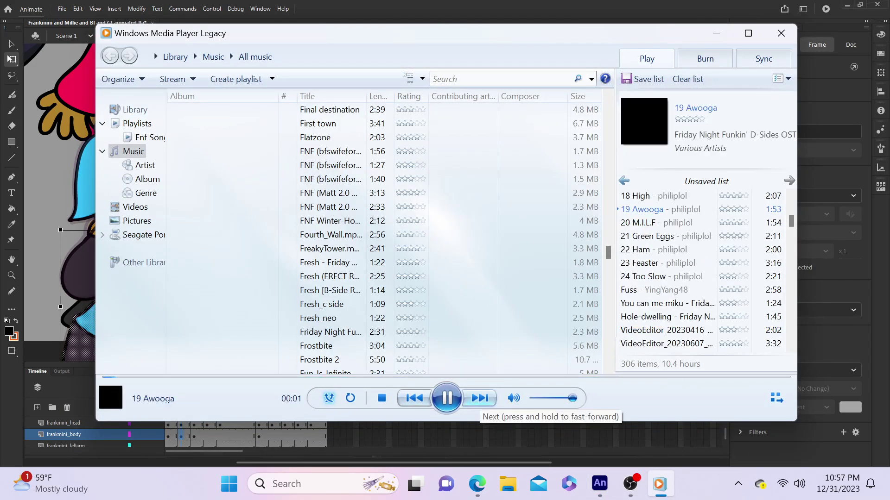
left_click(716, 33)
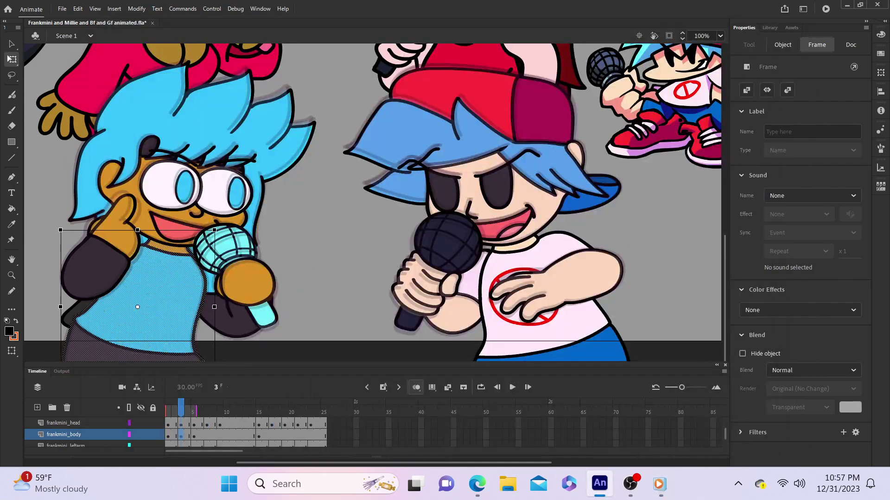
Step: Paste the copied body frame at frame 17 of the frankmini_body layer
right_click(271, 435)
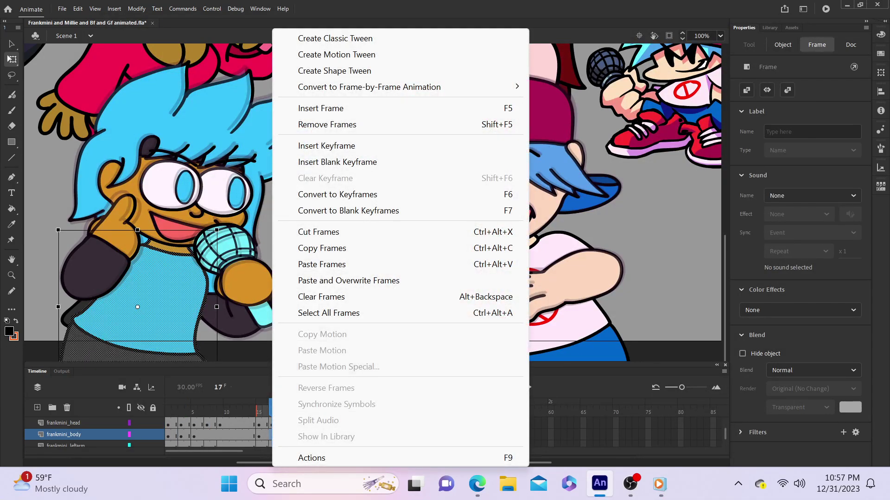
left_click(324, 264)
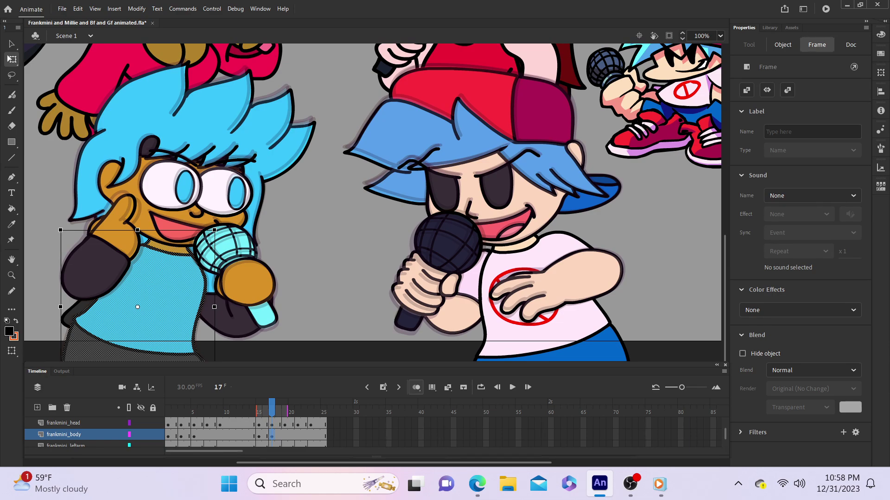
key(".")
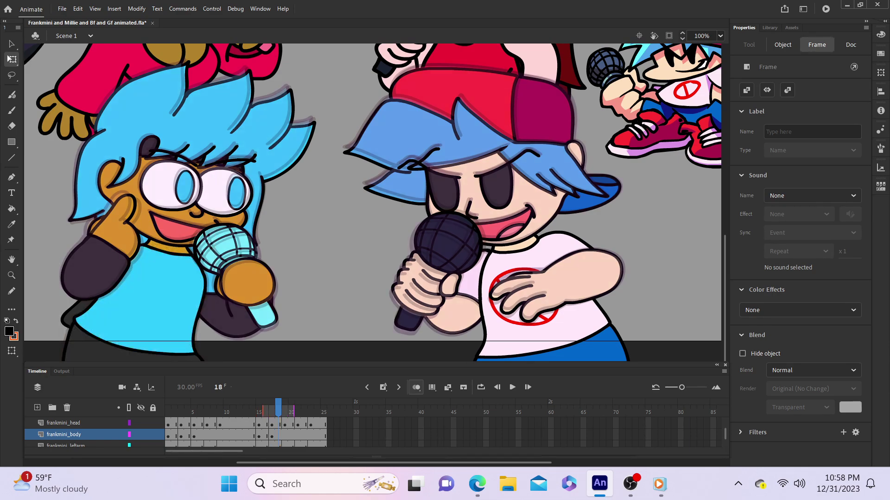
key(".")
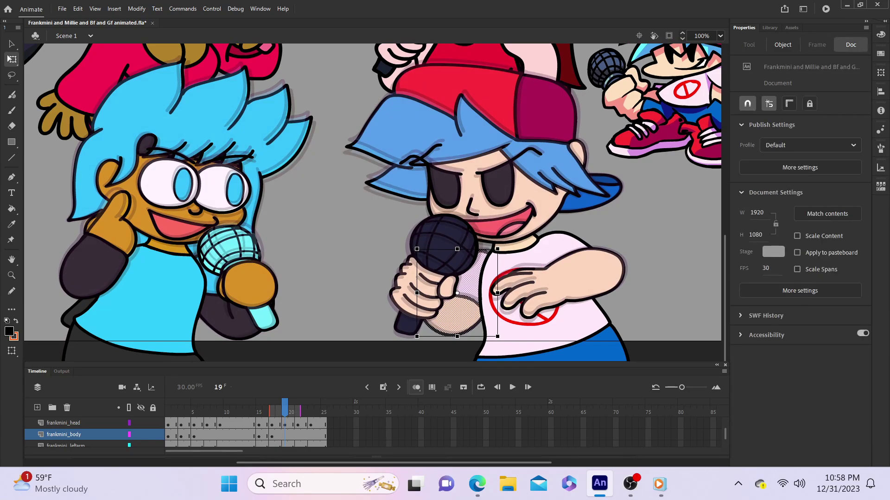
Step: Copy the frankmini_body keyframe at frame 5 and paste it at frame 19 of the same layer
left_click(193, 435)
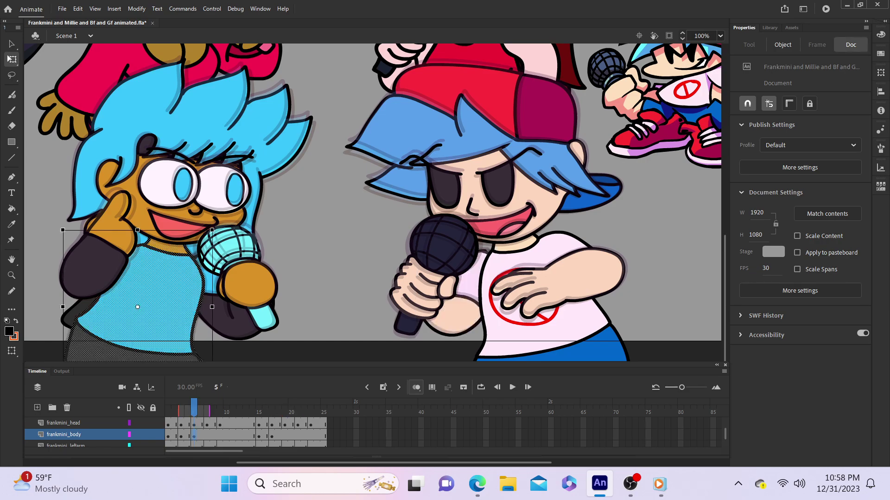
right_click(194, 436)
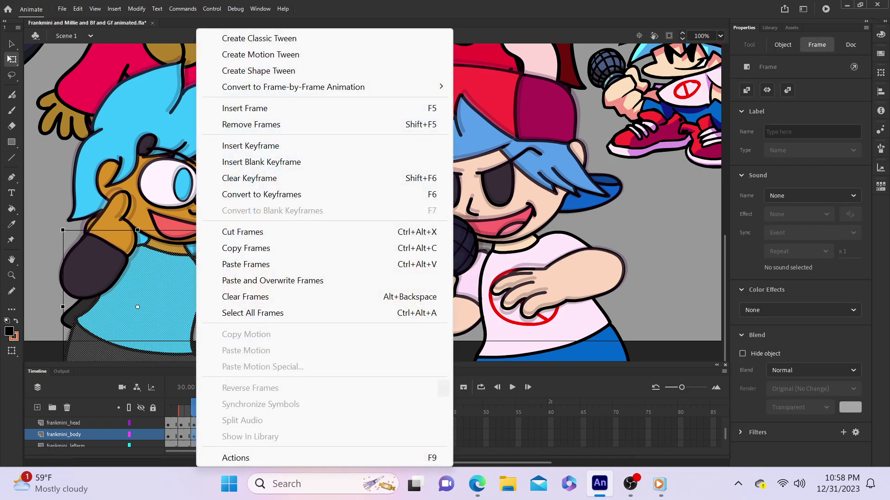
left_click(246, 248)
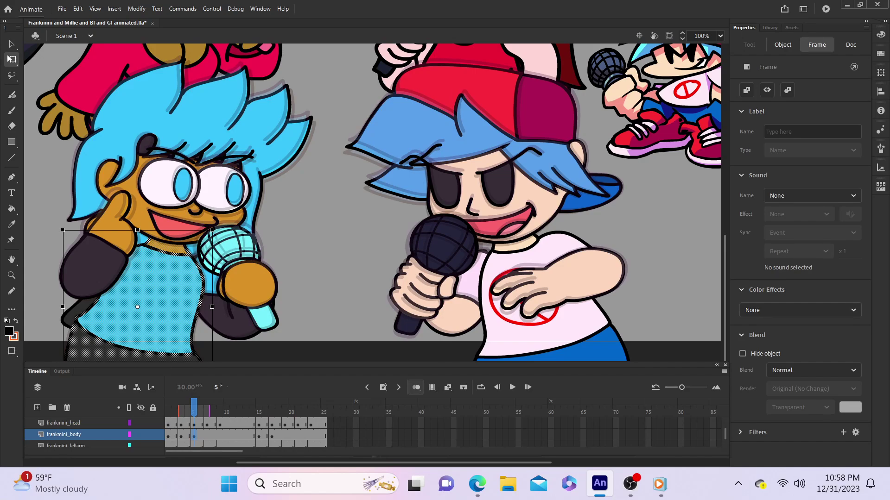
left_click(284, 436)
right_click(284, 437)
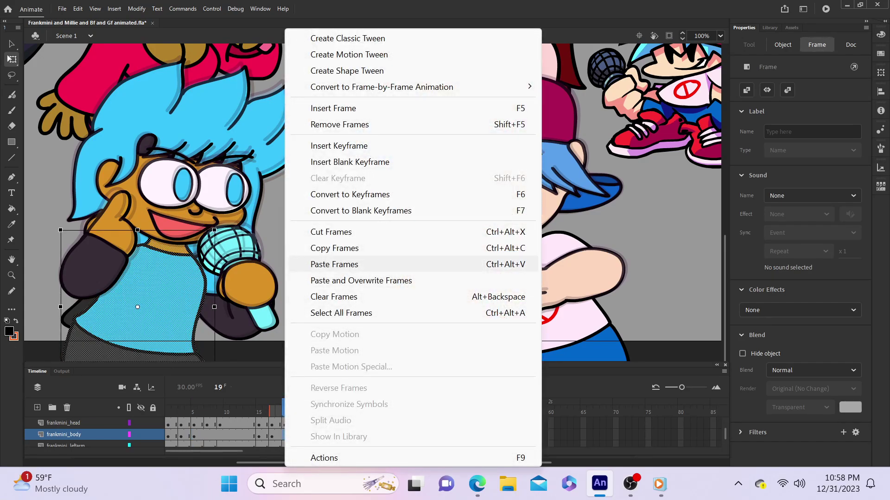
left_click(335, 264)
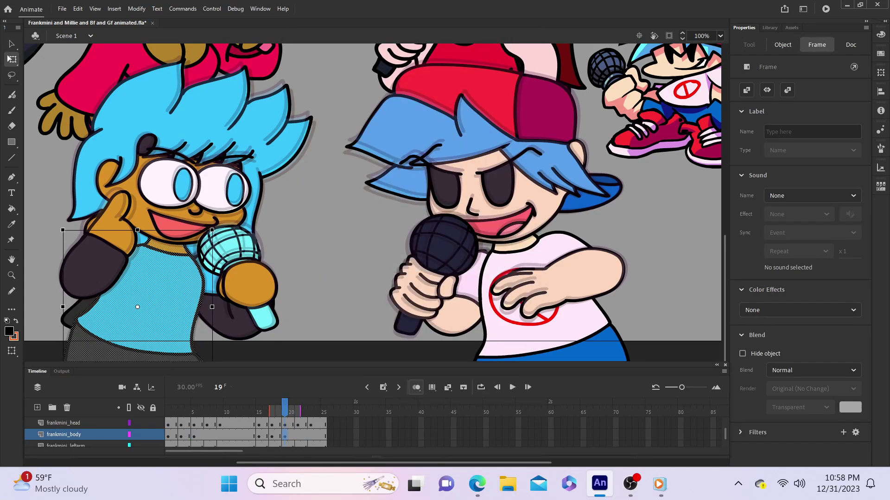
Step: Play the animation and step through its frames to check how the frankmini_body poses move
key("Return")
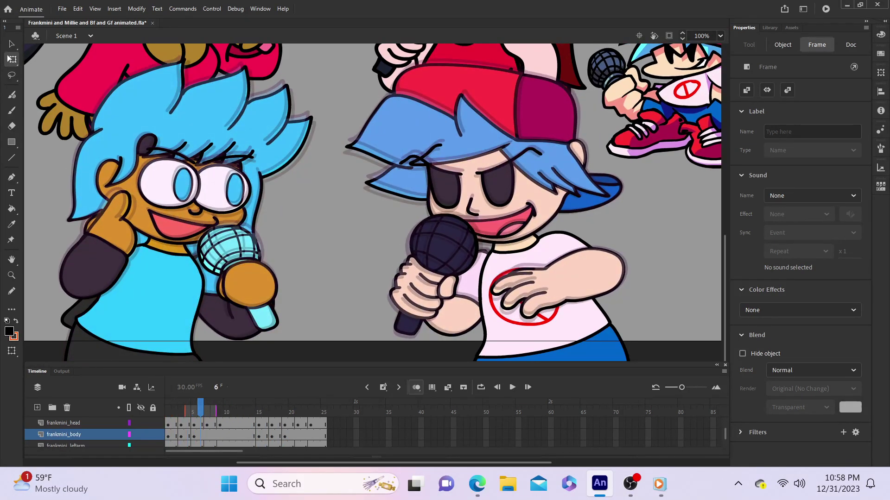
key("period")
key("period")
key("period")
key("period")
key("period")
key("period")
key("period")
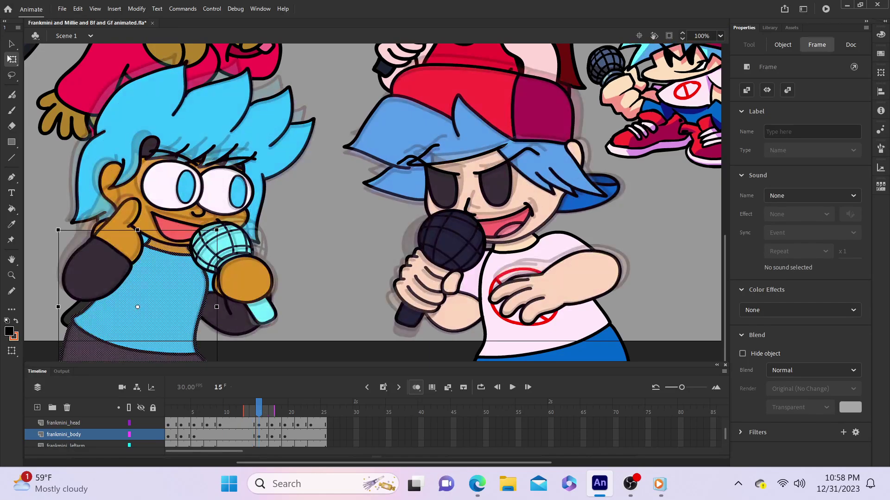
key("Return")
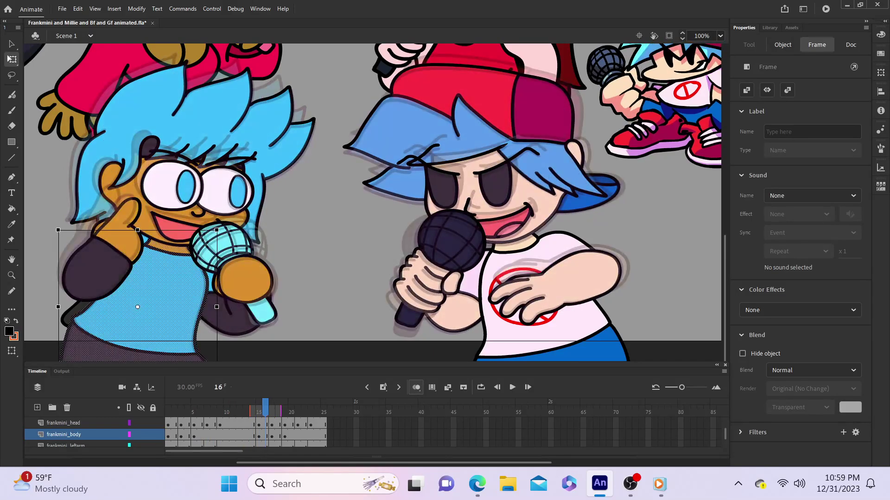
Step: Look through the timeline layers for bf_body and select its frame 3
left_click_drag(246, 408, 206, 408)
scroll(95, 433, "up", 3)
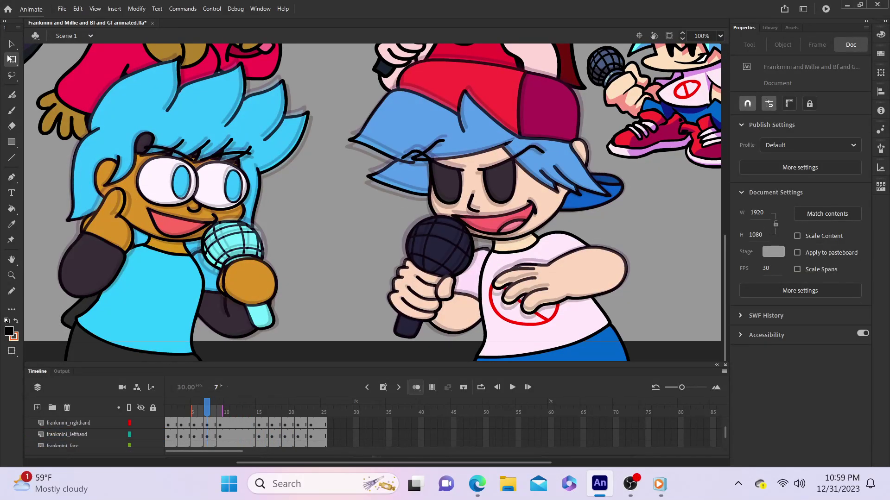
scroll(93, 435, "down", 5)
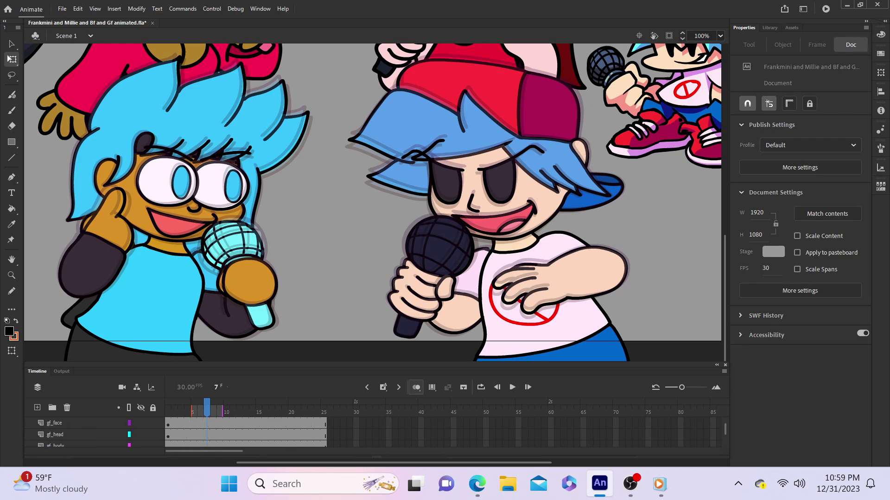
scroll(93, 435, "down", 5)
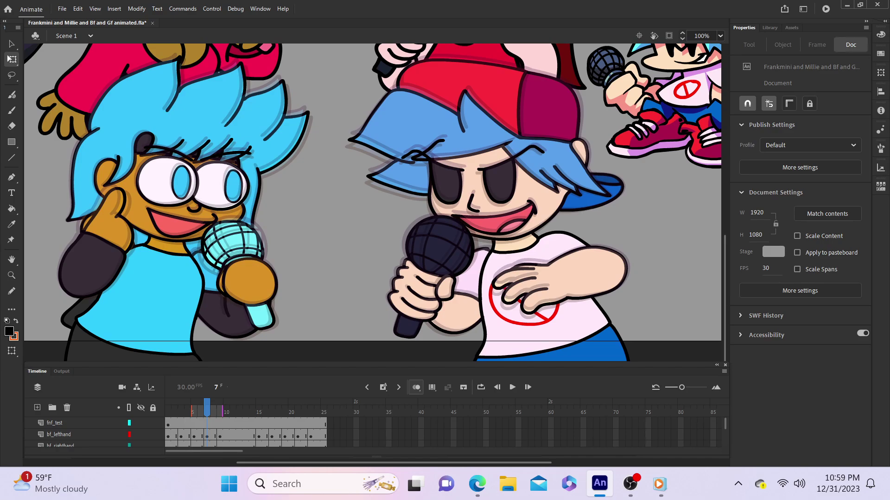
scroll(93, 435, "down", 2)
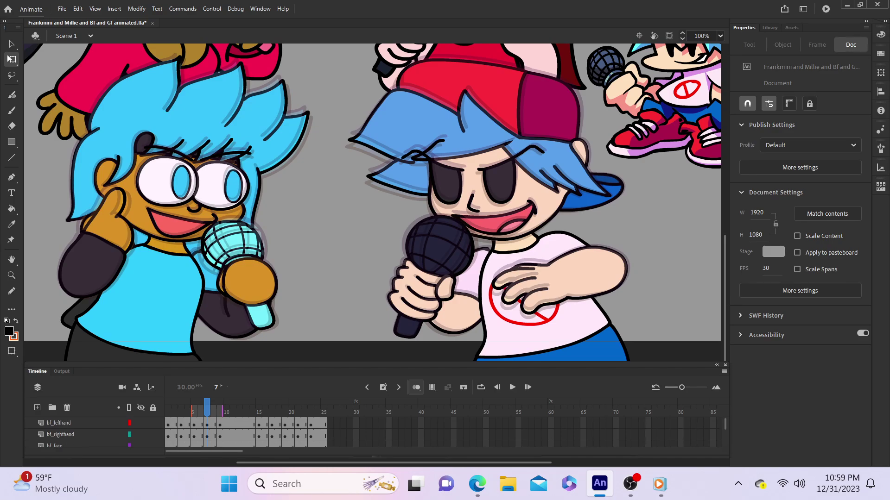
scroll(93, 434, "up", 2)
scroll(93, 434, "down", 2)
scroll(93, 435, "down", 2)
scroll(93, 435, "down", 1)
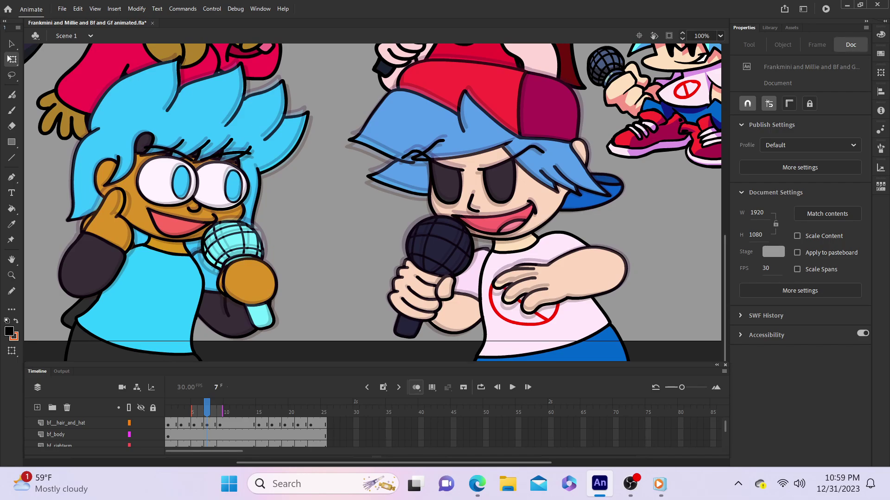
left_click(181, 435)
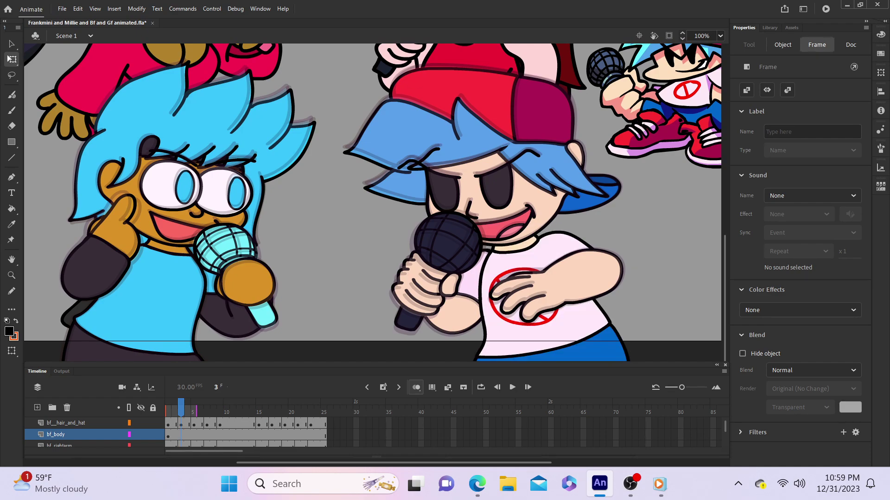
Step: Flip back and forth between frames 2 and 3 to compare the characters' poses
key(".")
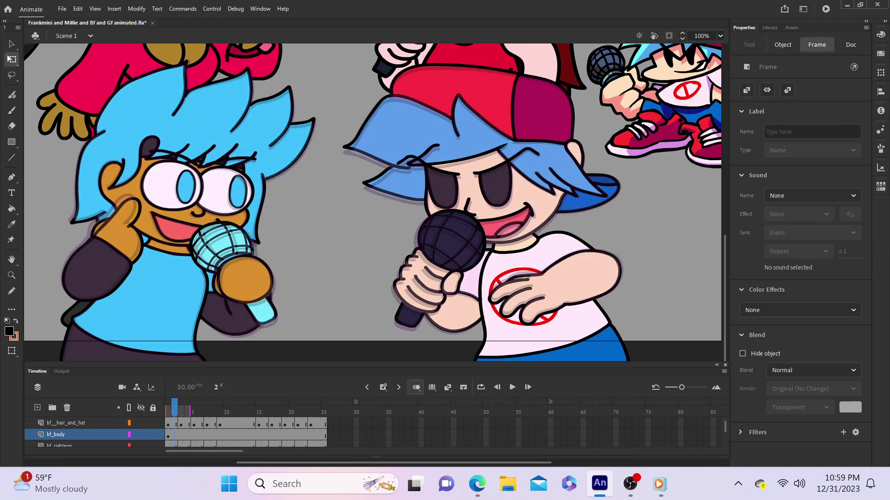
key("period")
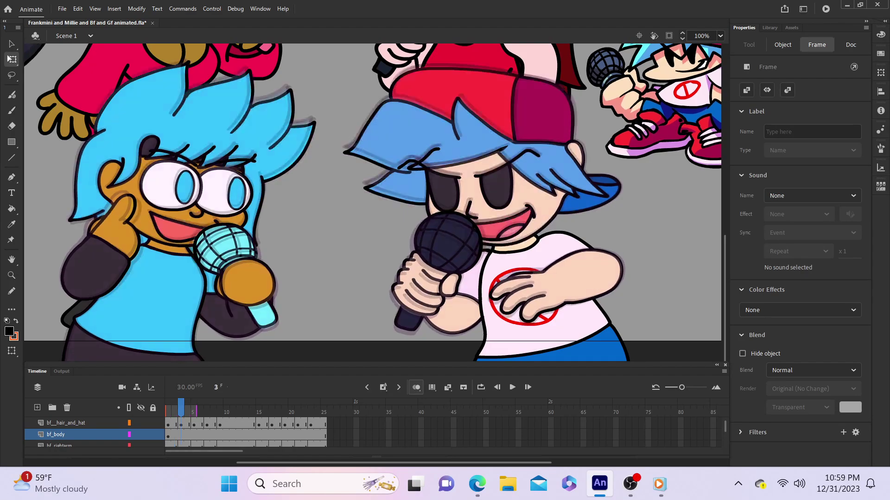
key("comma")
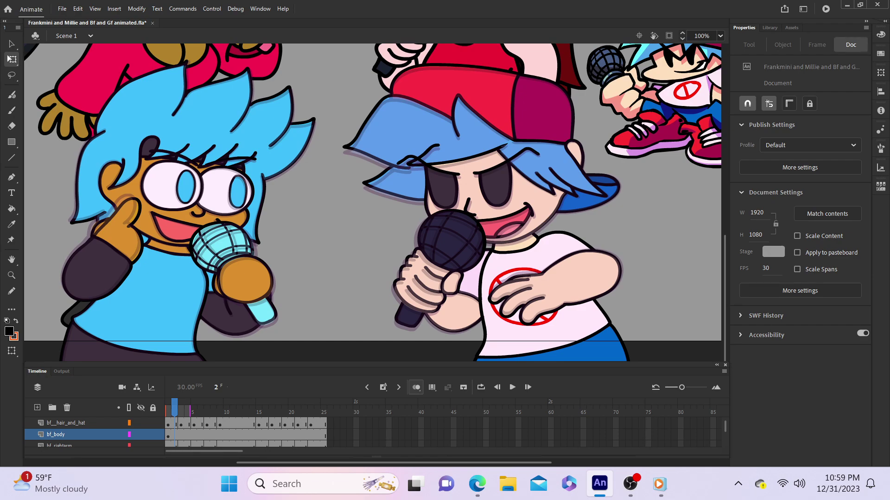
key("period")
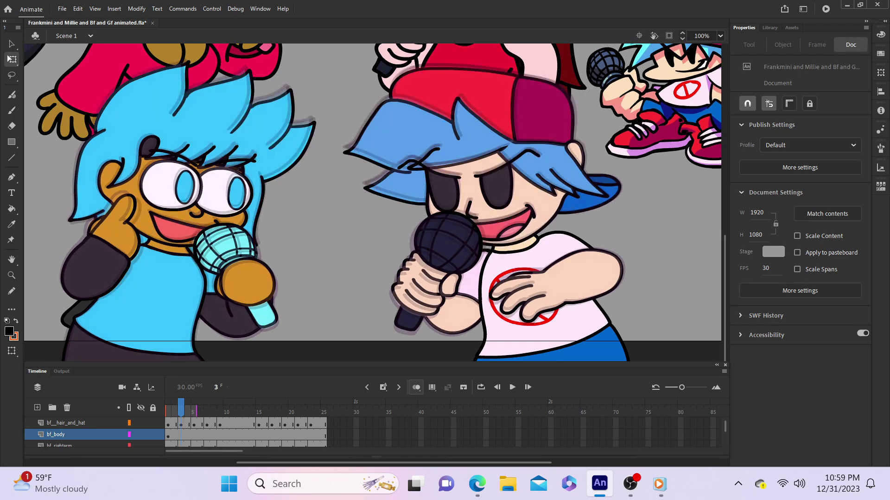
key("comma")
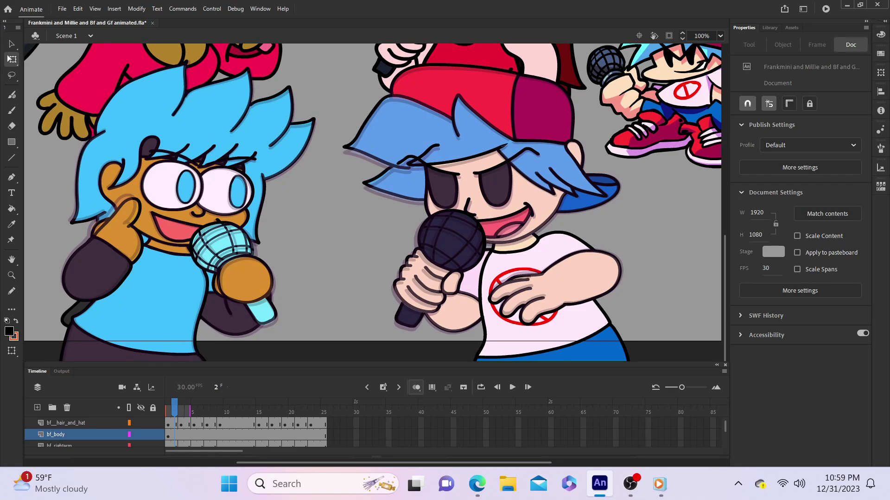
key("period")
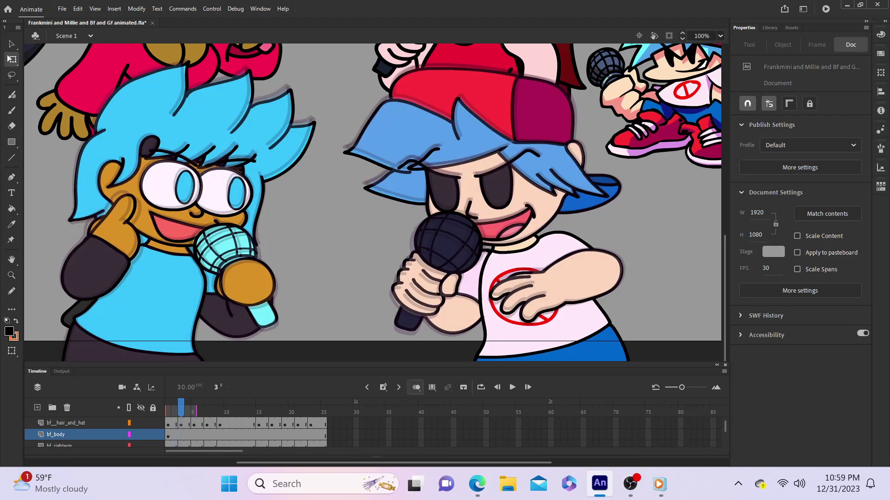
Step: Try widening the bf_body artwork on frame 3 to a width of 362.85, comparing it with the original through undo and redo
left_click(180, 434)
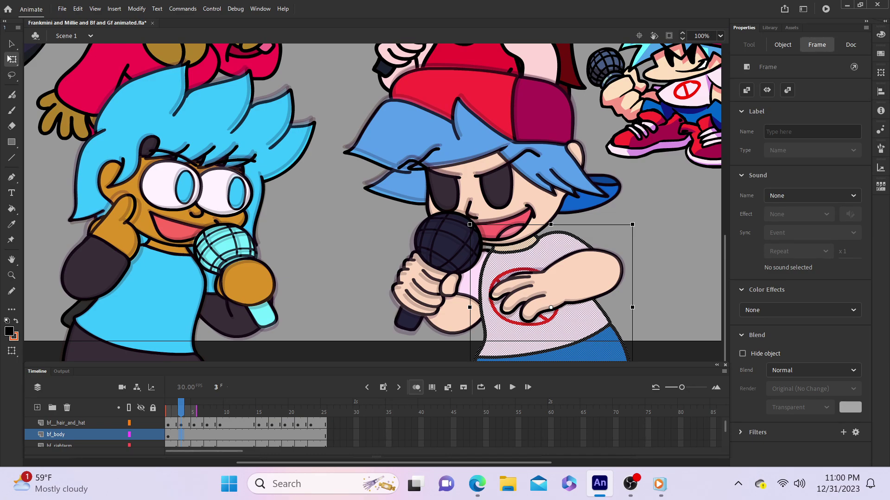
left_click_drag(632, 308, 629, 307)
left_click_drag(630, 307, 635, 307)
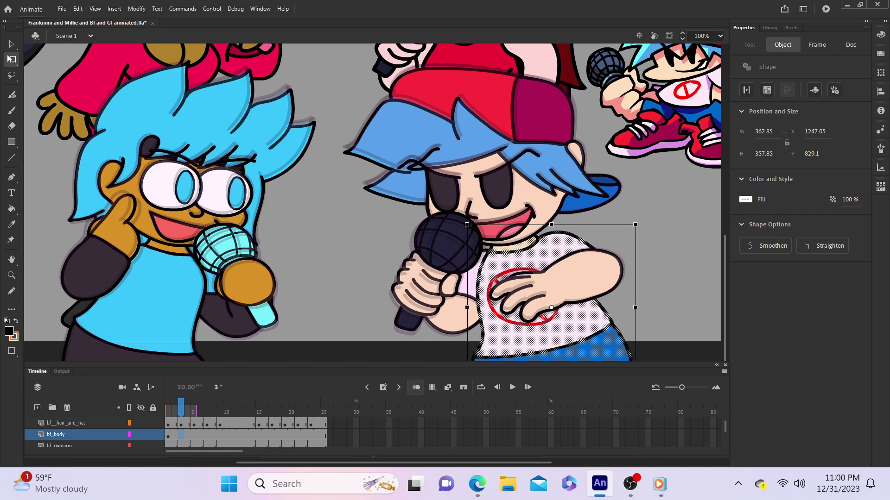
key("ctrl+z")
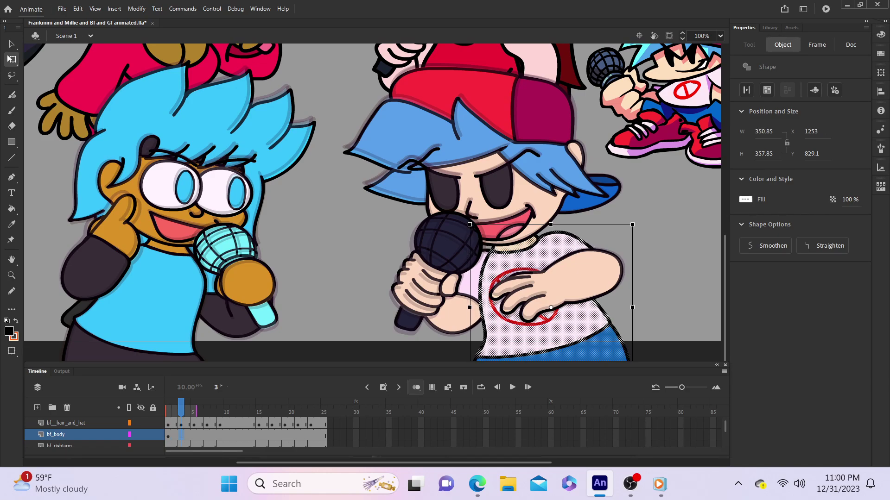
key("ctrl+y")
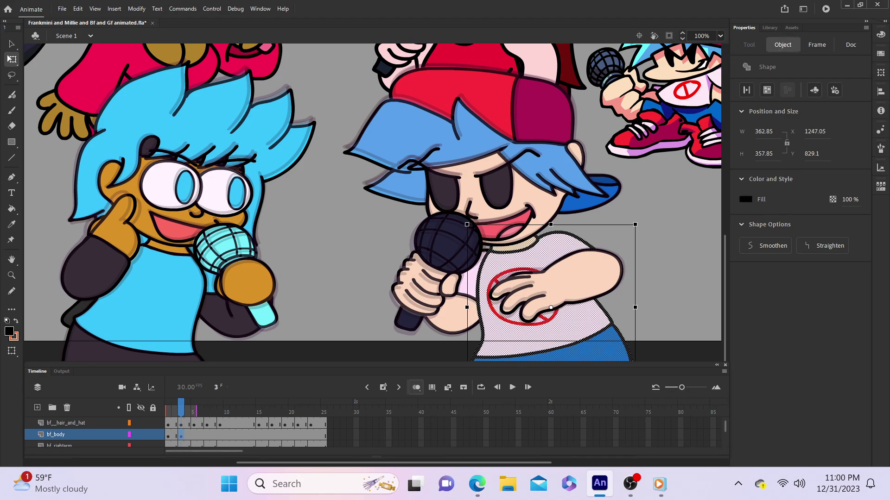
key("ctrl+z")
key("ctrl+z")
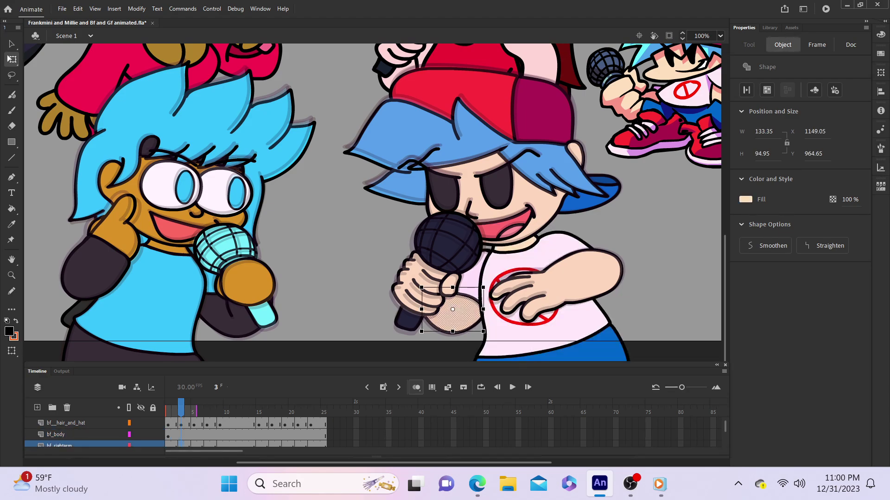
key("ctrl+y")
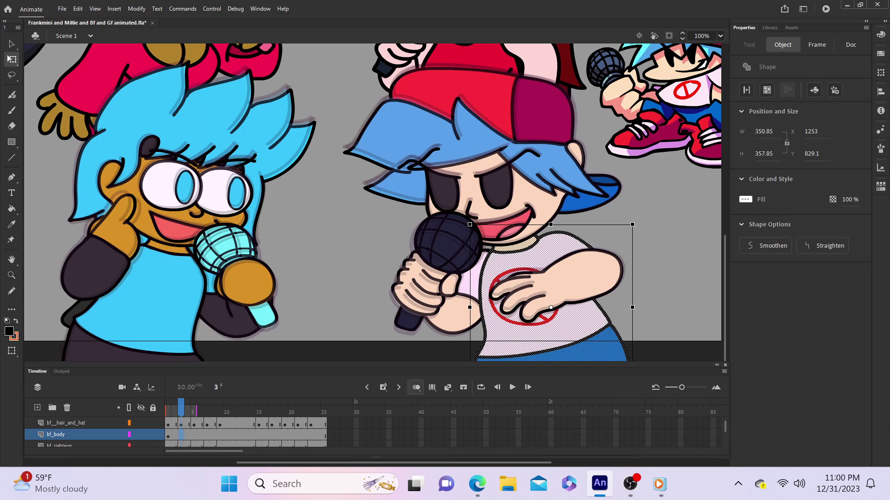
Step: Narrow the bf_body artwork to a width of about 344.85 on a keyframe at frame 3, and return to frame 1
key("ctrl+z")
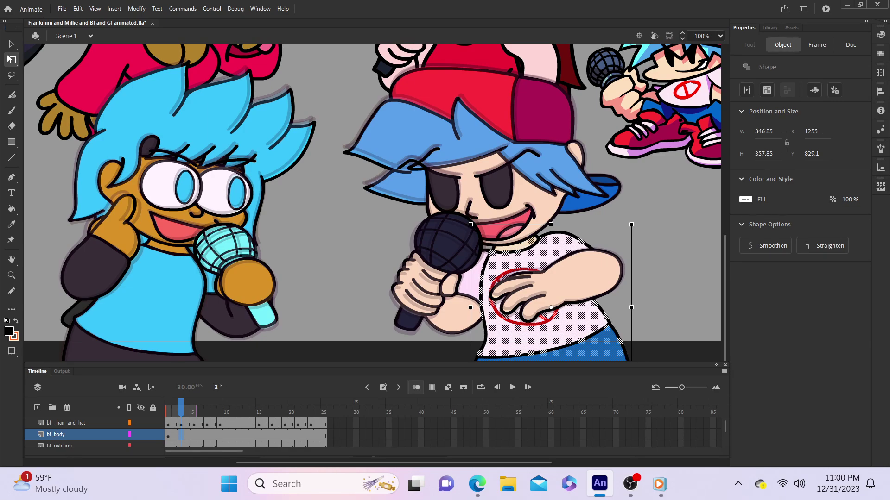
key("F6")
key("ctrl+z")
key("ctrl+z")
key("ctrl+z")
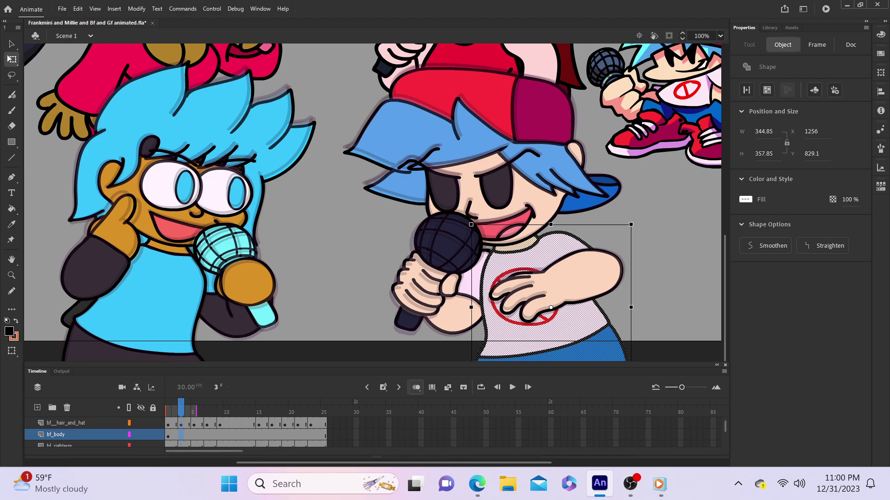
key("ctrl+z")
key("comma")
key("comma")
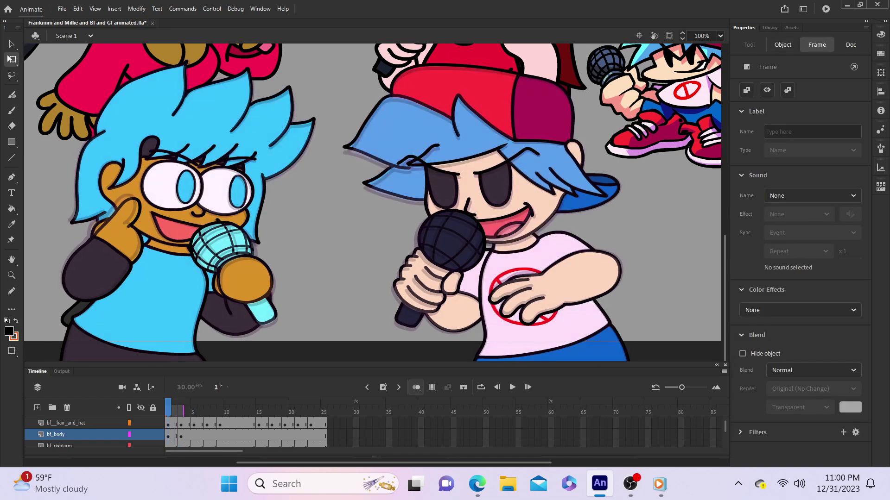
Step: Step back and forth through frames 1 to 5 to compare the bf_body motion with the other layers
key("period")
key("period")
key("period")
key("comma")
key("comma")
key("comma")
key("period")
key("period")
key("period")
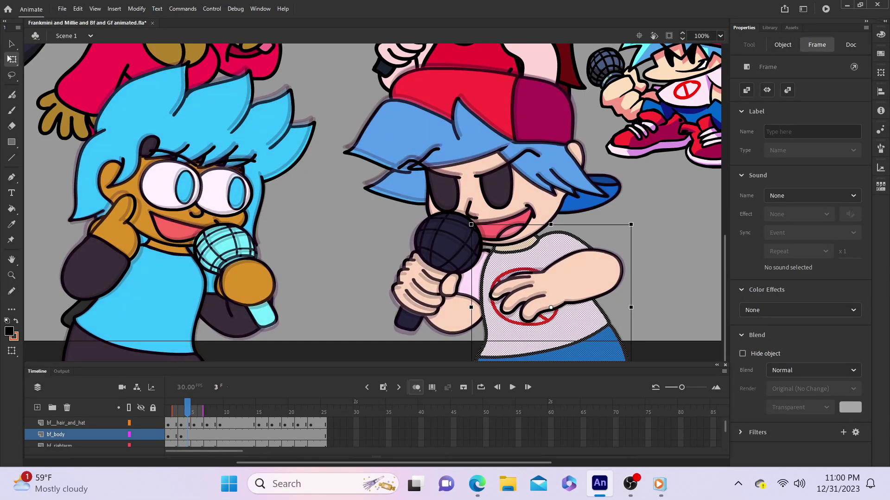
key("period")
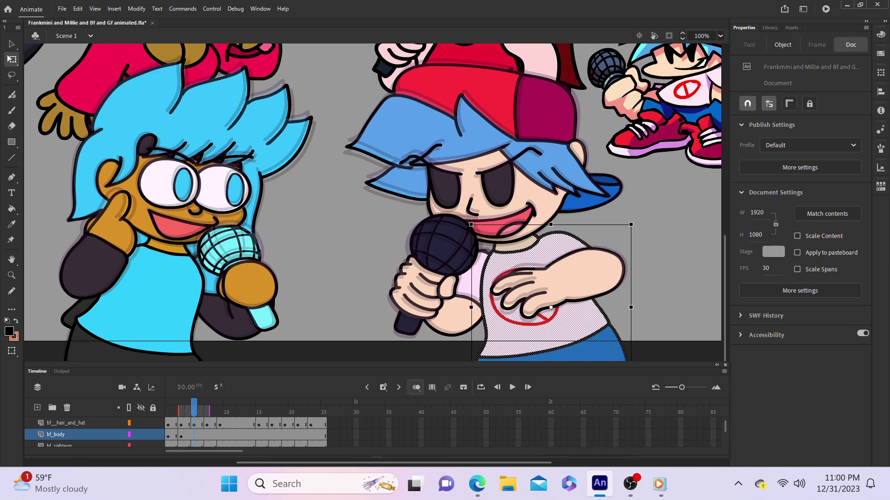
Step: Lower the system volume, switch to Windows Media Player and start playing Cryogenic
left_click(790, 484)
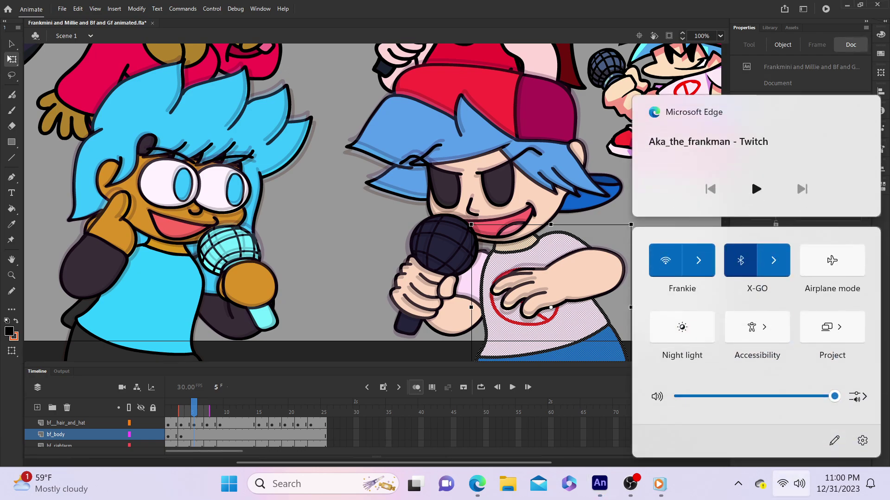
left_click_drag(834, 396, 696, 396)
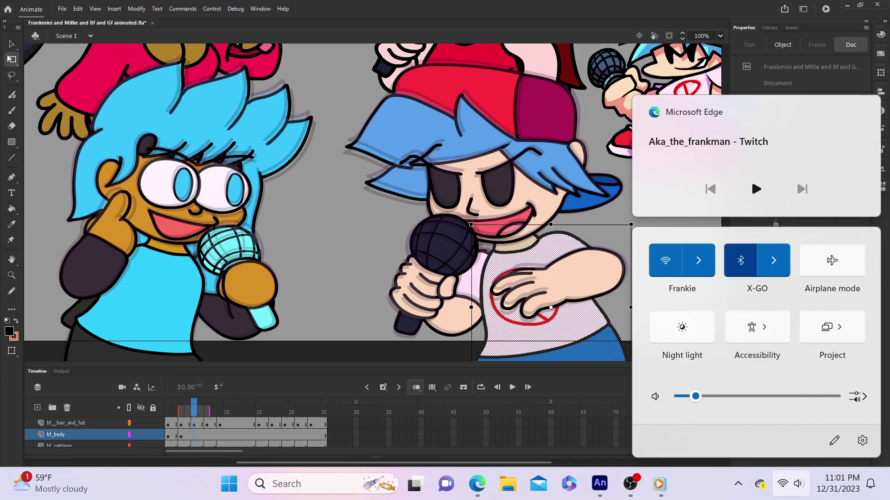
left_click(659, 483)
left_click(446, 398)
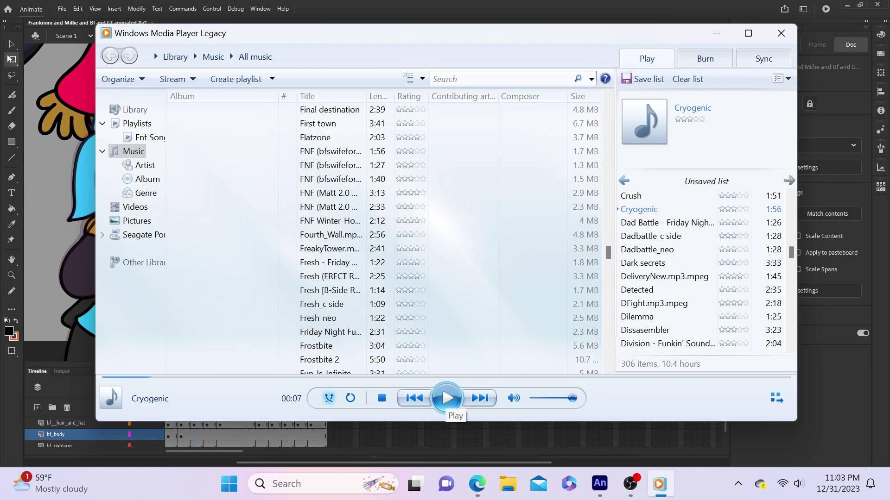
left_click(446, 398)
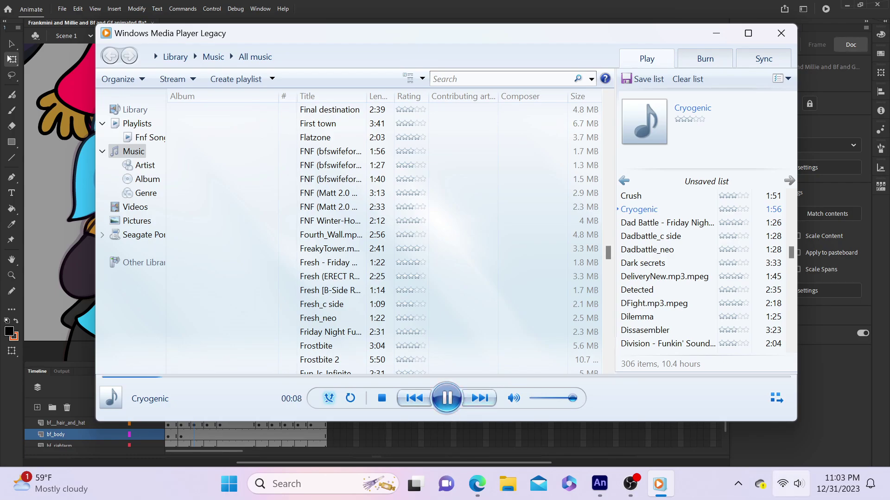
Step: Raise the system volume back to near maximum and minimize Windows Media Player to return to Animate
left_click(791, 484)
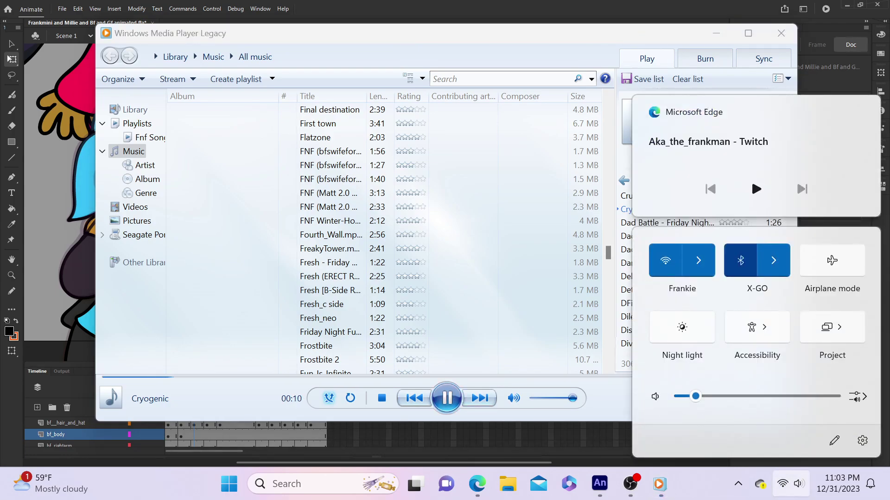
left_click_drag(695, 396, 834, 397)
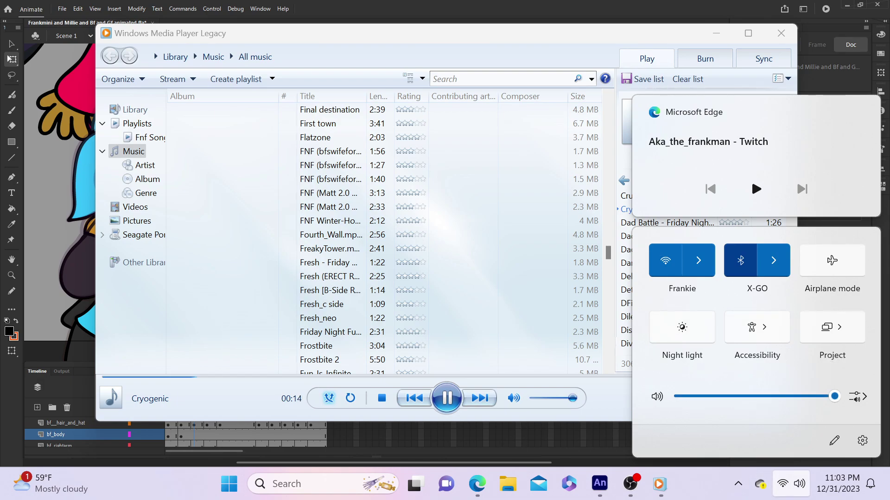
left_click(791, 483)
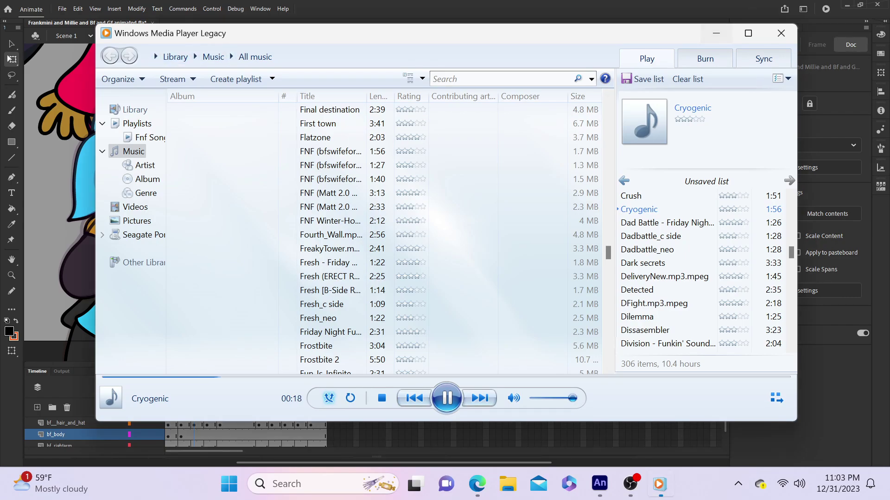
left_click(716, 33)
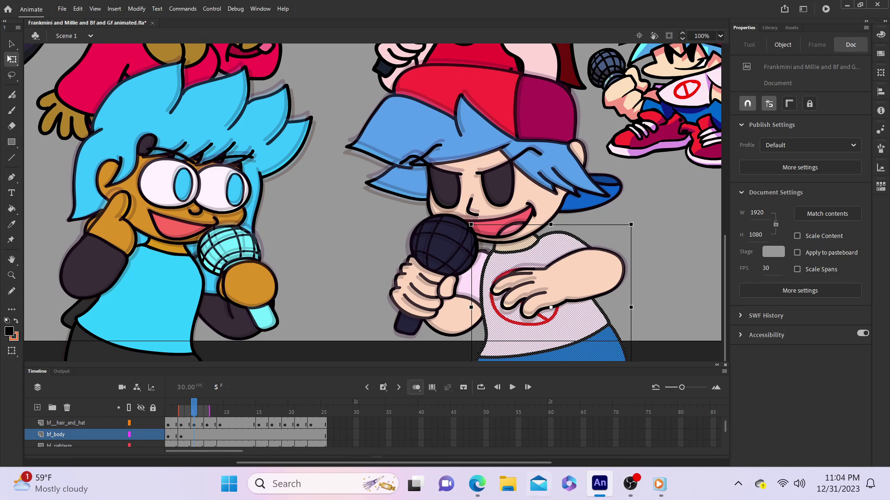
Step: Skip ahead several songs in Windows Media Player, and return to Animate with the bf_body artwork deselected
left_click(659, 484)
left_click(486, 399)
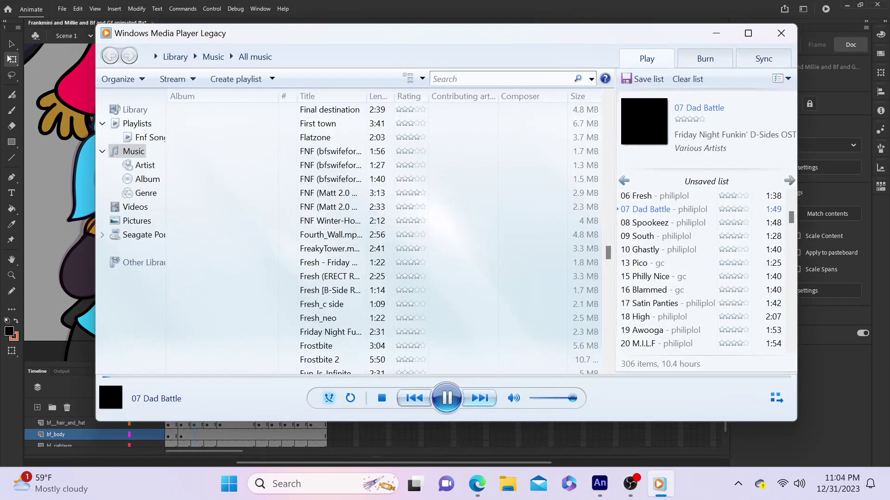
left_click(485, 398)
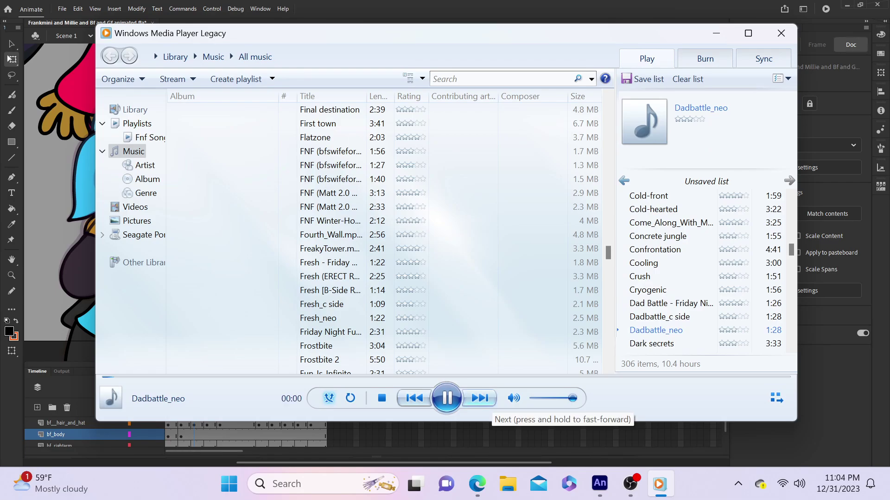
left_click(480, 398)
left_click(480, 398)
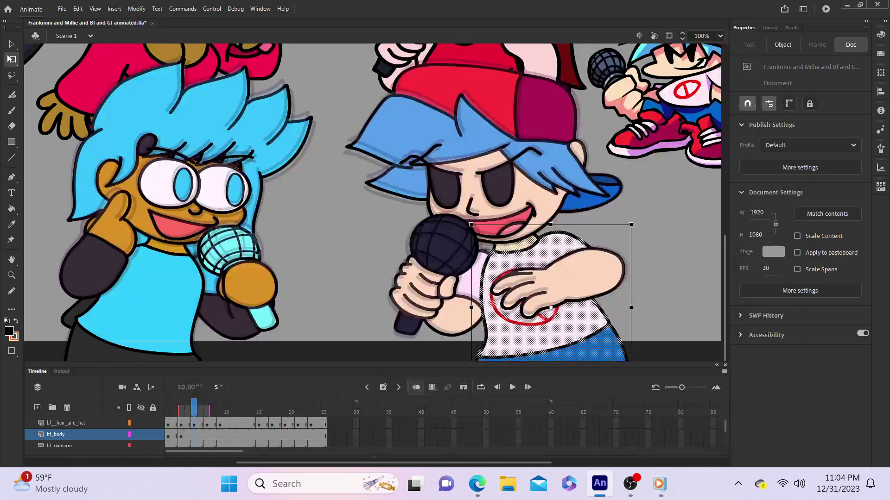
left_click(715, 33)
key("Escape")
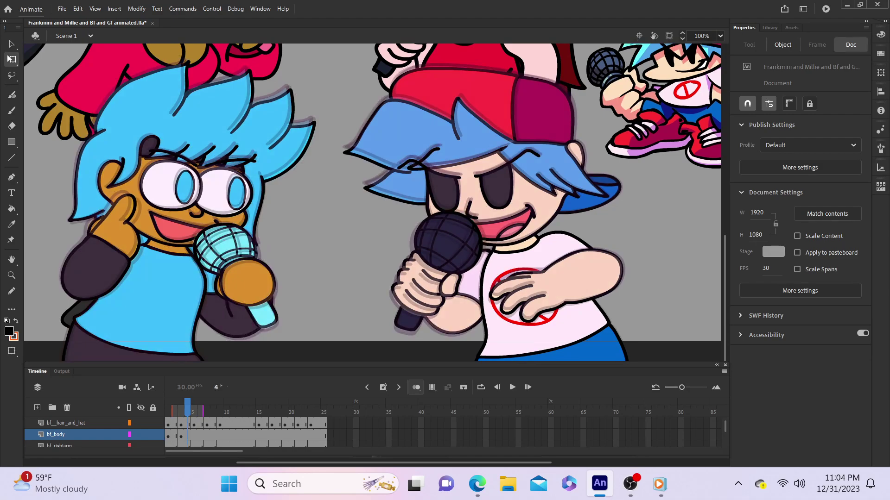
Step: Flip between frames 2 and 5 to compare the body's position with the head and arms
key("comma")
key("period")
key("period")
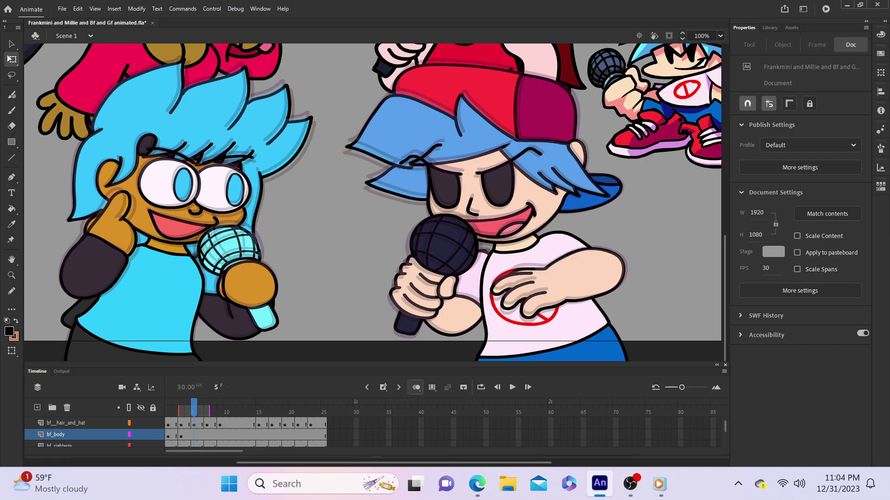
key("comma")
key("comma")
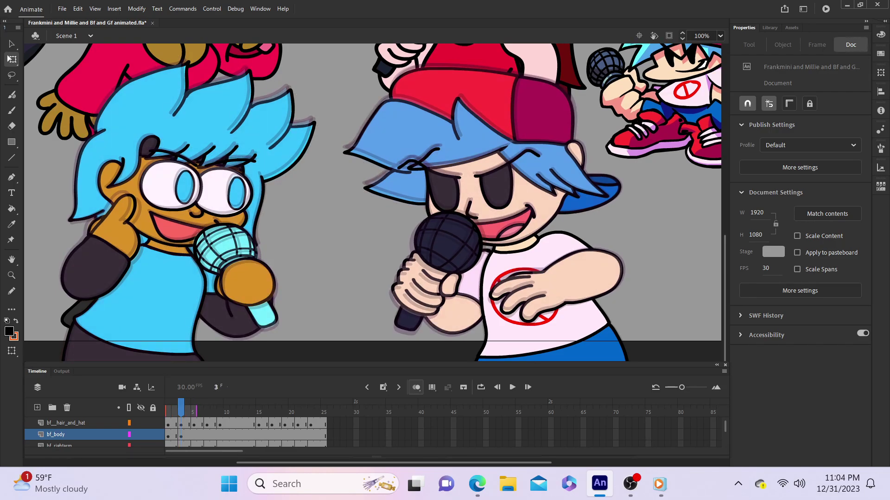
key("period")
key("comma")
key("comma")
key("period")
key("period")
key("period")
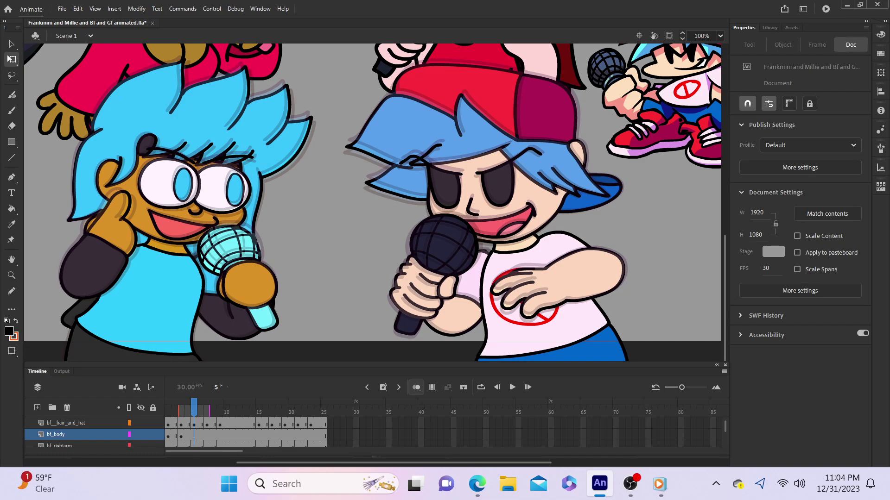
Step: Try narrowing the bf_body artwork at frame 5 to a width of 334.85, and undo the change
left_click(194, 434)
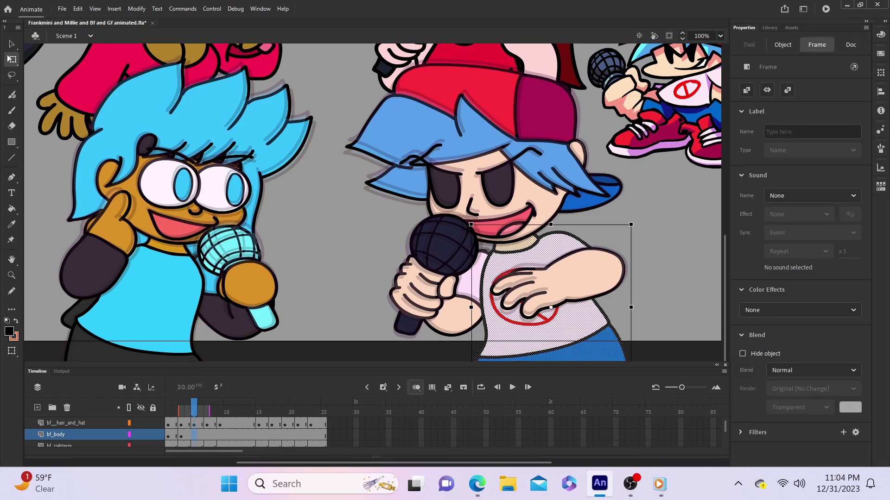
left_click_drag(471, 307, 471, 307)
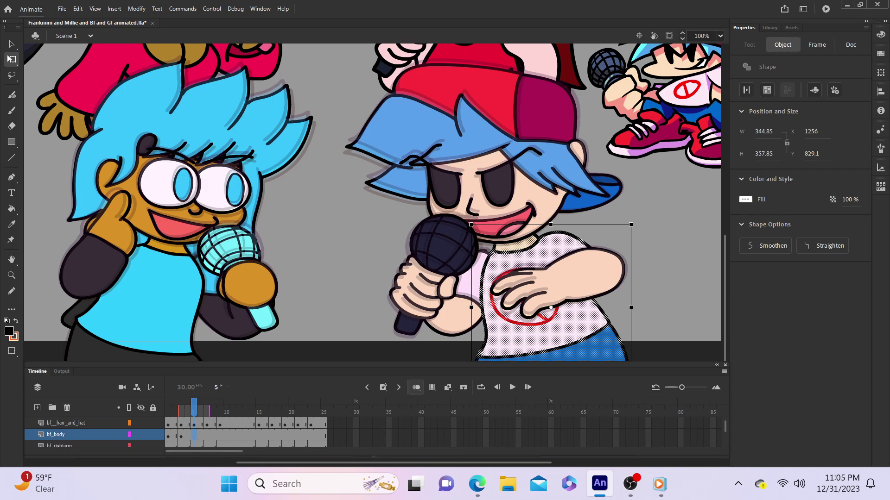
left_click_drag(470, 308, 473, 308)
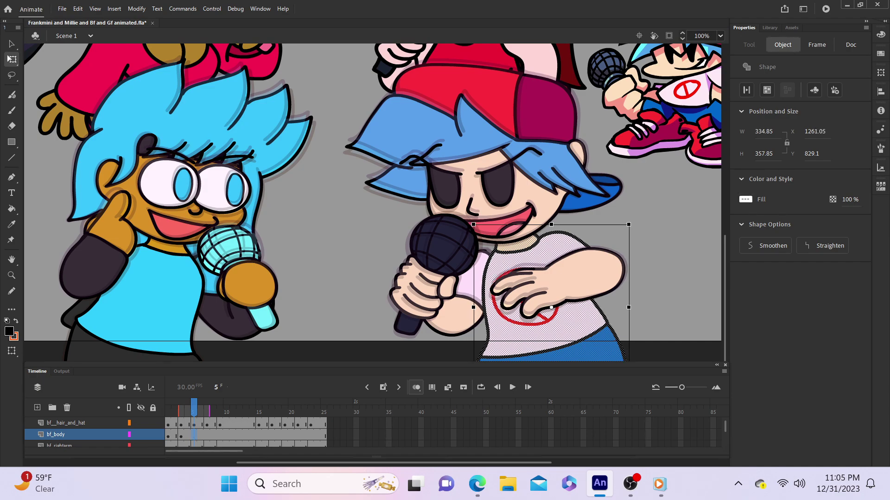
key("ctrl+z")
key("ctrl+z")
key("ctrl+z")
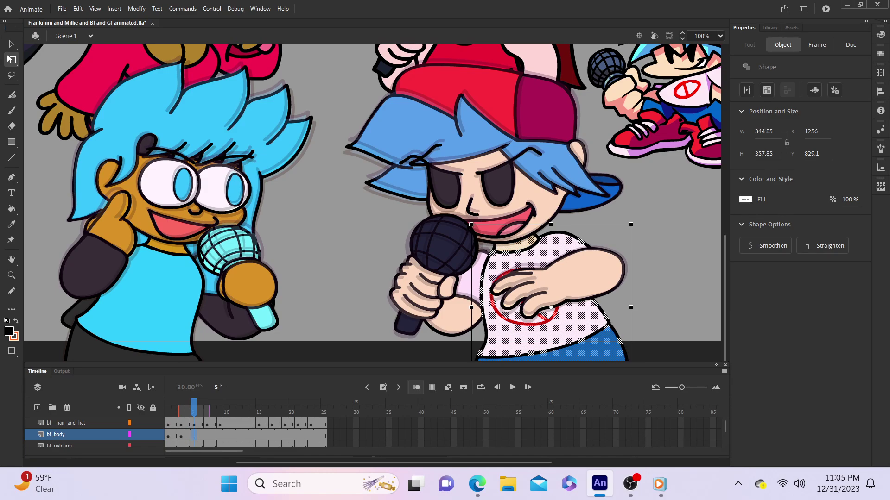
Step: Add a bf_body keyframe at frame 5 and narrow its artwork to a width of about 340.85
key("ctrl+y")
key("ctrl+z")
key("ctrl+z")
key("ctrl+z")
key("ctrl+z")
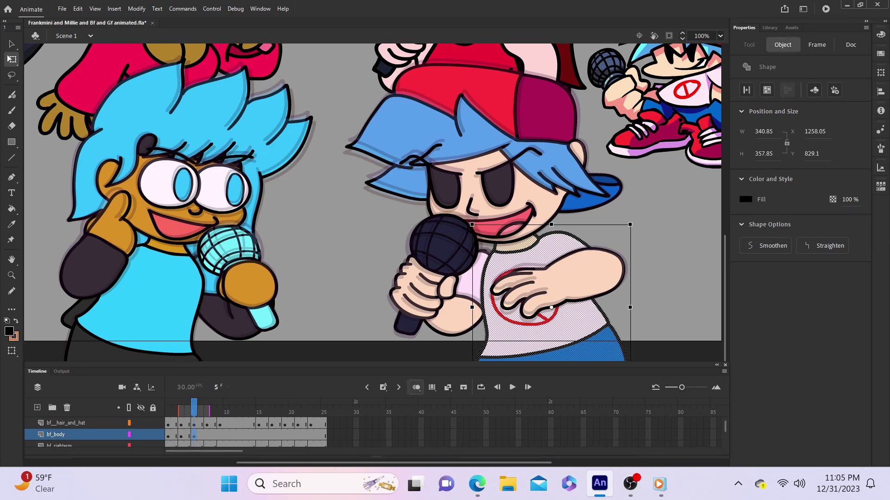
Step: Flip back and forth through frames 2 to 6 to check the narrowed body against its neighboring frames
key("comma")
key("comma")
key("period")
key("period")
key("period")
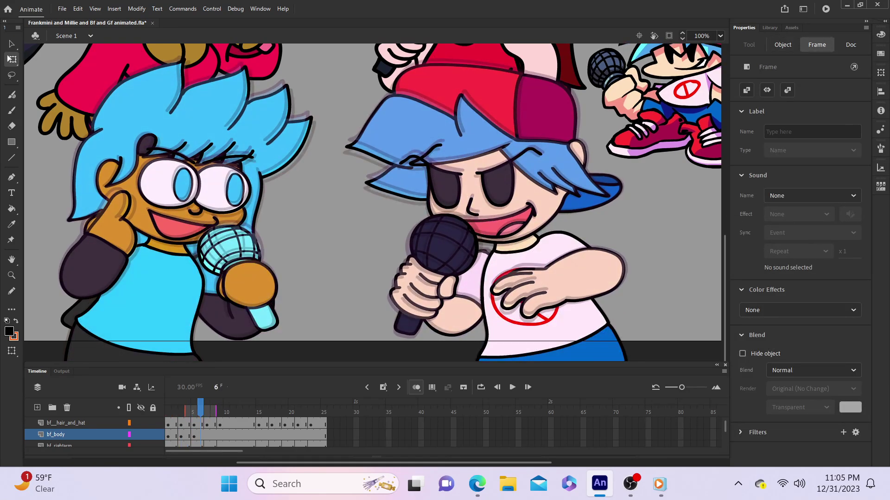
key("comma")
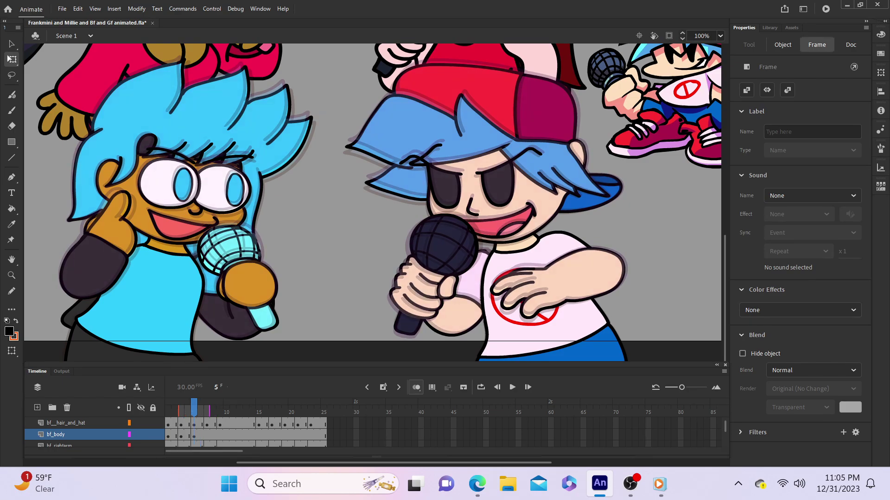
key("comma")
key("period")
key("comma")
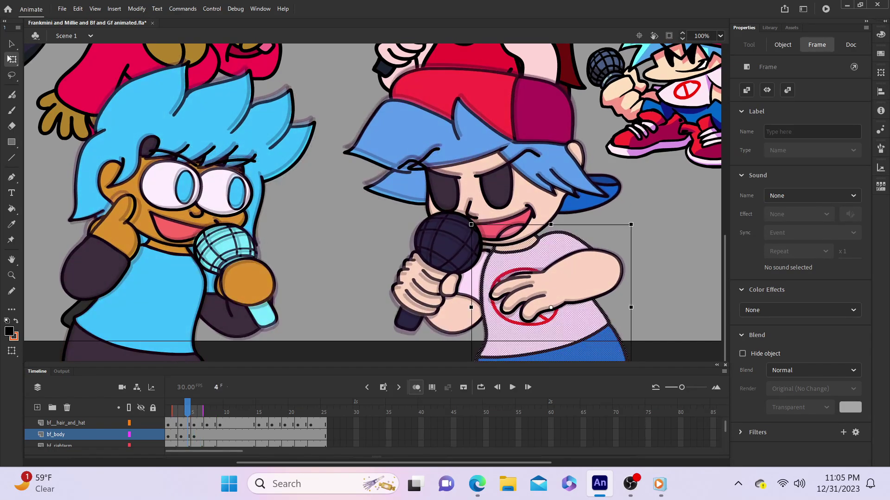
key("period")
key("comma")
key("period")
key("comma")
key("comma")
key("comma")
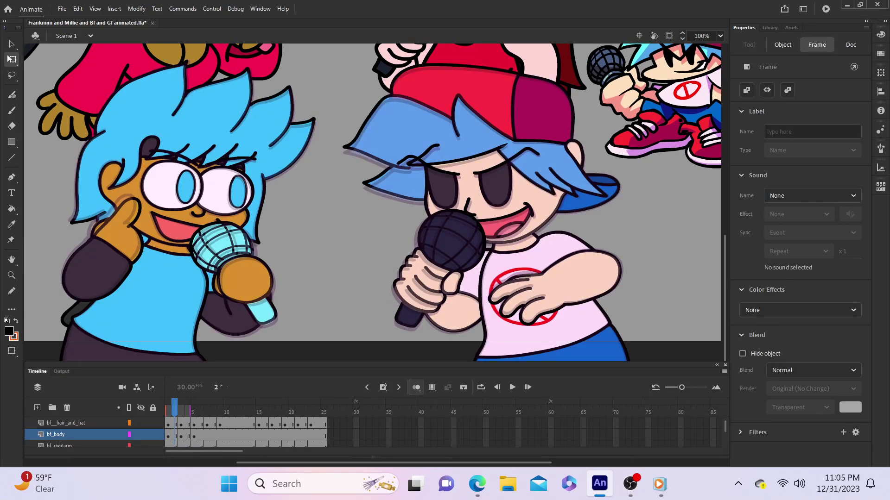
Step: Step through the animation from frame 1 to frame 15 to review the characters' motion
key("comma")
key("period")
key("period")
key("period")
key("period")
key("period")
key("period")
key("period")
key("period")
key("period")
key("period")
key("period")
key("period")
key("period")
key("period")
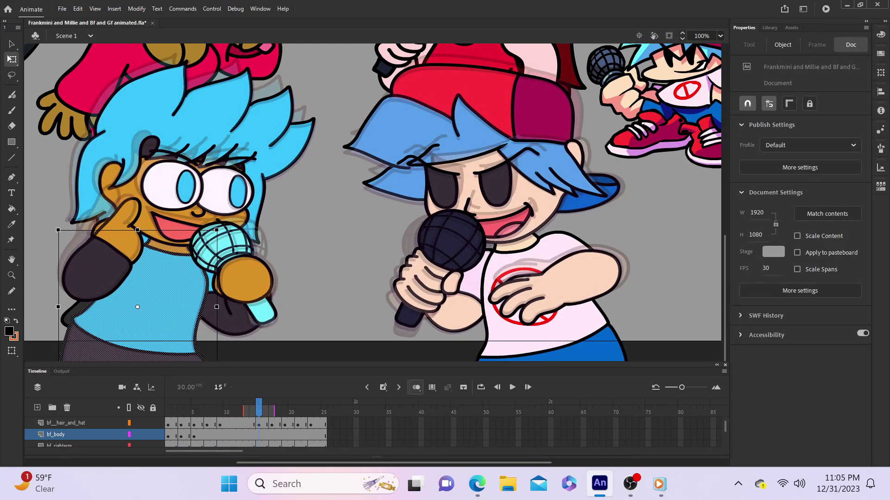
Step: Copy the bf_body keyframe at frame 1 and paste it onto frame 15
right_click(168, 434)
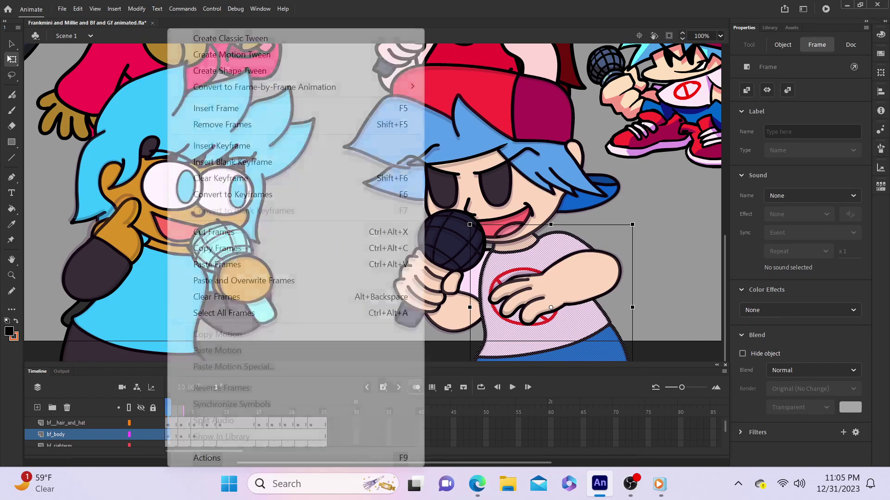
left_click(217, 248)
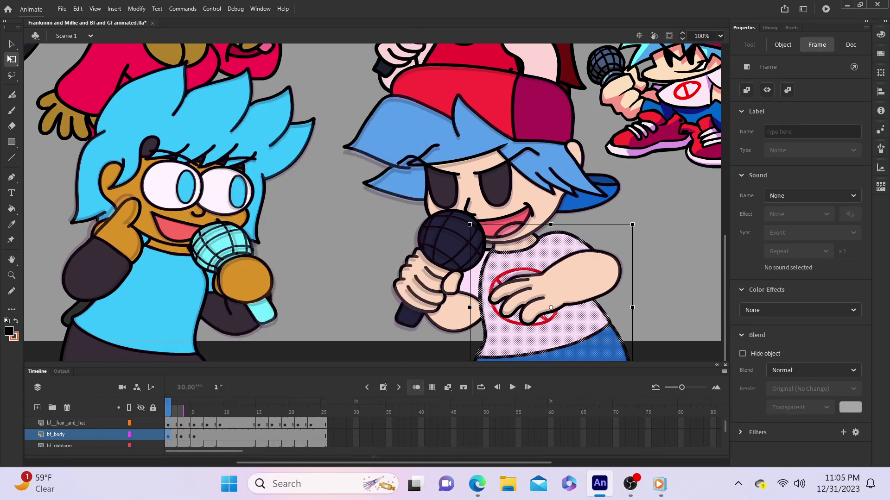
right_click(259, 434)
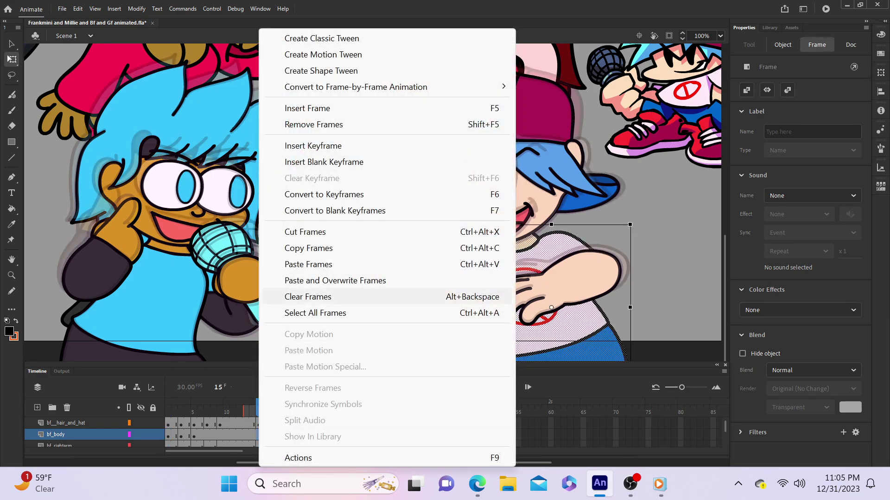
left_click(297, 260)
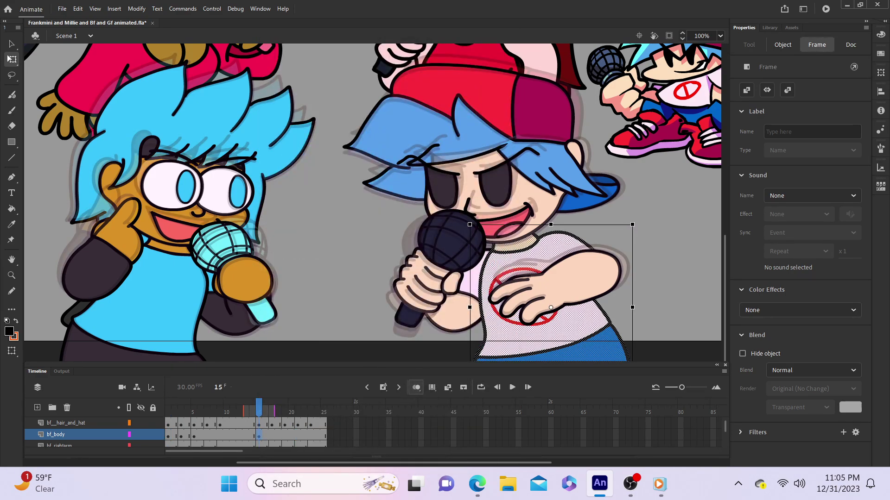
Step: Copy the bf_body keyframe at frame 3 and paste it onto frame 17
left_click(182, 434)
right_click(182, 434)
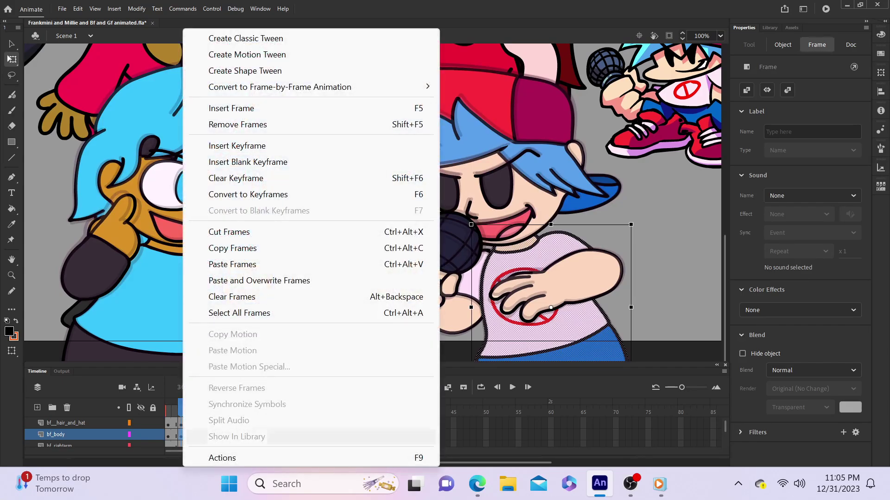
left_click(232, 248)
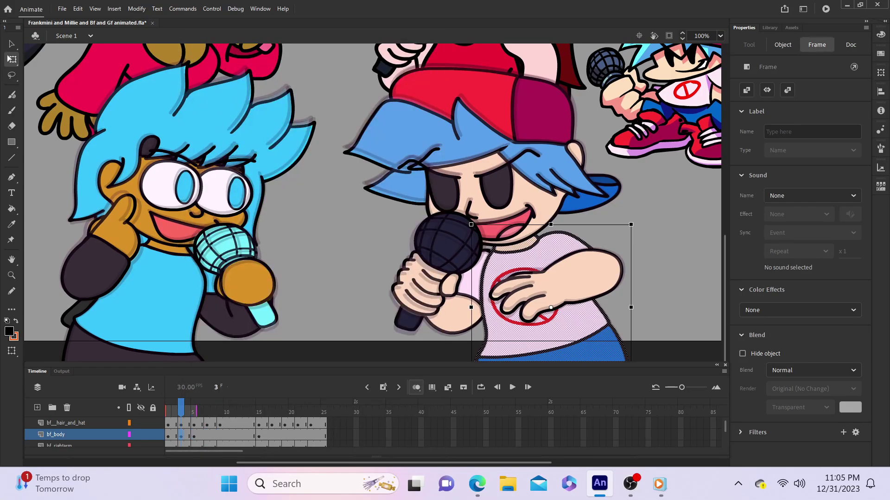
right_click(272, 435)
left_click(301, 263)
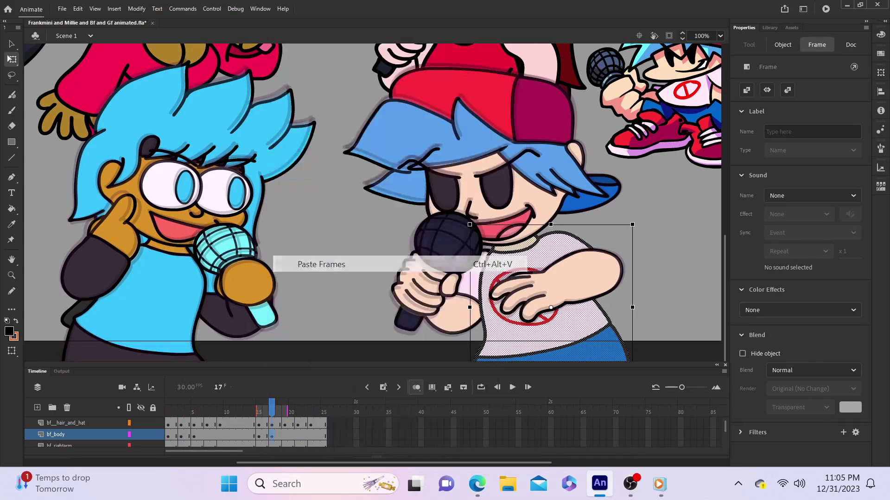
Step: Copy the bf_body keyframe at frame 5, paste it onto frame 19, and check the motion from frame 14
right_click(194, 434)
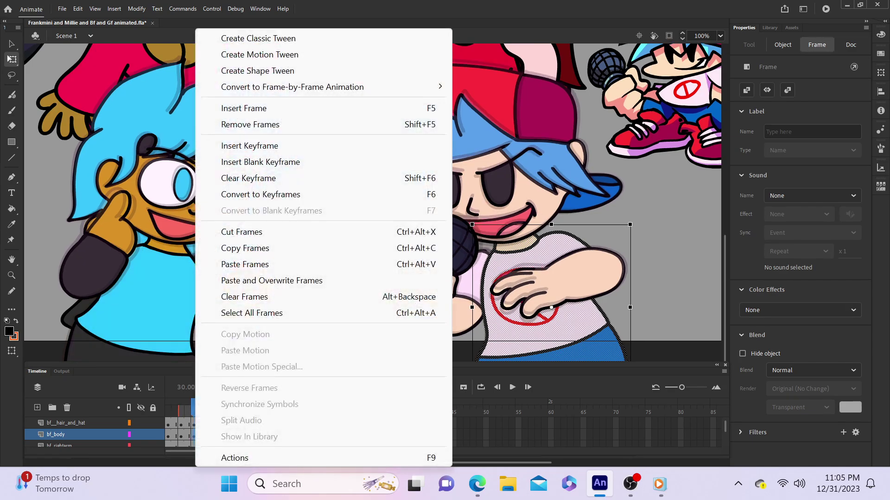
left_click(232, 245)
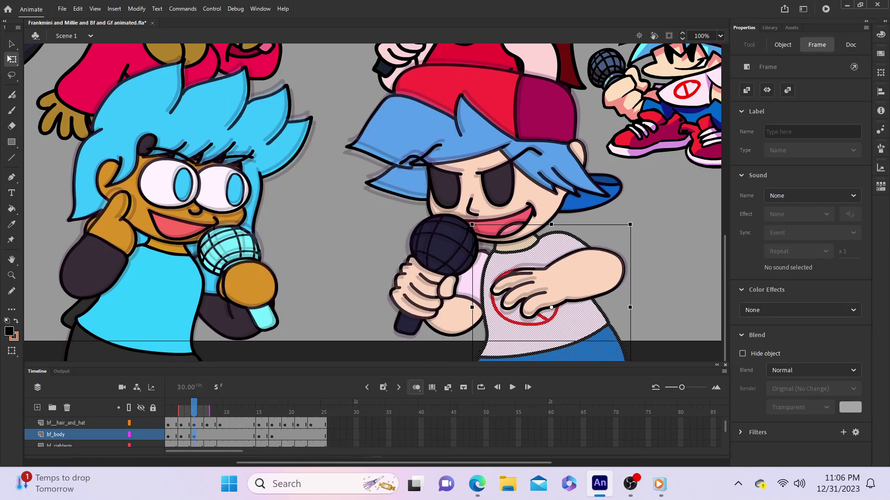
left_click(284, 434)
right_click(284, 434)
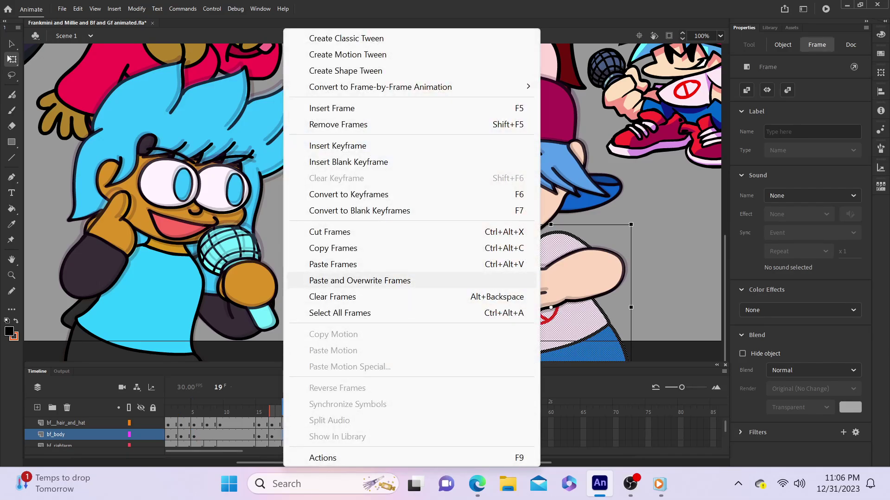
left_click(325, 264)
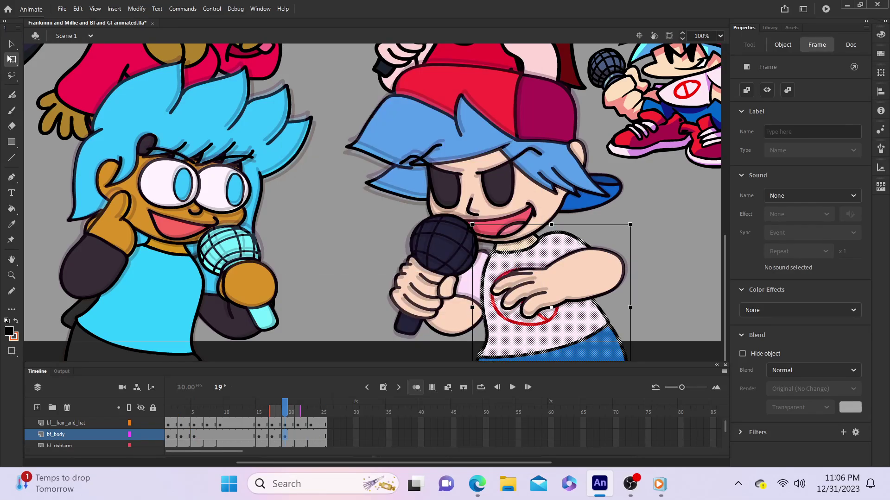
left_click_drag(284, 408, 252, 408)
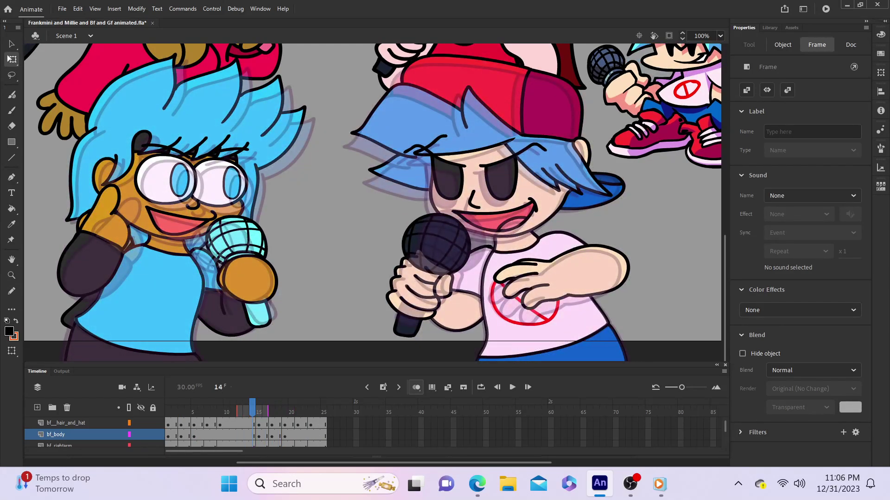
key("period")
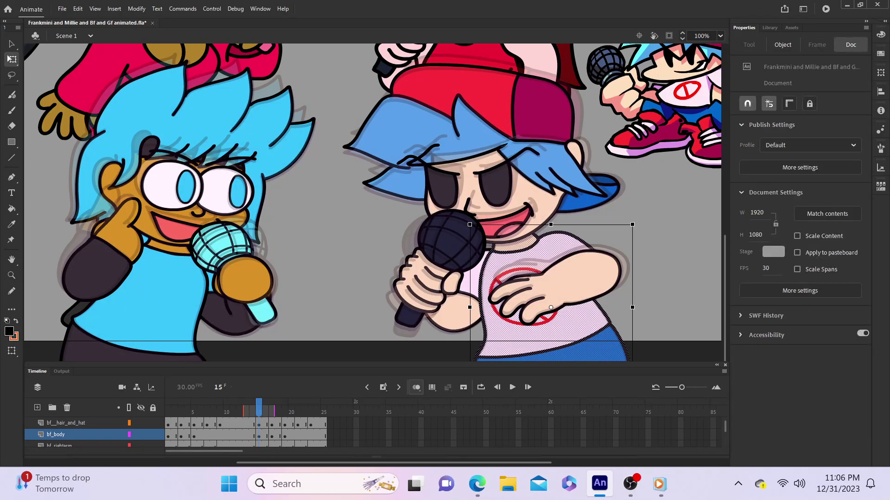
Step: Switch to Windows Media Player Legacy, skip through the playlist to the song Cocoa_c side, and return to Animate
left_click(659, 484)
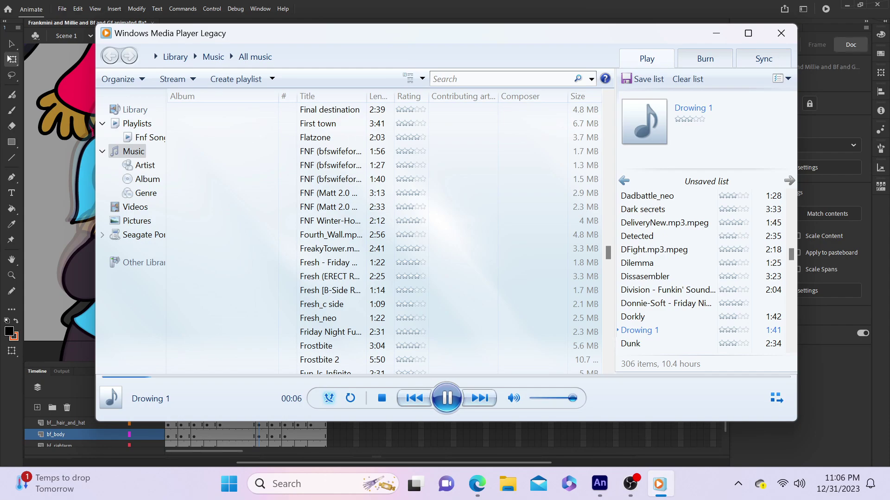
left_click(479, 398)
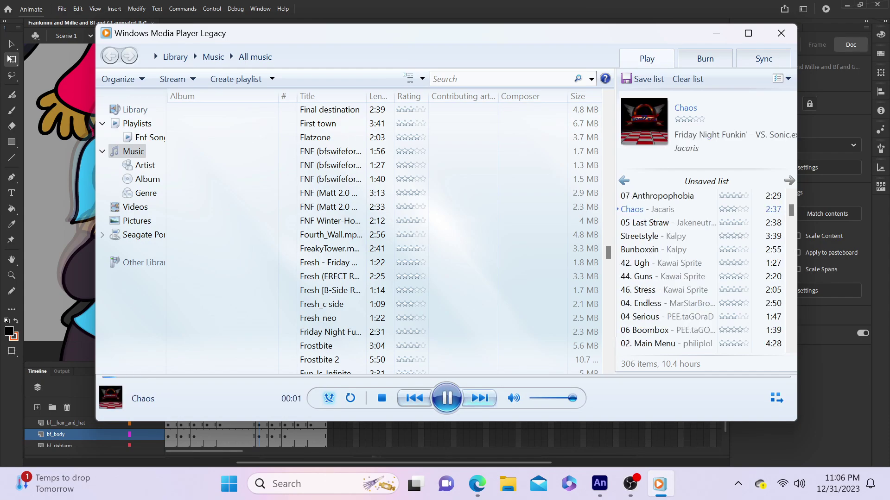
left_click(480, 398)
left_click(480, 398)
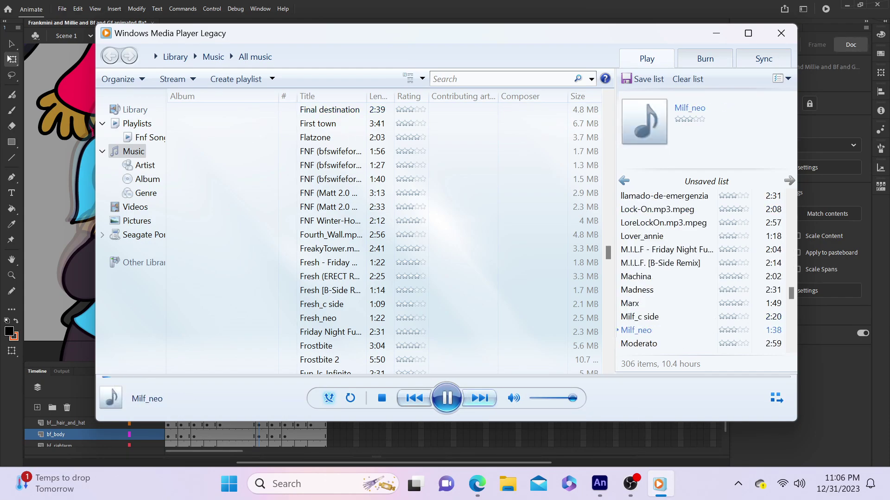
left_click(479, 398)
left_click(480, 398)
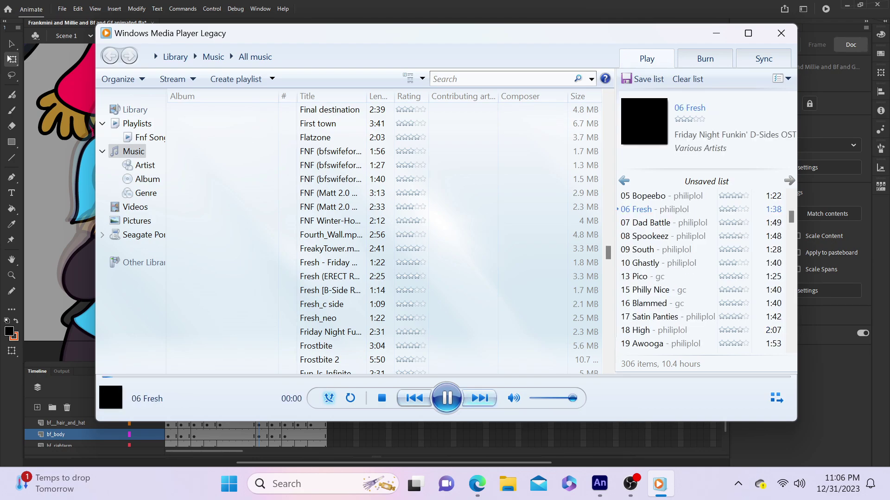
left_click(479, 398)
left_click(479, 398)
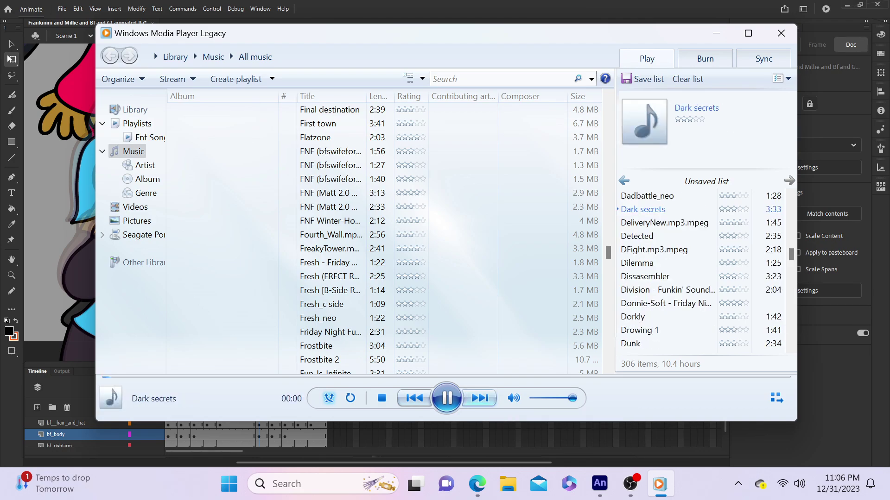
left_click(480, 398)
left_click(479, 398)
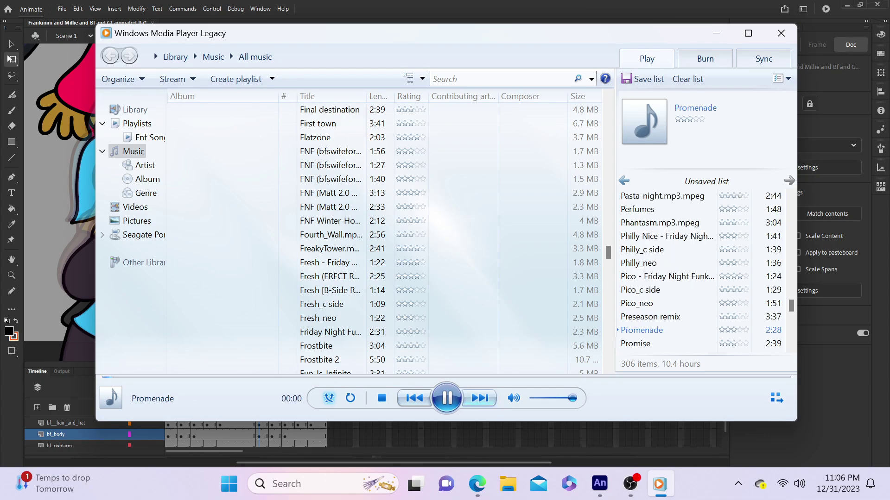
left_click(479, 398)
left_click(480, 398)
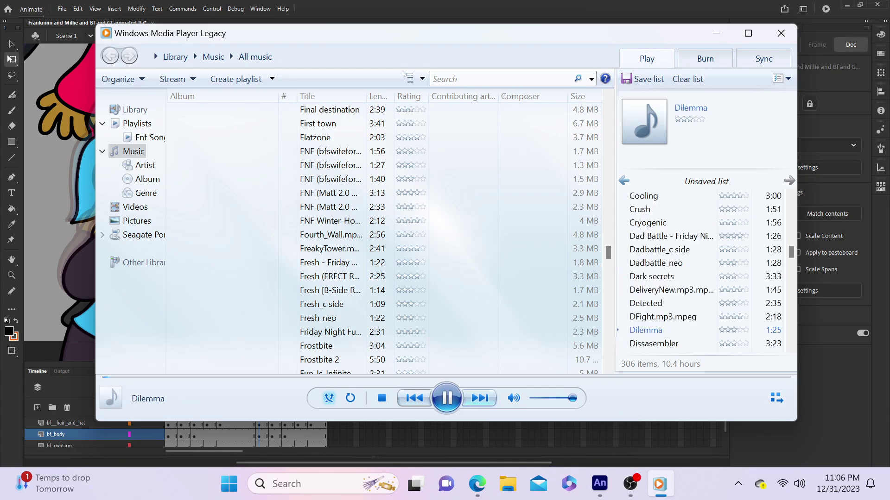
left_click(479, 398)
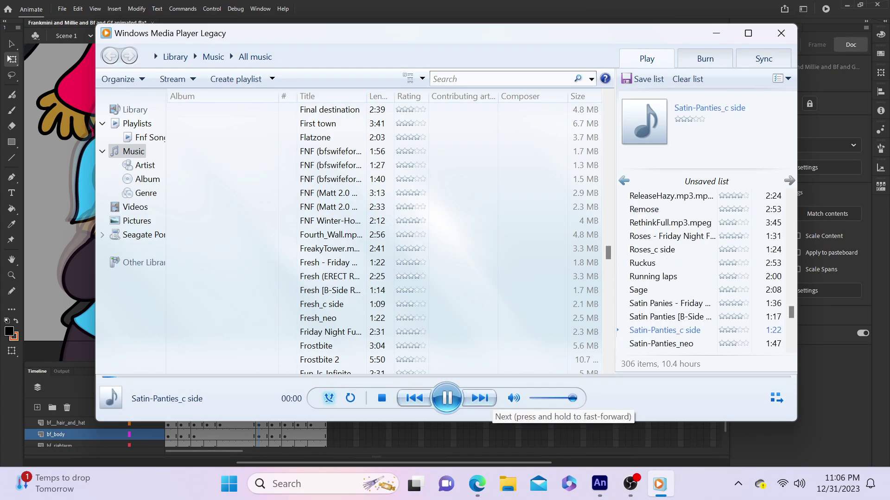
left_click(480, 398)
left_click(479, 398)
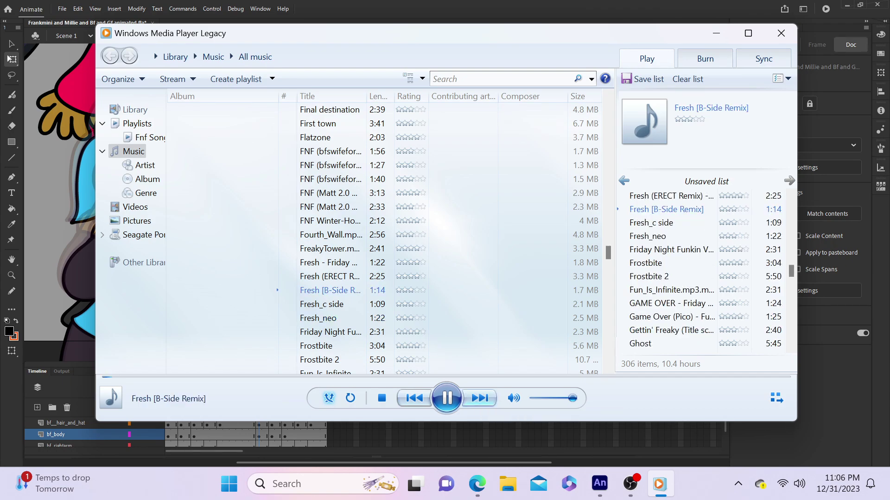
left_click(479, 398)
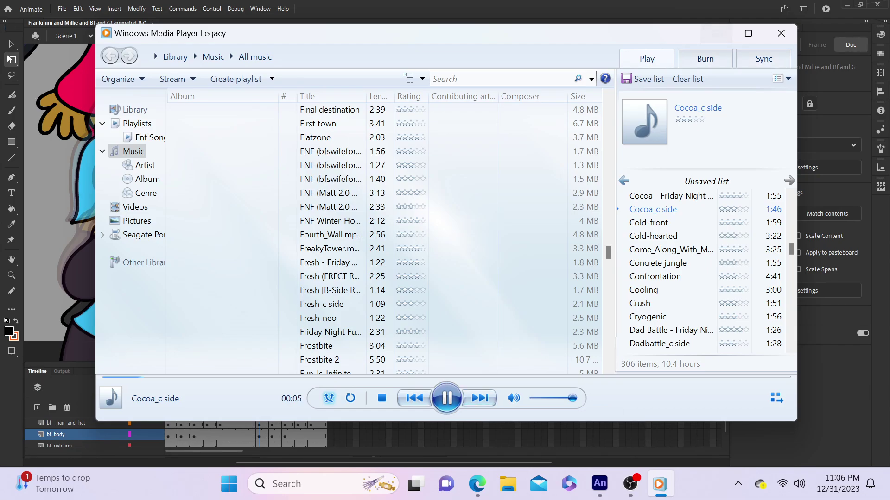
left_click(716, 32)
Step: Play the animation, check the pasted body keyframes up to frame 19, and step back to frame 8
key("Return")
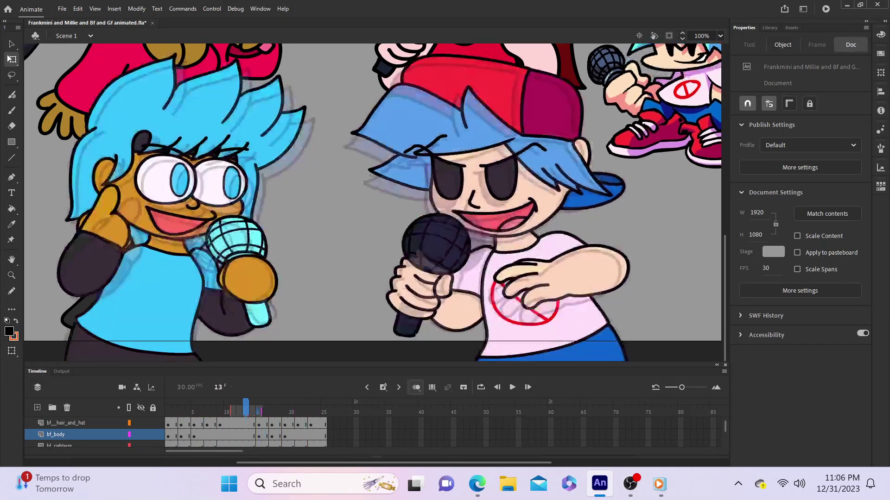
key("period")
key("period")
key("period")
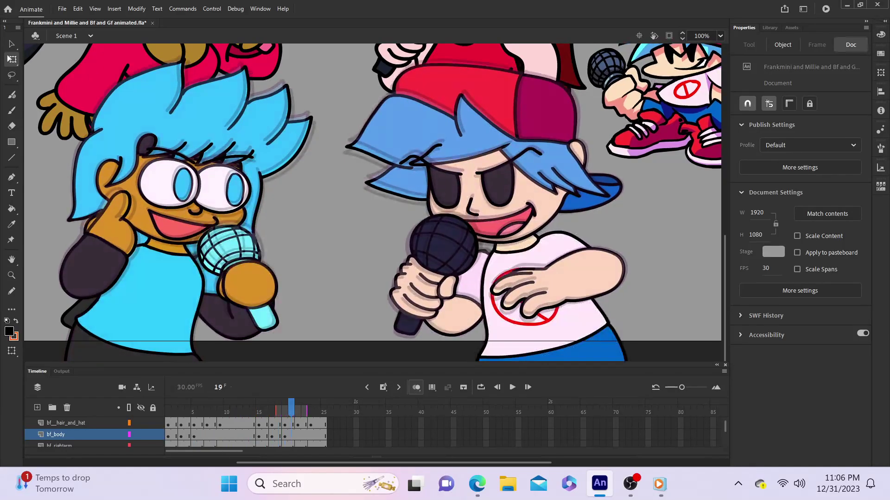
key("comma")
key("comma")
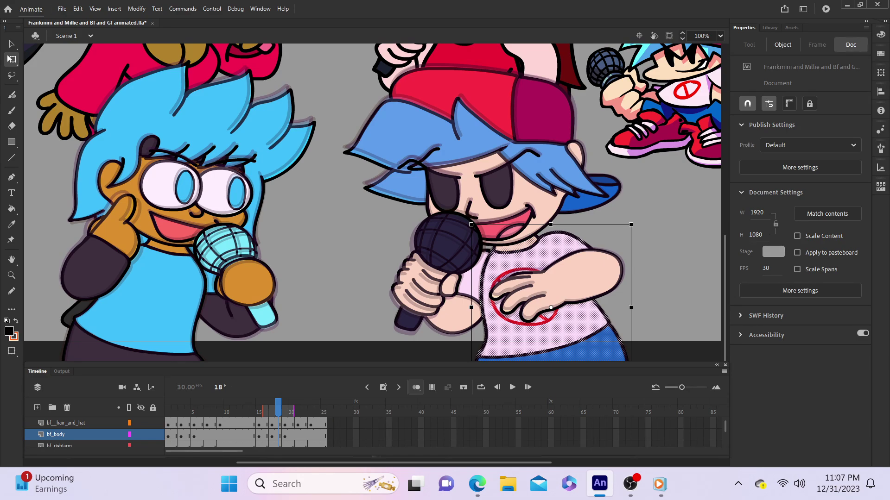
key("comma")
key("comma")
key("comma")
key("comma")
key("comma")
key("comma")
key("comma")
key("comma")
key("comma")
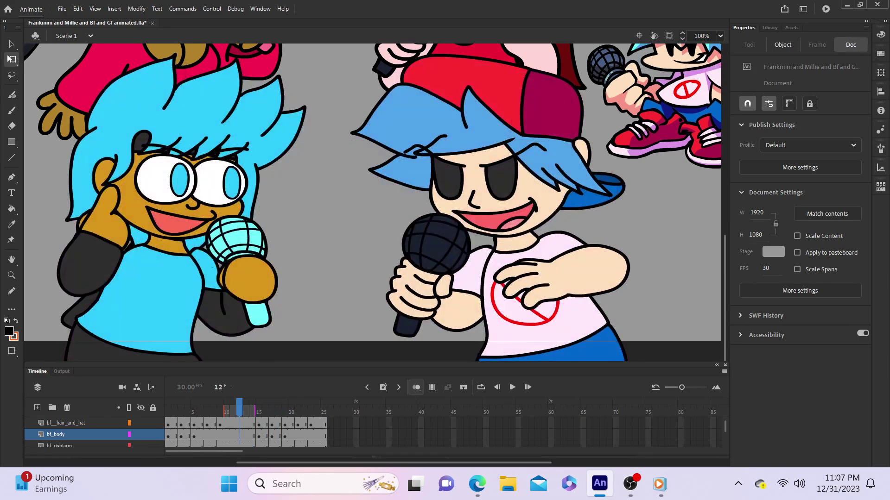
key("comma")
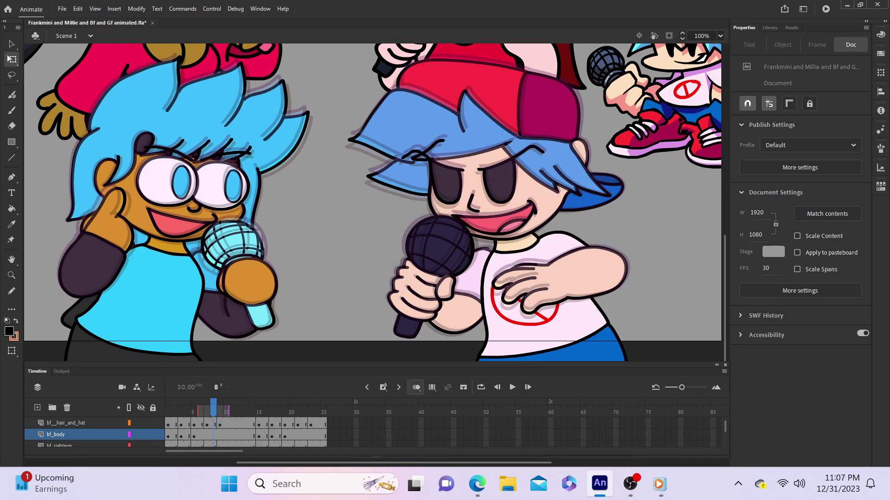
Step: Step forward from frame 8 to frame 21 to examine the transition into the second bounce
key("period")
key("period")
key("period")
key("period")
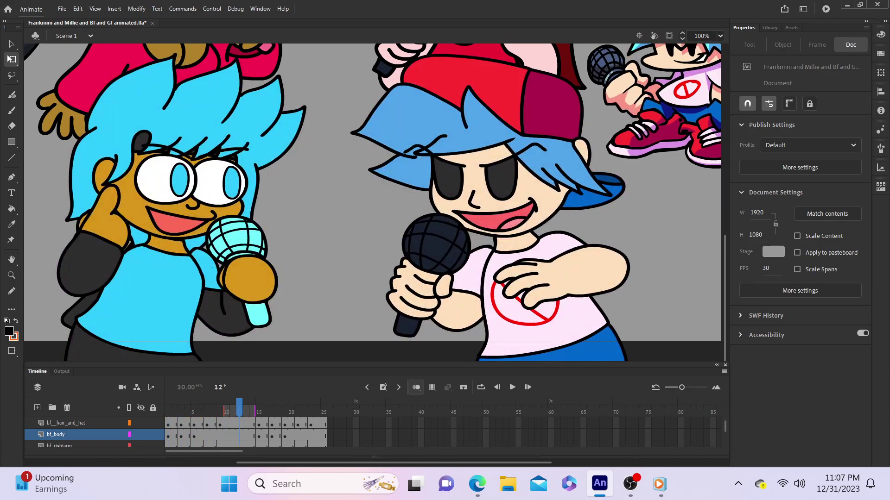
key("period")
key("period")
key("period")
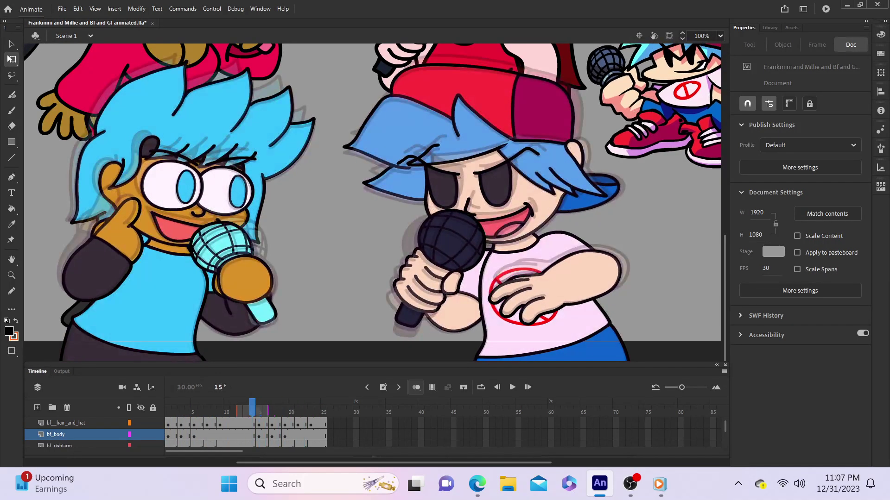
key("period")
key("period")
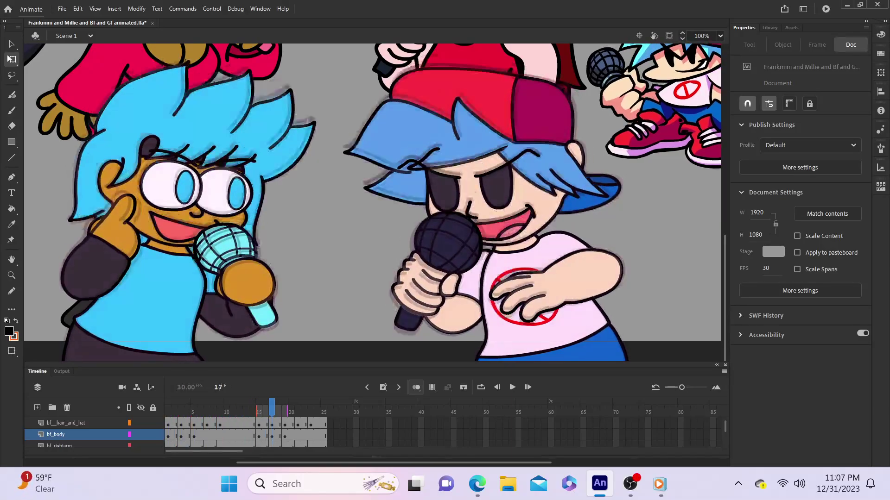
key("period")
key("period")
key("period")
key("period")
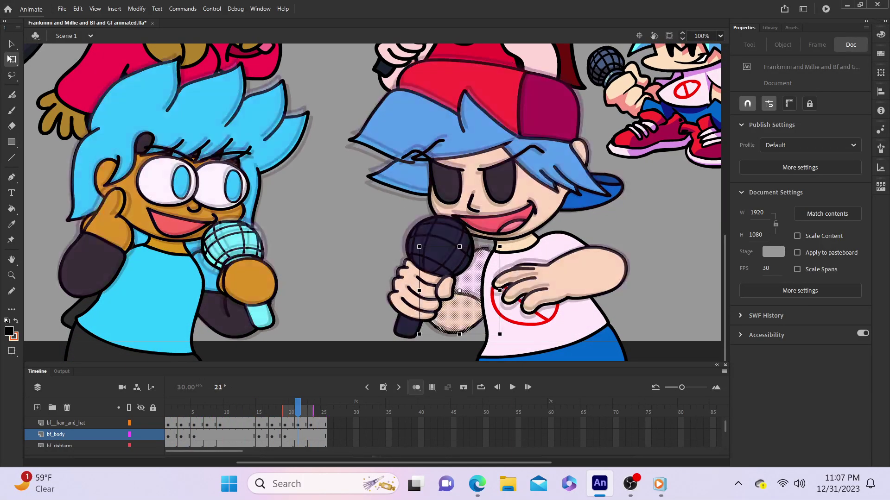
Step: Step backward from frame 19 to frame 1 to review the body motion across both bounces
mouse_move(297, 408)
left_mouse_down()
mouse_move(175, 407)
mouse_move(284, 407)
left_mouse_up()
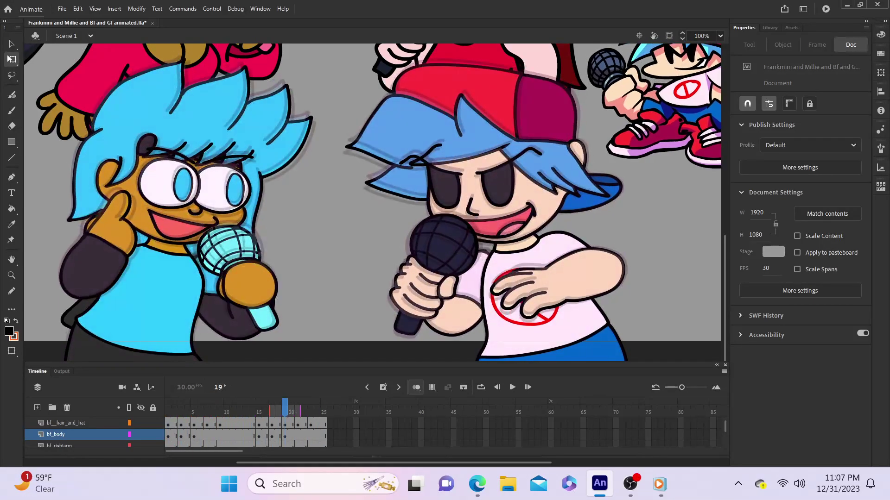
key("comma")
key("comma")
key("comma")
key("comma")
key("comma")
key("comma")
key("comma")
key("comma")
key("comma")
key("comma")
key("comma")
key("comma")
key("comma")
key("comma")
key("comma")
key("comma")
key("comma")
key("comma")
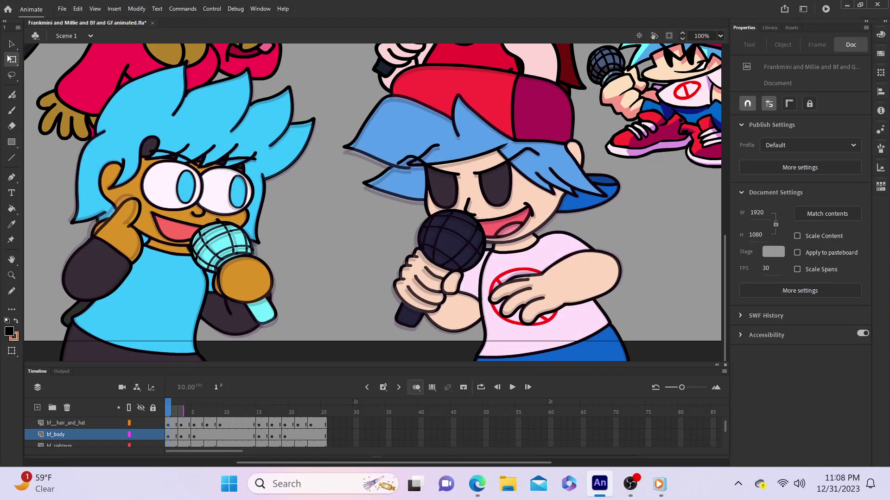
Step: Loop playback over frames 1 to 25 to review the full idle bounce, and turn looping off
left_click_drag(394, 462, 379, 462)
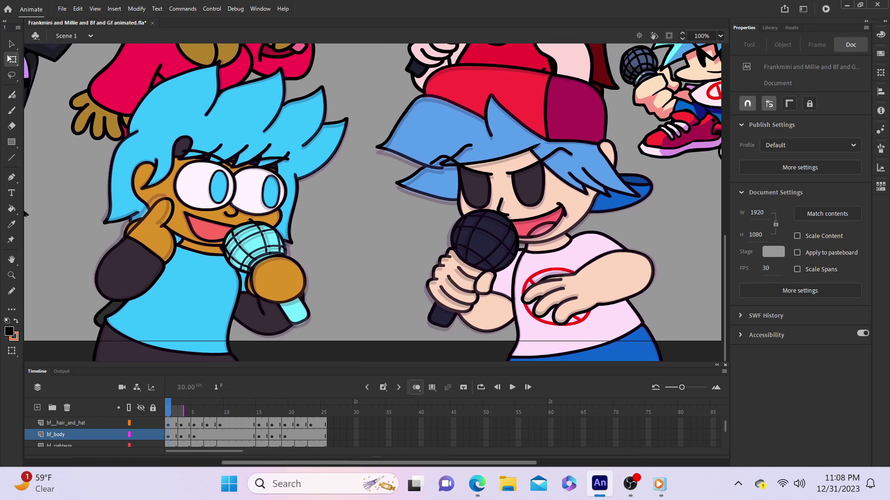
scroll(527, 383, "left", 2)
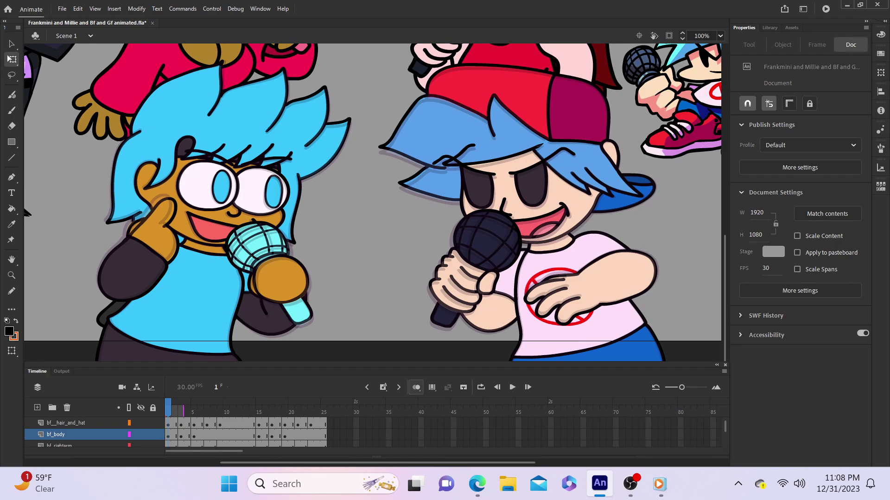
left_click(481, 387)
left_click_drag(182, 401, 325, 401)
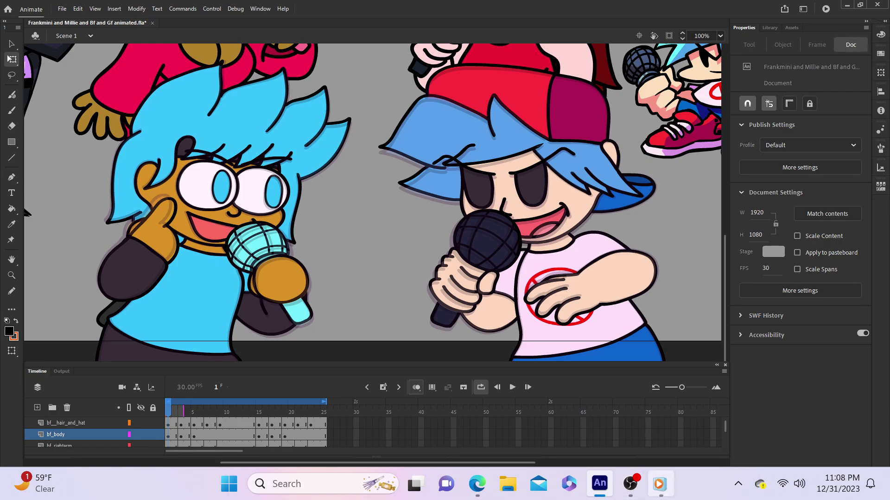
left_click(659, 484)
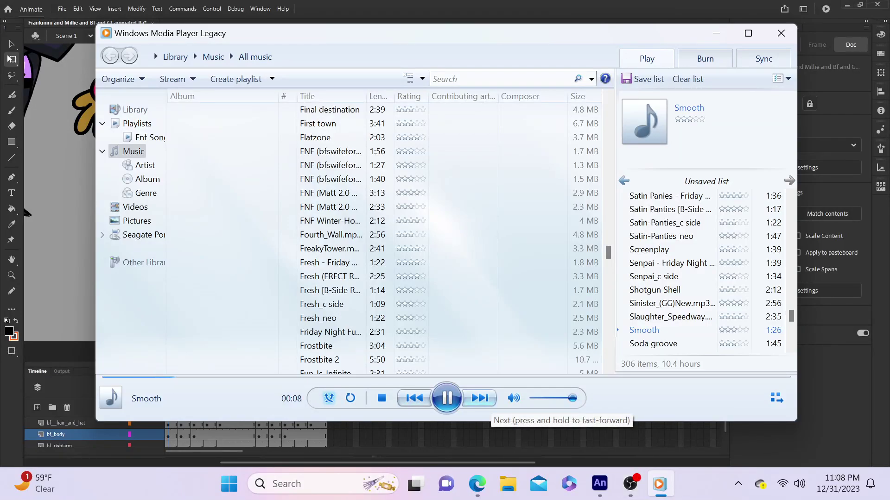
left_click(659, 484)
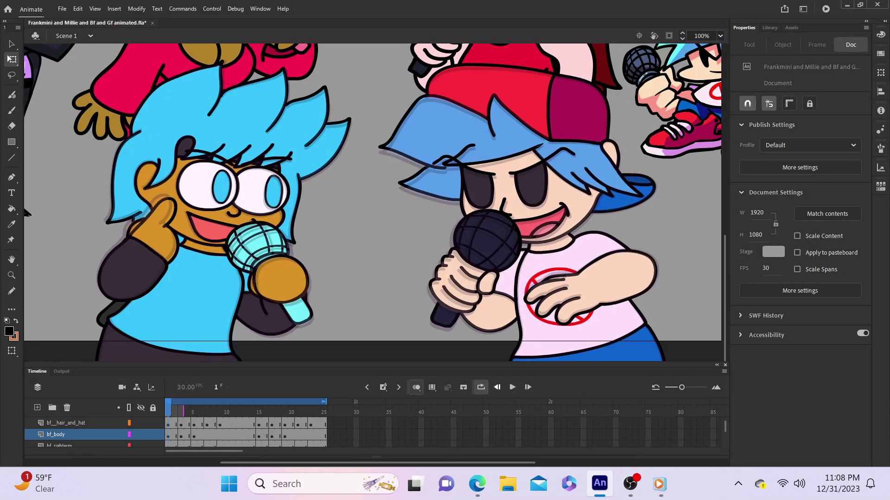
left_click(512, 387)
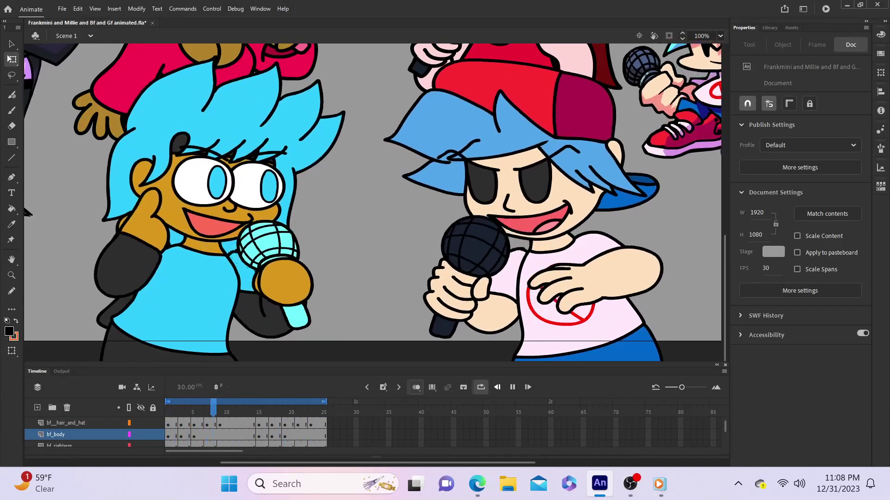
key("Return")
left_click(481, 388)
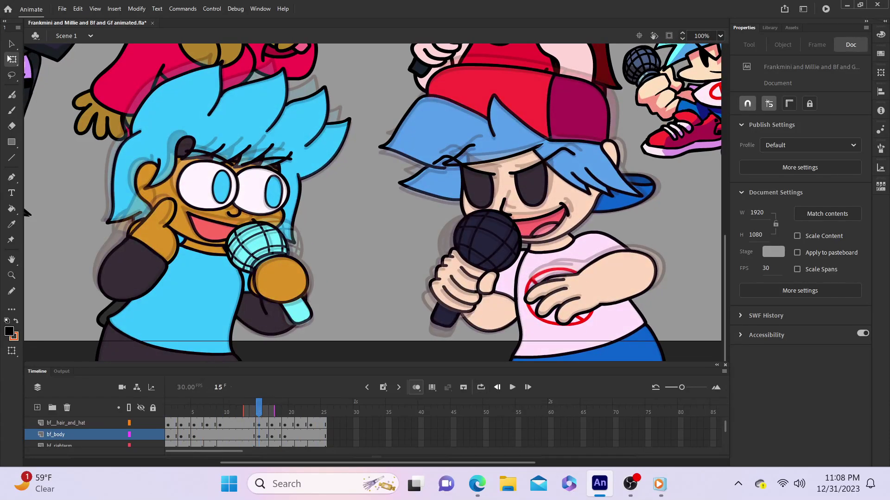
Step: Step backward from frame 15 to examine the first bounce frame by frame
key("comma")
key("comma")
key("comma")
key("comma")
key("comma")
key("comma")
key("comma")
key("comma")
key("comma")
key("comma")
key("comma")
key("comma")
key("comma")
key("comma")
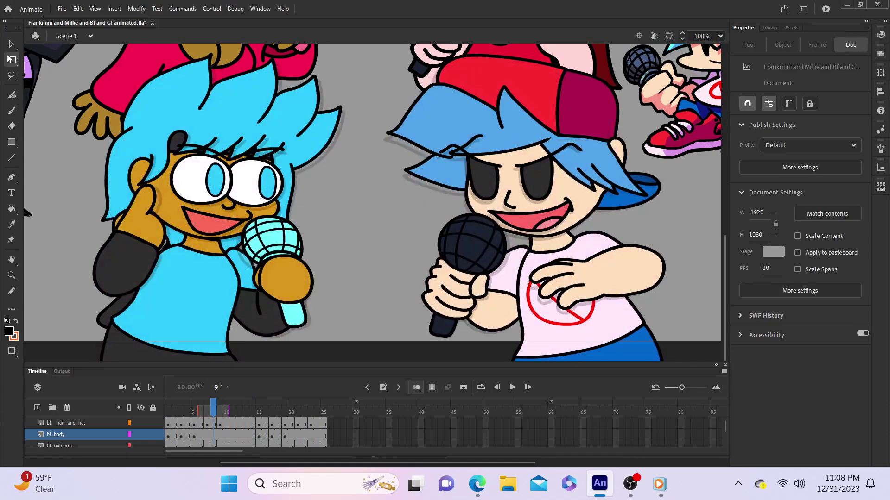
Step: Review the Bf and Gf layers in the timeline and examine Millie and Gf on the stage
scroll(94, 432, "up", 5)
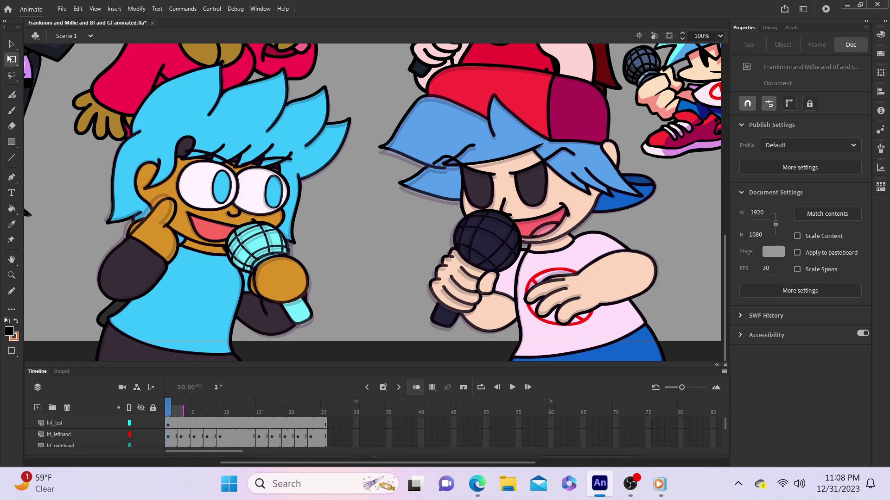
scroll(92, 433, "down", 3)
left_click(56, 423)
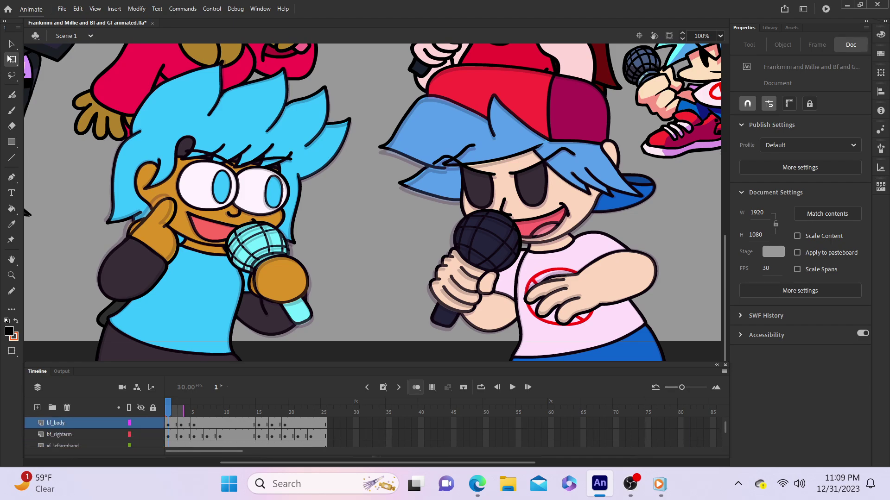
scroll(92, 433, "down", 3)
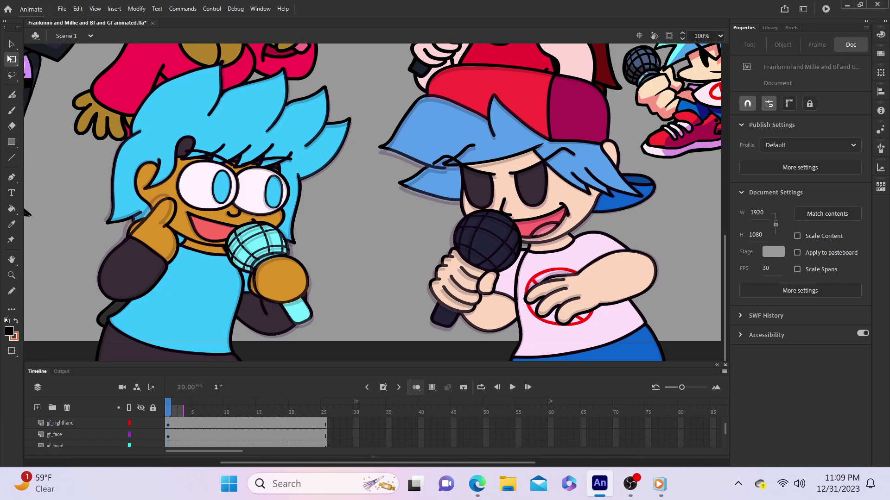
scroll(93, 434, "up", 1)
scroll(370, 202, "up", 5)
scroll(371, 202, "down", 3)
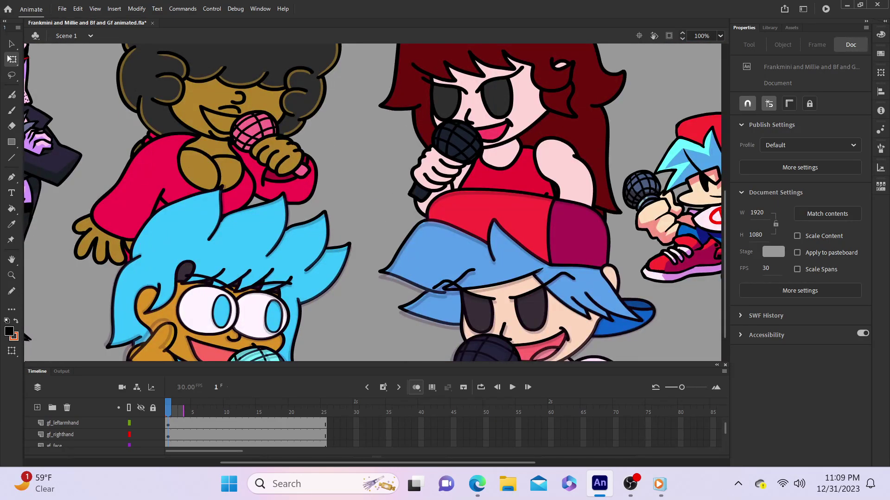
scroll(371, 202, "left", 2)
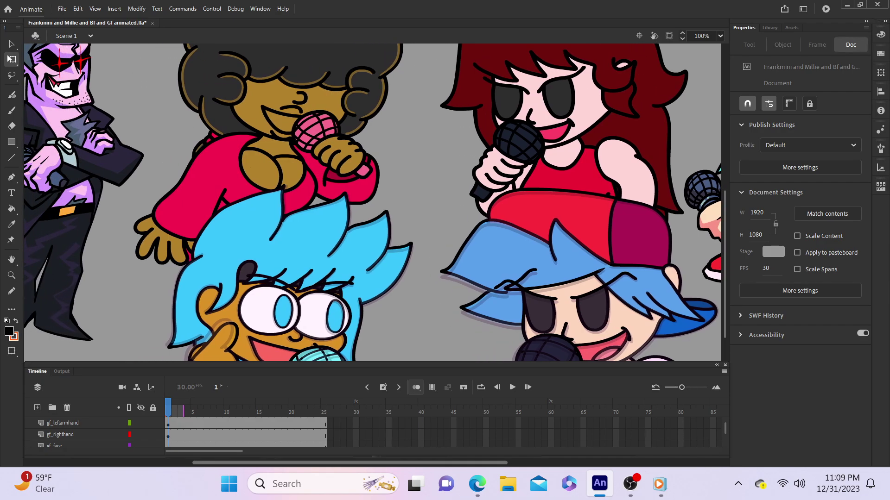
scroll(371, 201, "up", 5)
scroll(371, 201, "down", 5)
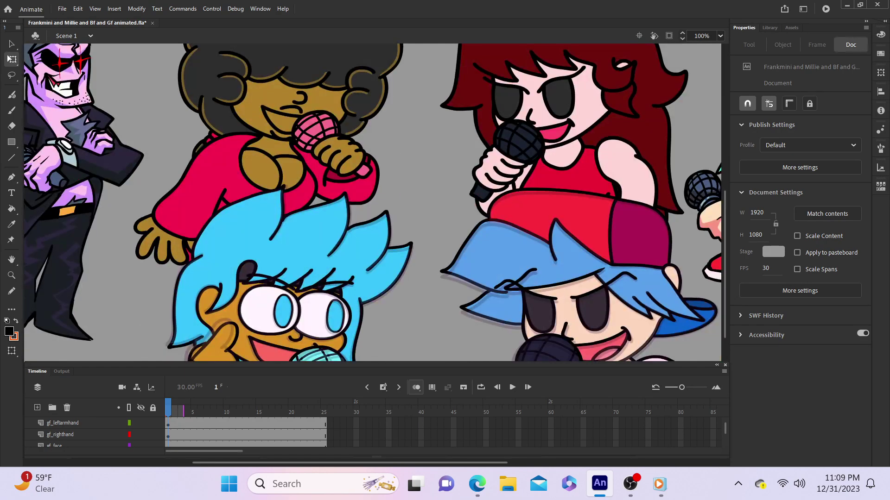
scroll(371, 202, "up", 2)
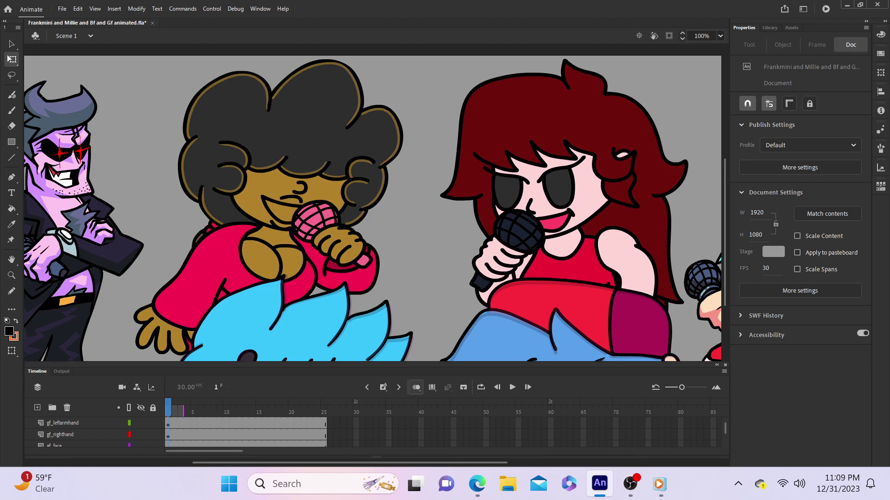
Step: Look through the lower timeline layers to locate Millie's head, body, left arm and hair layers
scroll(84, 433, "down", 8)
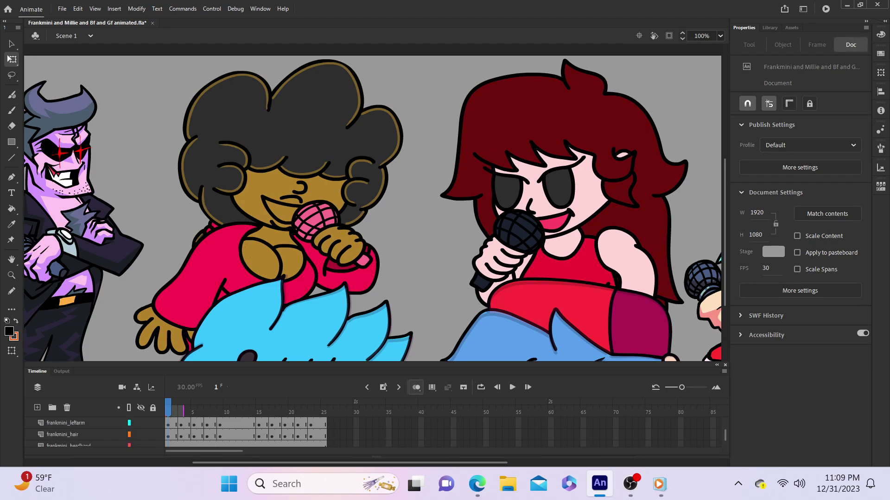
scroll(83, 433, "down", 5)
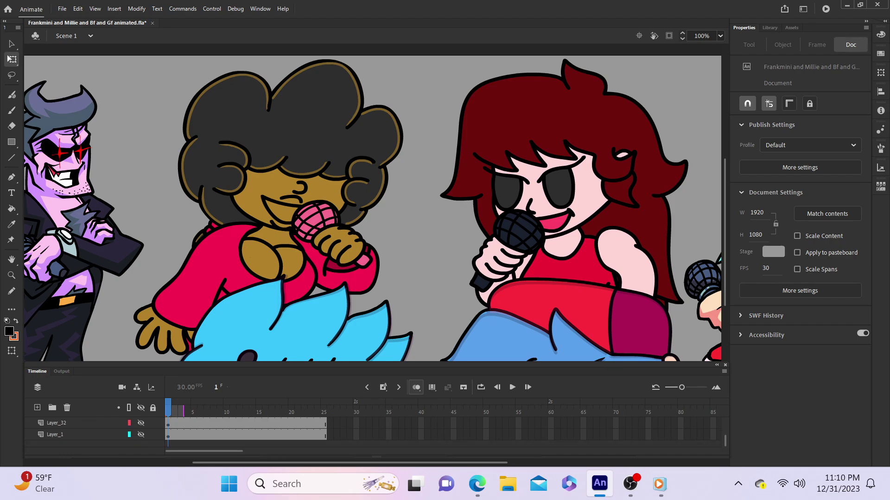
scroll(84, 434, "up", 3)
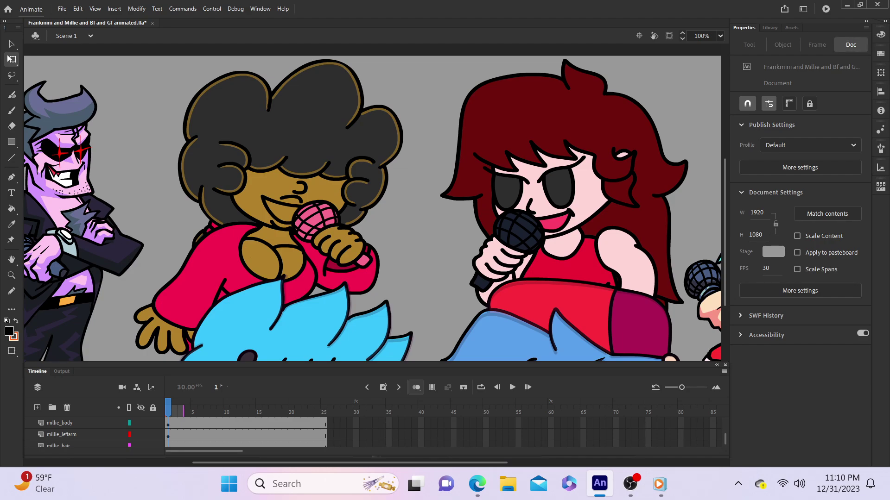
scroll(94, 432, "up", 2)
scroll(93, 433, "down", 1)
scroll(92, 433, "down", 1)
scroll(372, 203, "down", 3)
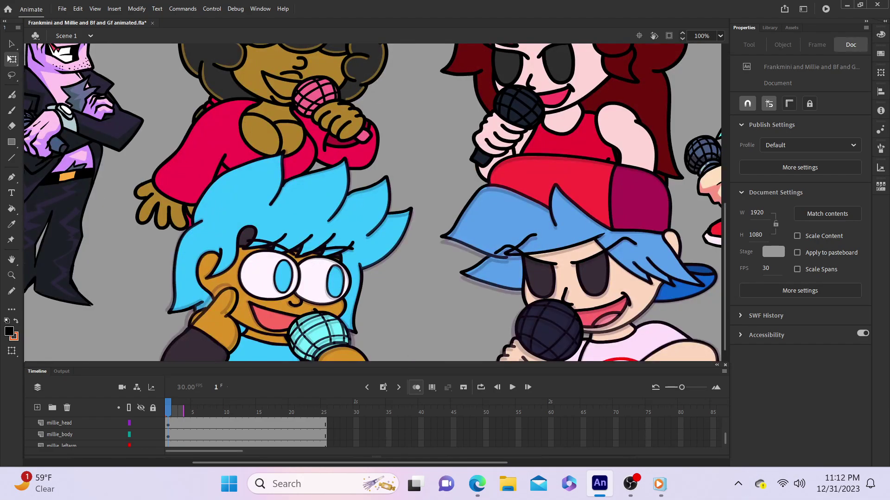
scroll(92, 434, "down", 1)
scroll(93, 434, "up", 1)
Step: Check which artwork belongs to the millie_head and millie_face layers and look over Millie's neighbouring layers
left_click(181, 423)
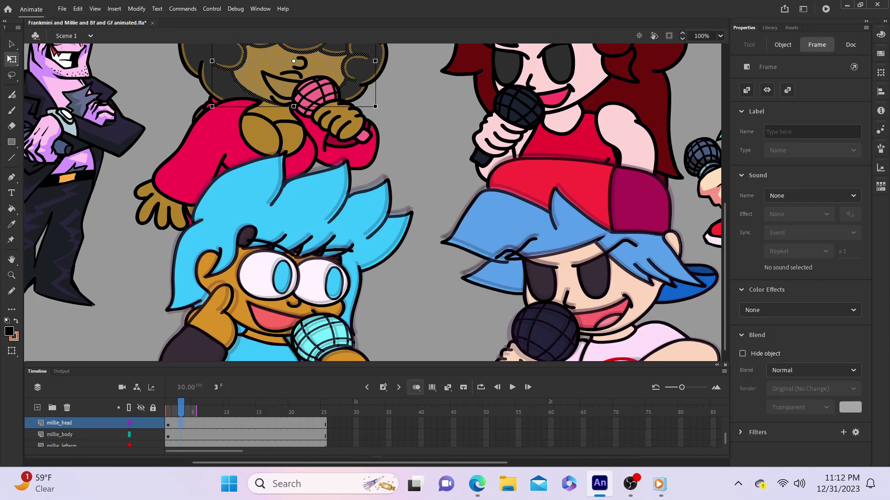
key("comma")
key("comma")
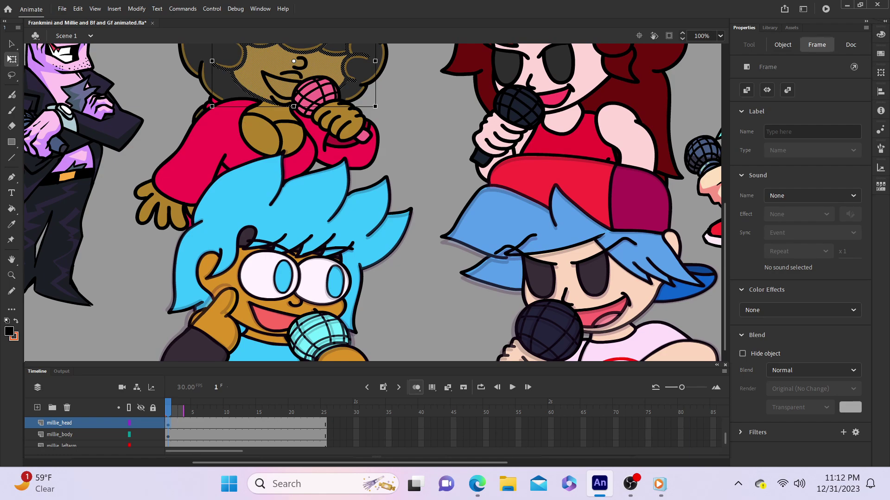
scroll(94, 432, "up", 1)
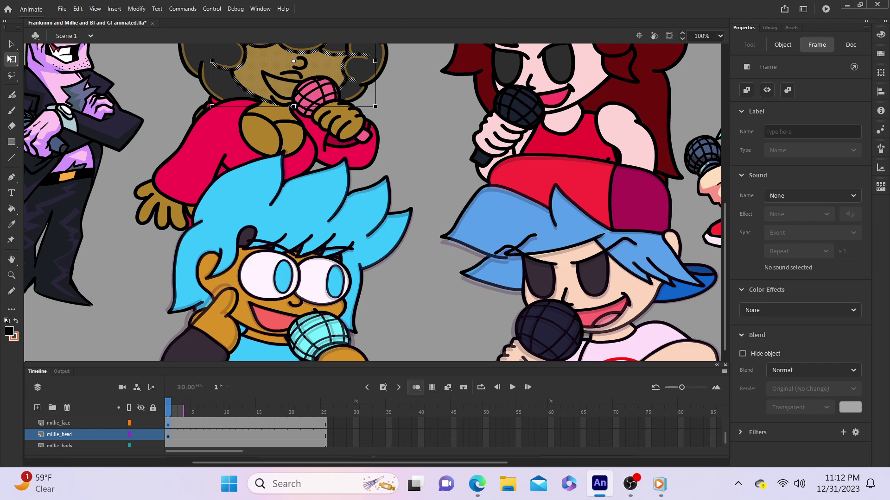
left_click(58, 423)
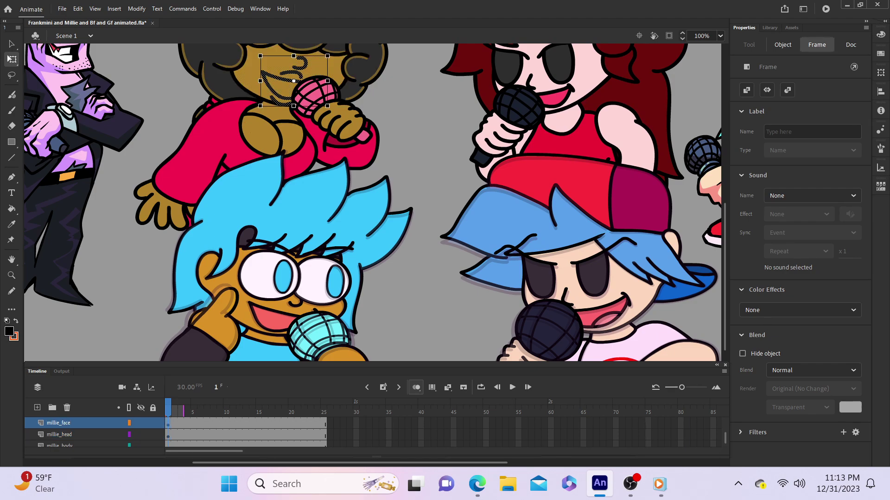
scroll(93, 433, "up", 1)
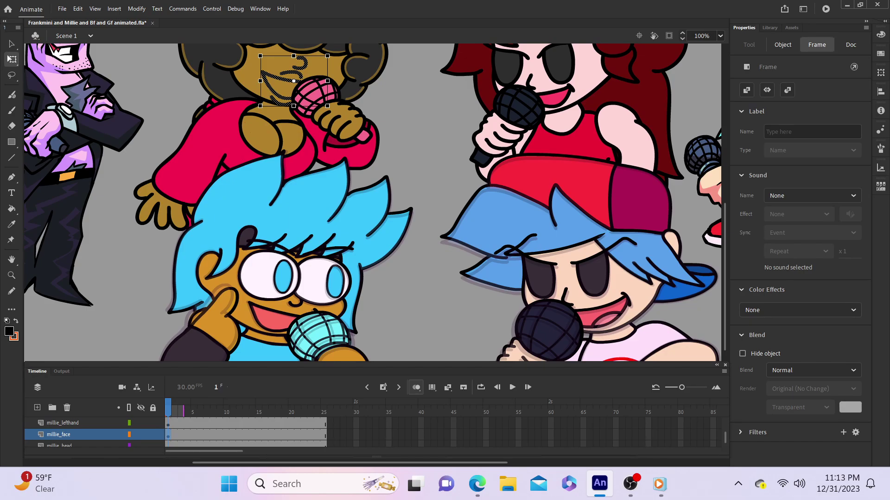
scroll(93, 433, "up", 1)
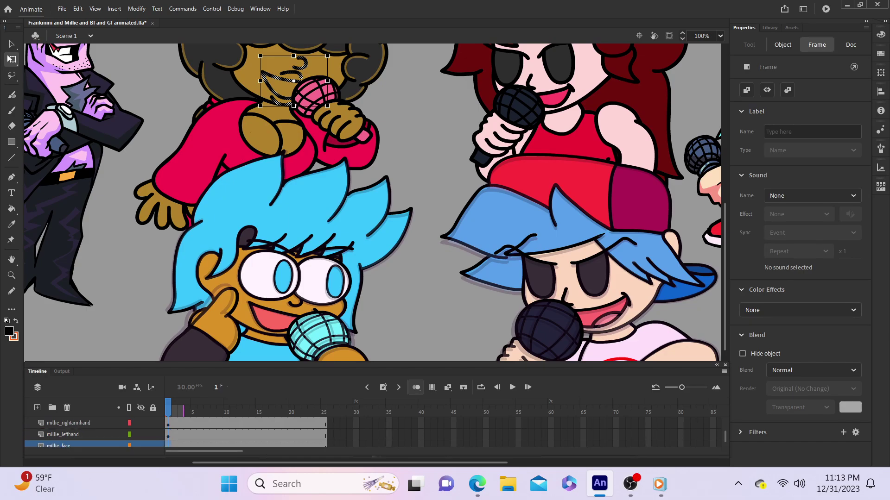
scroll(93, 433, "down", 2)
scroll(93, 434, "down", 2)
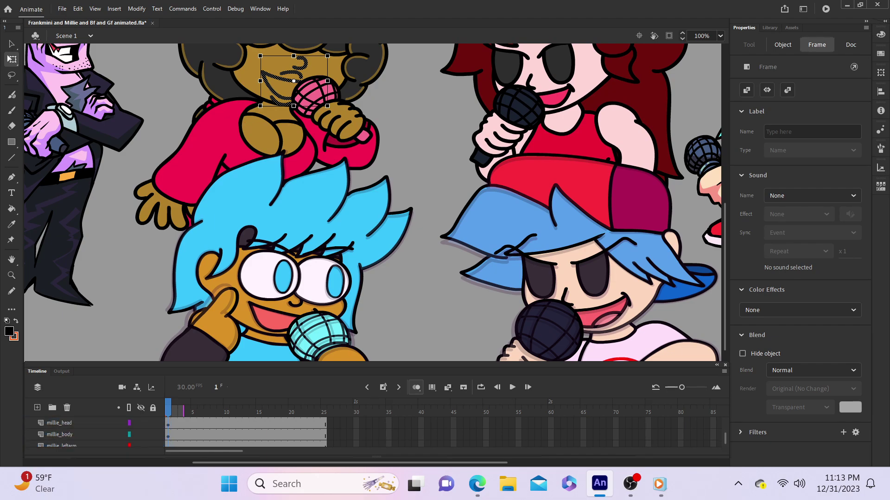
scroll(92, 434, "down", 1)
Step: Select the millie_hair, millie_head and millie_face layers together at frame 3, leaving millie_body out
left_click(174, 434)
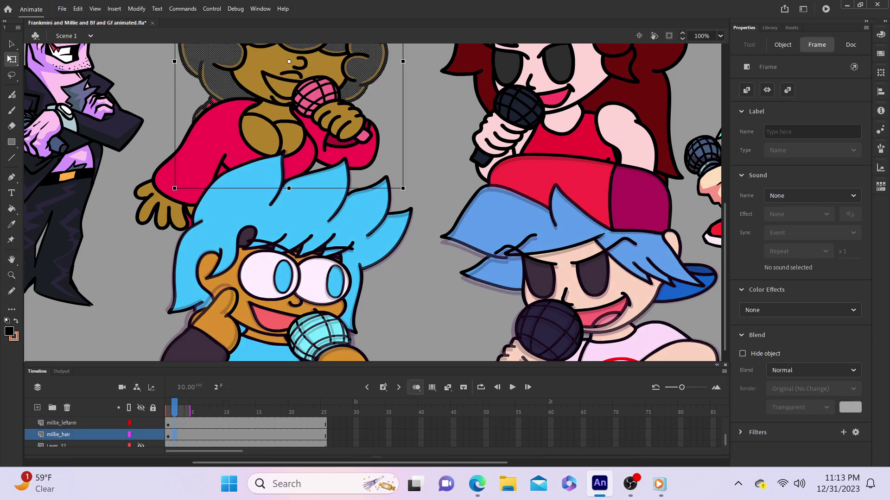
key("period")
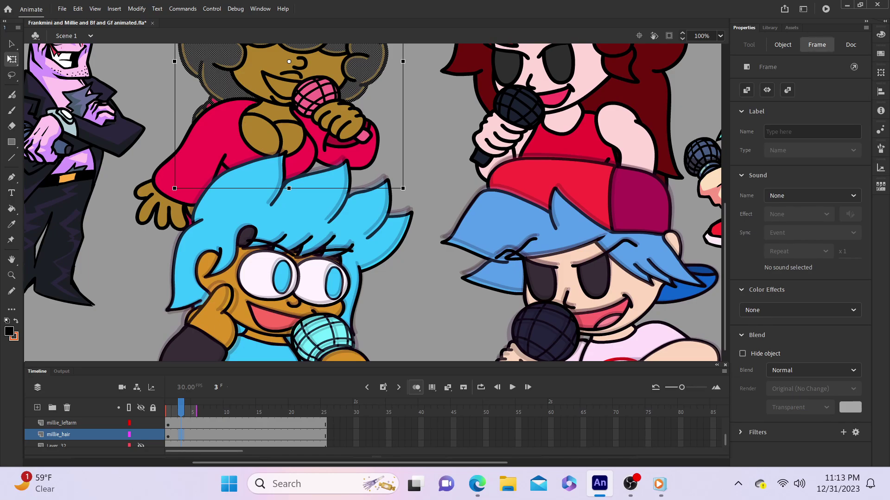
scroll(93, 433, "up", 1)
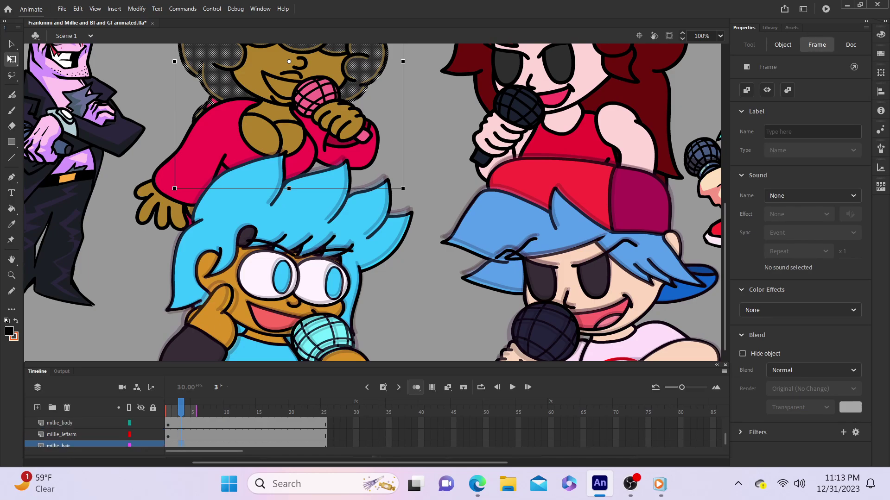
scroll(93, 433, "up", 1)
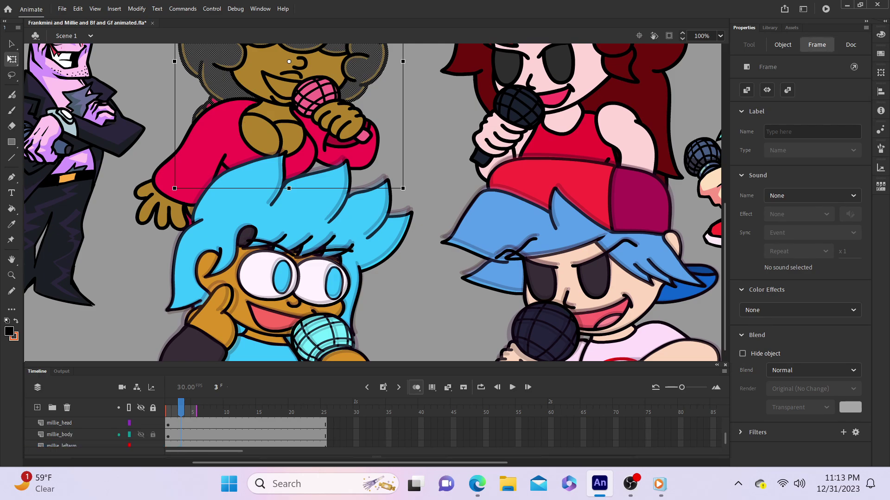
left_click(60, 434, "ctrl")
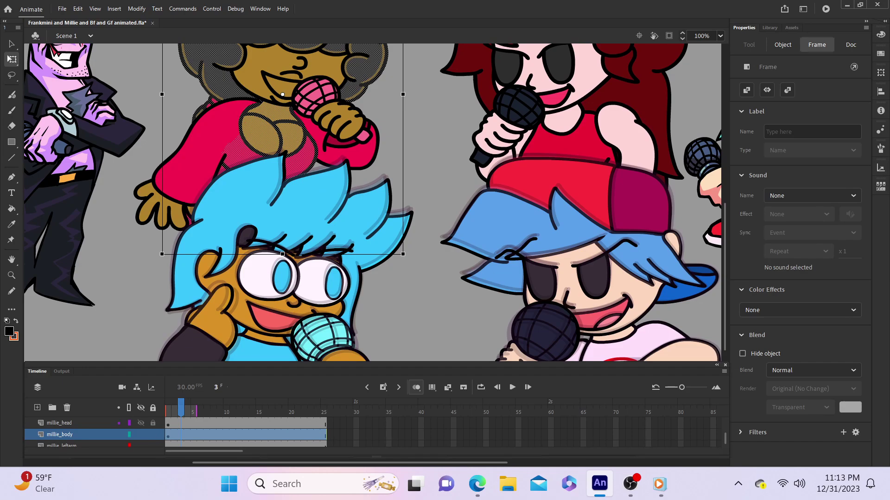
left_click(93, 423, "shift")
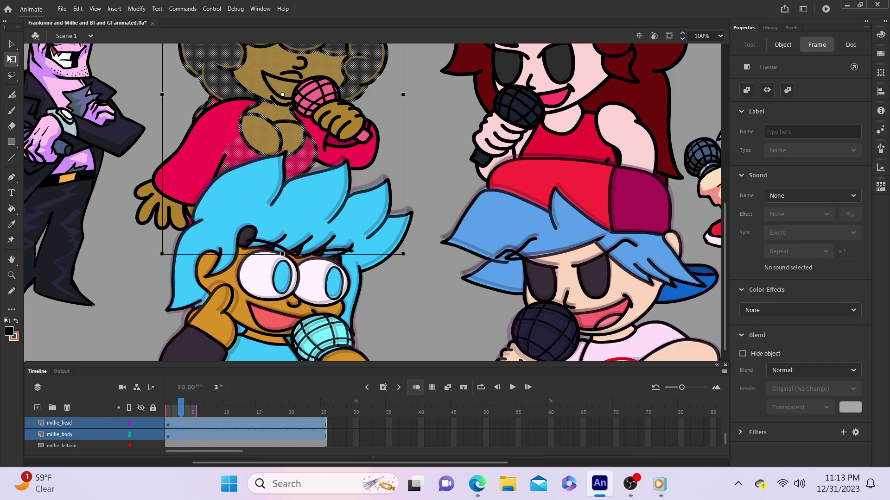
left_click(88, 423)
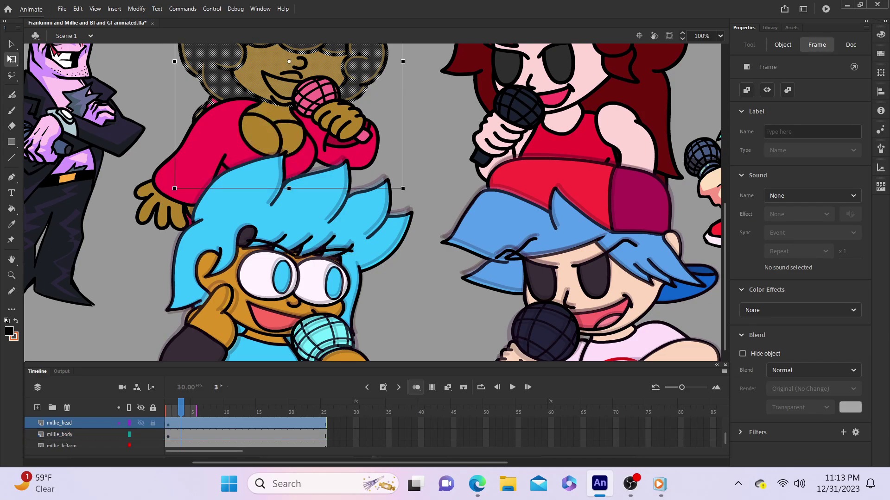
scroll(88, 423, "up", 1)
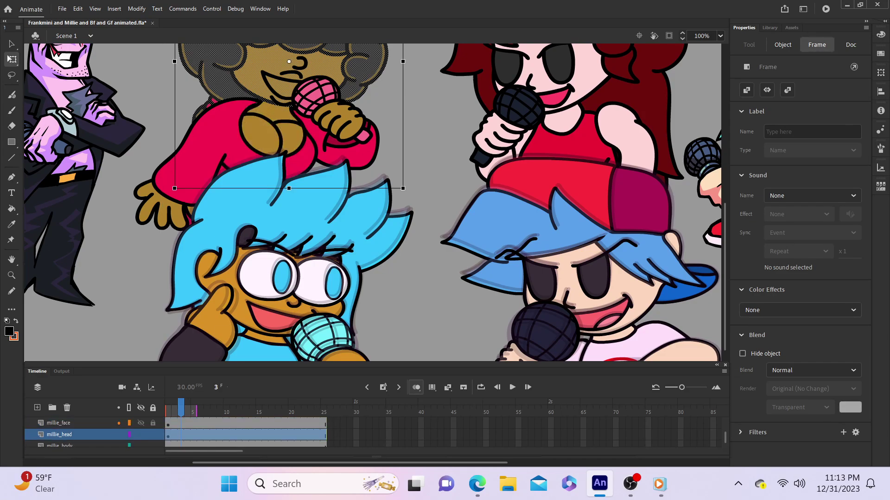
left_click(88, 423, "shift")
scroll(88, 423, "up", 1)
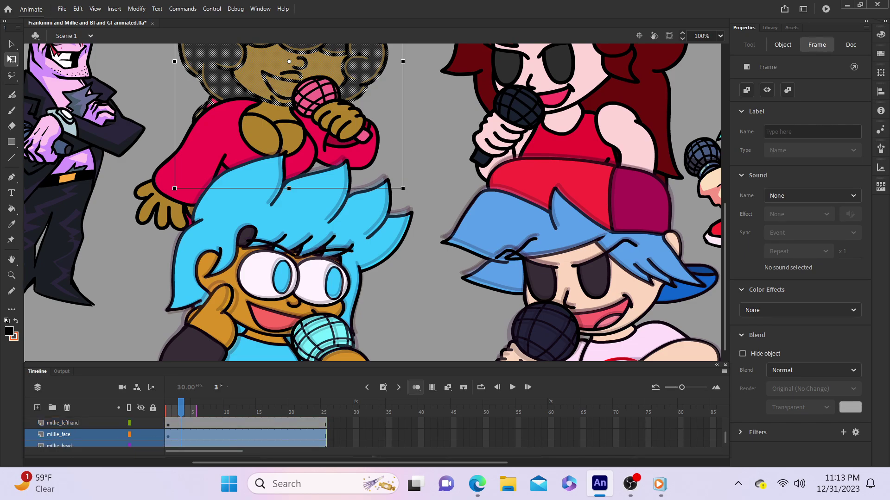
scroll(372, 202, "up", 3)
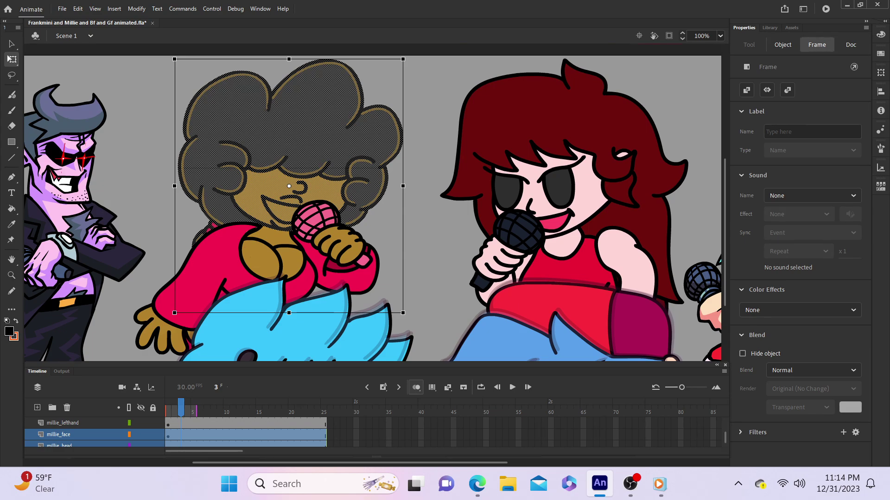
Step: Compare Millie and Gf with the onion-skinned poses of Frankmini and Bf at frame 3
scroll(370, 209, "down", 5)
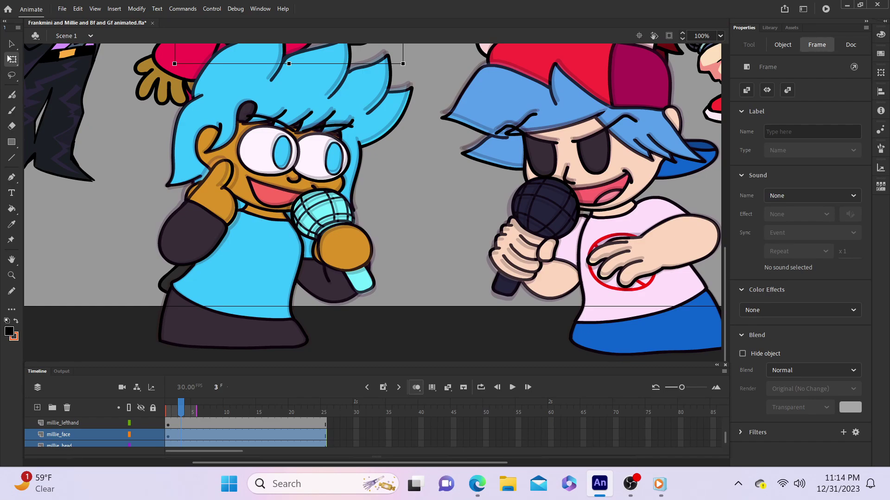
scroll(371, 204, "up", 5)
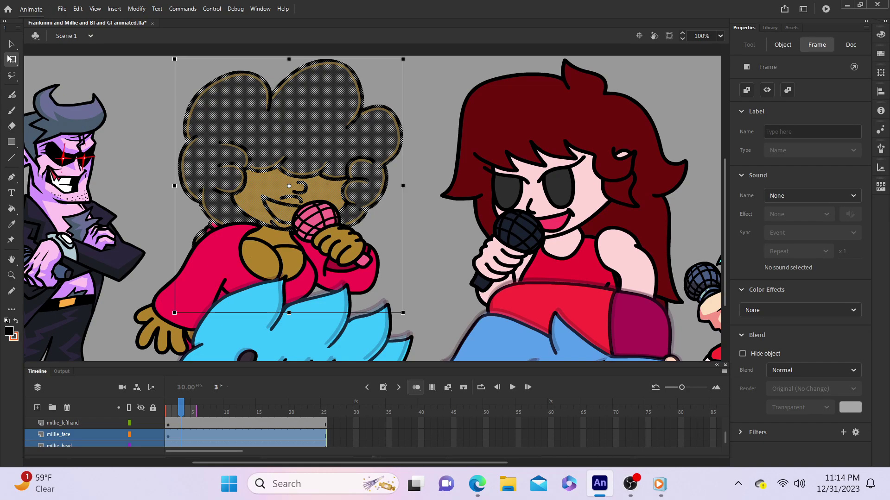
scroll(370, 204, "down", 5)
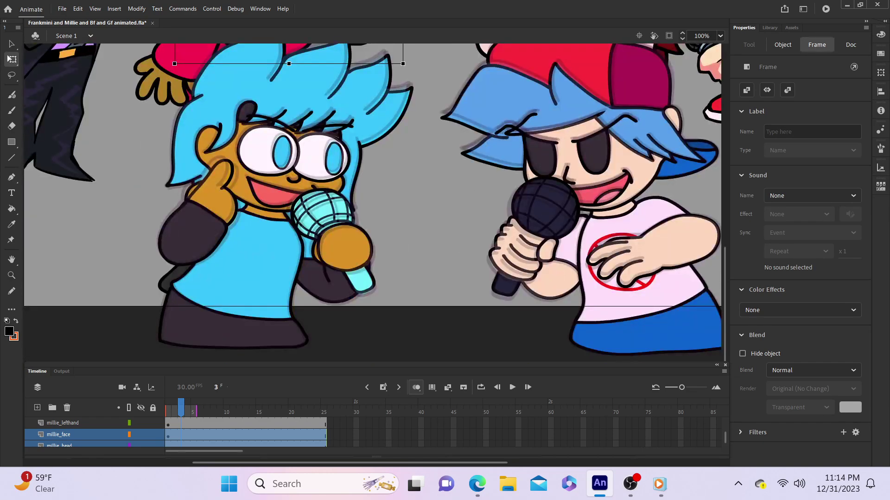
scroll(370, 204, "up", 2)
scroll(371, 204, "up", 2)
scroll(371, 204, "down", 2)
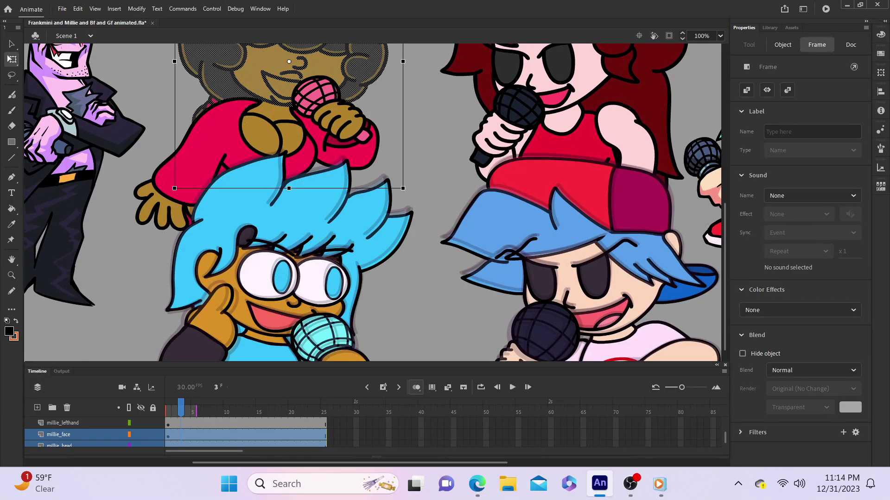
scroll(370, 203, "up", 5)
scroll(371, 204, "down", 2)
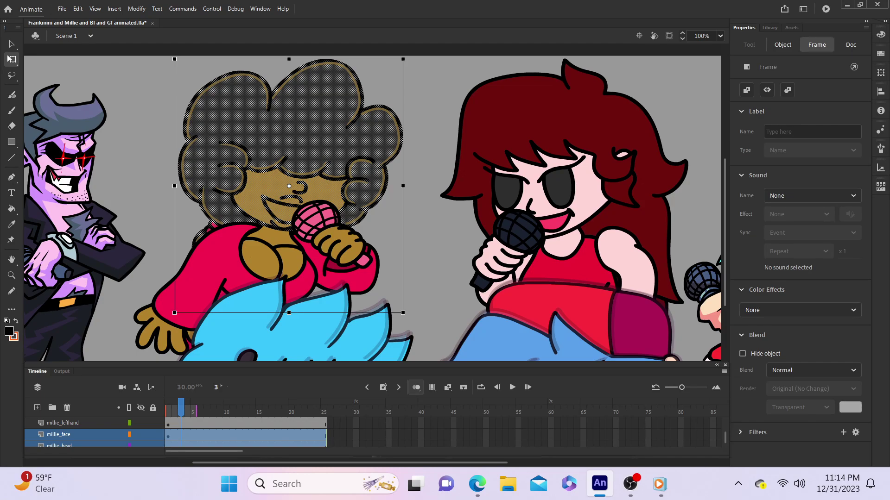
Step: Add frame 3 keyframes for Millie's hair, head and face and nudge them together about 4 pixels left and 1 pixel up
key("Left")
key("Left")
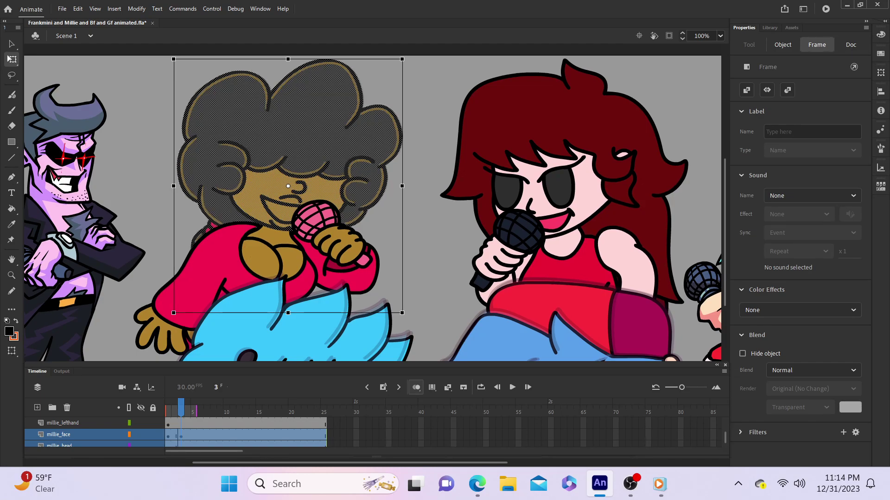
key("Left")
key("Up")
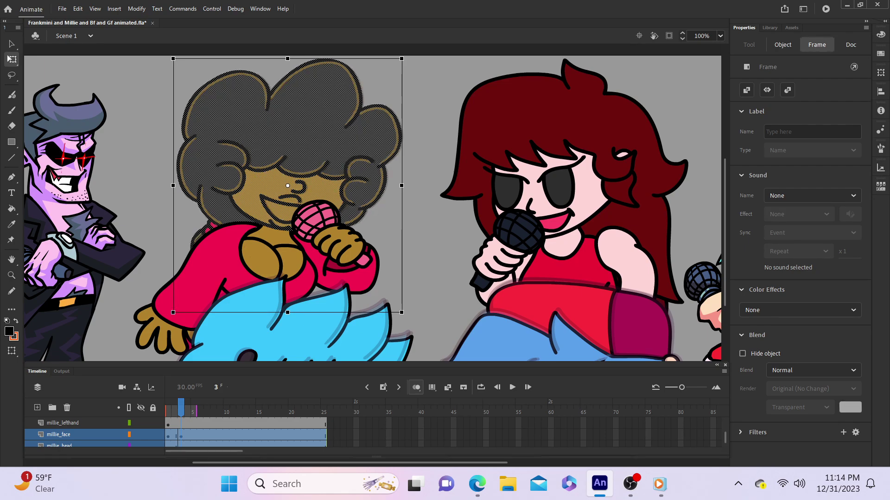
key("Left")
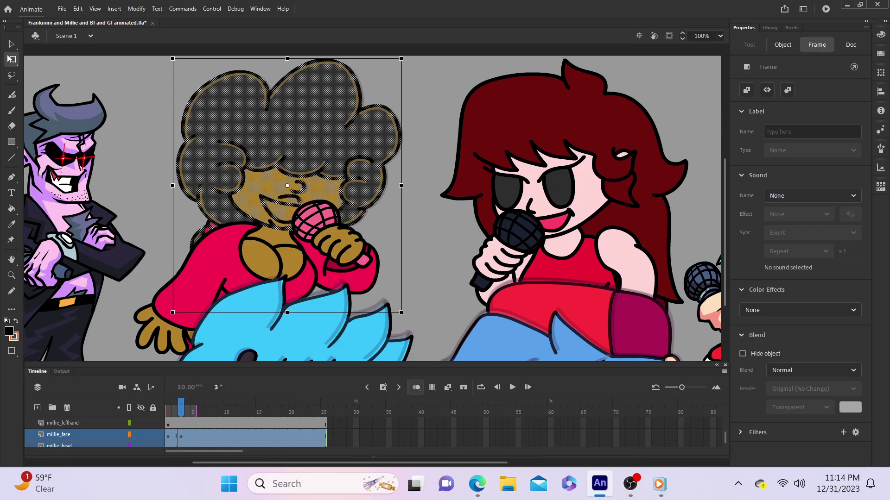
key("Escape")
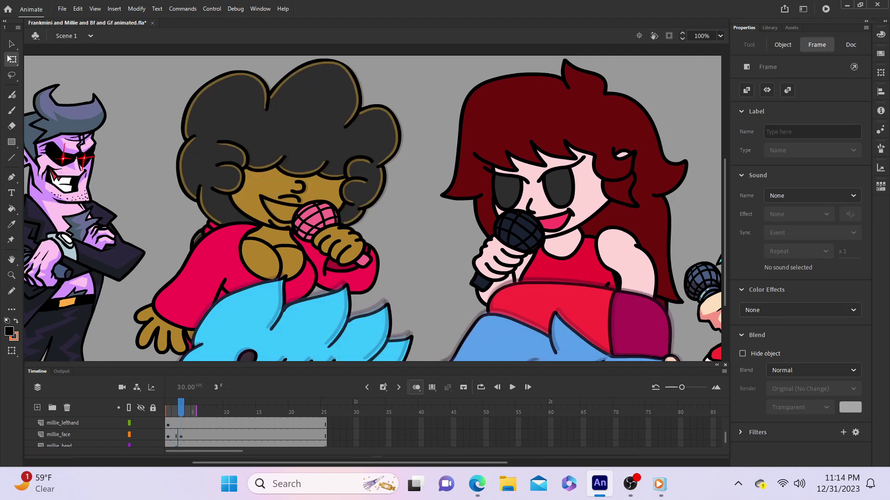
Step: Step back and forth through frames 1 to 4 to check the movement of Millie's hair, head and face
key("comma")
key("comma")
key("period")
key("period")
key("period")
key("comma")
key("comma")
key("comma")
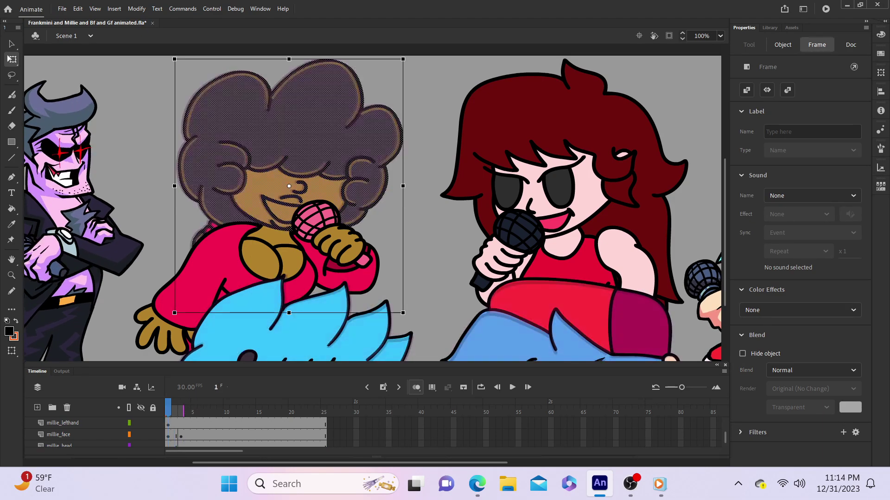
key("period")
key("period")
key("comma")
key("comma")
key("period")
key("period")
key("comma")
key("period")
key("period")
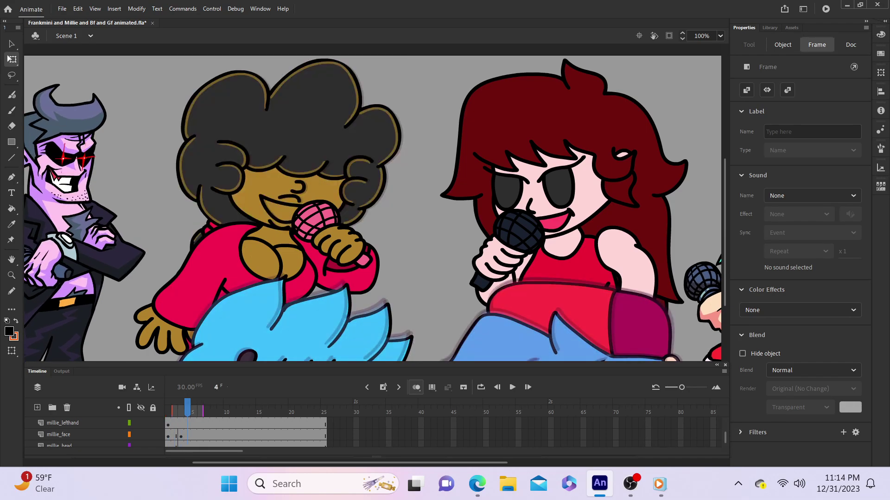
key("comma")
key("comma")
key("comma")
key("period")
key("comma")
key("period")
key("period")
key("comma")
key("comma")
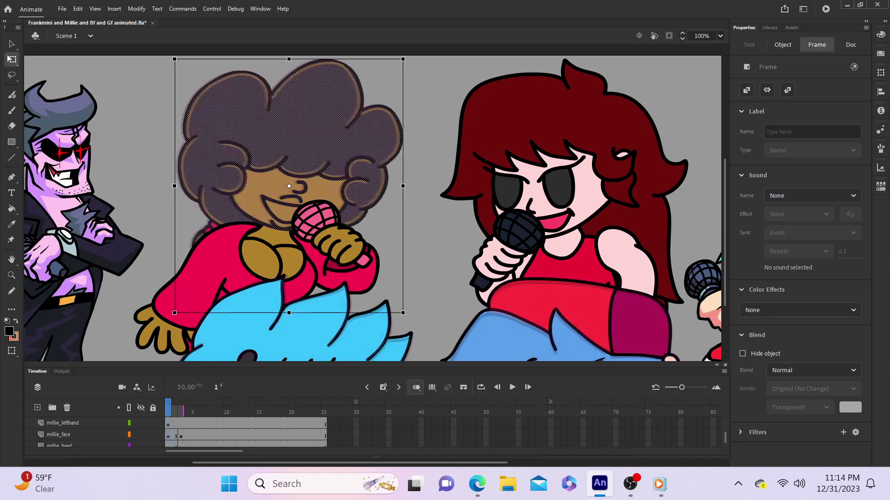
key("period")
key("period")
Step: Examine Frankmini's and Bf's movement over the first frames and compare it with Millie's head motion
scroll(373, 203, "down", 3)
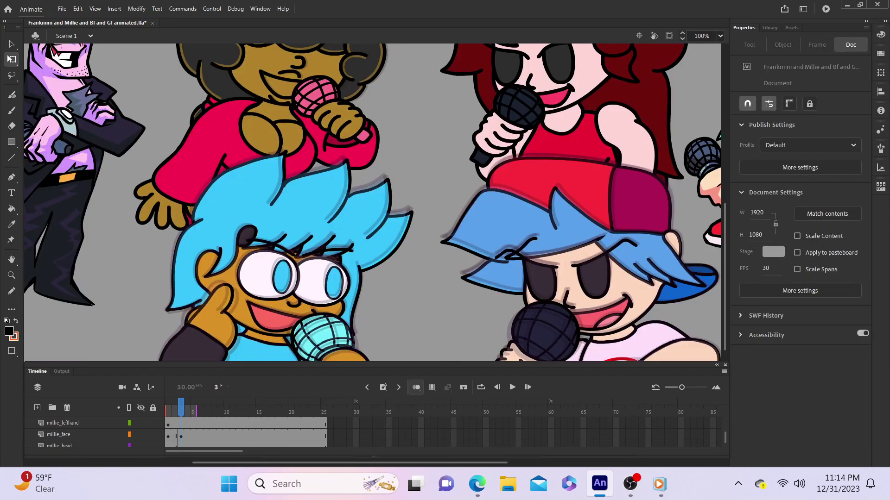
key("comma")
key("comma")
key("period")
key("period")
key("period")
key("comma")
key("comma")
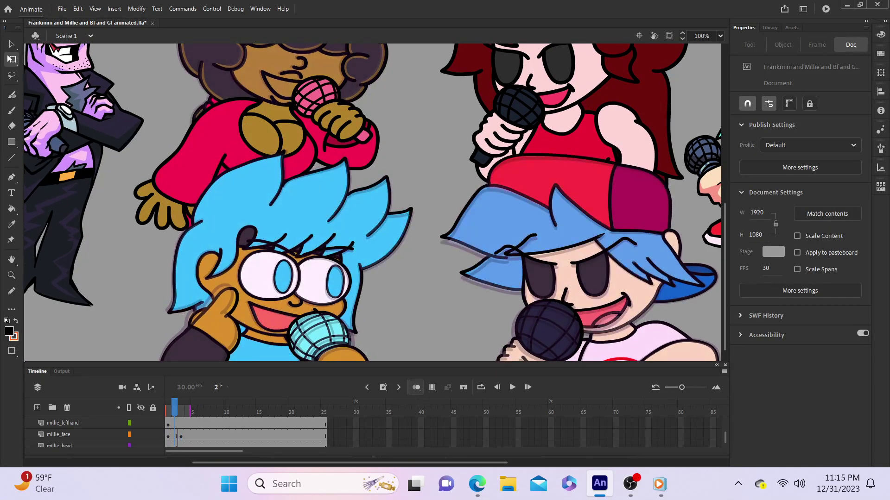
key("period")
key("comma")
key("comma")
key("period")
key("period")
key("comma")
key("period")
key("period")
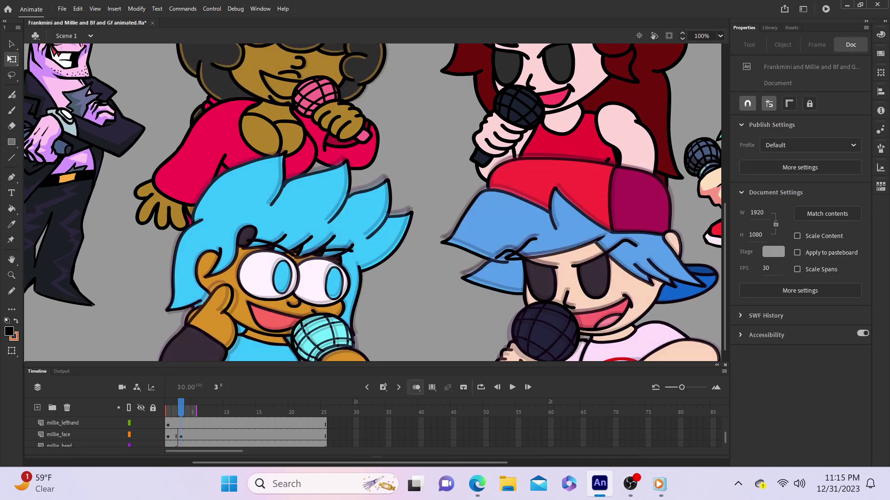
Step: Go to frame 5 and select the millie_face layer there
key("period")
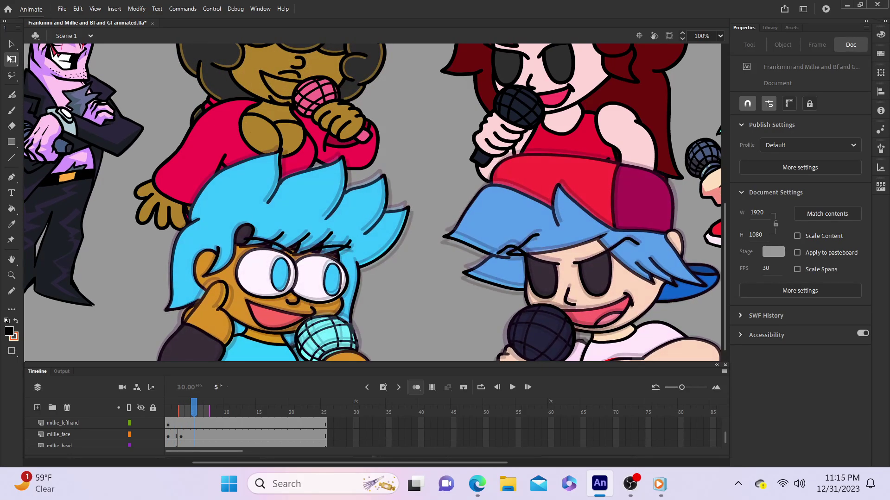
scroll(373, 202, "up", 2)
scroll(373, 203, "down", 2)
scroll(373, 202, "up", 1)
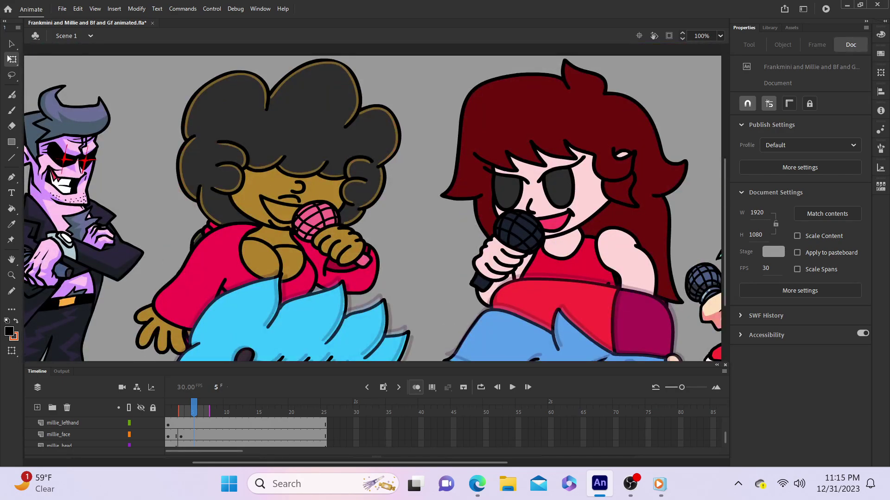
left_click(58, 435)
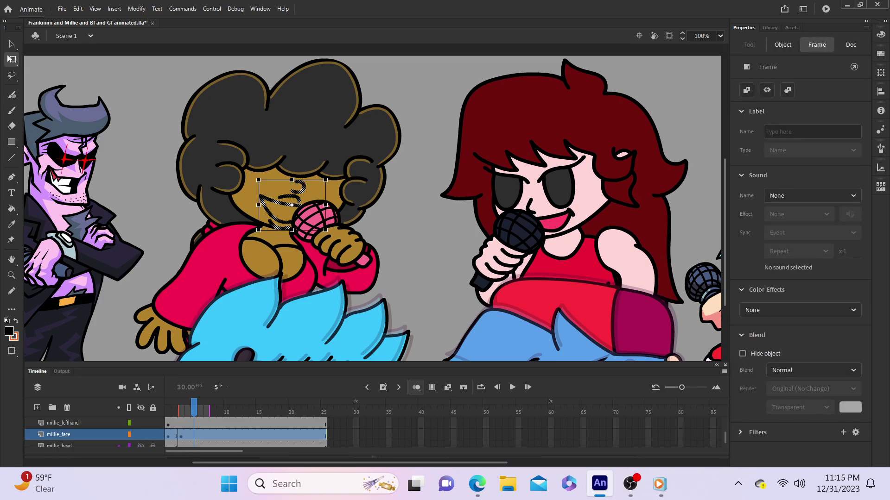
Step: Switch to Windows Media Player, skip ahead to the song Thrillergen.mp3.mpeg, and return to Animate
left_click(659, 484)
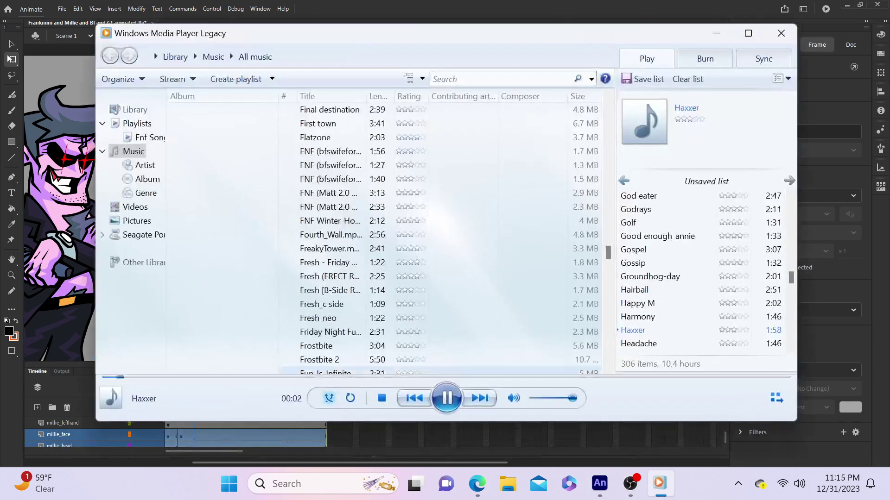
left_click(480, 398)
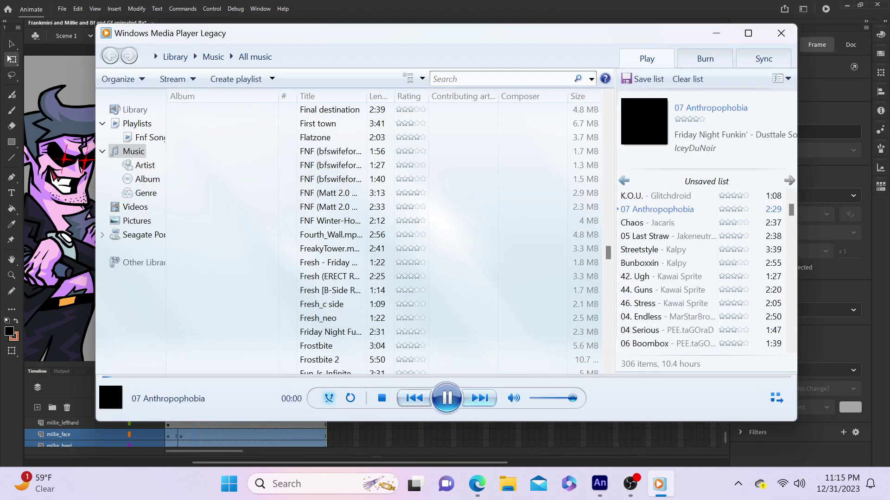
left_click(479, 398)
left_click(480, 398)
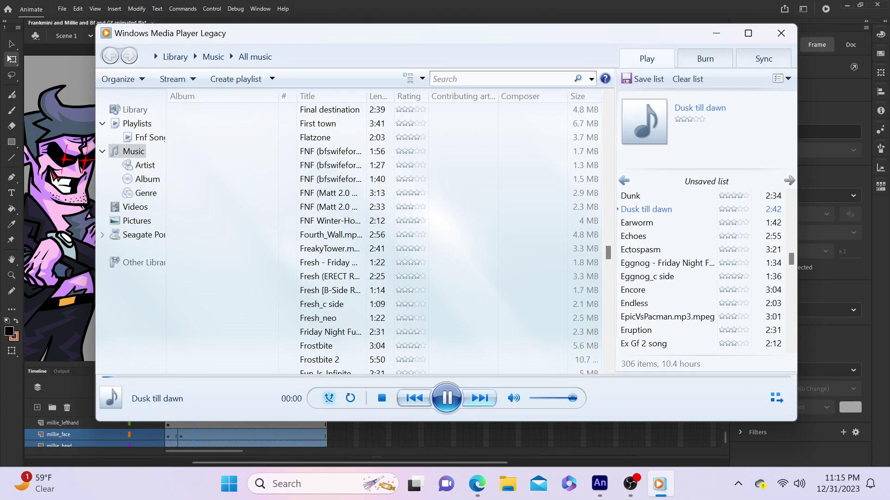
left_click(479, 398)
left_click(479, 398)
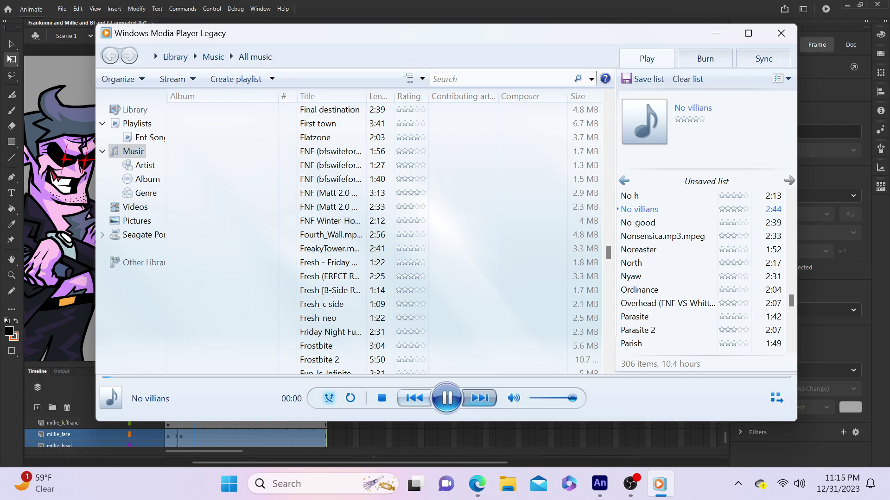
left_click(480, 398)
left_click(480, 398)
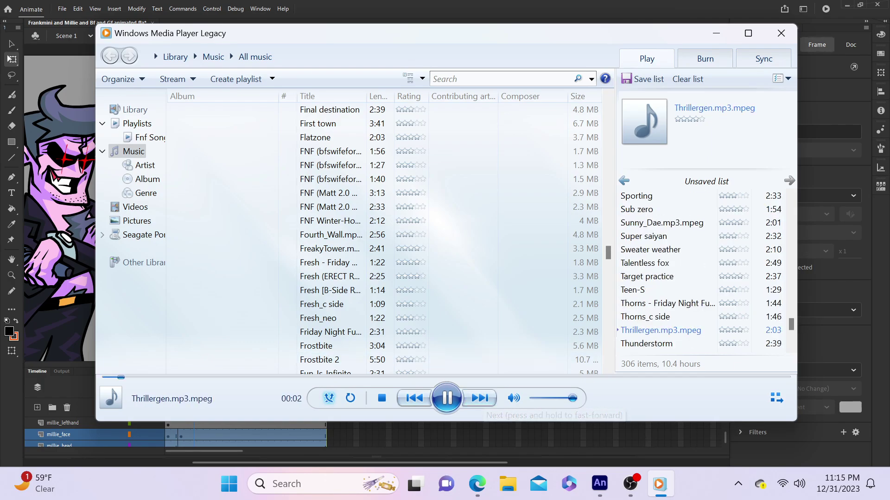
left_click(716, 33)
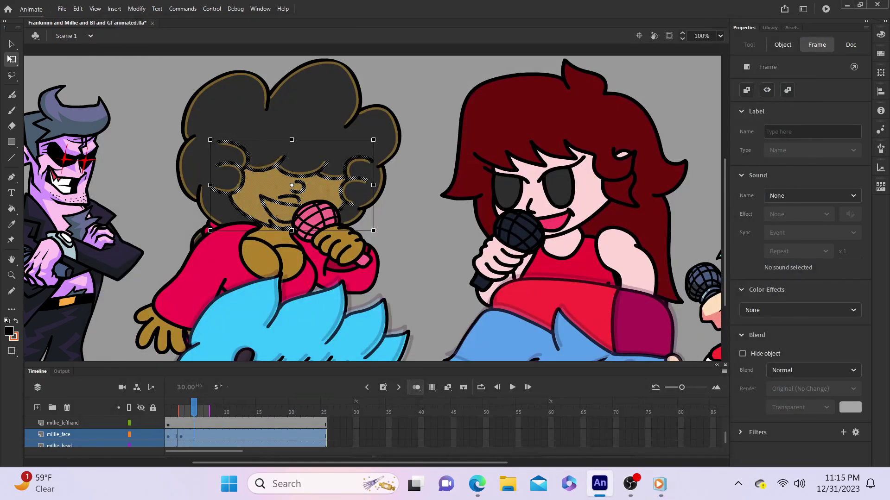
Step: Complete the frame 5 selection so it covers the millie_hair, millie_head and millie_face layers
scroll(143, 428, "down", 3)
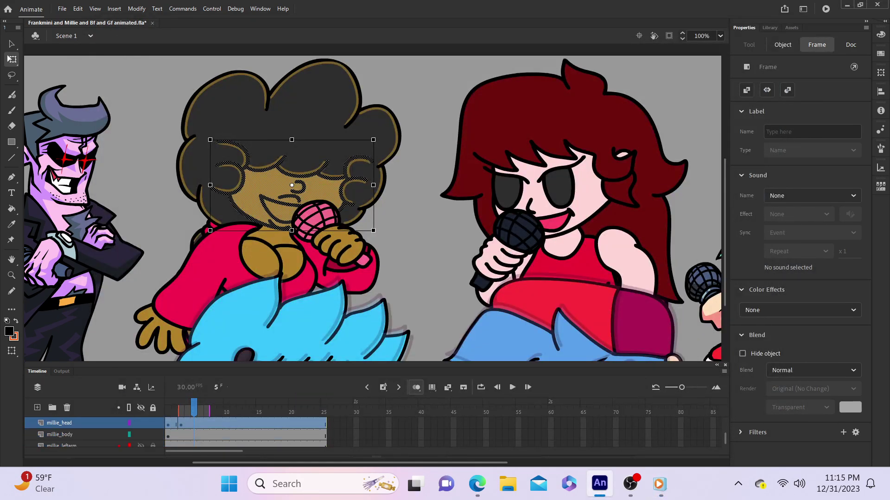
scroll(92, 431, "down", 1)
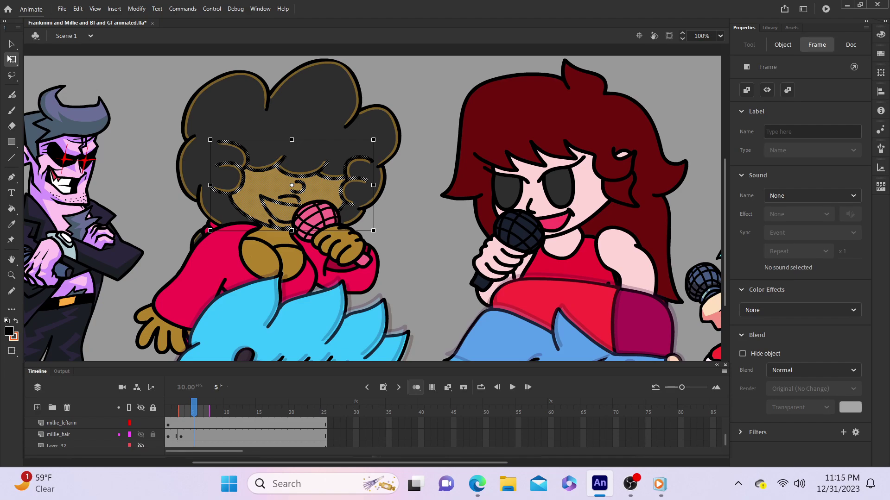
left_click(83, 435)
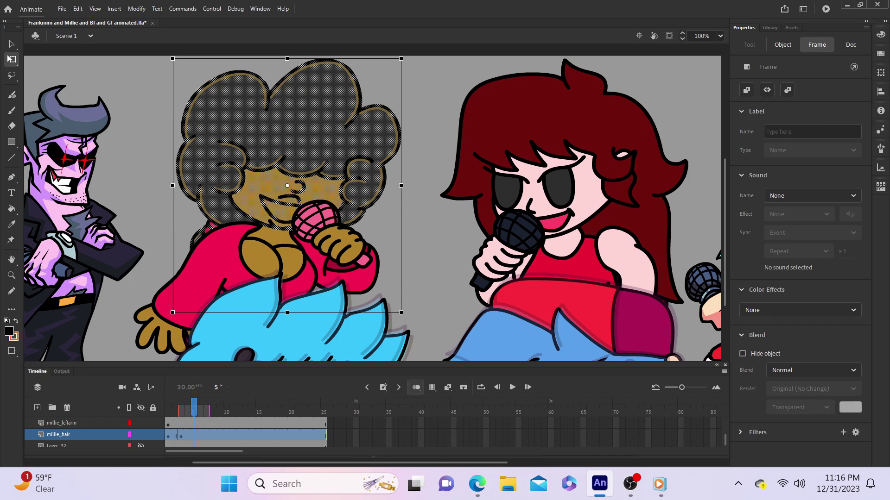
Step: Switch to Windows Media Player and look through the music folders under Other media on the Seagate Portable Drive
left_click(659, 484)
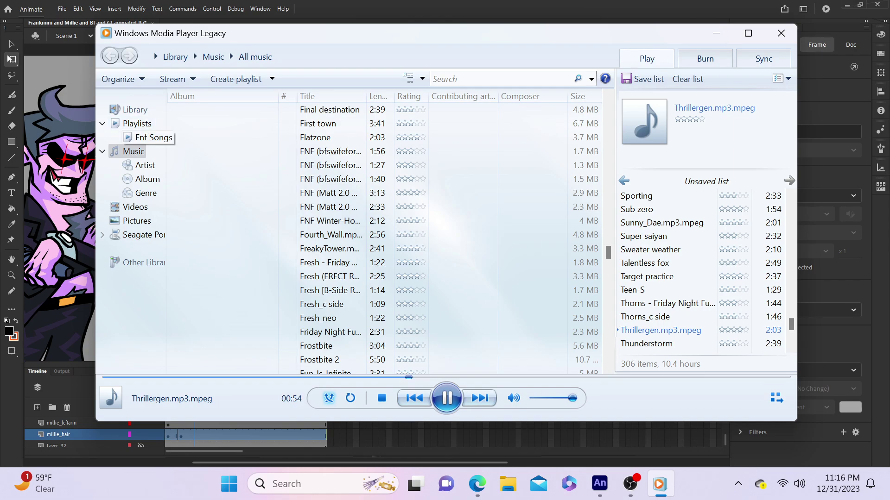
left_click(141, 235)
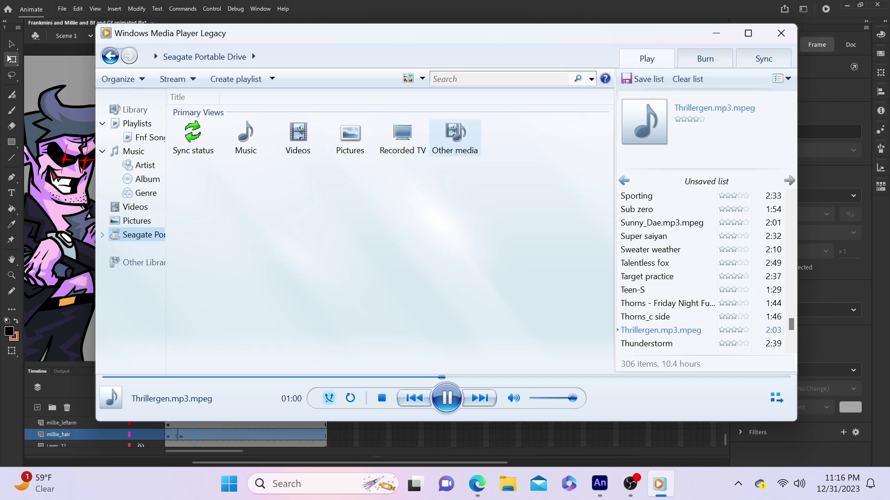
left_click(455, 136)
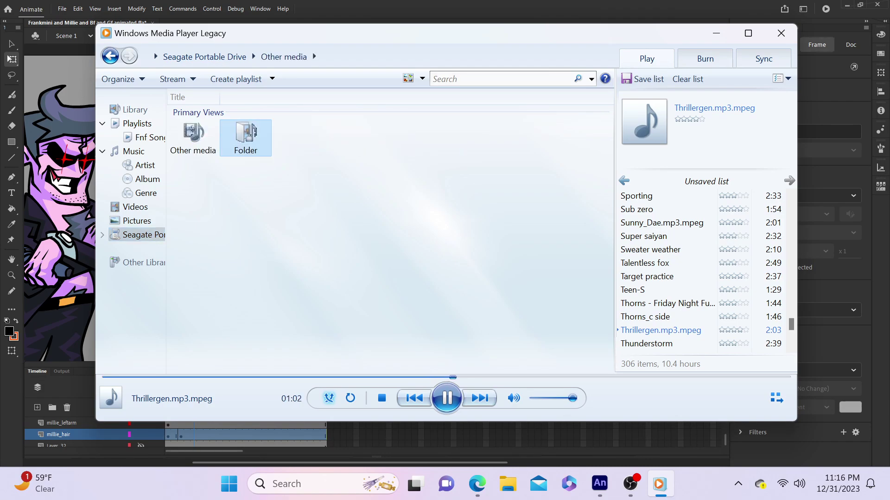
double_click(246, 137)
scroll(343, 246, "down", 10)
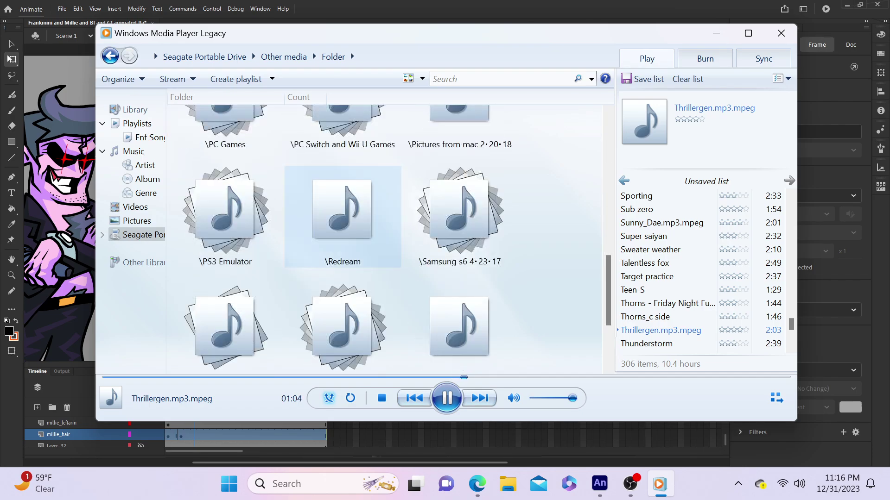
scroll(343, 232, "down", 3)
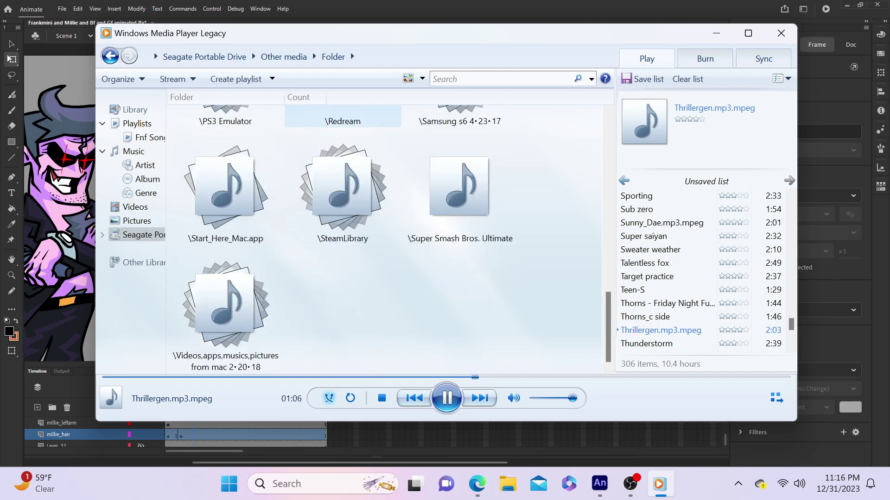
scroll(343, 232, "up", 6)
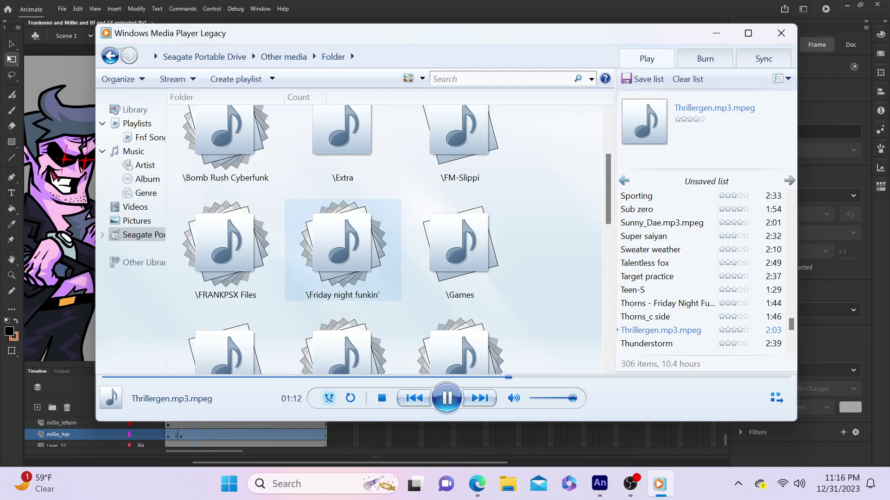
scroll(343, 250, "down", 3)
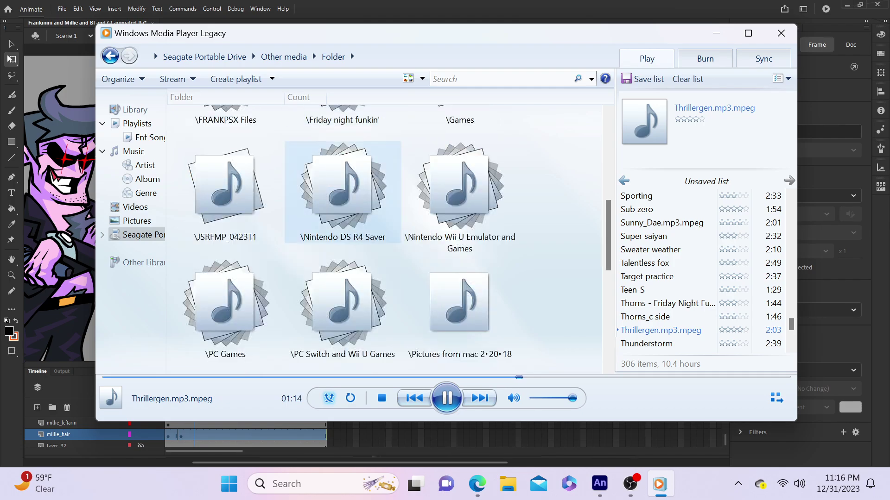
scroll(343, 251, "up", 4)
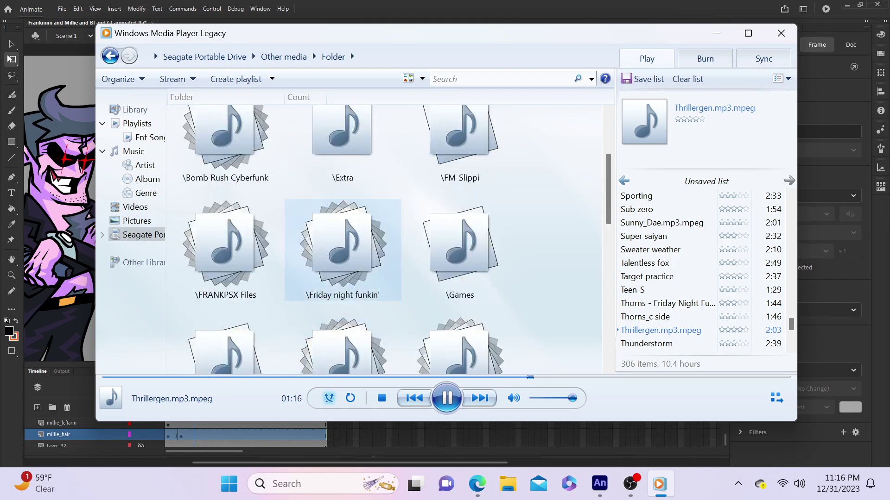
scroll(343, 251, "down", 4)
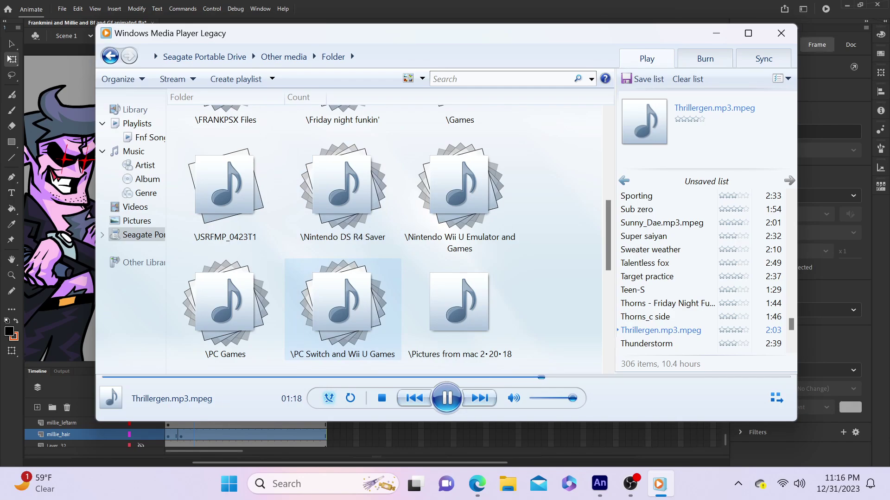
scroll(343, 278, "down", 6)
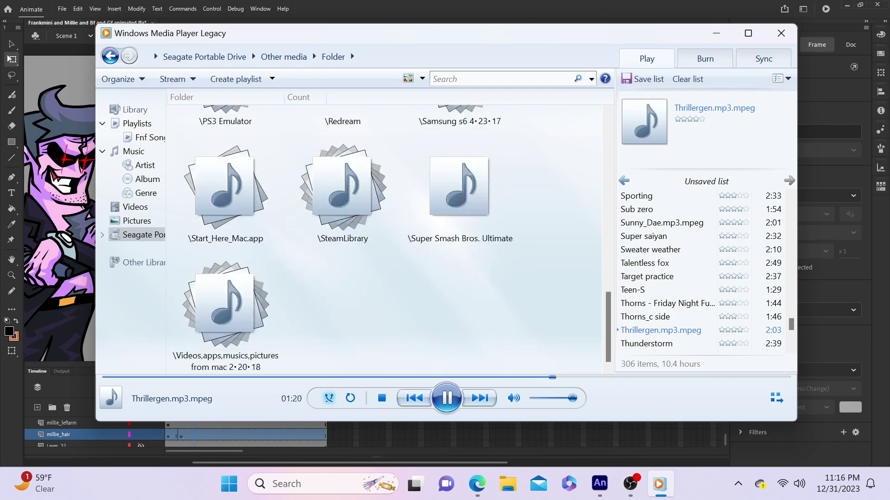
scroll(343, 273, "up", 10)
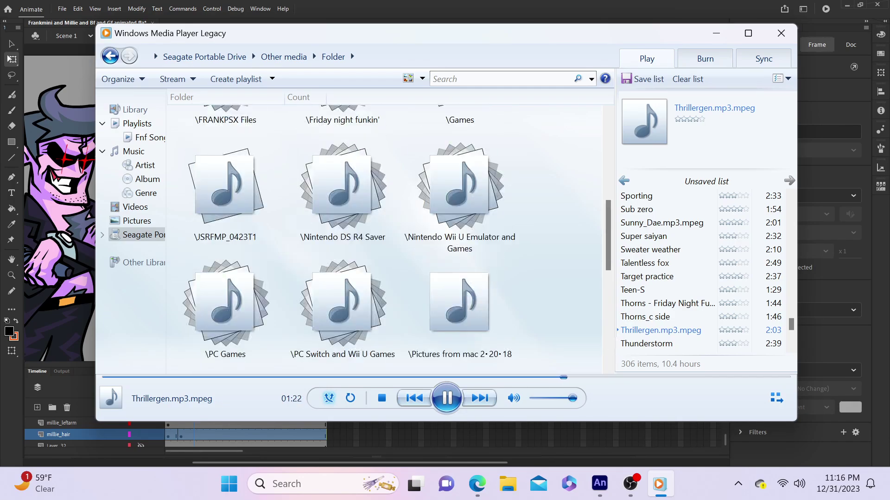
scroll(343, 273, "down", 6)
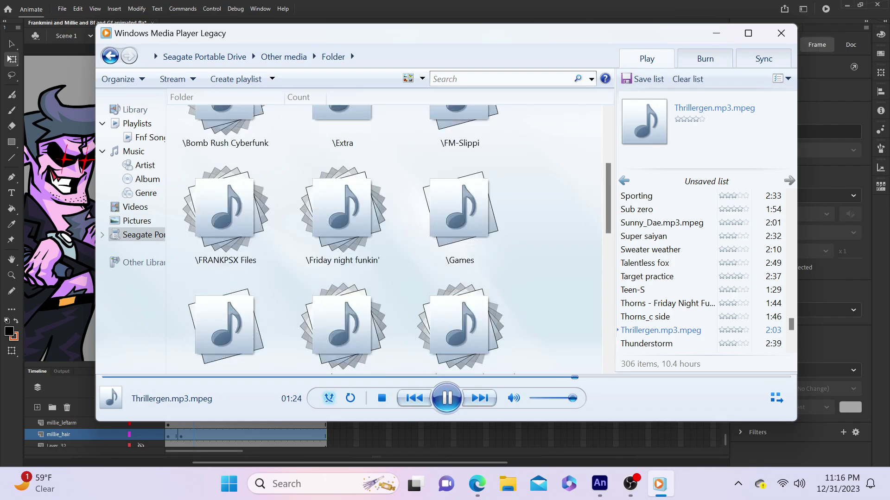
scroll(343, 274, "down", 2)
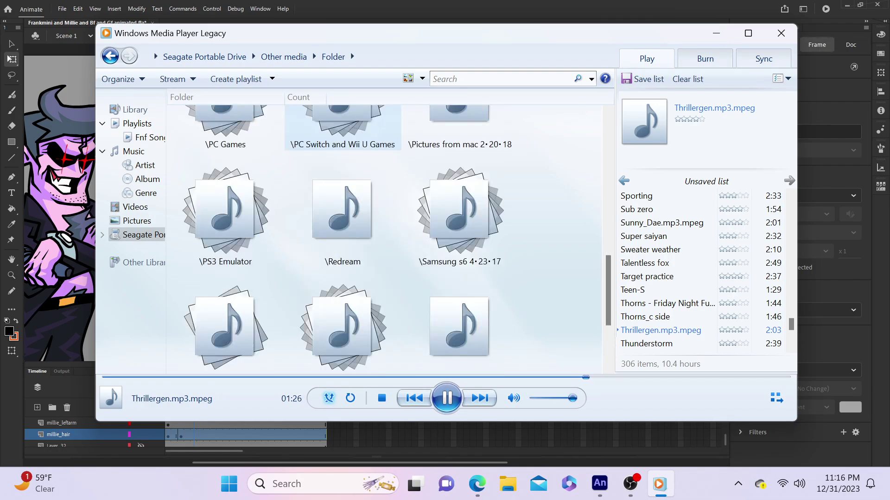
scroll(343, 273, "up", 2)
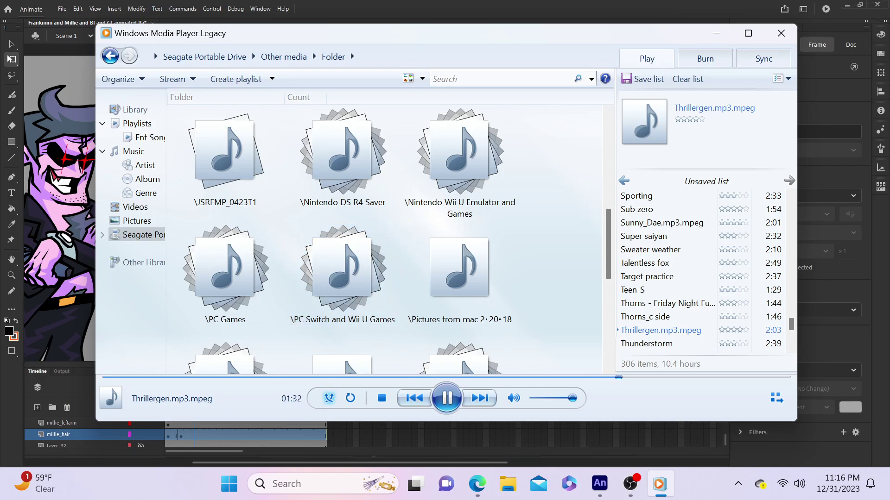
scroll(343, 208, "down", 4)
scroll(343, 208, "down", 2)
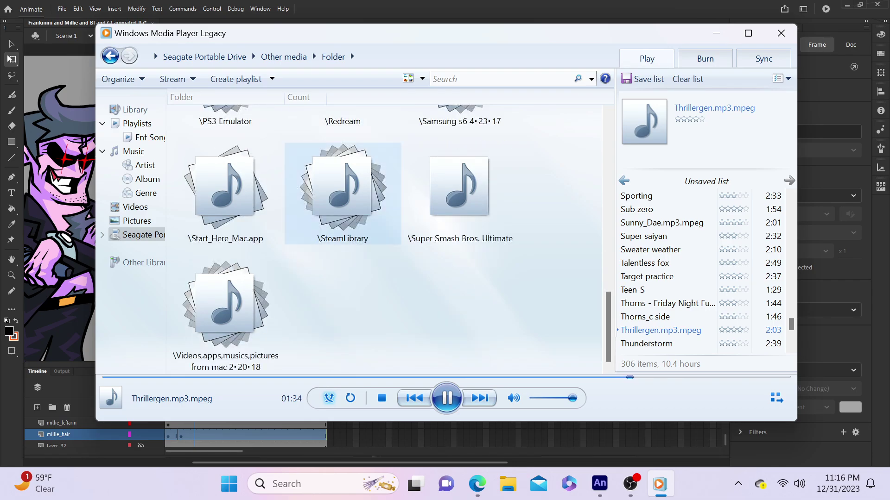
scroll(343, 209, "up", 6)
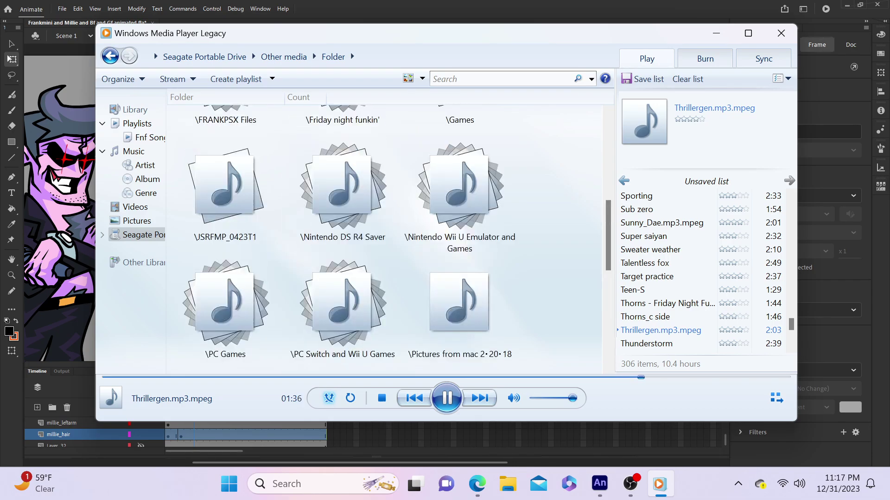
scroll(343, 208, "up", 3)
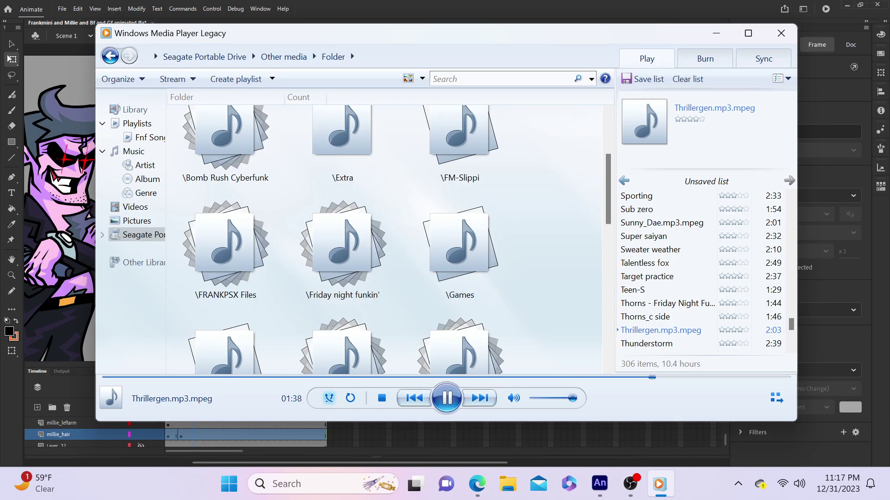
Step: Check the FRANKPSX Files folder and its files 2 subfolder for songs, go back to the drive's overview, and return to Animate
double_click(225, 246)
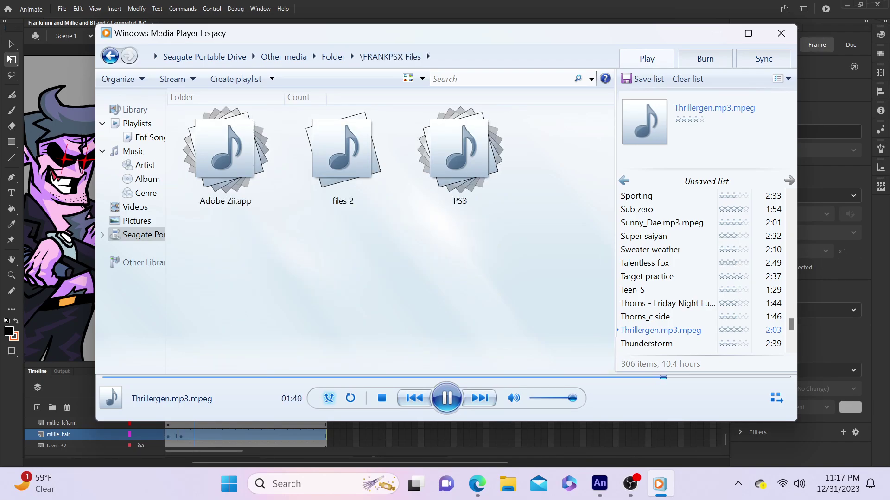
double_click(343, 155)
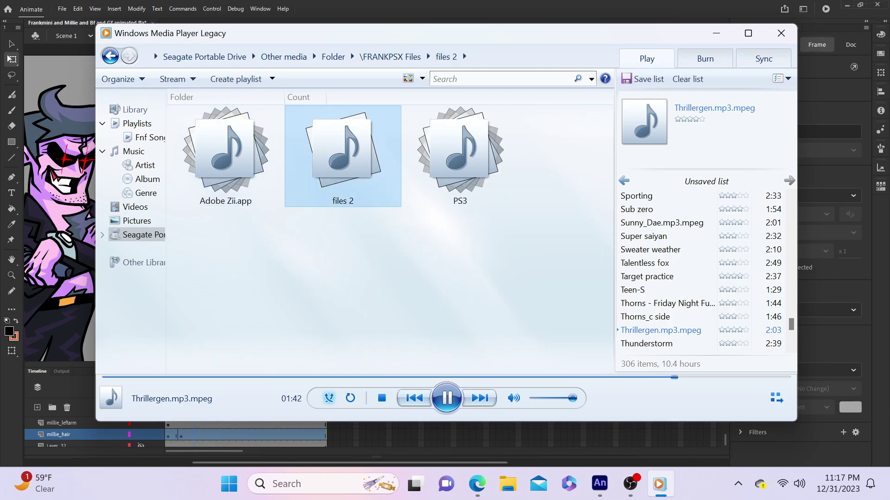
left_click(111, 56)
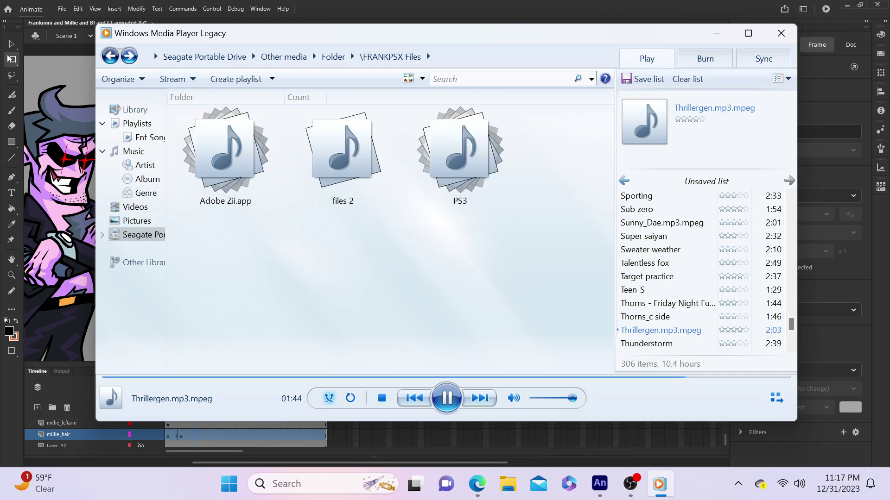
left_click(110, 57)
scroll(384, 239, "up", 2)
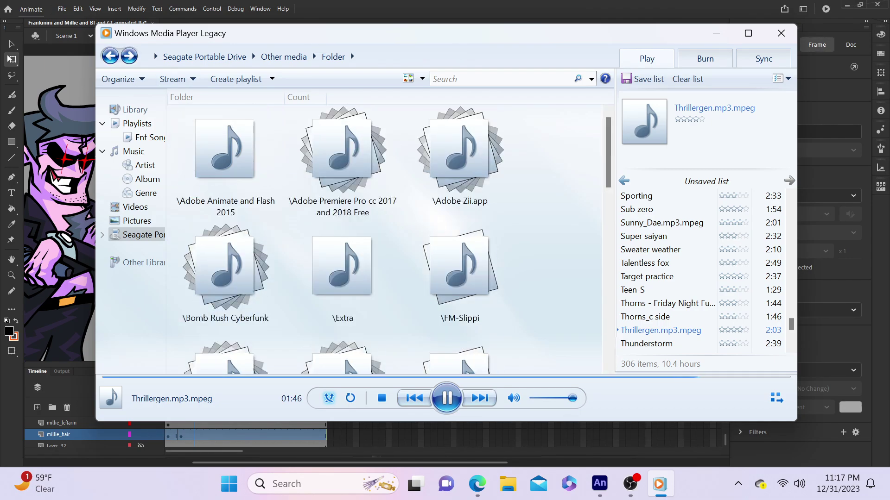
scroll(343, 239, "down", 5)
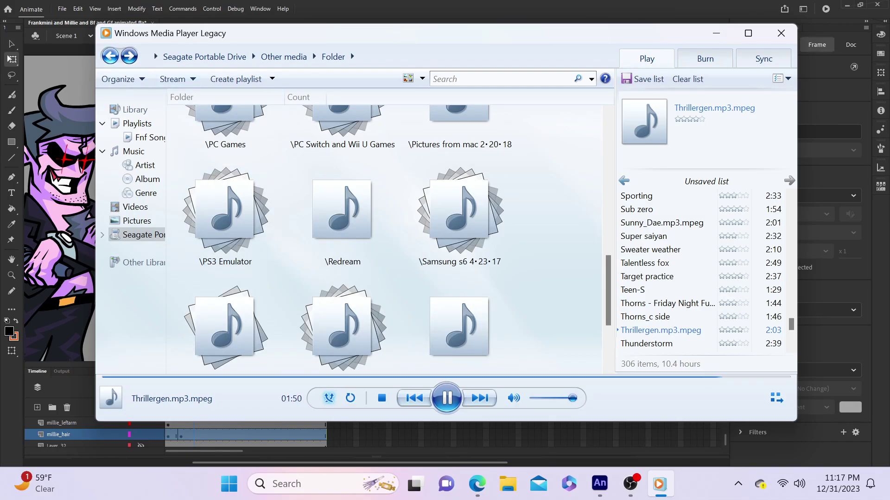
left_click(111, 56)
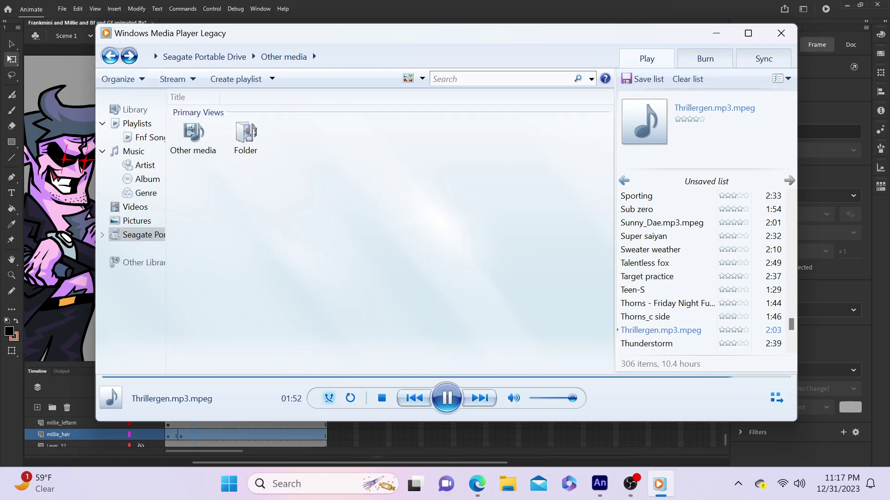
key("alt+Left")
key("alt+Left")
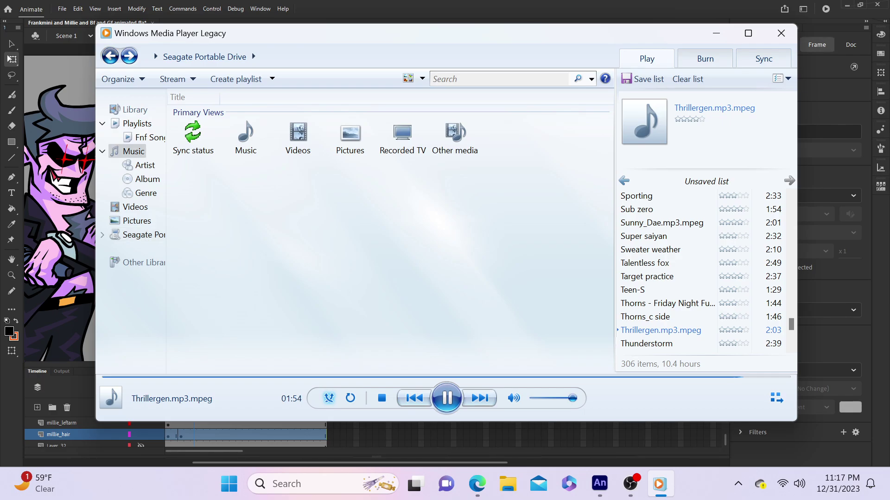
left_click(716, 33)
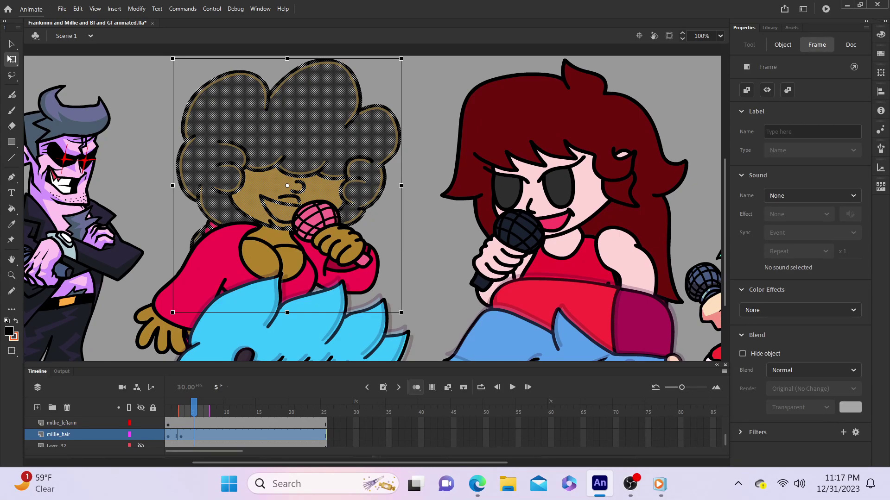
Step: Switch to Windows Media Player, skip ahead to the song Phantasm.mp3.mpeg, and return to Animate
left_click(660, 484)
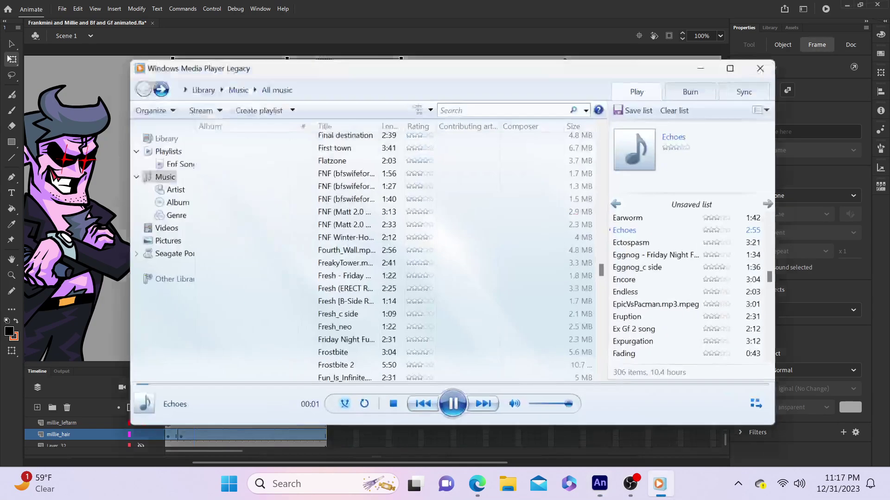
left_click(480, 398)
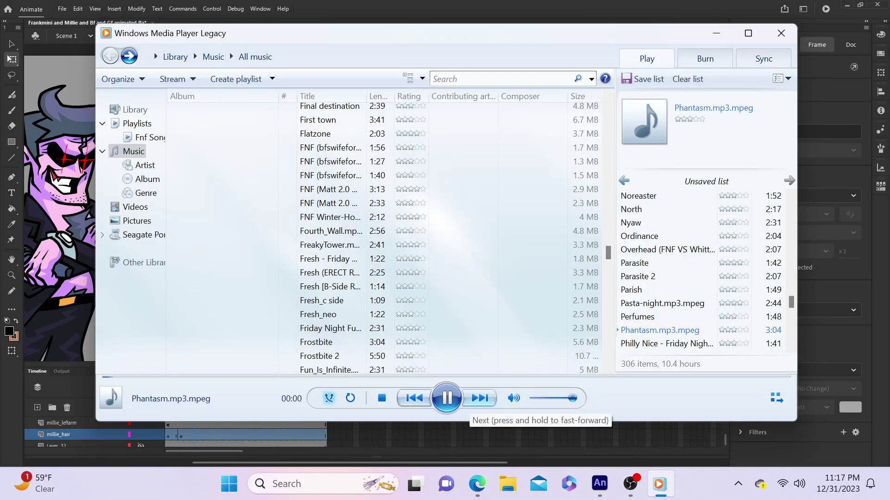
left_click(716, 32)
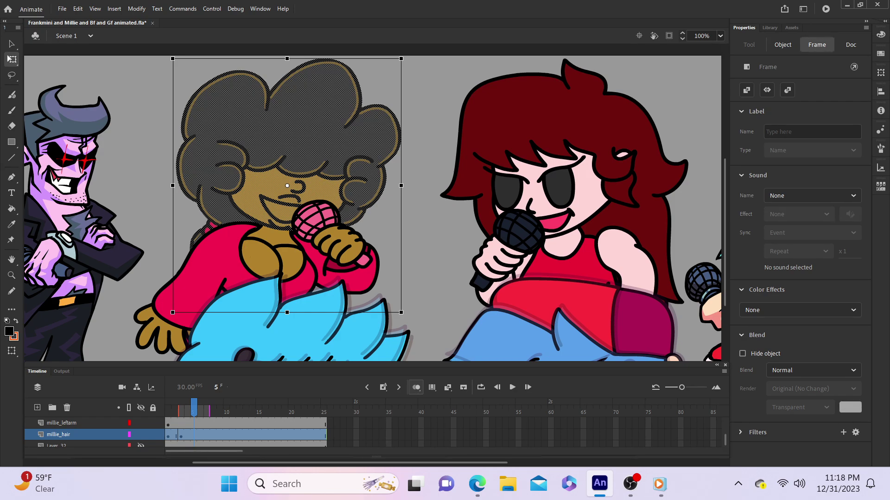
Step: Insert keyframes at frame 5 for Millie's hair, head and face and tilt them slightly counterclockwise
key("ctrl+y")
key("ctrl+z")
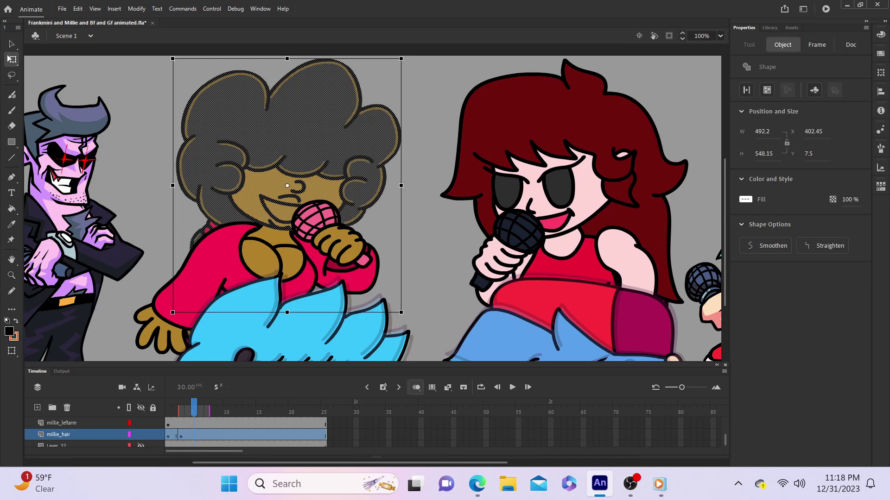
key("F6")
key("ctrl+z")
left_click_drag(403, 57, 397, 54)
key("ctrl+y")
key("ctrl+z")
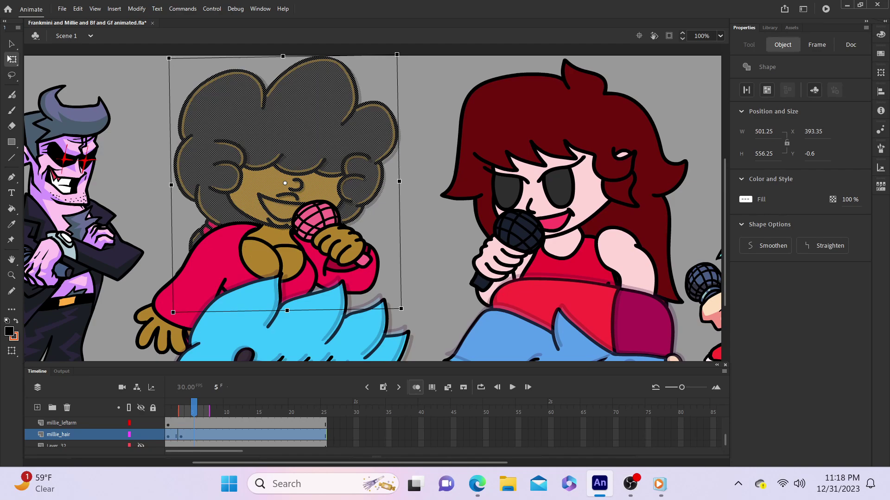
key("ctrl+z")
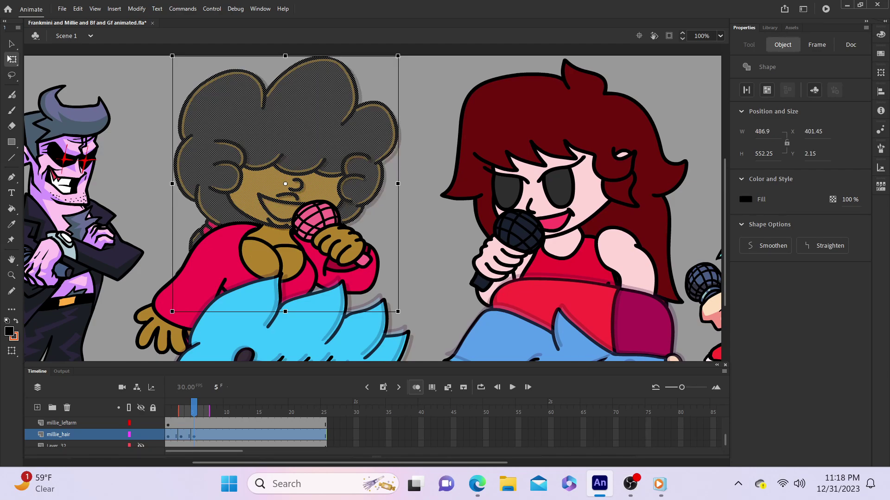
Step: Step back and forth through frames up to 5 to compare Millie's new head pose with the preceding one
key("comma")
key("comma")
key("comma")
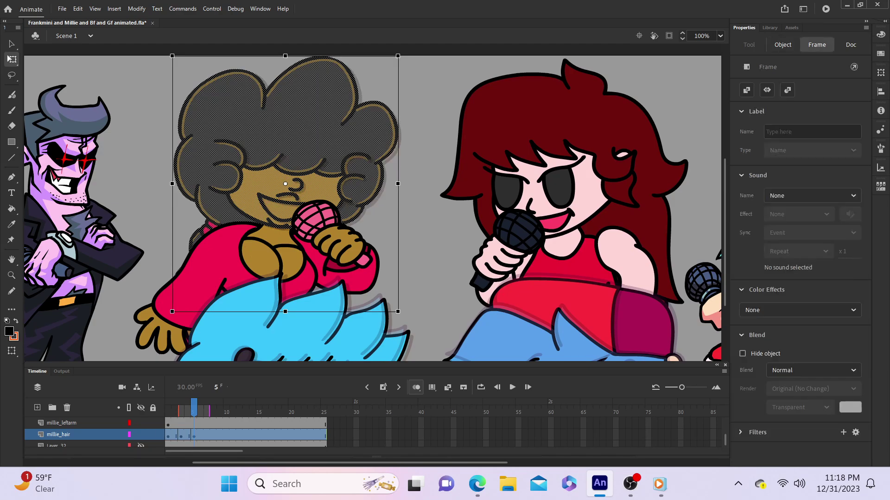
key("period")
key("period")
key("period")
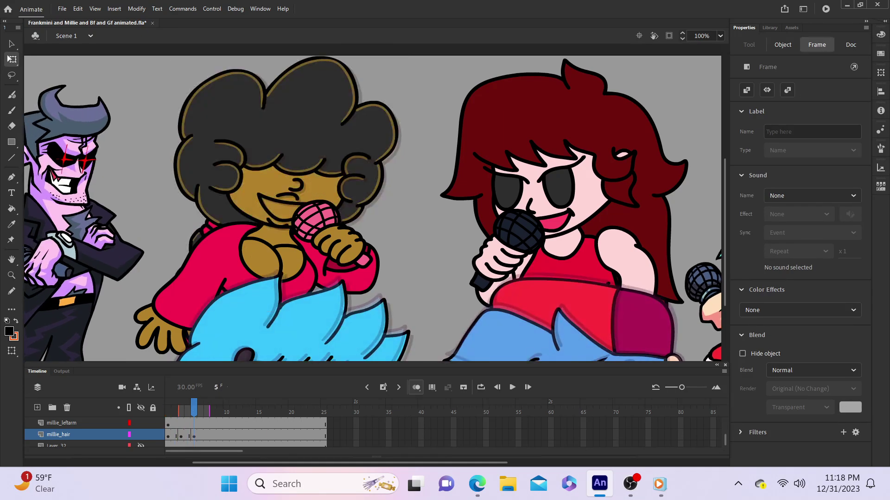
key("comma")
key("comma")
key("period")
key("period")
key("comma")
key("period")
key("comma")
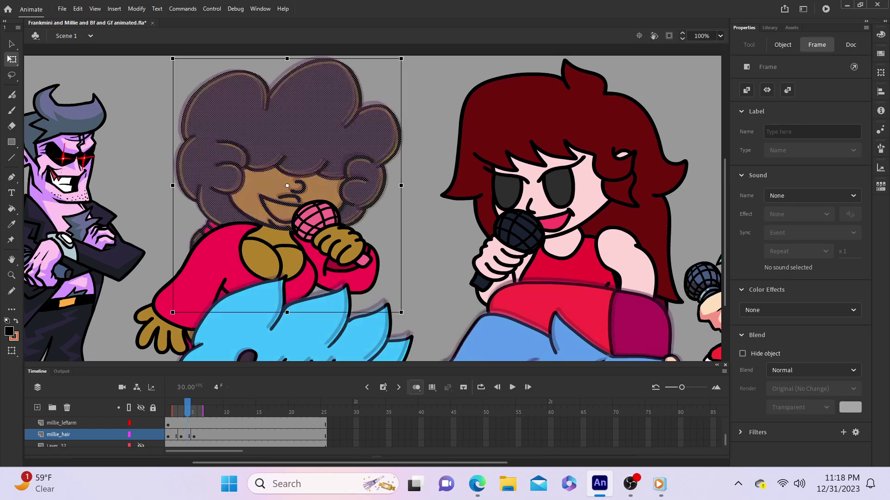
key("period")
key("comma")
key("period")
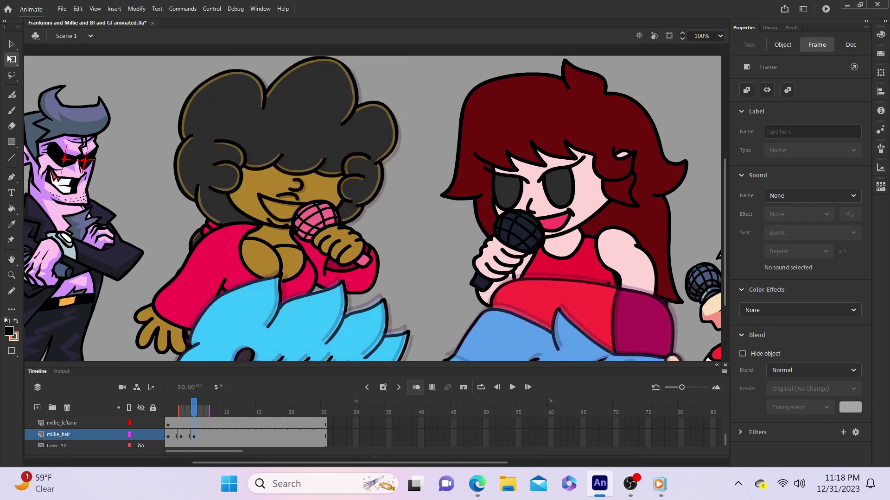
Step: Step back and forth around frames 5 to 7 to check how Millie's head pose sits against the surrounding motion
key("period")
key("period")
key("period")
key("comma")
key("comma")
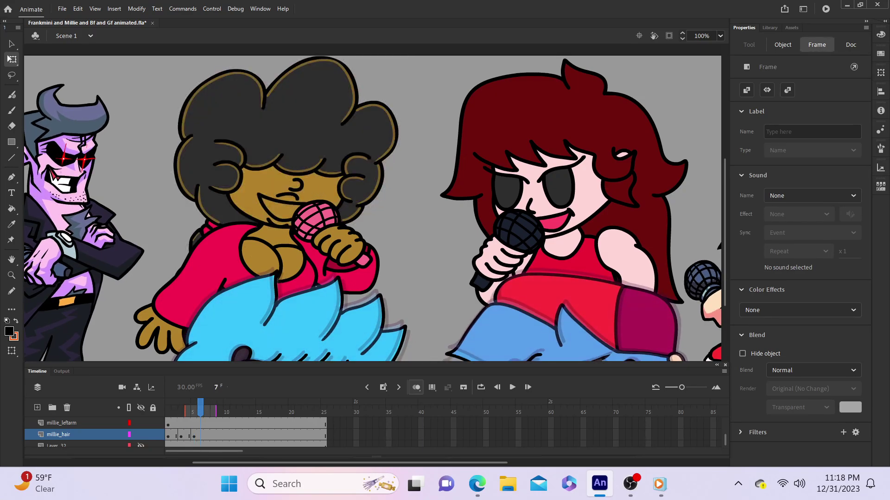
key("period")
key("comma")
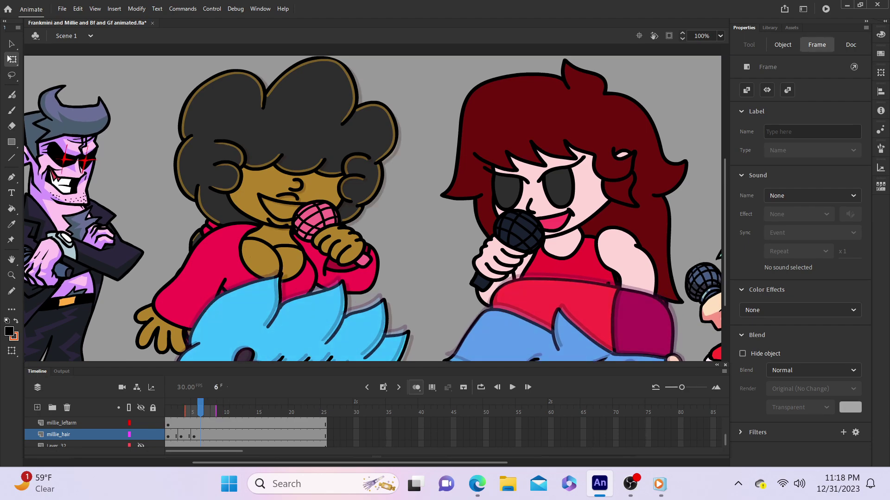
key("period")
key("comma")
key("period")
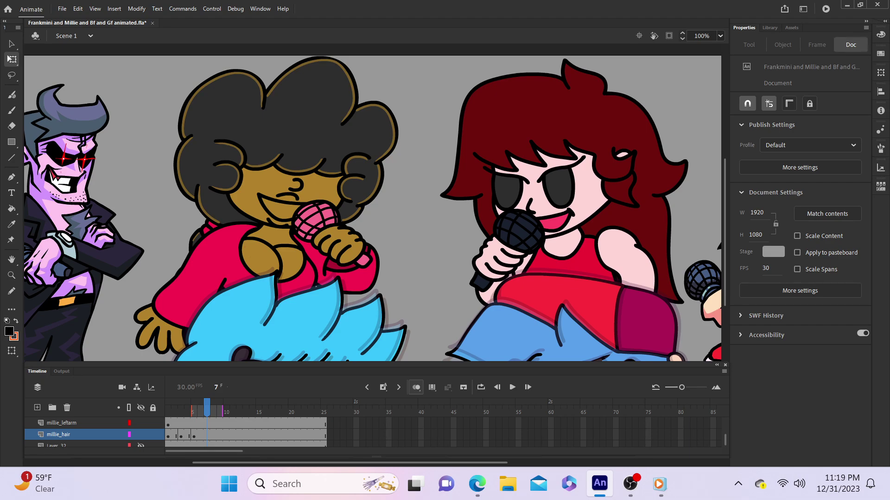
key("comma")
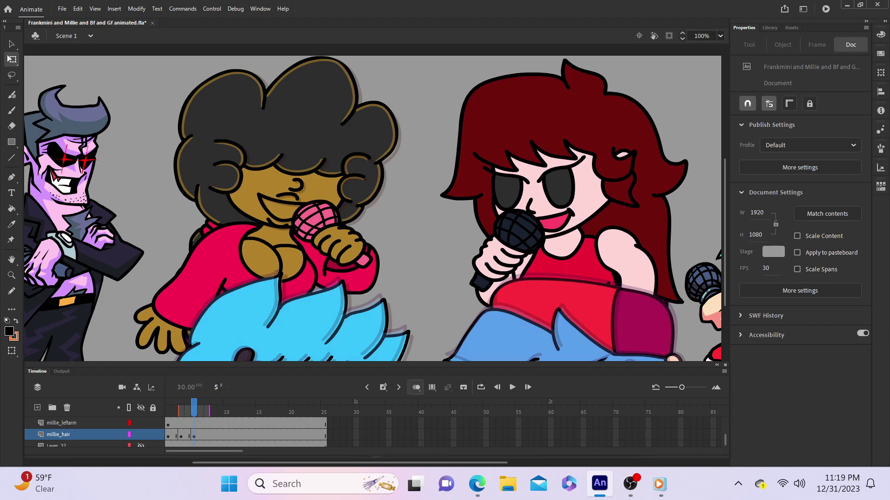
key("period")
key("comma")
key("comma")
key("period")
key("comma")
key("period")
key("comma")
key("comma")
key("period")
key("period")
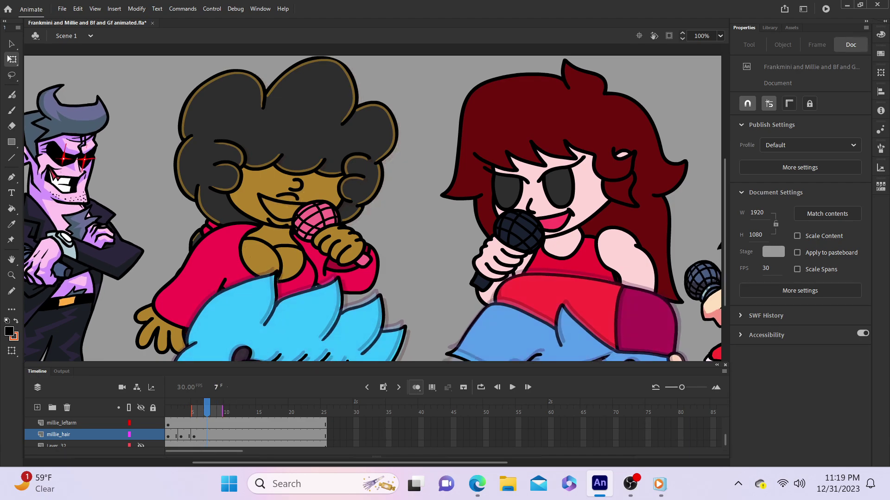
key("comma")
key("comma")
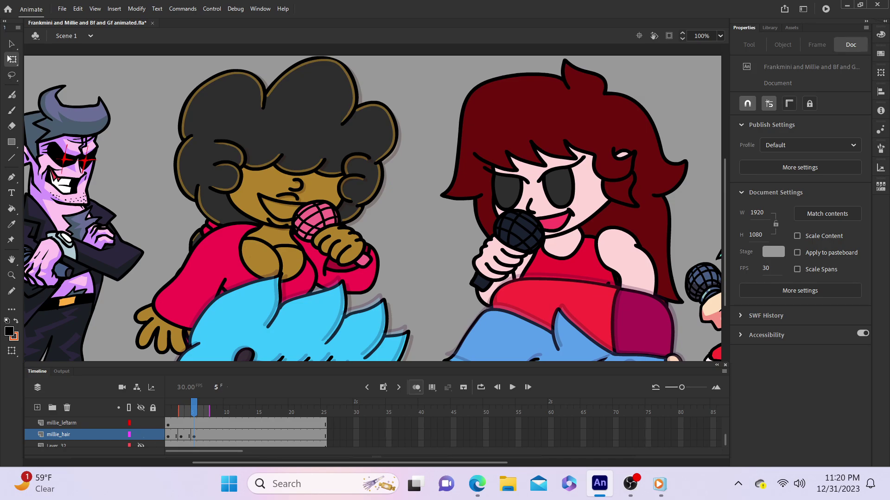
Step: Review Millie's head tilt from the earliest frames up to frame 7, stepping frame by frame
key("comma")
key("comma")
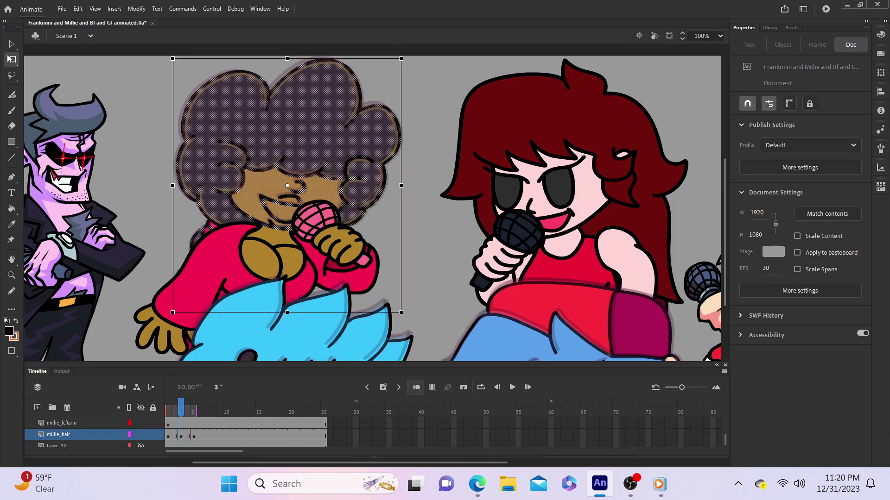
key("comma")
key("period")
key("period")
key("period")
key("comma")
key("period")
key("comma")
key("period")
key("period")
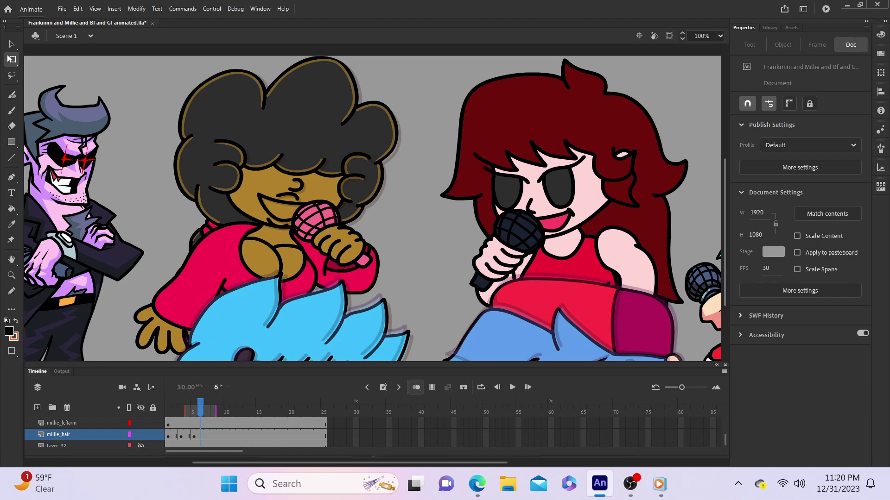
key("period")
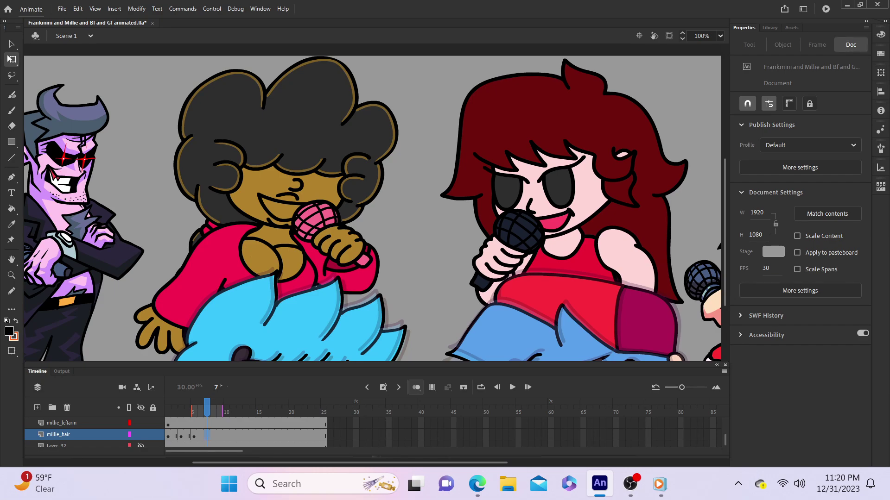
Step: Insert keyframes at frame 7 for Millie's hair, head and face and tilt them slightly further counterclockwise
left_click(207, 435)
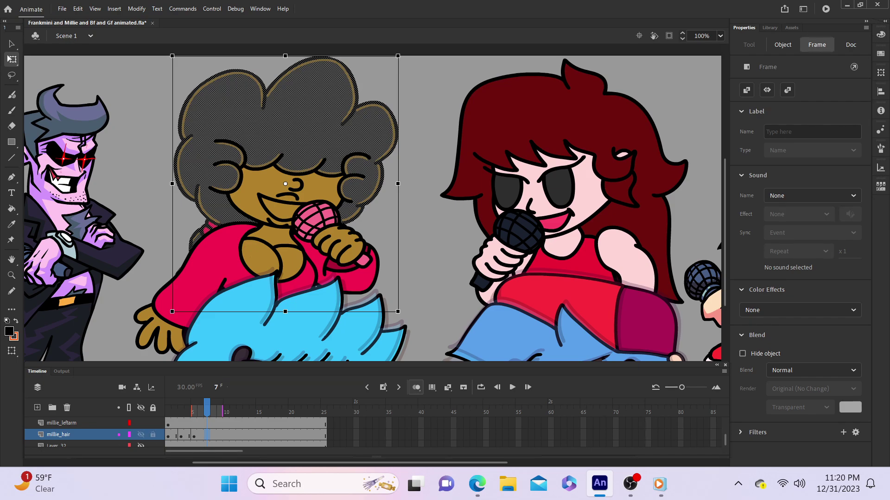
scroll(93, 434, "up", 2)
scroll(93, 433, "up", 2)
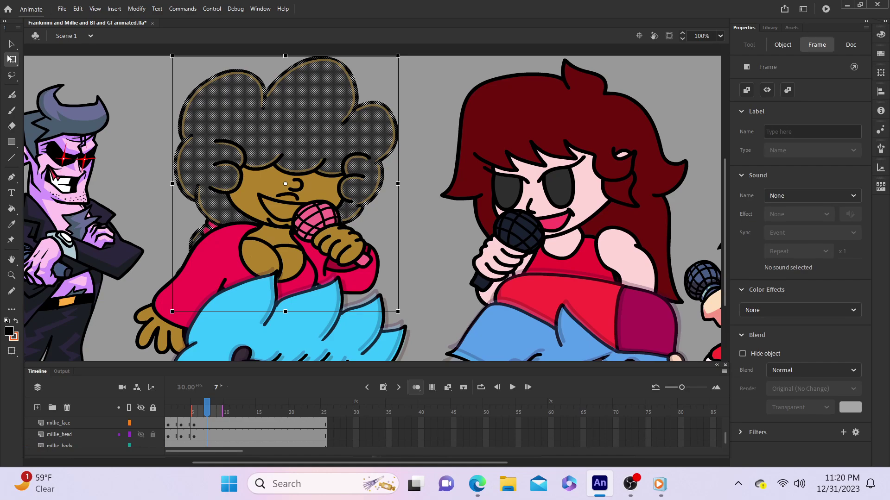
left_click(92, 435, "ctrl")
left_click(92, 423, "ctrl")
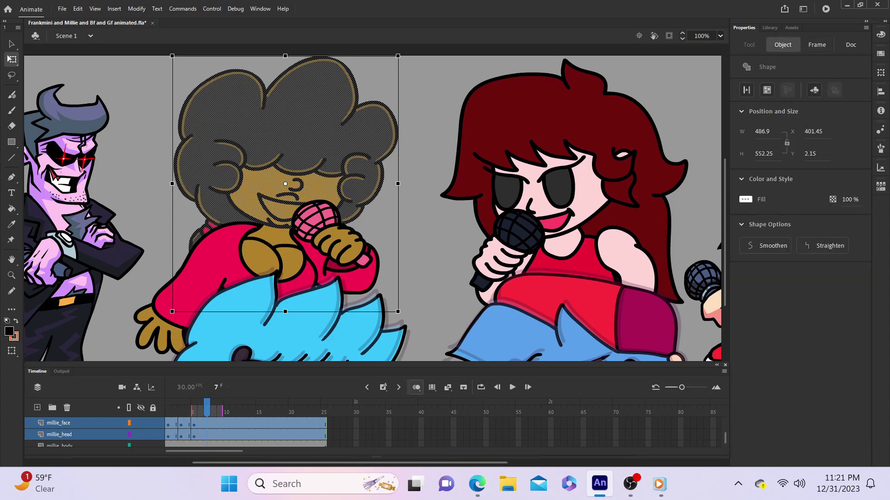
left_click_drag(401, 52, 395, 48)
key("ctrl+z")
key("ctrl+z")
key("ctrl+y")
key("ctrl+y")
key("ctrl+z")
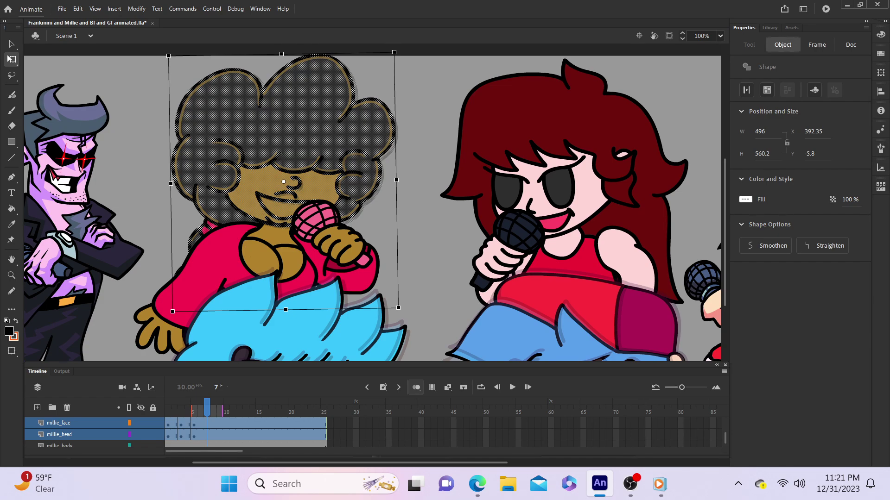
key("ctrl+y")
key("ctrl+z")
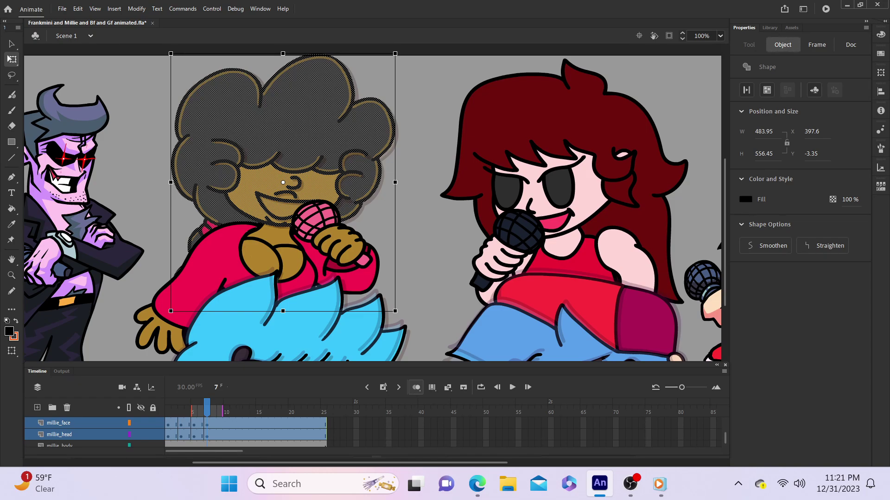
key("ctrl+z")
Step: Step backward and forward through frames up to 8 to check Millie's head pose at frame 7 against the earlier ones
key("comma")
key("comma")
key("comma")
key("comma")
key("comma")
key("comma")
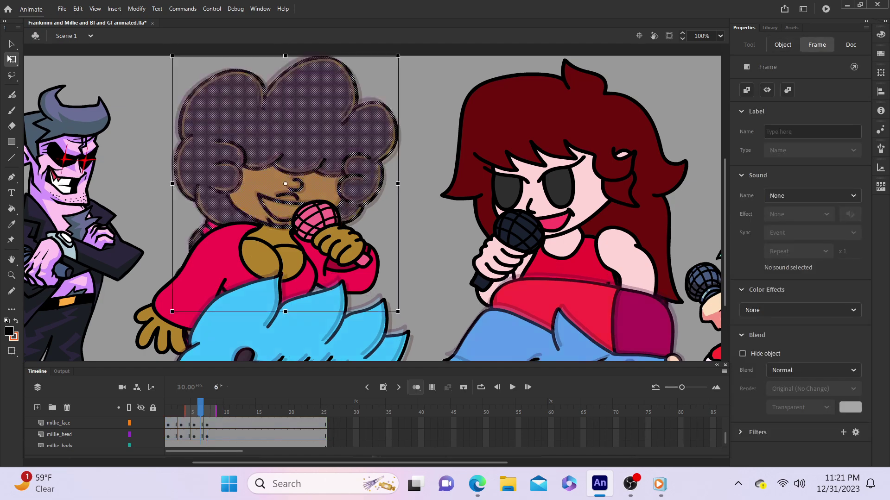
key("period")
key("period")
key("period")
key("period")
key("period")
key("period")
key("period")
key("period")
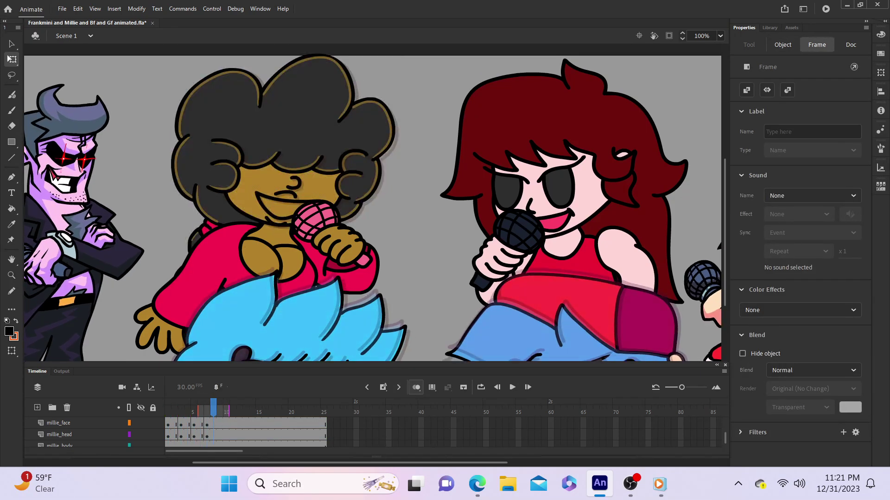
key("comma")
key("comma")
key("comma")
key("comma")
key("comma")
key("comma")
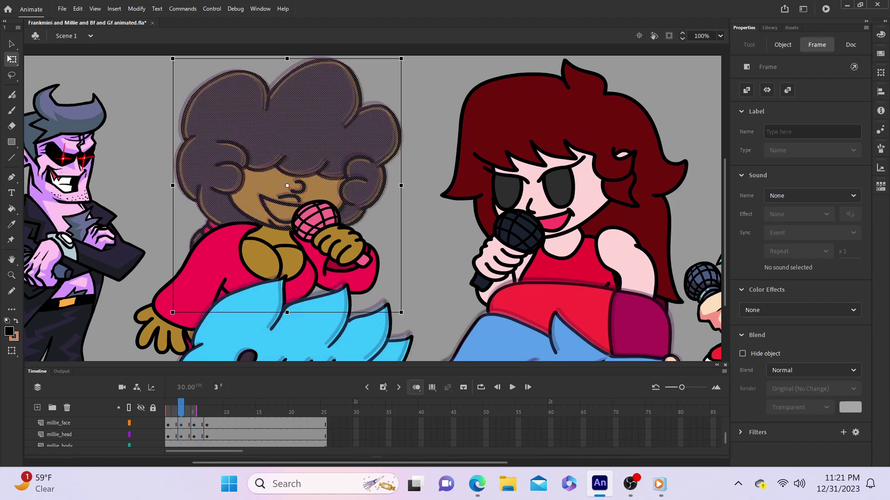
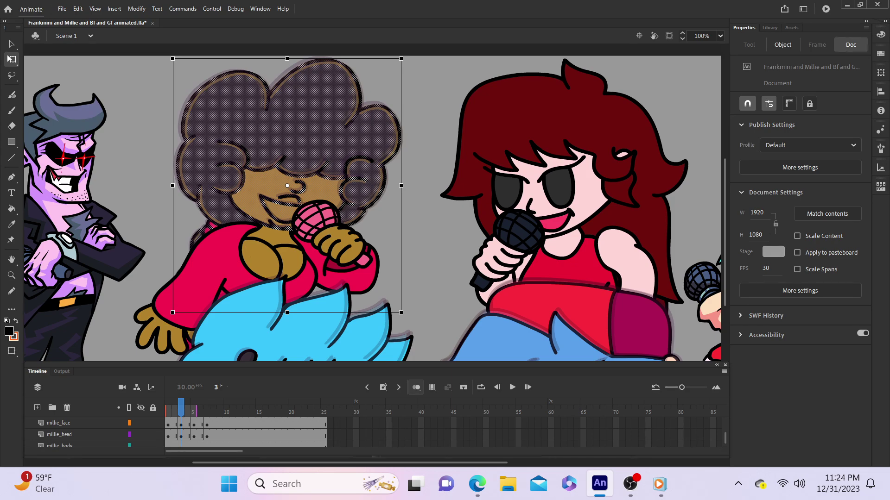
Step: Check the song playing in Windows Media Player and return to Animate
left_click(659, 484)
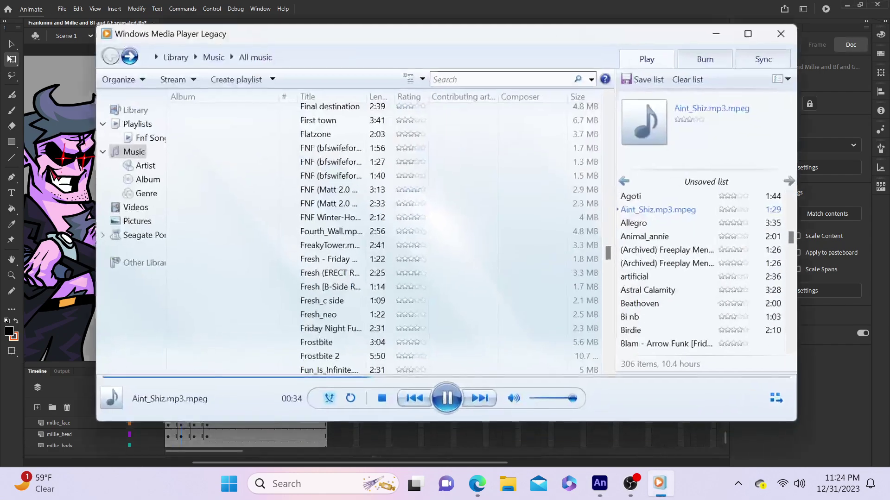
left_click(659, 484)
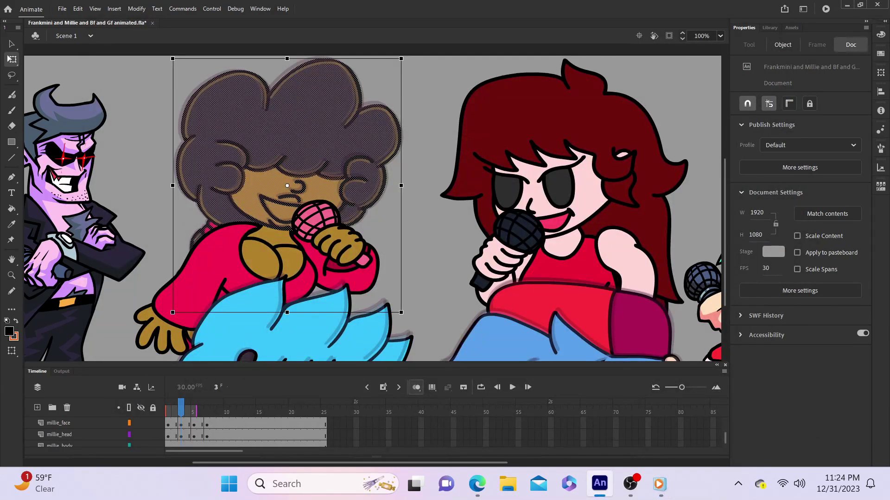
Step: Step through the bounce from its first frame to frame 9 to review Millie's head movement
key("comma")
key("comma")
key("period")
key("period")
key("period")
key("period")
key("period")
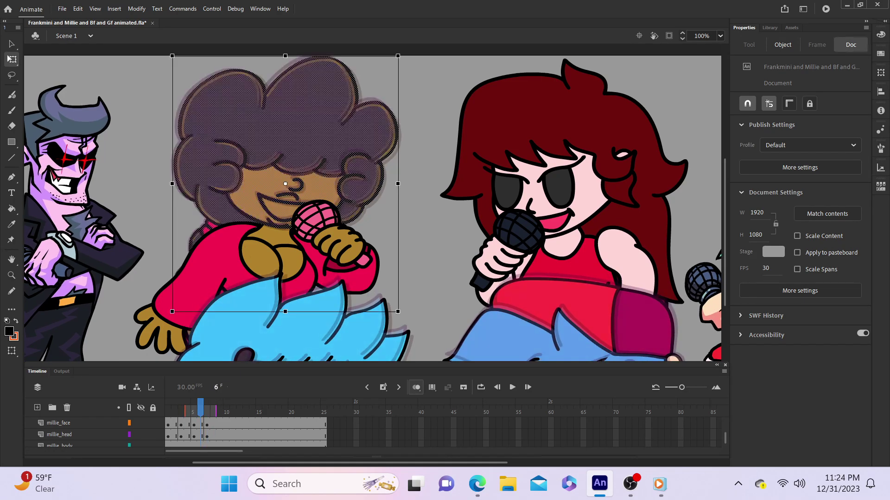
key("period")
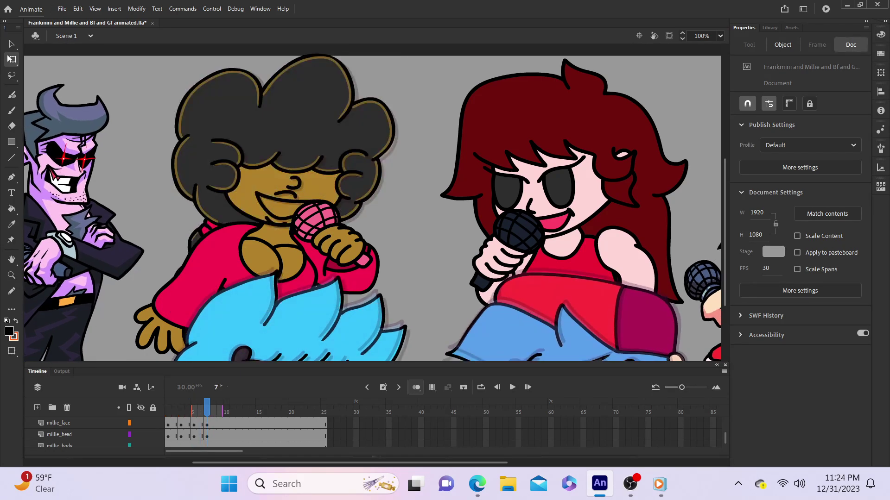
key("period")
key("period")
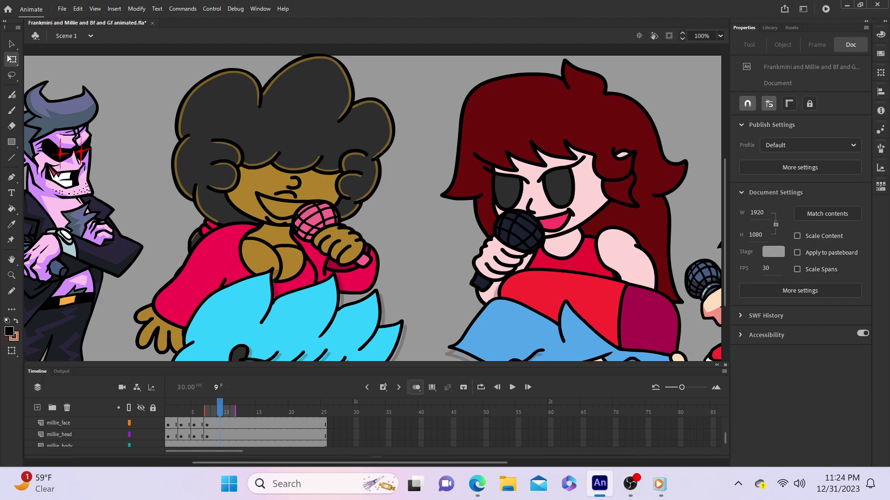
Step: Compare frames 6 to 9 to examine how Millie's head pose matches the other characters' movement
key("comma")
key("comma")
key("comma")
key("period")
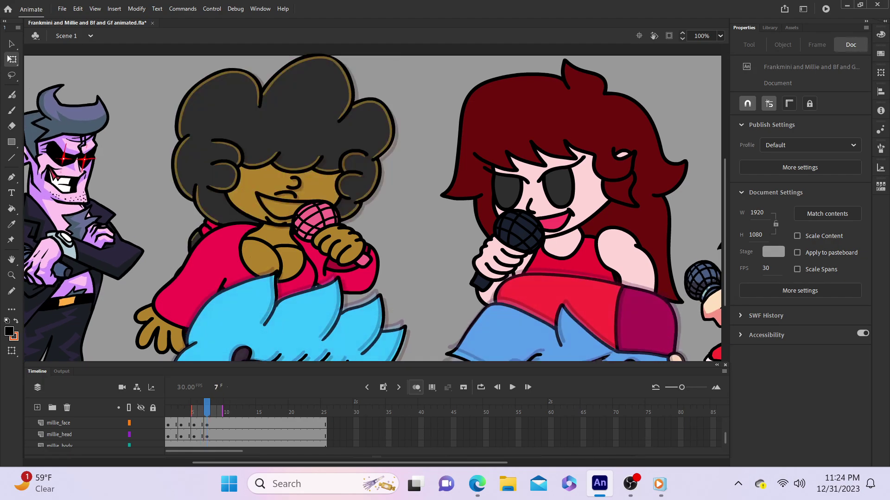
key("period")
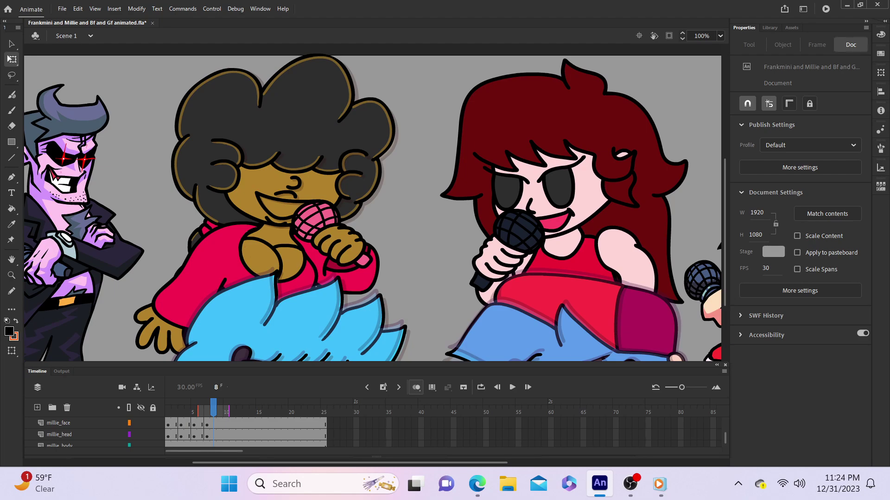
key("period")
key("comma")
key("comma")
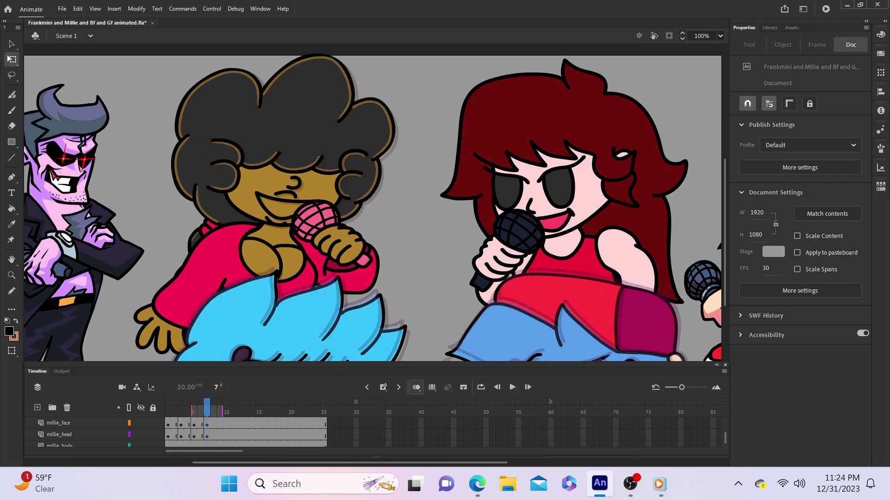
key("period")
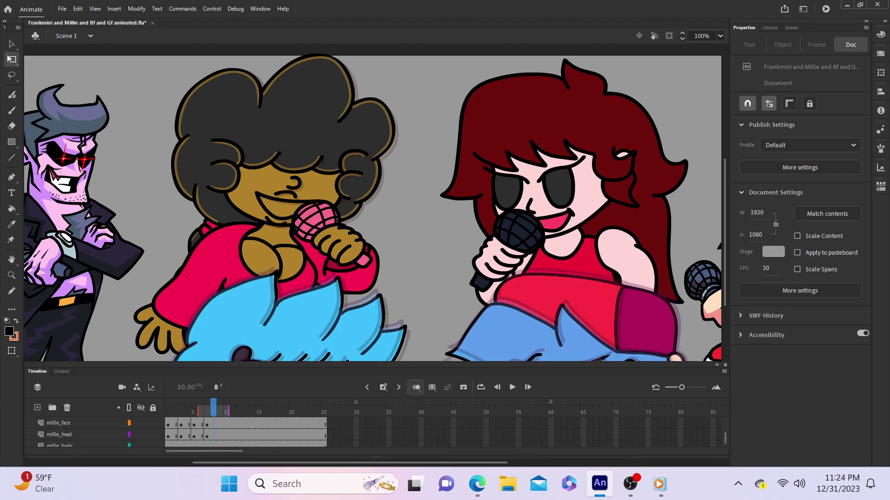
key("period")
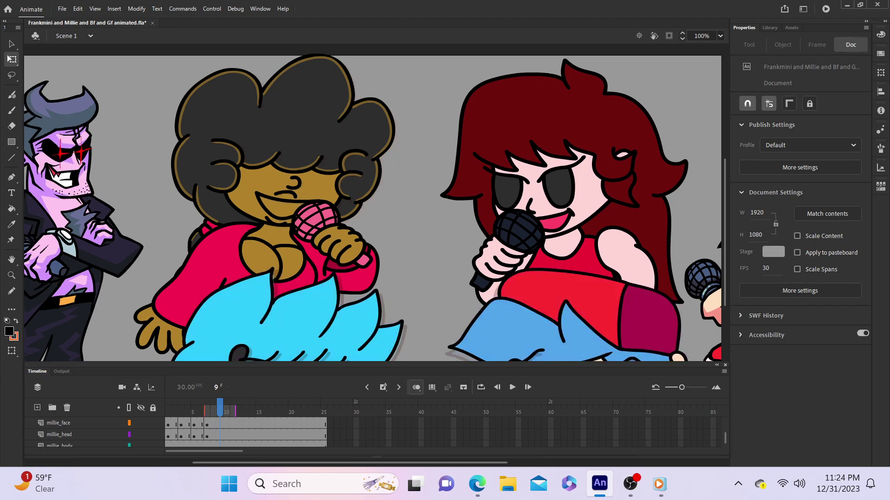
key("comma")
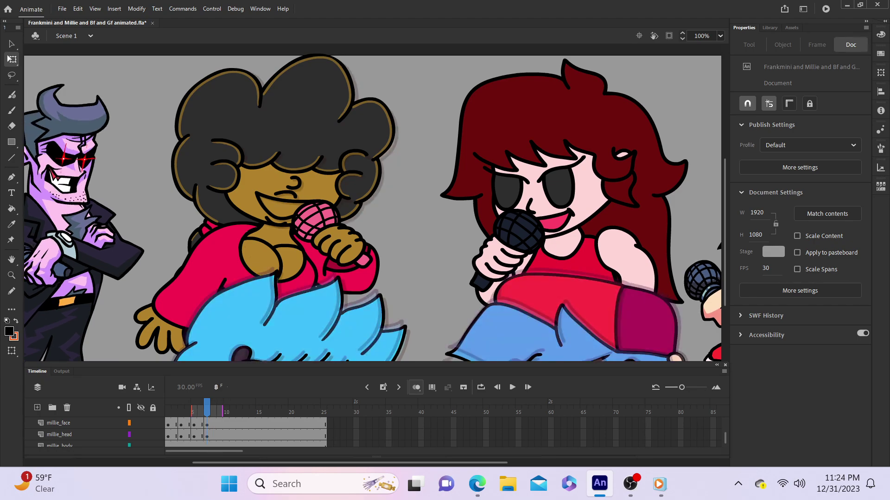
key("comma")
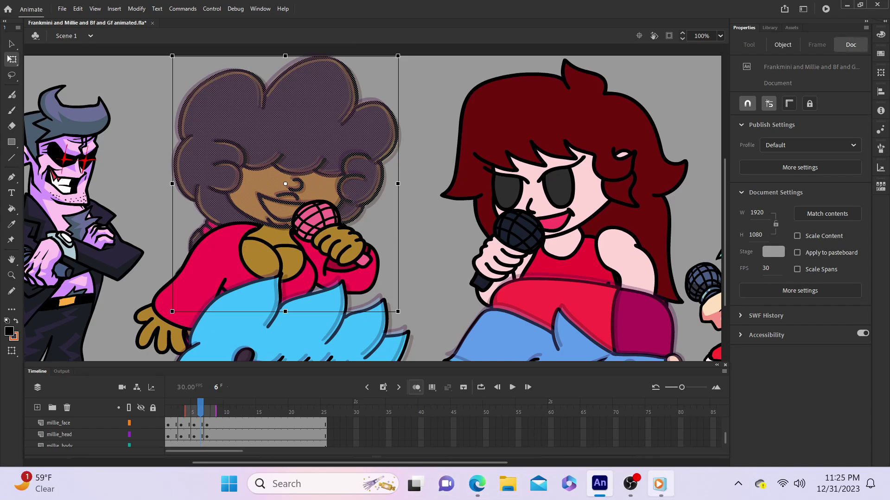
Step: Step between frame 7 and its neighbouring frames to recheck Millie's newest head keyframe
mouse_move(659, 484)
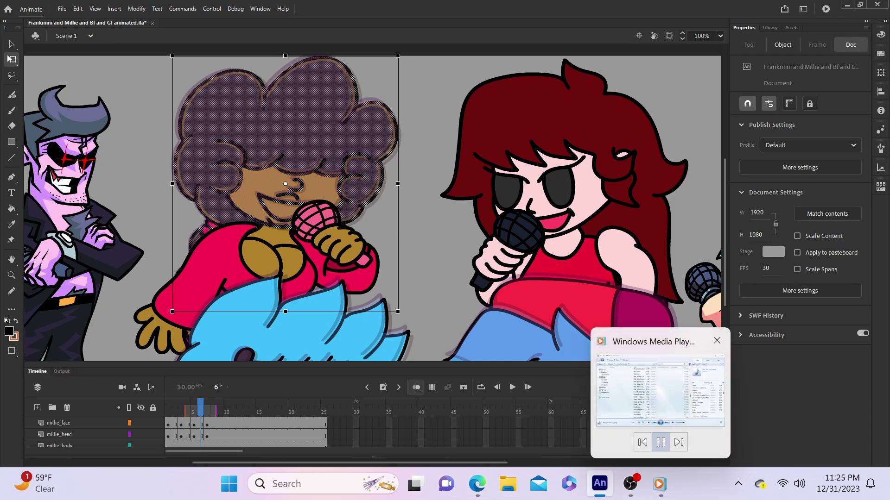
mouse_move(660, 390)
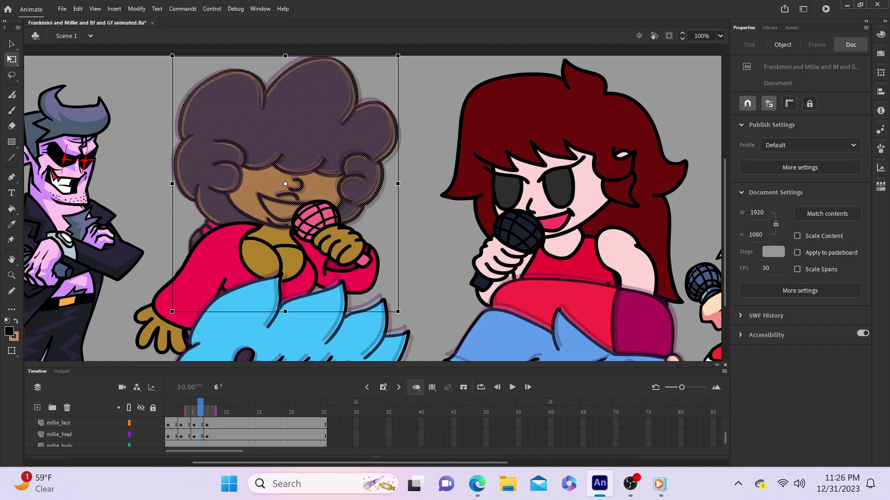
key("period")
key("period")
key("period")
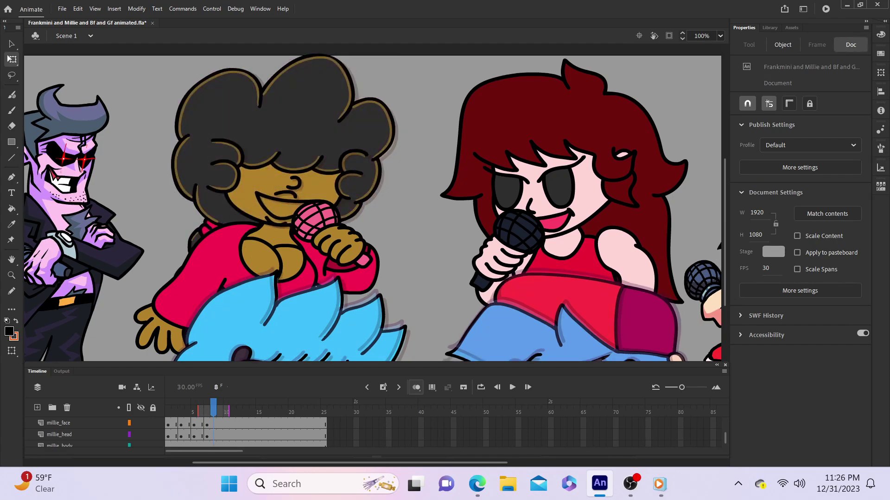
key("comma")
key("period")
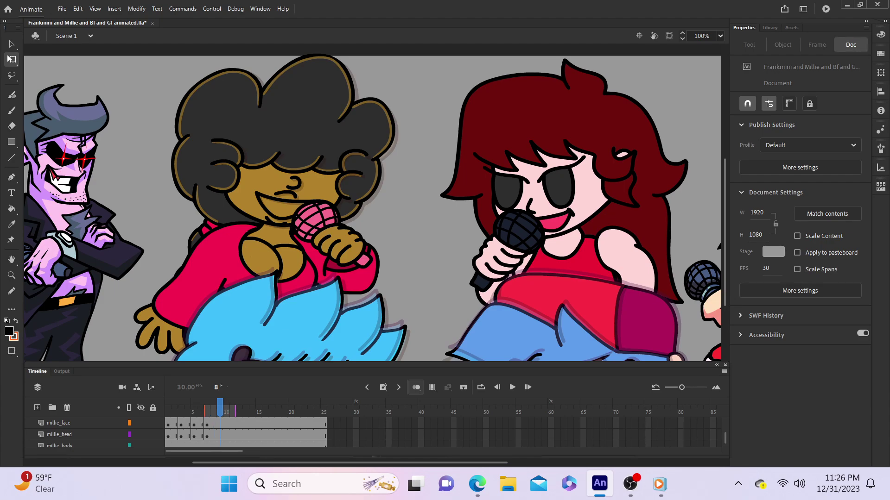
key("comma")
key("comma")
key("comma")
key("period")
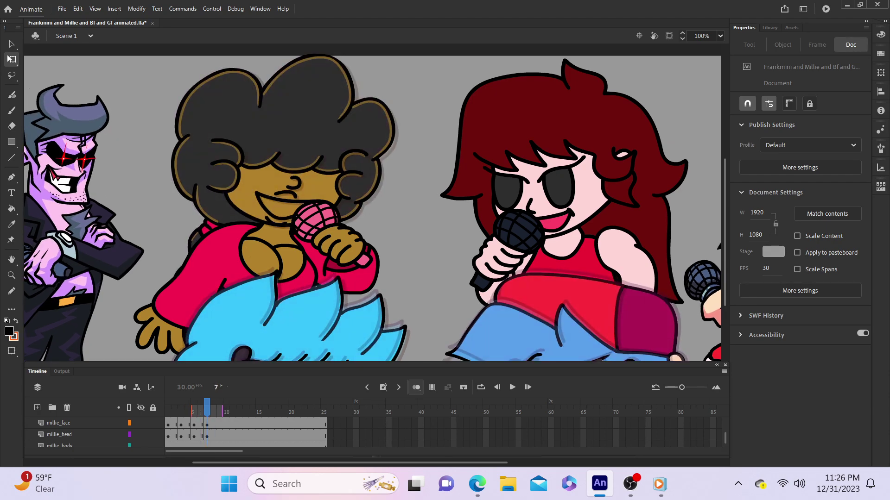
Step: Go to frame 9 and locate Millie's face, head and hair layers in the timeline
key("period")
key("period")
key("comma")
key("period")
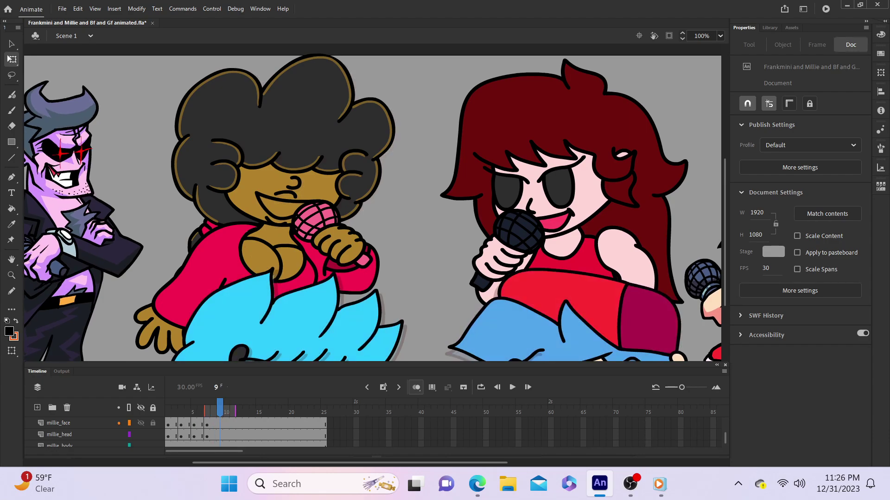
left_click(58, 424)
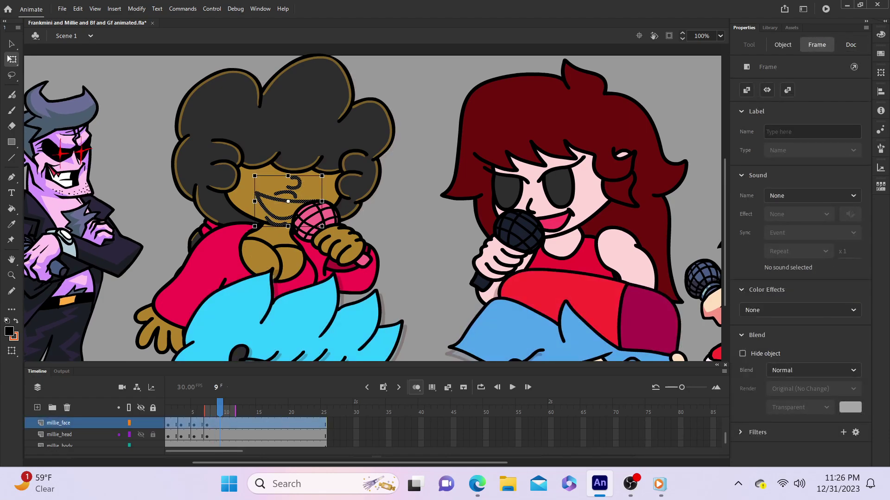
left_click(60, 434)
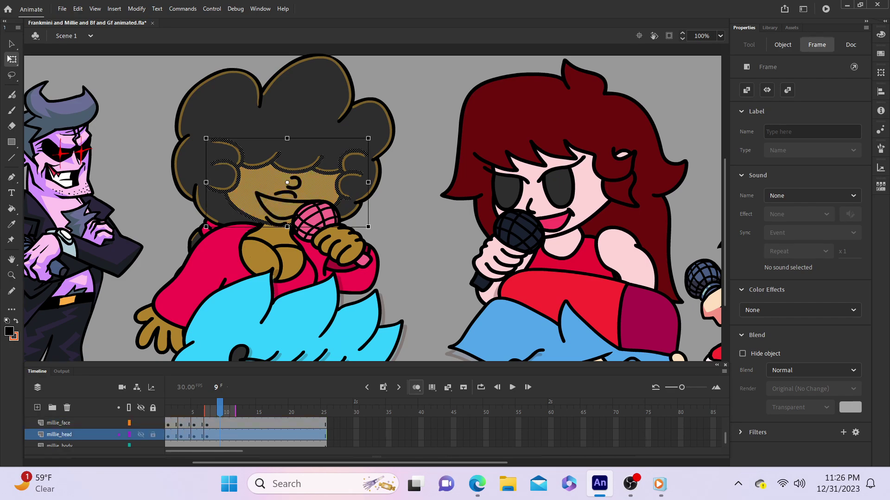
scroll(58, 423, "down", 1)
left_click(58, 423)
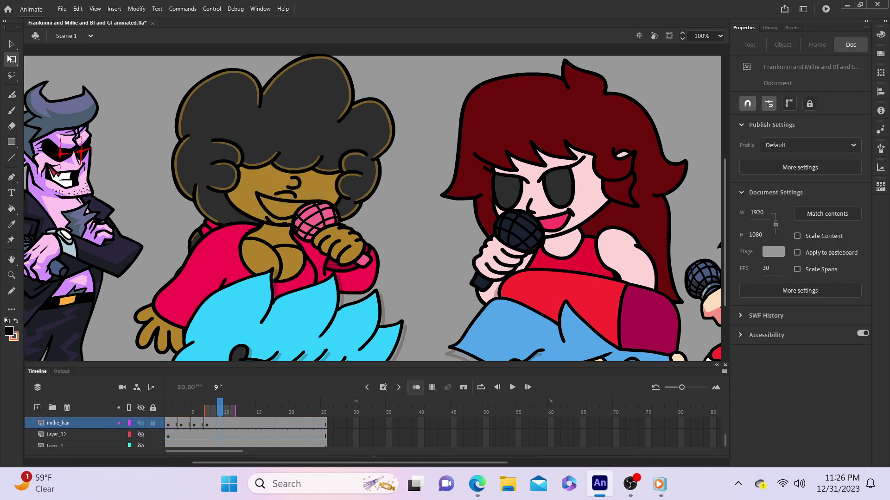
Step: Select the millie_face, millie_head and millie_hair layers together on frame 9
scroll(94, 432, "up", 6)
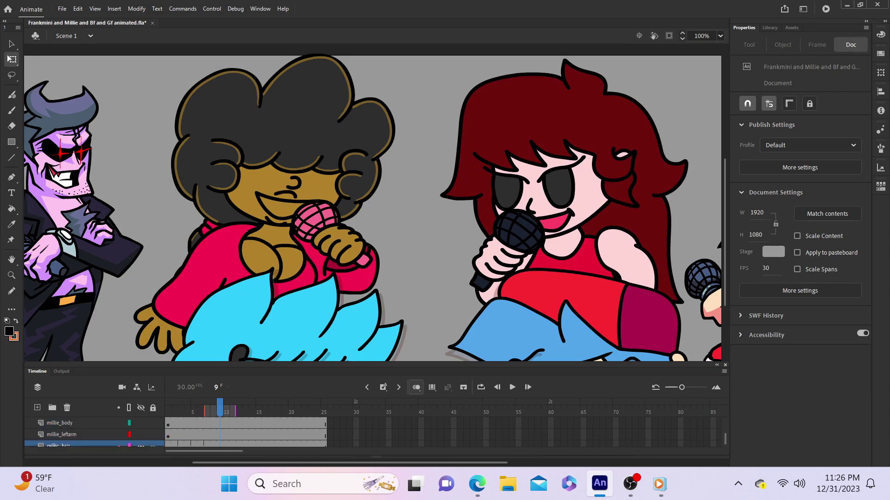
scroll(94, 432, "down", 1)
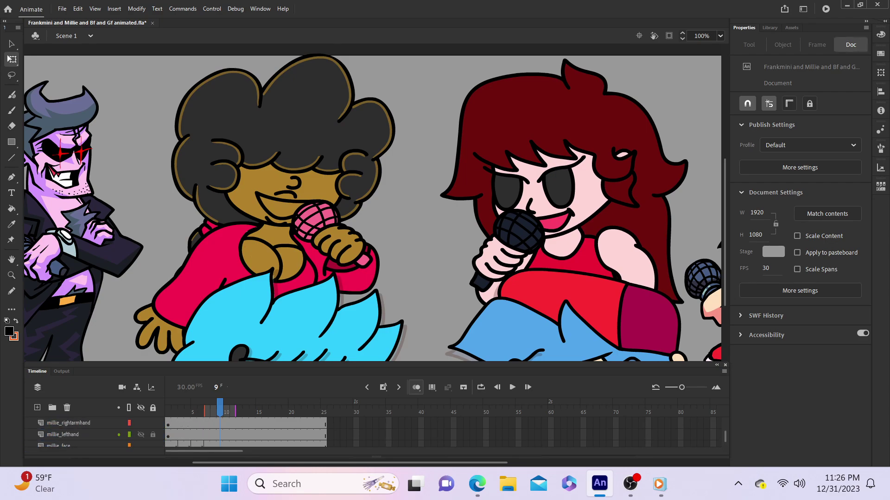
scroll(93, 433, "down", 1)
left_click(93, 435)
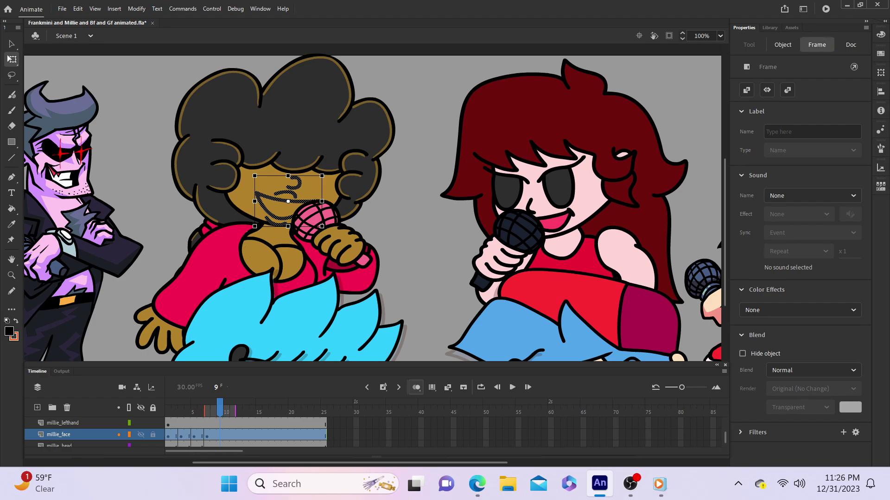
left_click(93, 445, "shift")
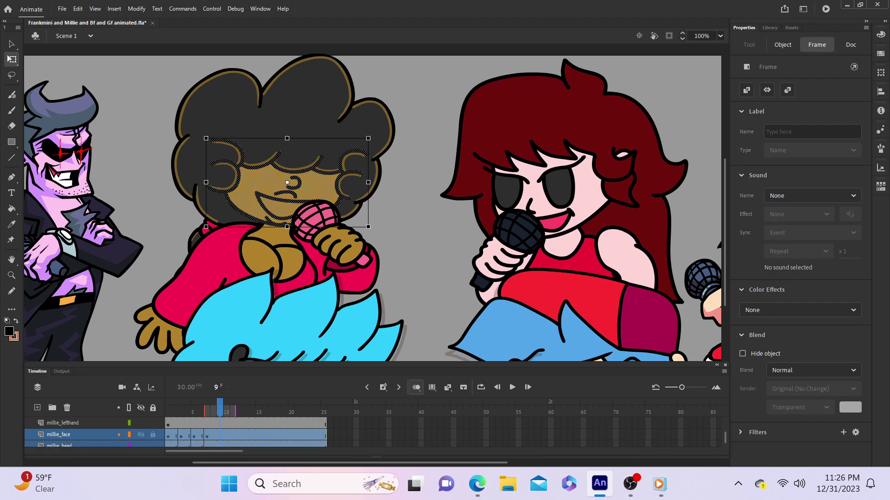
scroll(92, 433, "down", 5)
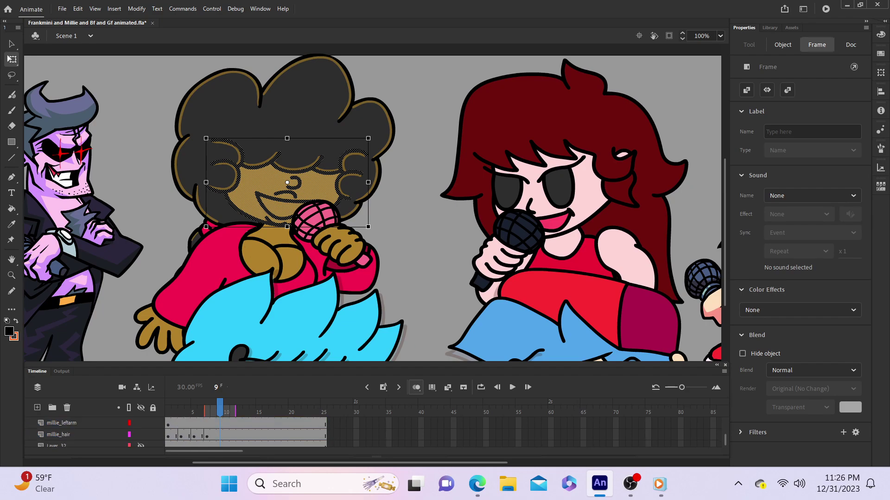
scroll(92, 433, "up", 1)
left_click(70, 435, "shift")
scroll(93, 433, "up", 2)
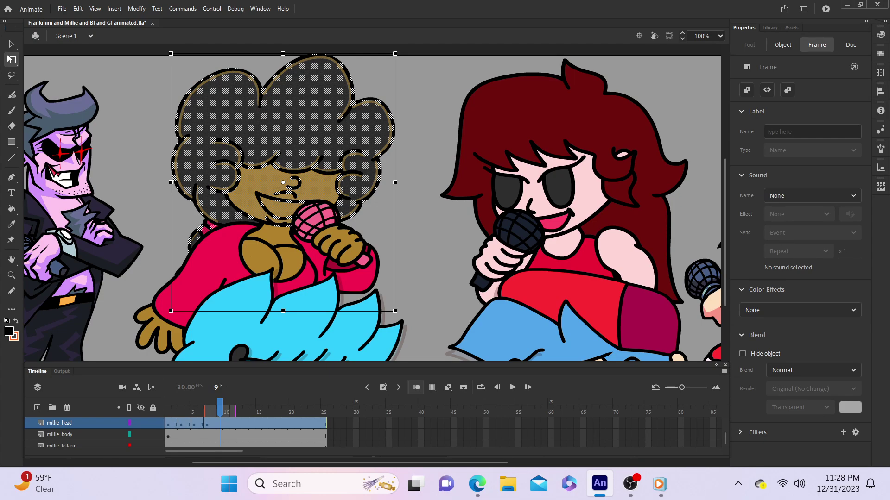
Step: Compare frame 9 with the preceding frames and return to it with Millie's face, head and hair selected
key("comma")
key("comma")
key("comma")
key("comma")
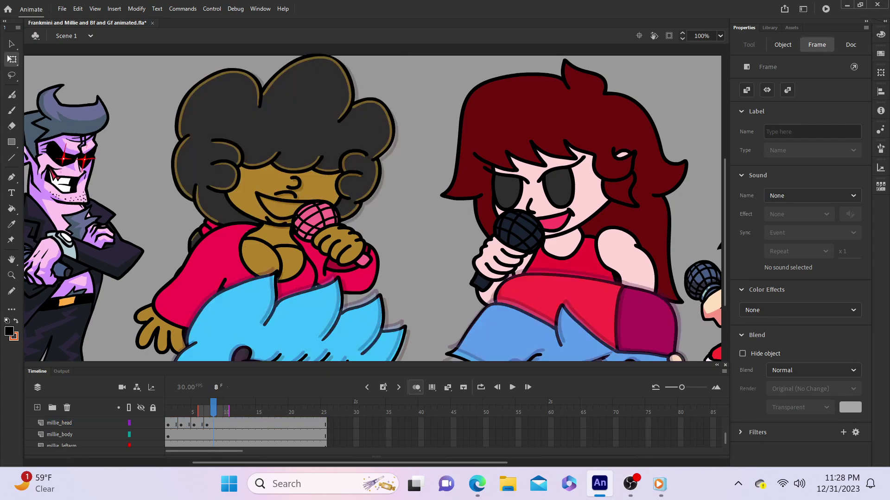
key("period")
key("period")
key("period")
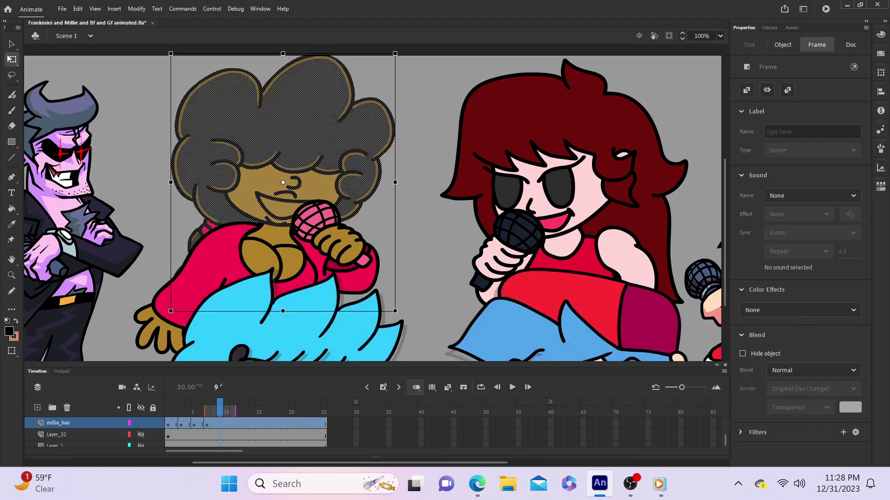
scroll(95, 432, "down", 1)
scroll(95, 432, "up", 5)
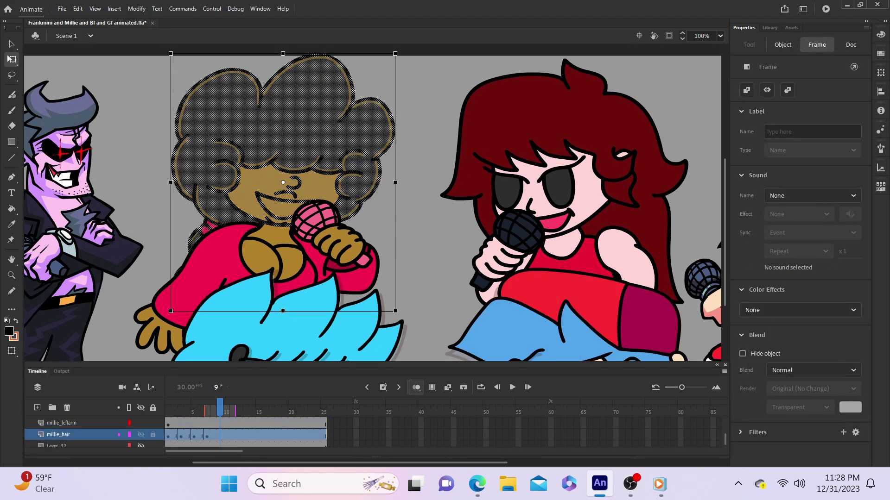
scroll(95, 432, "down", 1)
scroll(95, 432, "up", 1)
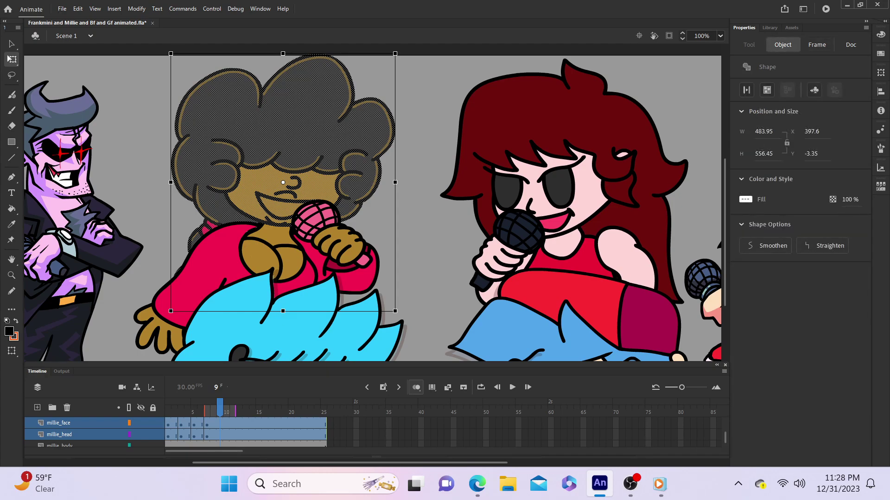
Step: Try a slight counterclockwise tilt of Millie's face, head and hair on frame 9, compare it with the original pose and undo it
left_click_drag(397, 51, 392, 48)
key("ctrl+z")
key("ctrl+y")
key("ctrl+y")
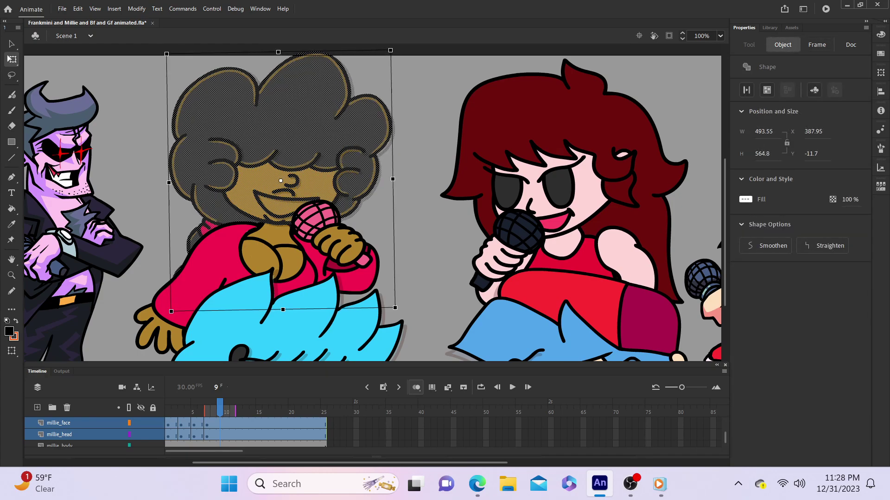
key("ctrl+z")
key("ctrl+z")
Step: Try another small counterclockwise tilt of Millie's selected head parts, repeatedly undoing and redoing it to compare the poses
left_click_drag(397, 51, 393, 48)
key("ctrl+z")
key("ctrl+y")
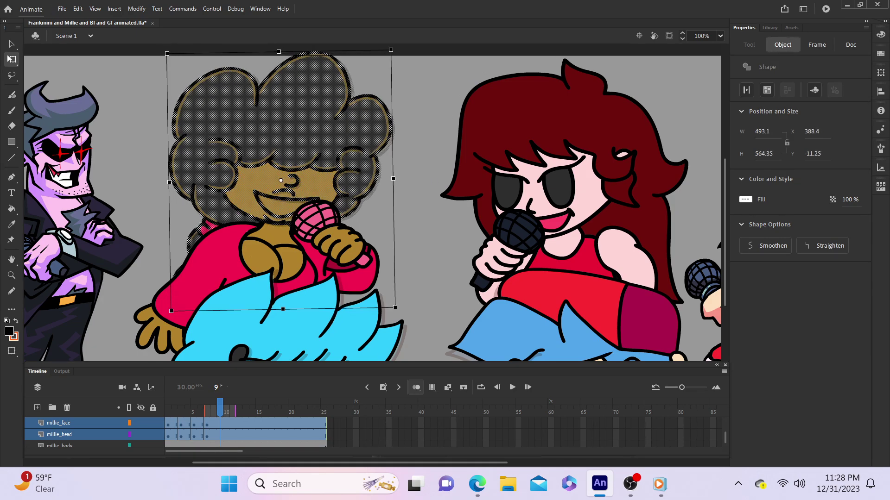
key("ctrl+y")
key("ctrl+z")
key("ctrl+z")
key("ctrl+y")
key("ctrl+z")
key("ctrl+y")
key("ctrl+z")
key("ctrl+y")
key("ctrl+y")
key("ctrl+z")
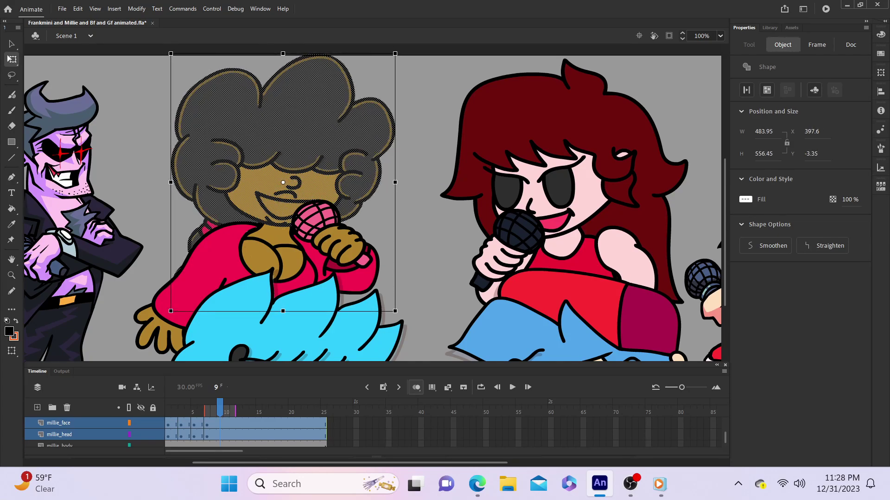
key("ctrl+y")
key("ctrl+y")
key("ctrl+z")
key("ctrl+z")
key("ctrl+y")
key("ctrl+y")
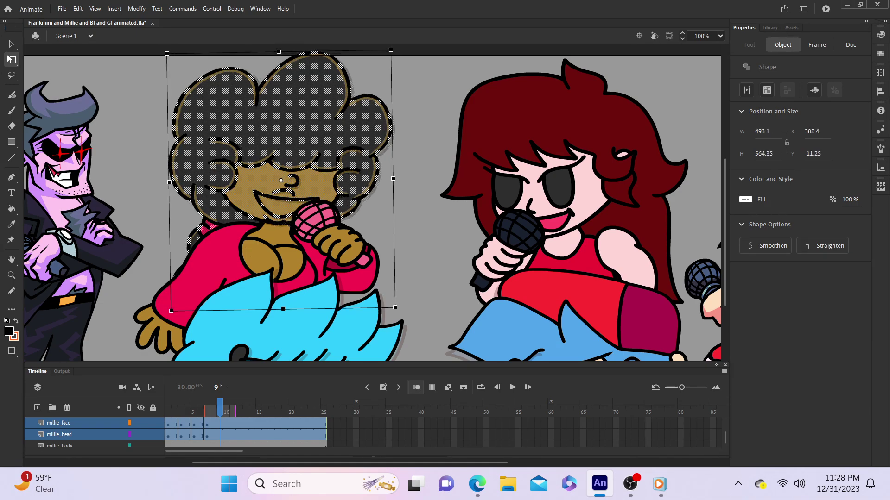
Step: Settle on a slightly stronger counterclockwise tilt for Millie's face, head and hair, at about X 391, Y -10, and keyframe it on frame 9
key("ctrl+z")
key("ctrl+z")
key("ctrl+y")
key("ctrl+y")
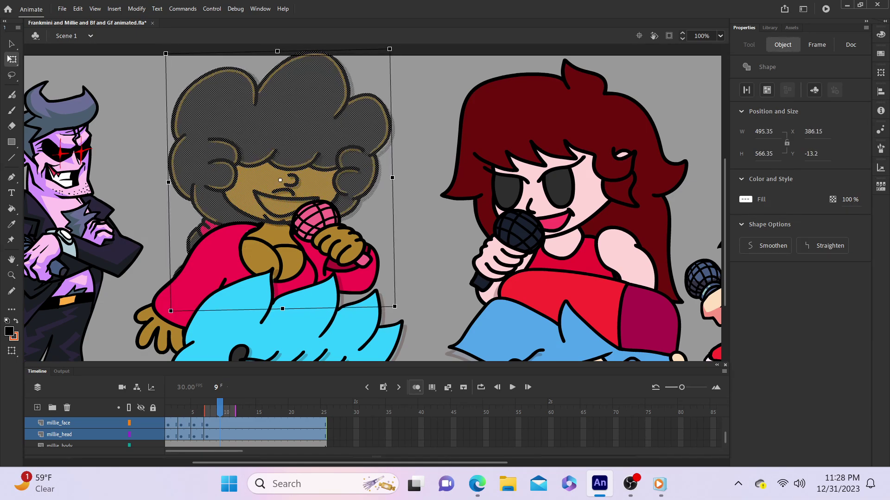
key("ctrl+z")
key("ctrl+z")
key("ctrl+y")
key("ctrl+z")
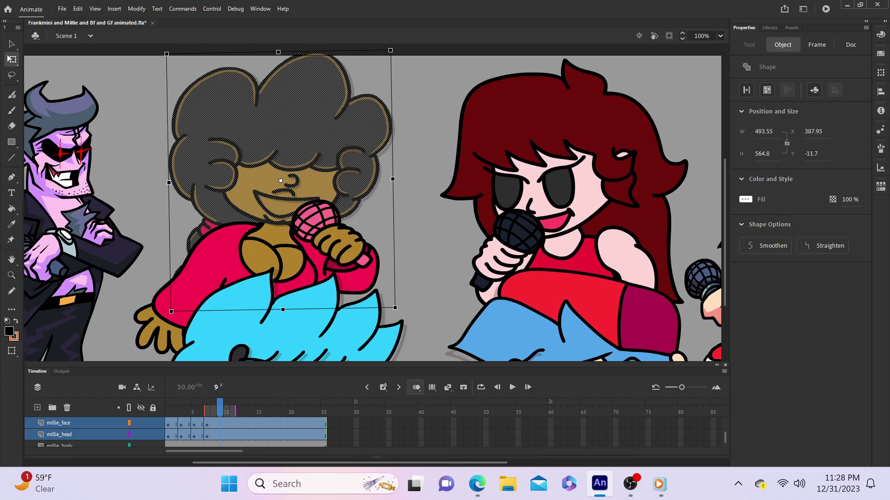
key("ctrl+z")
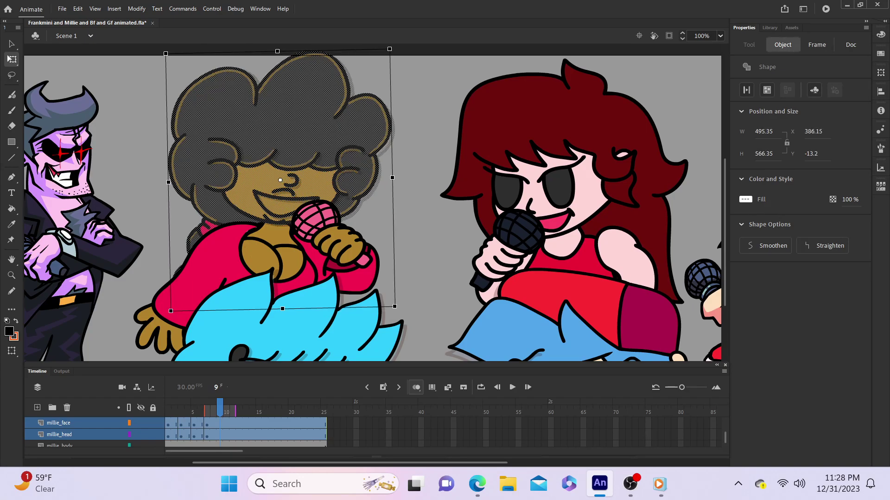
key("ctrl+z")
key("ctrl+z")
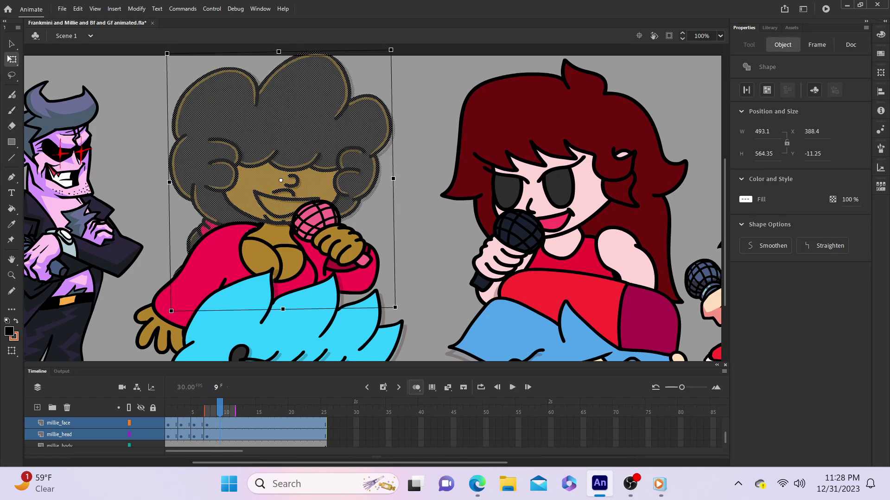
key("ctrl+z")
key("ctrl+z")
key("ctrl+z")
key("ctrl+z")
key("ctrl+z")
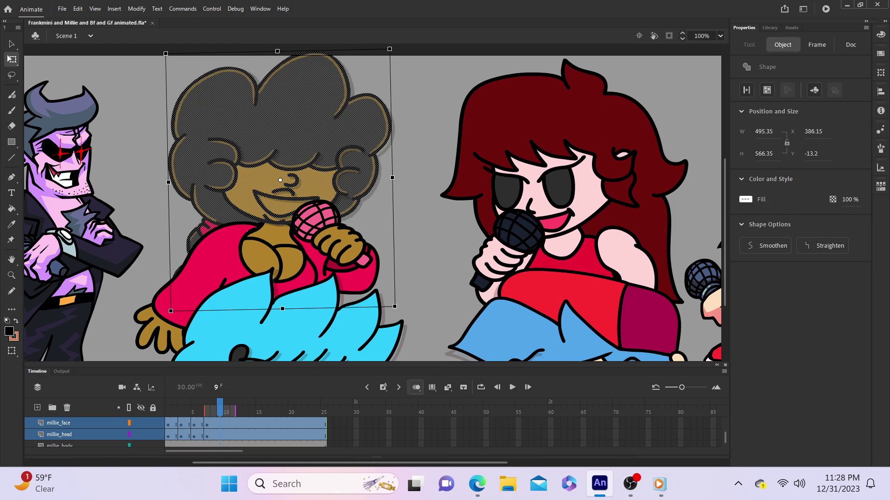
key("ctrl+z")
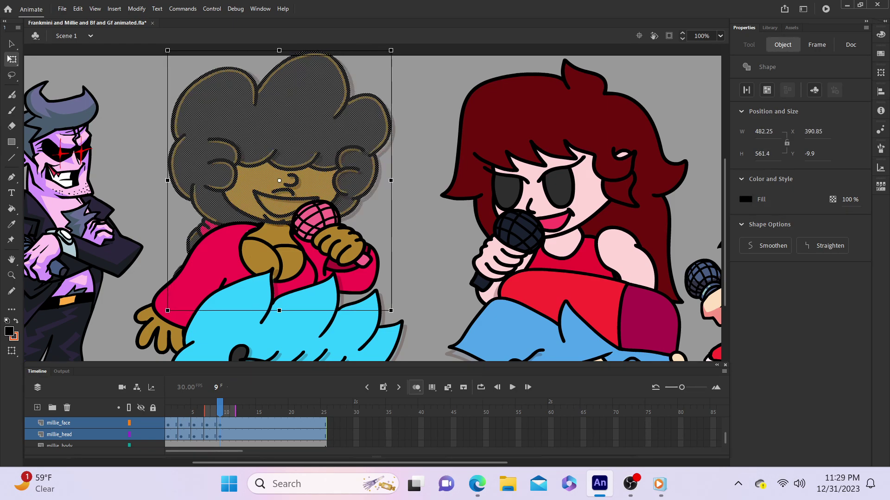
key("ctrl+z")
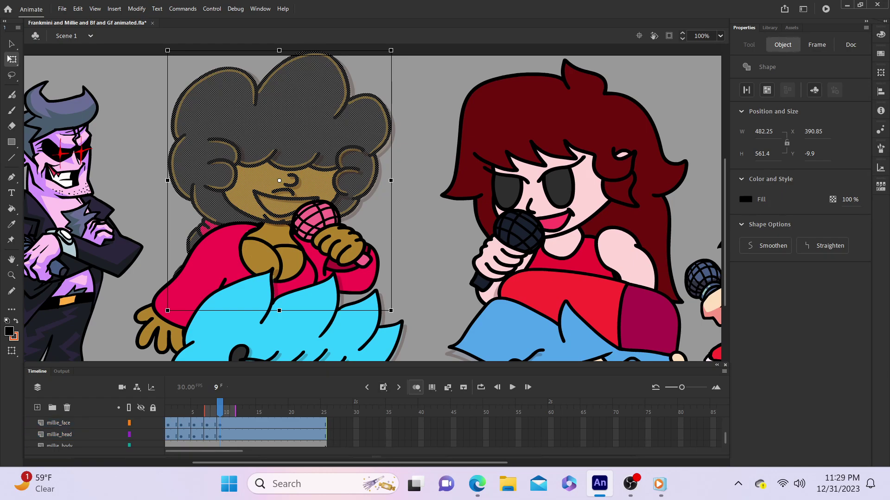
Step: Step back to frame 1 and forward to frame 9 to review Millie's new head tilt
key("comma")
key("comma")
key("comma")
key("comma")
key("comma")
key("comma")
key("comma")
key("comma")
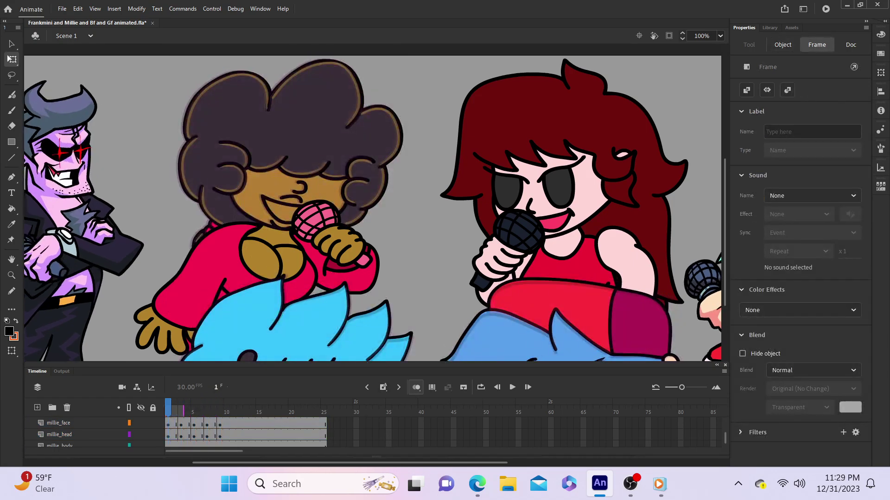
key("period")
key("period")
key("period")
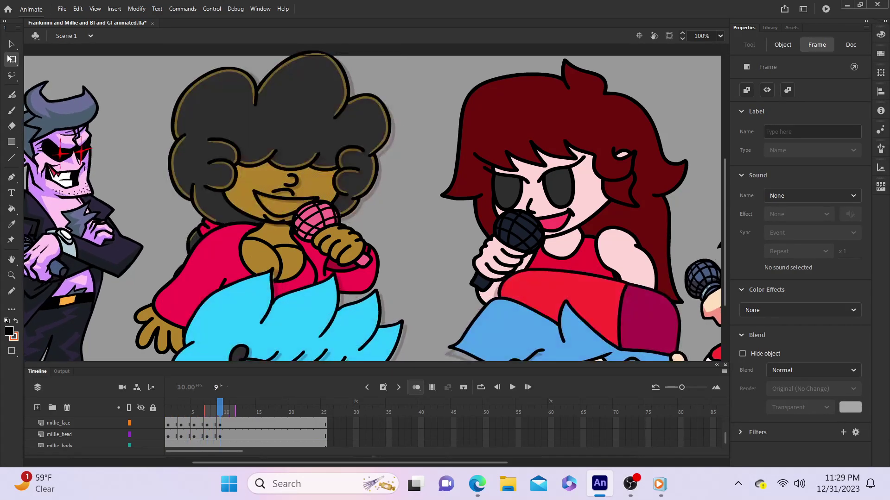
Step: Step repeatedly through frames 1 to 9 to examine how Millie's head moves from one keyframe to the next
key("comma")
key("comma")
key("comma")
key("comma")
key("comma")
key("comma")
key("comma")
key("comma")
key("comma")
key("comma")
key("comma")
key("comma")
key("period")
key("period")
key("period")
key("period")
key("period")
key("period")
key("period")
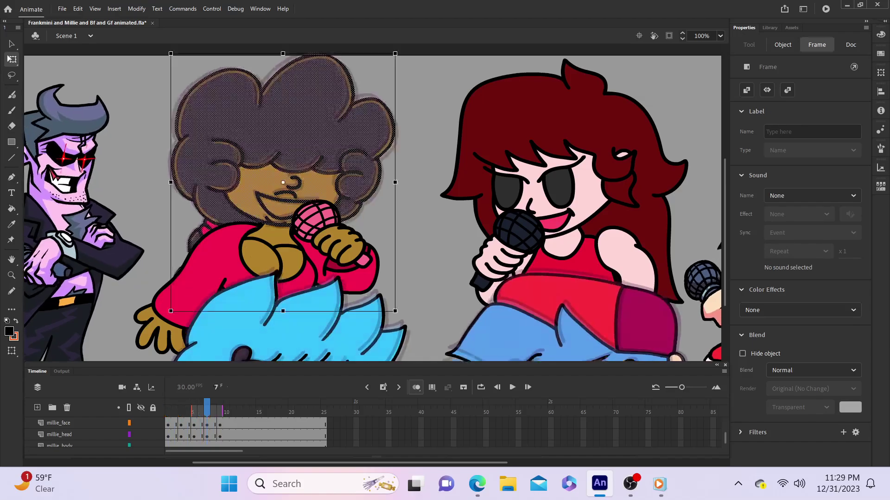
Step: Play the bounce and step back through its opening frames to recheck the flow of Millie's head movement
key("comma")
key("Return")
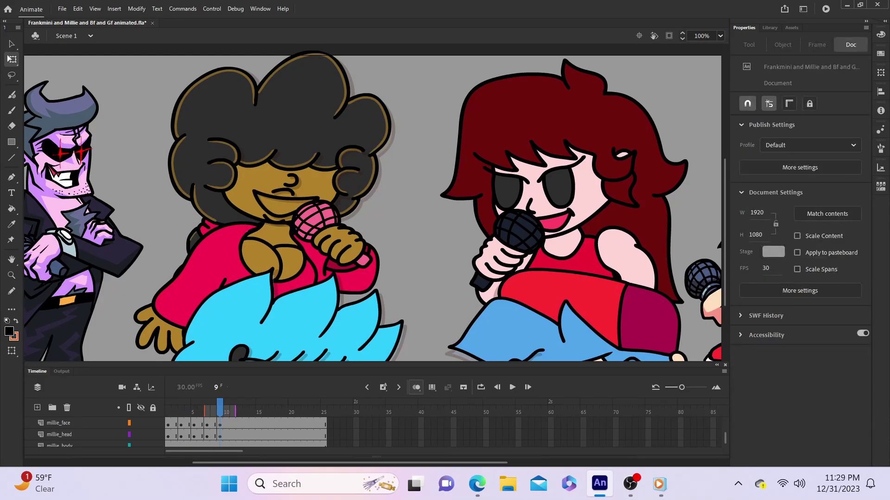
key("comma")
key("comma")
key("comma")
key("comma")
key("comma")
key("comma")
key("period")
key("period")
key("period")
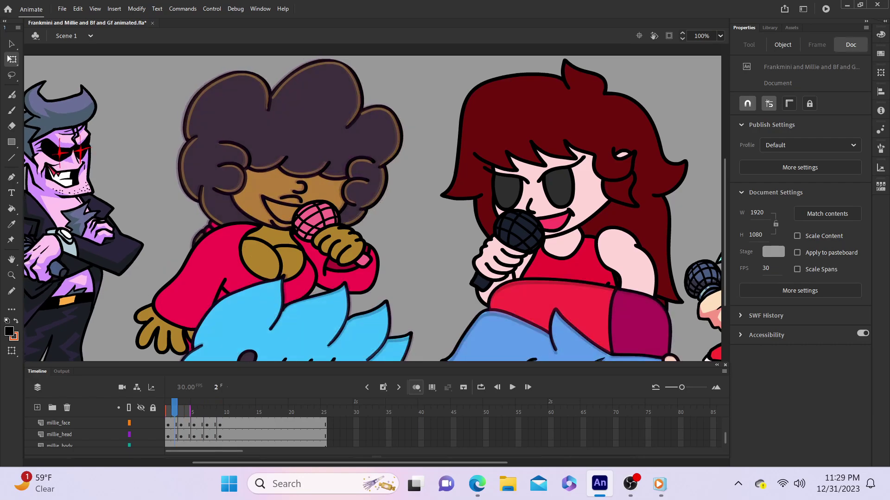
Step: Look over the lower characters on frame 1 and set the stage zoom to 75% to view the whole group
scroll(371, 204, "down", 8)
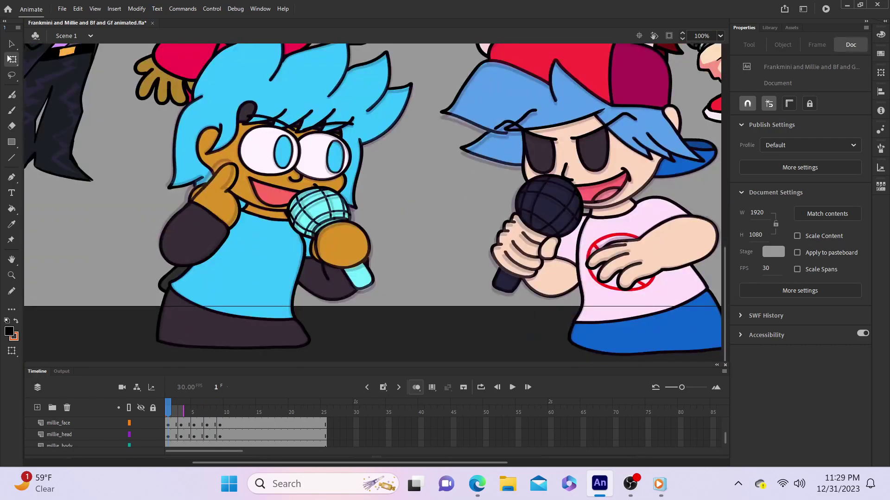
scroll(370, 203, "up", 7)
scroll(371, 203, "down", 7)
scroll(371, 204, "up", 3)
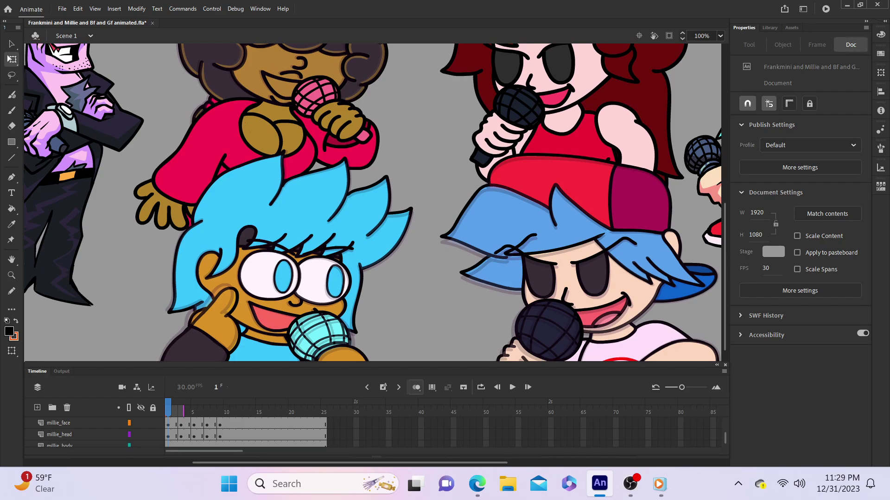
left_click(720, 35)
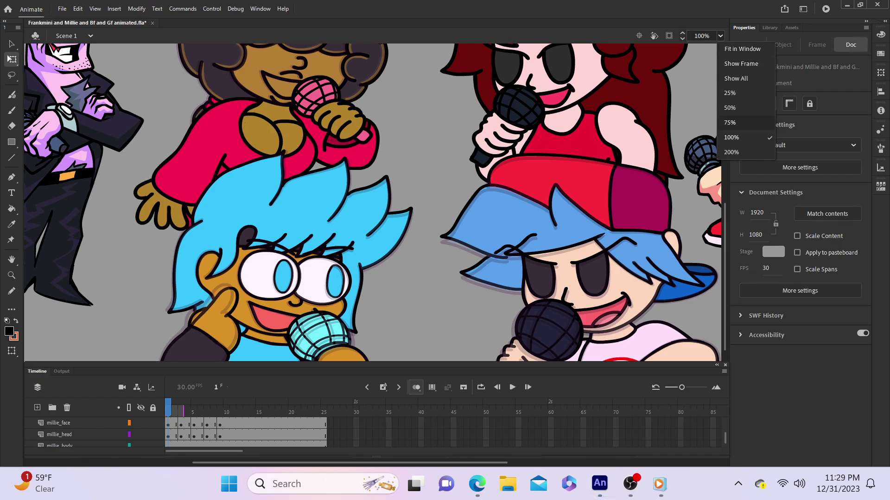
left_click(730, 122)
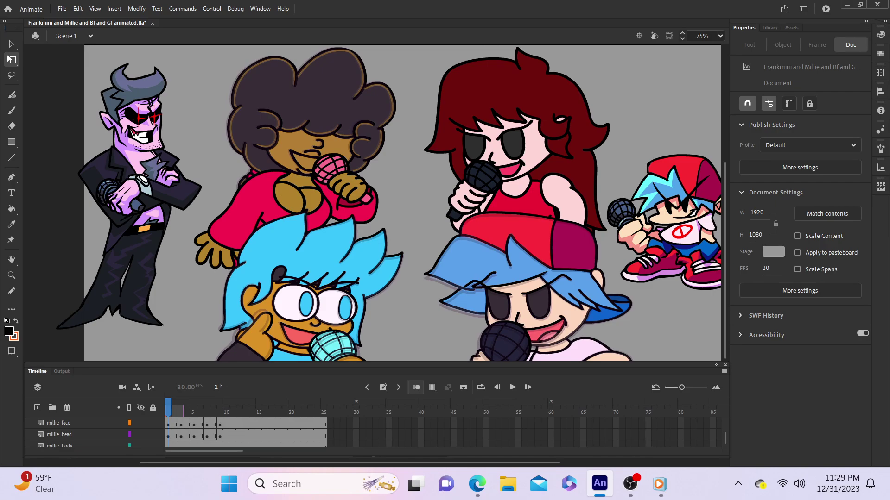
scroll(378, 203, "right", 3)
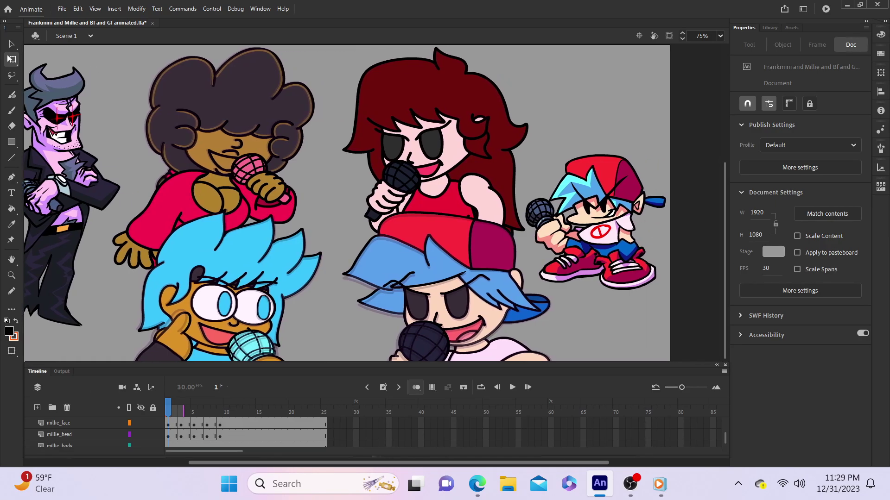
Step: Look over the upper and lower characters on frame 1 to compare their poses across the whole group
scroll(378, 203, "left", 3)
scroll(378, 203, "right", 2)
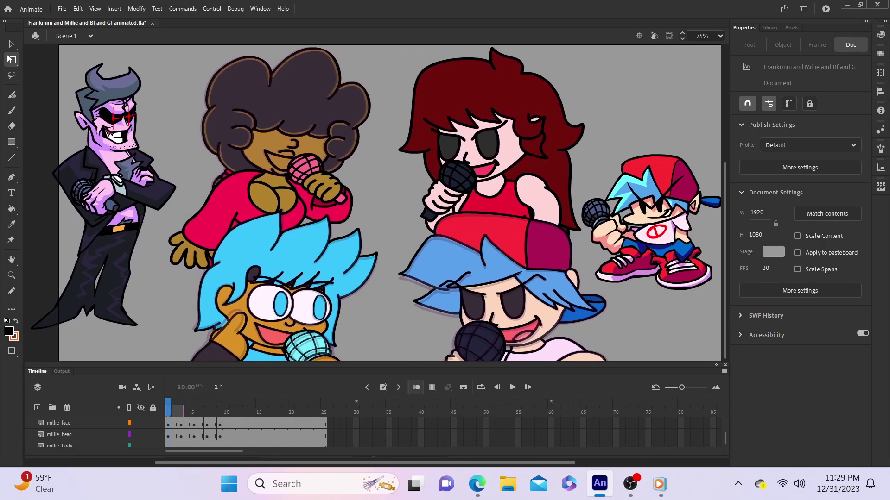
scroll(378, 202, "down", 5)
scroll(378, 203, "up", 5)
scroll(378, 203, "down", 5)
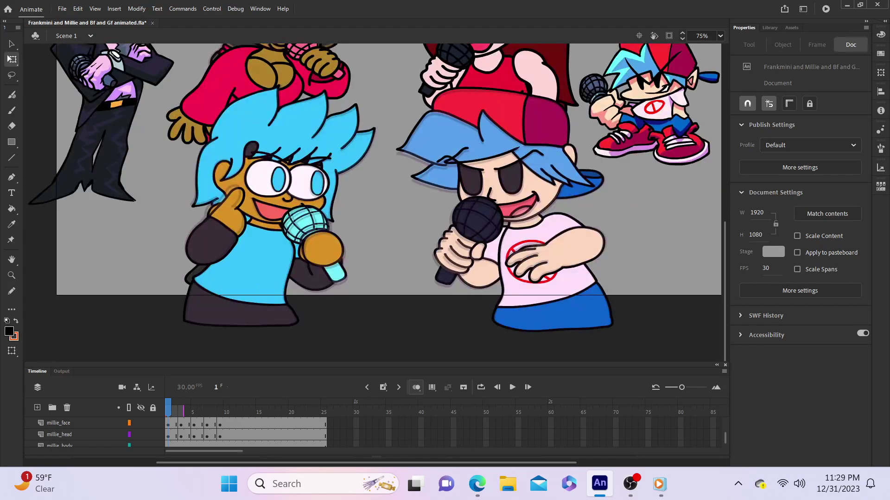
scroll(378, 203, "up", 5)
scroll(378, 203, "up", 5)
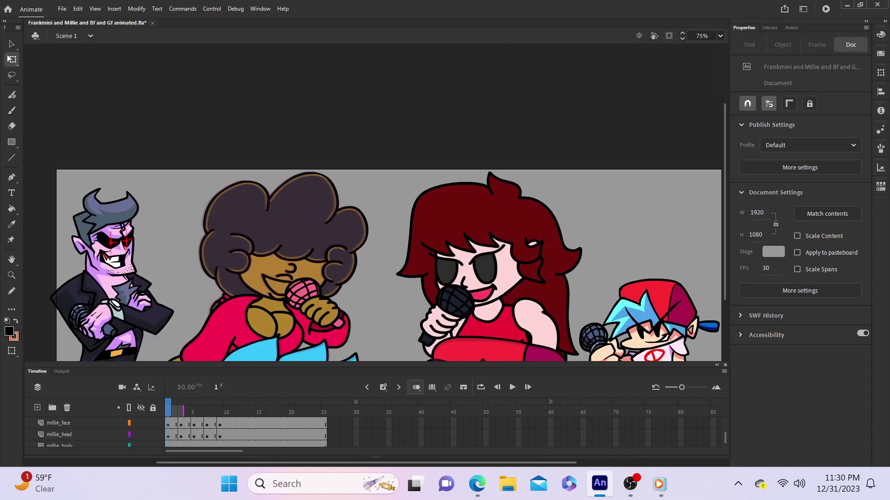
scroll(378, 203, "down", 5)
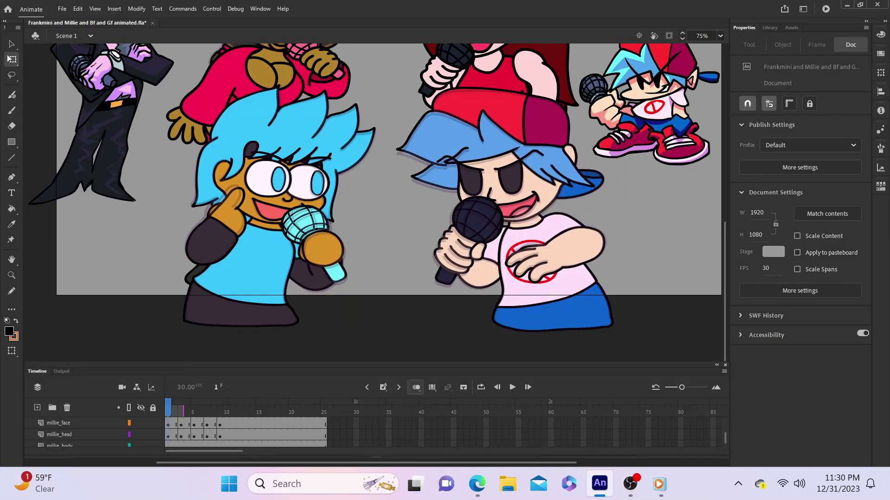
scroll(390, 203, "up", 3)
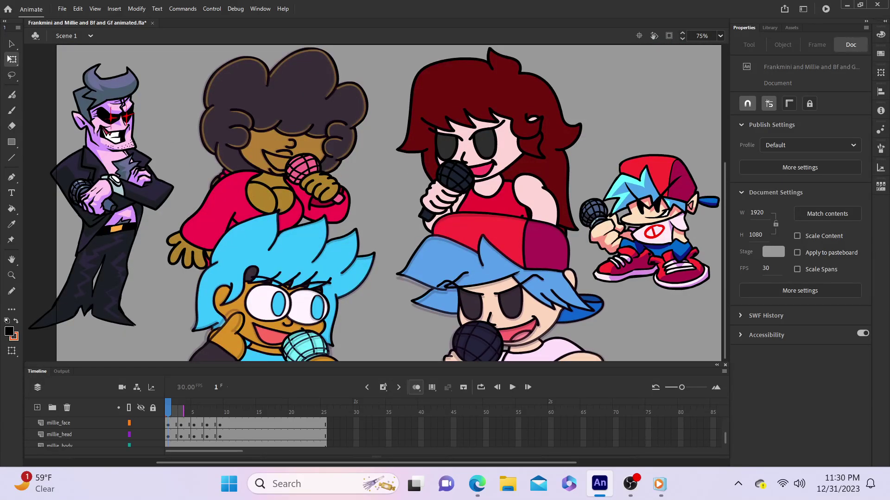
scroll(389, 204, "down", 3)
scroll(389, 204, "up", 3)
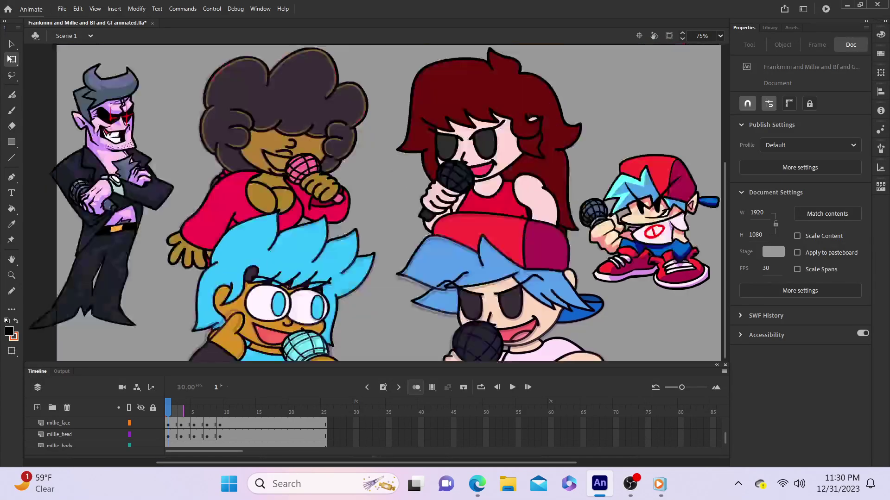
scroll(390, 204, "down", 3)
scroll(389, 204, "up", 6)
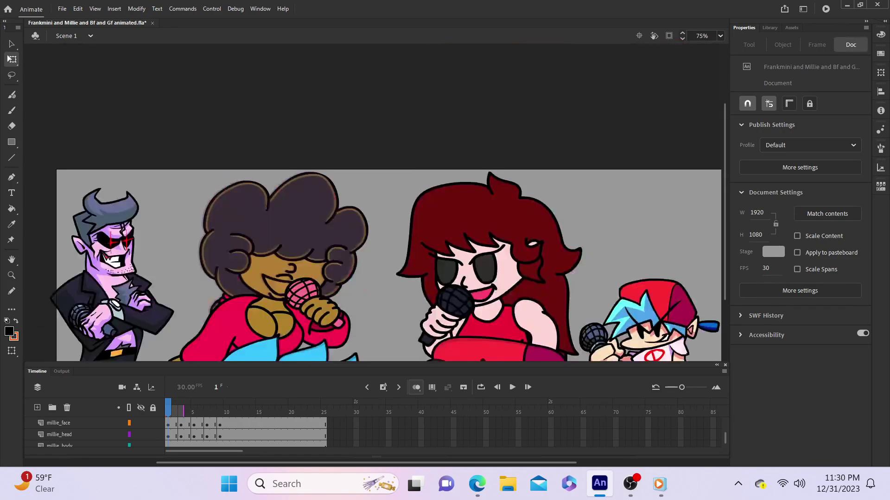
scroll(389, 204, "down", 3)
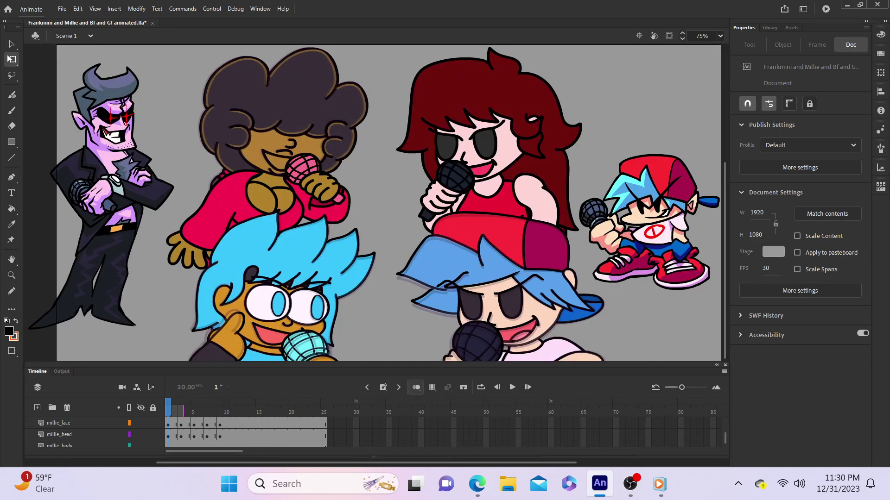
Step: Set the stage zoom to 100%, bring Millie's head into view and step forward to frame 9
left_click(720, 36)
left_click(732, 137)
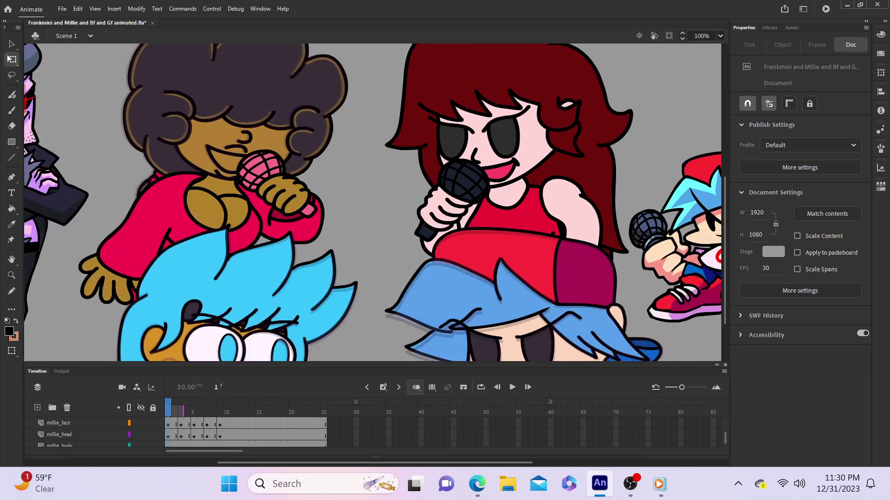
scroll(373, 203, "up", 2)
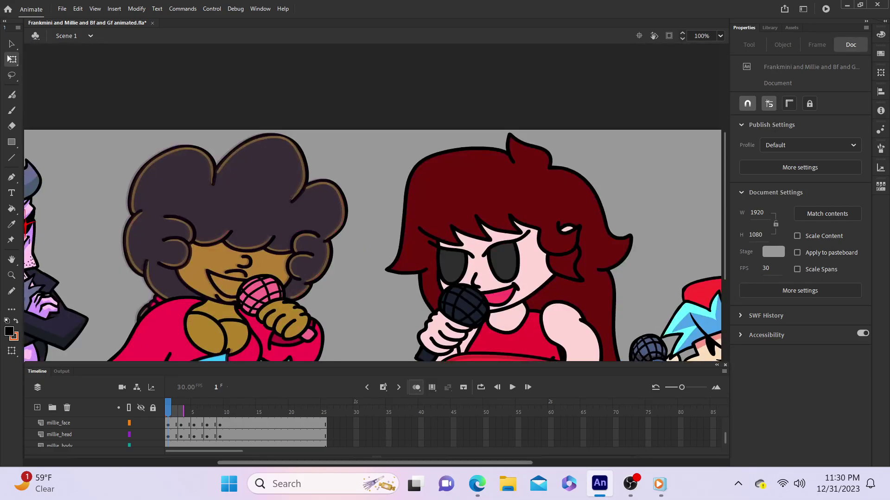
left_click_drag(375, 462, 361, 463)
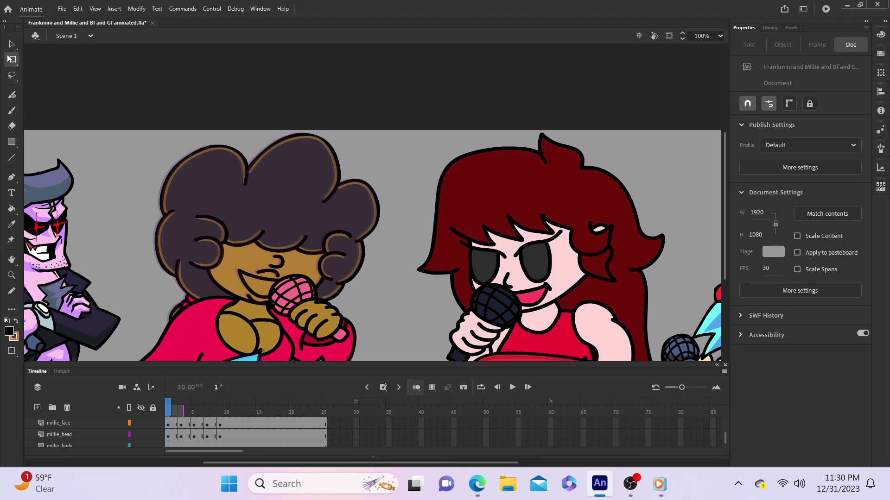
key("period")
key("period")
key("period")
key("period")
key("period")
key("period")
key("period")
key("period")
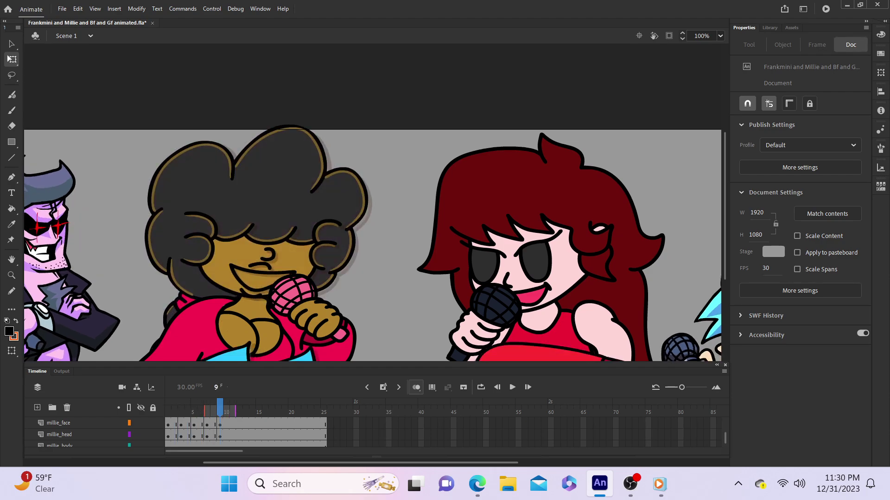
Step: Step back and forth repeatedly between frames 1 and 9 to examine Millie's head and hair motion up close
key("comma")
key("comma")
key("comma")
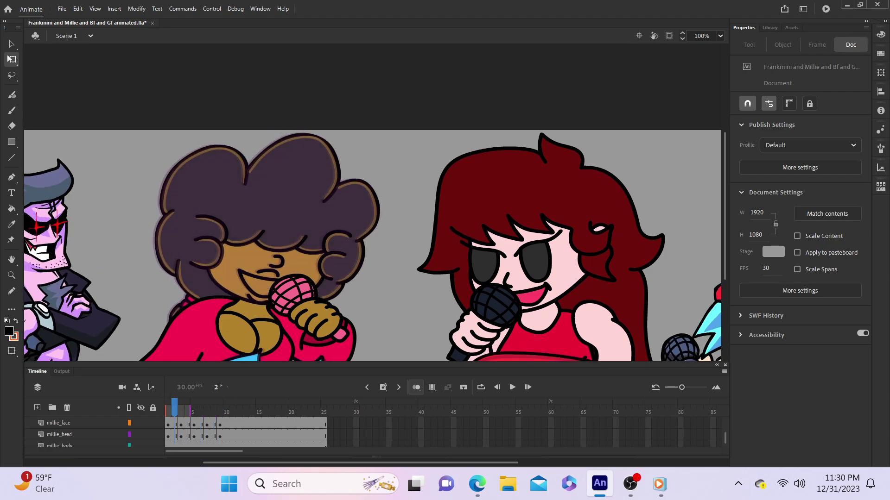
key("comma")
key("comma")
key("comma")
key("comma")
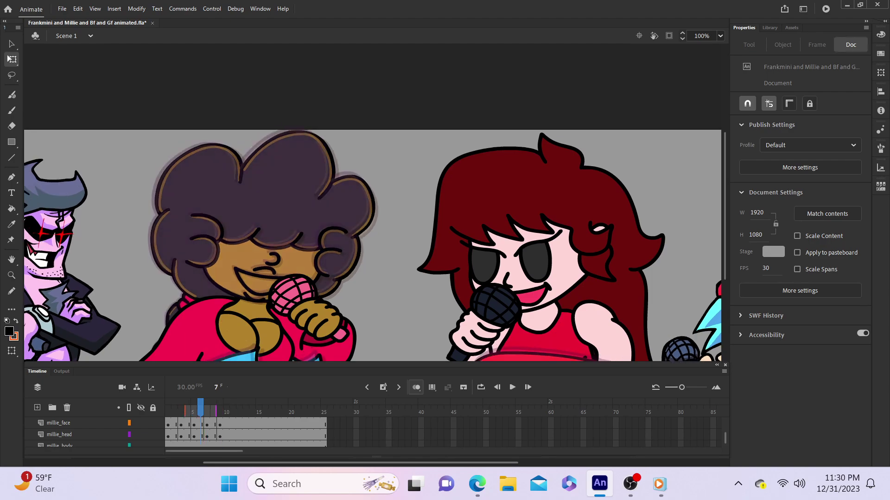
key("period")
key("period")
key("period")
key("period")
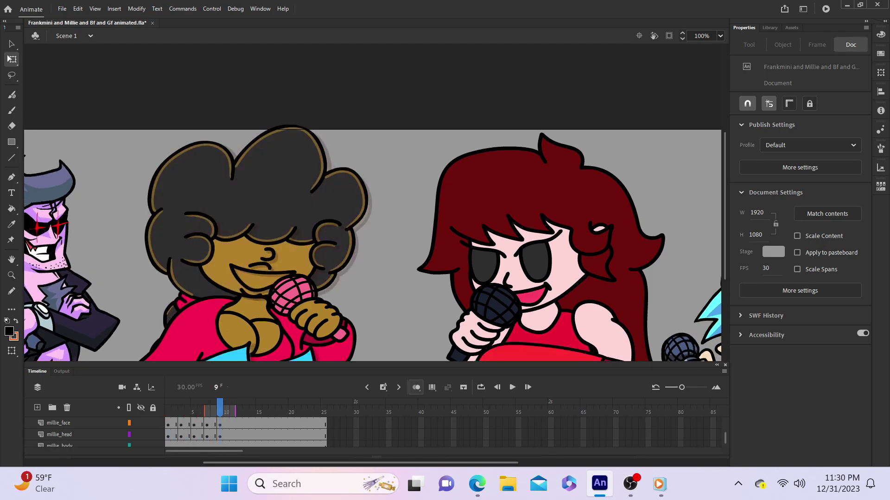
key("comma")
key("comma")
key("comma")
key("comma")
key("comma")
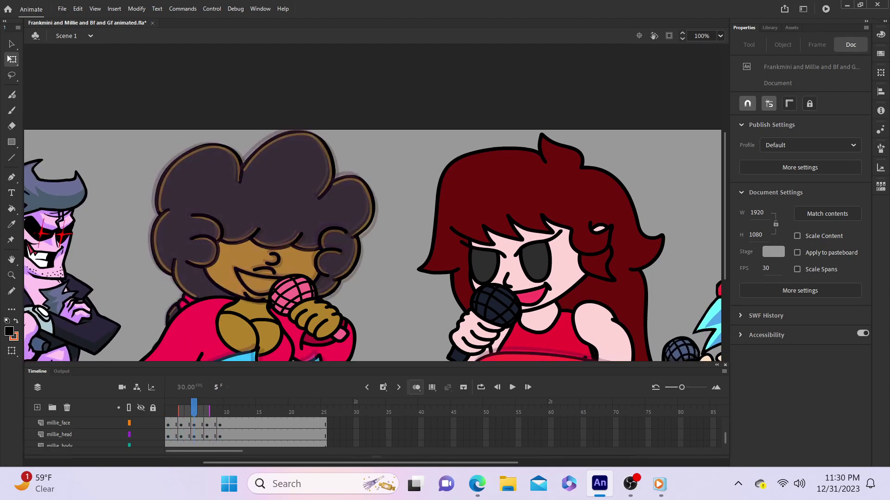
key("period")
key("period")
key("period")
key("period")
key("period")
key("period")
key("period")
key("period")
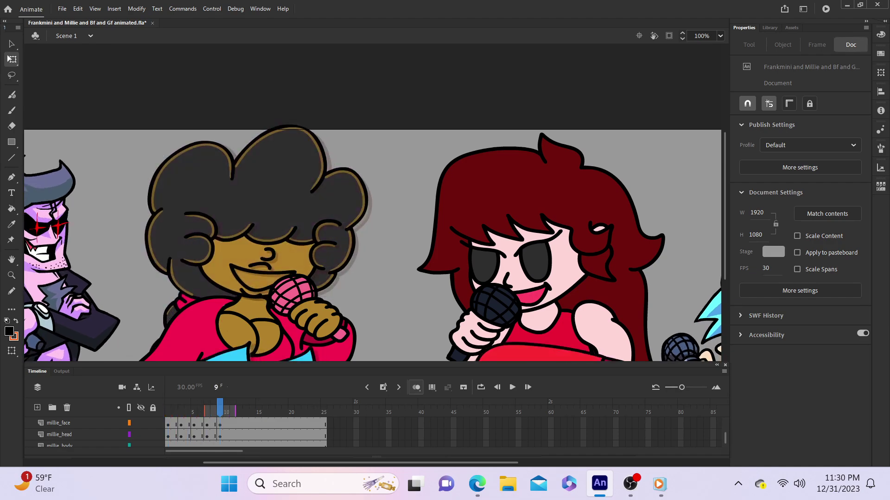
key("comma")
key("comma")
key("comma")
key("comma")
key("comma")
key("comma")
key("comma")
key("comma")
key("period")
key("period")
key("period")
key("period")
key("period")
key("period")
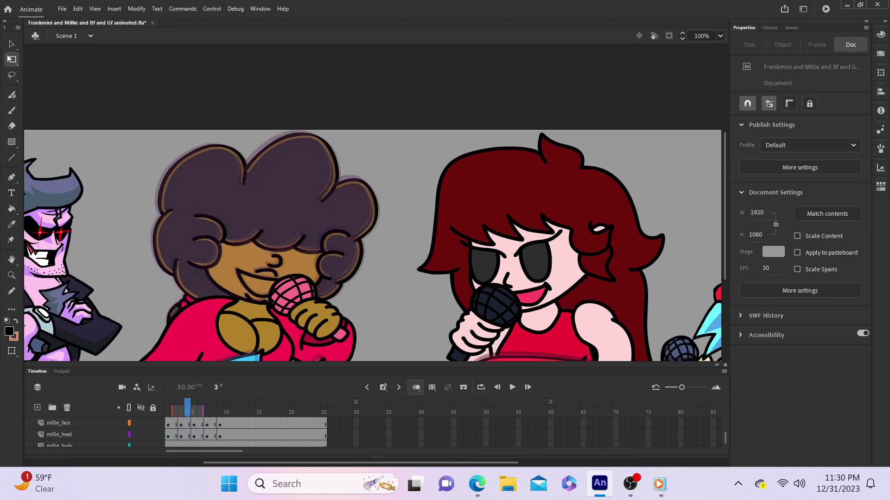
key("period")
key("period")
key("period")
key("comma")
key("comma")
key("comma")
key("comma")
key("comma")
key("comma")
key("comma")
key("comma")
key("comma")
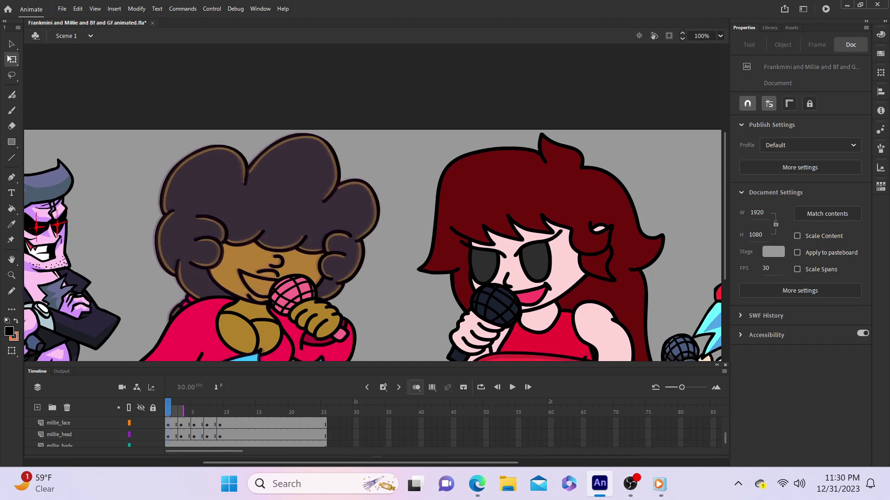
key("period")
key("period")
key("period")
key("period")
key("period")
key("period")
key("comma")
key("period")
key("period")
key("period")
key("period")
key("comma")
key("comma")
key("comma")
key("comma")
key("comma")
key("comma")
key("comma")
key("comma")
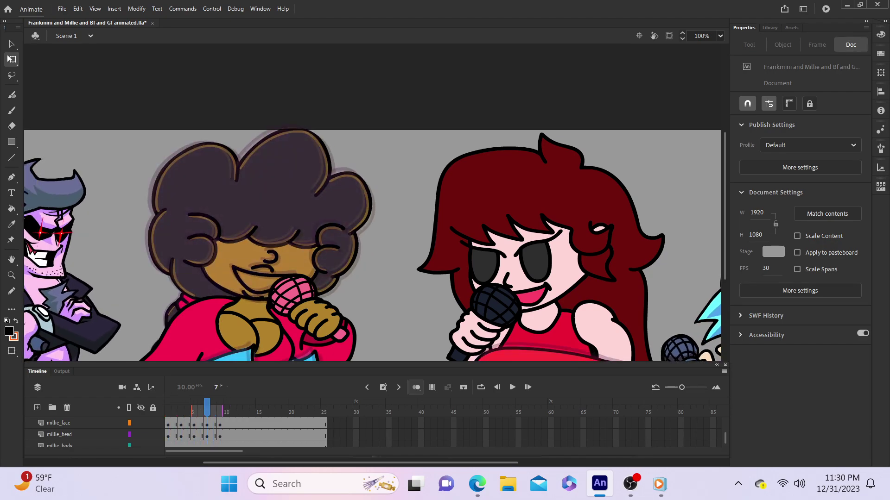
key("period")
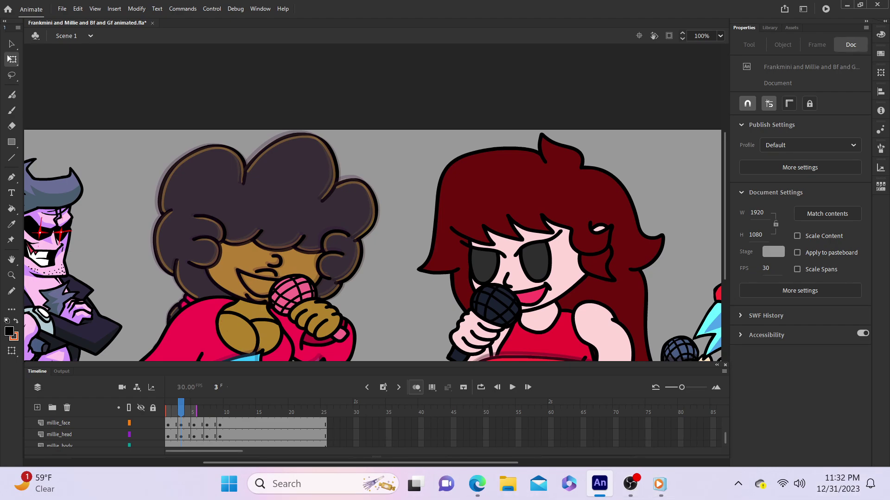
Step: Lower the system volume to a small fraction of its range and bring the lower characters into view
left_click(791, 483)
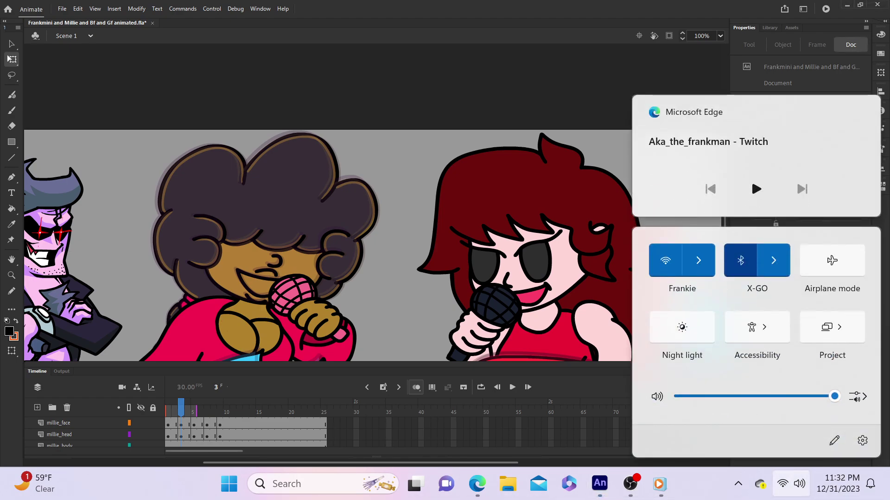
left_click_drag(834, 396, 694, 396)
scroll(373, 203, "down", 8)
scroll(372, 203, "up", 3)
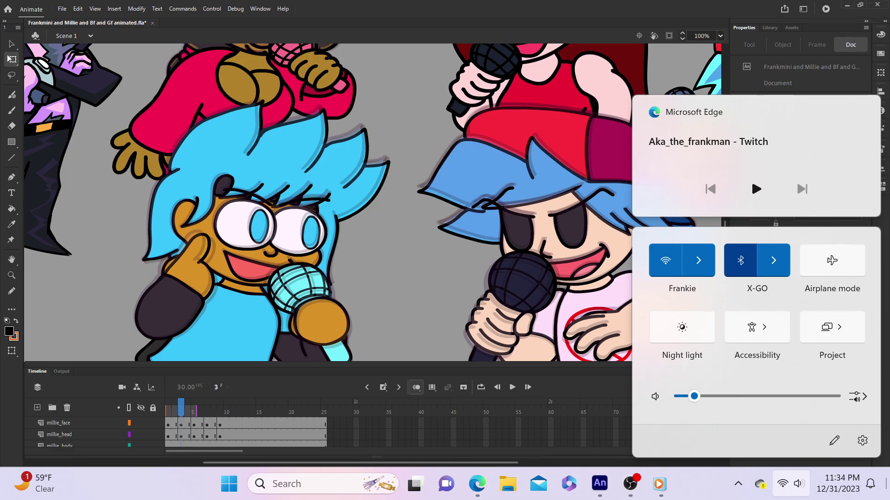
key("Escape")
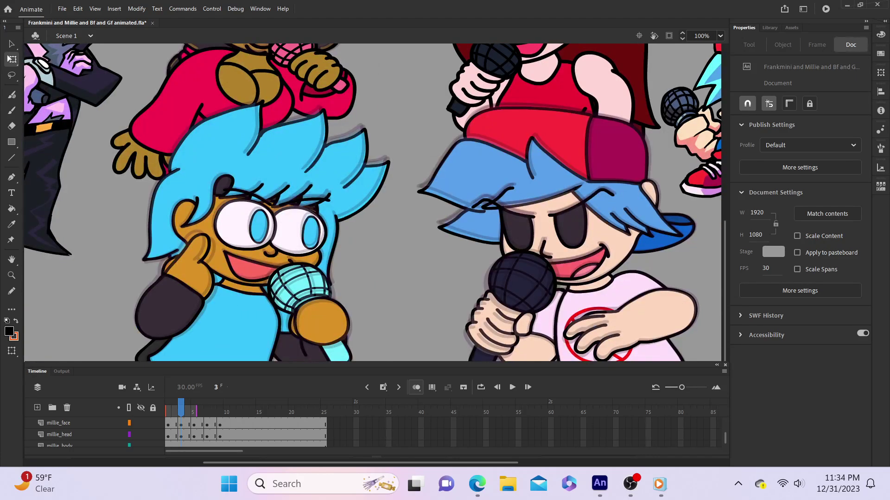
Step: Set the stage zoom to 50% and play the bounce from frame 1 with the whole group in view
left_click(168, 408)
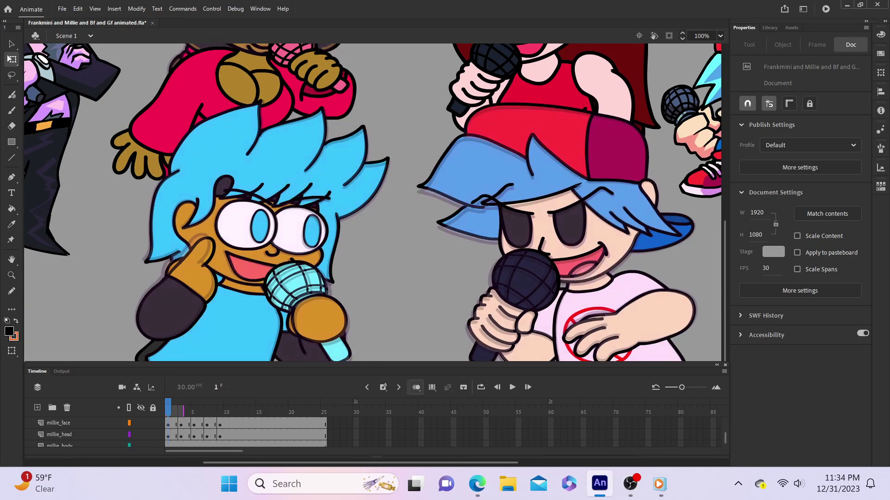
mouse_move(168, 408)
left_mouse_down()
mouse_move(272, 408)
mouse_move(174, 407)
left_mouse_up()
mouse_move(631, 484)
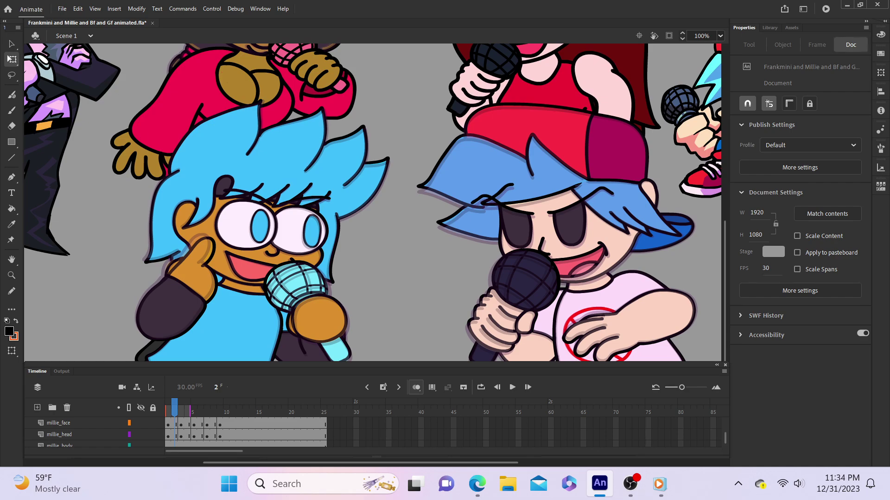
left_click(719, 36)
left_click(730, 108)
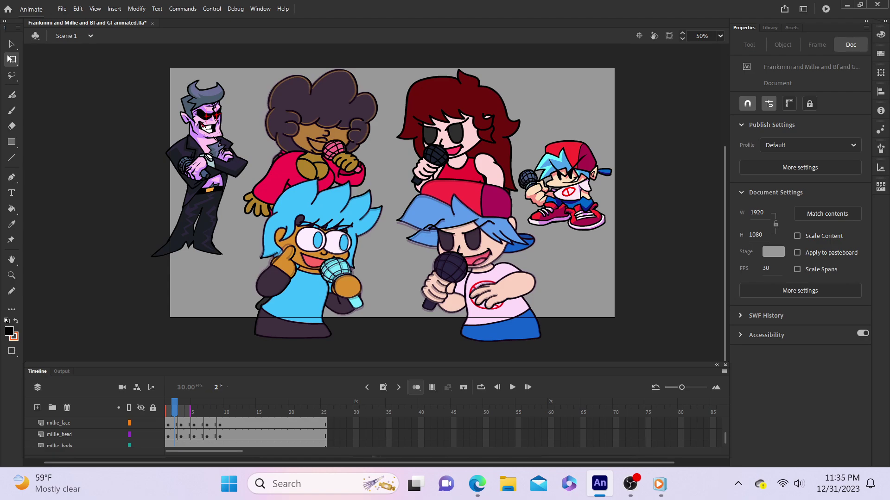
key("comma")
key("Return")
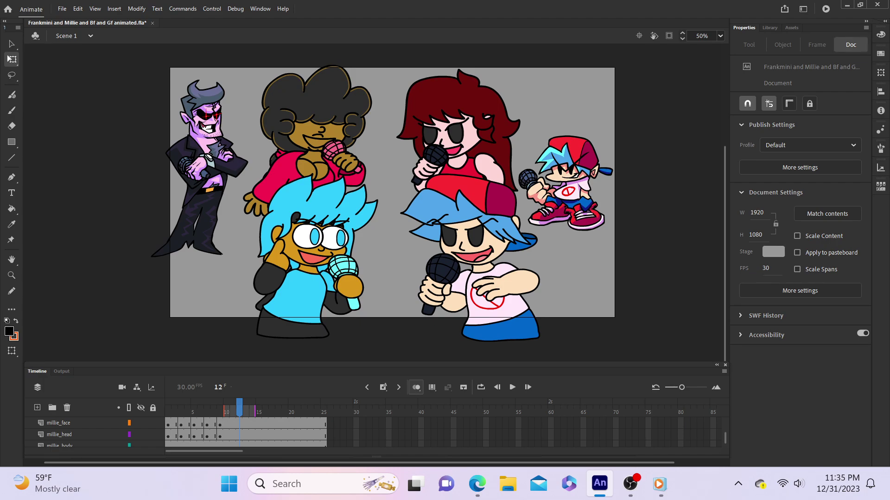
Step: Turn on loop playback for the timeline and play the bounce repeatedly from its opening frames, pausing it after the review
key("alt+shift+l")
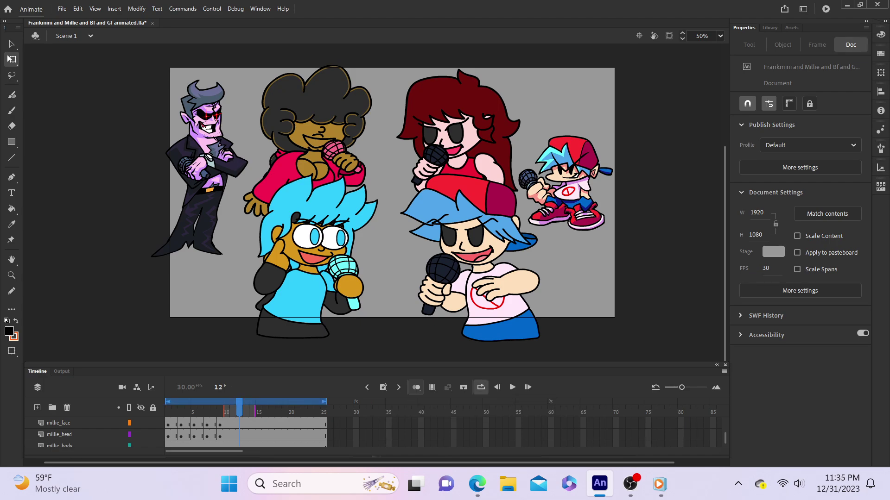
key("comma")
key("comma")
key("comma")
key("comma")
key("comma")
key("comma")
key("comma")
key("comma")
key("comma")
key("comma")
key("comma")
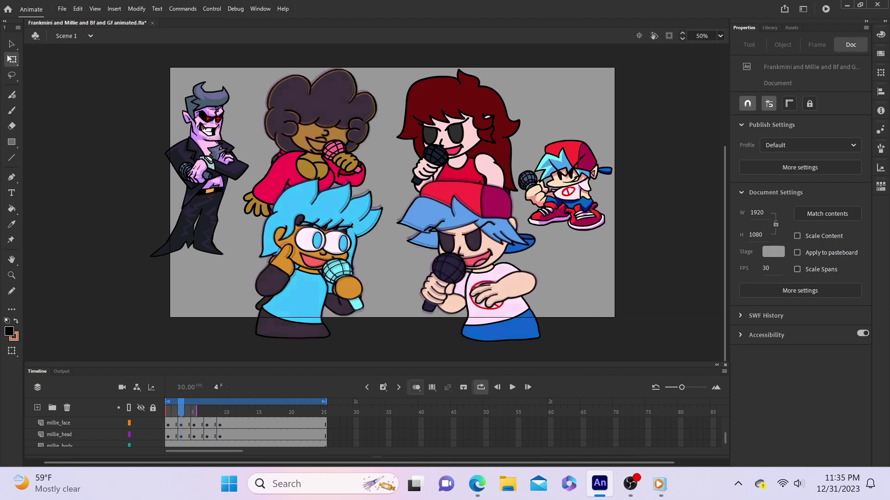
left_click(512, 387)
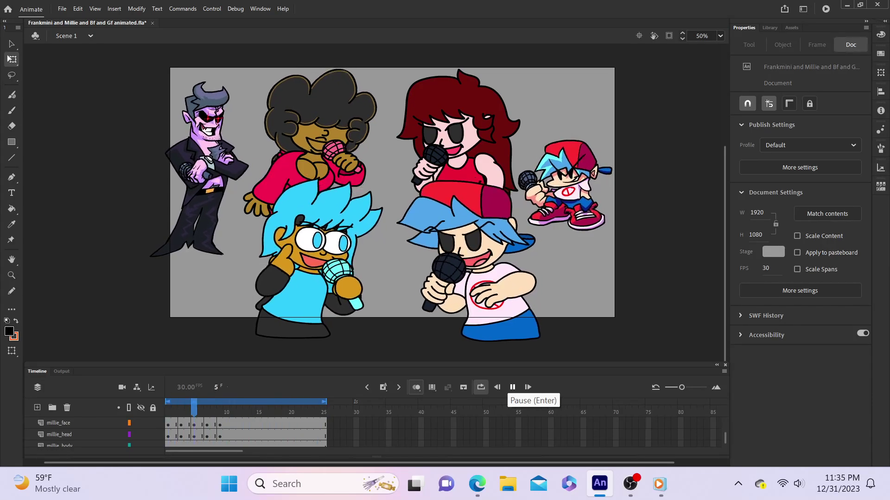
left_click(512, 387)
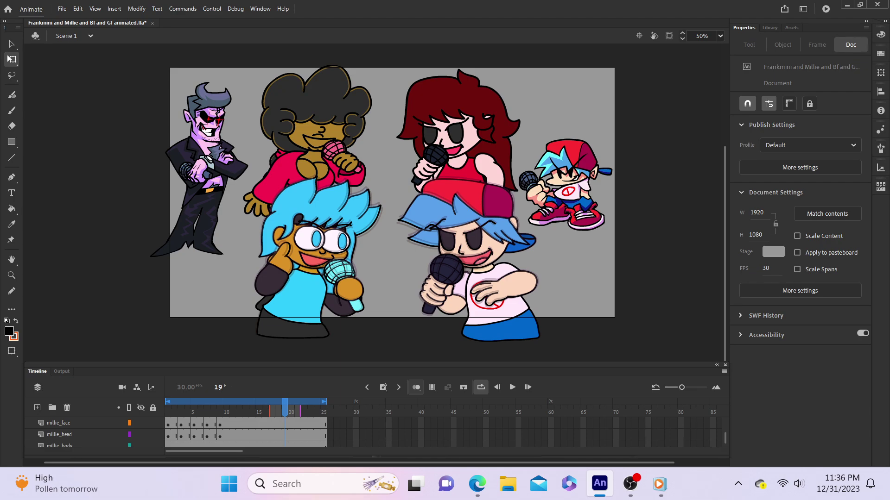
Step: Mute the system sound
left_click(790, 484)
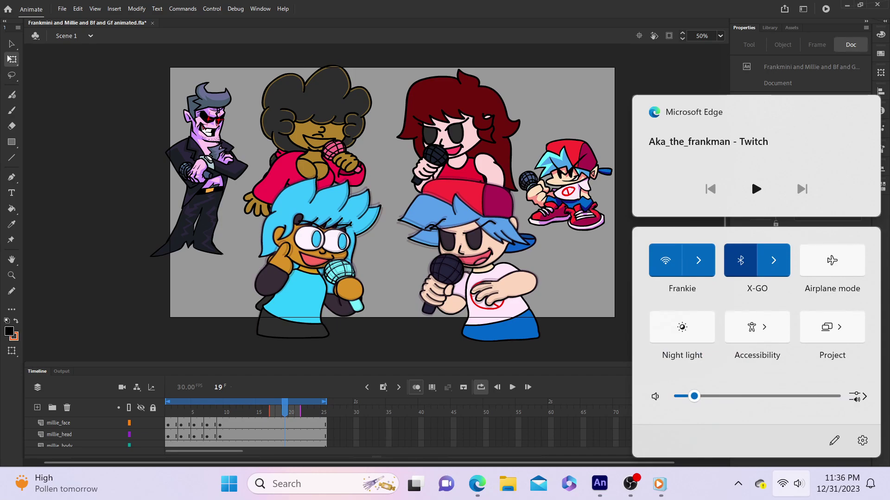
left_click(655, 396)
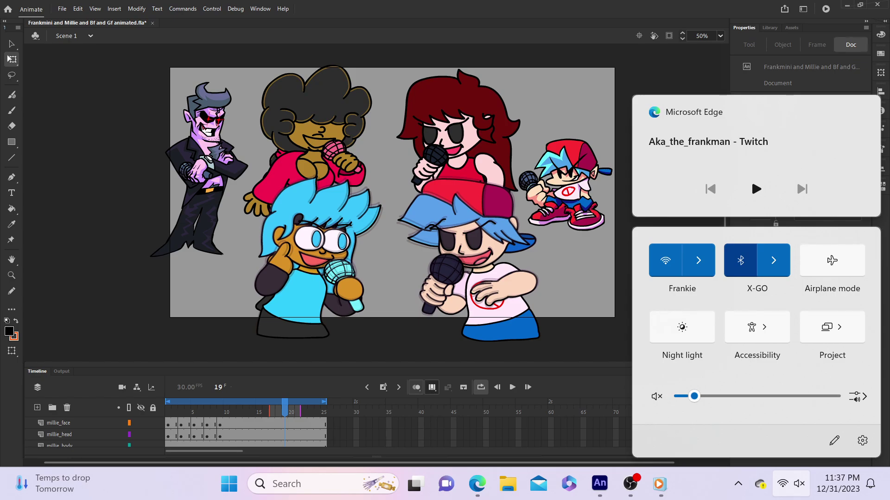
Step: Play the looping bounce again, then turn off loop playback and step back to frame 12
left_click(512, 387)
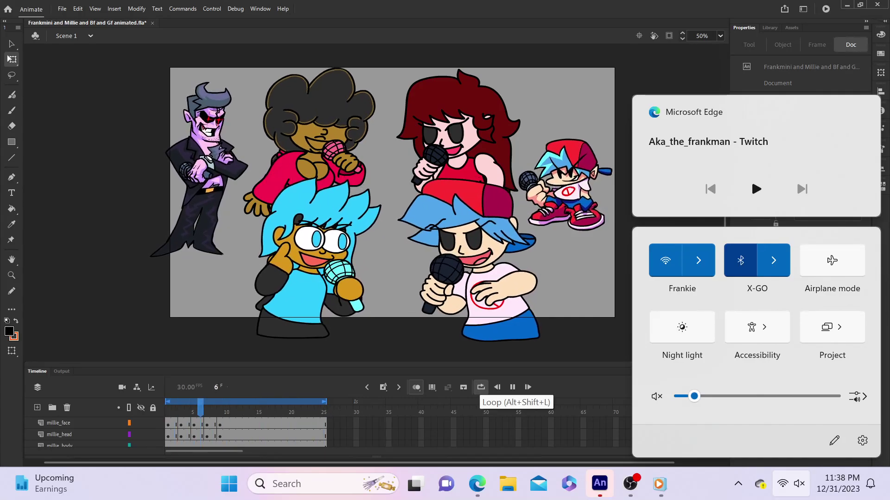
left_click(480, 387)
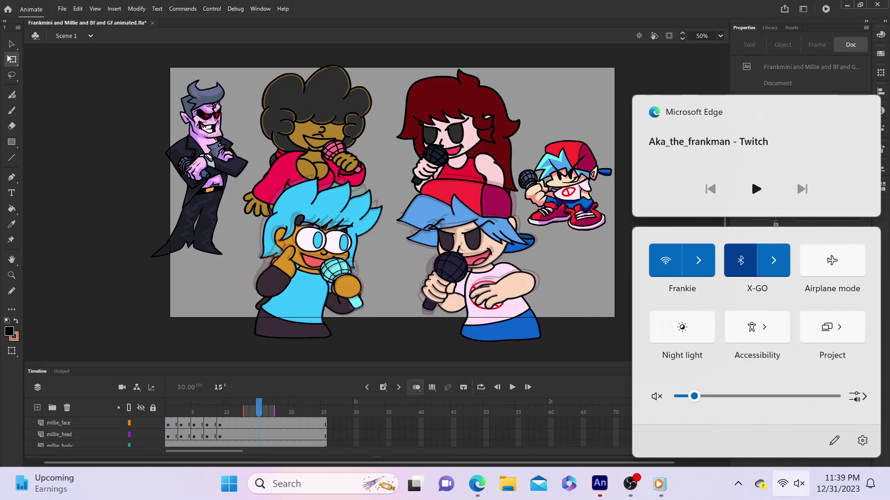
key("comma")
key("comma")
key("comma")
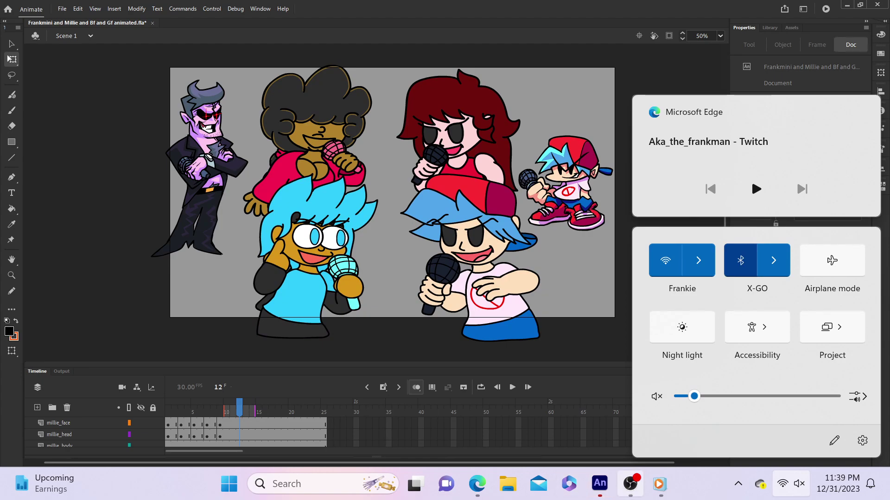
Step: Close the system quick settings and switch to OBS to bring up the streaming controls
mouse_move(659, 483)
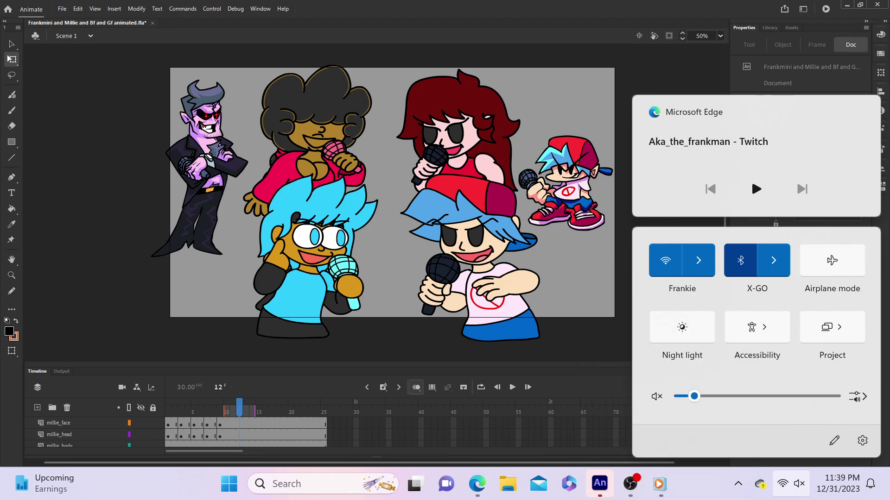
left_click(791, 483)
mouse_move(629, 484)
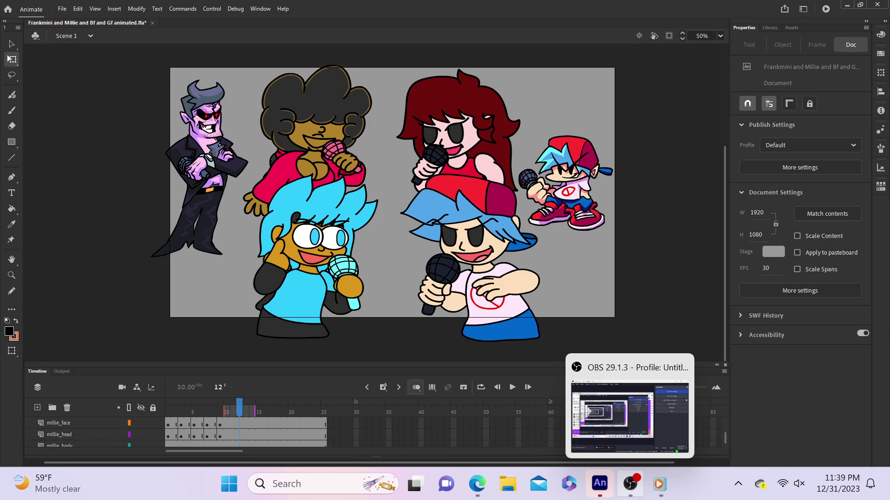
left_click(630, 484)
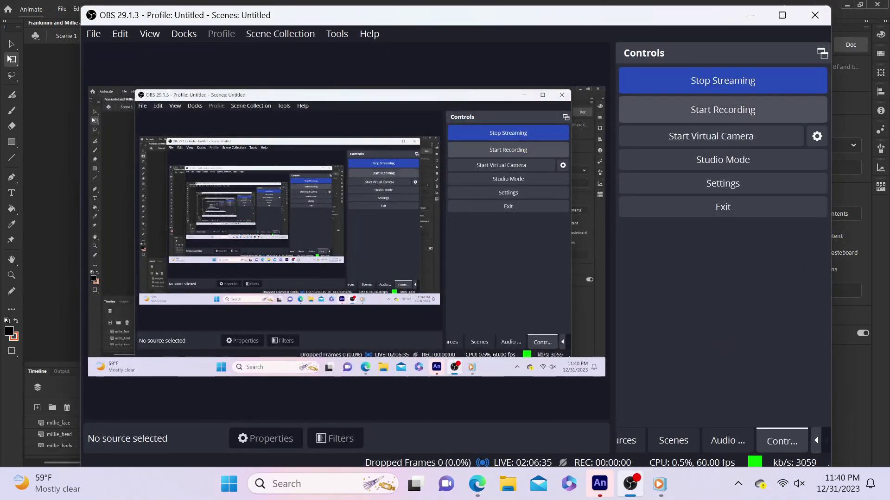